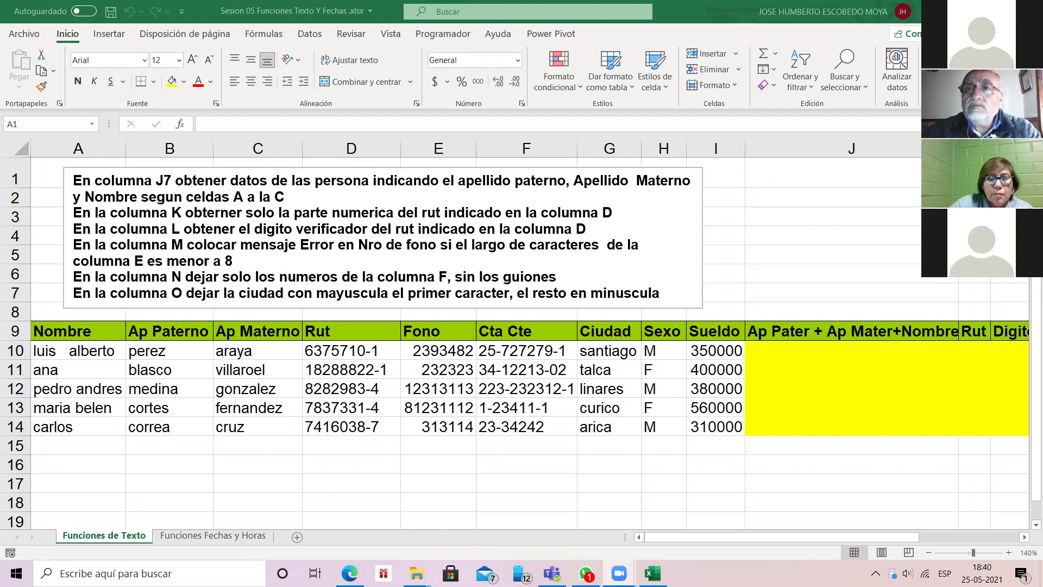
# Step: Switch to the Fórmulas tab and briefly view the Usado recientemente function list
pyautogui.click(790, 210)
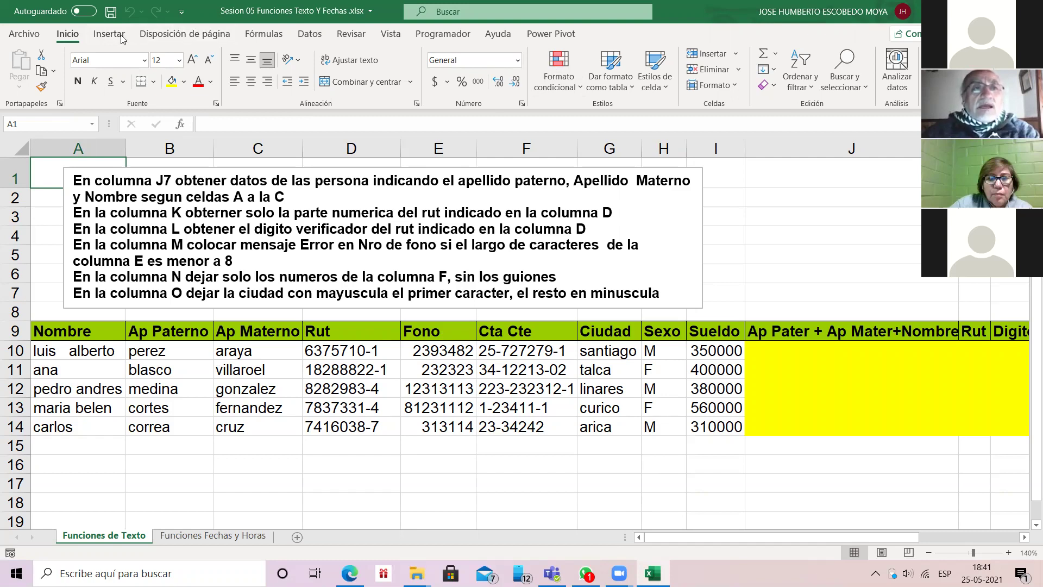
pyautogui.click(264, 34)
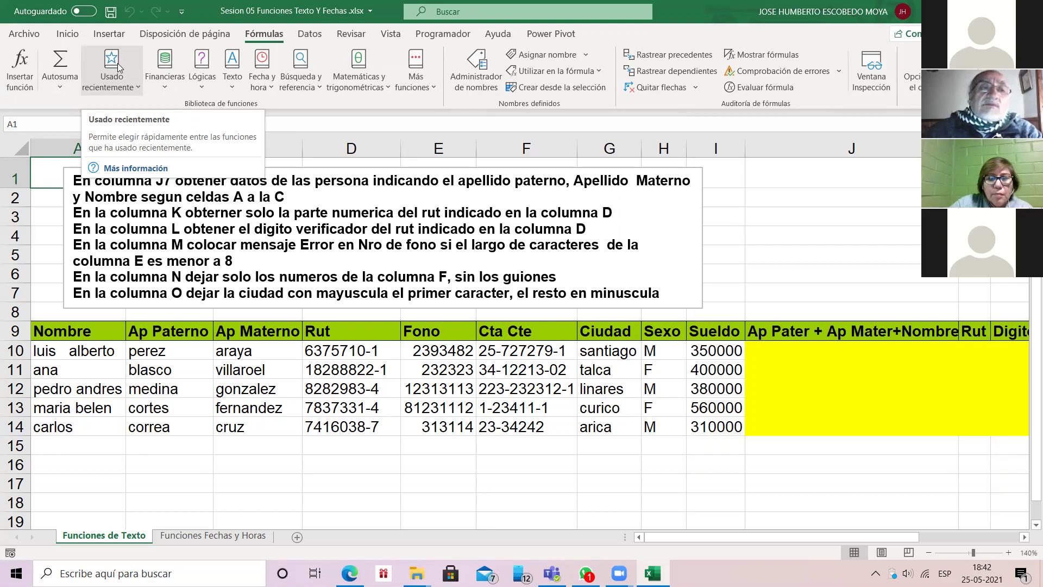
pyautogui.click(118, 67)
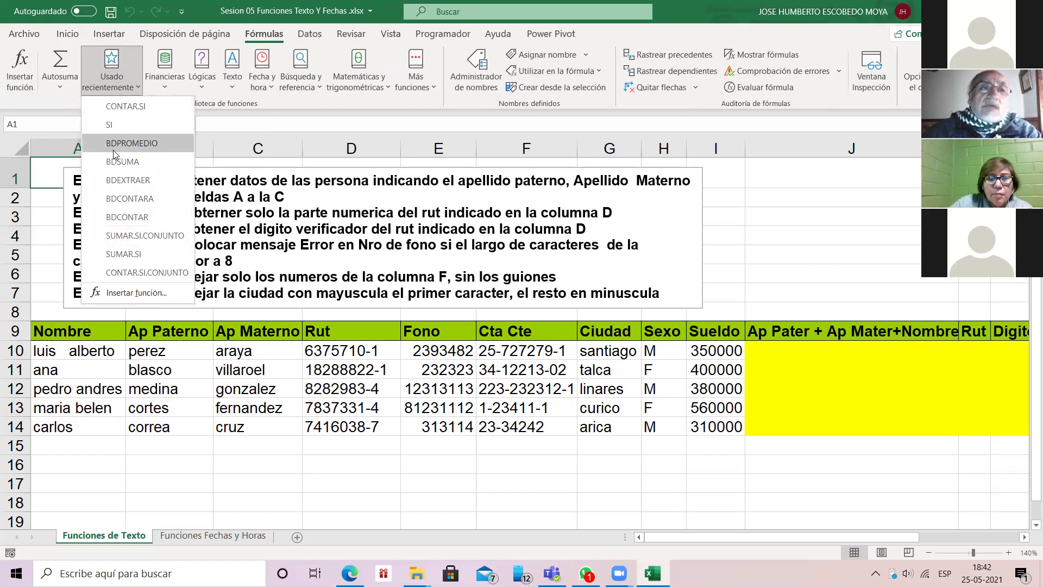
pyautogui.click(50, 124)
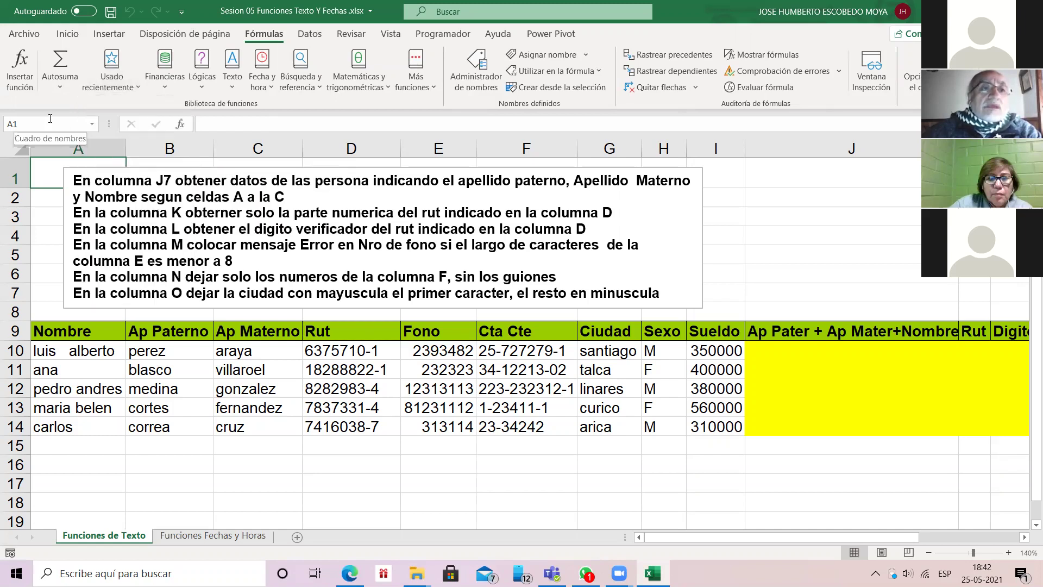
# Step: Open and cancel Insertar función twice, then show the Autosuma list of Suma, Promedio, Máx and Mín
pyautogui.click(181, 124)
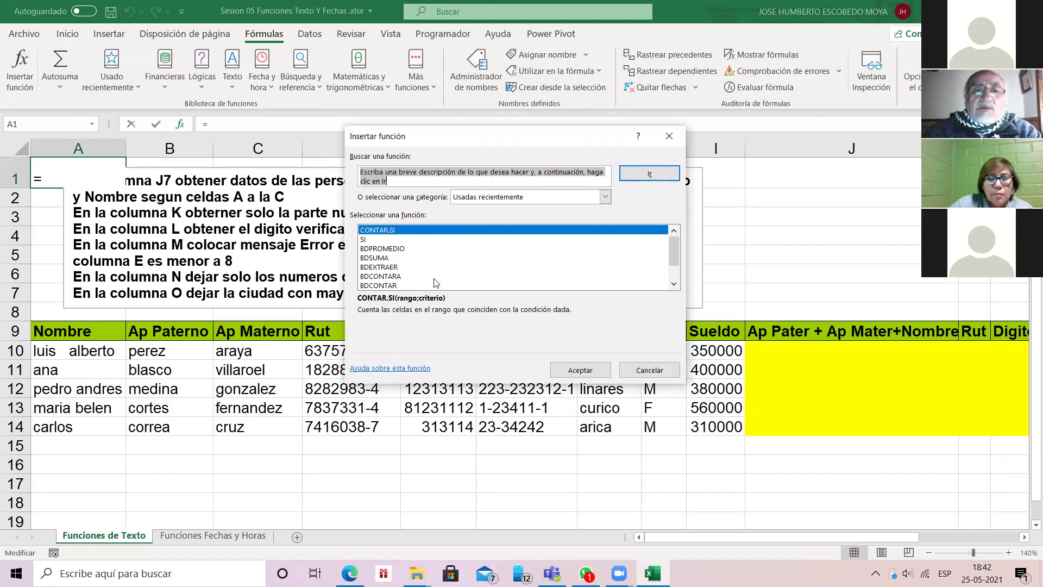
pyautogui.click(668, 133)
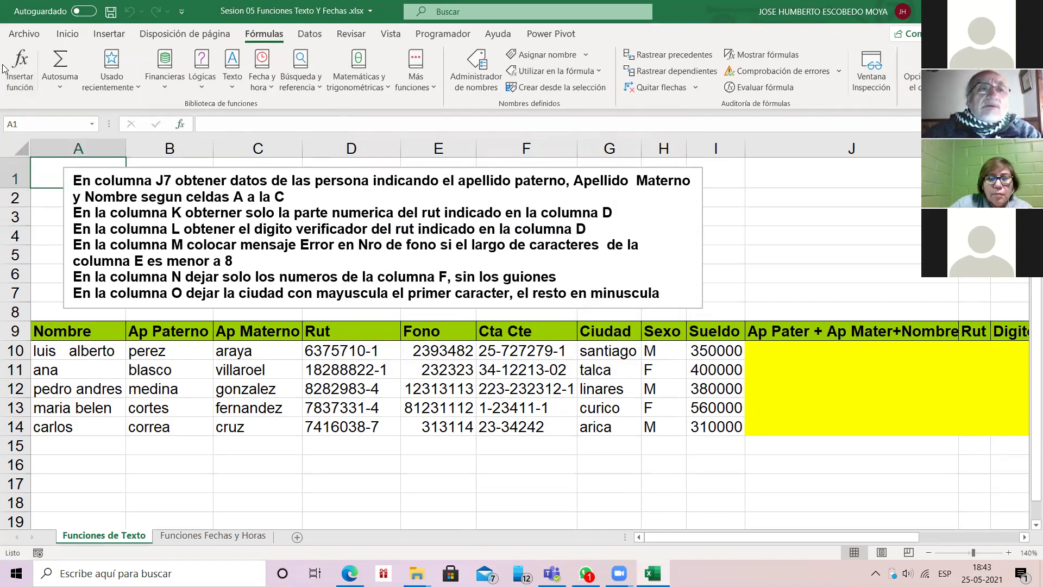
pyautogui.click(20, 66)
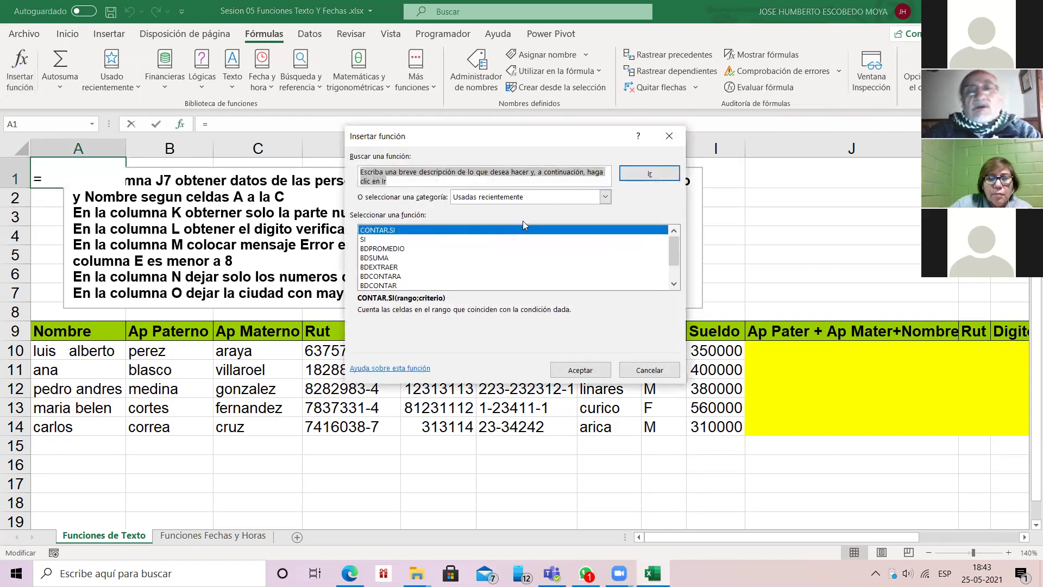
pyautogui.click(672, 137)
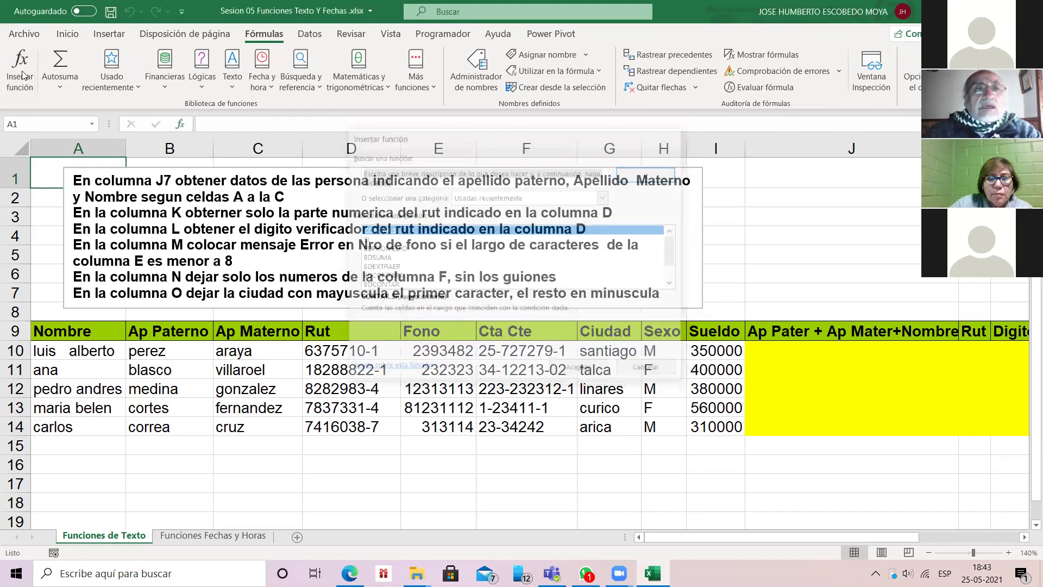
pyautogui.click(62, 84)
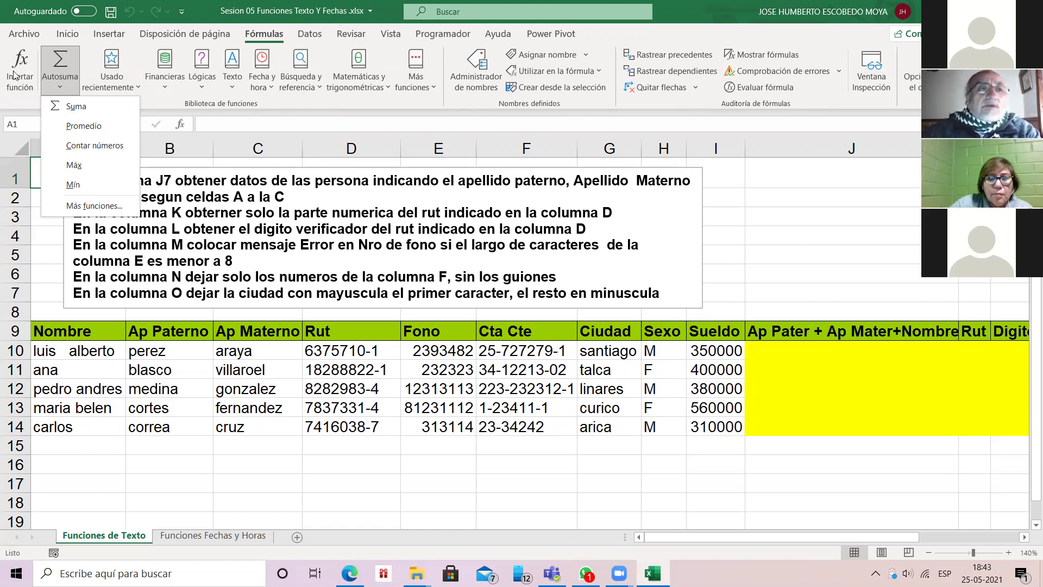
# Step: Dismiss Autosuma and show the Insertar función category list, including Texto and Estadísticas
pyautogui.press('Escape')
pyautogui.click(180, 124)
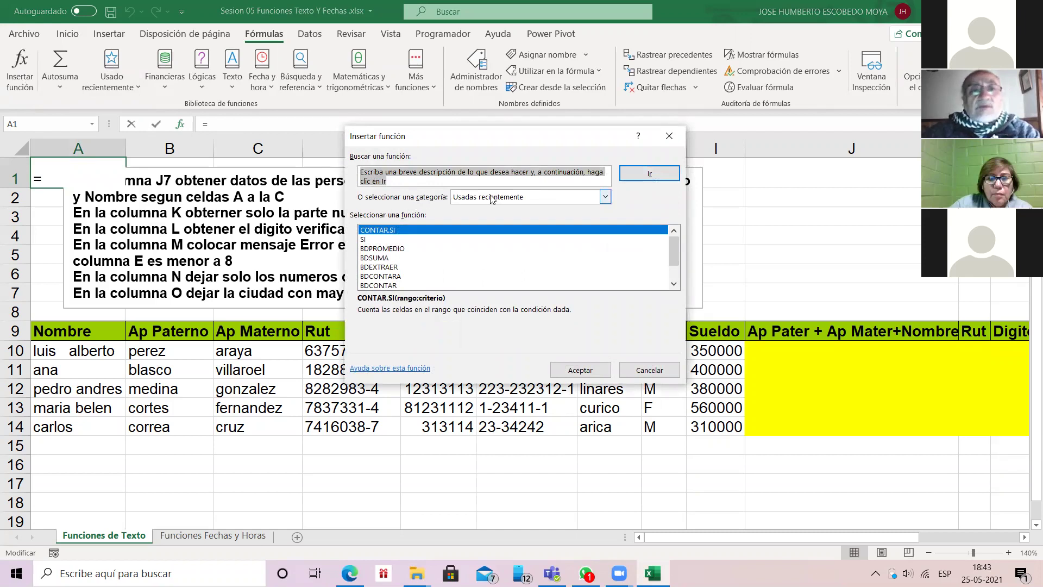
pyautogui.click(606, 198)
pyautogui.click(606, 198)
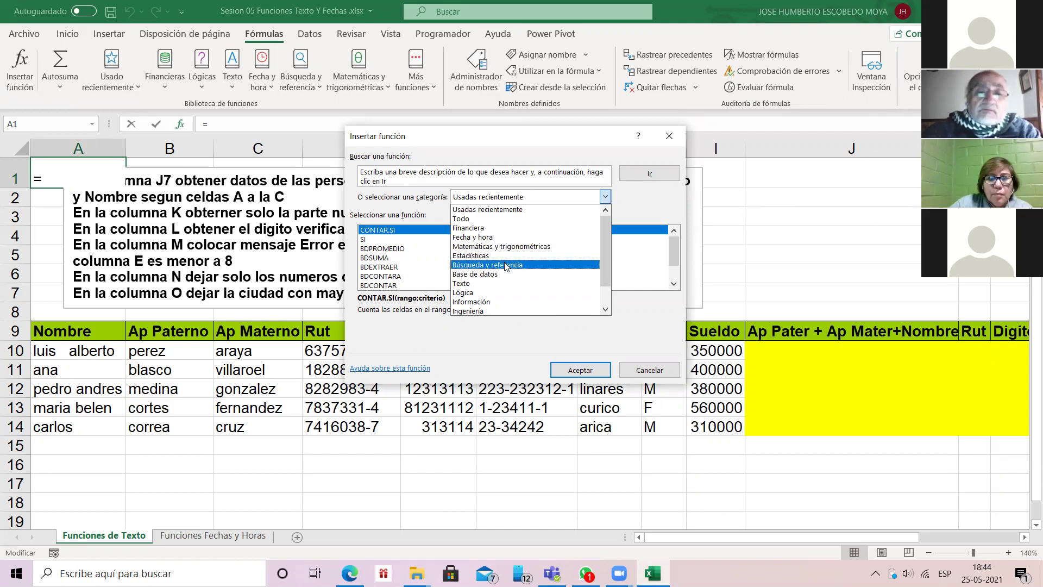
# Step: List every function under the Todo category, then cancel Insertar función, leaving A1 empty
pyautogui.click(474, 219)
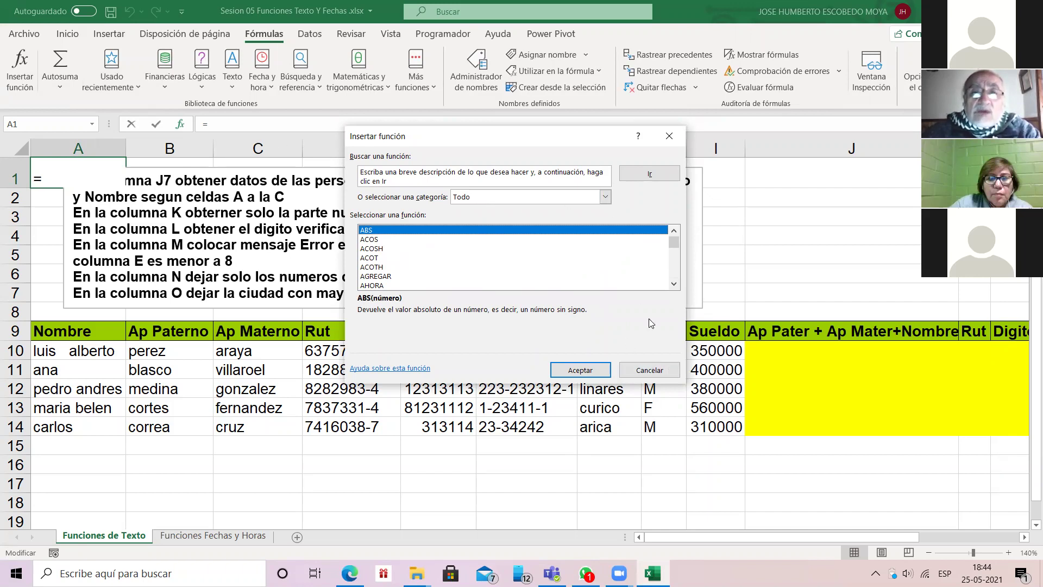
pyautogui.click(649, 370)
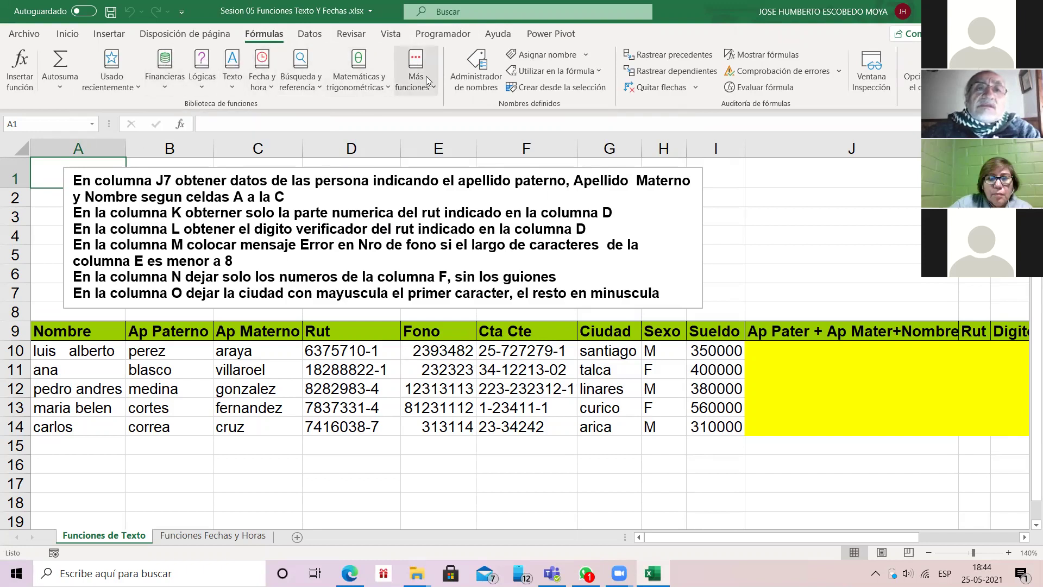
pyautogui.click(180, 124)
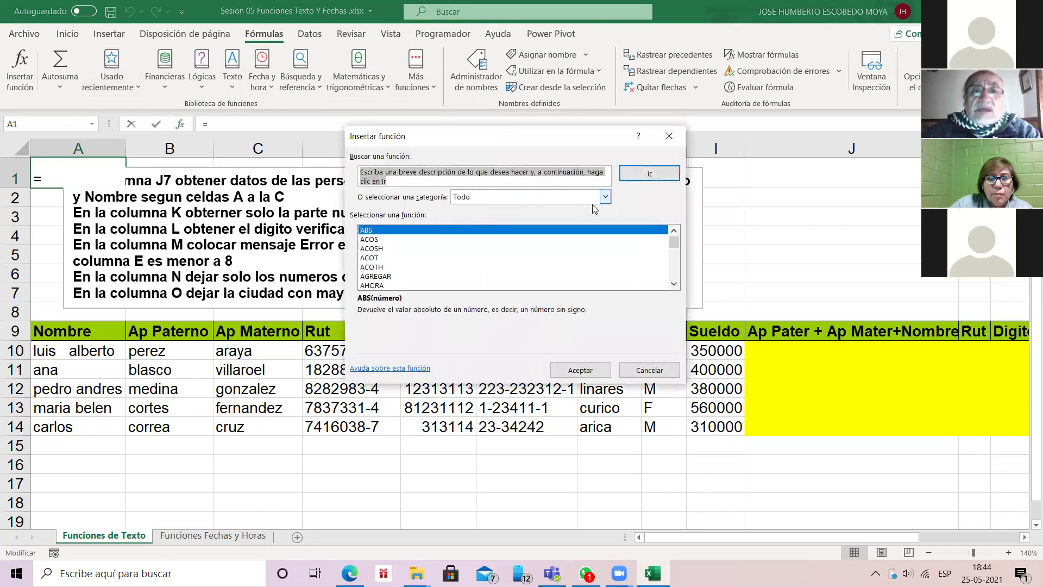
pyautogui.click(605, 197)
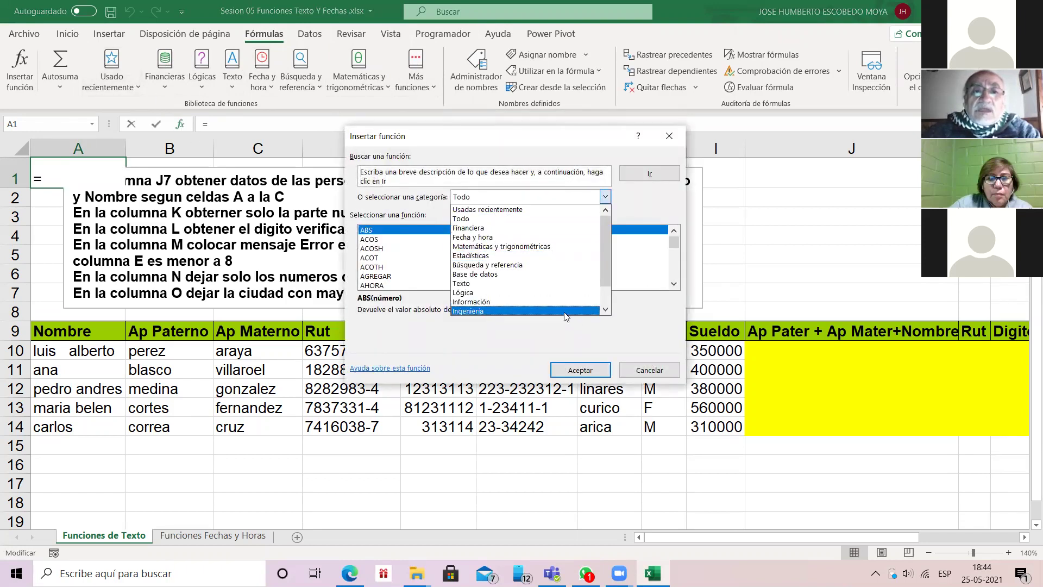
pyautogui.click(670, 138)
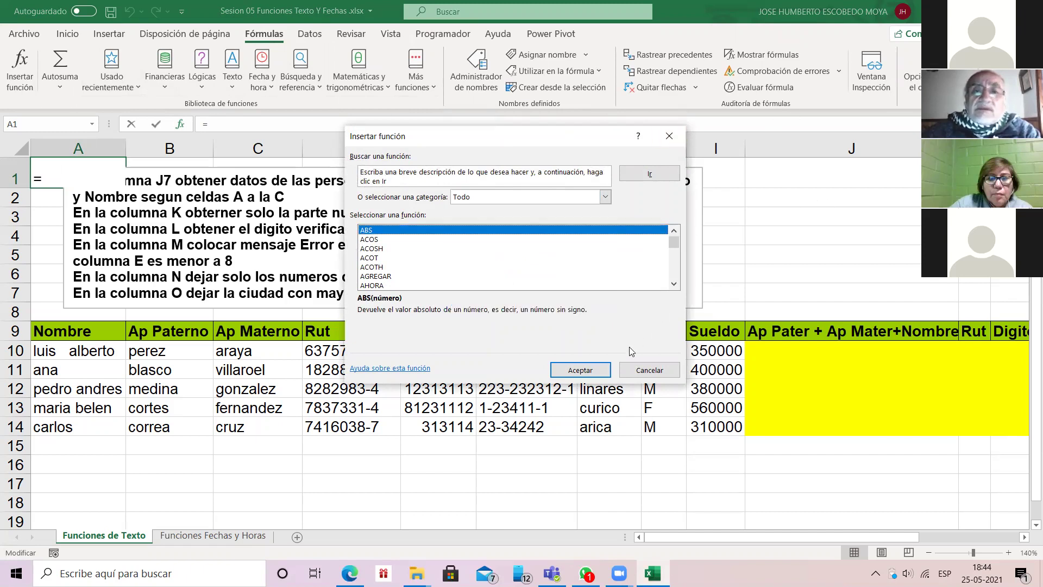
pyautogui.click(649, 369)
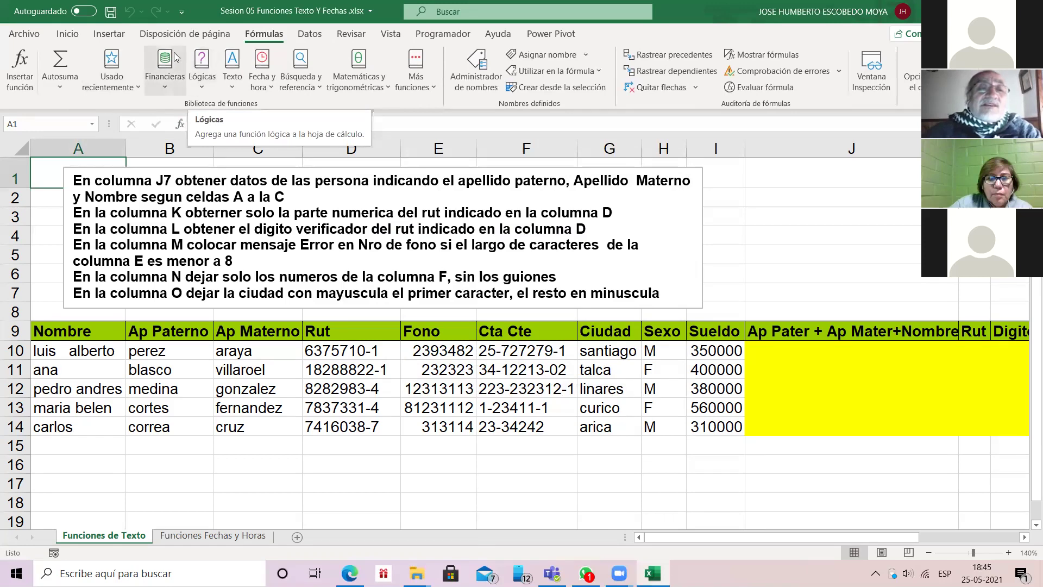
# Step: Browse the Financieras, Lógicas and Búsqueda y referencia function lists in turn
pyautogui.click(163, 87)
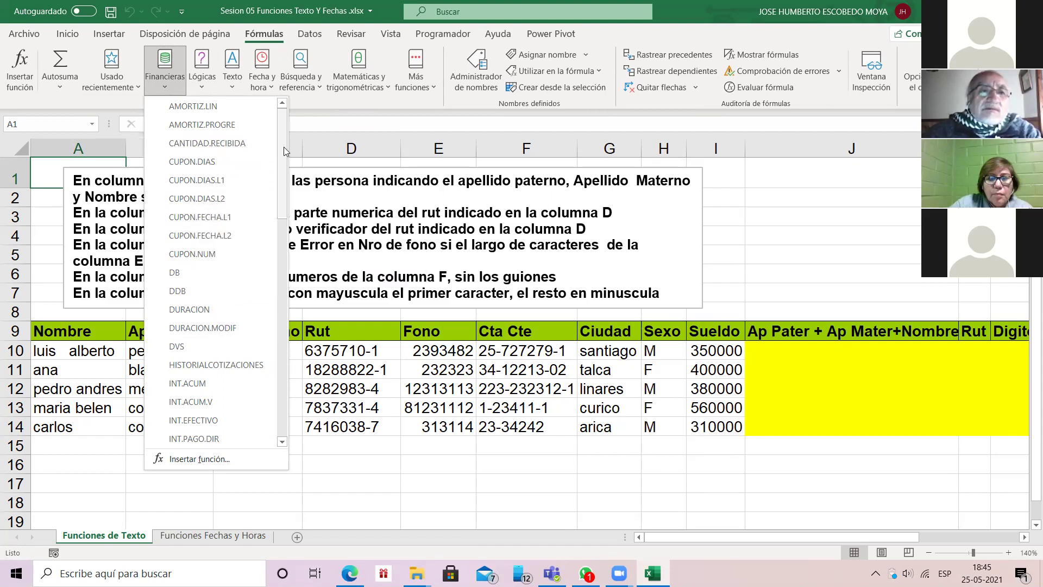
pyautogui.scroll(-5, 284, 147)
pyautogui.scroll(5, 284, 147)
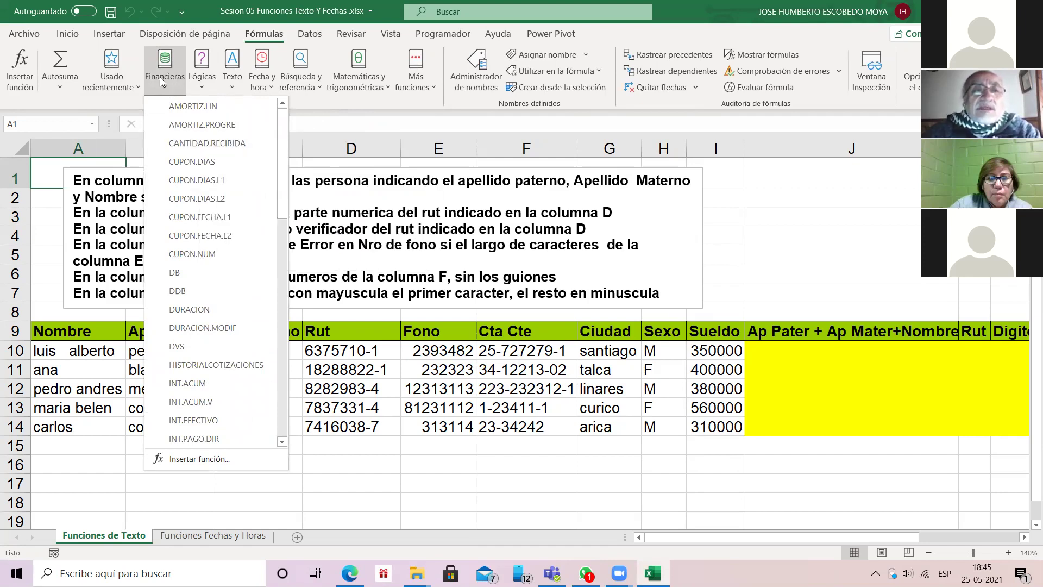
pyautogui.click(202, 89)
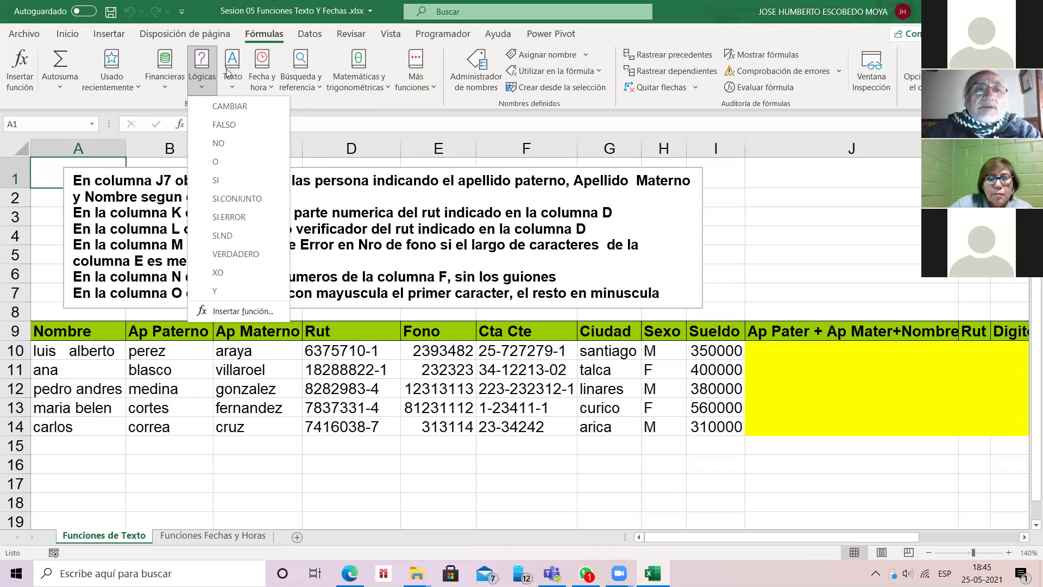
pyautogui.click(305, 65)
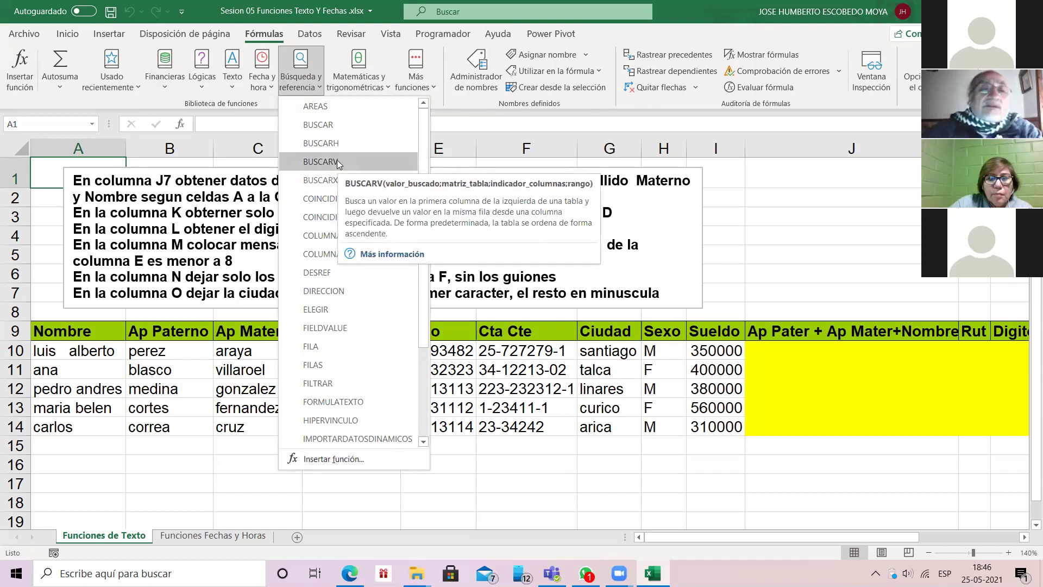
# Step: Scroll the Matemáticas y trigonométricas list down to SUMA, SUMAR.SI and SUMAPRODUCTO
pyautogui.click(359, 71)
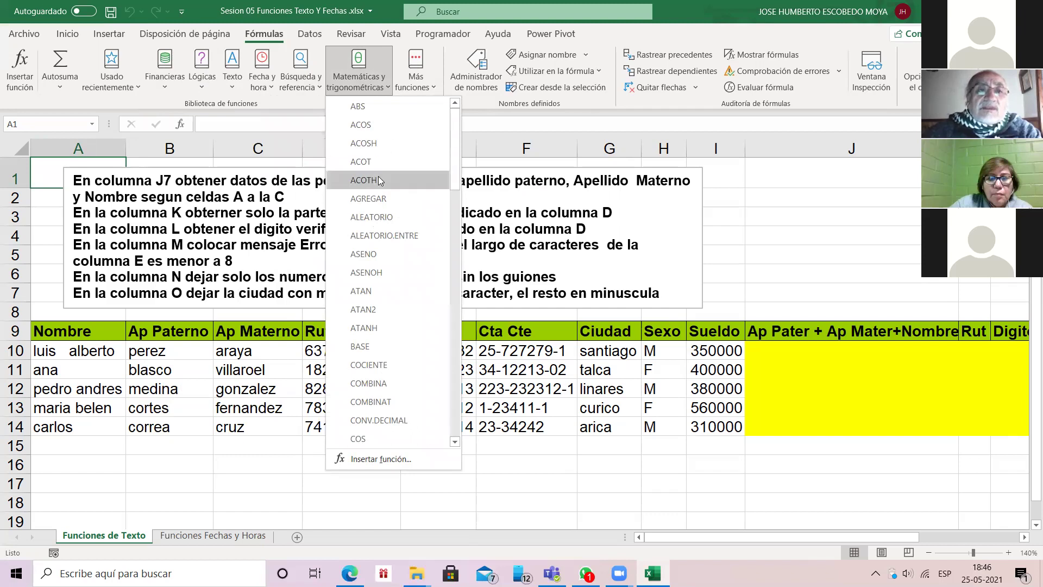
pyautogui.scroll(-1, 410, 310)
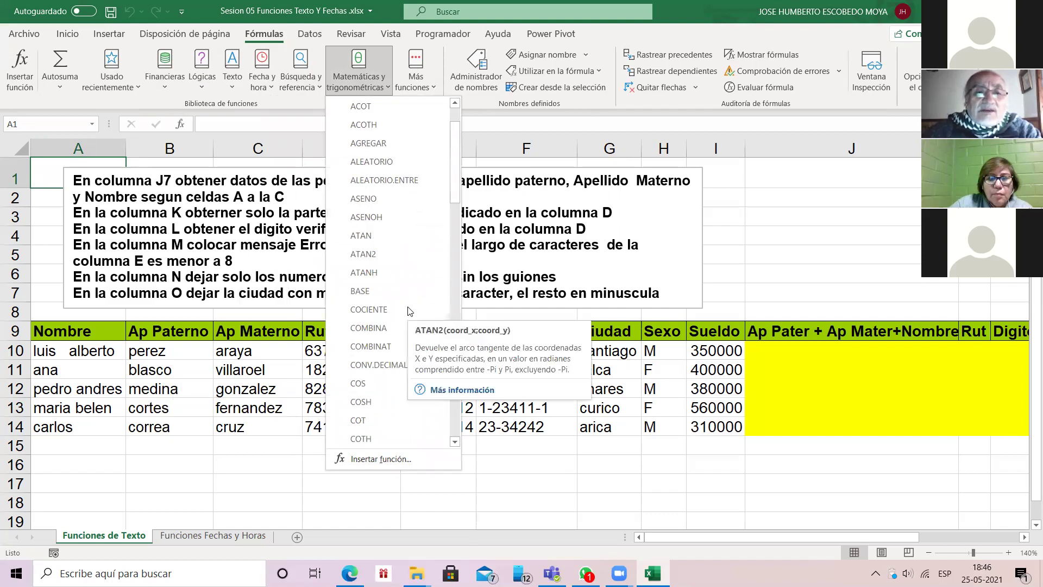
pyautogui.scroll(-1, 410, 311)
pyautogui.scroll(-1, 410, 311)
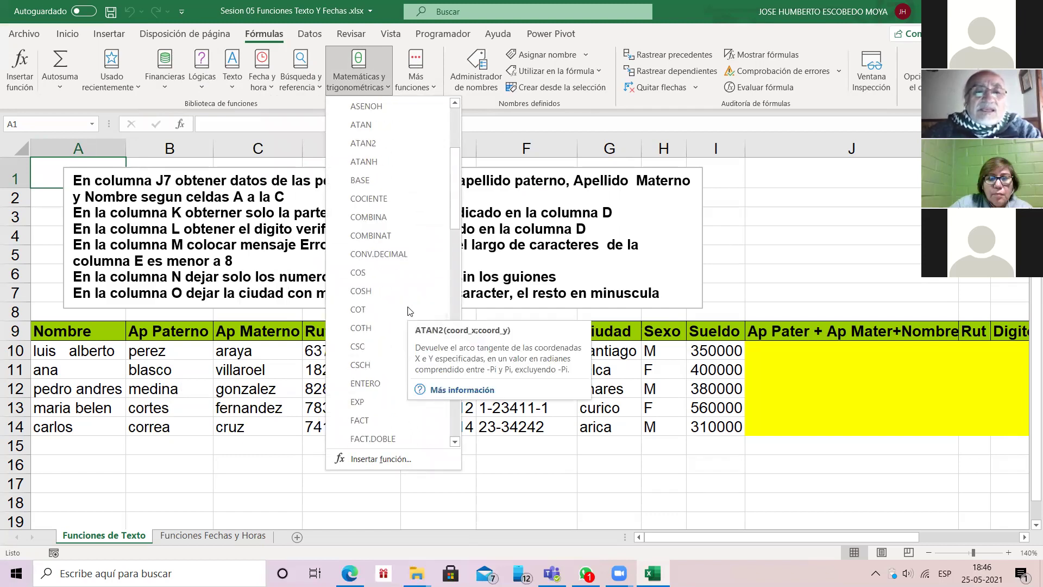
pyautogui.scroll(-1, 410, 310)
pyautogui.scroll(-1, 410, 310)
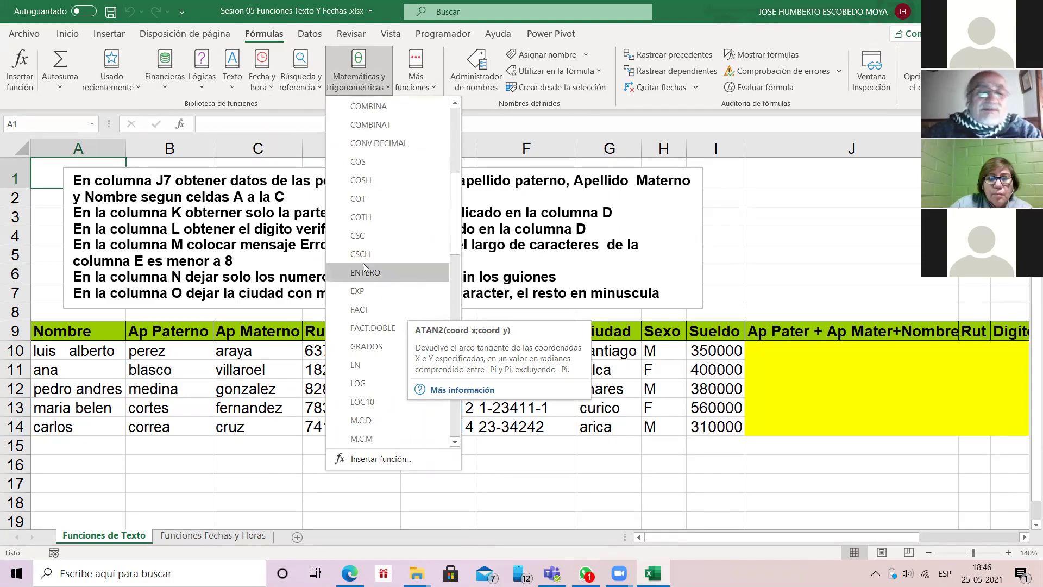
pyautogui.scroll(-4, 378, 232)
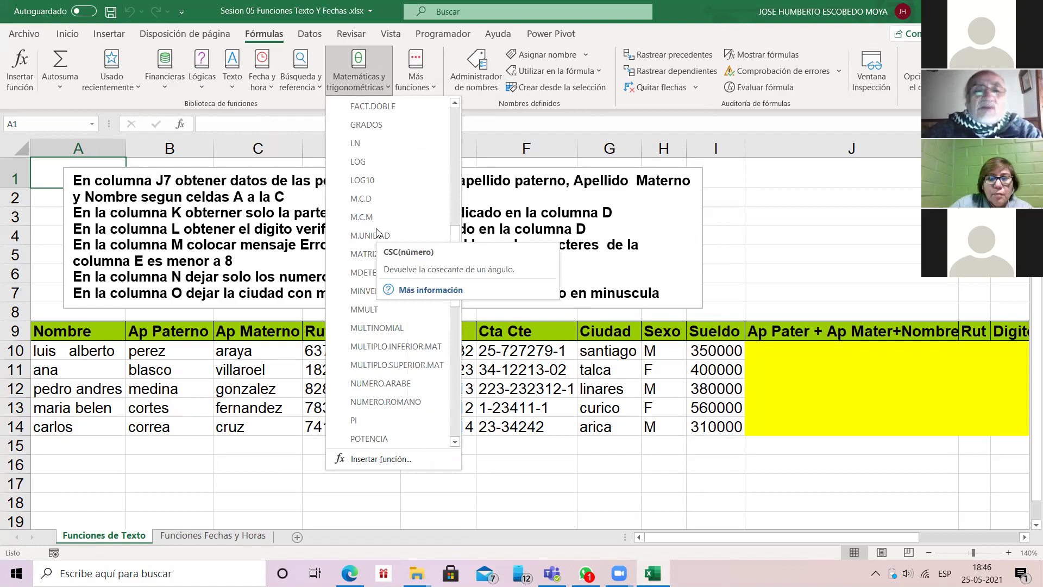
pyautogui.scroll(9, 379, 232)
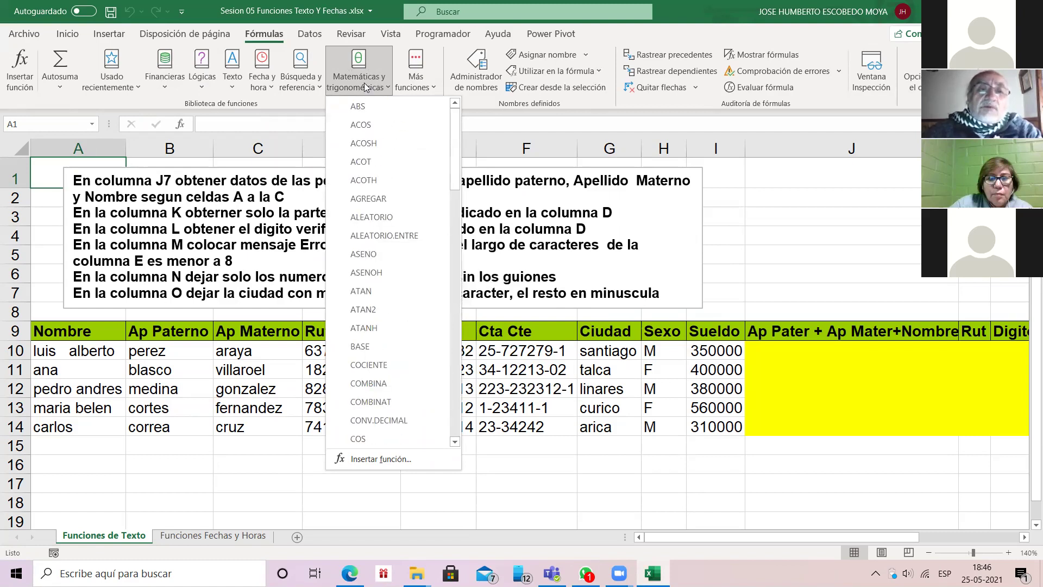
pyautogui.scroll(-5, 368, 161)
pyautogui.scroll(-11, 368, 161)
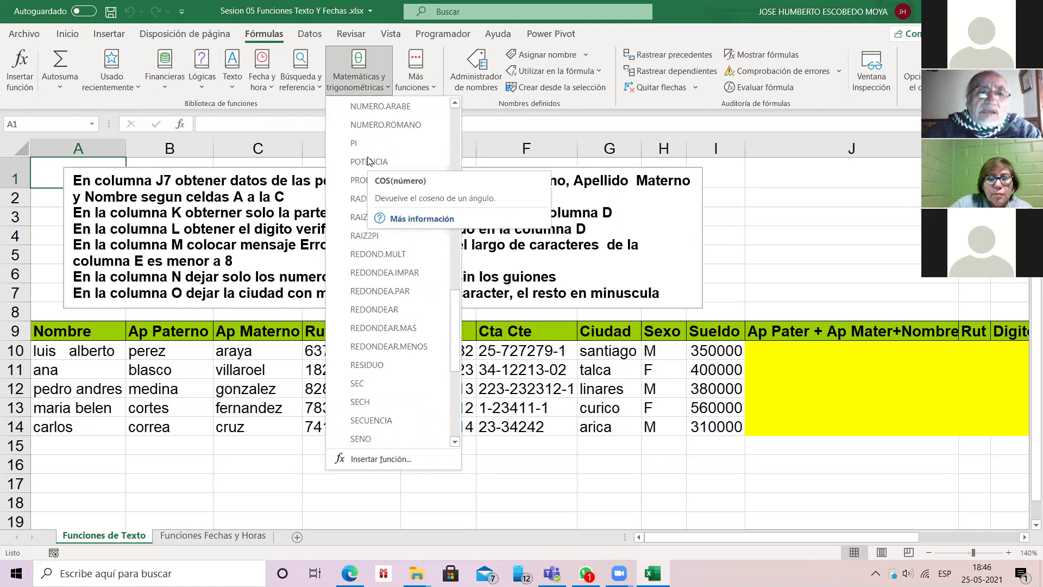
pyautogui.scroll(-2, 402, 331)
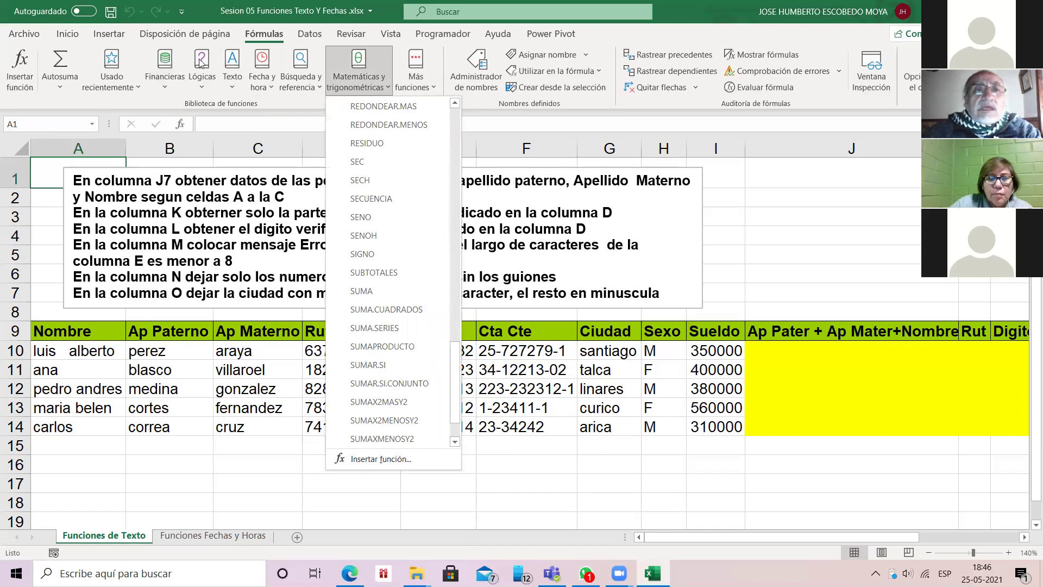
# Step: Preview the Más funciones submenus: Estadísticas, Ingeniería, Cubo, Información, Compatibilidad and Web
pyautogui.click(435, 87)
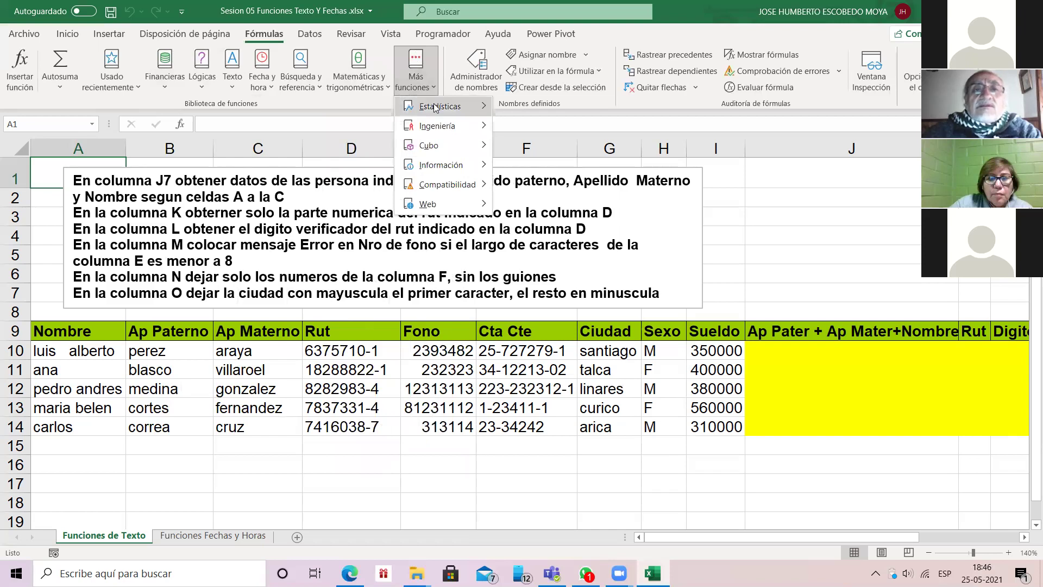
pyautogui.moveTo(430, 105)
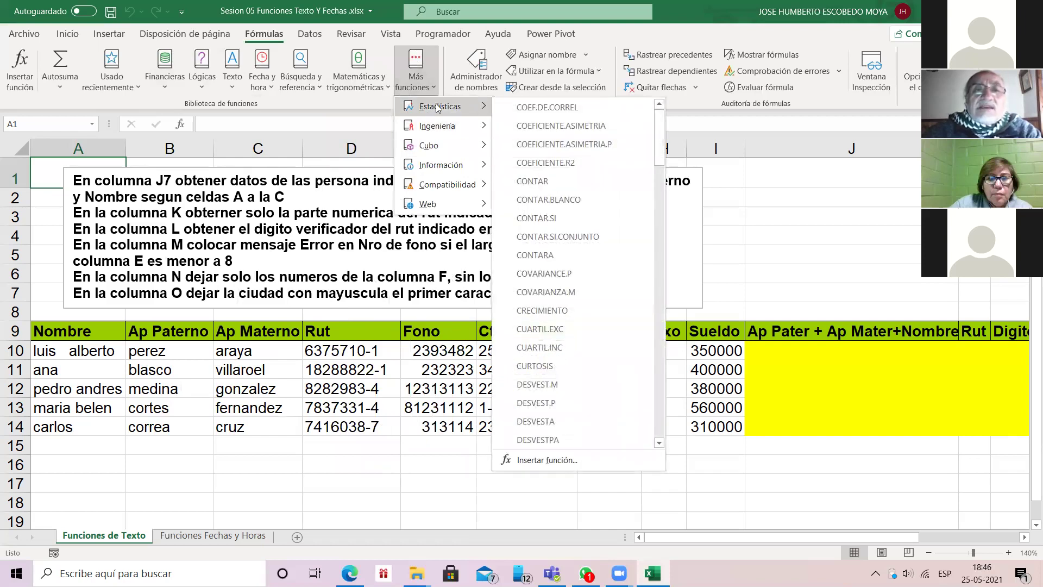
pyautogui.moveTo(449, 124)
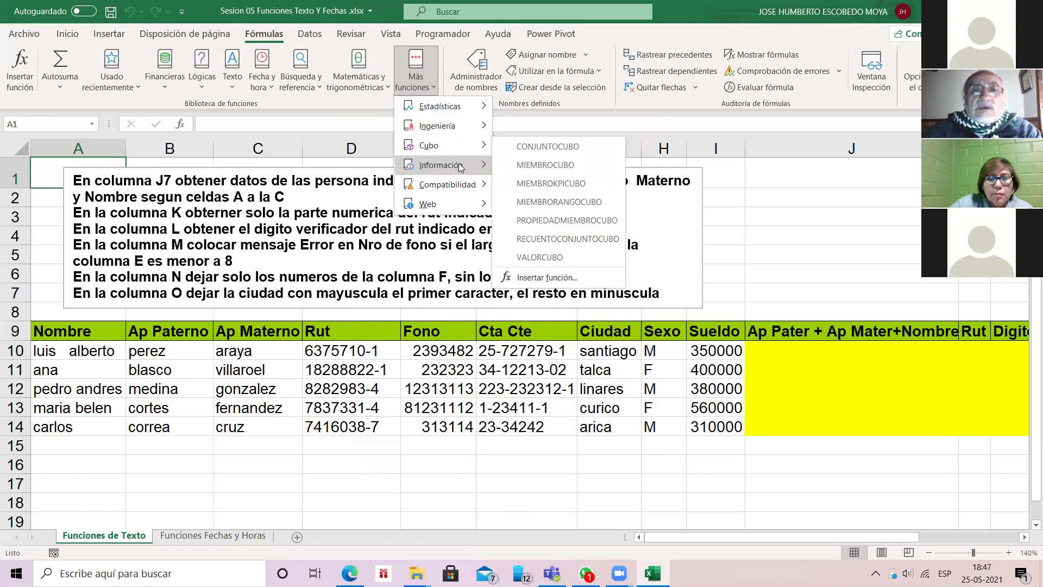
pyautogui.moveTo(461, 167)
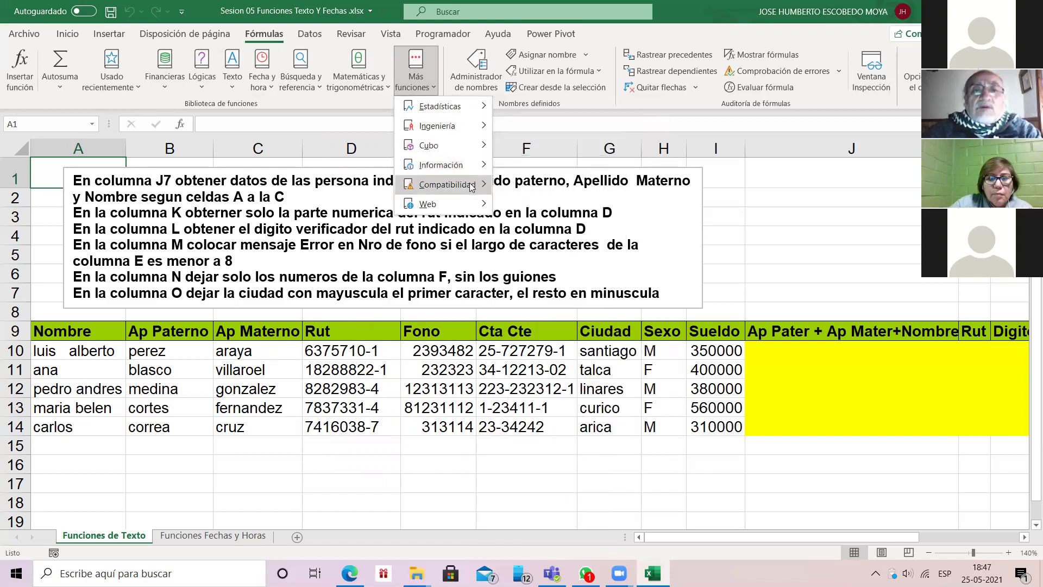
pyautogui.moveTo(449, 184)
pyautogui.moveTo(445, 204)
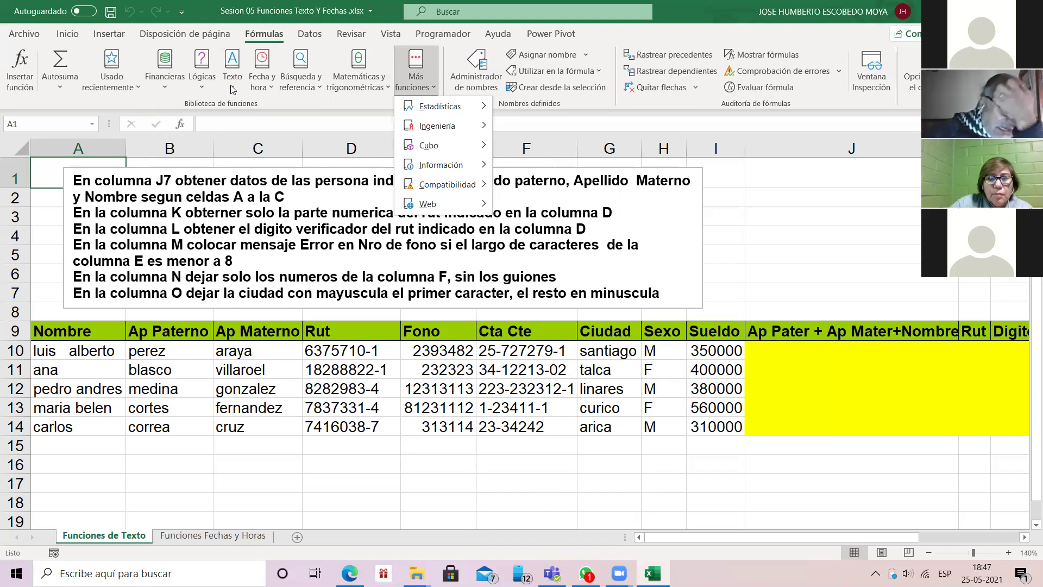
pyautogui.click(232, 87)
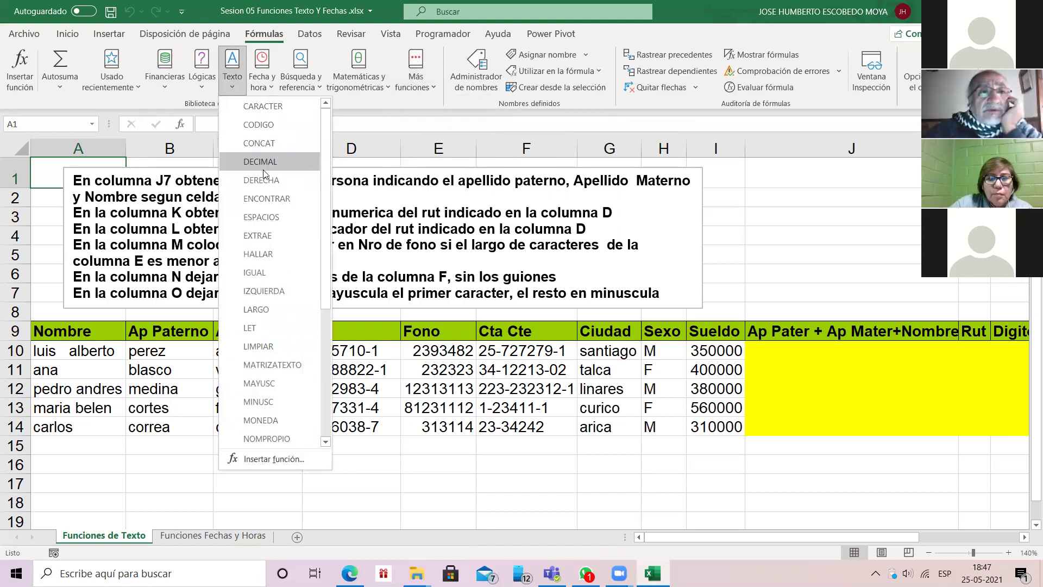
# Step: Scroll through the Texto functions around CONCAT, then display the Fecha y hora list
pyautogui.scroll(-4, 271, 307)
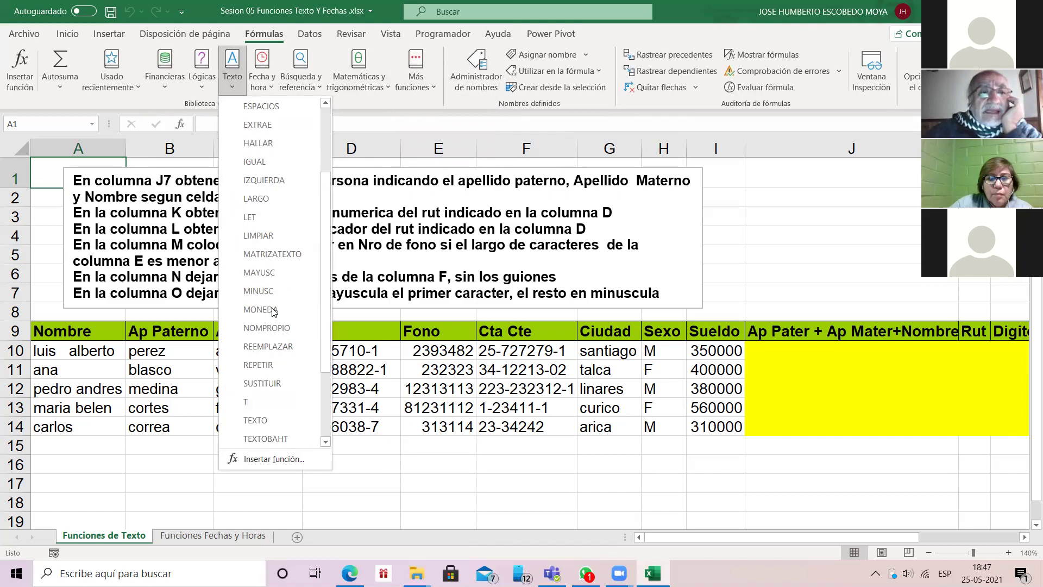
pyautogui.scroll(4, 273, 311)
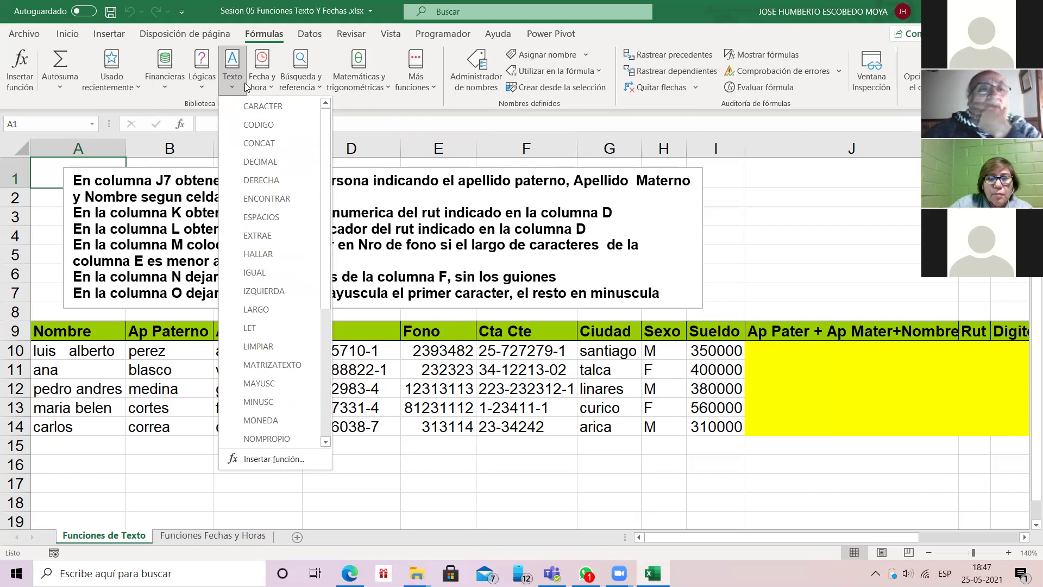
pyautogui.click(272, 86)
pyautogui.click(272, 84)
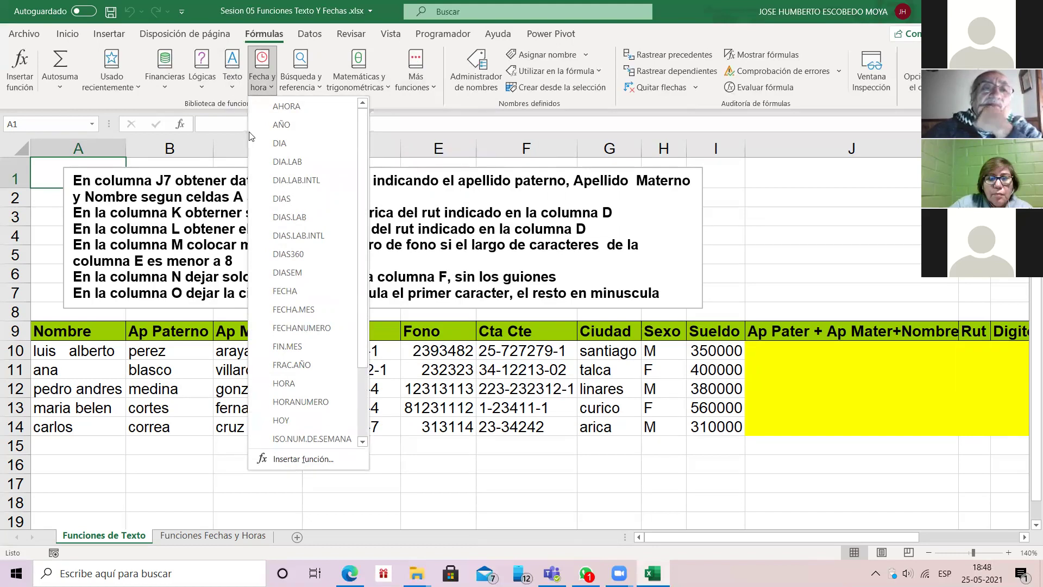
# Step: Dismiss the Fecha y hora function list by clicking on the worksheet
pyautogui.click(168, 354)
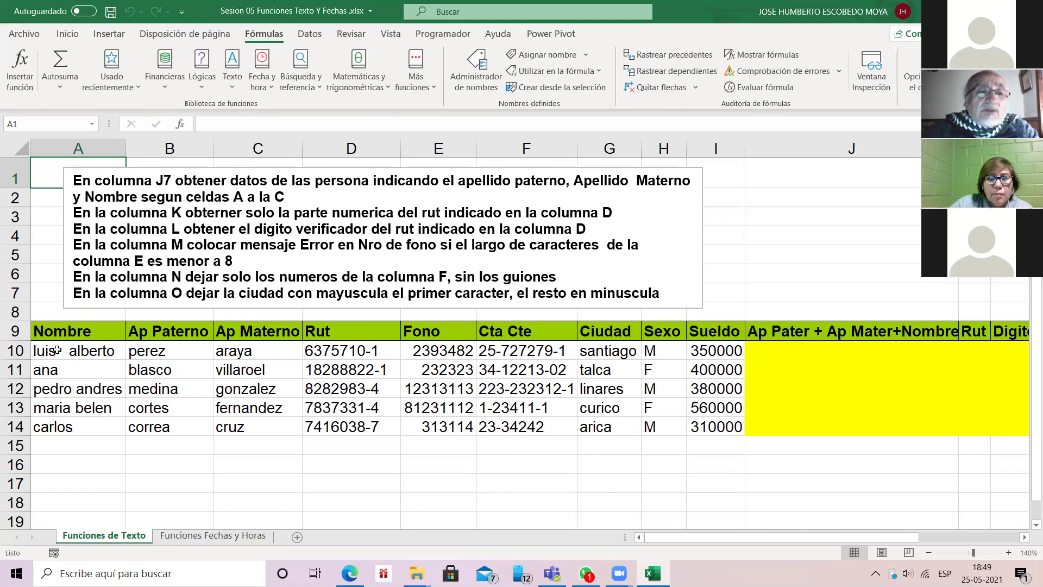
# Step: Enter a first example full name (name plus two surnames) in cell A16
pyautogui.click(74, 463)
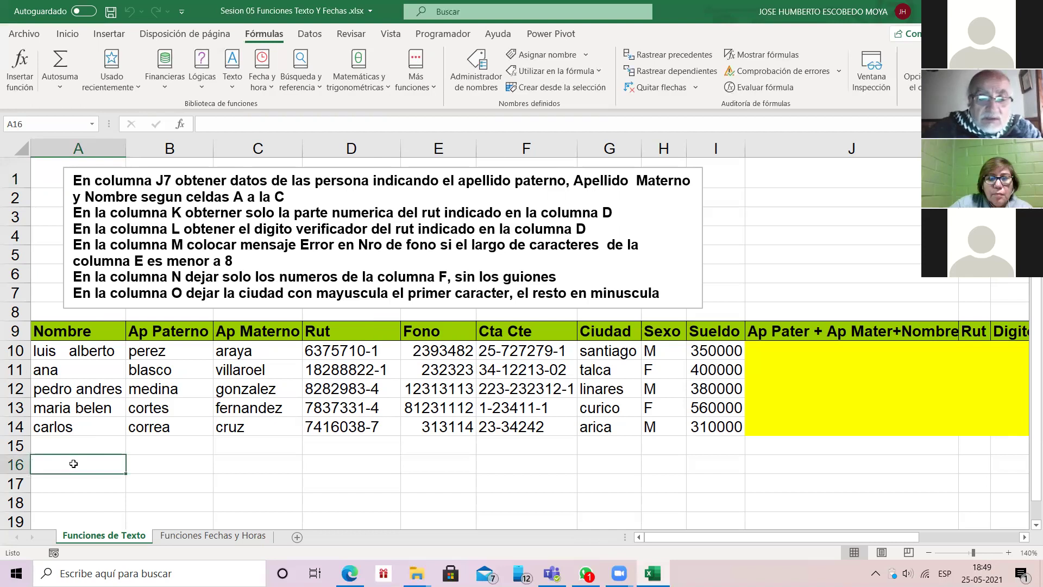
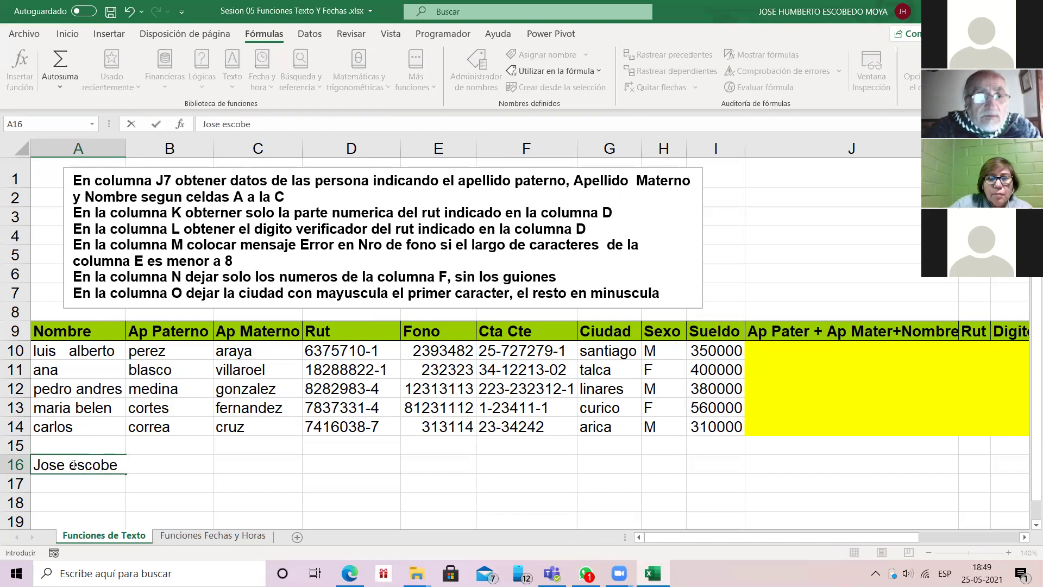
pyautogui.press('Return')
pyautogui.click(105, 464)
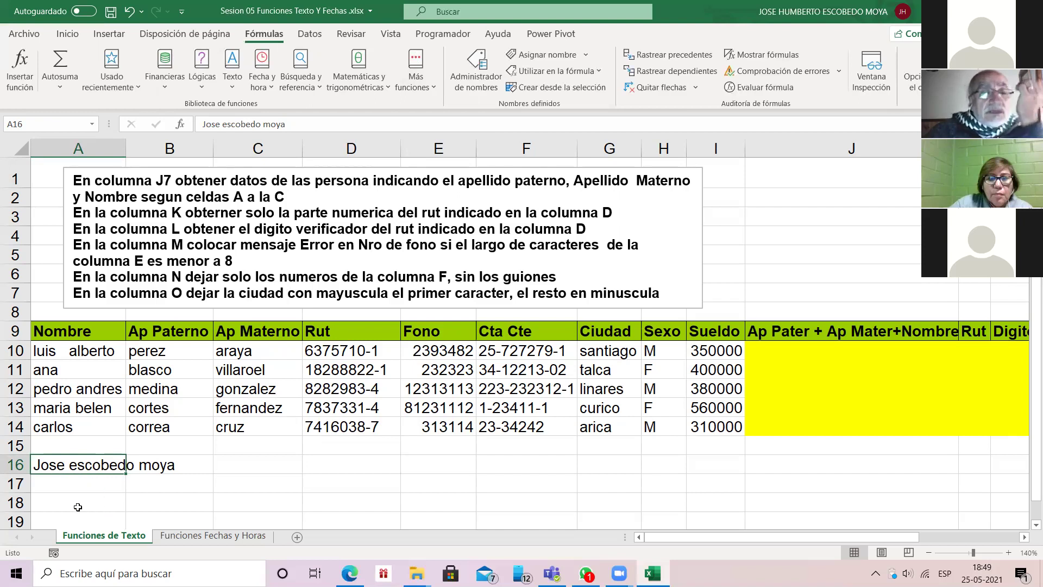
# Step: Enter a second example full name in cell A17, fixing its capitalisation
pyautogui.click(78, 484)
pyautogui.write('ANA')
pyautogui.press('BackSpace')
pyautogui.press('BackSpace')
pyautogui.press('BackSpace')
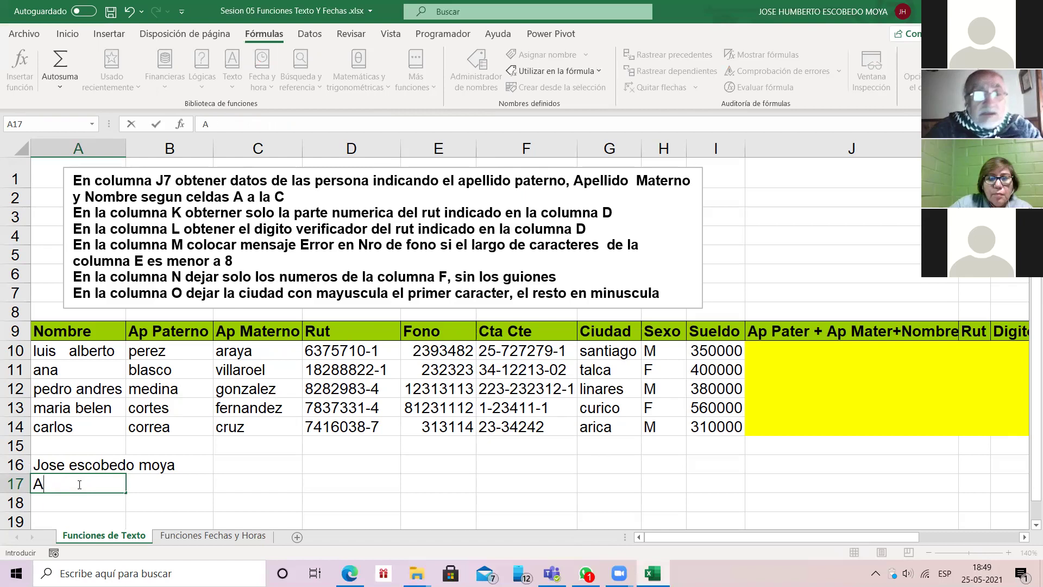
pyautogui.write('aNA')
pyautogui.press('BackSpace')
pyautogui.press('BackSpace')
pyautogui.press('BackSpace')
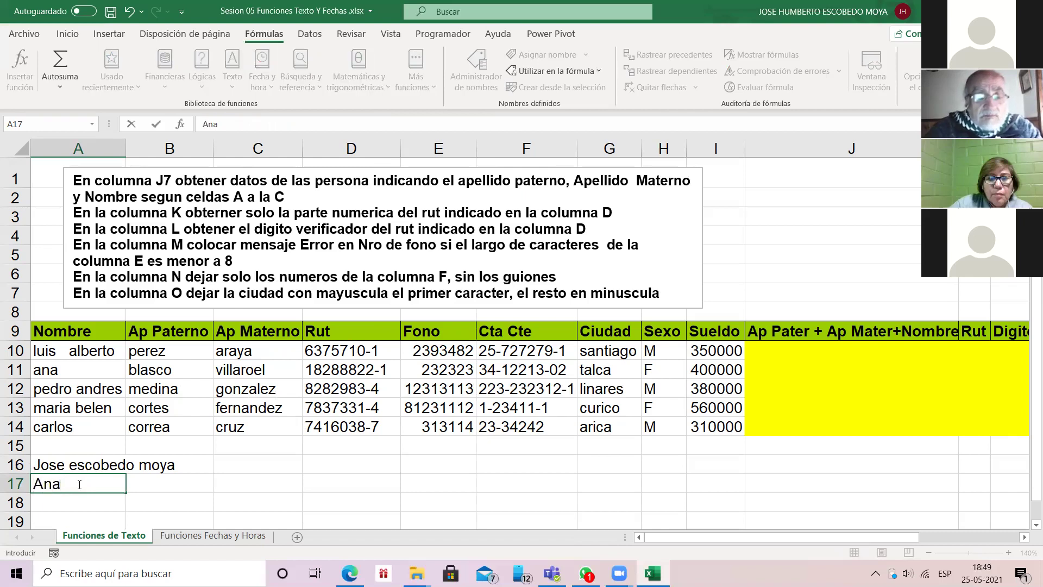
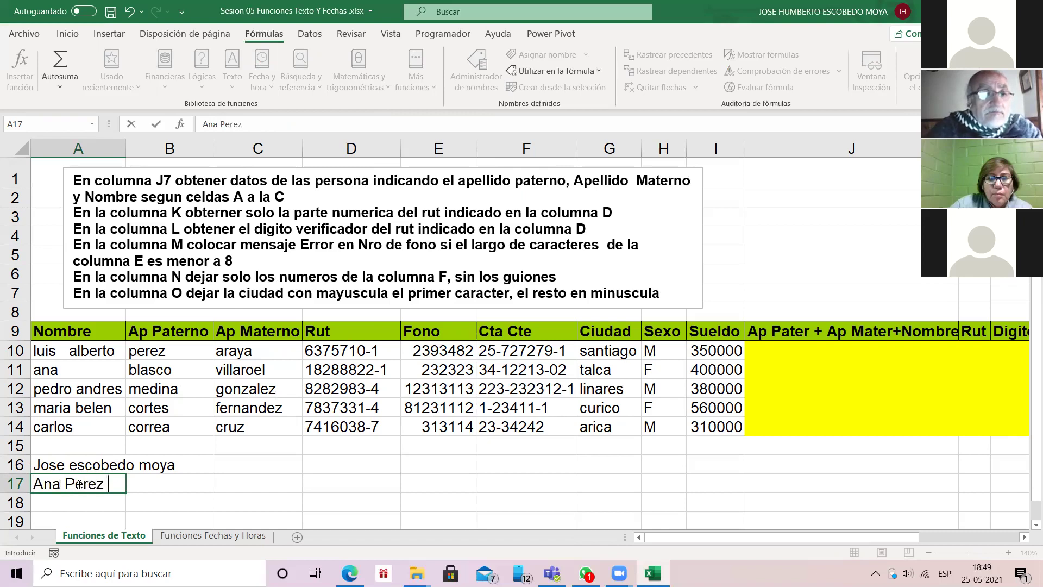
pyautogui.press('Return')
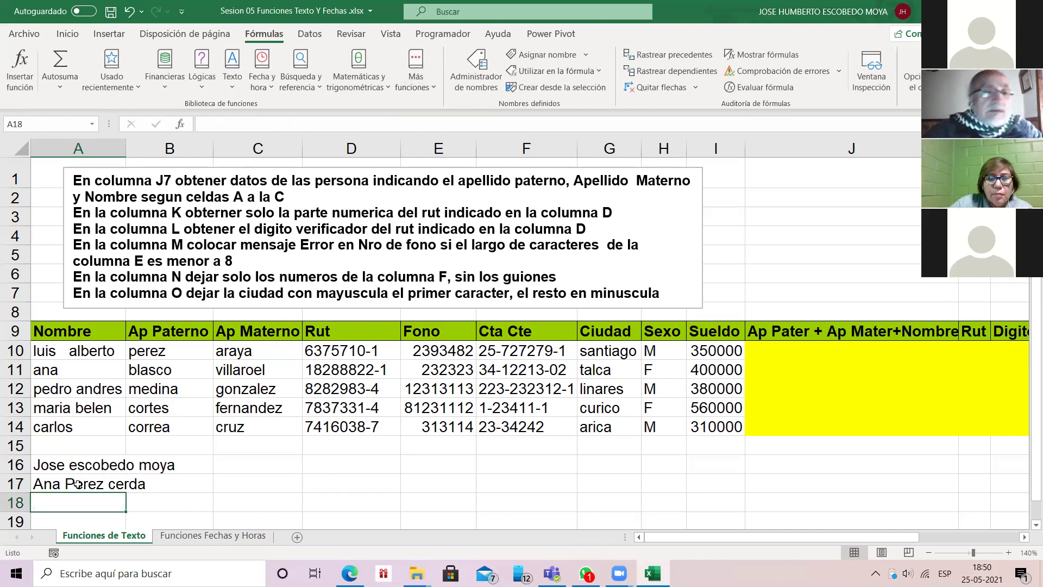
pyautogui.click(103, 465)
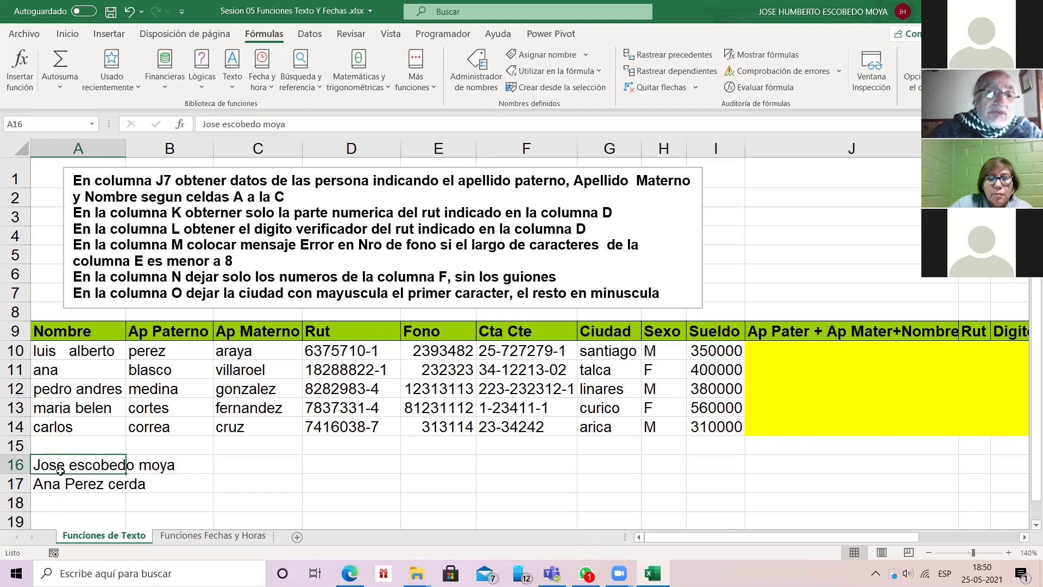
# Step: Sort the two names in A16:A17 from A to Z with Datos > Ordenar de A a Z
pyautogui.moveTo(67, 468); pyautogui.dragTo(76, 481)
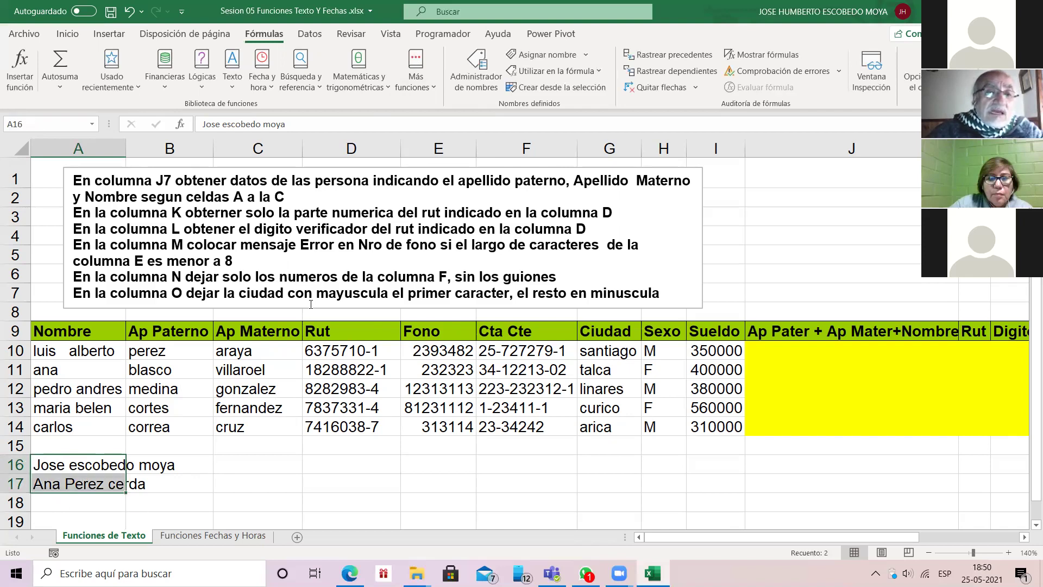
pyautogui.click(320, 33)
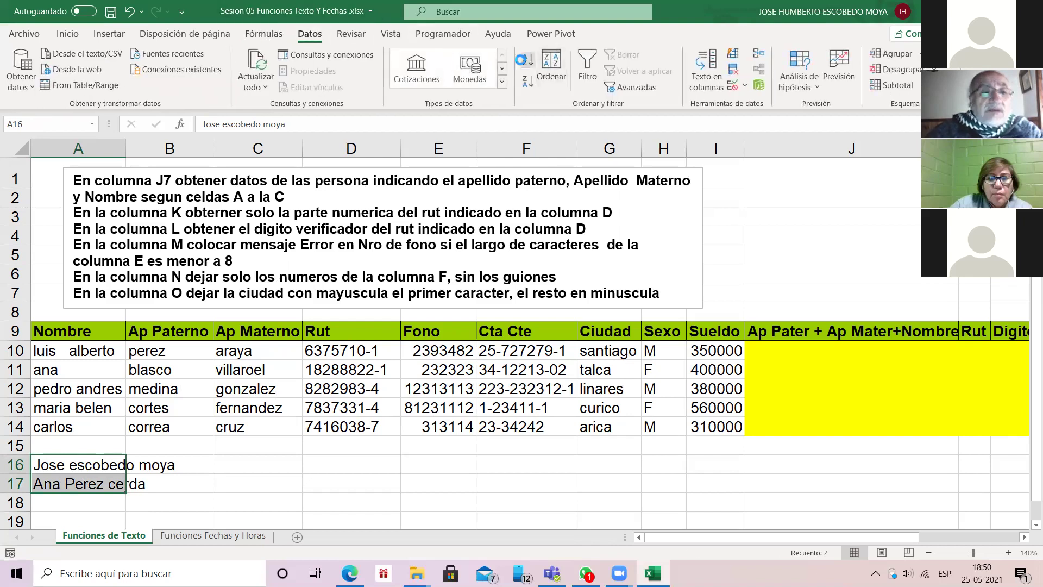
pyautogui.click(527, 60)
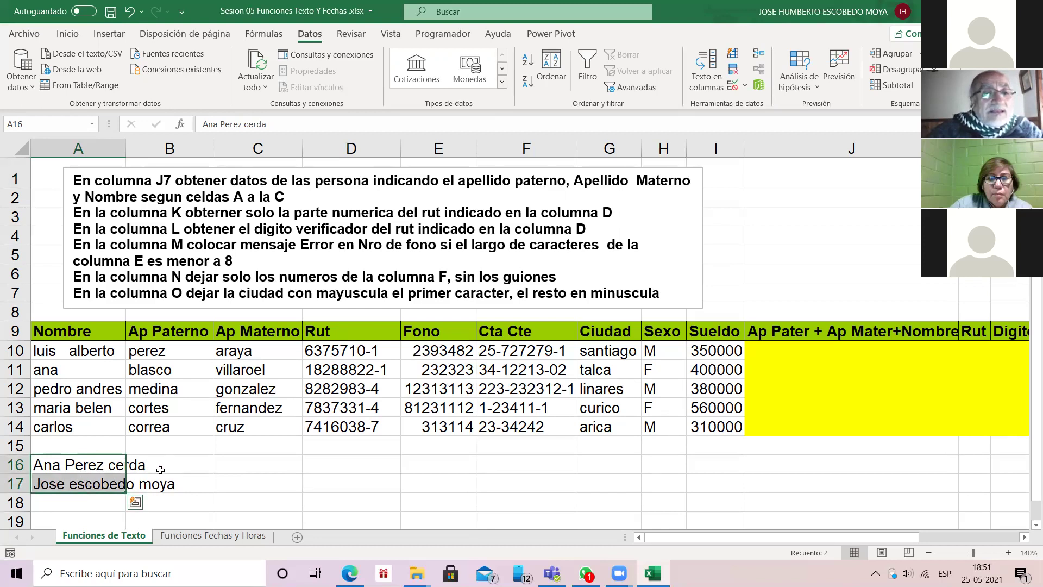
pyautogui.click(237, 467)
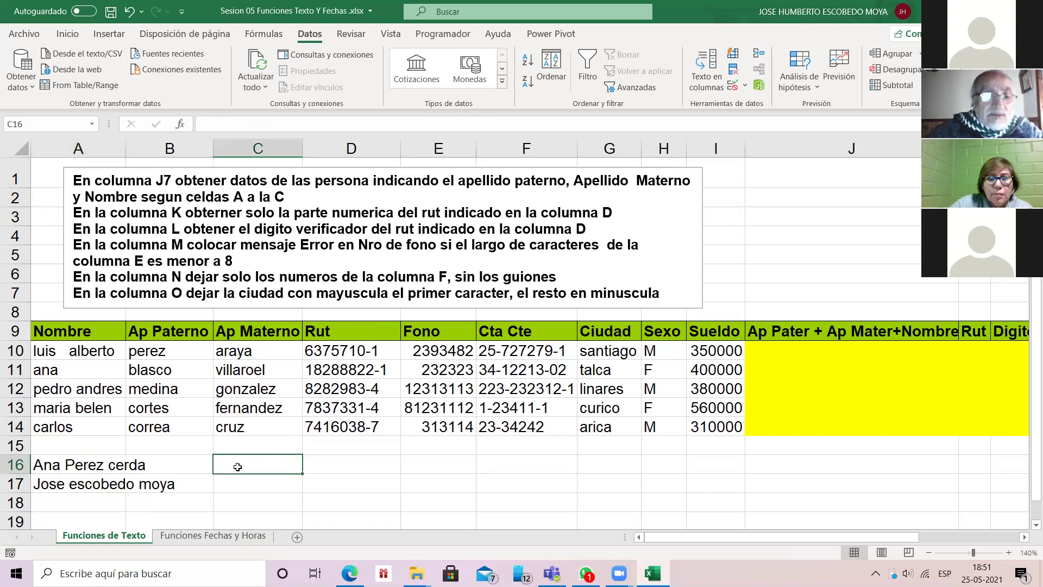
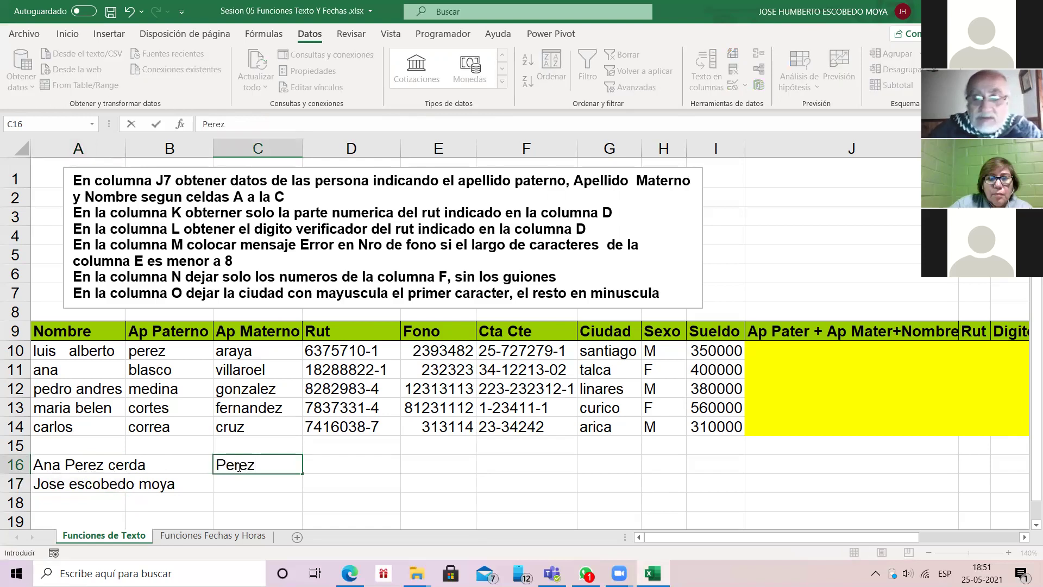
pyautogui.press('Tab')
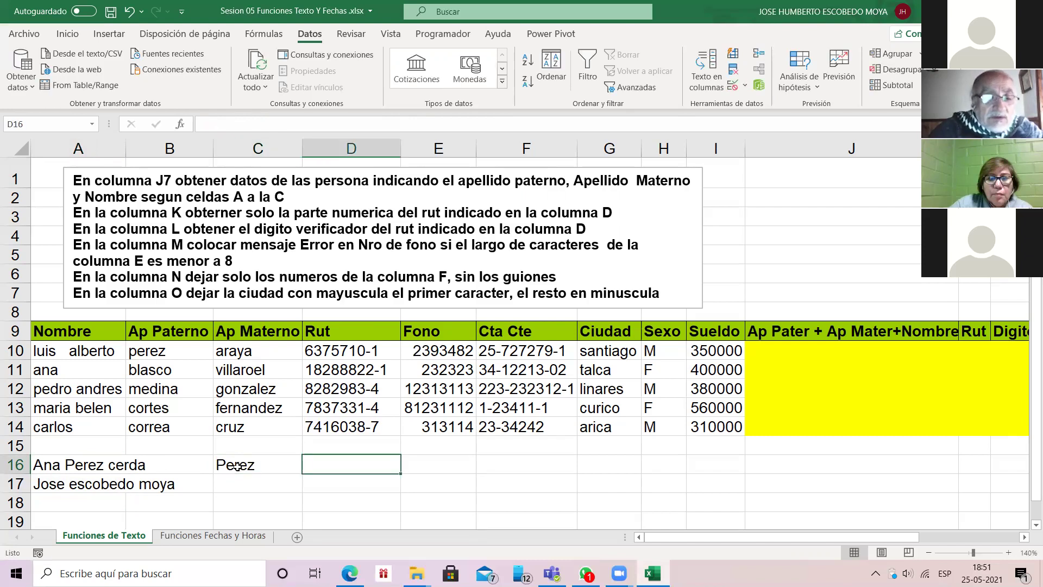
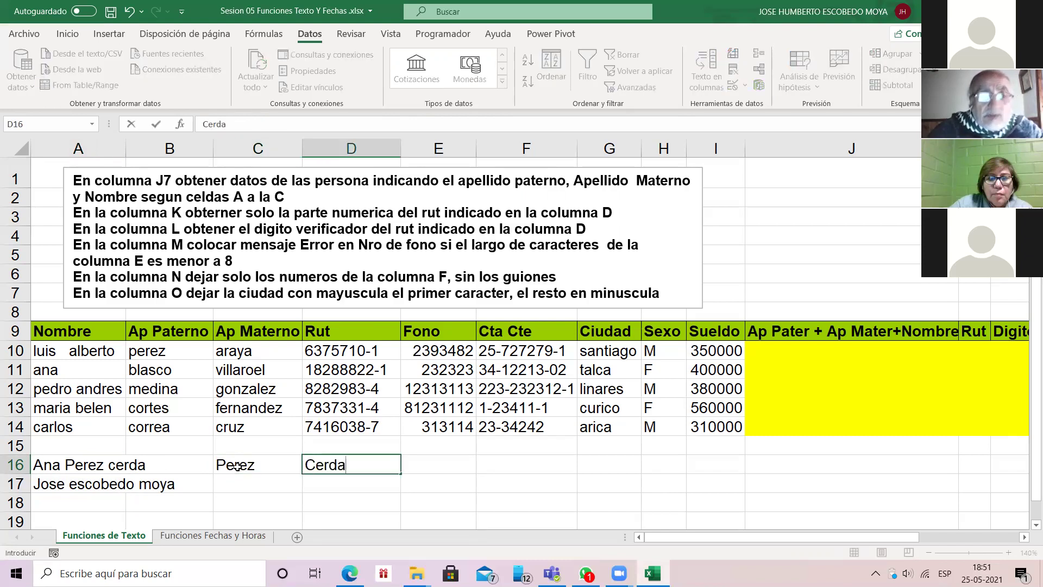
pyautogui.press('Tab')
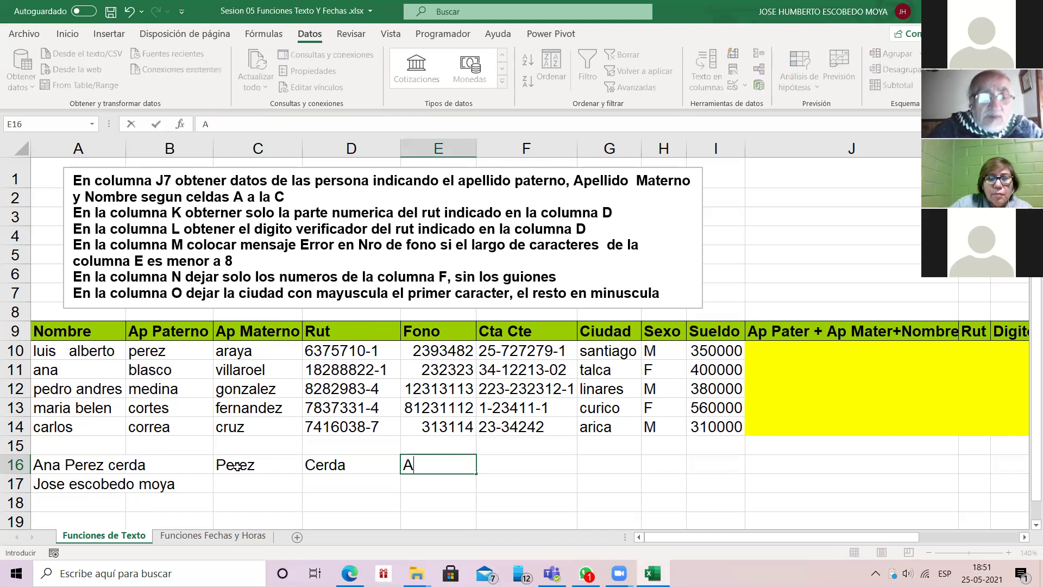
pyautogui.write('a')
pyautogui.press('Return')
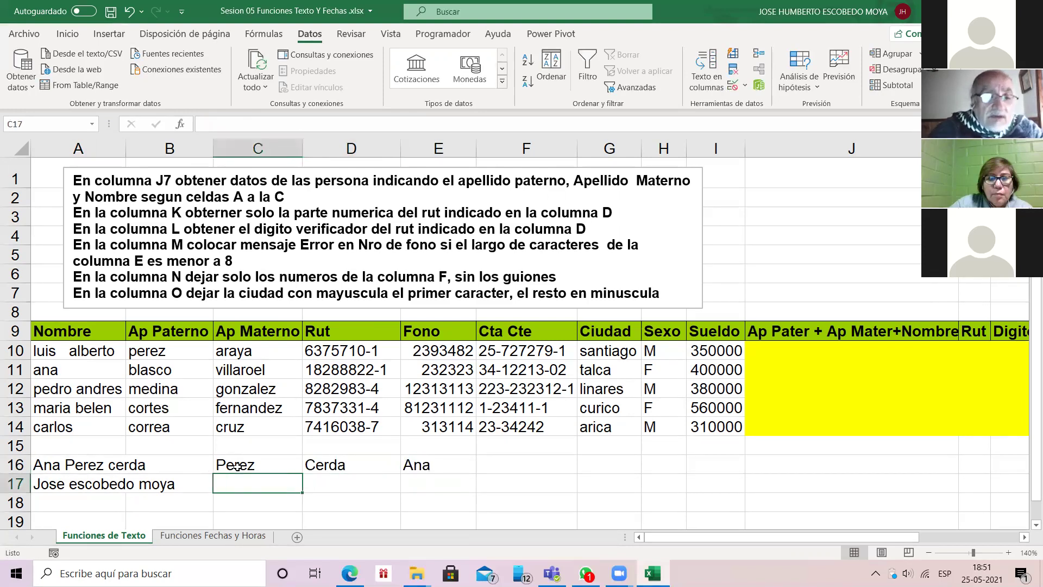
pyautogui.press('Tab')
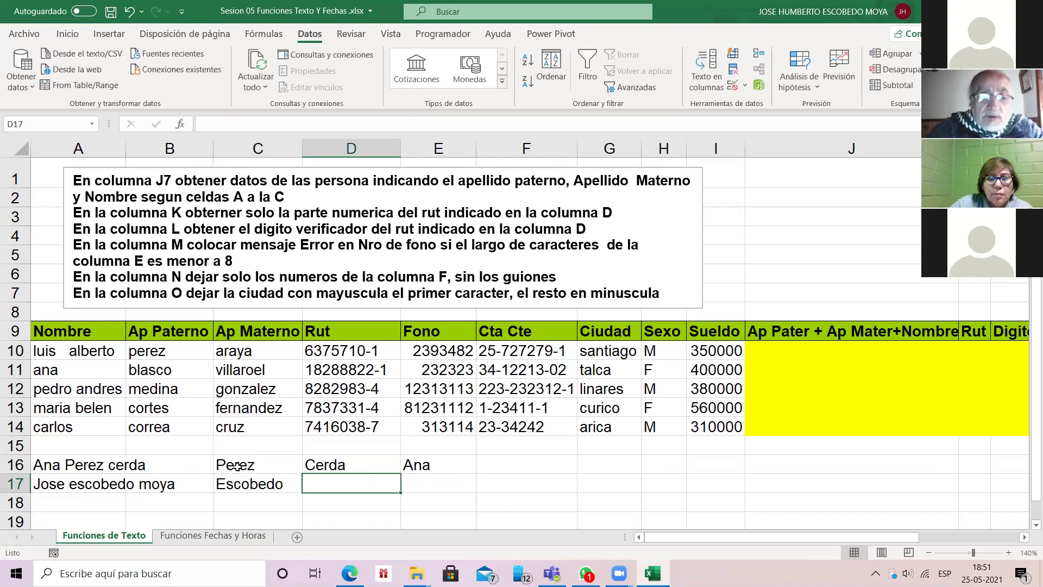
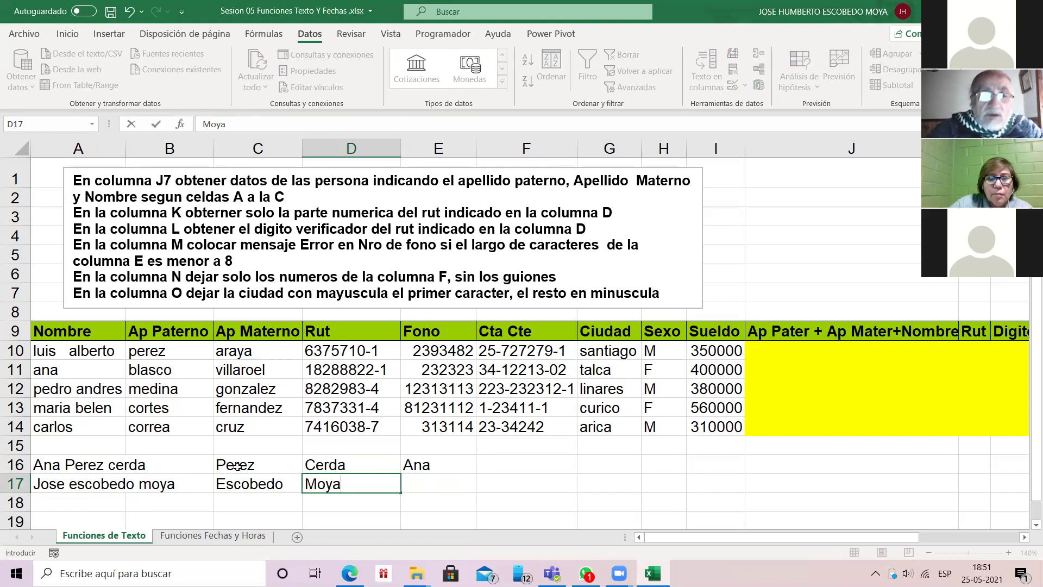
pyautogui.press('Tab')
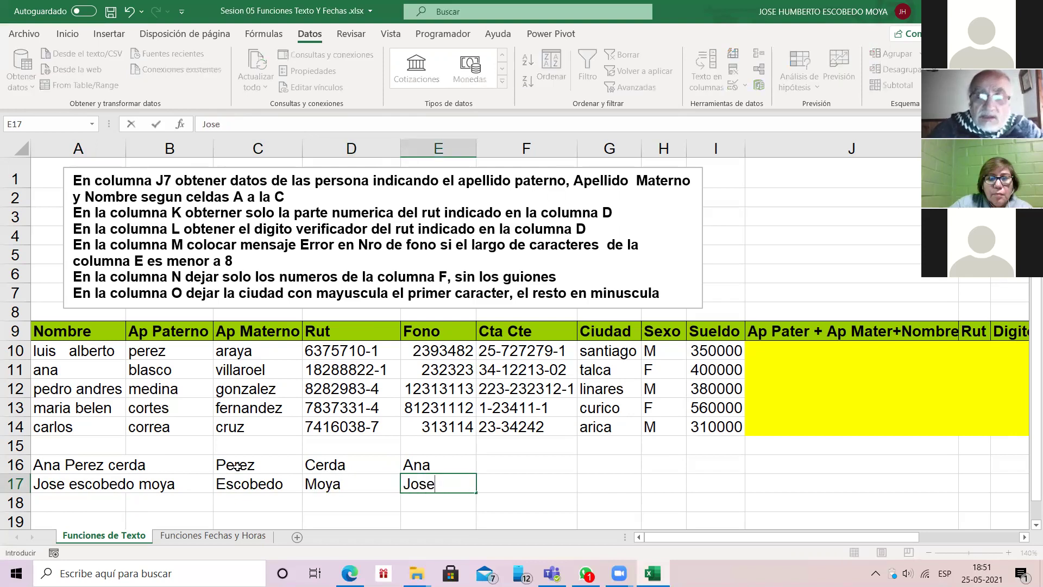
pyautogui.press('Return')
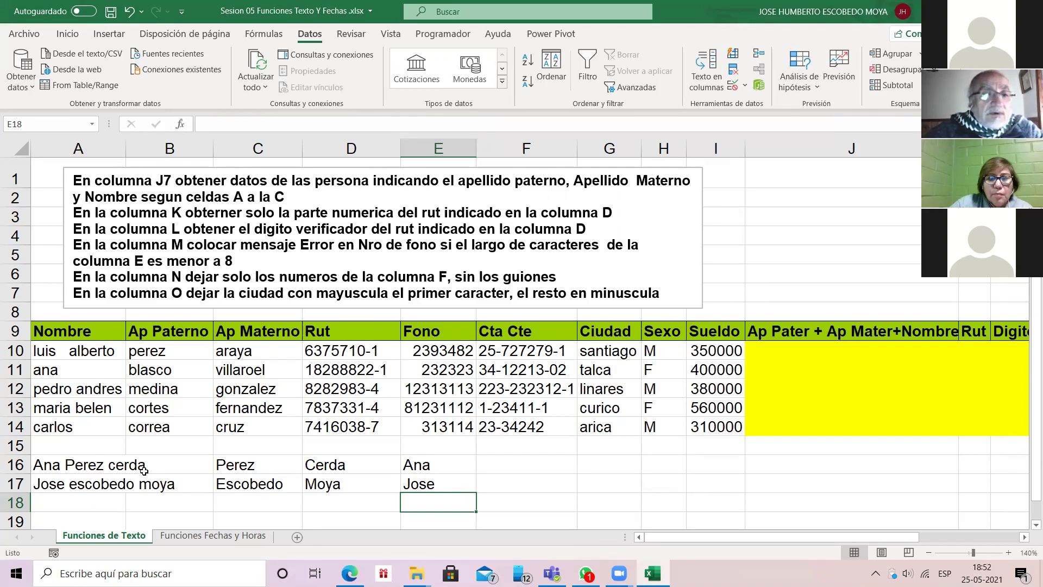
# Step: Delete the last letter of the paternal surname in C16
pyautogui.press('Up')
pyautogui.press('Up')
pyautogui.press('Left')
pyautogui.press('Left')
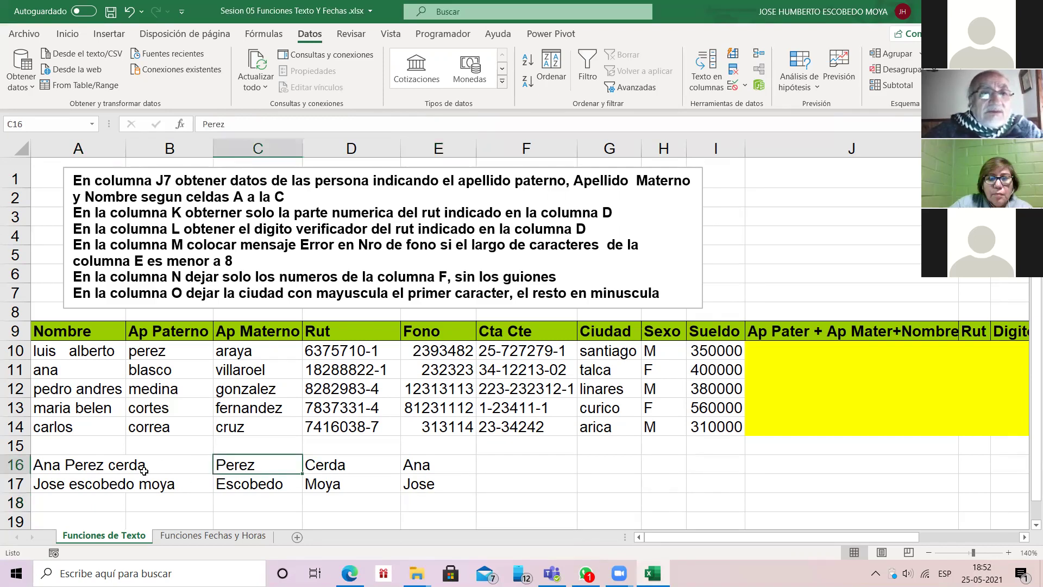
pyautogui.press('F2')
pyautogui.press('BackSpace')
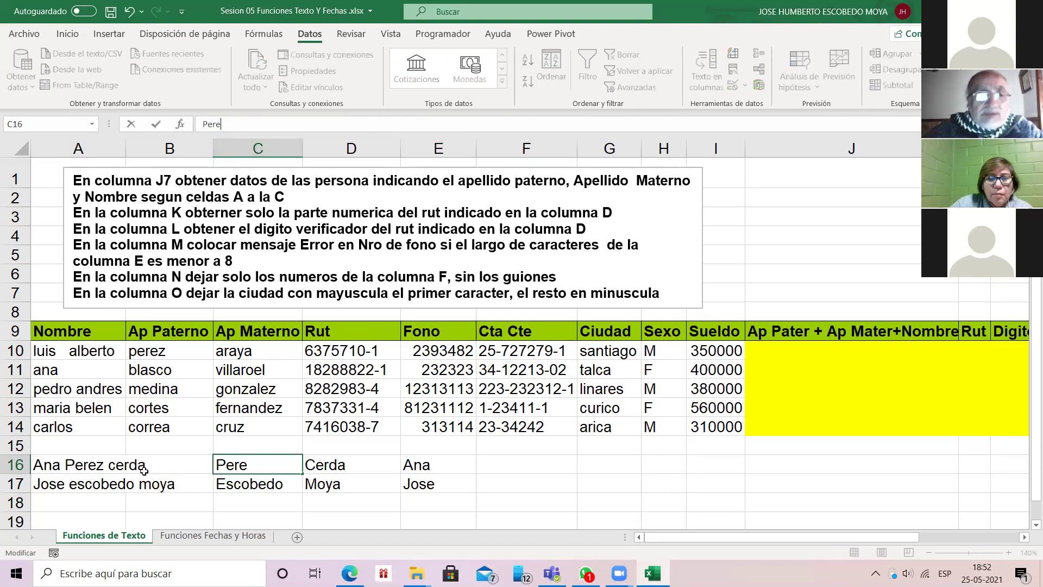
pyautogui.press('Return')
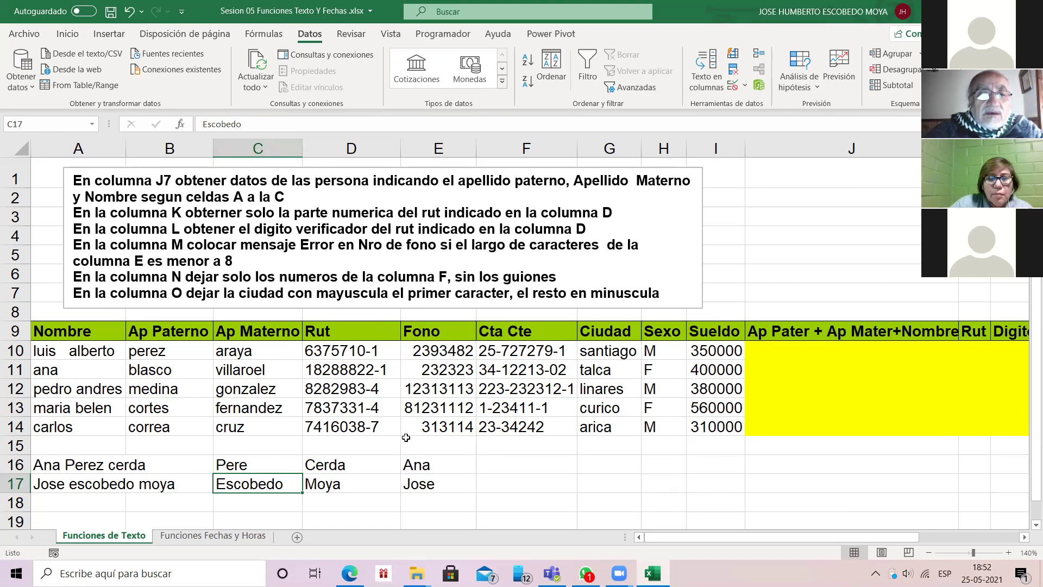
# Step: Delete the last letter of the first name in E16
pyautogui.press('Up')
pyautogui.press('Right')
pyautogui.press('Right')
pyautogui.press('F2')
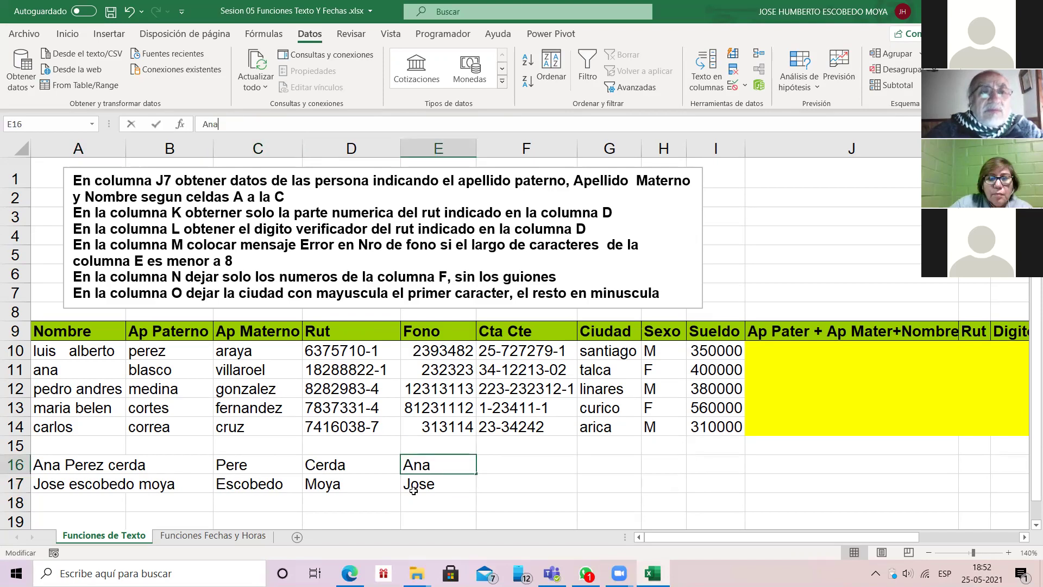
pyautogui.press('BackSpace')
pyautogui.press('Return')
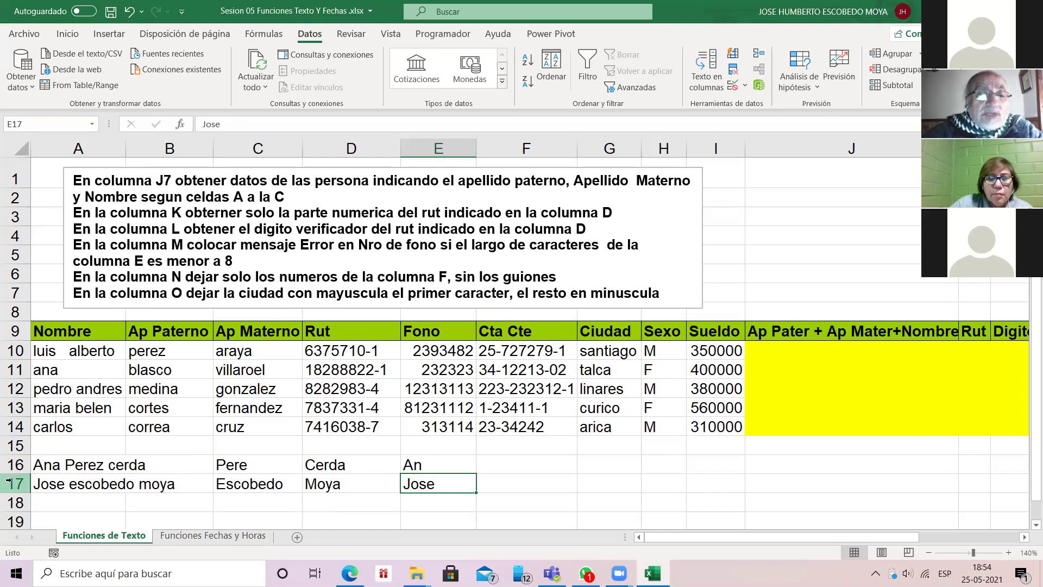
# Step: Clear the practice entries in A16:E17 and return to header cell A9
pyautogui.press('Home')
pyautogui.press('Up')
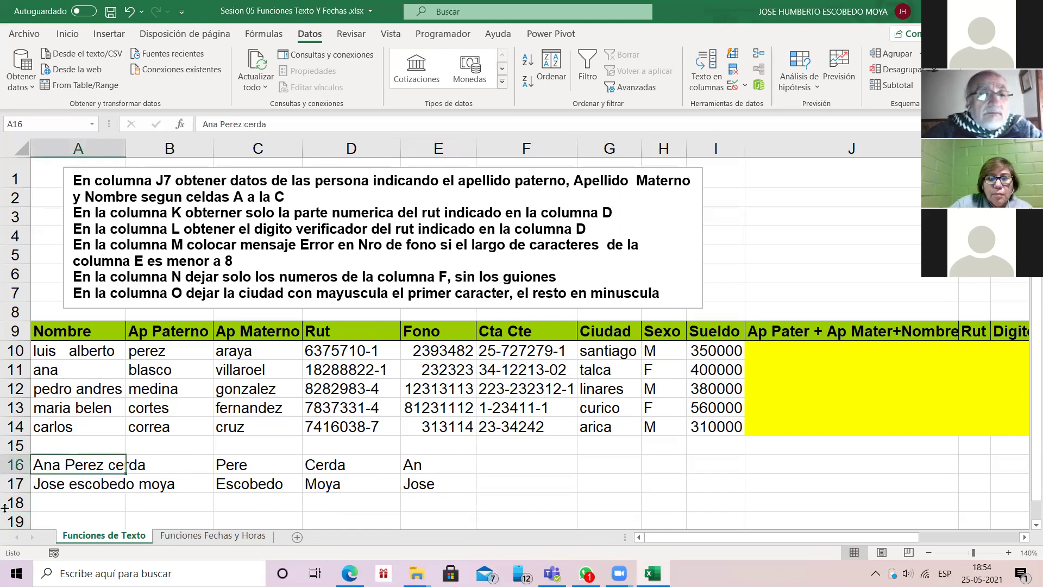
pyautogui.hotkey('shift', 'Right')
pyautogui.hotkey('shift', 'Right')
pyautogui.hotkey('shift', 'Right')
pyautogui.hotkey('shift', 'Right')
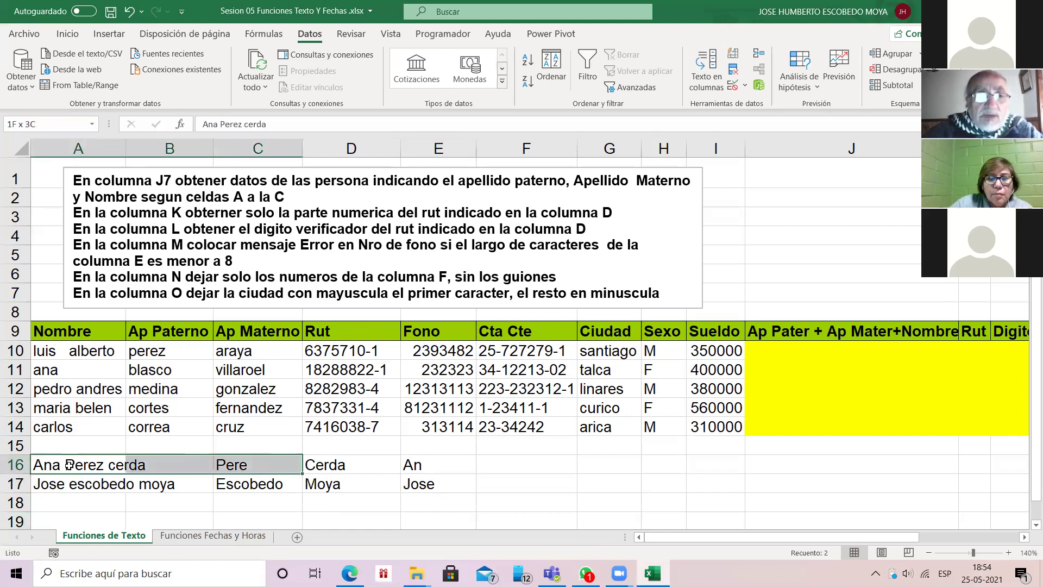
pyautogui.hotkey('shift', 'Down')
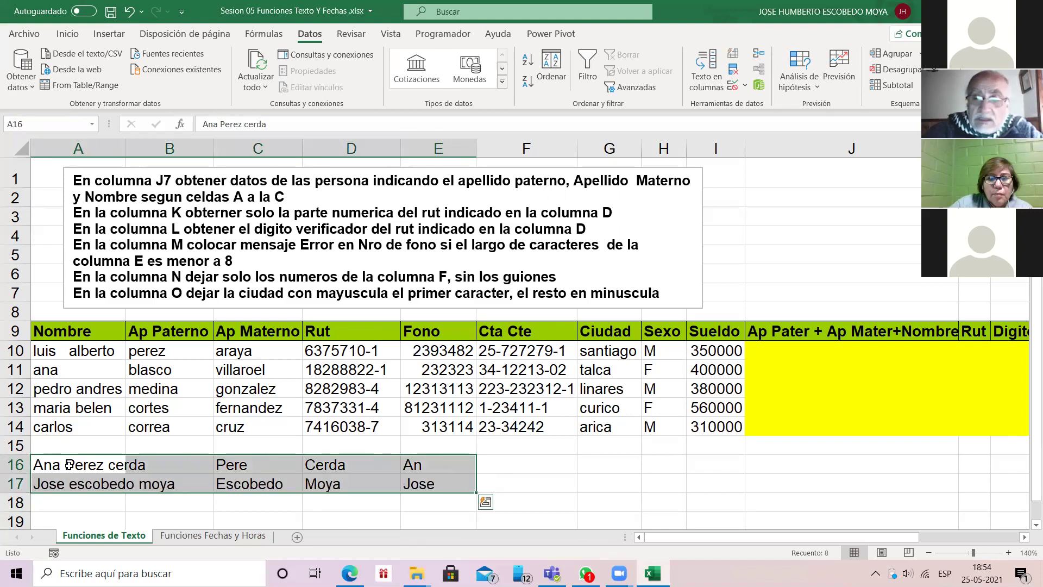
pyautogui.press('Delete')
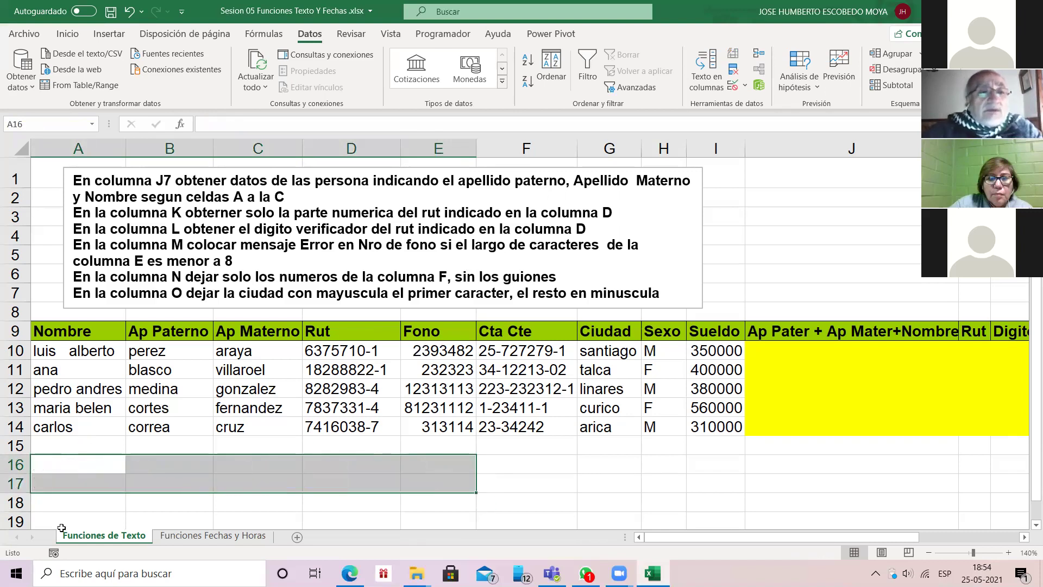
pyautogui.hotkey('ctrl', 'Up')
pyautogui.hotkey('ctrl', 'Up')
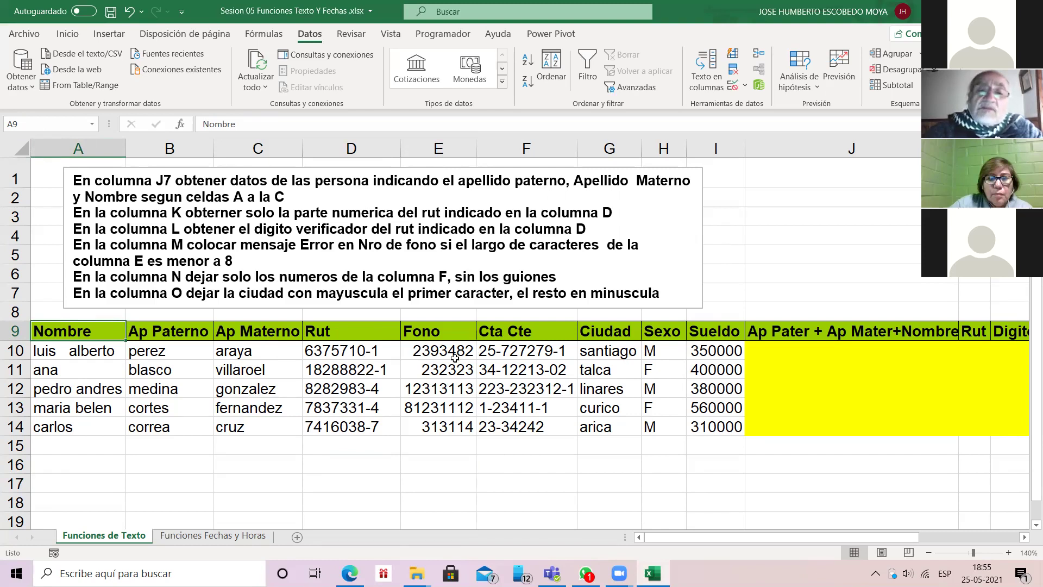
pyautogui.click(518, 352)
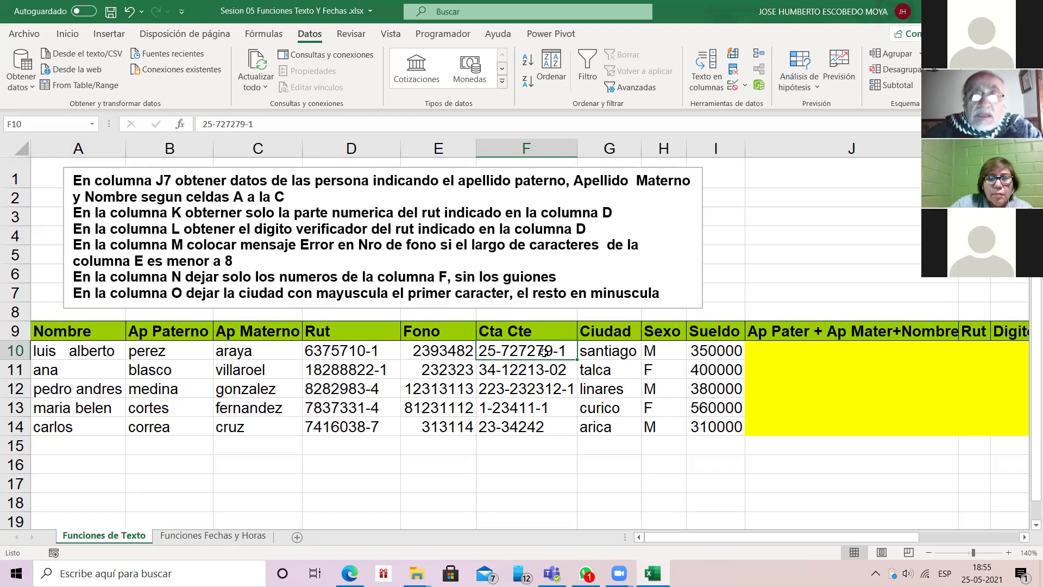
pyautogui.click(638, 345)
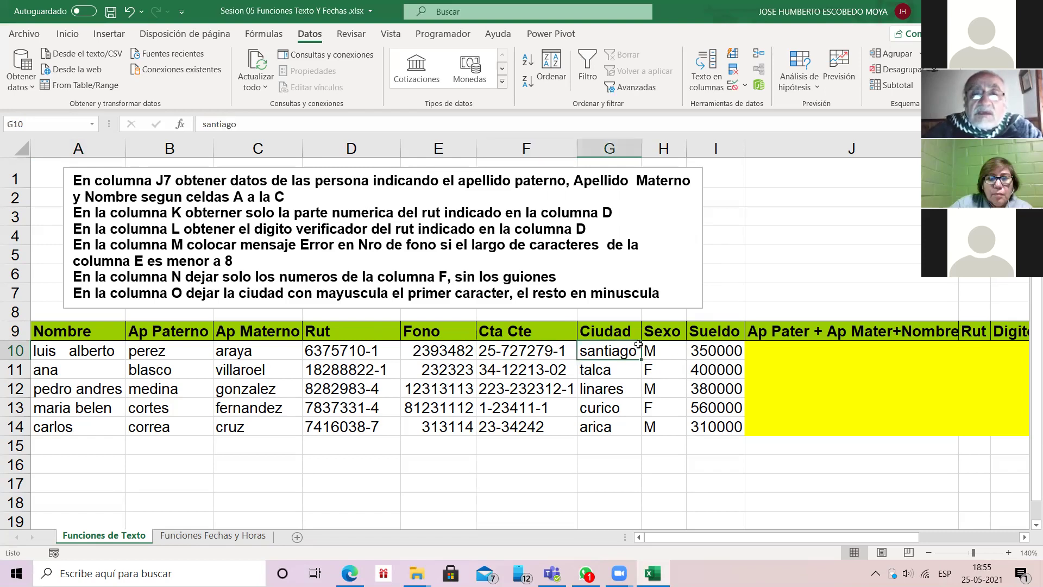
pyautogui.press('Right')
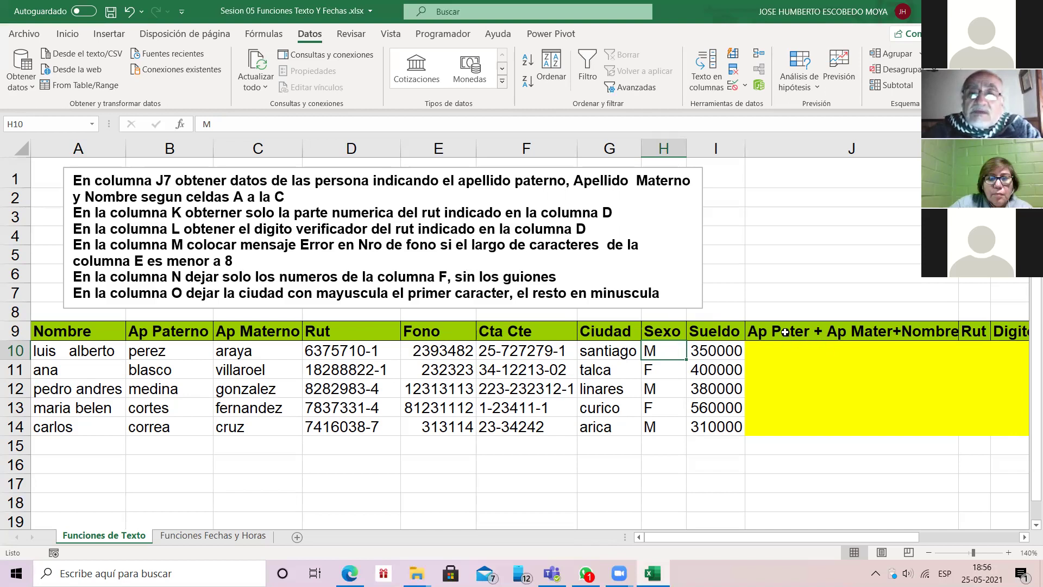
pyautogui.press('Right')
pyautogui.press('Right')
pyautogui.press('Up')
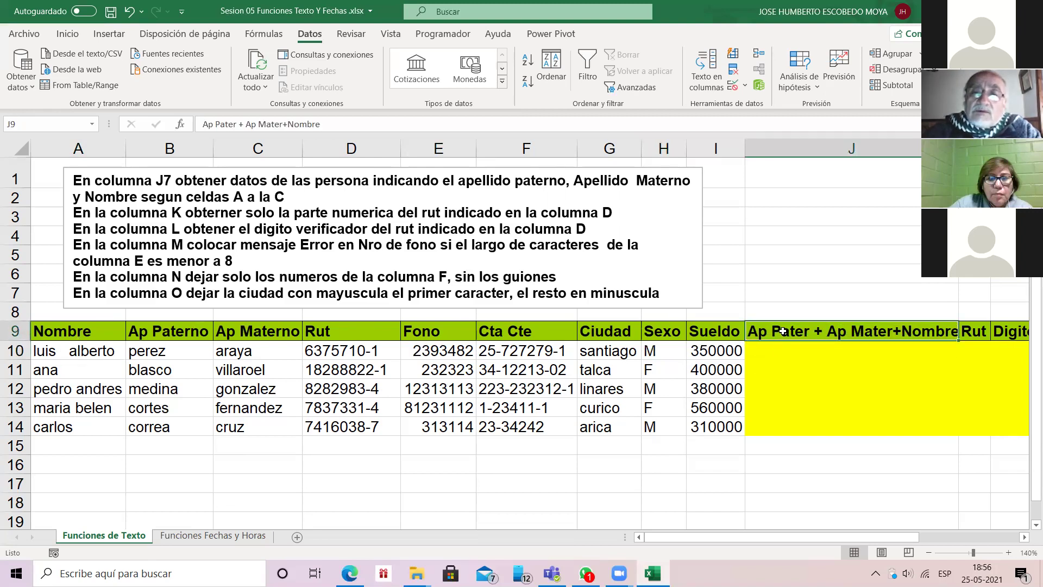
pyautogui.press('Down')
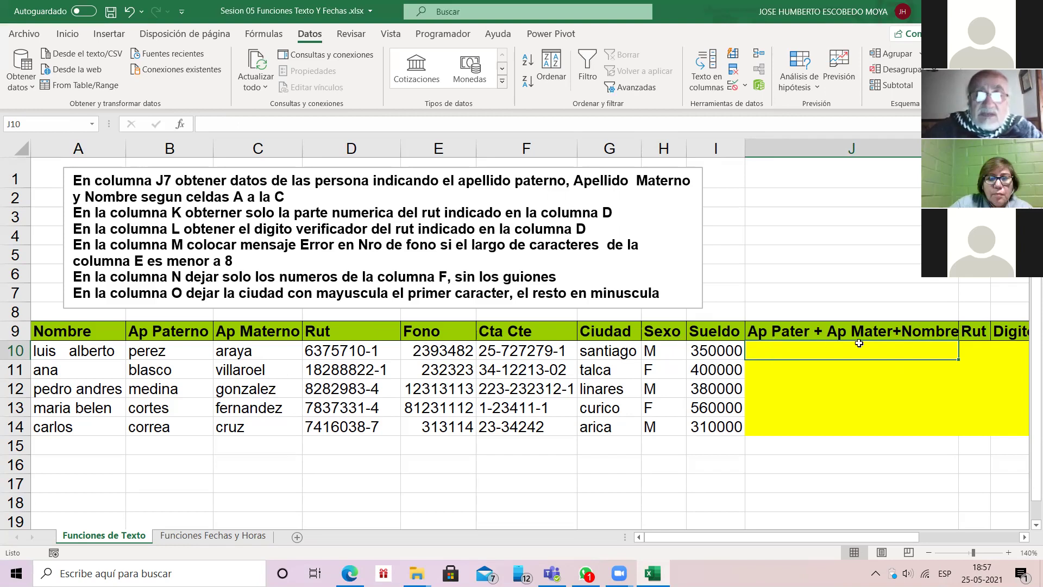
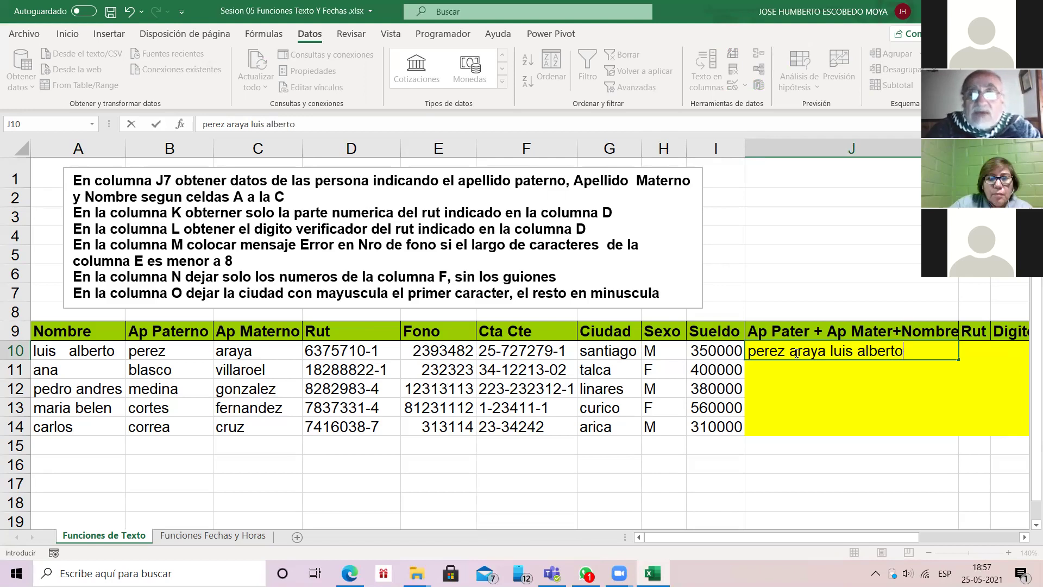
pyautogui.press('Return')
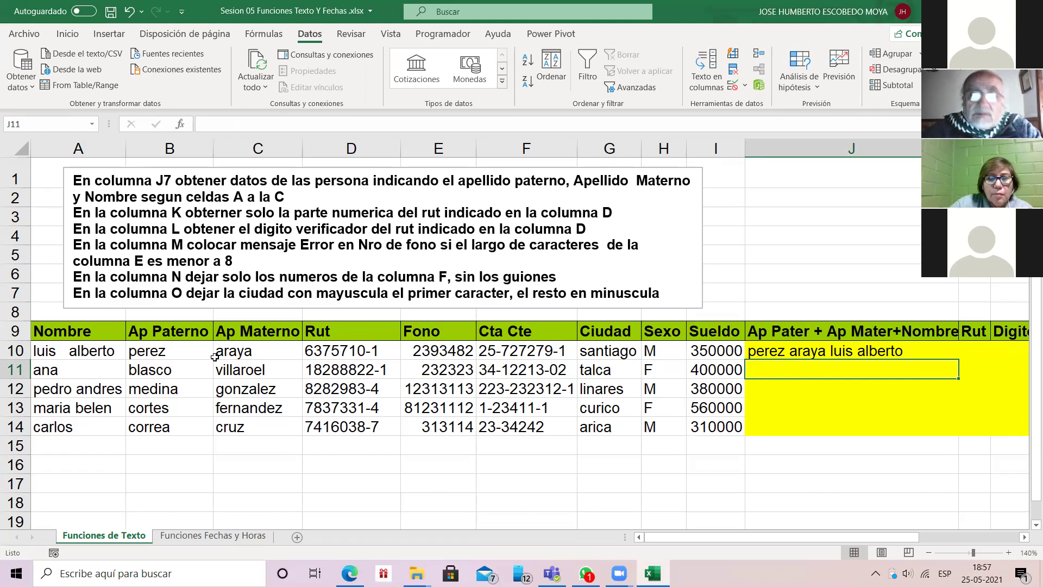
pyautogui.press('Up')
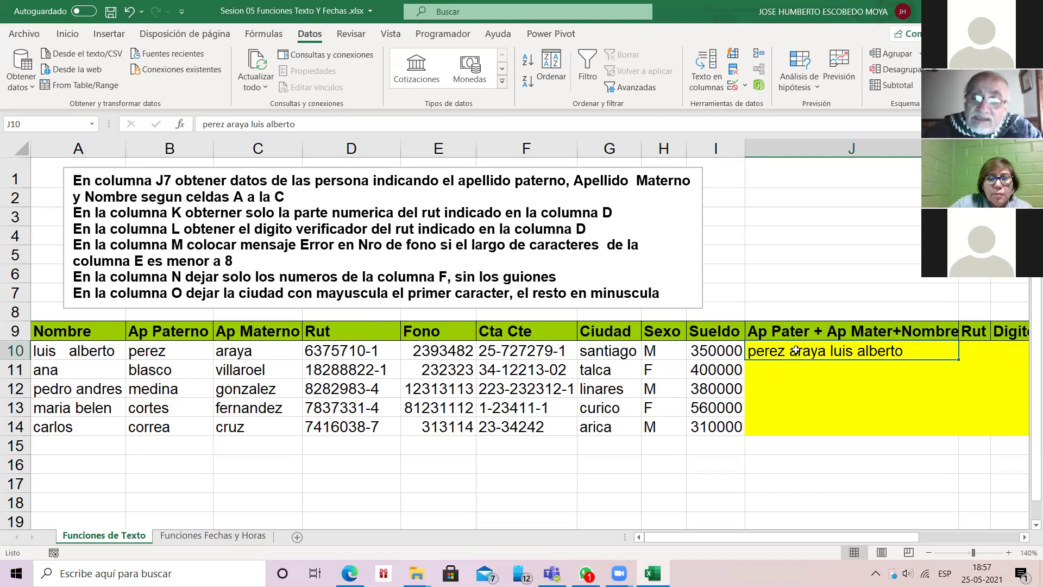
pyautogui.press('Delete')
pyautogui.press('Down')
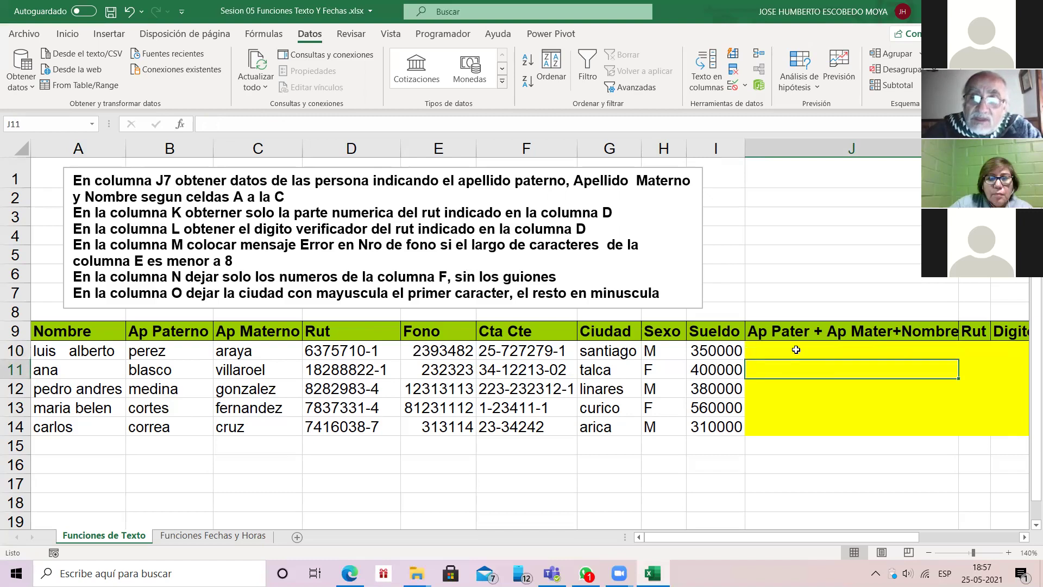
# Step: From J10, browse the Texto category in Insertar función, cancel, and show the Fórmulas tab
pyautogui.click(796, 350)
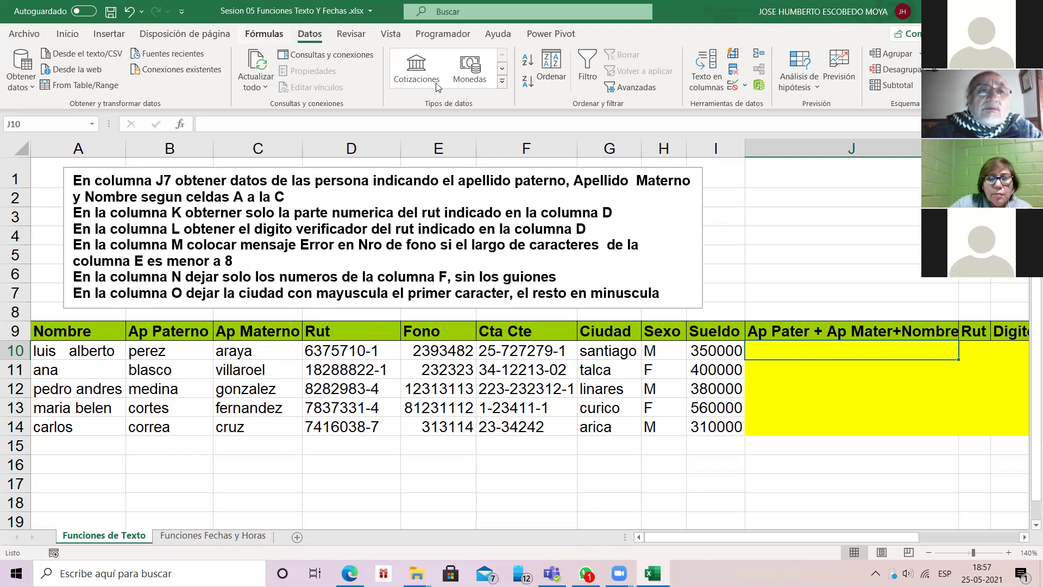
pyautogui.click(180, 124)
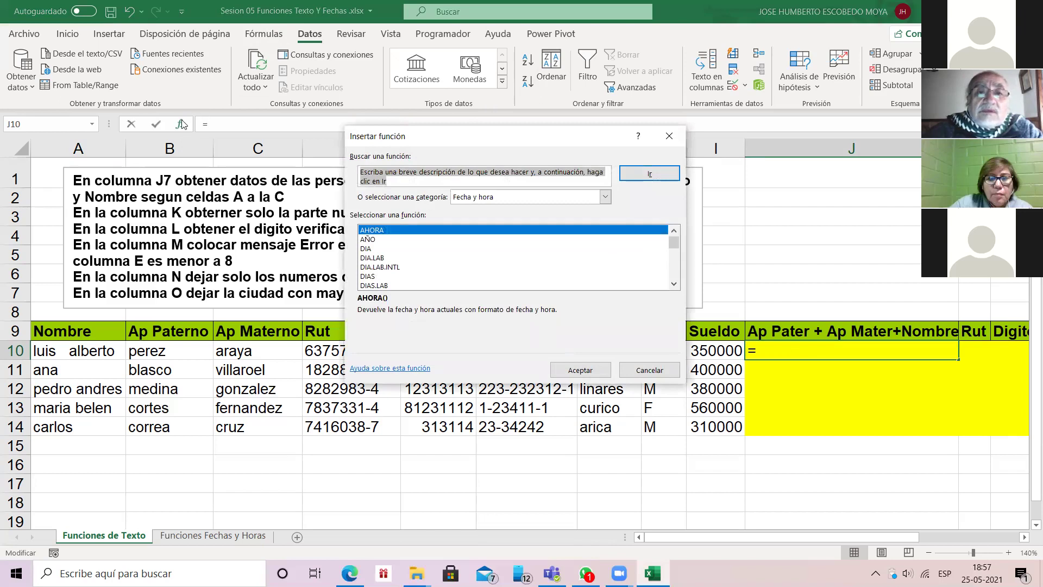
pyautogui.click(576, 197)
pyautogui.press('Down')
pyautogui.press('Down')
pyautogui.press('Down')
pyautogui.press('Down')
pyautogui.press('Down')
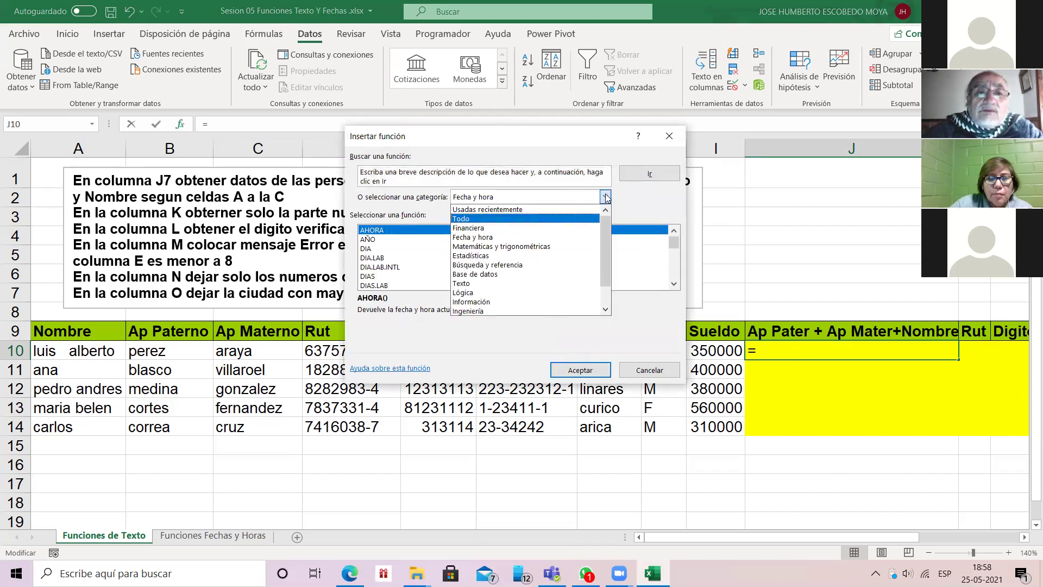
pyautogui.press('Return')
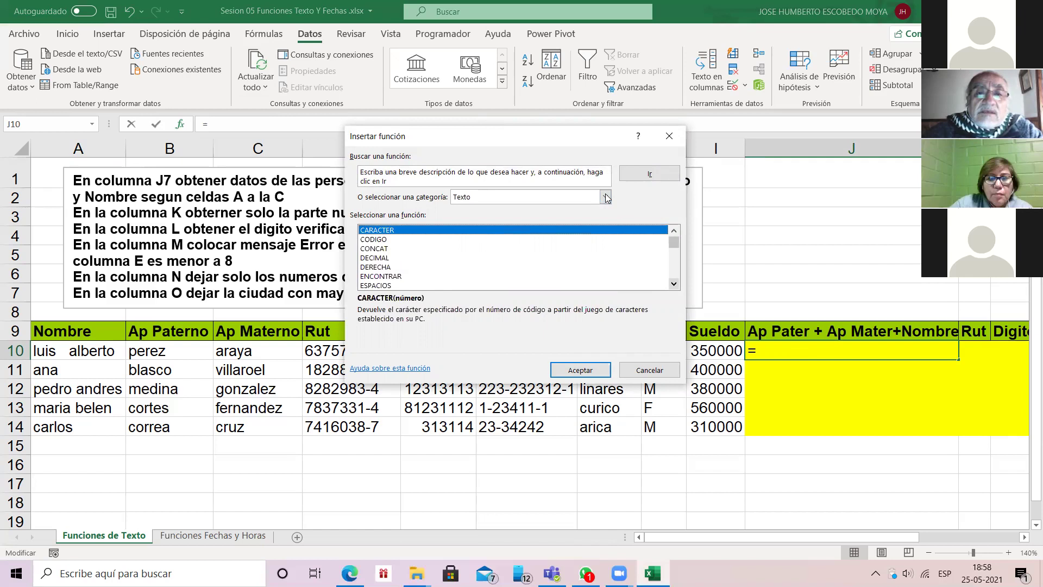
pyautogui.click(649, 369)
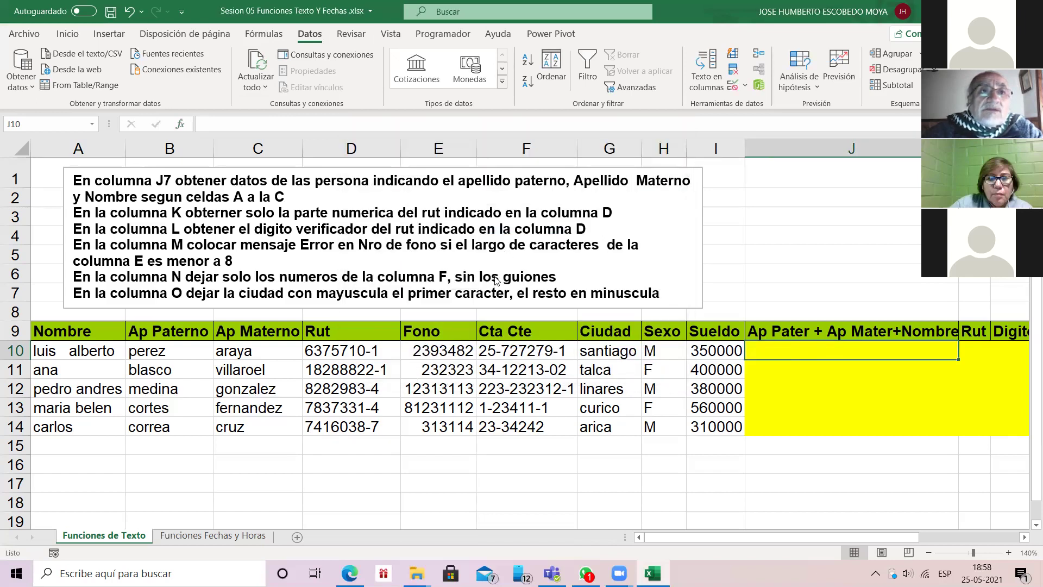
pyautogui.click(264, 33)
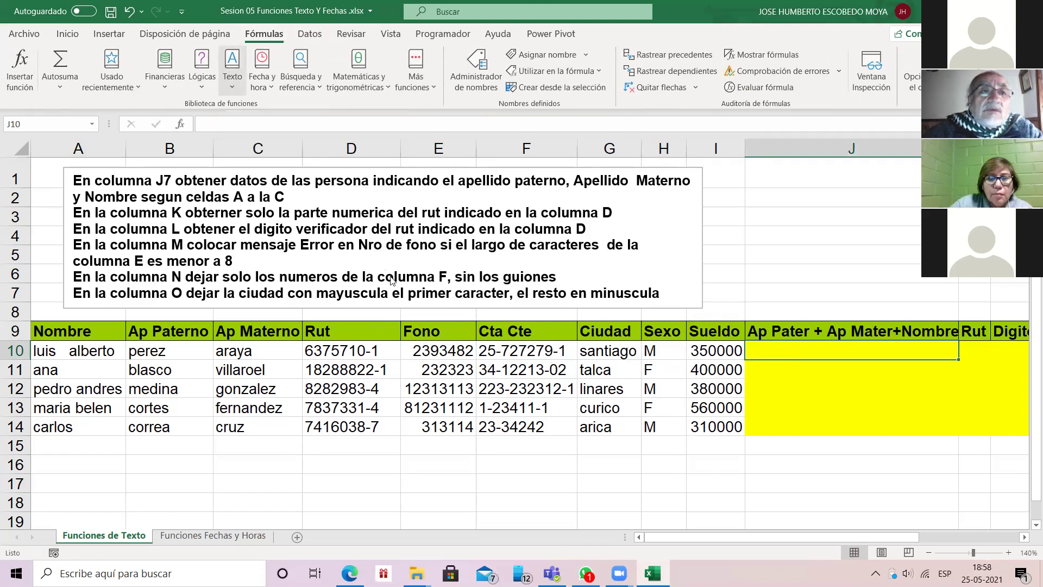
# Step: Look over the Texto function list, then open Insertar función for J10 in the Texto category
pyautogui.click(232, 71)
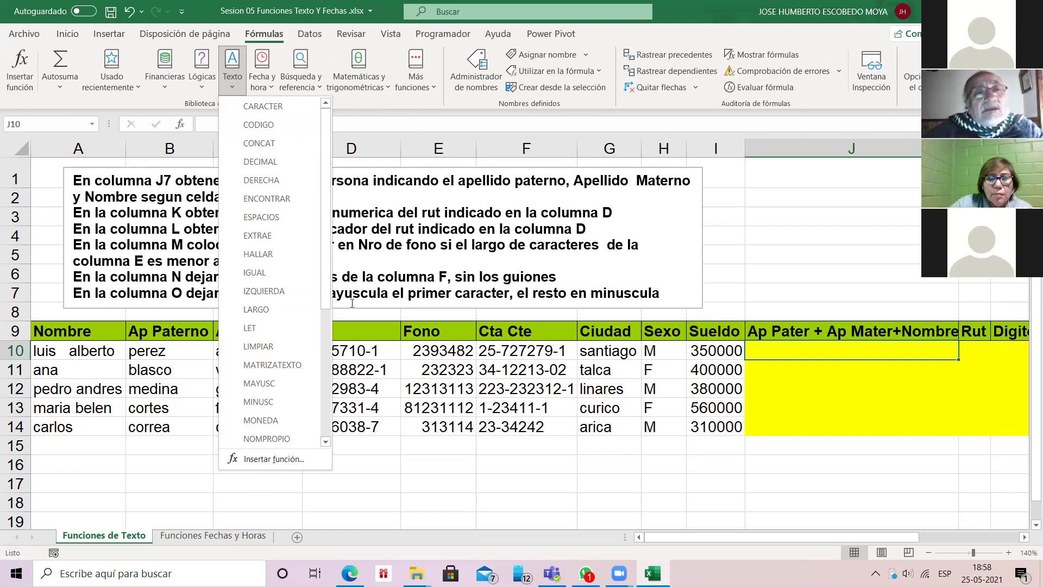
pyautogui.press('Down')
pyautogui.press('Down')
pyautogui.press('Down')
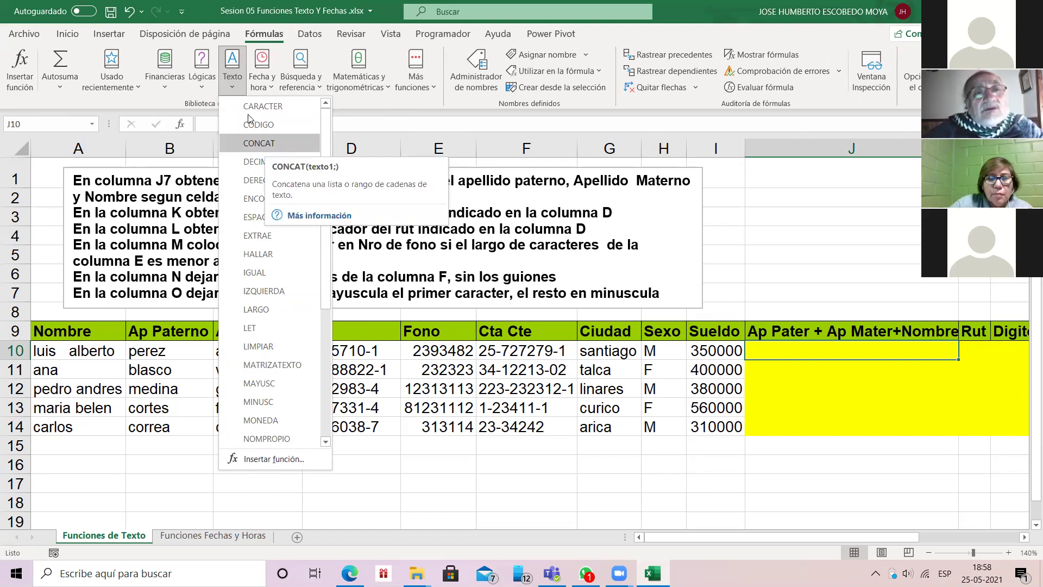
pyautogui.click(259, 143)
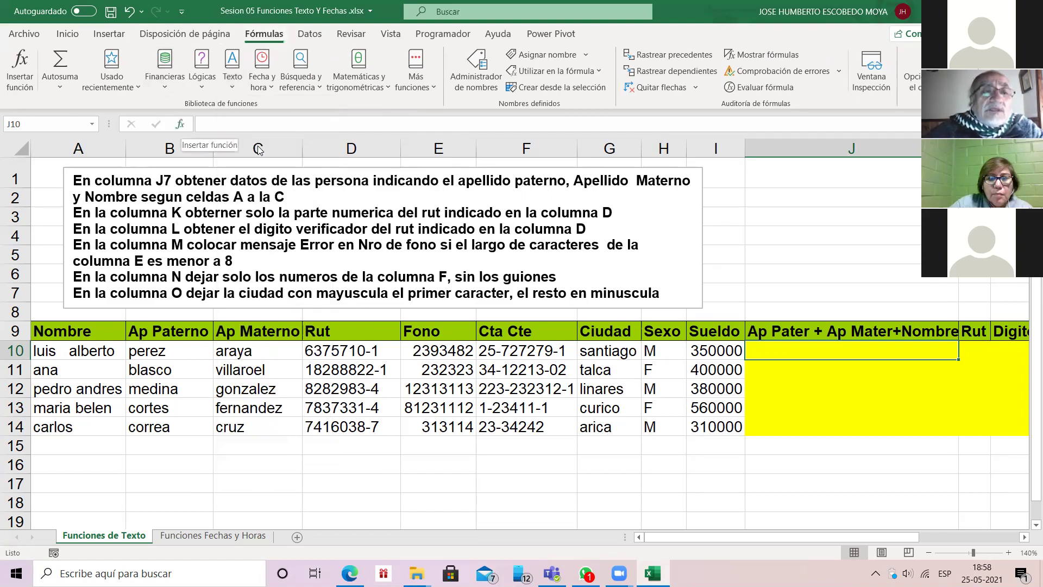
pyautogui.hotkey('shift', 'F3')
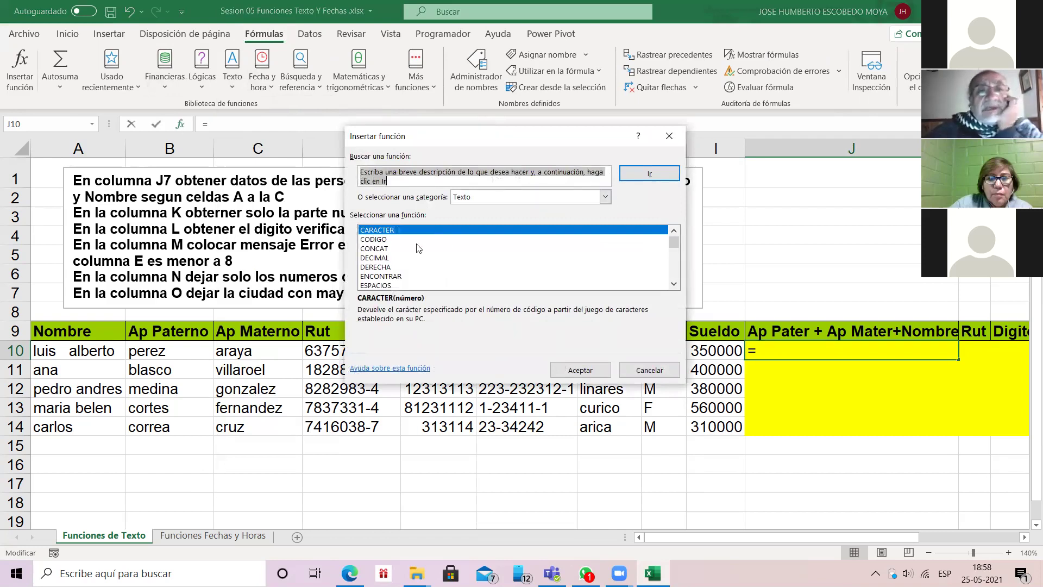
pyautogui.click(669, 136)
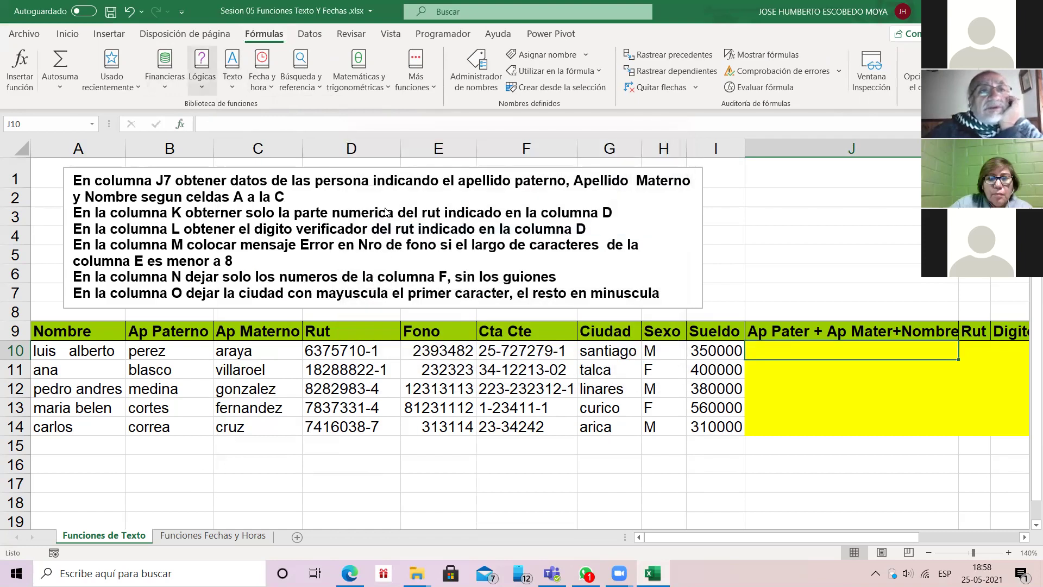
pyautogui.click(214, 74)
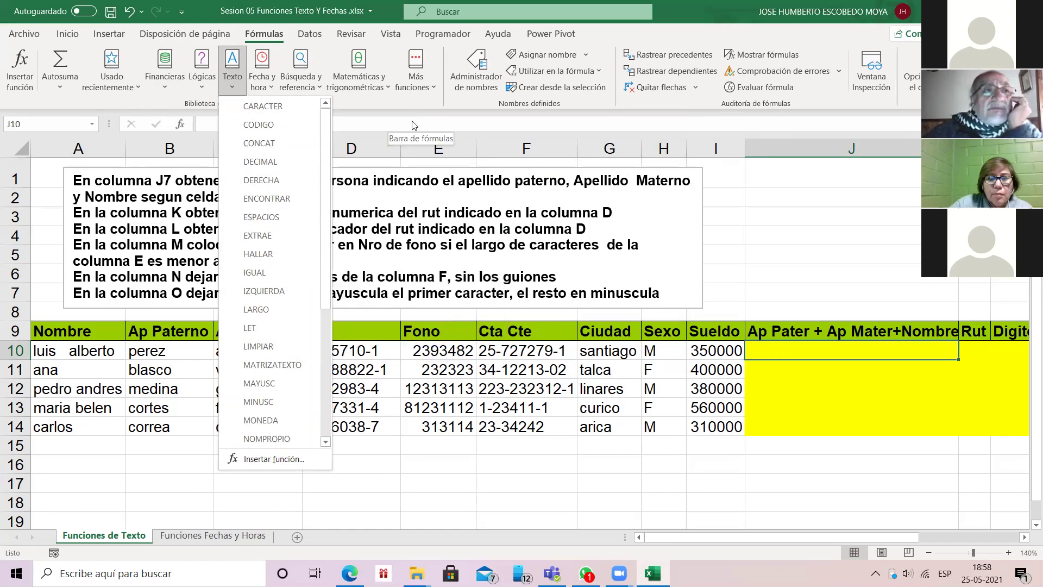
pyautogui.click(23, 71)
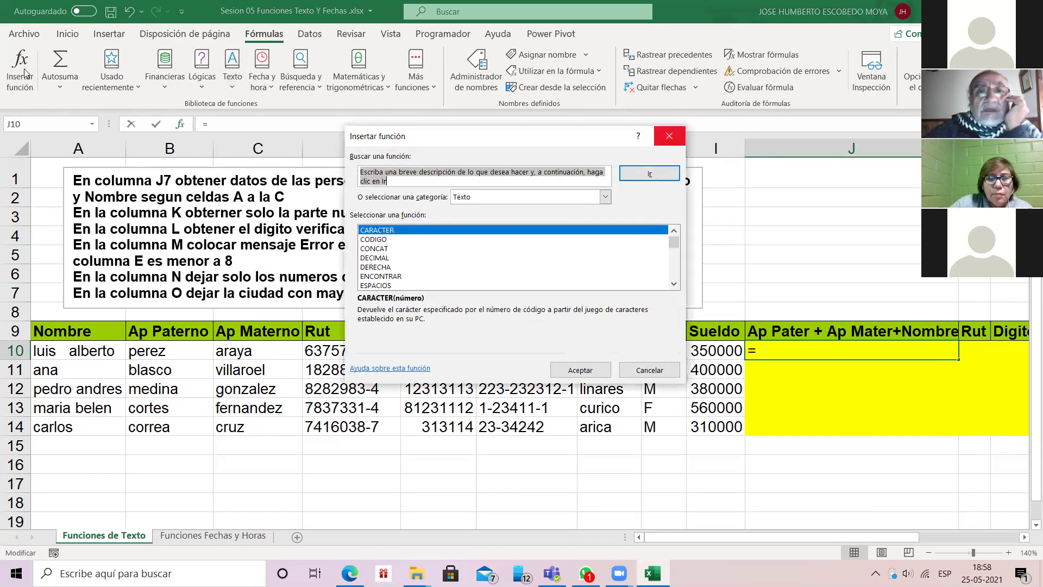
pyautogui.press('Escape')
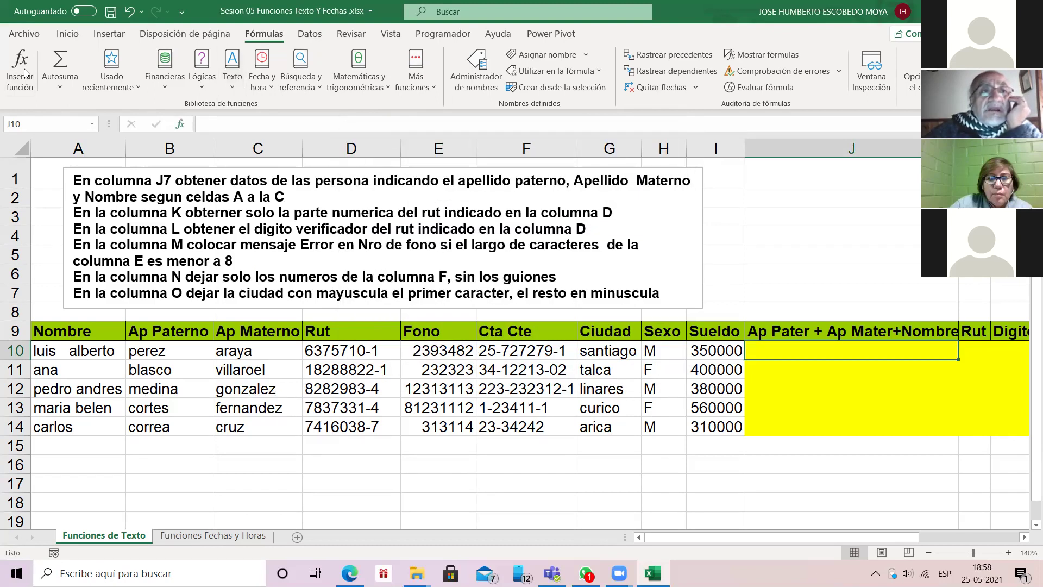
pyautogui.click(21, 73)
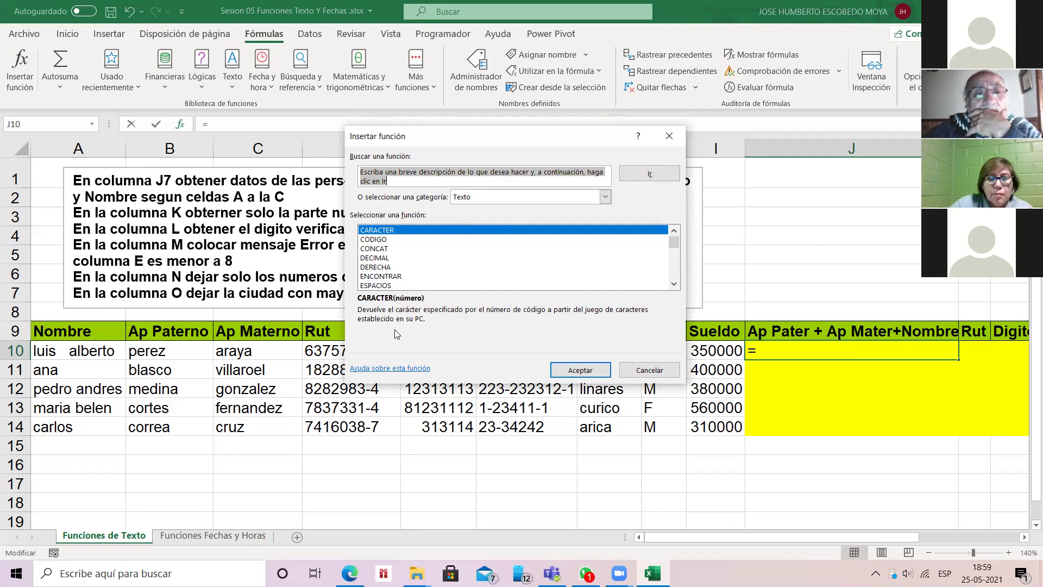
# Step: Choose CONCAT and set its Texto1 argument to A10
pyautogui.press('Down')
pyautogui.press('Down')
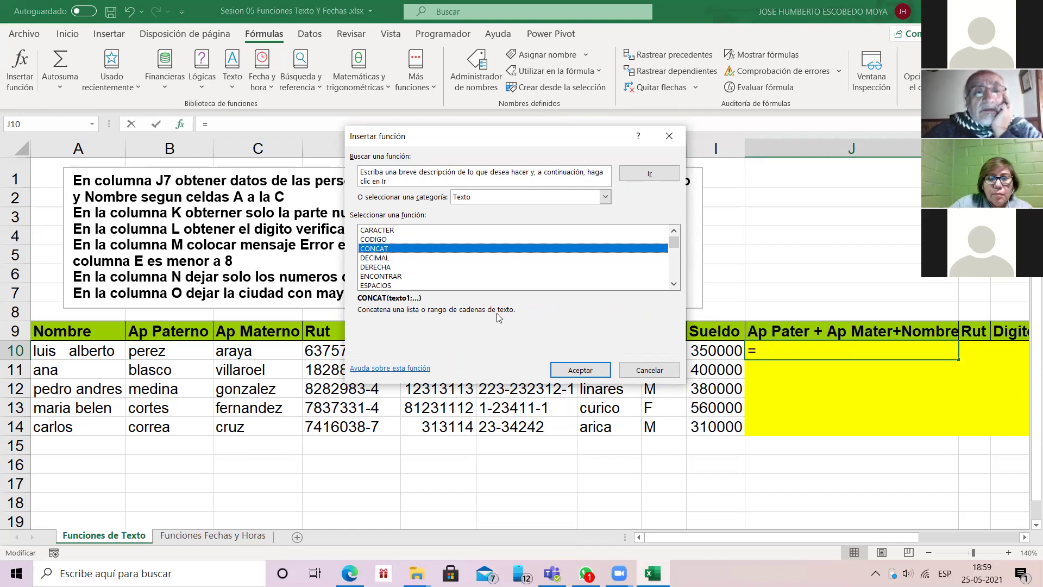
pyautogui.doubleClick(389, 249)
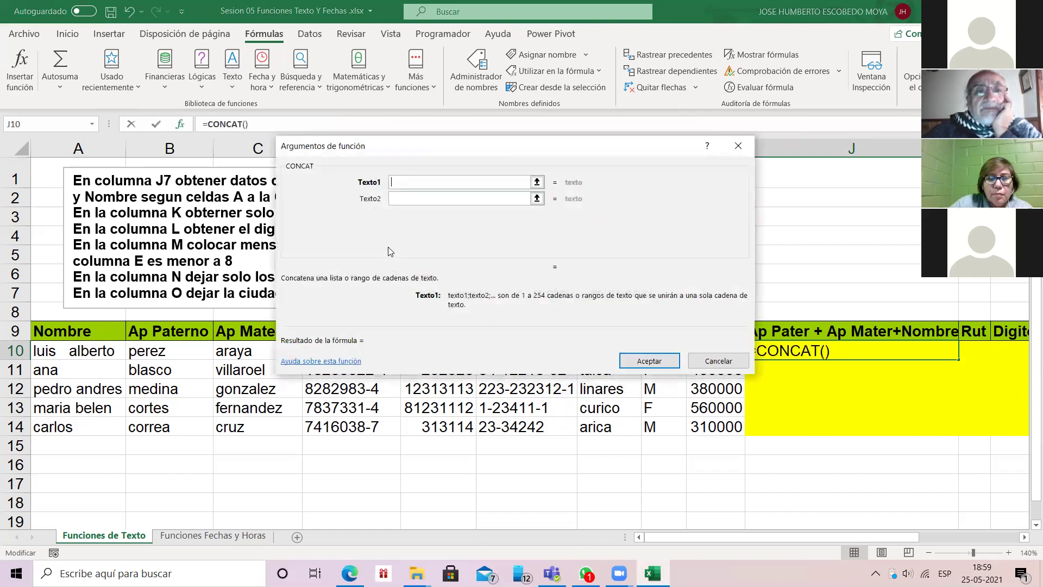
pyautogui.moveTo(492, 145); pyautogui.dragTo(557, 53)
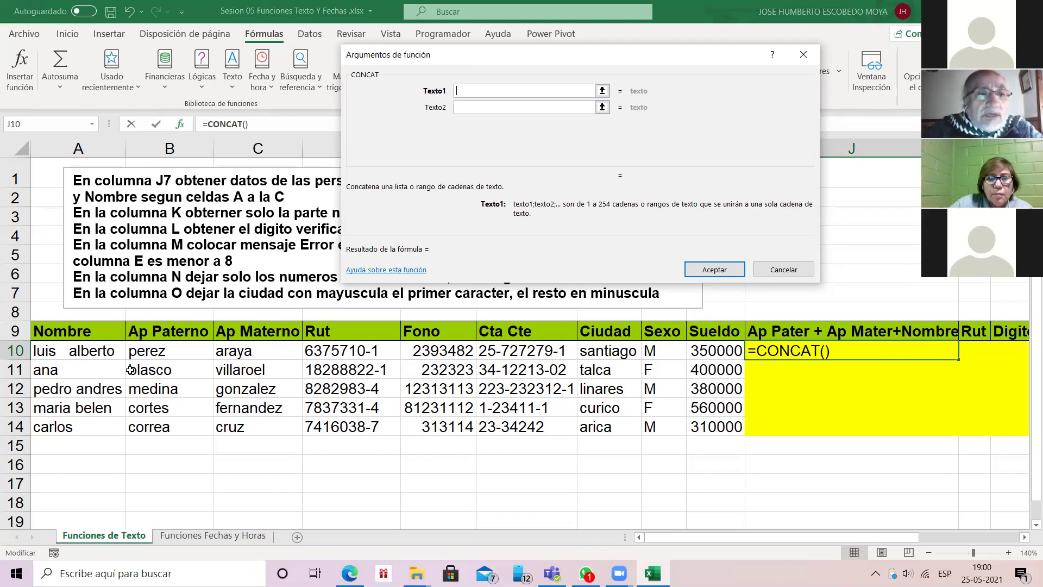
pyautogui.click(111, 350)
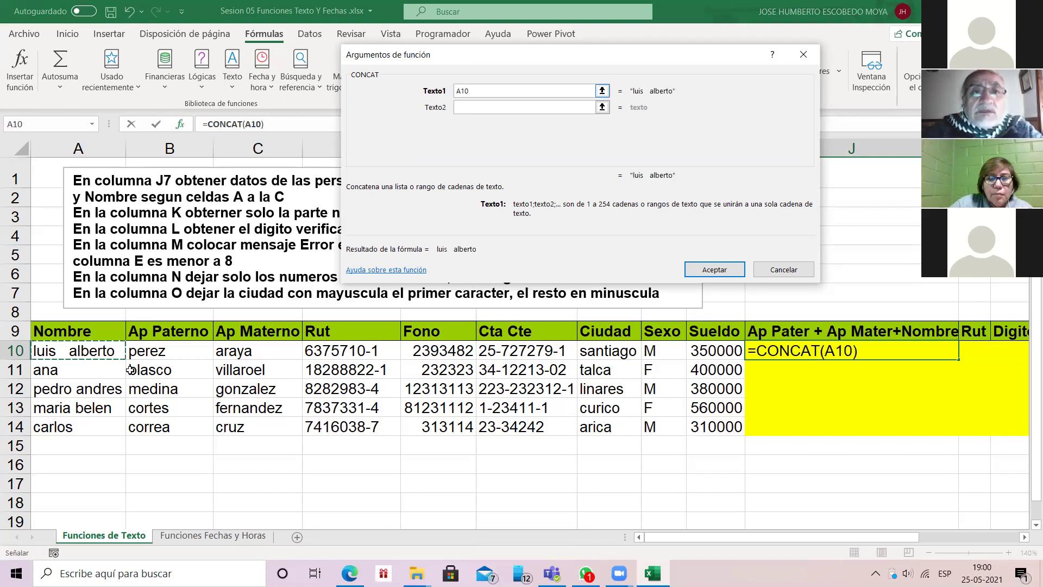
# Step: Add B10 and C10 as Texto2 and Texto3, accepting =CONCAT(A10;B10;C10) in J10
pyautogui.press('Tab')
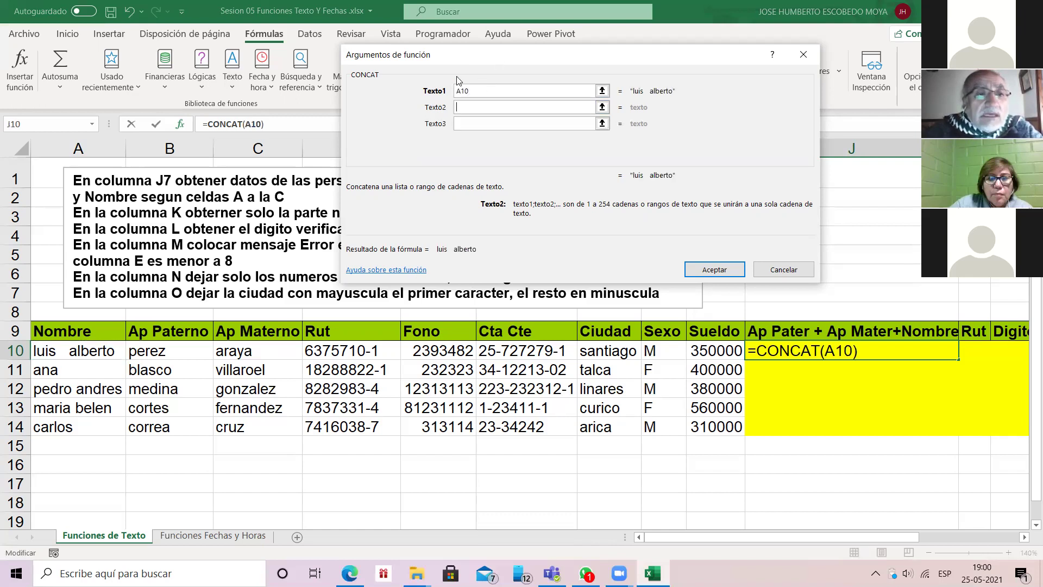
pyautogui.write('B10')
pyautogui.press('Tab')
pyautogui.write('C10')
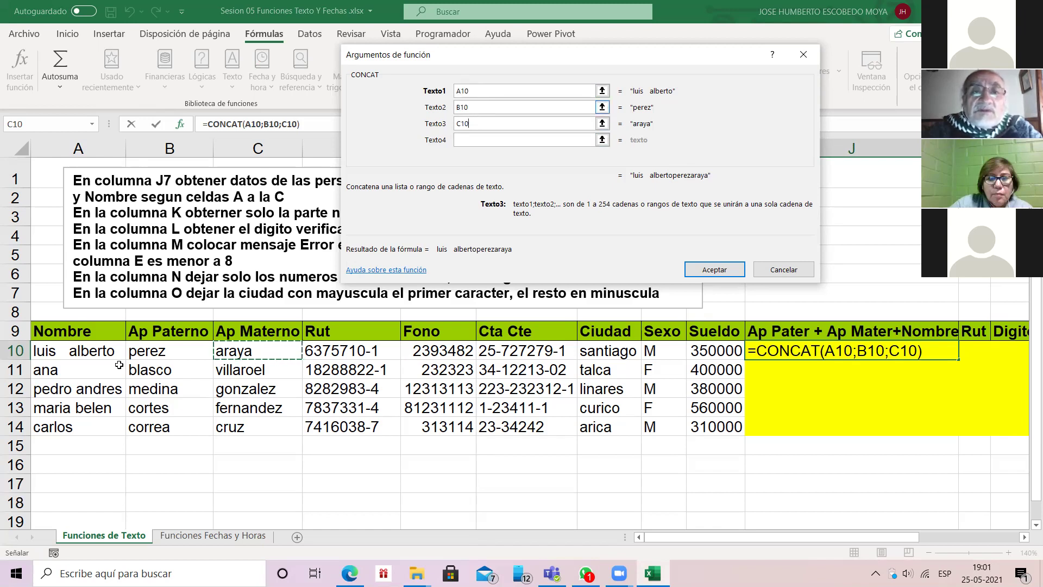
pyautogui.press('Return')
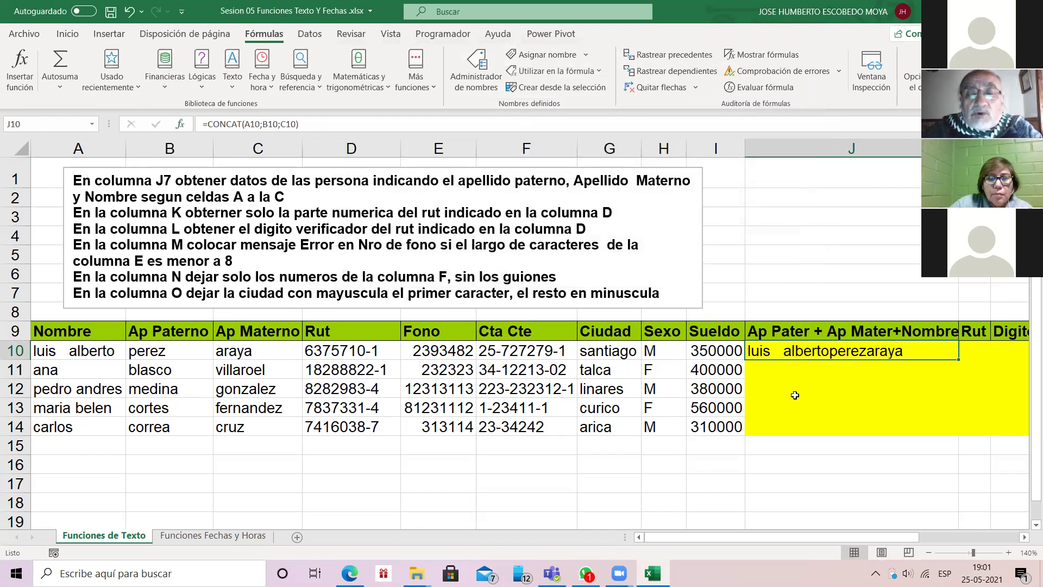
# Step: Fill the CONCAT formula down to J14, then delete J10:J14 again
pyautogui.moveTo(958, 359); pyautogui.dragTo(958, 432)
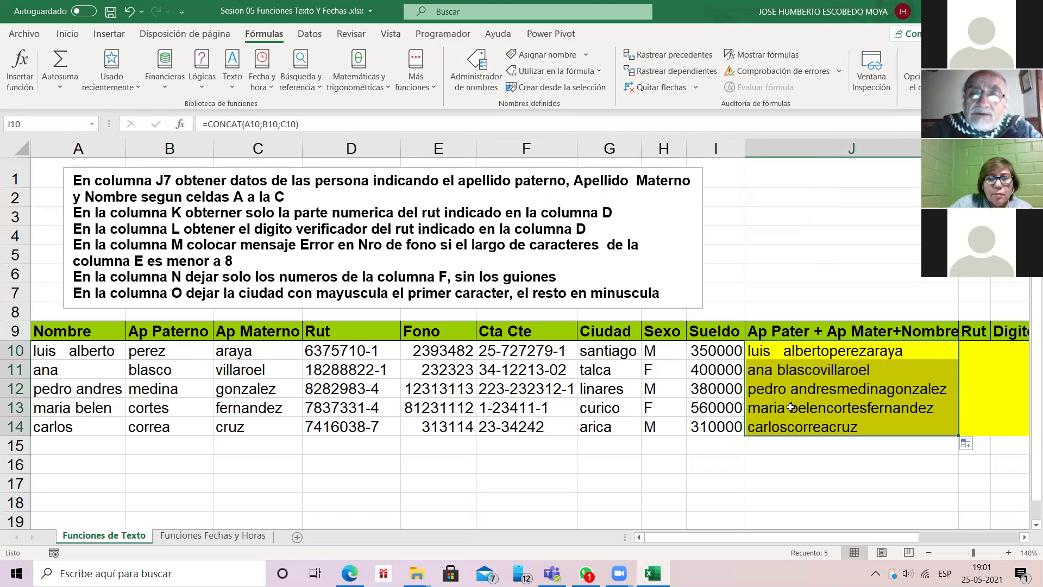
pyautogui.click(790, 351)
pyautogui.hotkey('shift', 'Down')
pyautogui.hotkey('shift', 'Down')
pyautogui.hotkey('shift', 'Down')
pyautogui.hotkey('shift', 'Down')
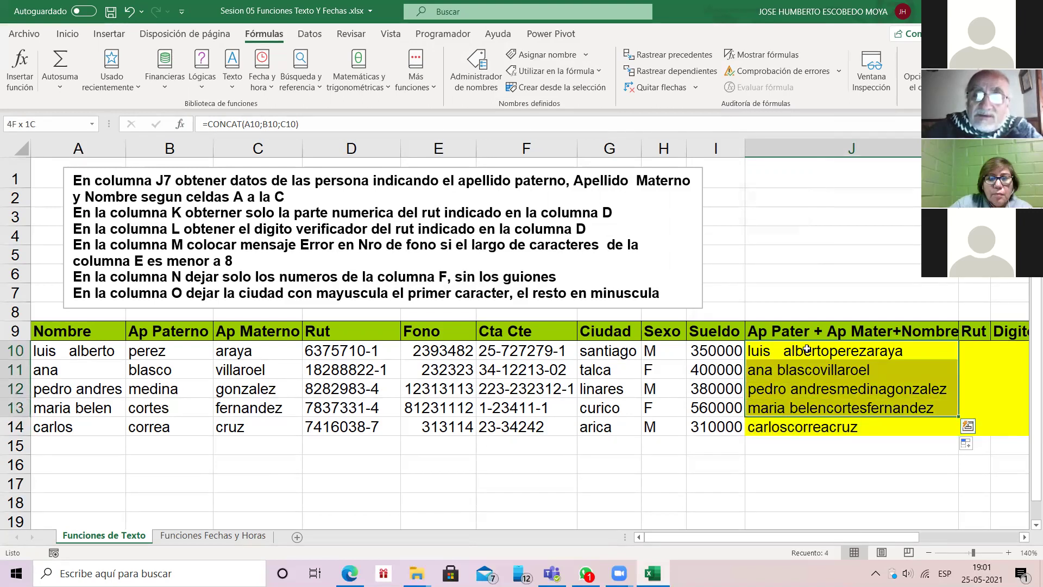
pyautogui.press('Delete')
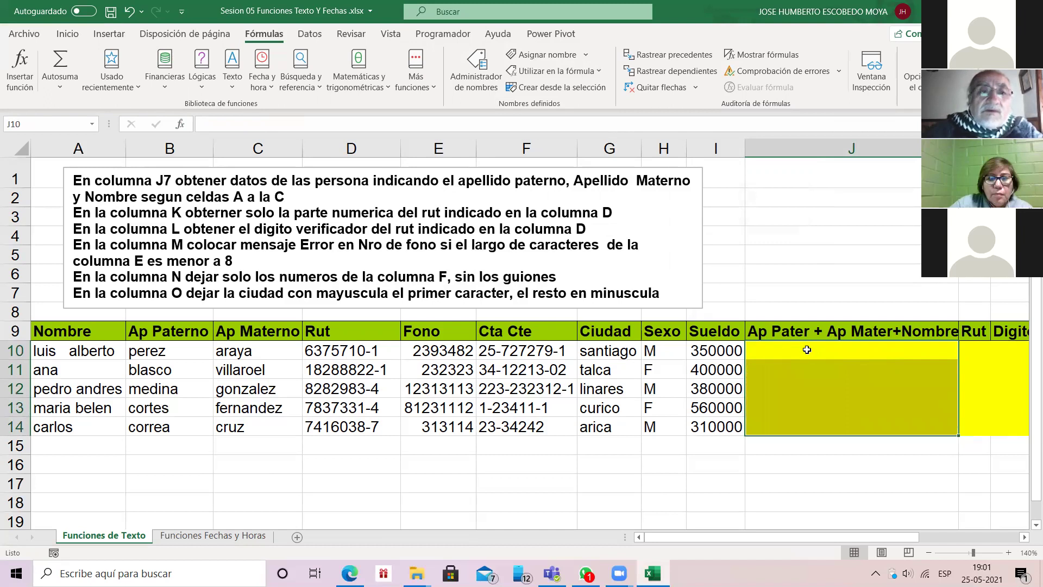
# Step: Enter =CONCAT(B10;C10;A10) in J10 to join both surnames and the name without spaces
pyautogui.hotkey('shift', 'F3')
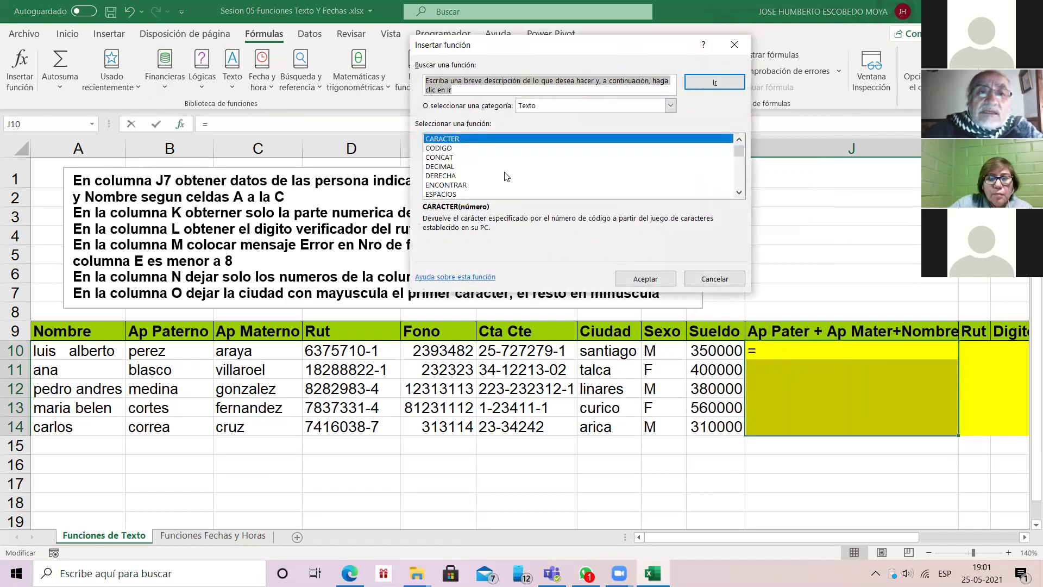
pyautogui.doubleClick(439, 157)
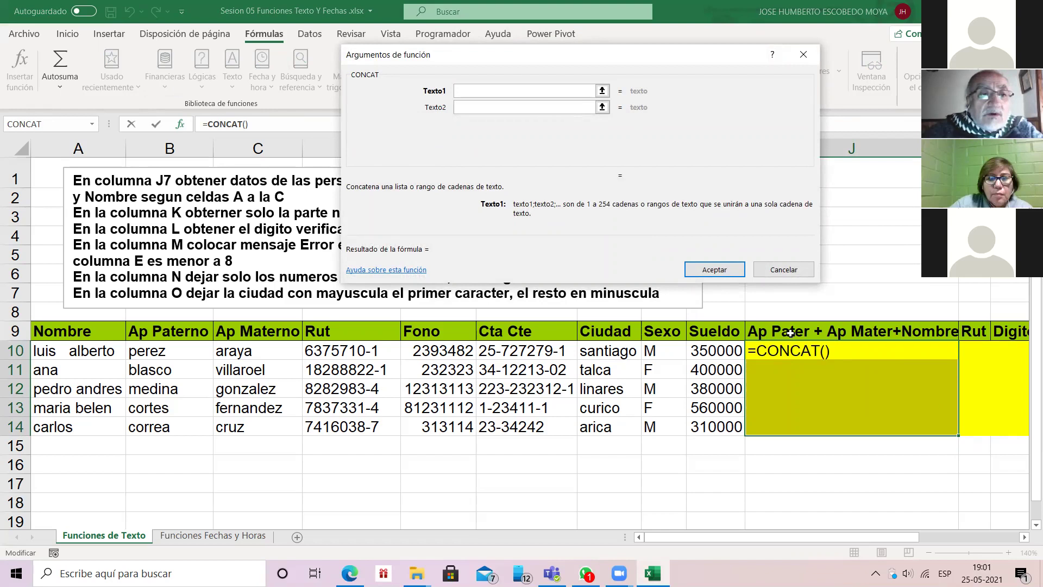
pyautogui.write('B10')
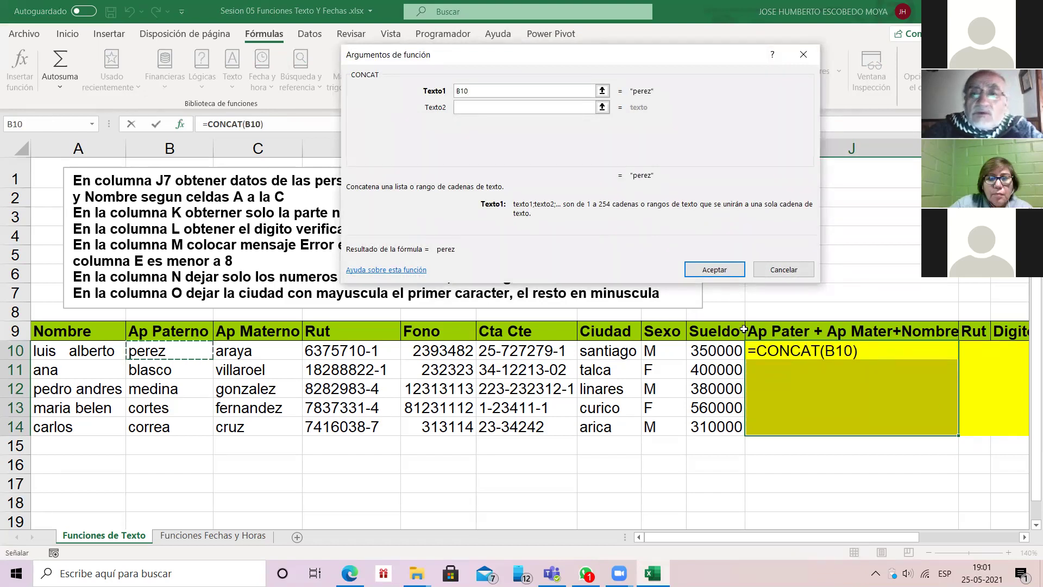
pyautogui.press('Tab')
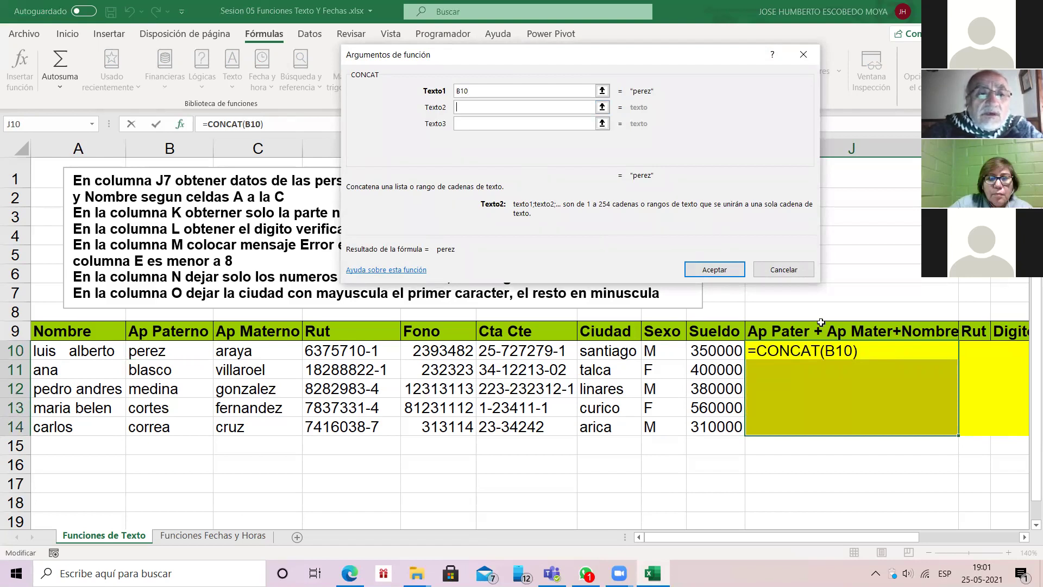
pyautogui.click(250, 350)
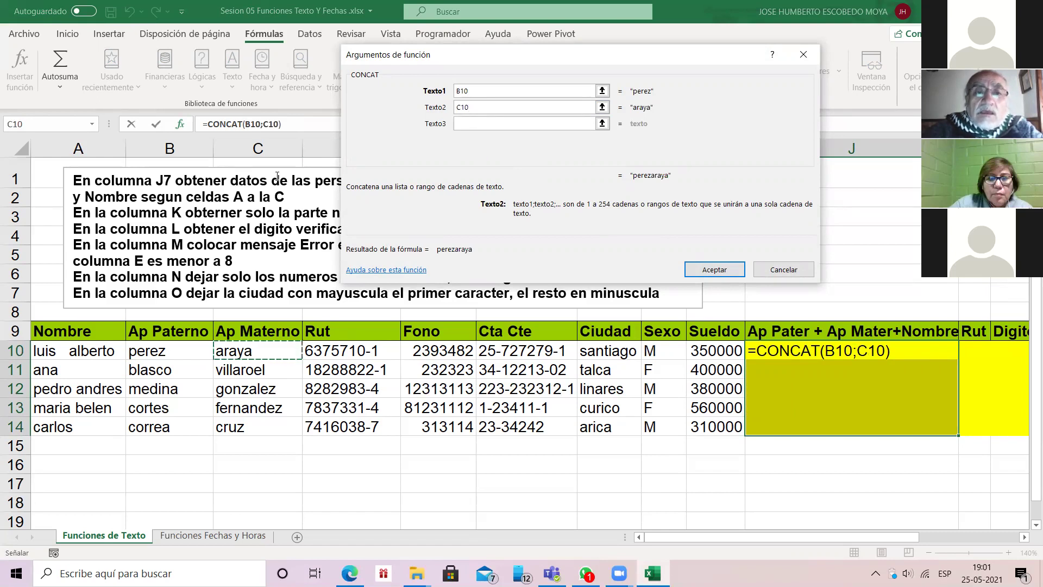
pyautogui.press('Tab')
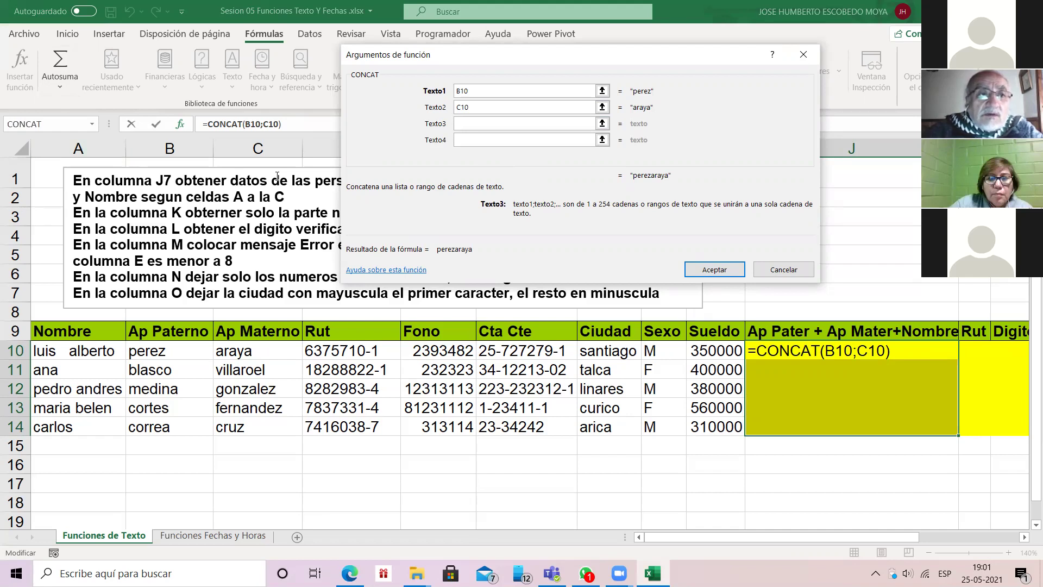
pyautogui.click(103, 351)
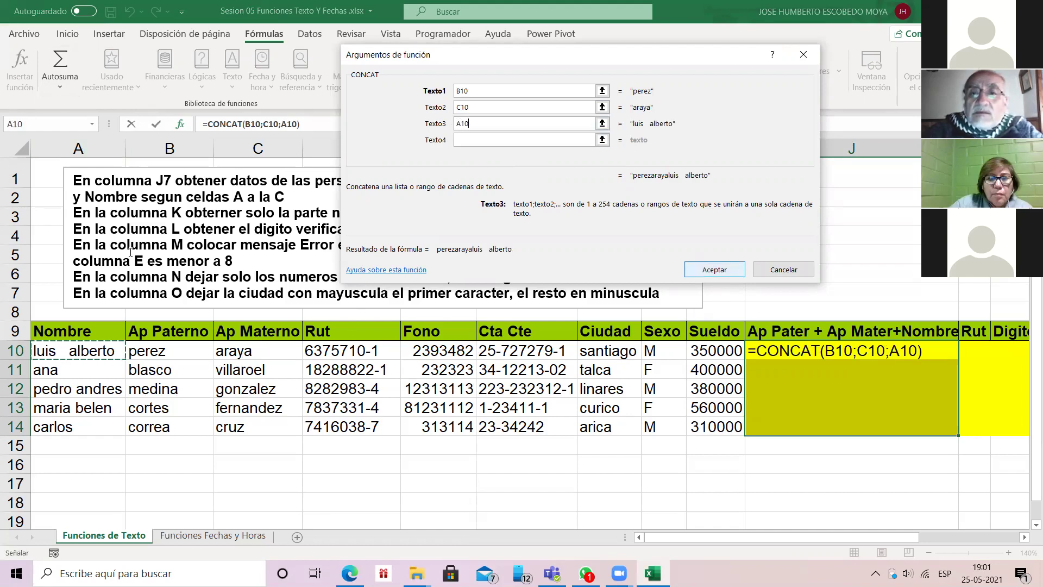
pyautogui.press('Return')
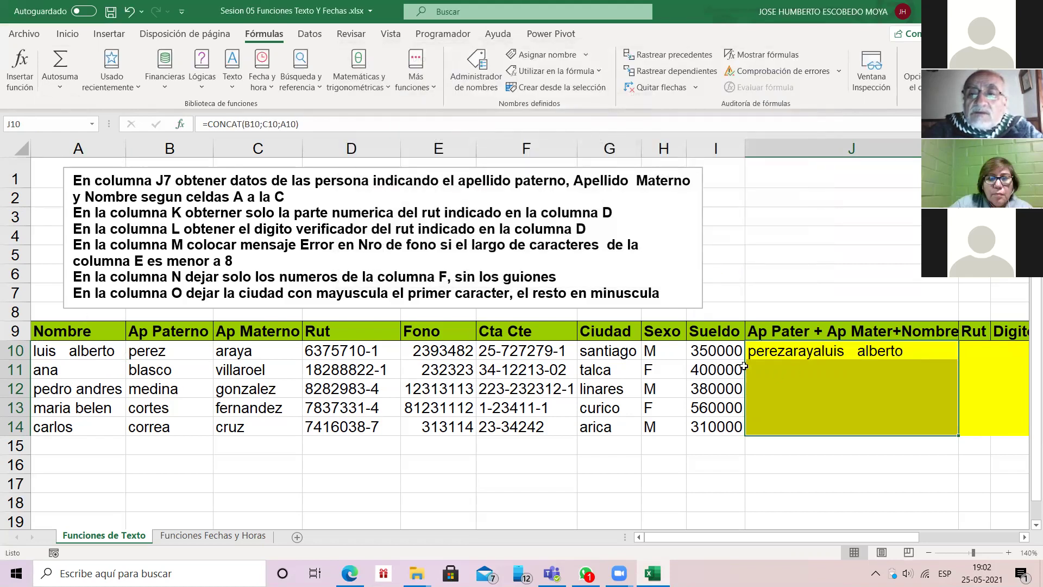
pyautogui.click(756, 348)
# Step: Fill the unspaced CONCAT formula down to J14, then clear J10:J14
pyautogui.doubleClick(958, 359)
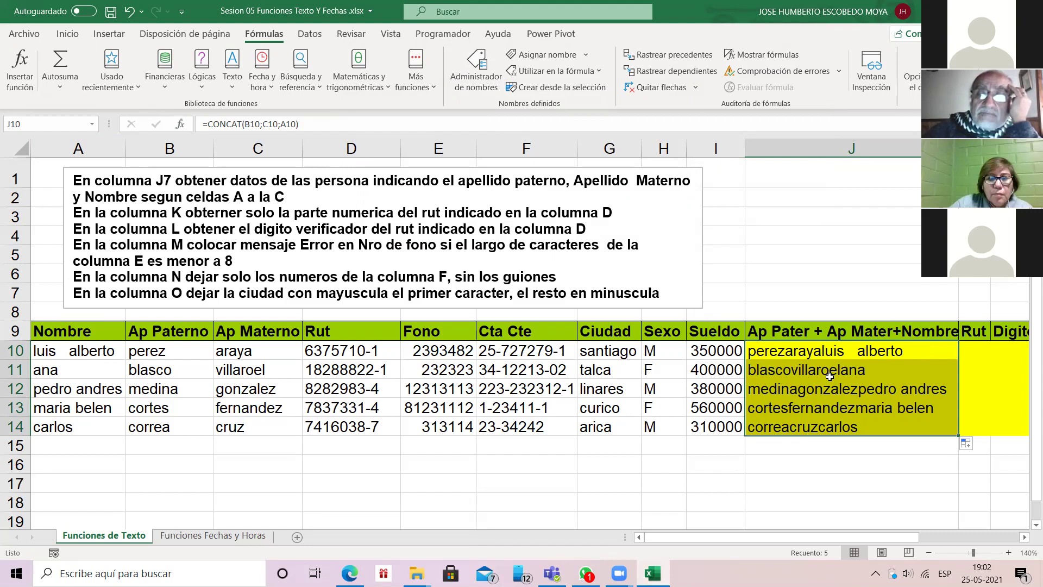
pyautogui.click(860, 354)
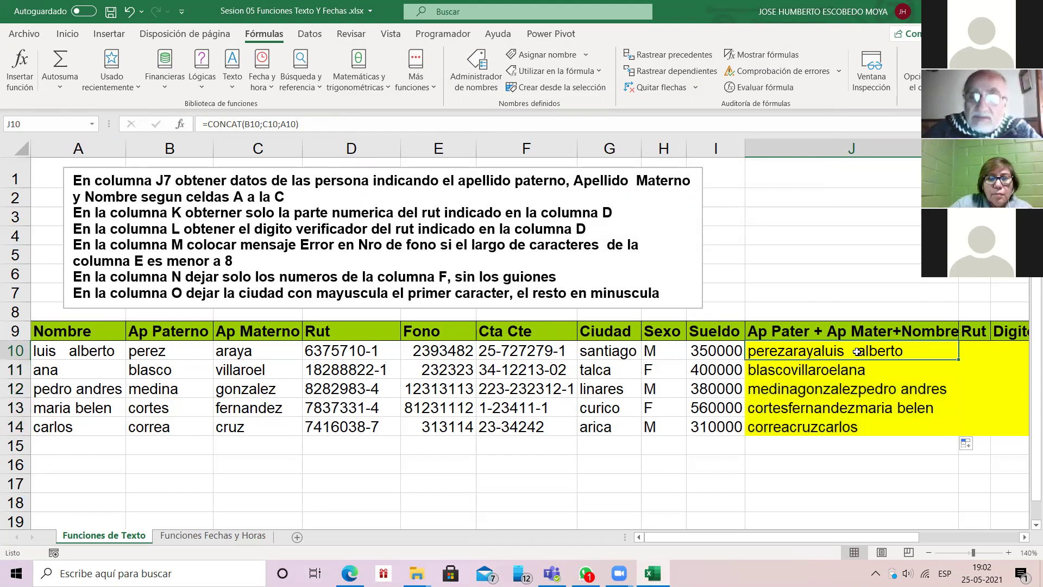
pyautogui.hotkey('shift', 'Down')
pyautogui.hotkey('shift', 'Down')
pyautogui.hotkey('shift', 'Down')
pyautogui.hotkey('shift', 'Down')
pyautogui.hotkey('shift', 'Down')
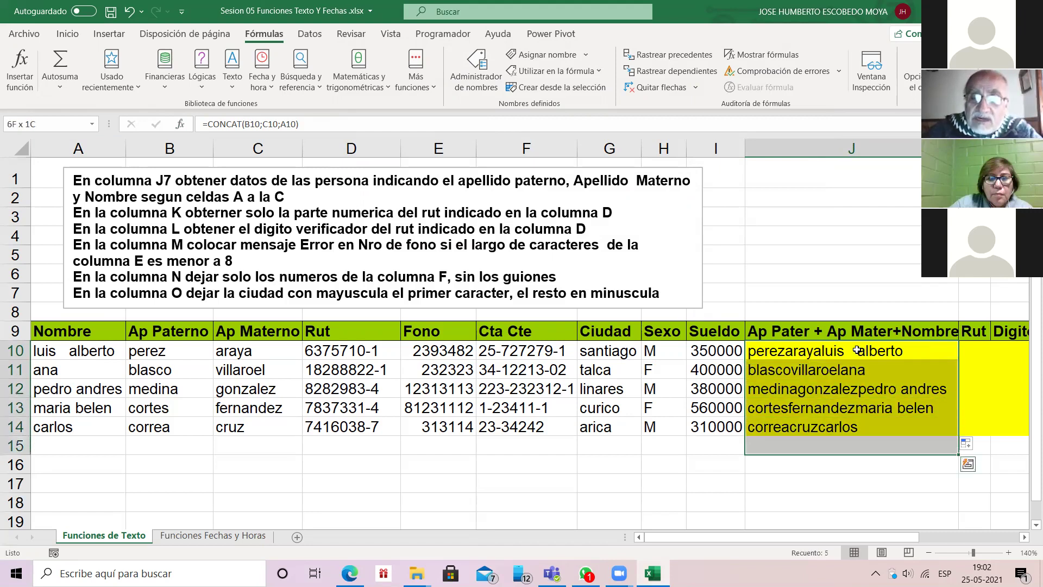
pyautogui.hotkey('shift', 'Up')
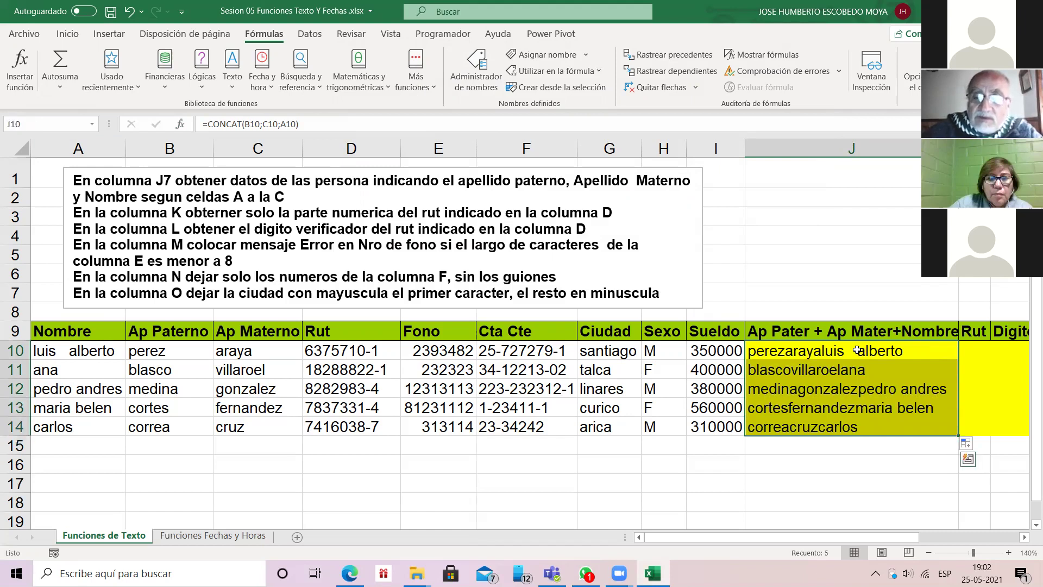
pyautogui.press('Delete')
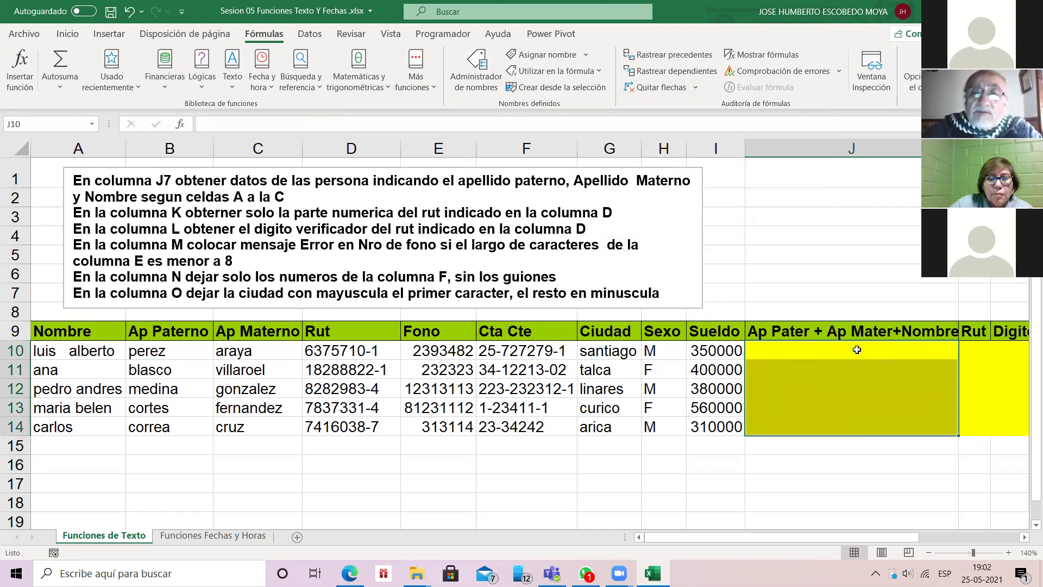
# Step: Start a new CONCAT formula in J10 with B10 as the first text argument
pyautogui.click(837, 356)
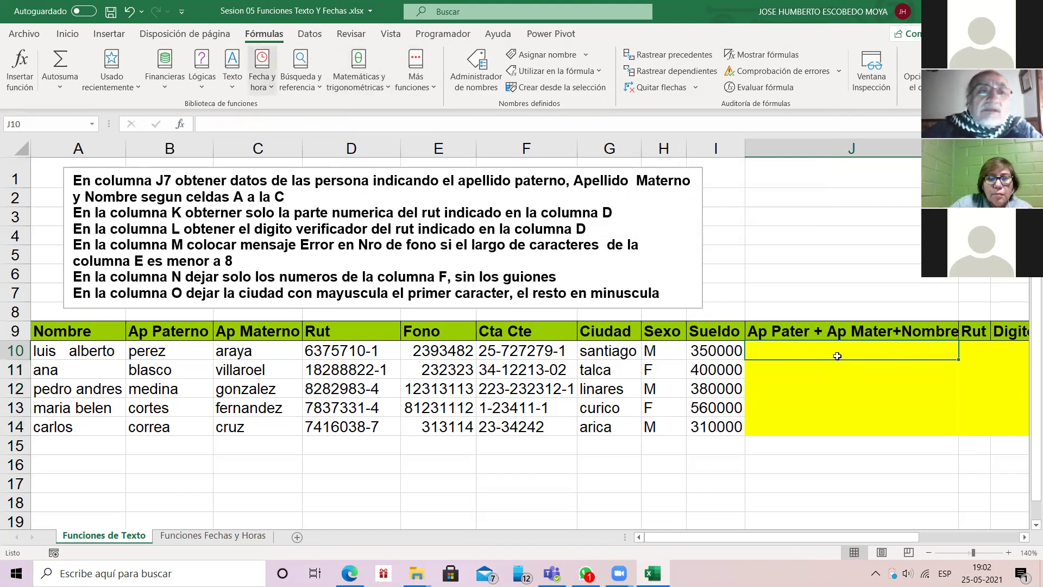
pyautogui.write('=')
pyautogui.hotkey('shift', 'F3')
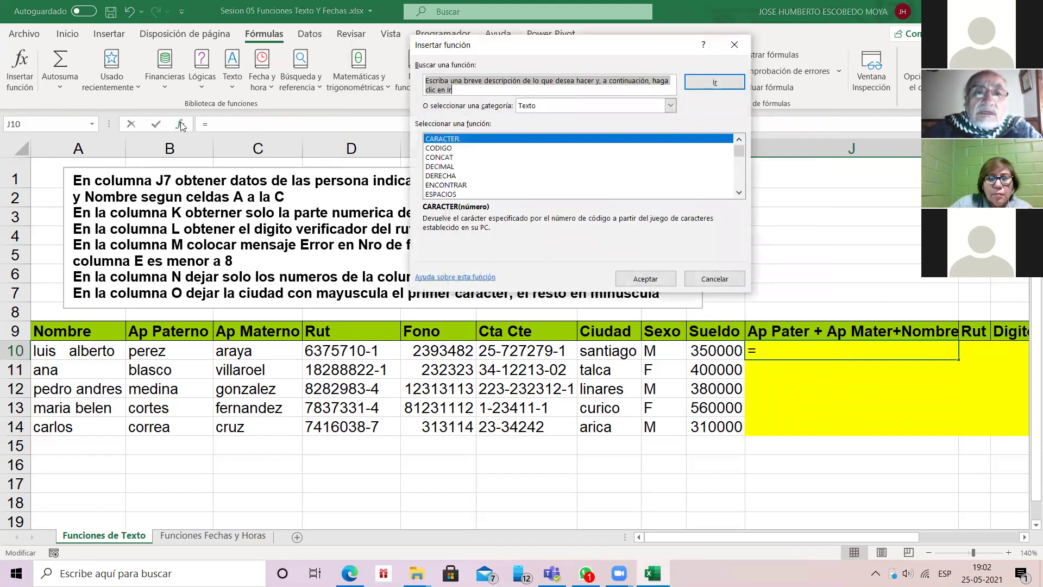
pyautogui.press('Down')
pyautogui.press('Down')
pyautogui.press('Return')
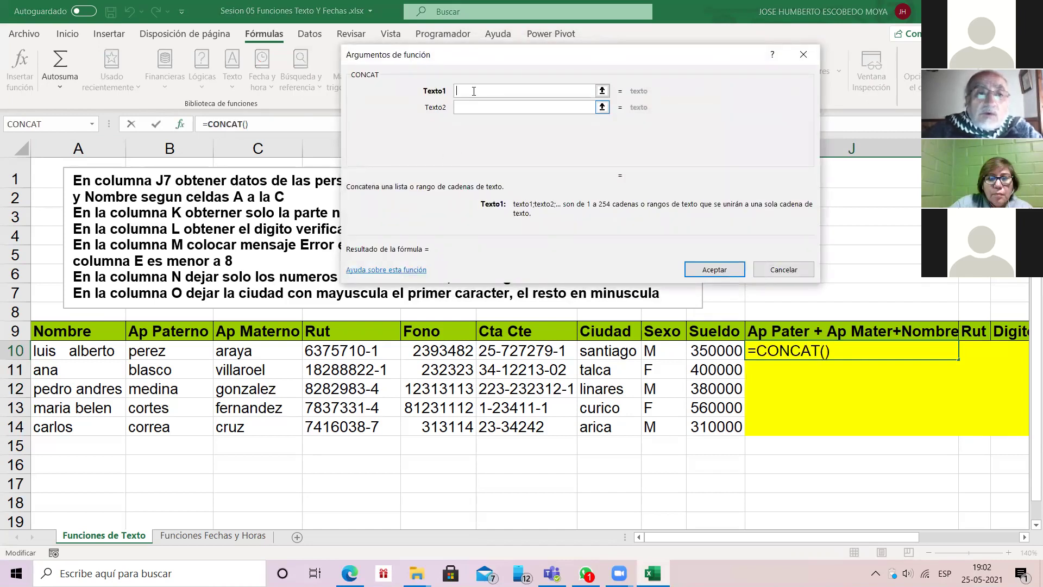
pyautogui.write('B10')
pyautogui.press('Tab')
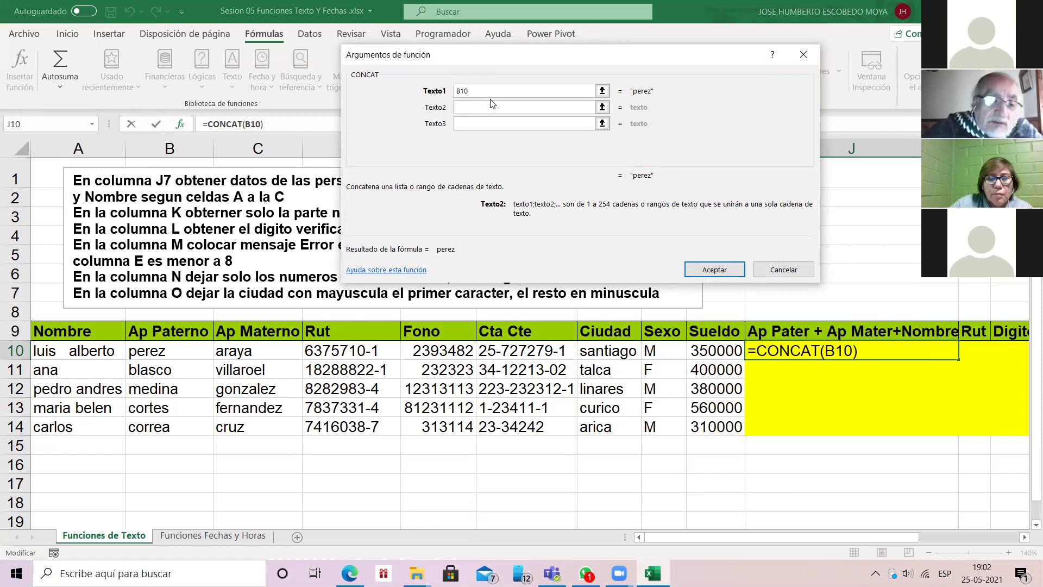
# Step: Add " ", C10, " " and A10 as the remaining CONCAT arguments and confirm
pyautogui.write('"')
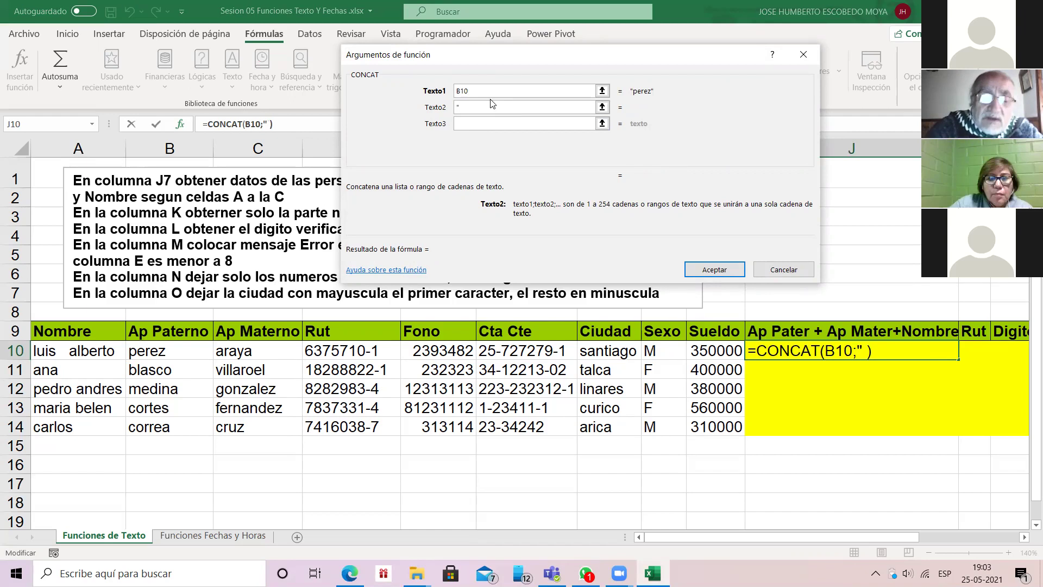
pyautogui.write(' "')
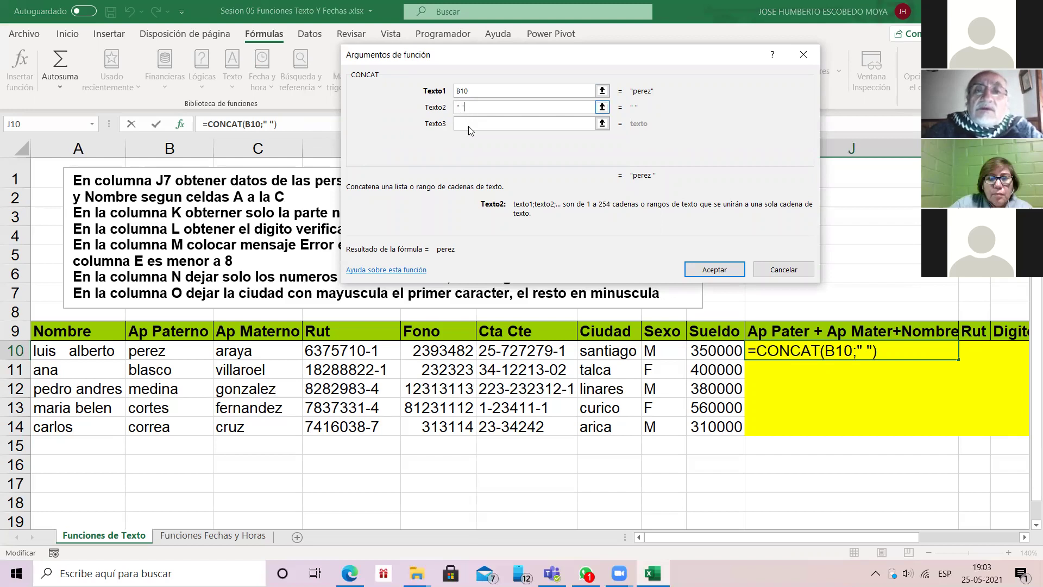
pyautogui.press('Tab')
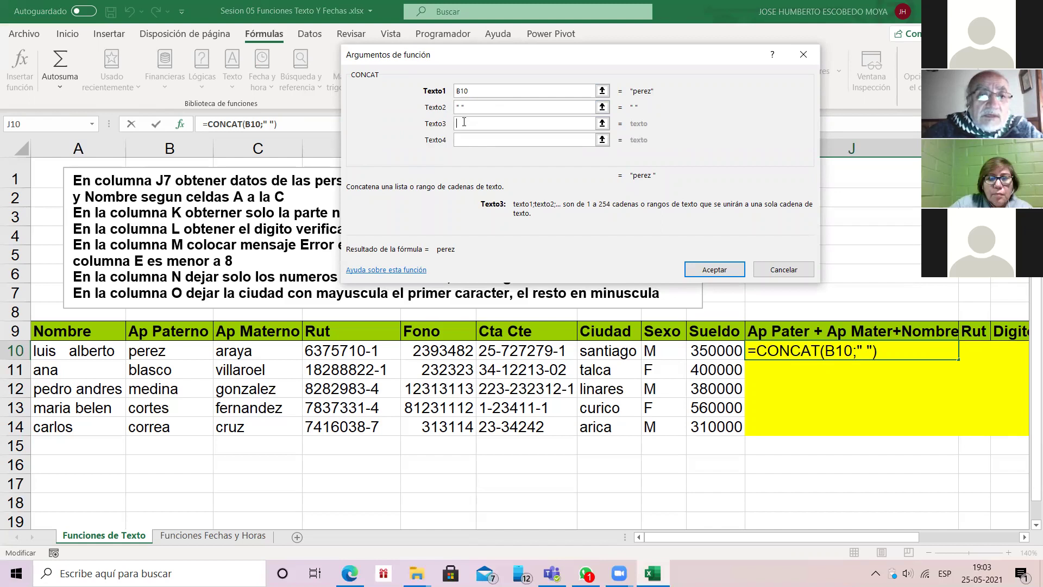
pyautogui.write('C10')
pyautogui.press('Tab')
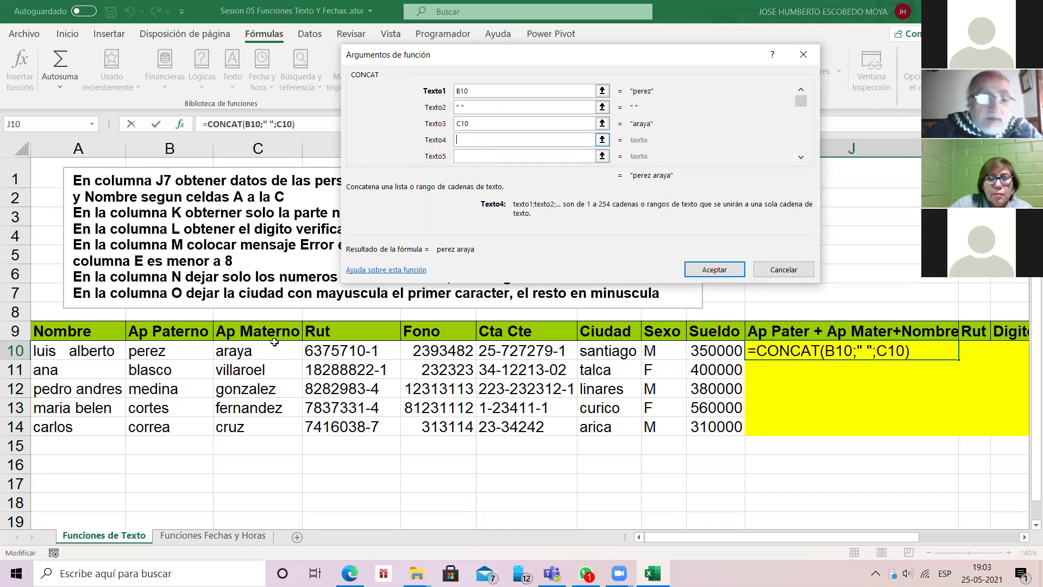
pyautogui.write('" "')
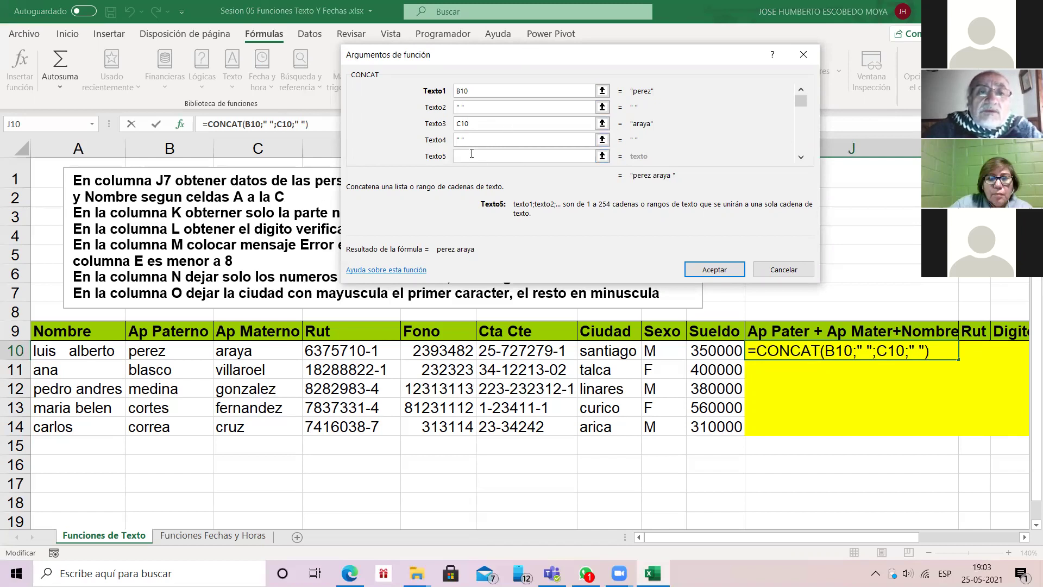
pyautogui.press('Home')
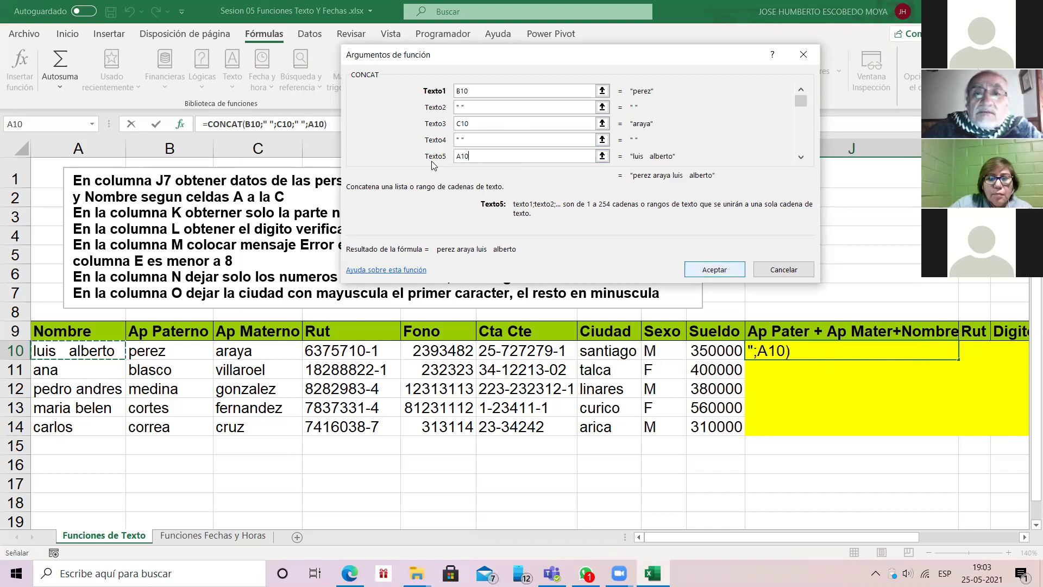
pyautogui.press('Return')
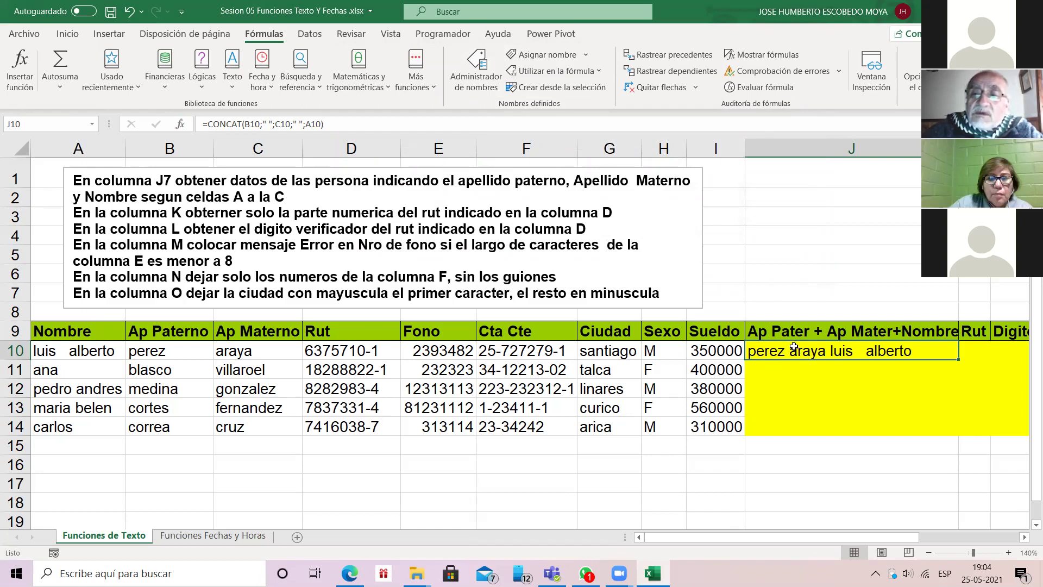
# Step: Copy the spaced CONCAT formula from J10 down to J14 and check A10's name
pyautogui.doubleClick(959, 359)
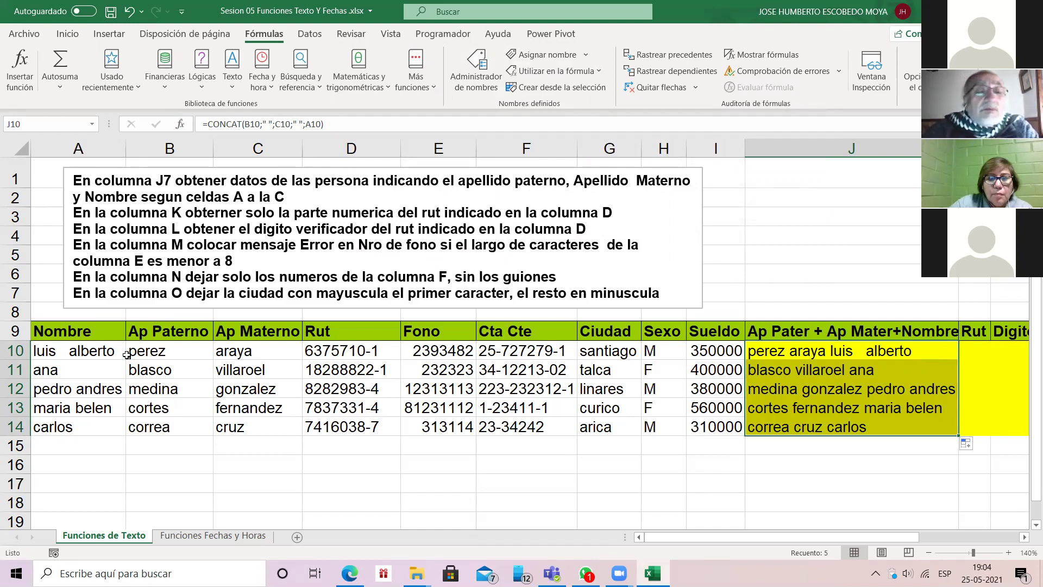
pyautogui.click(96, 352)
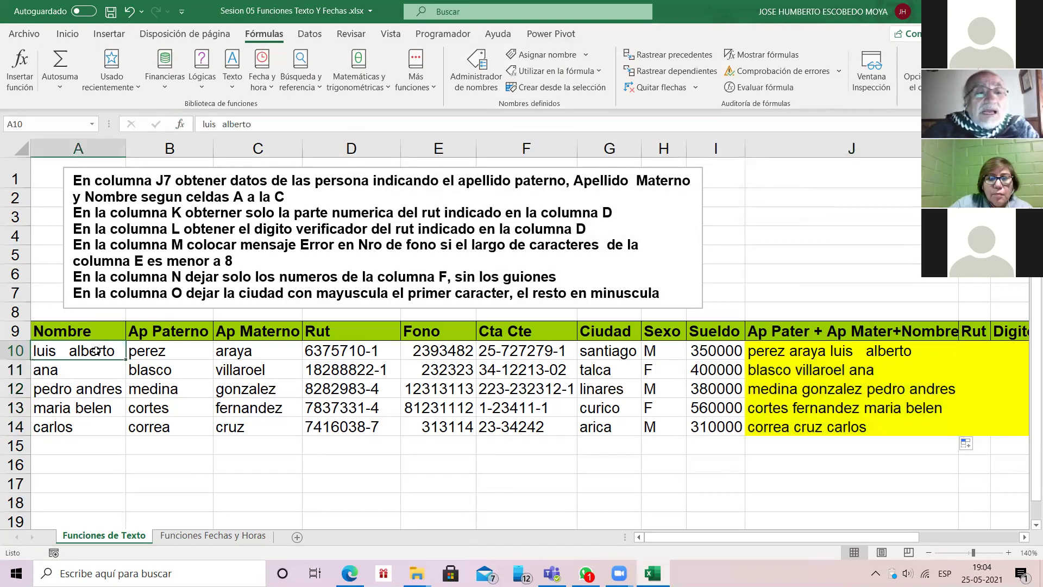
pyautogui.click(172, 350)
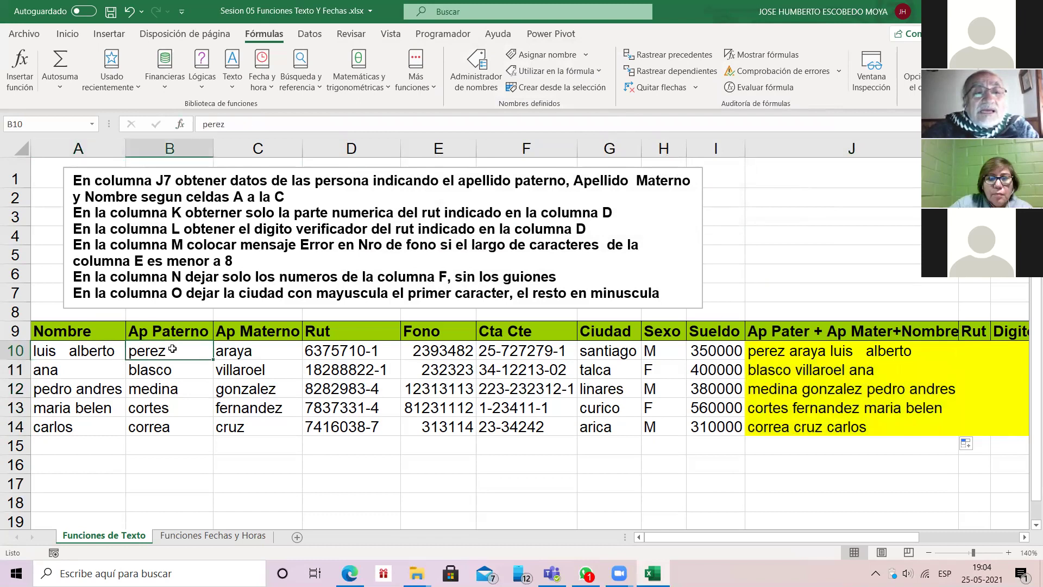
pyautogui.press('Right')
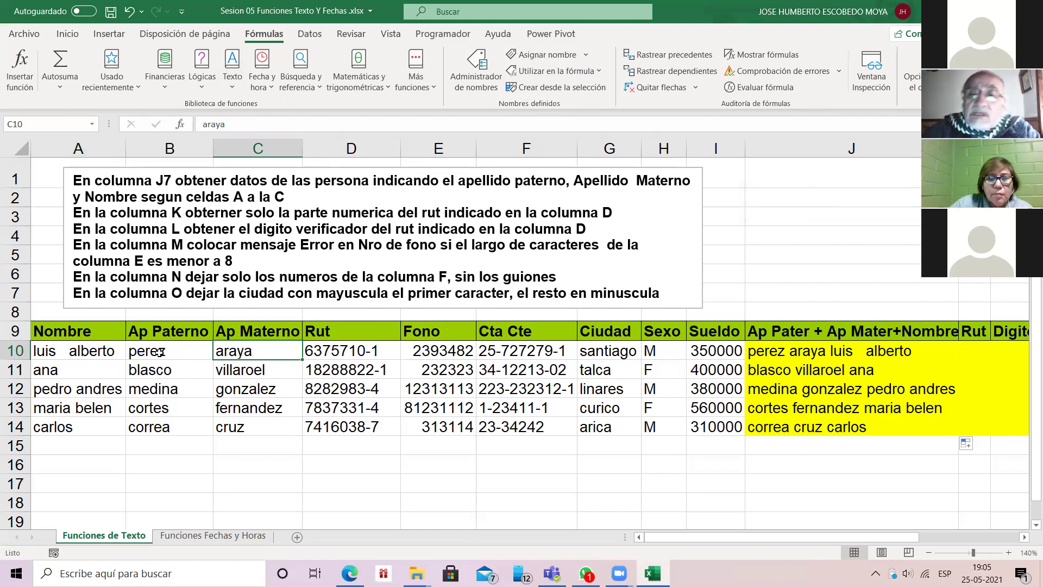
pyautogui.hotkey('ctrl', 'Right')
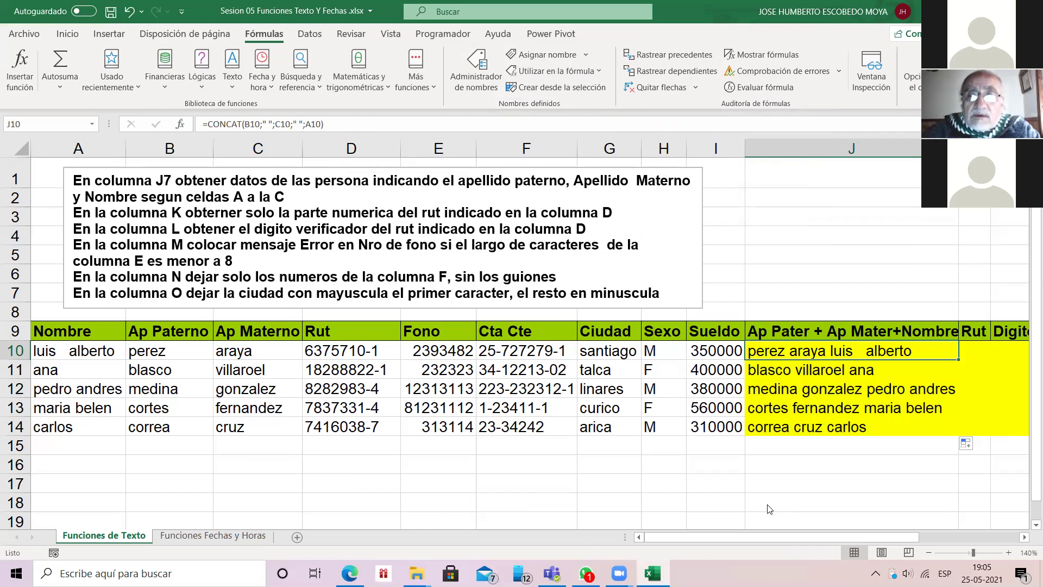
pyautogui.click(821, 316)
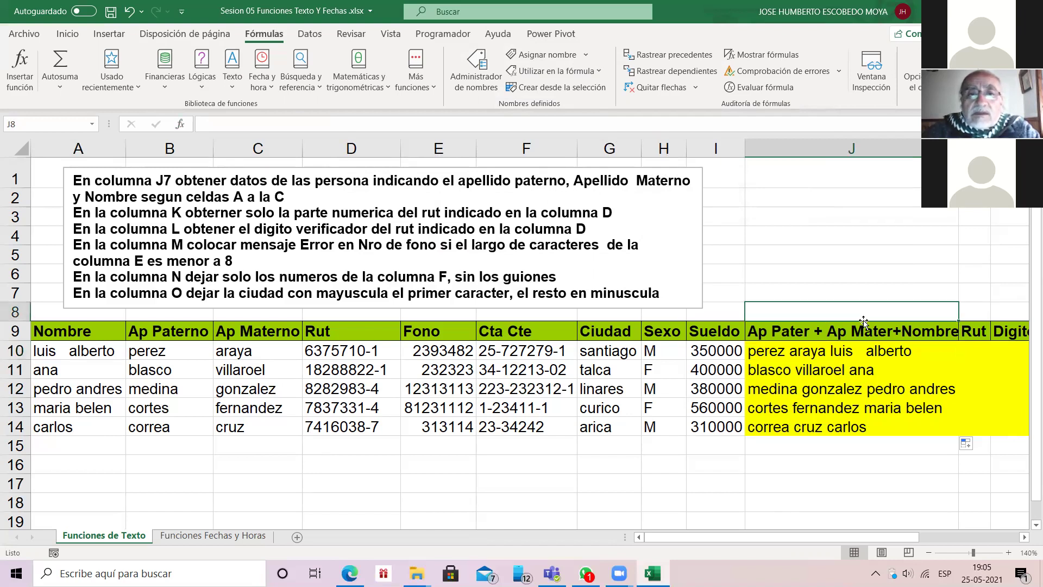
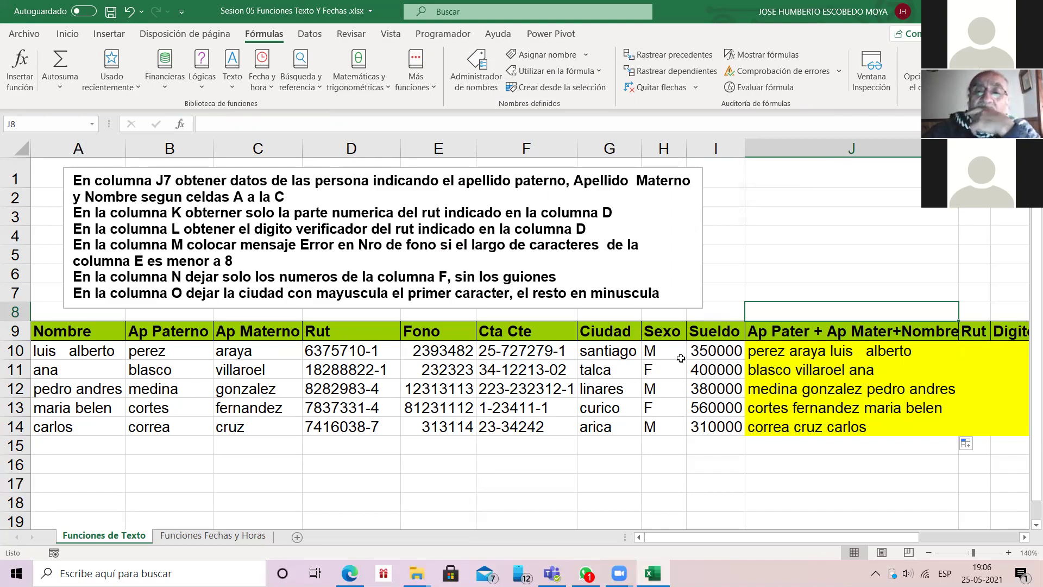
# Step: Show the Argumentos de función for J10's CONCAT formula joining B10, C10 and A10 with spaces
pyautogui.click(838, 352)
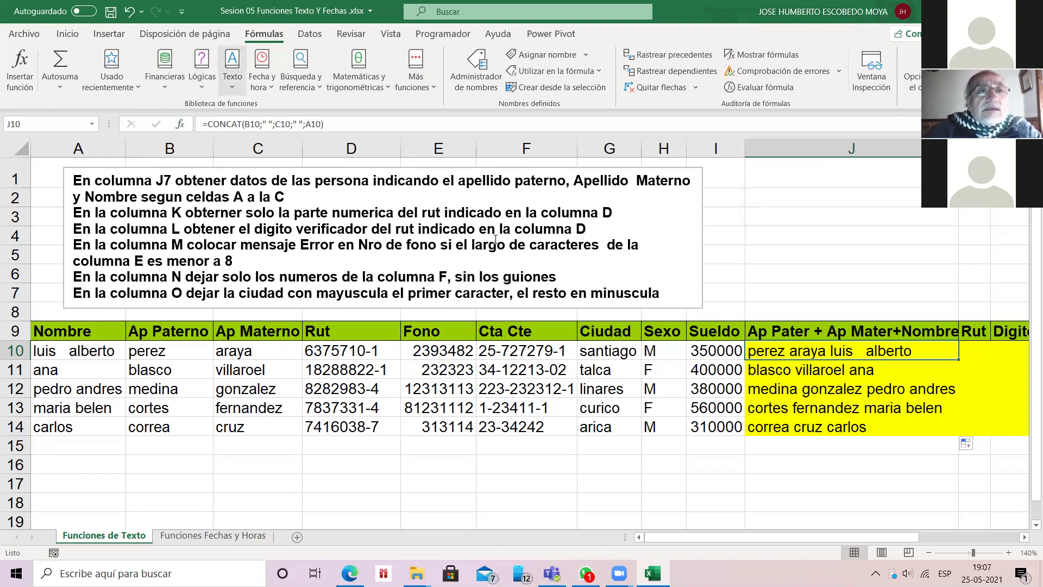
pyautogui.click(180, 123)
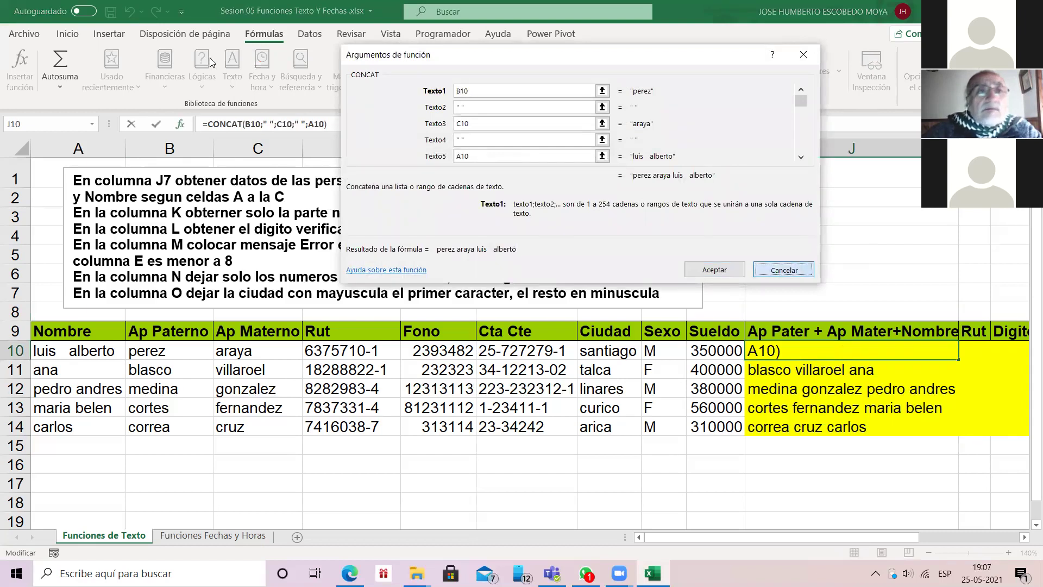
pyautogui.press('Return')
pyautogui.click(231, 91)
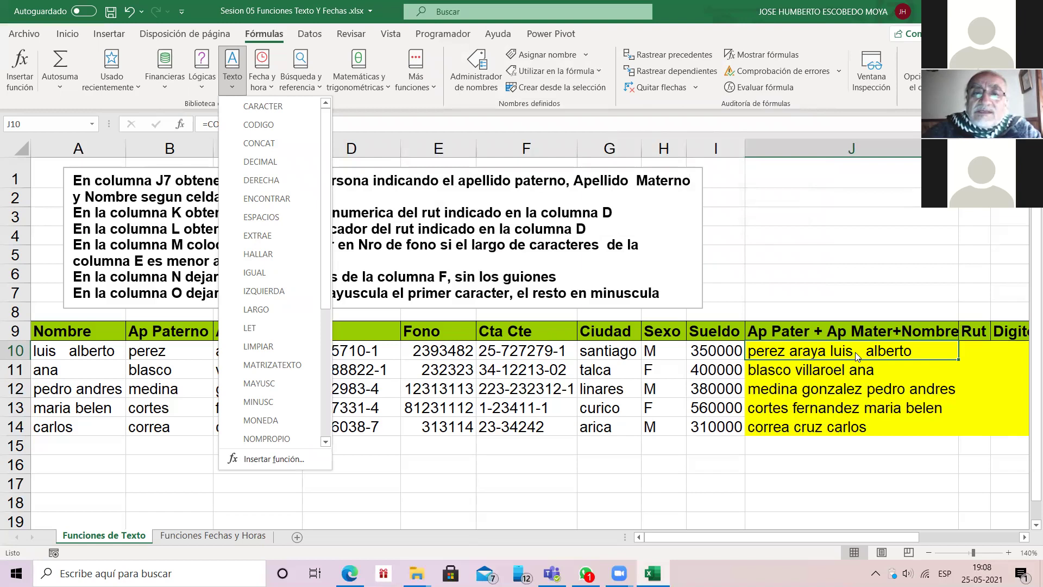
pyautogui.click(320, 225)
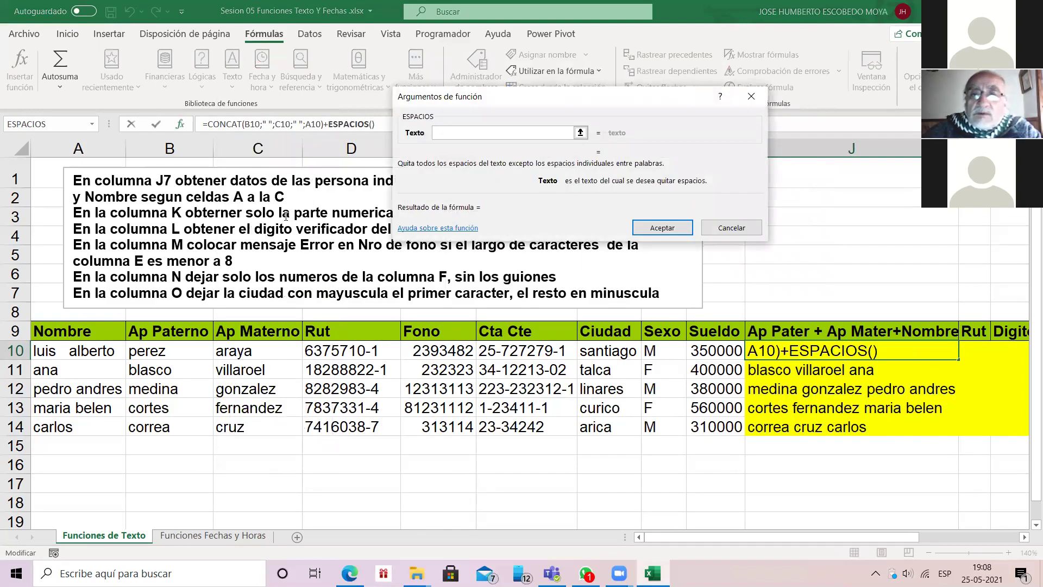
pyautogui.press('Escape')
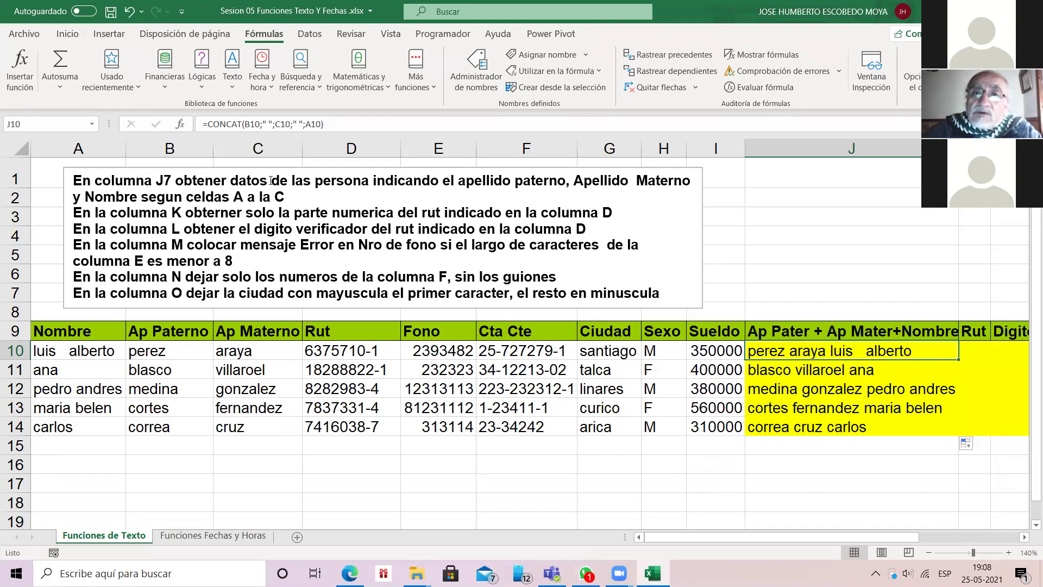
pyautogui.press('pageup')
pyautogui.press('F2')
pyautogui.press('Escape')
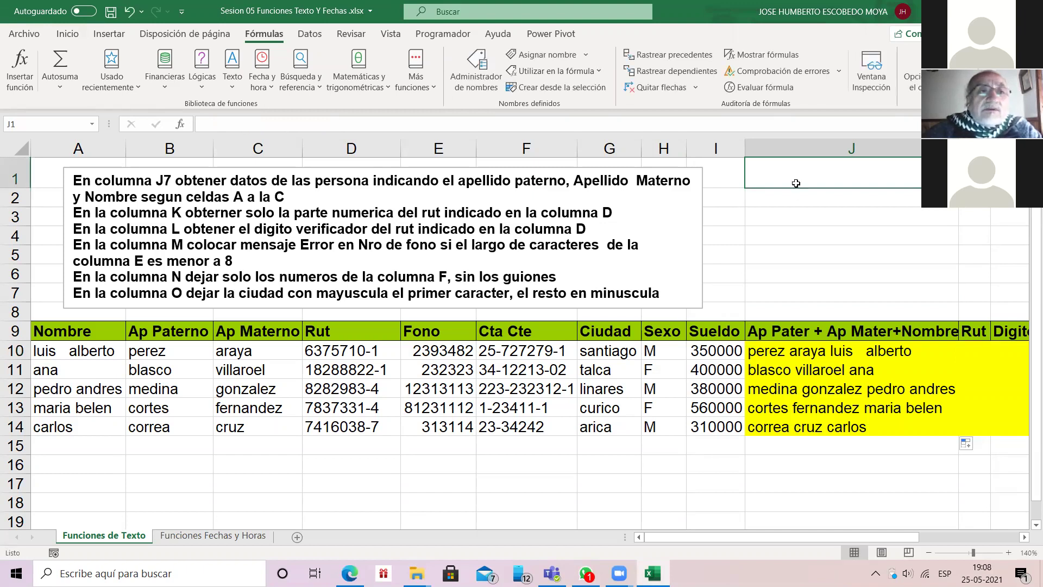
pyautogui.click(182, 124)
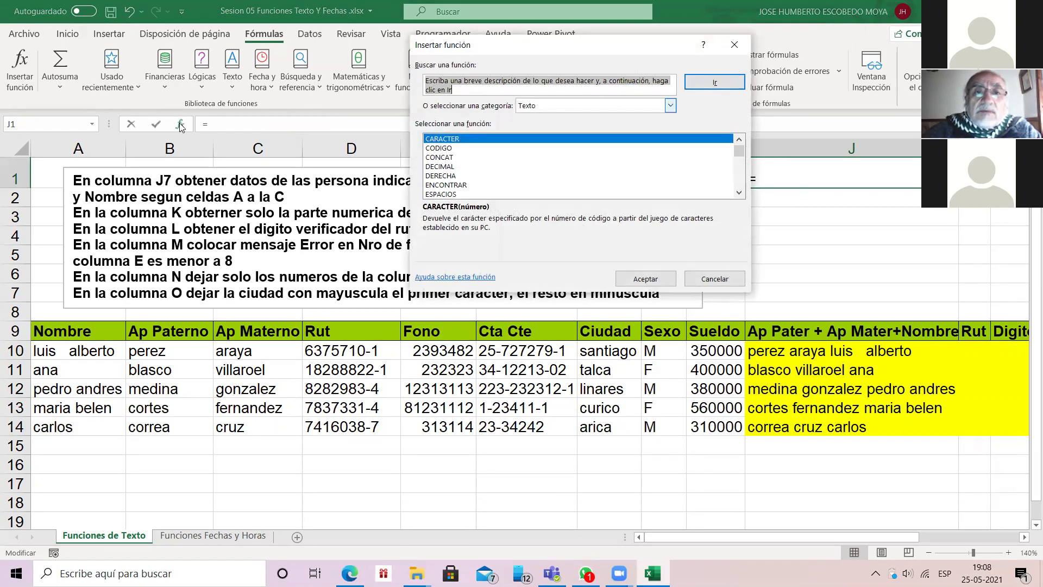
pyautogui.doubleClick(441, 194)
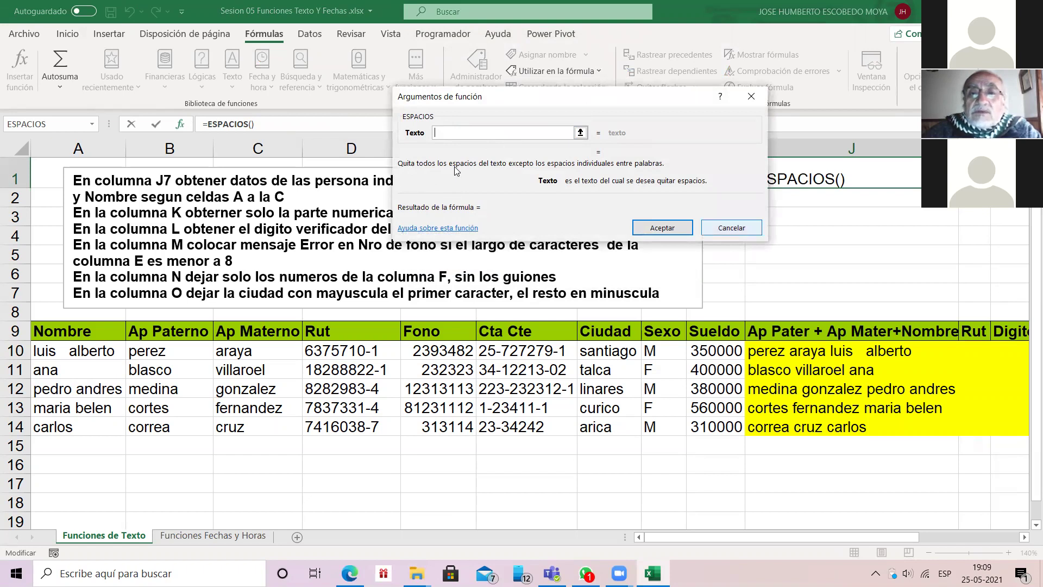
pyautogui.press('Escape')
pyautogui.hotkey('ctrl', 'Down')
pyautogui.press('Down')
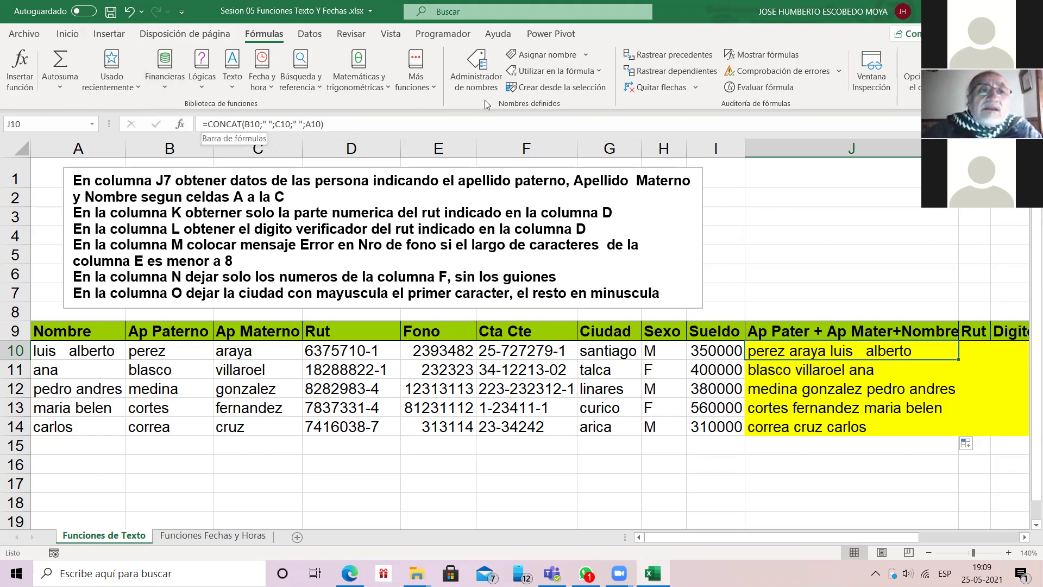
# Step: Change J10's formula to =ESPACIOS(CONCAT(B10;" ";C10;" ";A10)) so it trims extra spaces
pyautogui.press('F2')
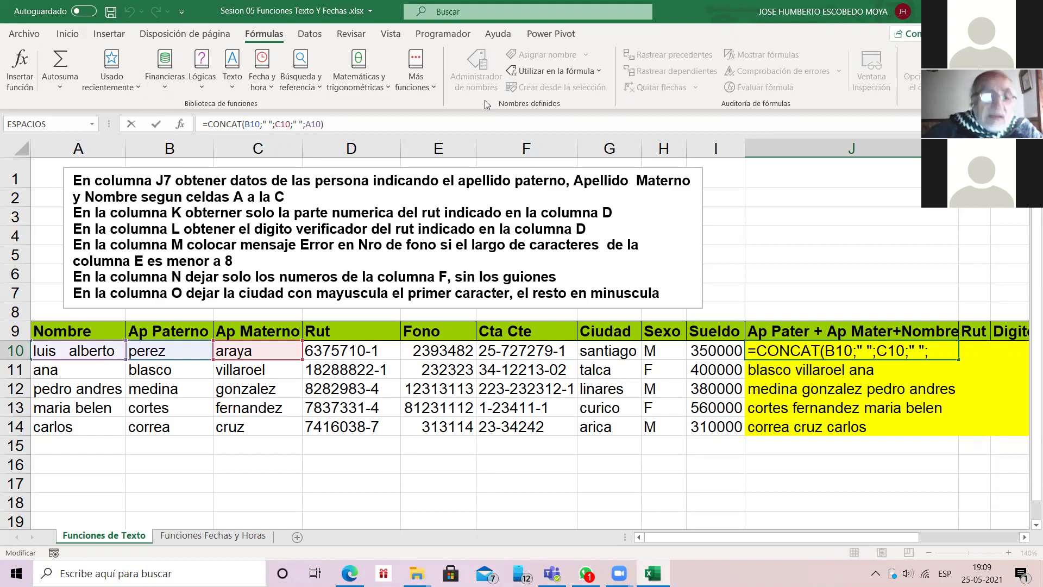
pyautogui.click(211, 124)
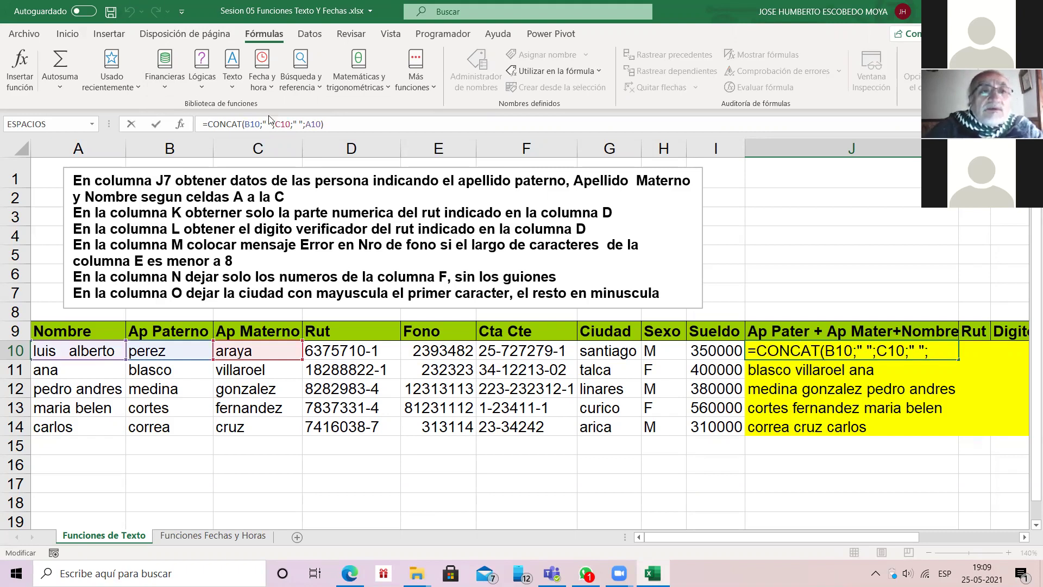
pyautogui.write('espac')
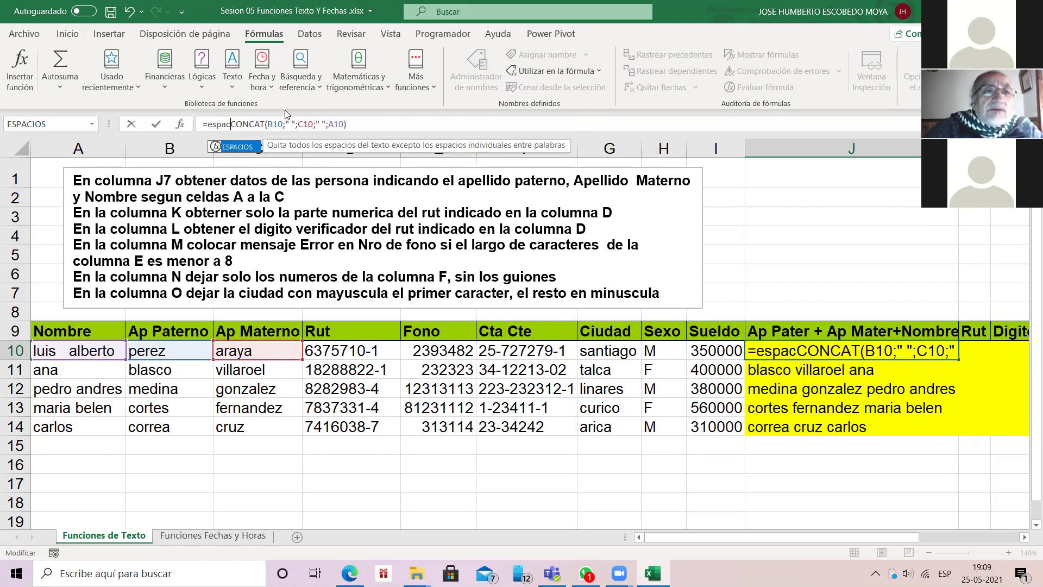
pyautogui.write('ios(')
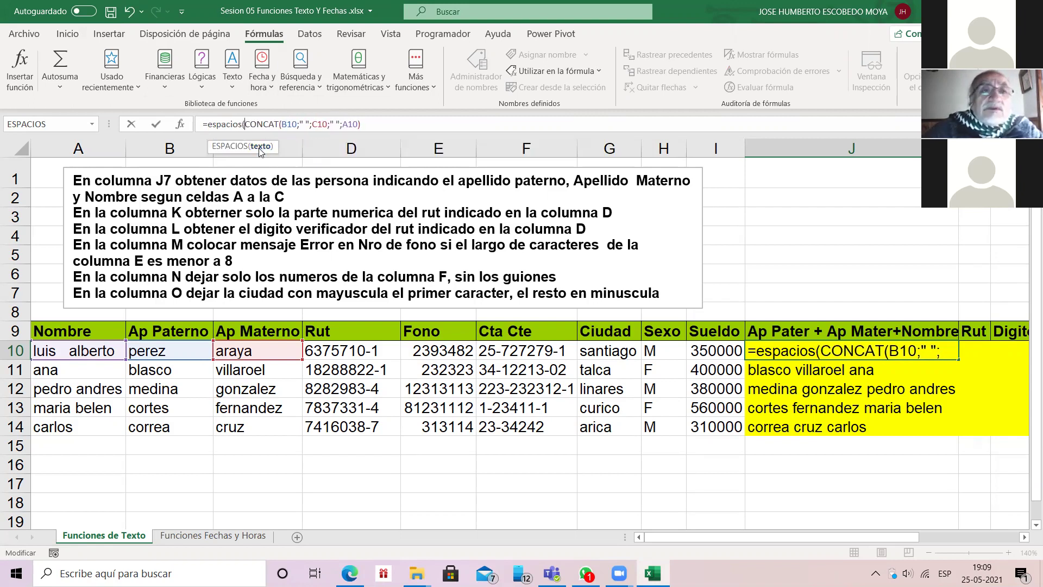
pyautogui.click(379, 124)
pyautogui.write(')')
pyautogui.press('Return')
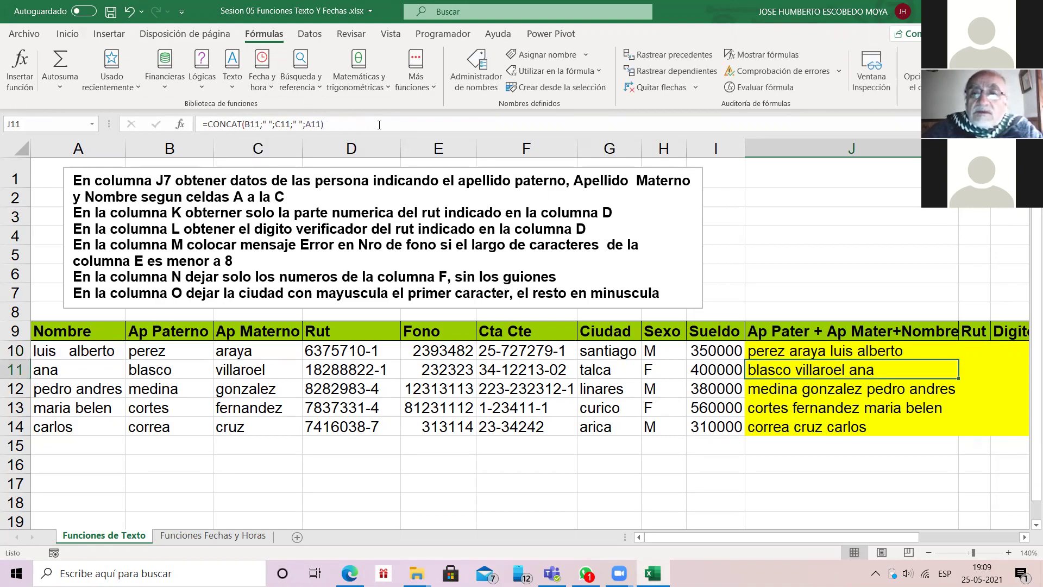
pyautogui.click(804, 354)
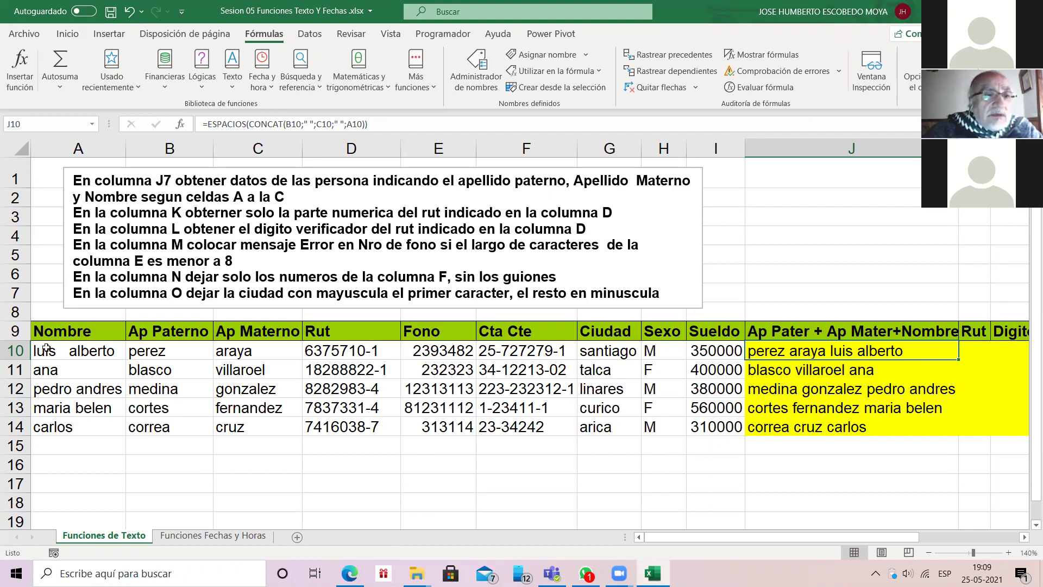
# Step: Put extra spaces between 'maria' and 'belen' in A13, autofit column A, and check J13's result
pyautogui.click(46, 350)
pyautogui.press('Down')
pyautogui.press('Down')
pyautogui.press('Down')
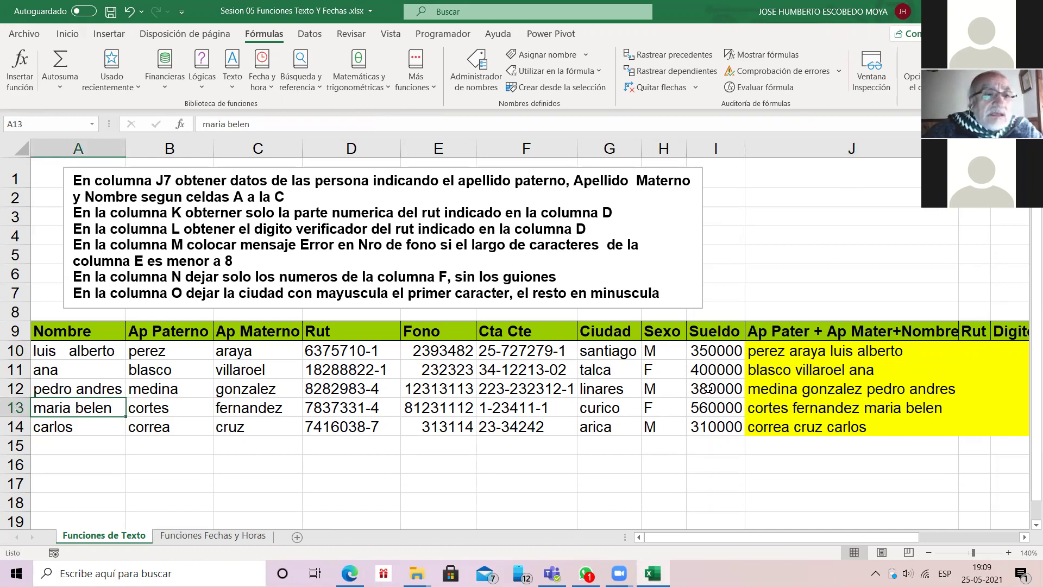
pyautogui.press('F2')
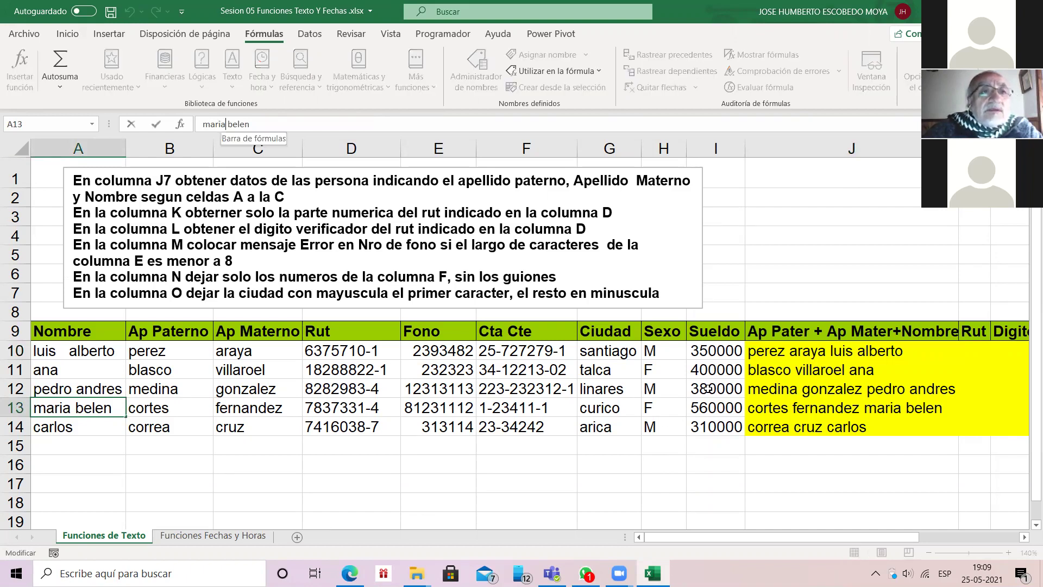
pyautogui.click(72, 414)
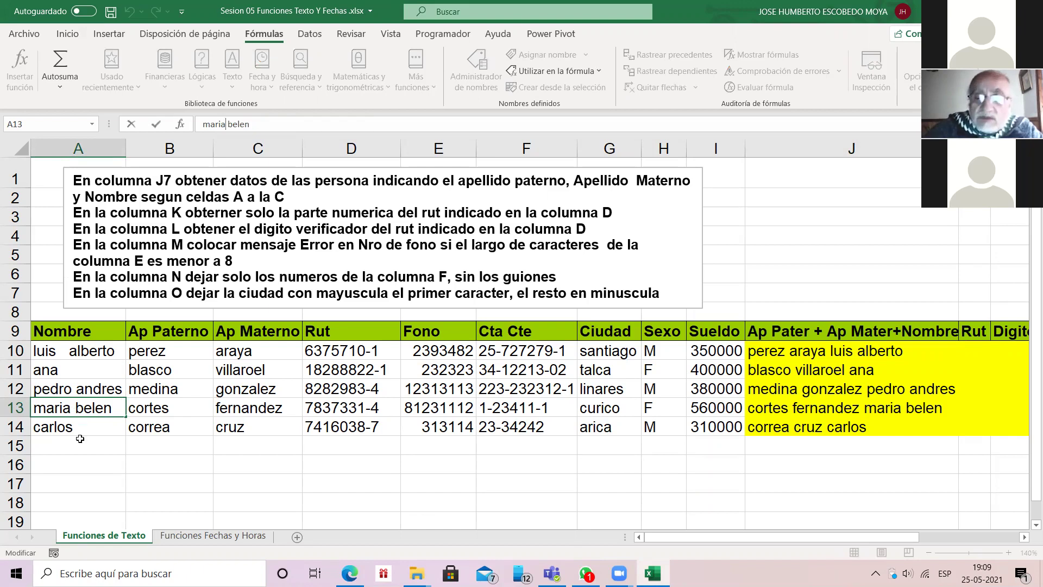
pyautogui.press('Delete')
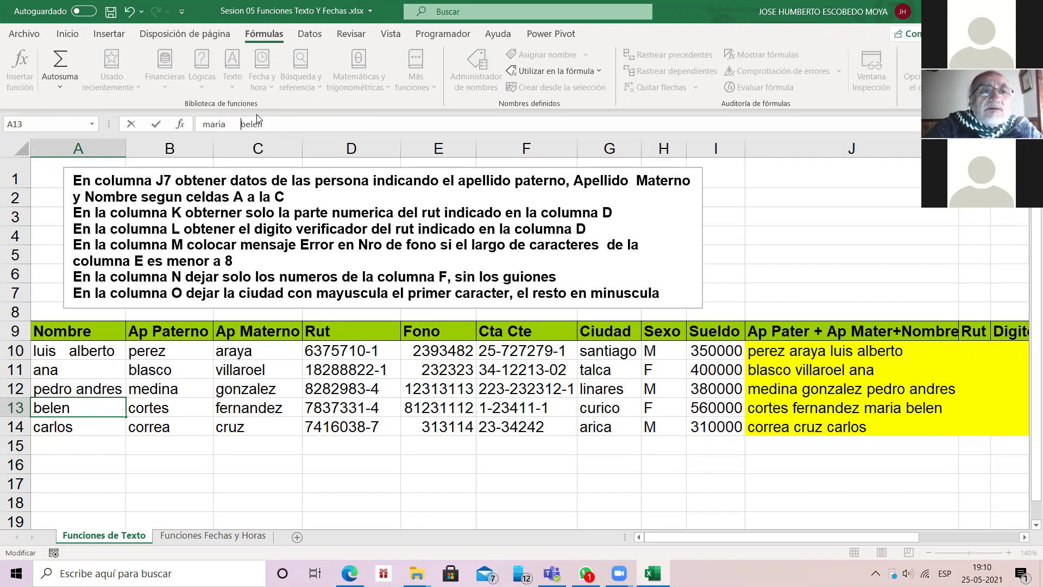
pyautogui.press('Return')
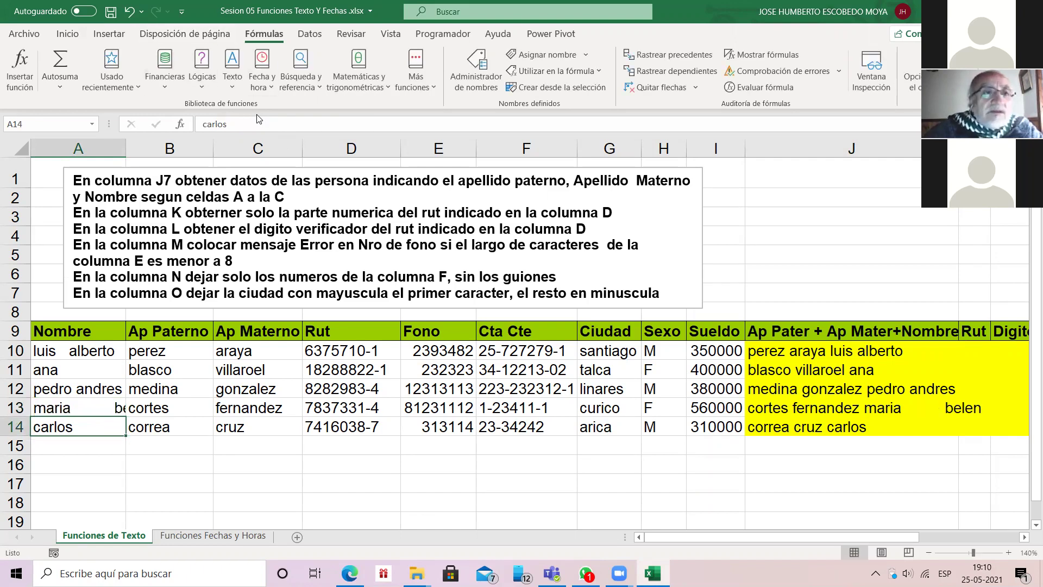
pyautogui.doubleClick(125, 144)
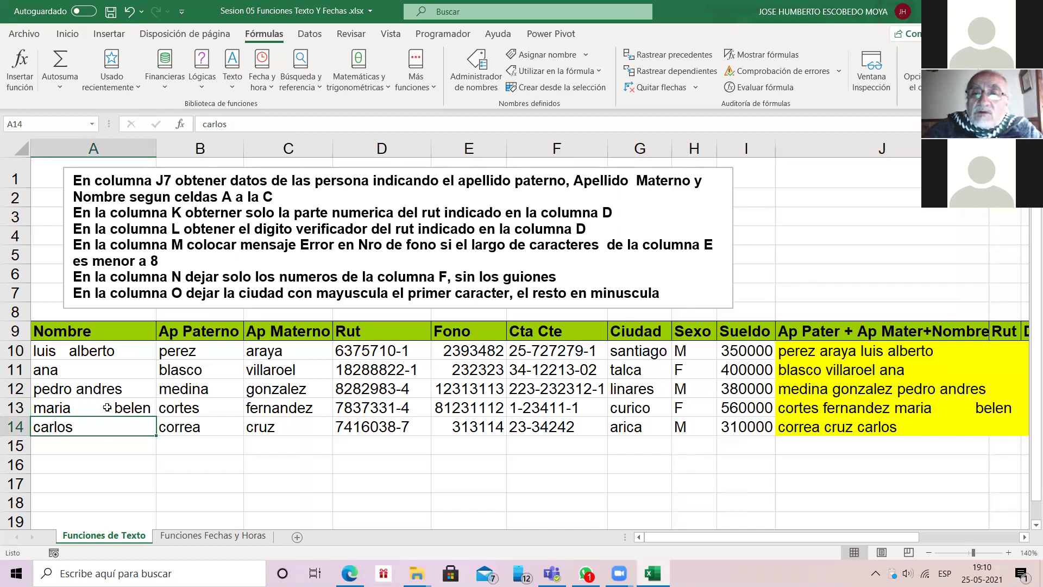
pyautogui.click(812, 411)
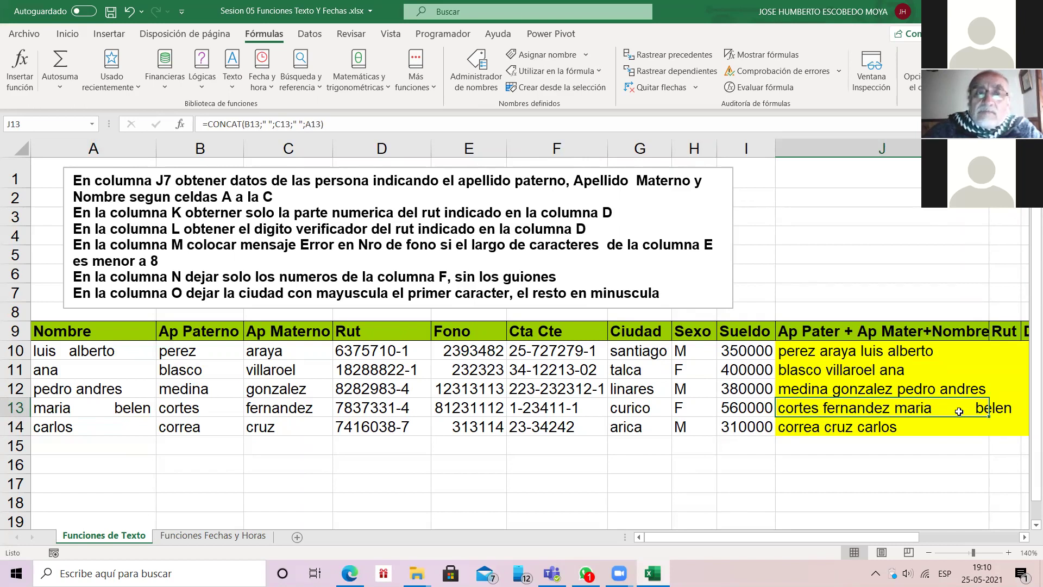
pyautogui.press('Up')
pyautogui.press('Up')
pyautogui.press('Up')
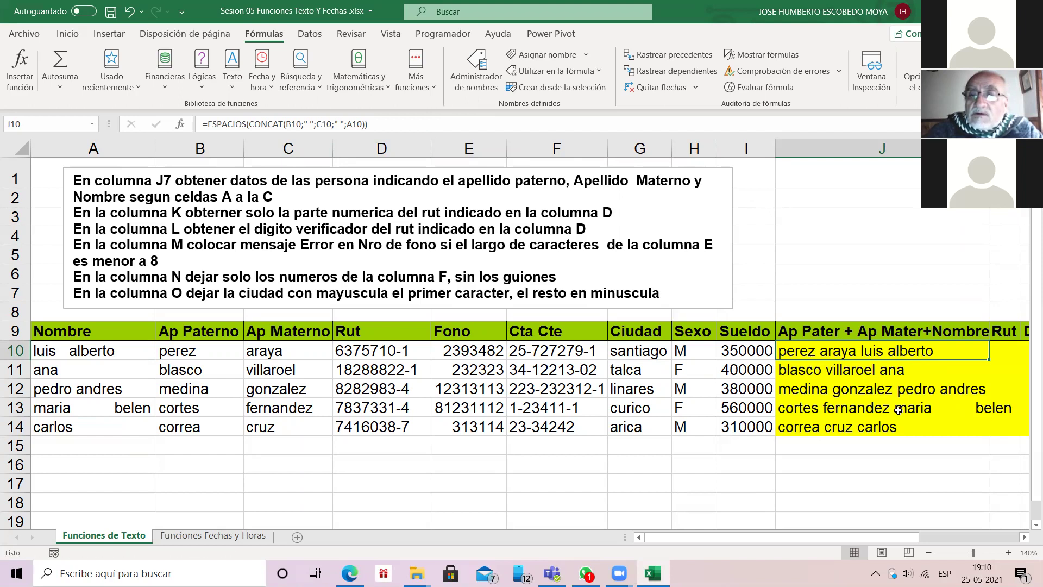
pyautogui.doubleClick(989, 358)
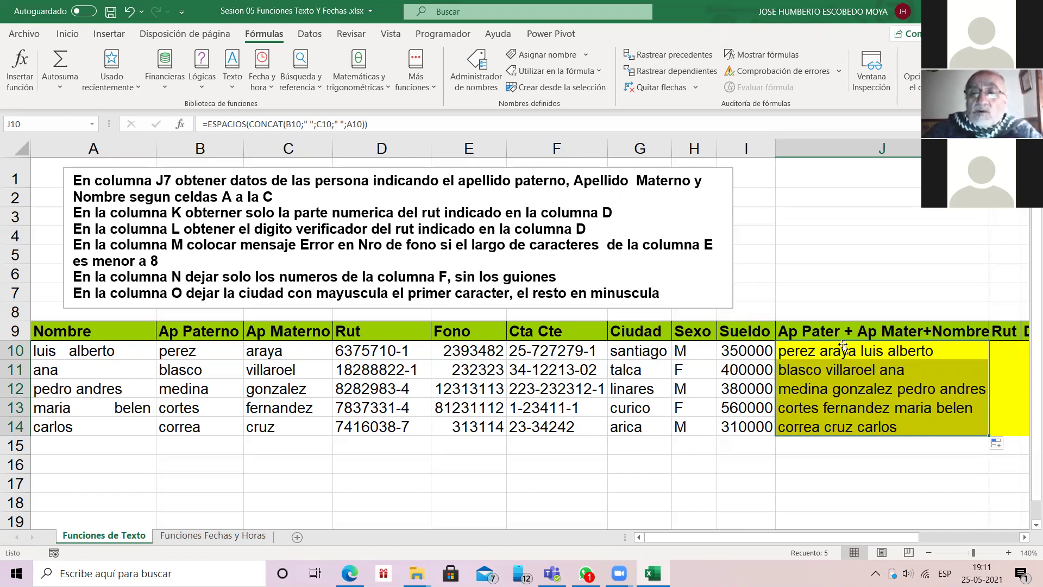
pyautogui.press('Down')
pyautogui.press('Down')
pyautogui.press('Down')
pyautogui.press('Down')
pyautogui.press('Down')
pyautogui.press('Down')
pyautogui.write('Perez')
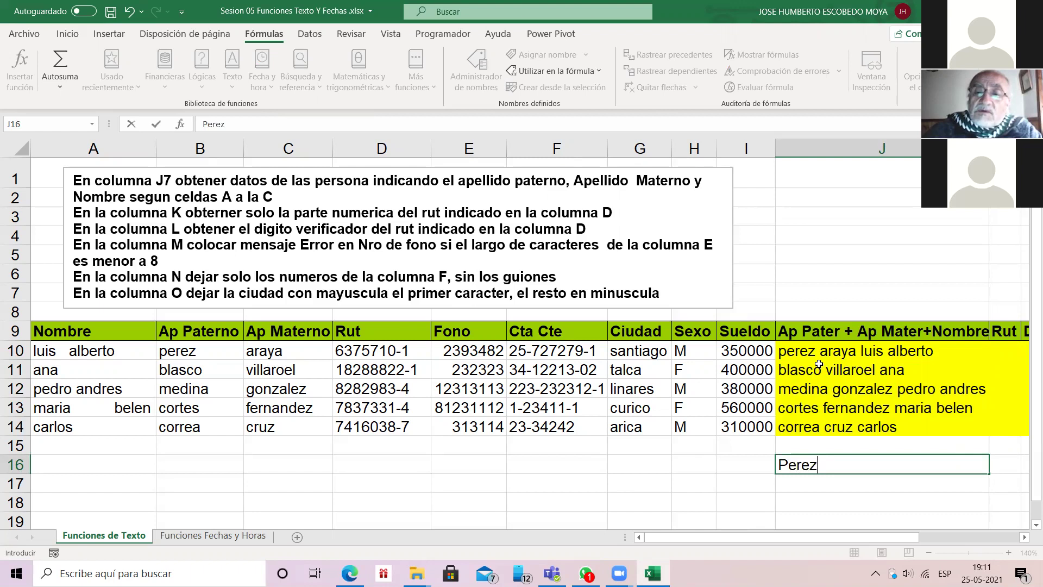
pyautogui.press('BackSpace')
pyautogui.press('BackSpace')
pyautogui.press('BackSpace')
pyautogui.press('BackSpace')
pyautogui.press('BackSpace')
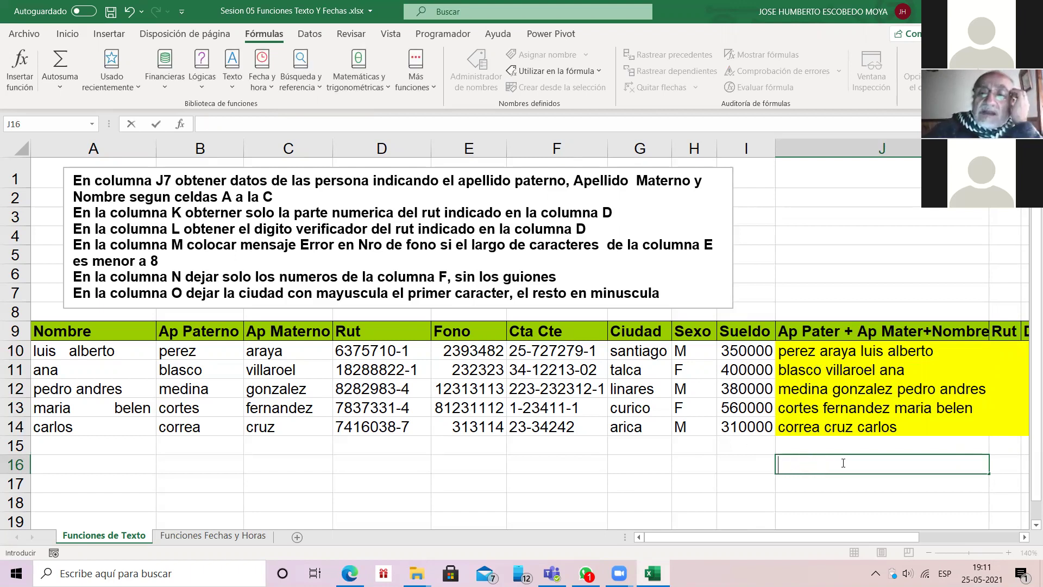
pyautogui.press('Up')
pyautogui.press('Up')
pyautogui.press('Up')
pyautogui.press('Up')
pyautogui.press('Up')
pyautogui.press('Up')
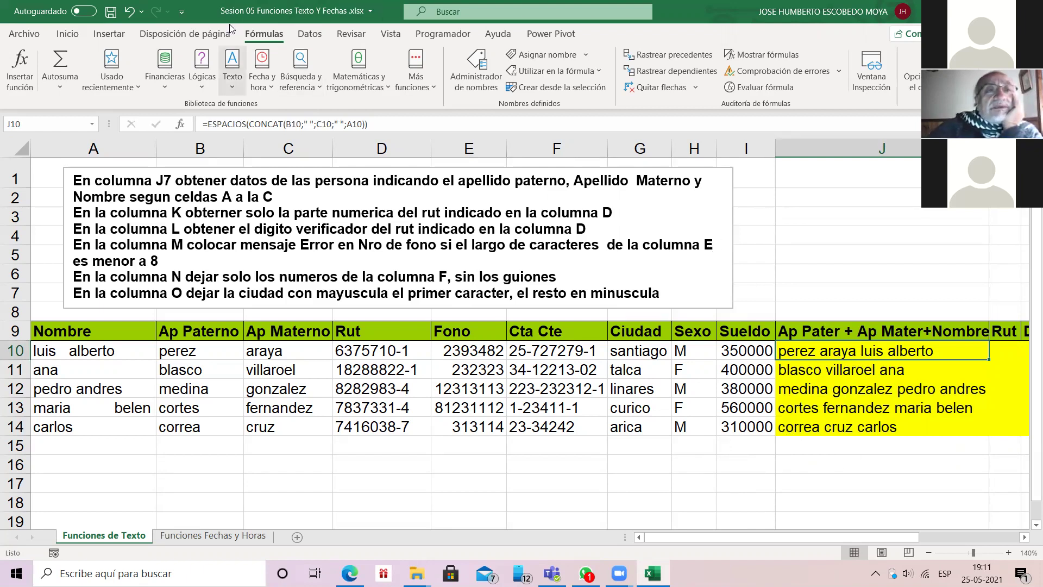
# Step: Read the MINUSC and NOMPROPIO descriptions in the Texto function list, then close it without inserting
pyautogui.click(234, 85)
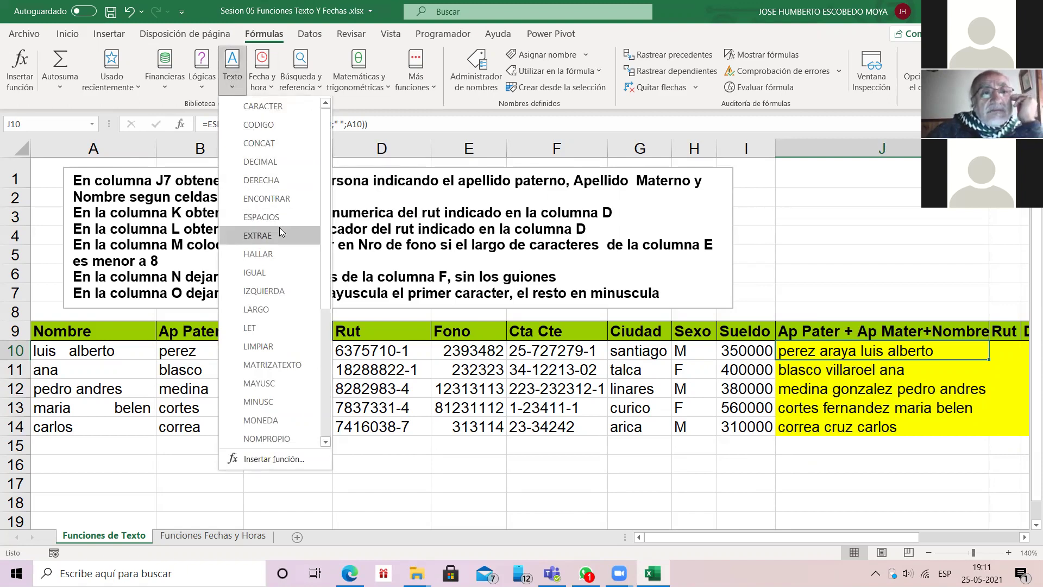
pyautogui.press('Down')
pyautogui.press('Down')
pyautogui.press('Down')
pyautogui.press('Down')
pyautogui.press('Down')
pyautogui.press('Down')
pyautogui.press('Down')
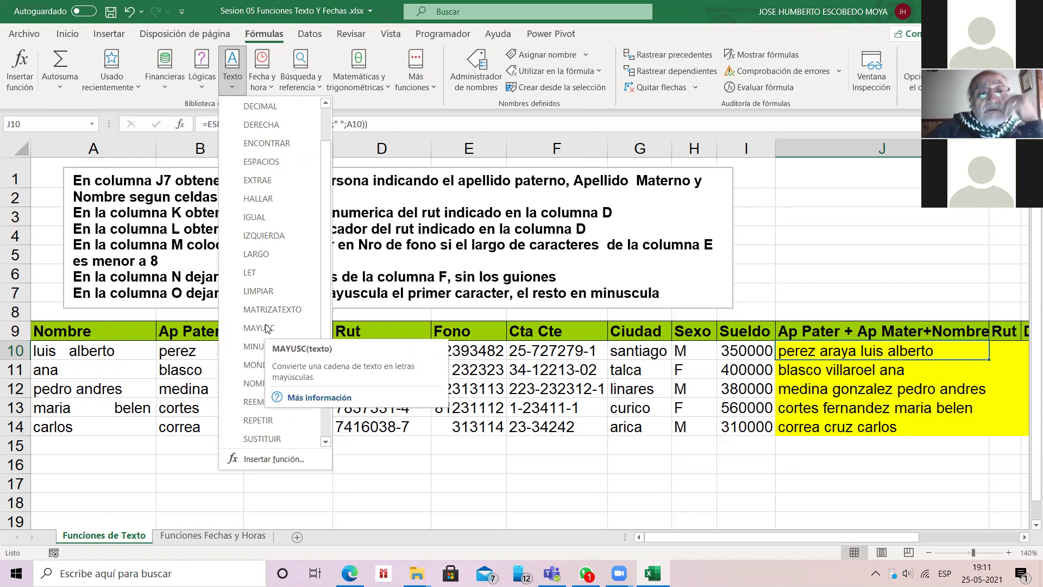
pyautogui.press('Down')
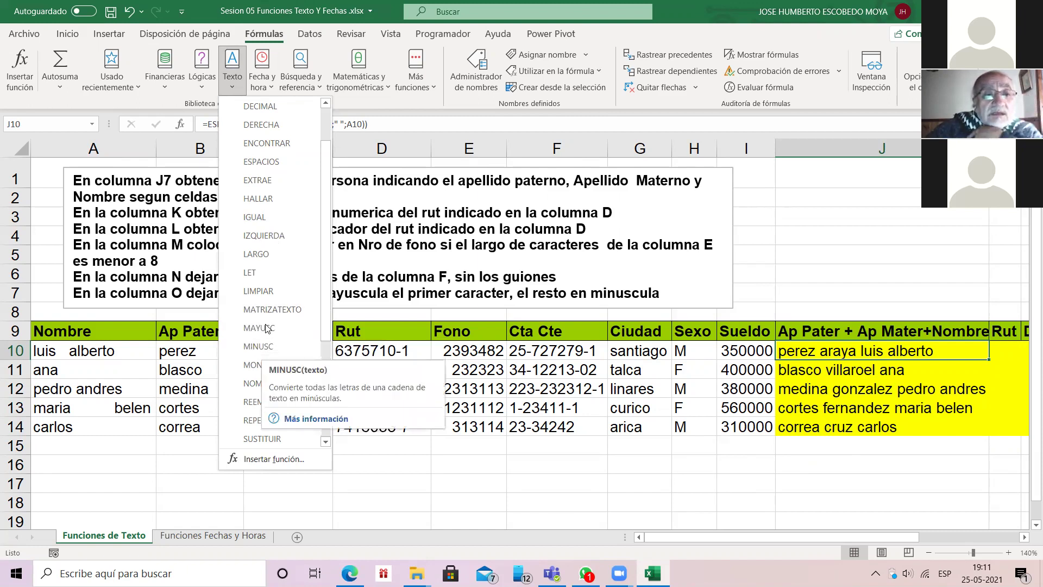
pyautogui.press('Down')
pyautogui.press('Down')
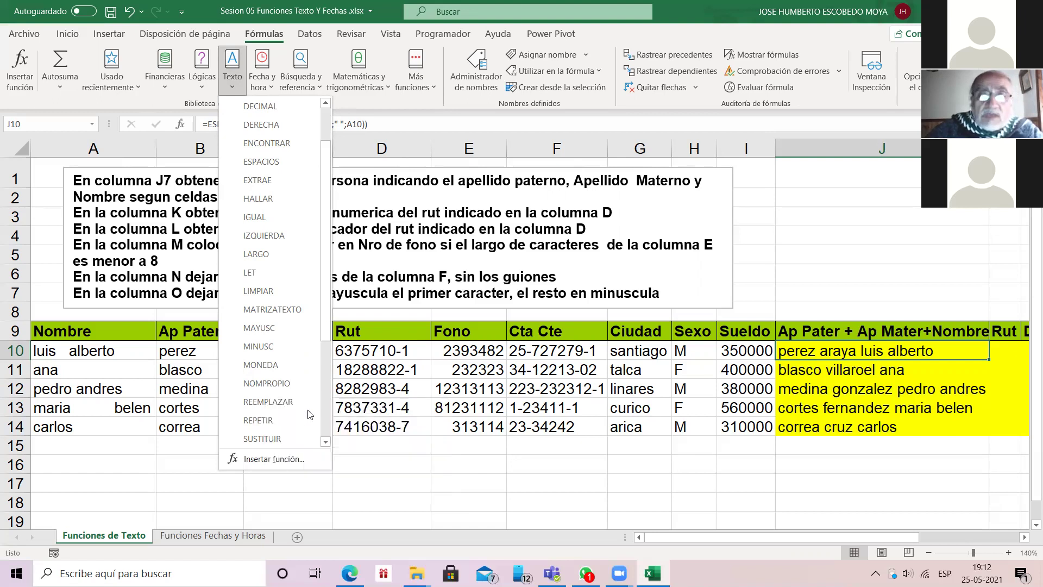
pyautogui.press('Escape')
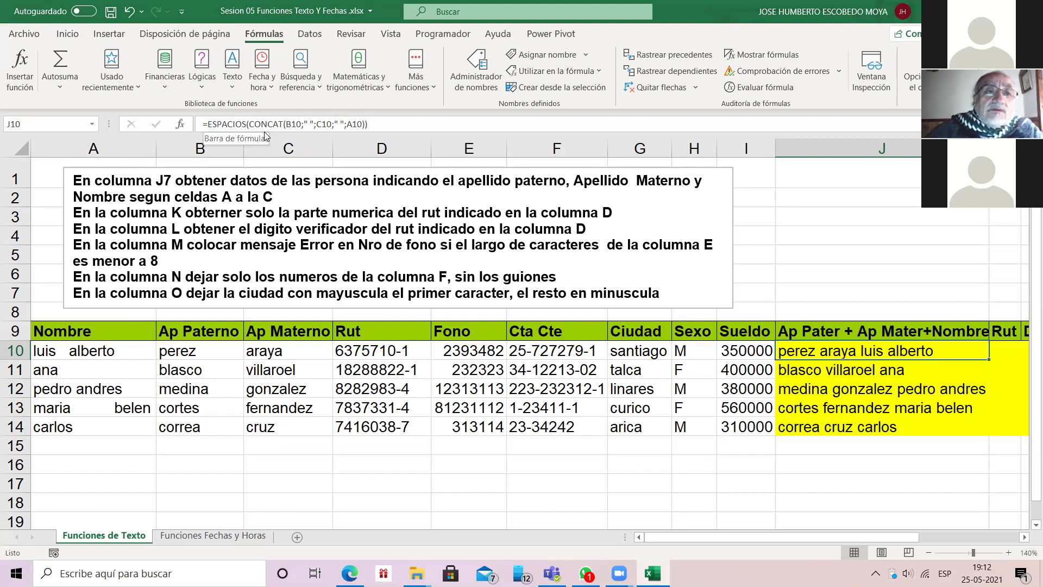
# Step: Start wrapping J10's ESPACIOS(CONCAT(...)) formula in NOMPROPIO using the autocomplete list
pyautogui.click(213, 121)
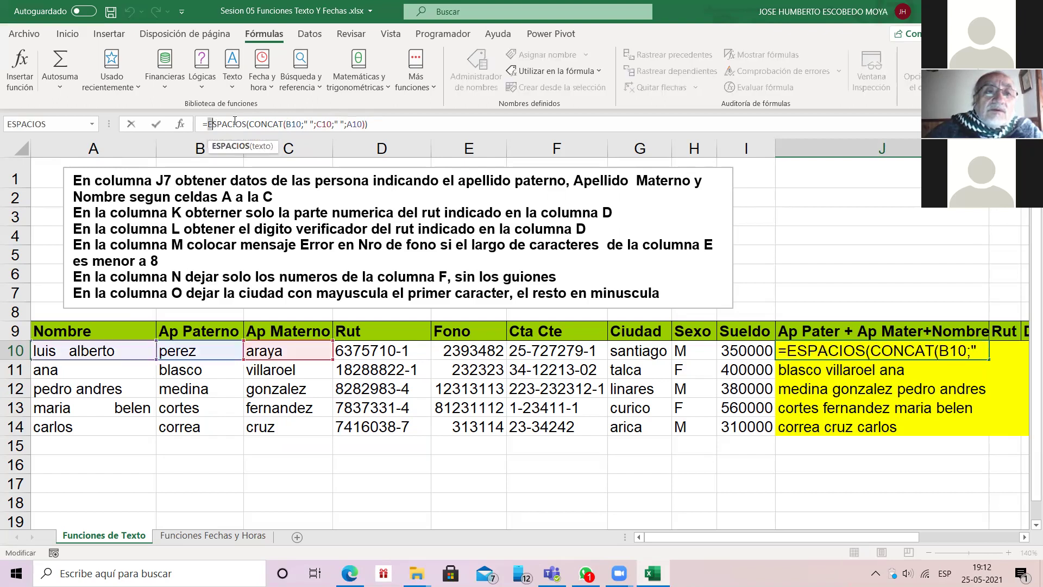
pyautogui.click(207, 124)
pyautogui.write('nom')
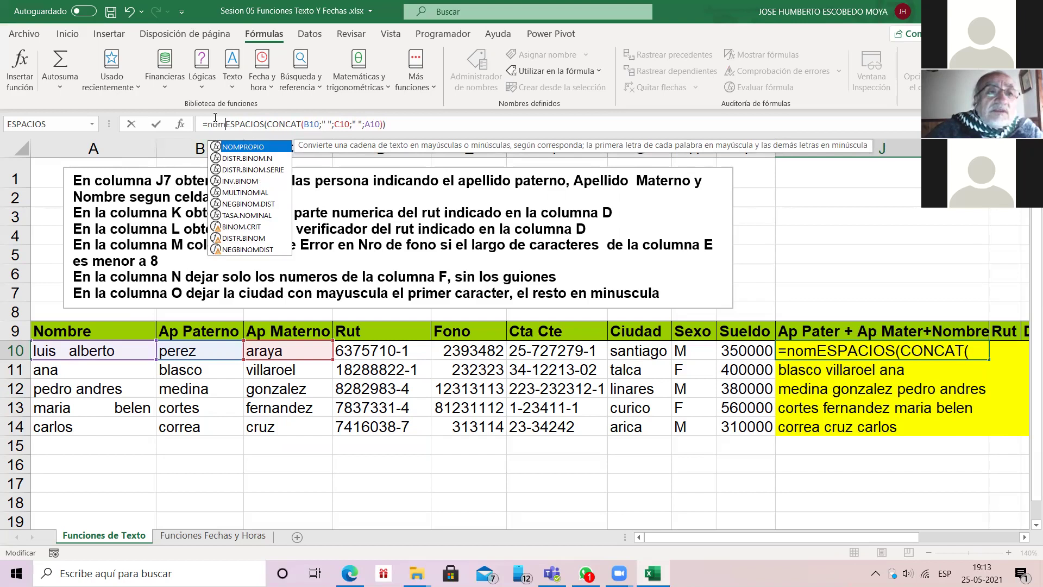
pyautogui.press('BackSpace')
pyautogui.press('BackSpace')
pyautogui.press('BackSpace')
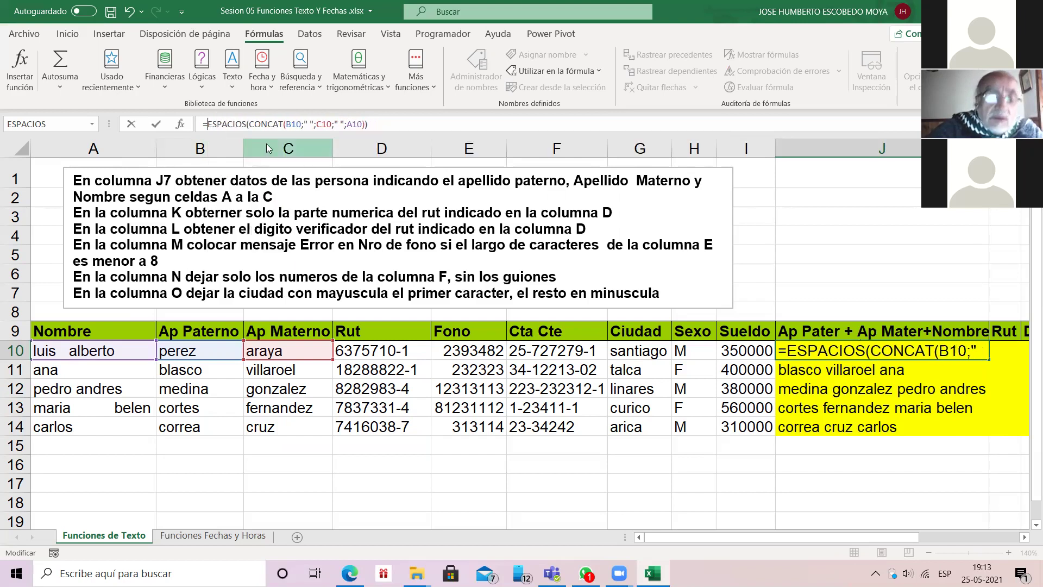
pyautogui.write('n')
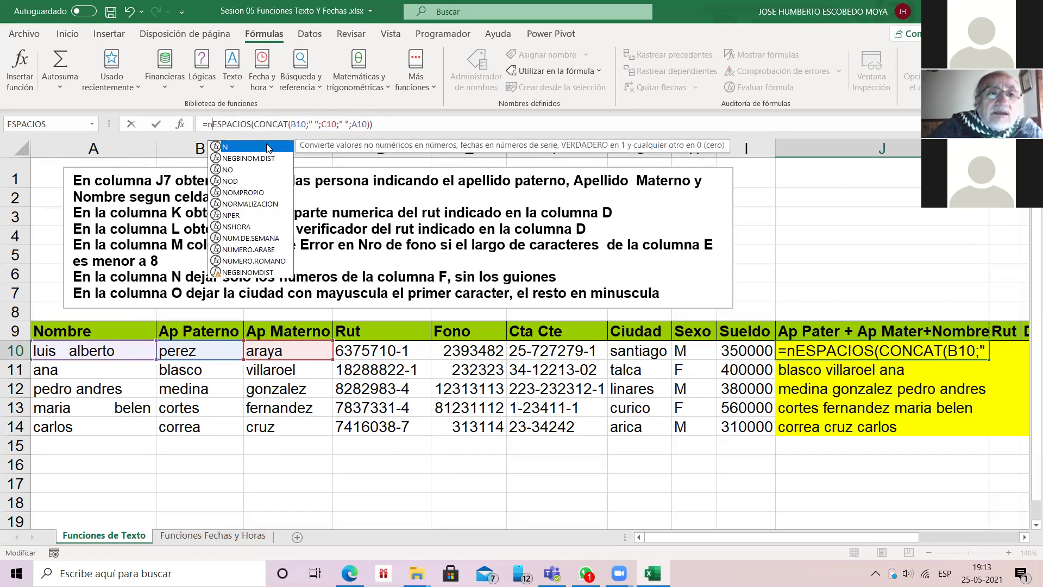
pyautogui.write('om')
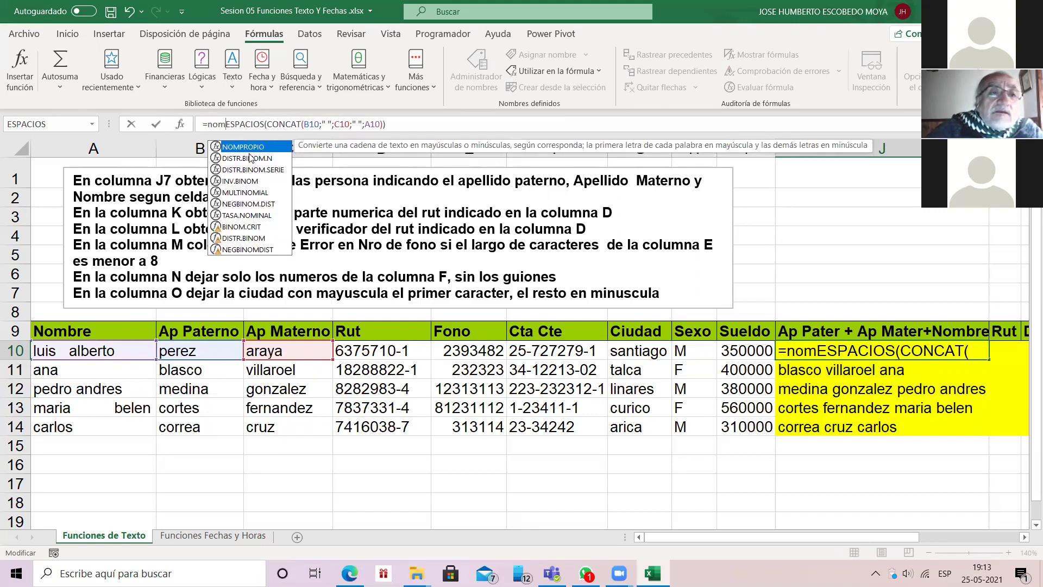
pyautogui.doubleClick(242, 147)
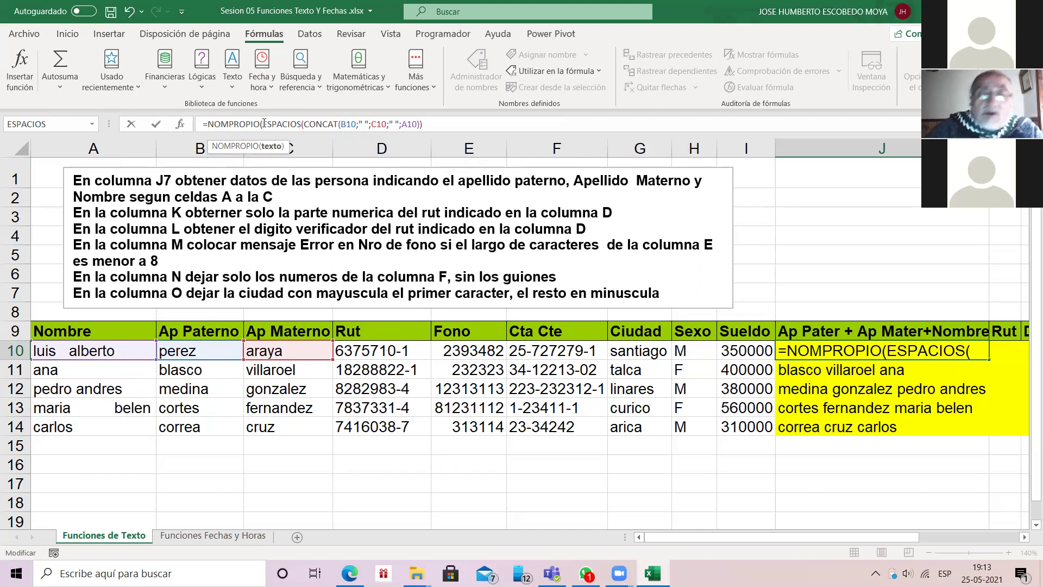
# Step: Commit the NOMPROPIO formula with Excel's parenthesis correction, then undo it to restore lowercase
pyautogui.press('Return')
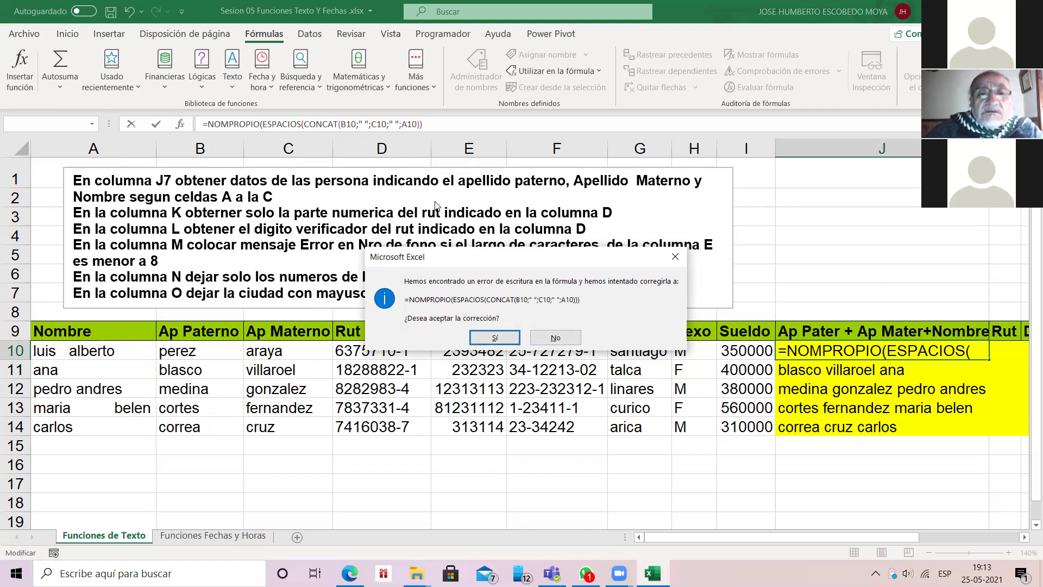
pyautogui.click(497, 338)
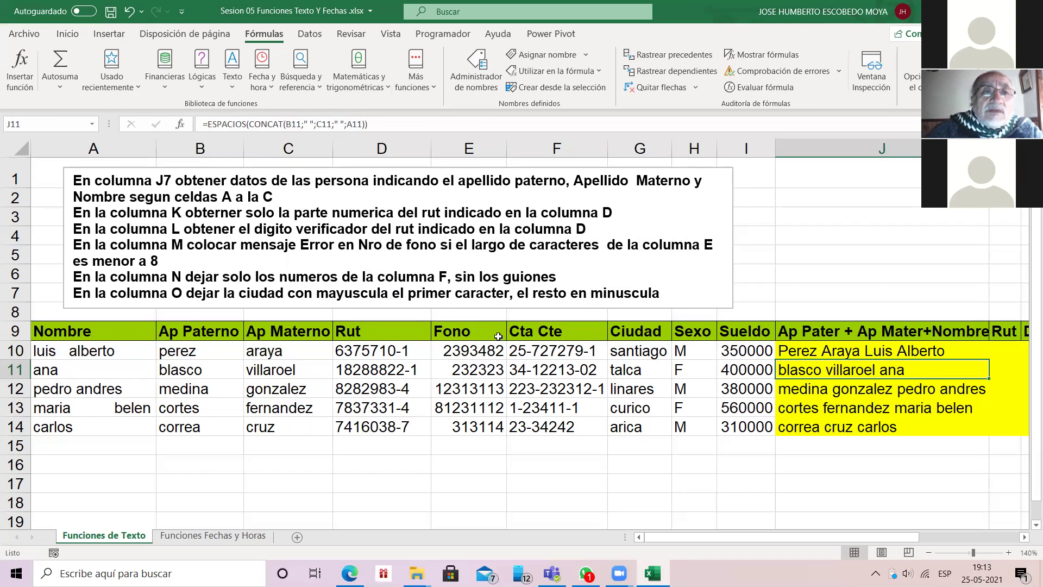
pyautogui.hotkey('ctrl', 'z')
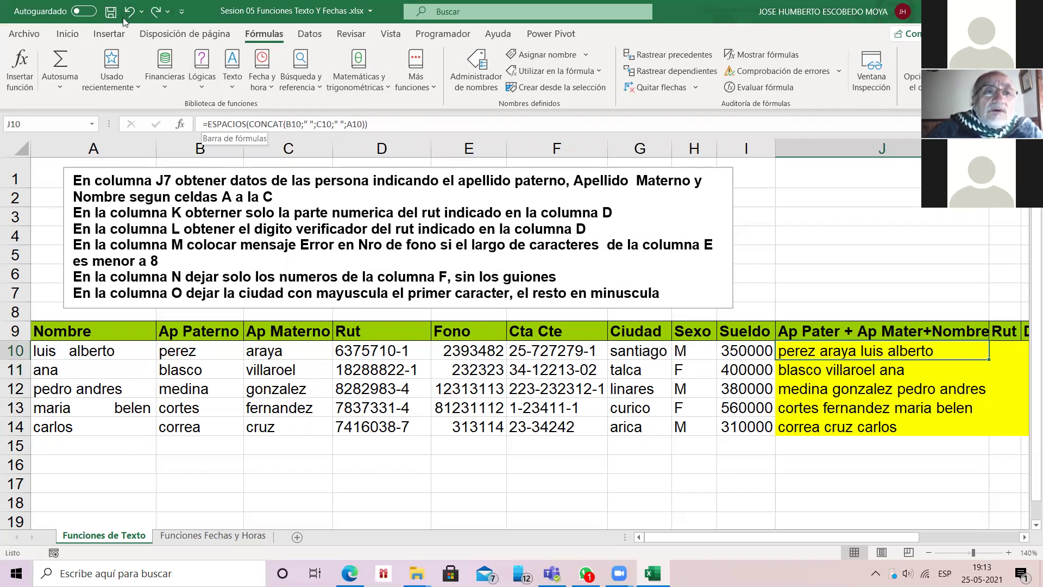
pyautogui.click(207, 123)
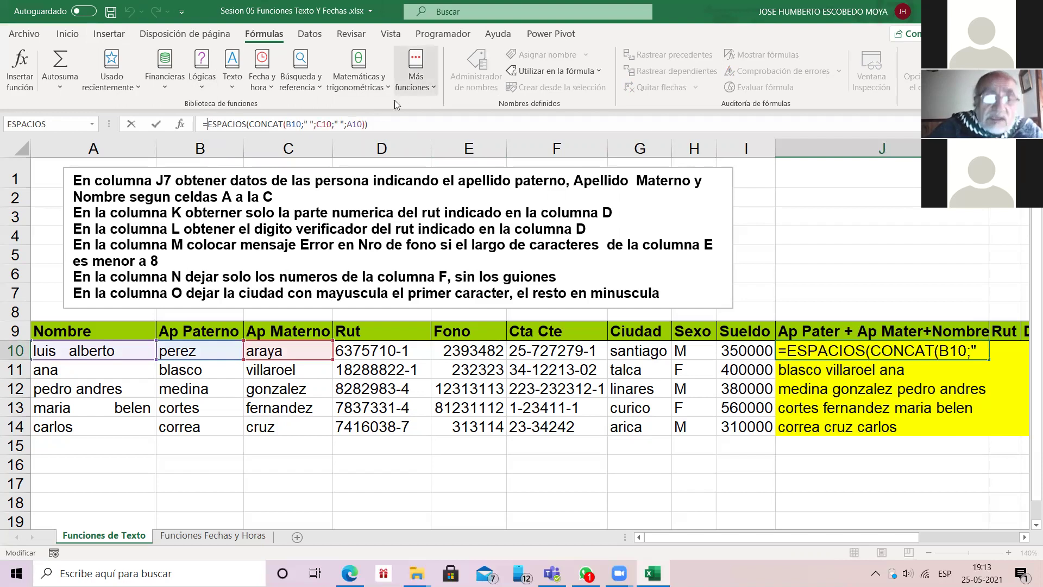
pyautogui.write('nom')
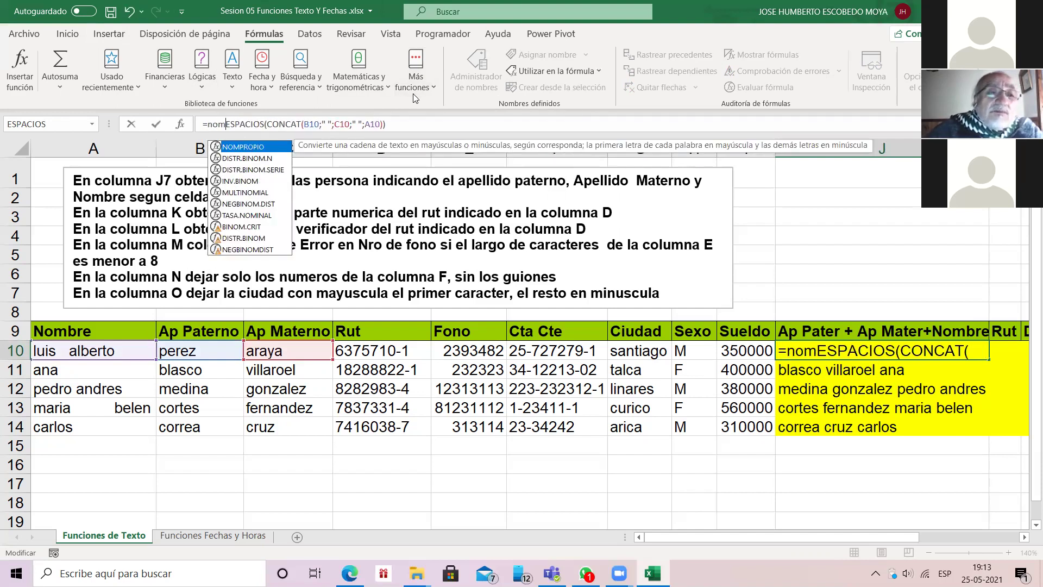
pyautogui.doubleClick(237, 150)
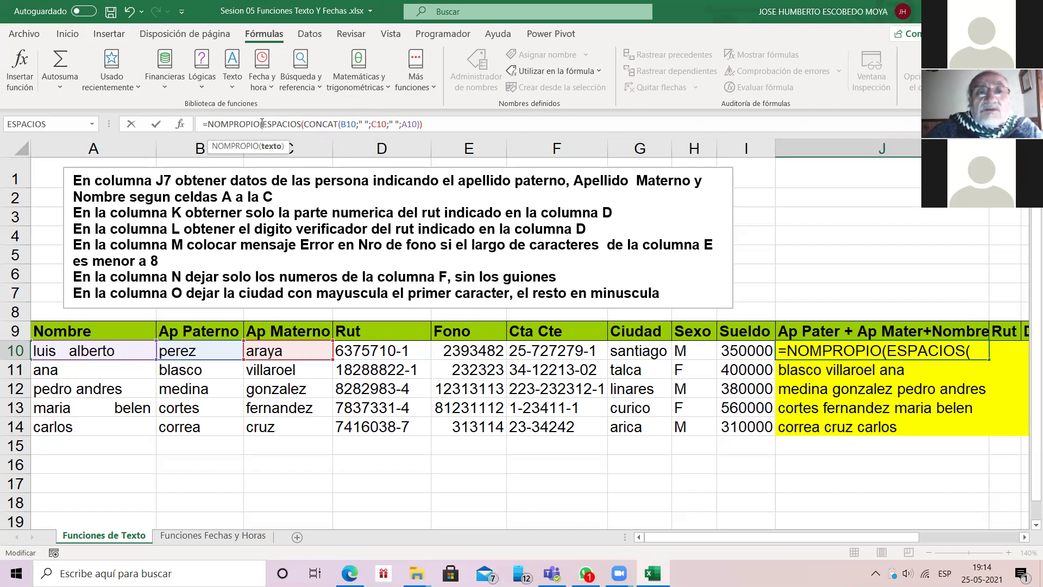
pyautogui.press('Return')
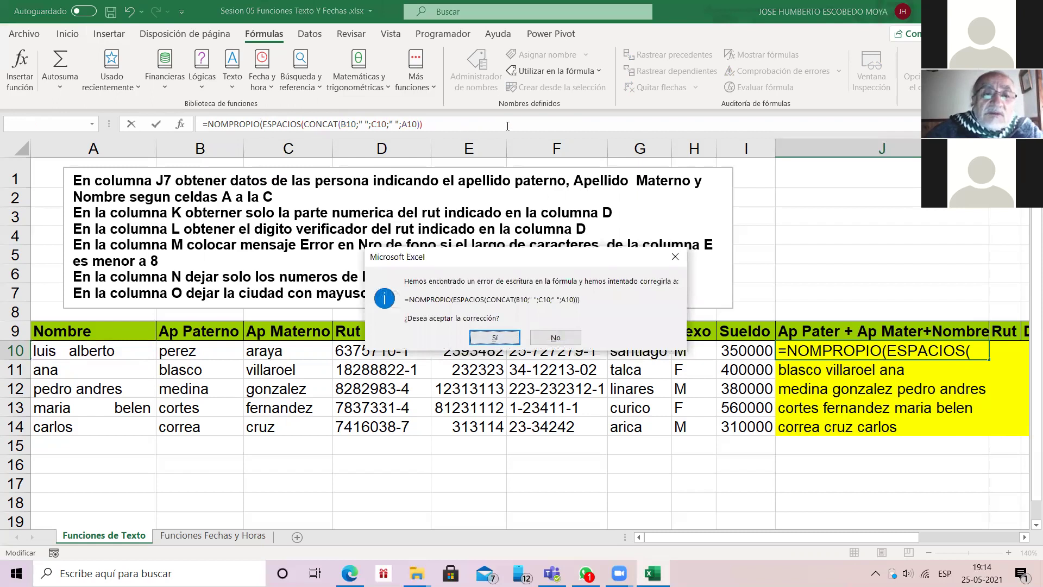
pyautogui.click(503, 340)
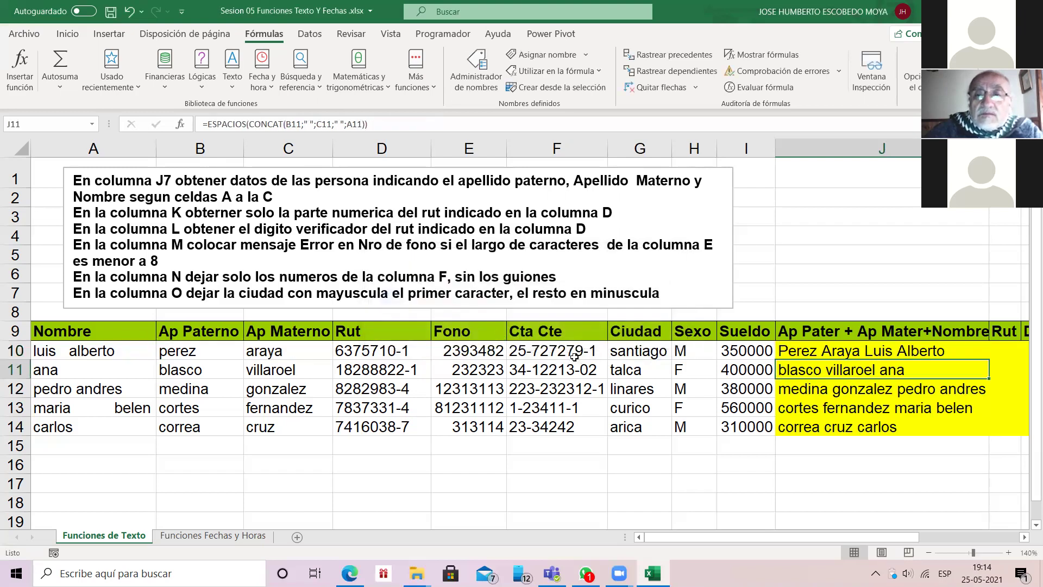
pyautogui.press('Up')
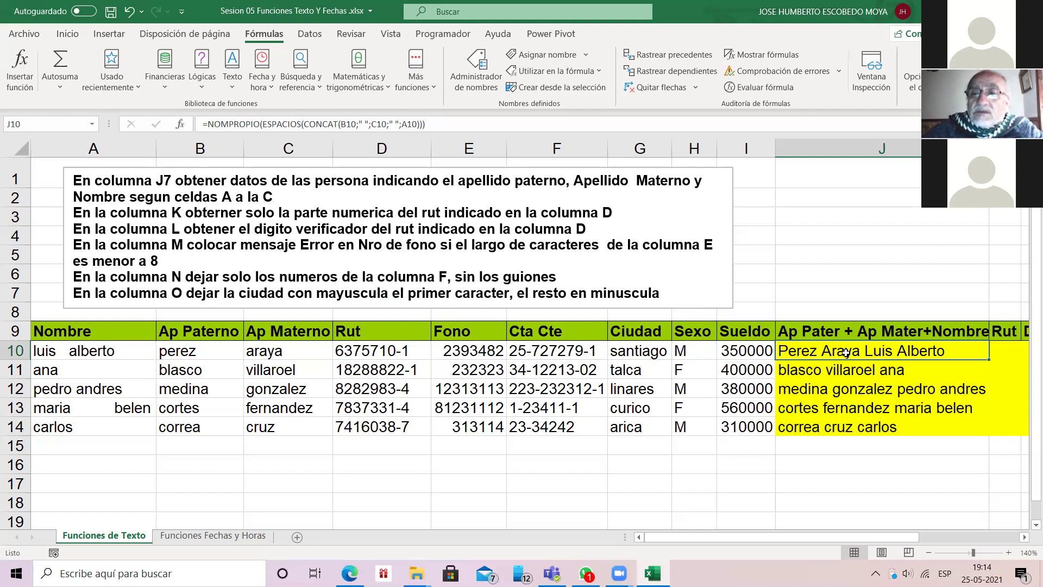
# Step: Fill the NOMPROPIO formula from J10 down to J14 and zoom in on the sheet
pyautogui.moveTo(917, 351); pyautogui.dragTo(918, 427)
pyautogui.hotkey('ctrl', 'd')
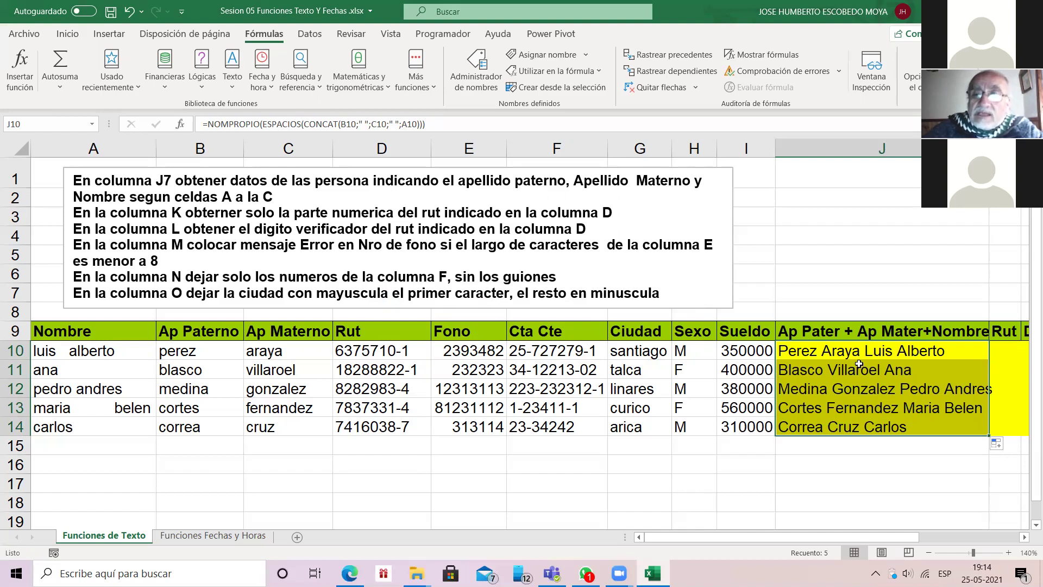
pyautogui.hscroll(3, 858, 363)
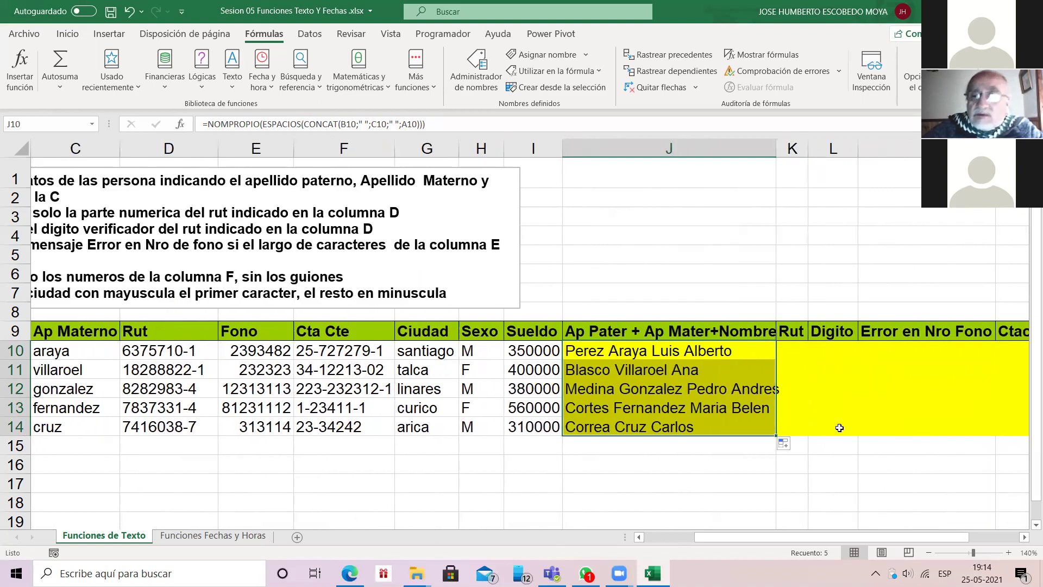
pyautogui.click(1024, 537)
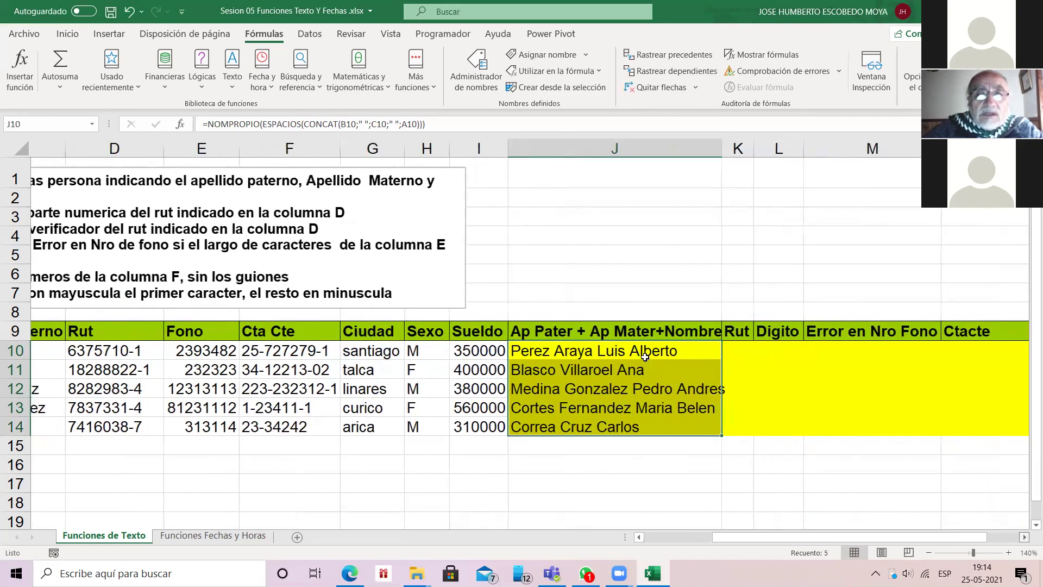
pyautogui.click(1024, 536)
pyautogui.click(1024, 537)
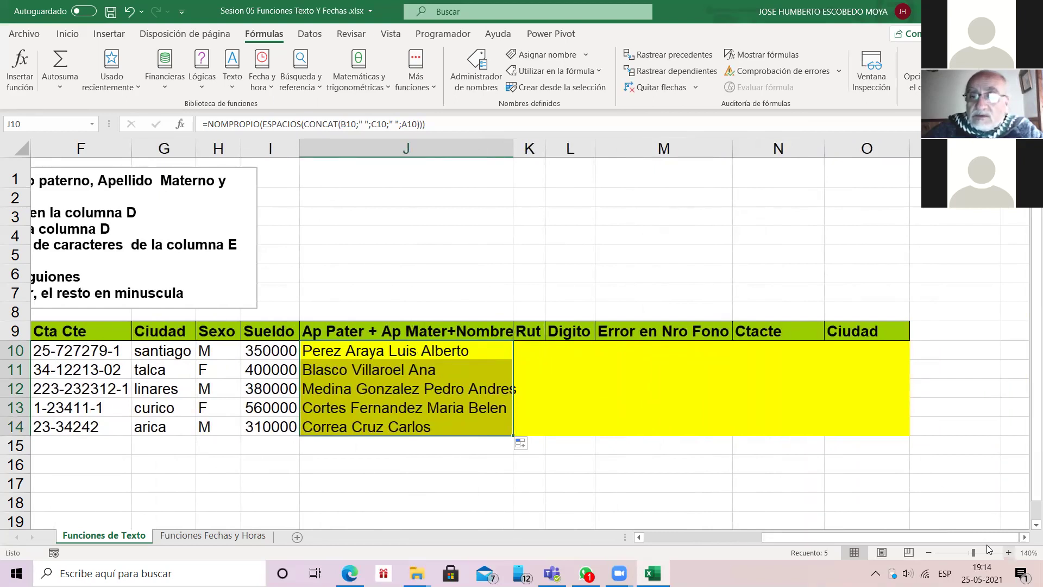
pyautogui.click(1008, 552)
pyautogui.click(1008, 552)
pyautogui.click(1008, 552)
pyautogui.click(1008, 553)
pyautogui.click(1008, 553)
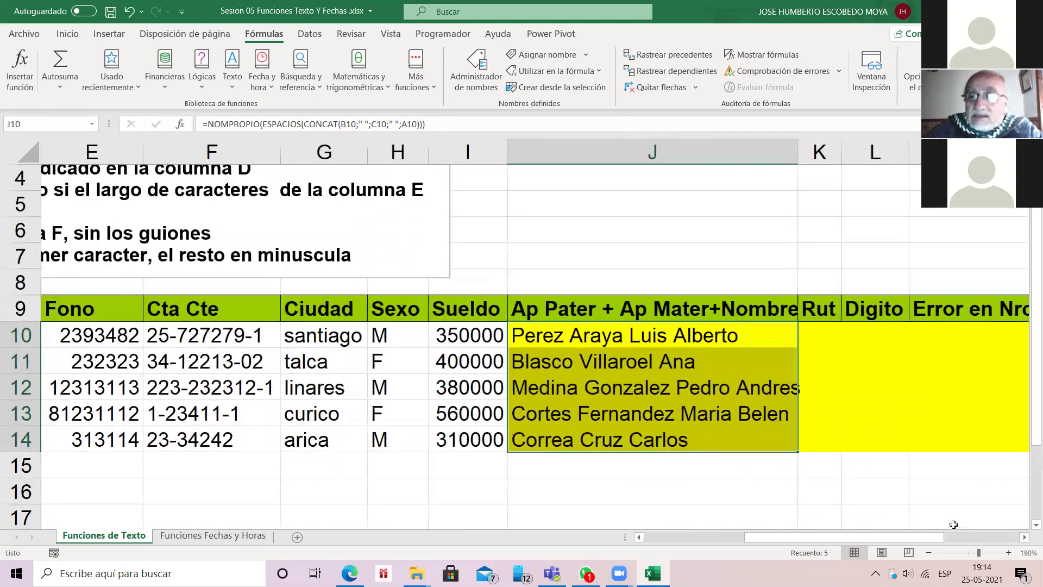
pyautogui.click(1024, 539)
pyautogui.click(1025, 539)
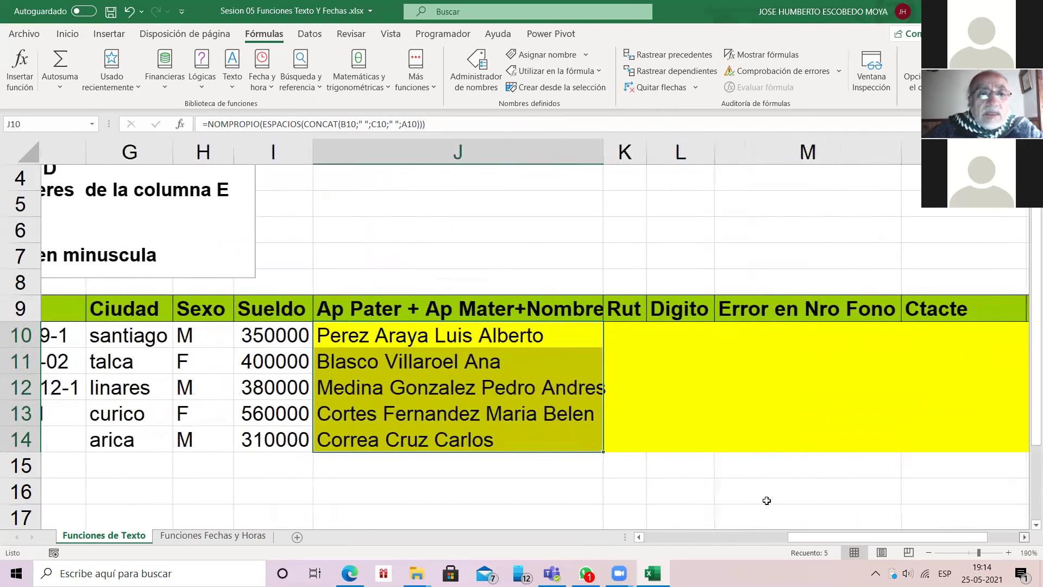
# Step: Check J10's formula without changing it, then select J10:O14
pyautogui.click(449, 335)
pyautogui.doubleClick(449, 335)
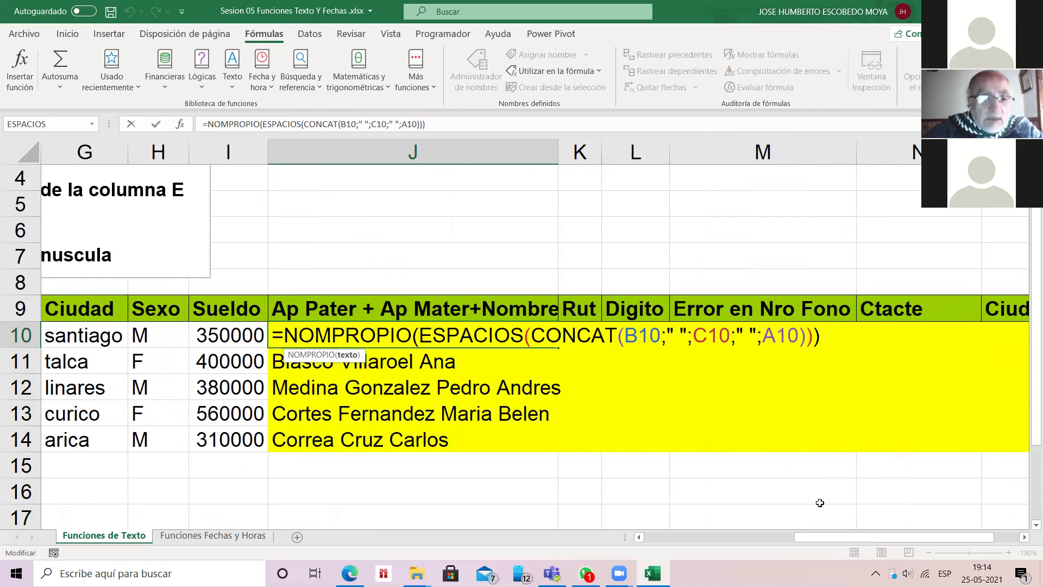
pyautogui.press('Escape')
pyautogui.hotkey('shift', 'Down')
pyautogui.hotkey('shift', 'Down')
pyautogui.hotkey('shift', 'Down')
pyautogui.hotkey('shift', 'Down')
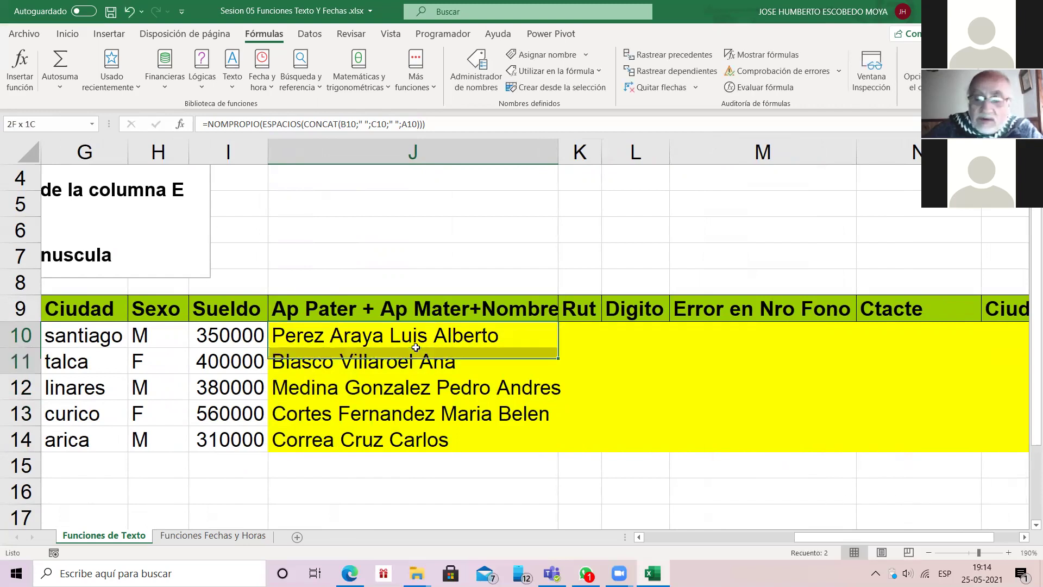
pyautogui.hotkey('shift', 'Right')
pyautogui.hotkey('shift', 'Right')
pyautogui.hotkey('shift', 'Right')
pyautogui.hotkey('shift', 'Right')
pyautogui.hotkey('shift', 'Right')
pyautogui.hotkey('shift', 'Right')
pyautogui.hotkey('shift', 'Right')
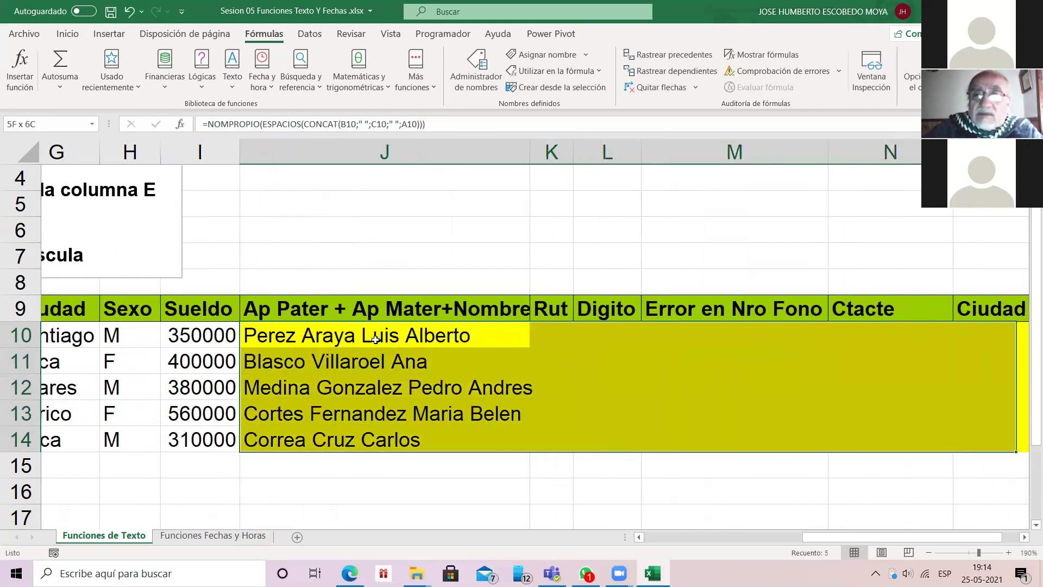
pyautogui.hotkey('shift', 'Left')
pyautogui.hotkey('shift', 'Left')
pyautogui.hotkey('shift', 'Left')
pyautogui.hotkey('shift', 'Right')
# Step: Apply Sin relleno to J10:O14 to clear the olive fill colour
pyautogui.click(65, 33)
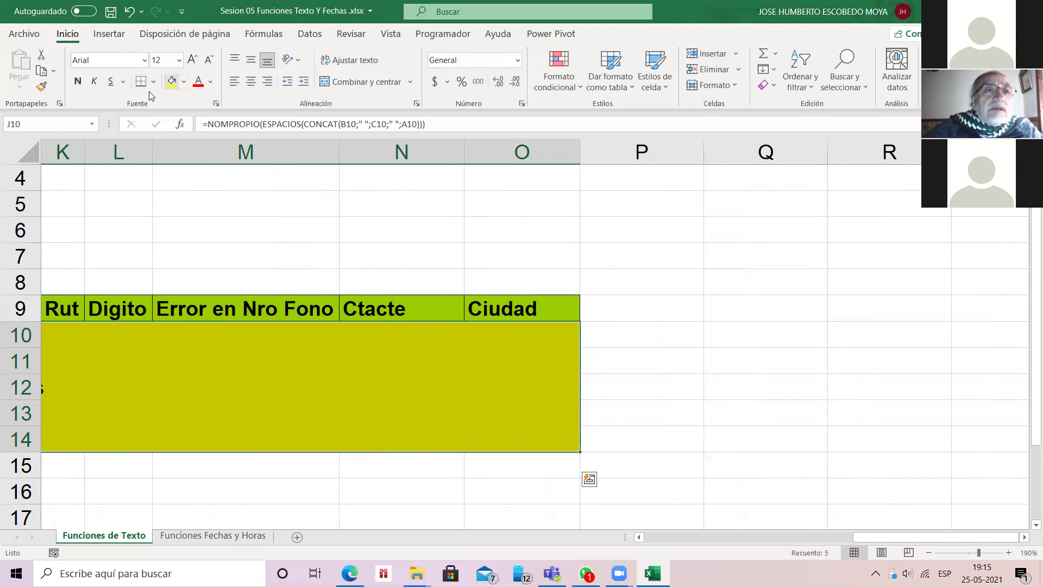
pyautogui.click(184, 82)
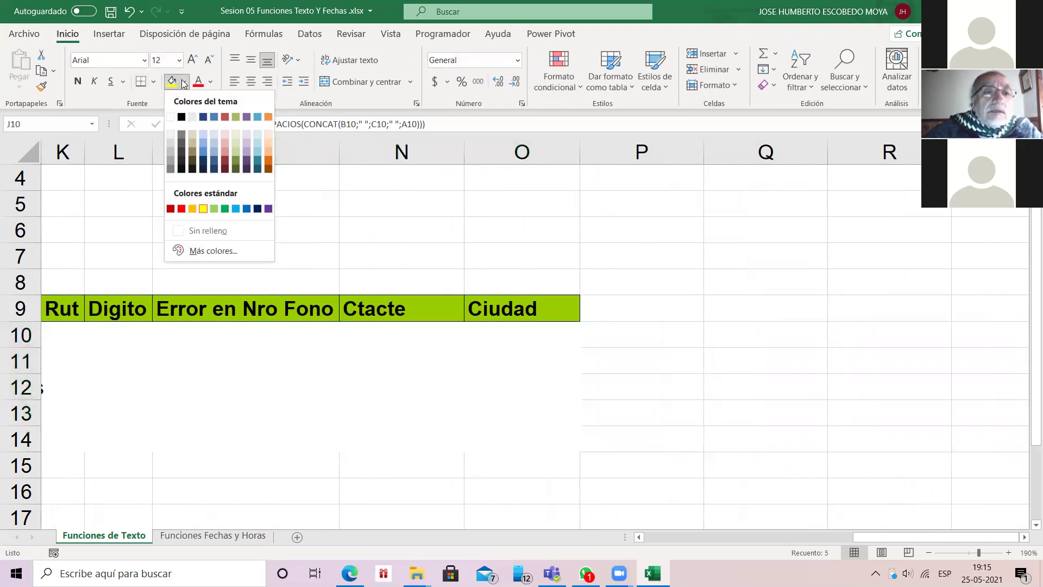
pyautogui.click(183, 82)
pyautogui.click(184, 82)
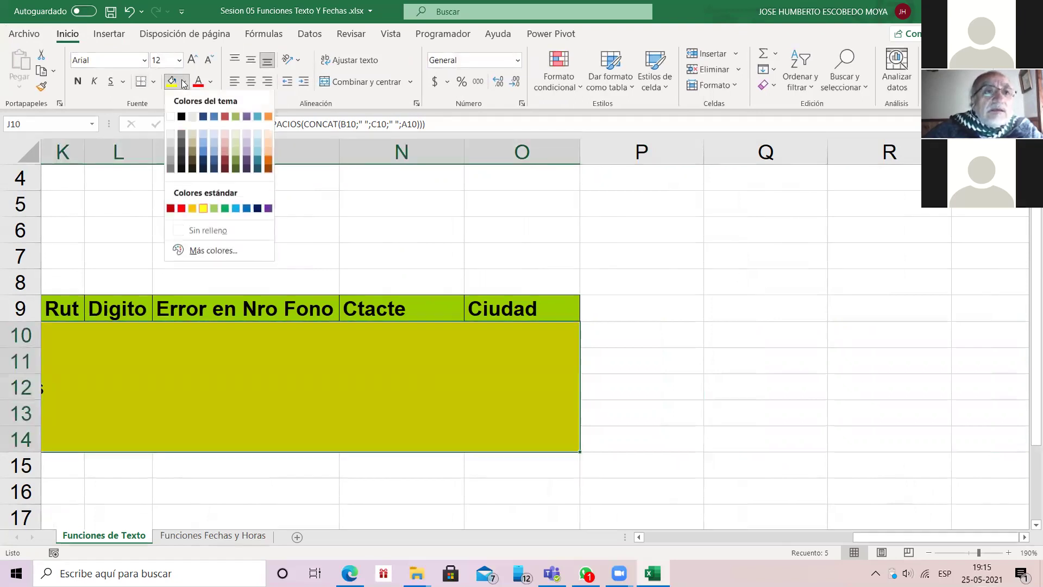
pyautogui.click(183, 83)
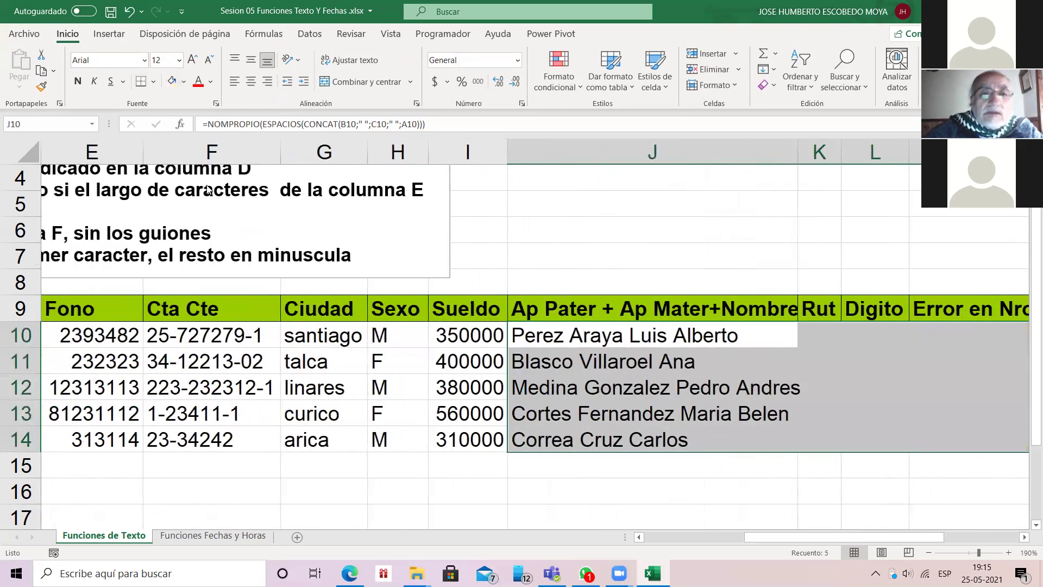
# Step: Inspect J10's =NOMPROPIO(ESPACIOS(CONCAT(B10;" ";C10;" ";A10))) formula, stepping through its nested functions
pyautogui.doubleClick(581, 335)
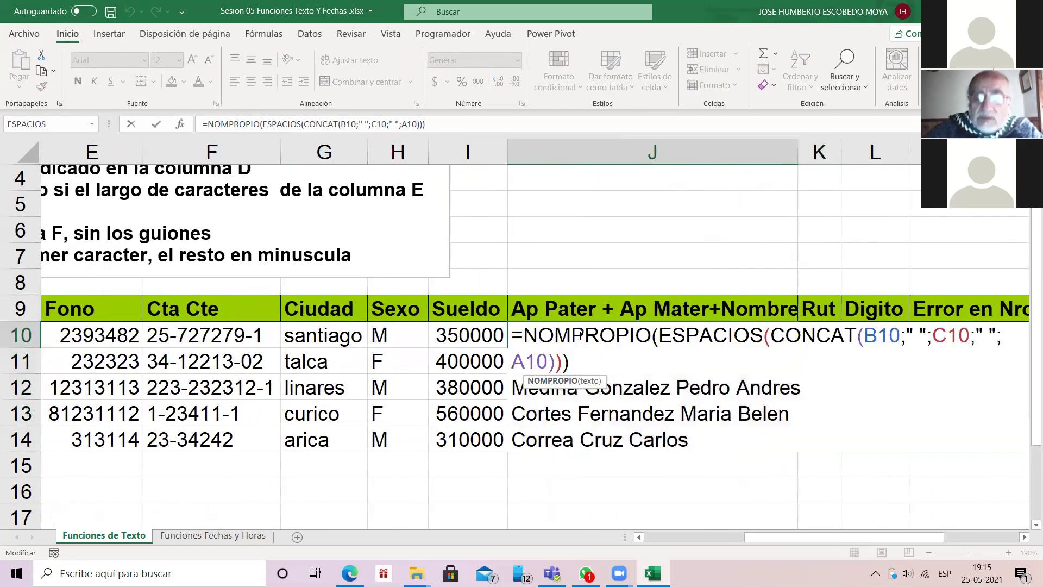
pyautogui.press('Right')
pyautogui.press('Right')
pyautogui.press('Right')
pyautogui.press('Right')
pyautogui.press('Right')
pyautogui.press('Right')
pyautogui.press('Right')
pyautogui.press('Right')
pyautogui.press('Right')
pyautogui.press('Right')
pyautogui.press('Right')
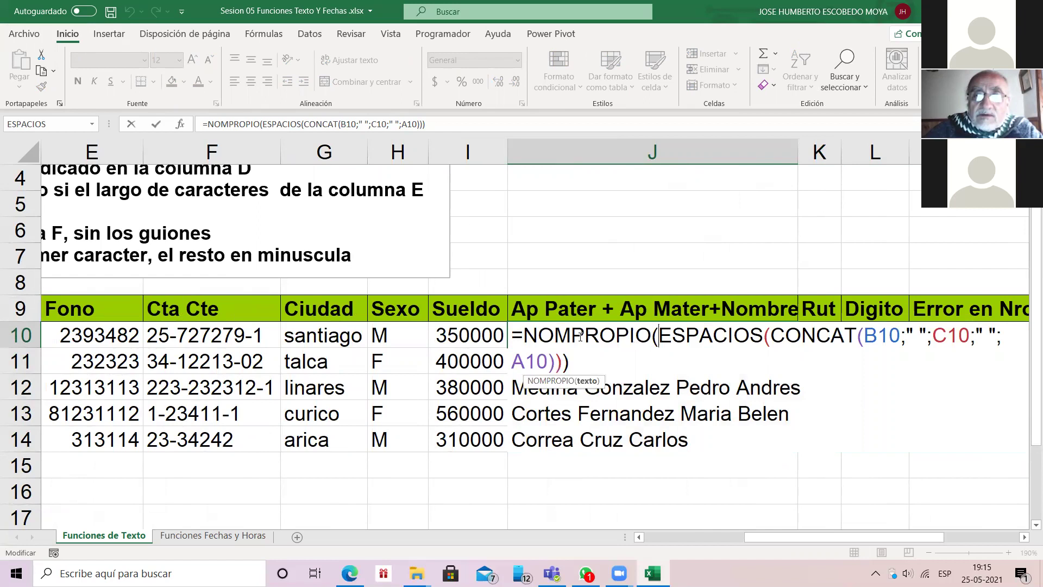
pyautogui.press('Right')
pyautogui.press('Right')
pyautogui.press('Right')
pyautogui.press('Right')
pyautogui.press('Right')
pyautogui.press('Right')
pyautogui.press('Right')
pyautogui.press('Right')
pyautogui.press('Right')
pyautogui.press('Right')
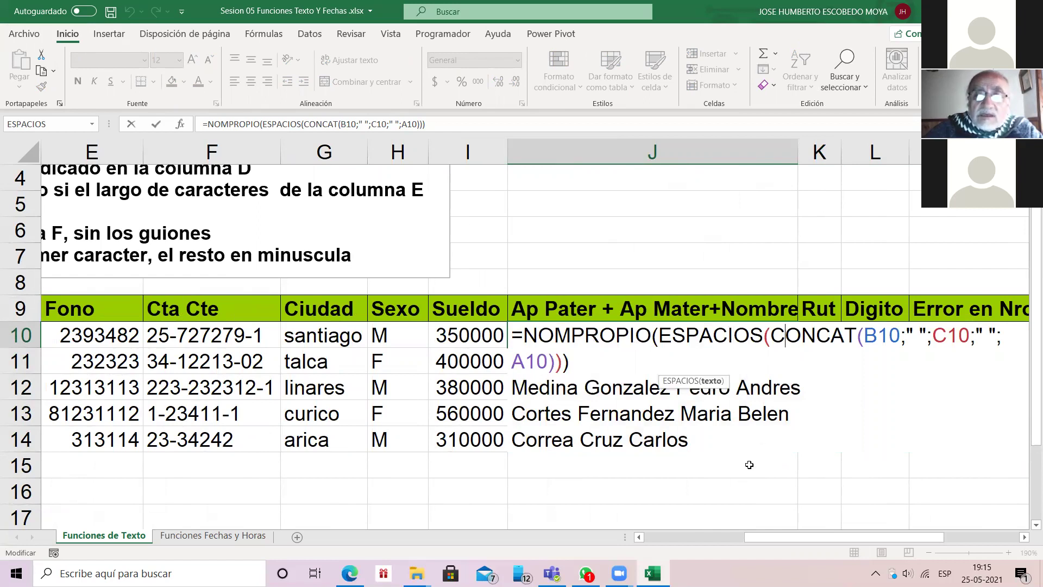
pyautogui.press('Escape')
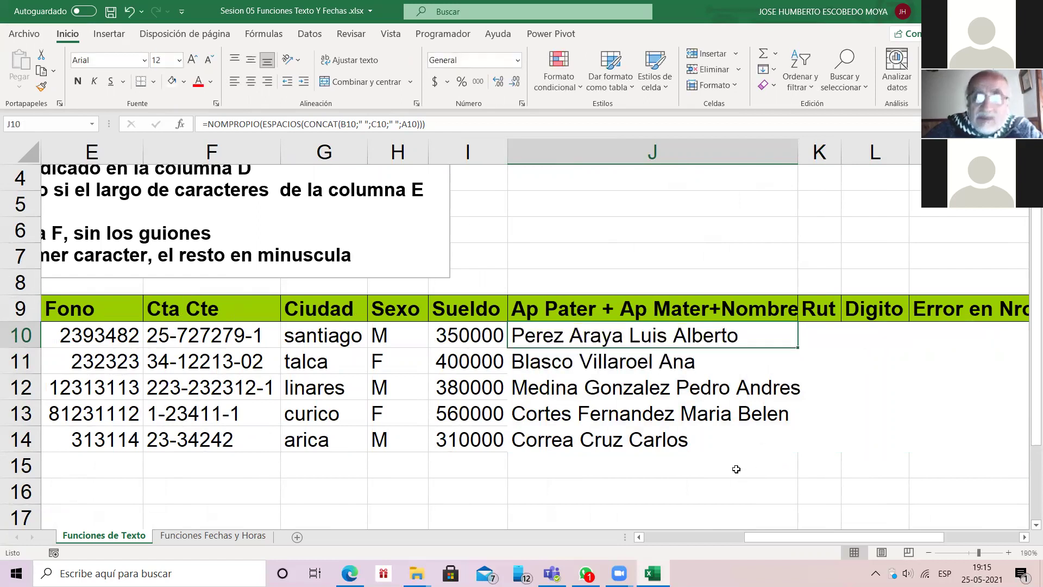
pyautogui.press('Right')
pyautogui.press('Right')
pyautogui.press('Right')
pyautogui.press('Right')
pyautogui.press('Left')
pyautogui.press('Left')
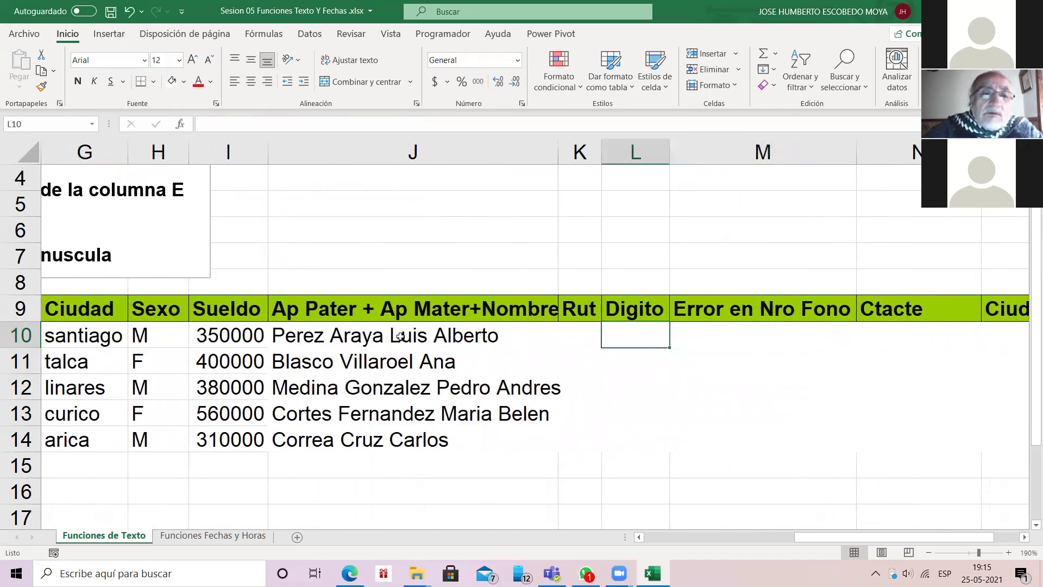
pyautogui.doubleClick(396, 334)
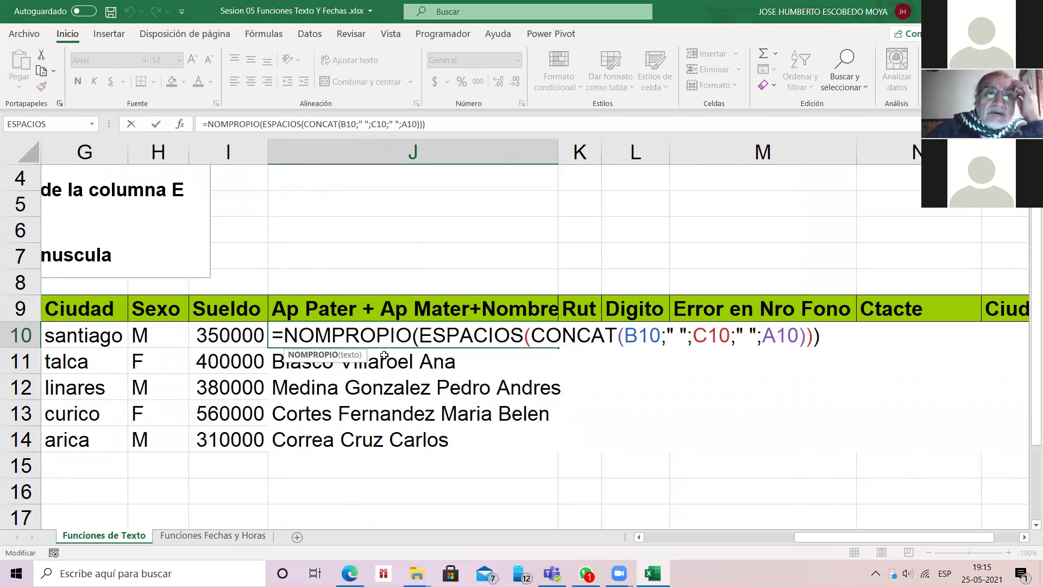
# Step: Type the heading FUNCIONES ANIDADAS into cell J6, fixing a typo along the way
pyautogui.click(413, 229)
pyautogui.write('F')
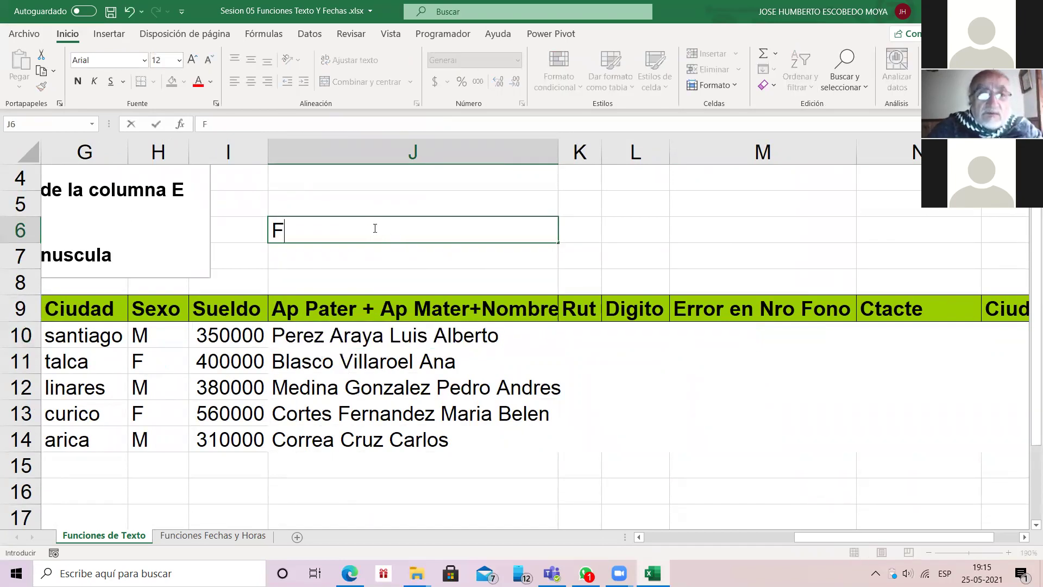
pyautogui.write('UNCIONES ')
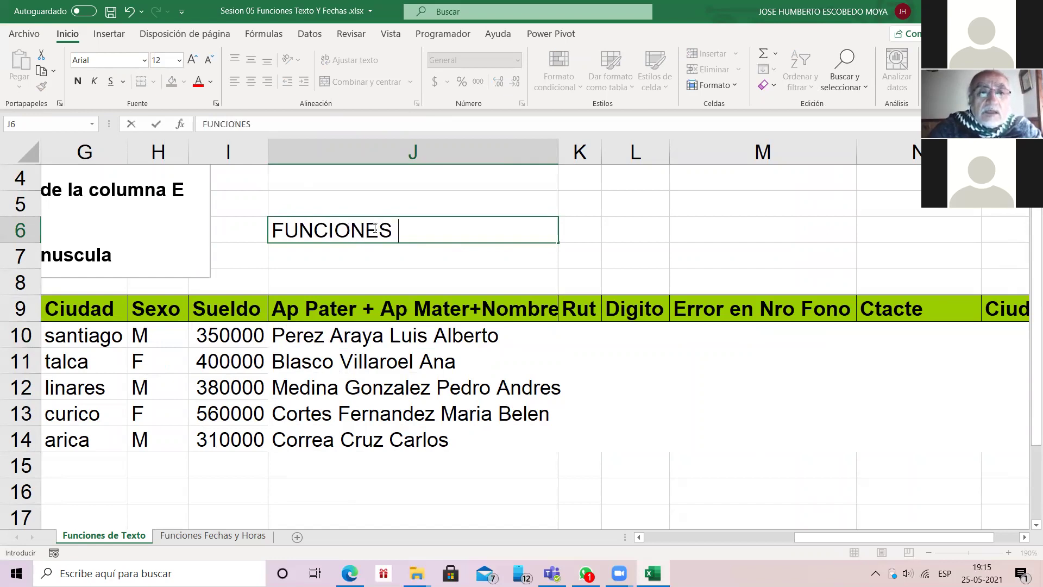
pyautogui.write('AN')
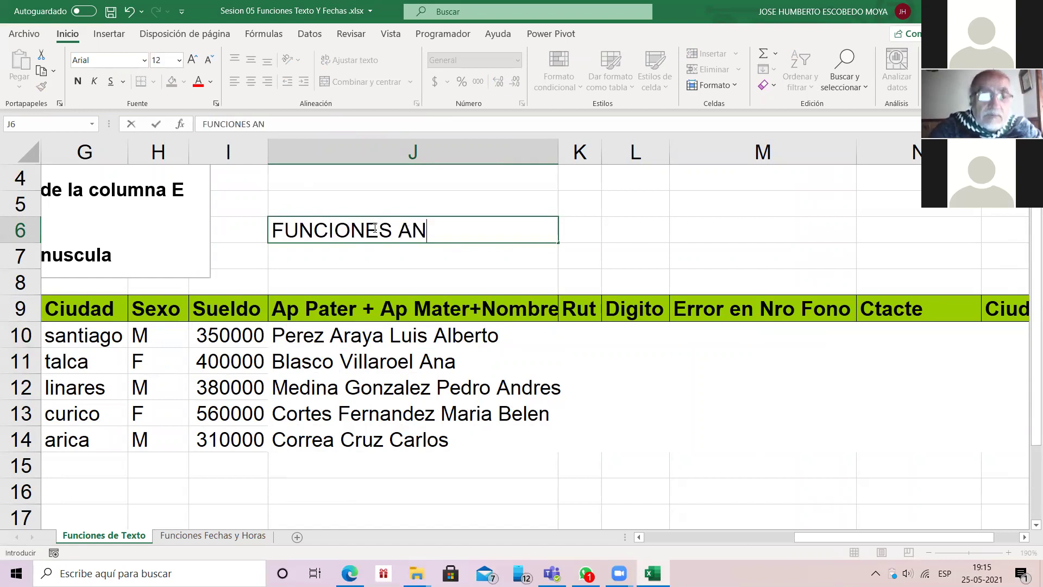
pyautogui.write('IA')
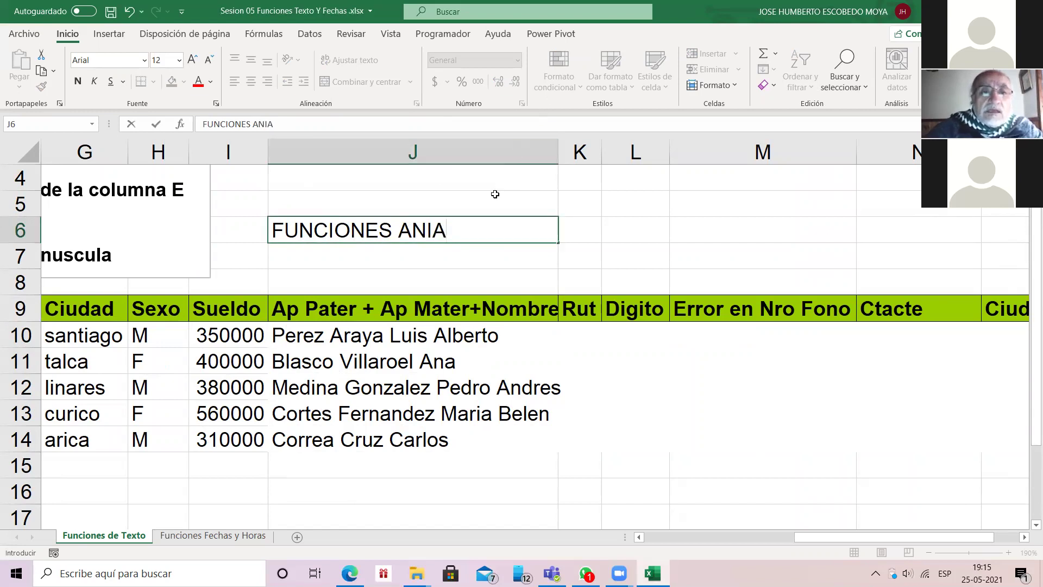
pyautogui.press('BackSpace')
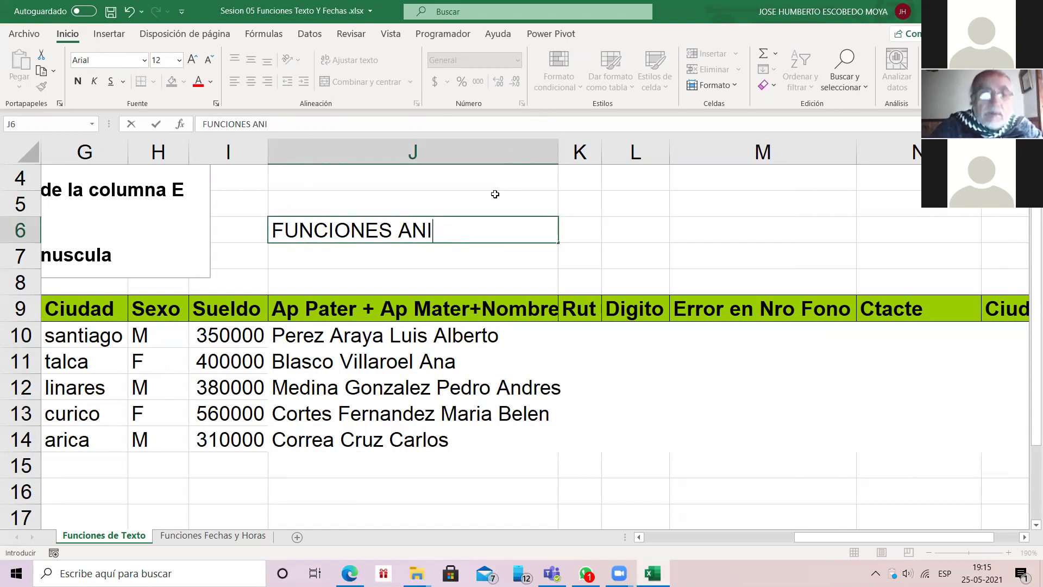
pyautogui.write('DADAS')
pyautogui.press('Return')
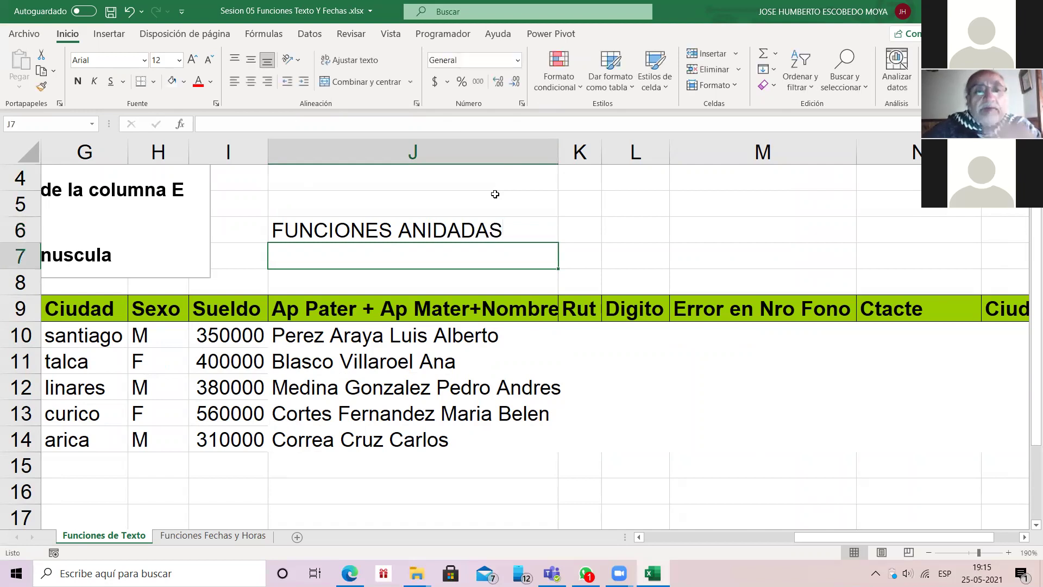
pyautogui.press('Up')
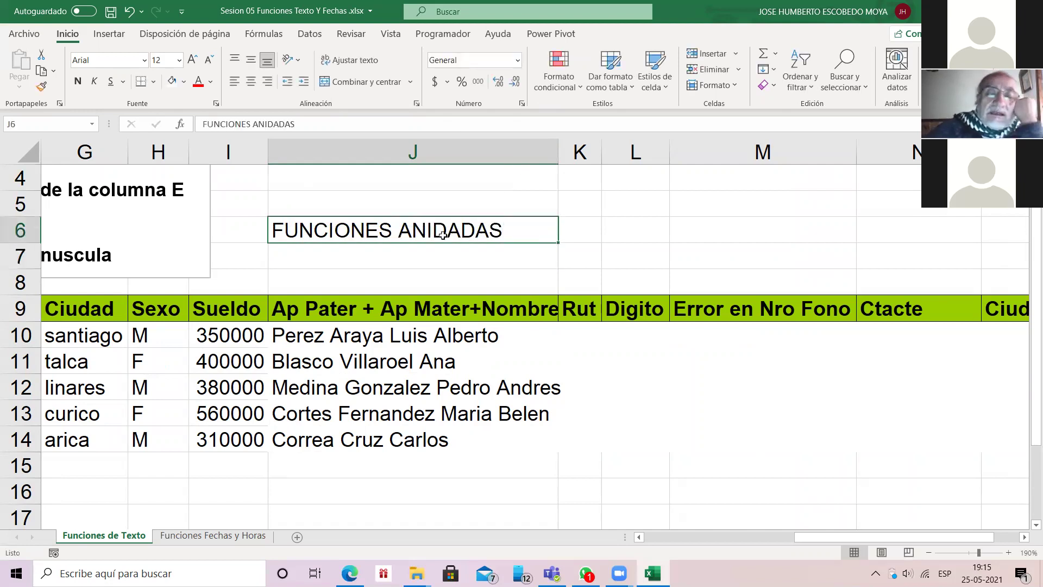
pyautogui.click(470, 336)
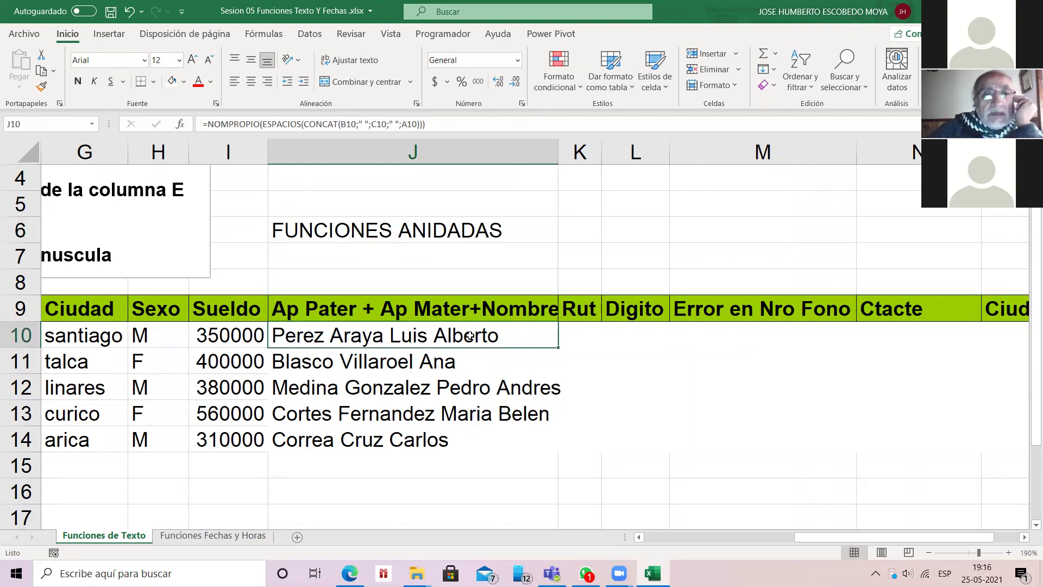
pyautogui.doubleClick(470, 336)
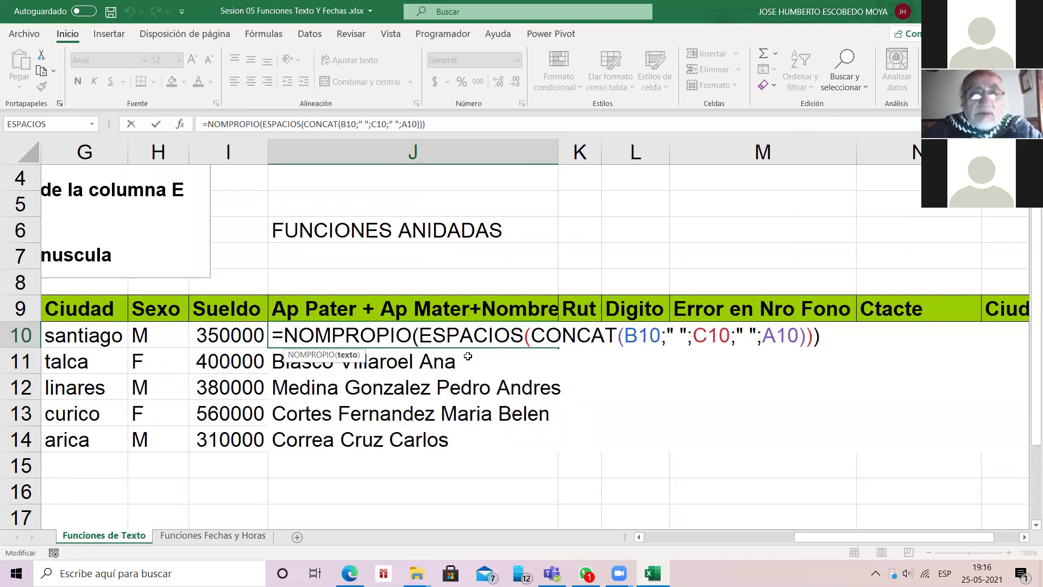
pyautogui.hotkey('ctrl', 'Return')
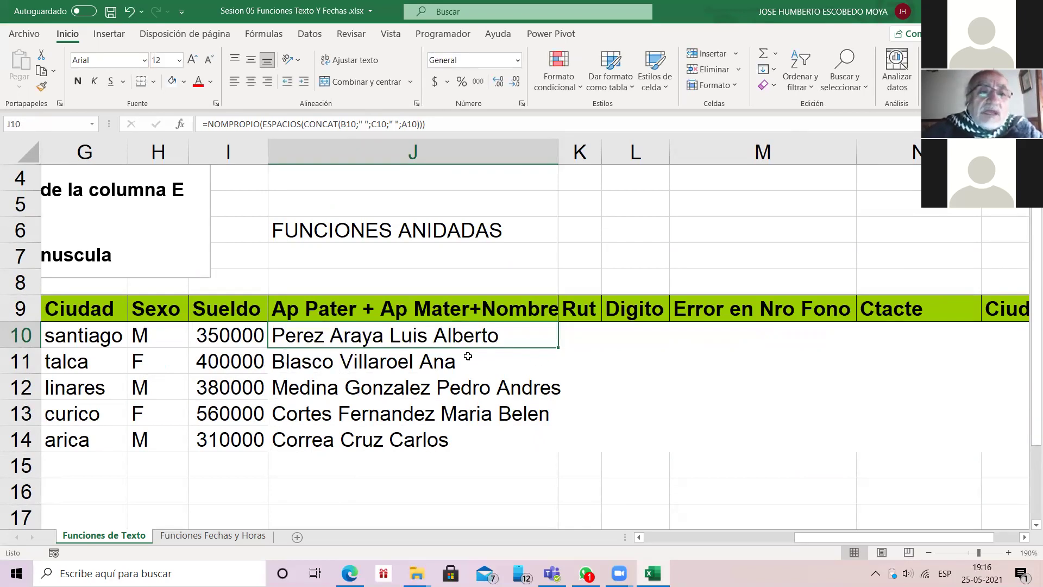
# Step: Insert four blank columns J–M with Insertar, then return to the first name in A10
pyautogui.click(369, 143)
pyautogui.rightClick(369, 144)
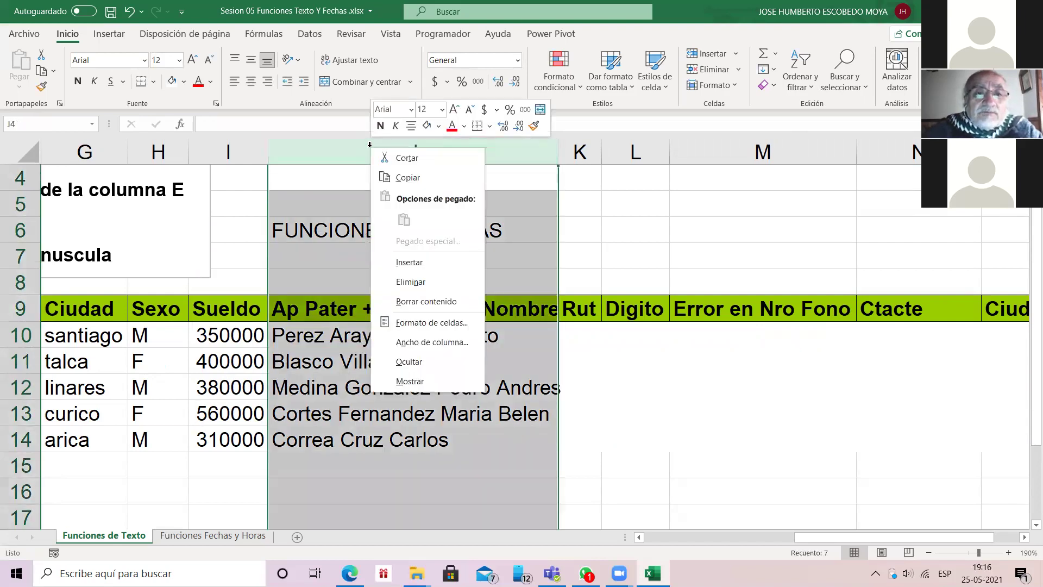
pyautogui.click(405, 262)
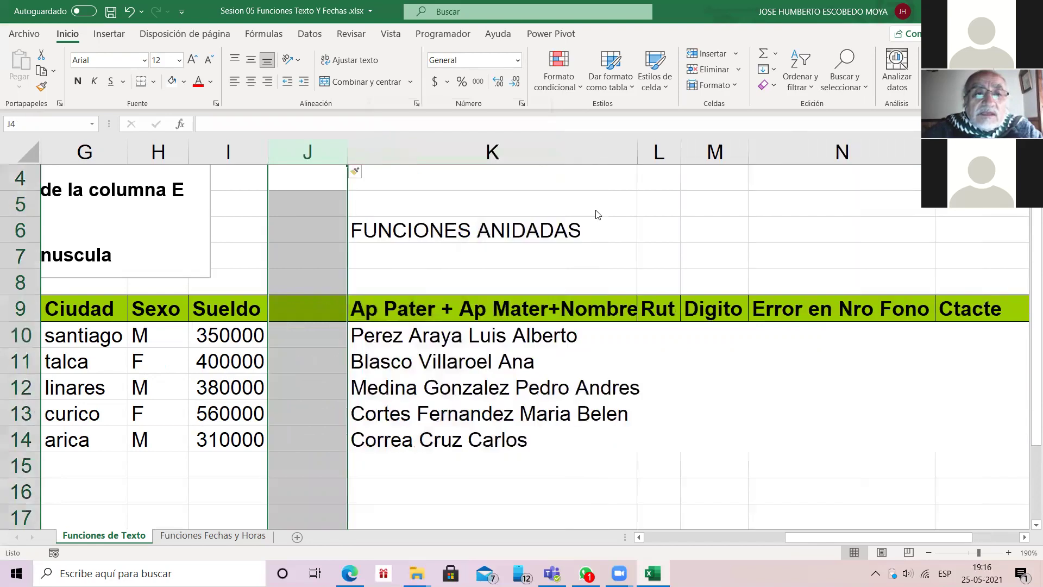
pyautogui.hotkey('shift', 'F10')
pyautogui.click(400, 257)
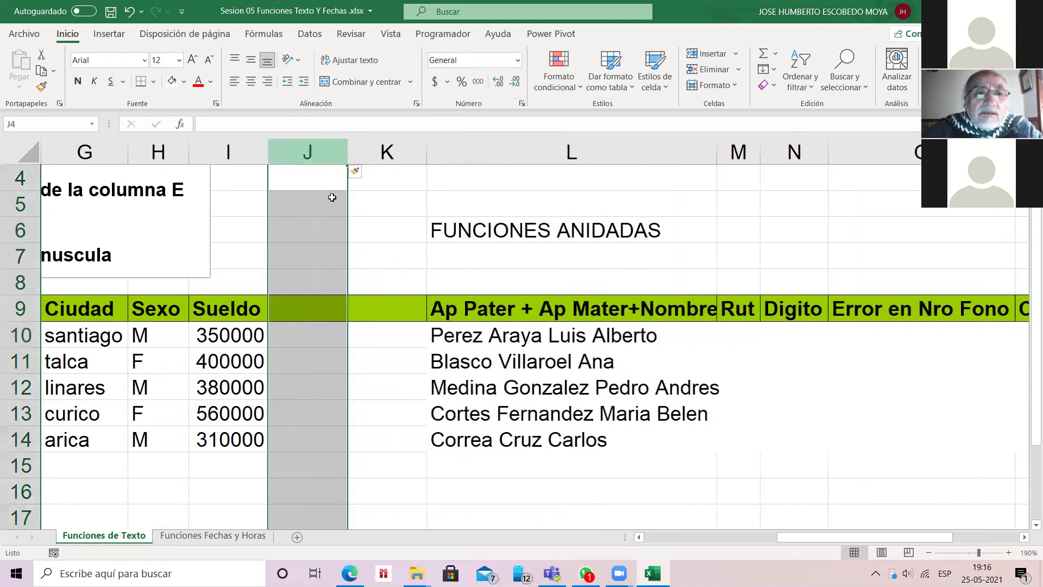
pyautogui.hotkey('shift', 'F10')
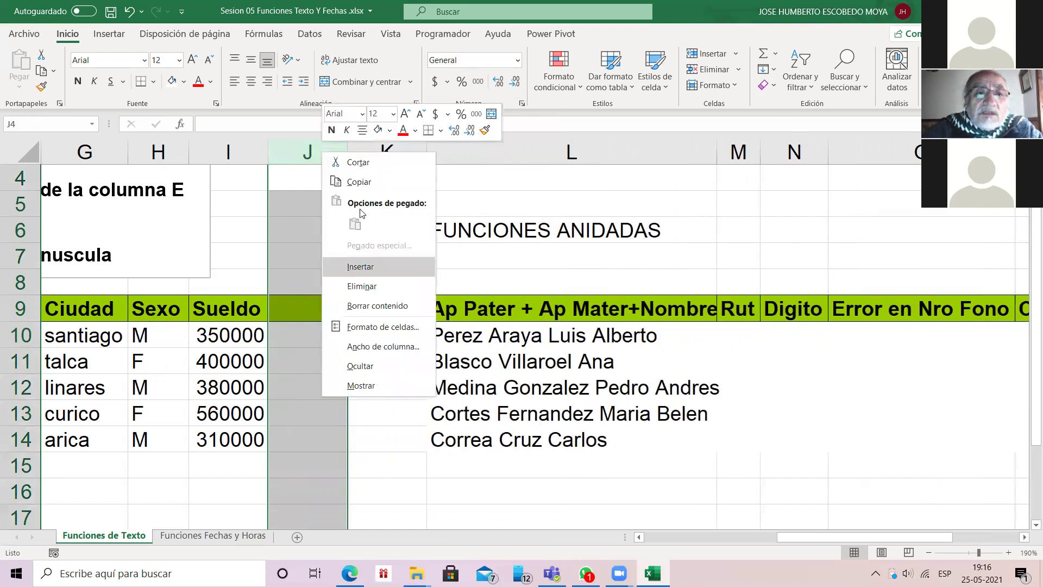
pyautogui.click(360, 266)
pyautogui.hotkey('shift', 'F10')
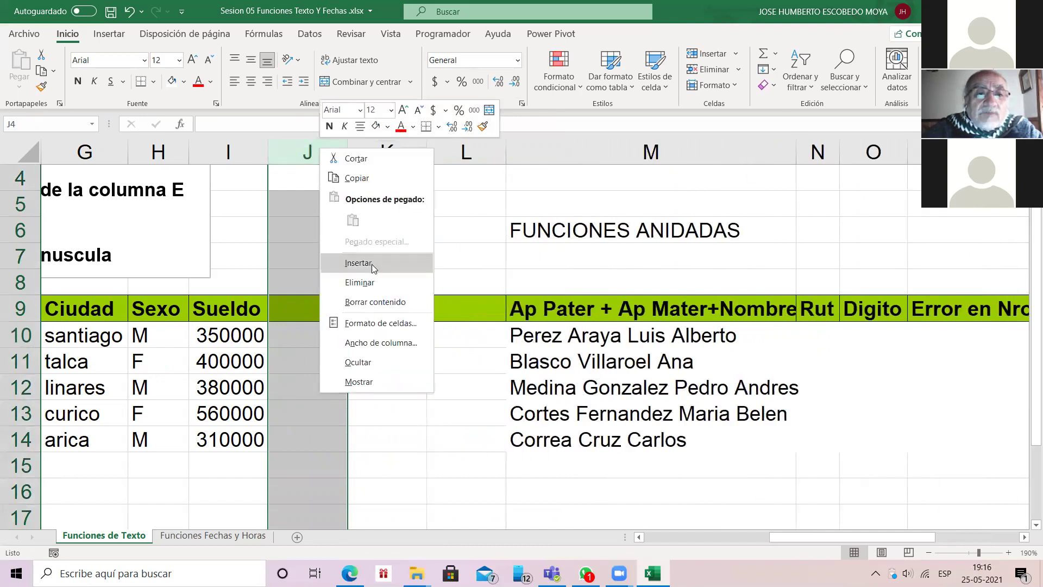
pyautogui.click(372, 265)
pyautogui.press('Down')
pyautogui.press('Down')
pyautogui.press('Down')
pyautogui.press('Down')
pyautogui.press('Down')
pyautogui.press('Down')
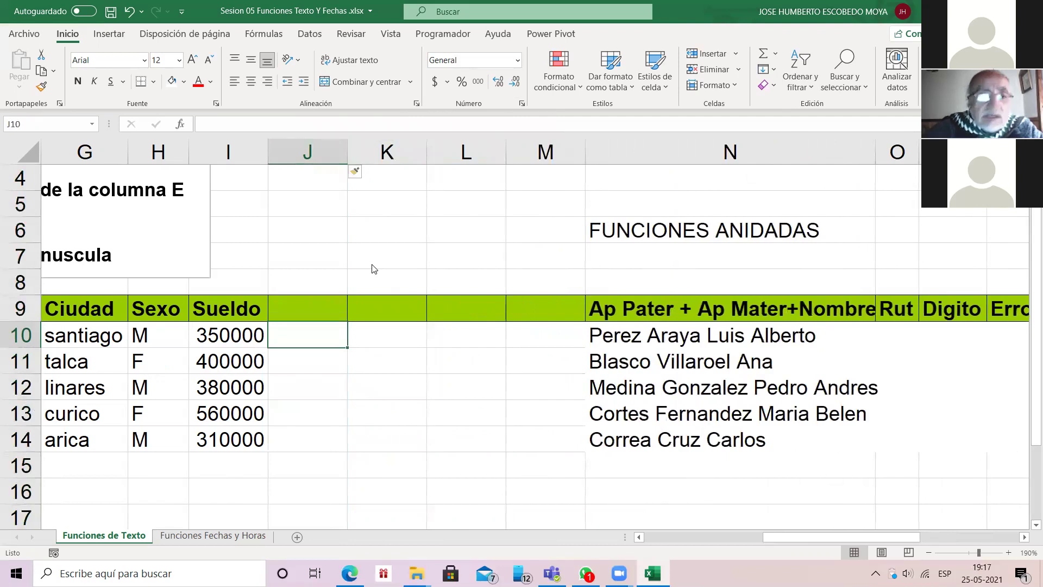
pyautogui.press('Left')
pyautogui.press('Left')
pyautogui.press('Left')
pyautogui.press('Left')
pyautogui.press('Left')
pyautogui.press('Left')
pyautogui.press('Left')
pyautogui.press('Right')
pyautogui.press('Left')
pyautogui.press('Left')
pyautogui.press('Left')
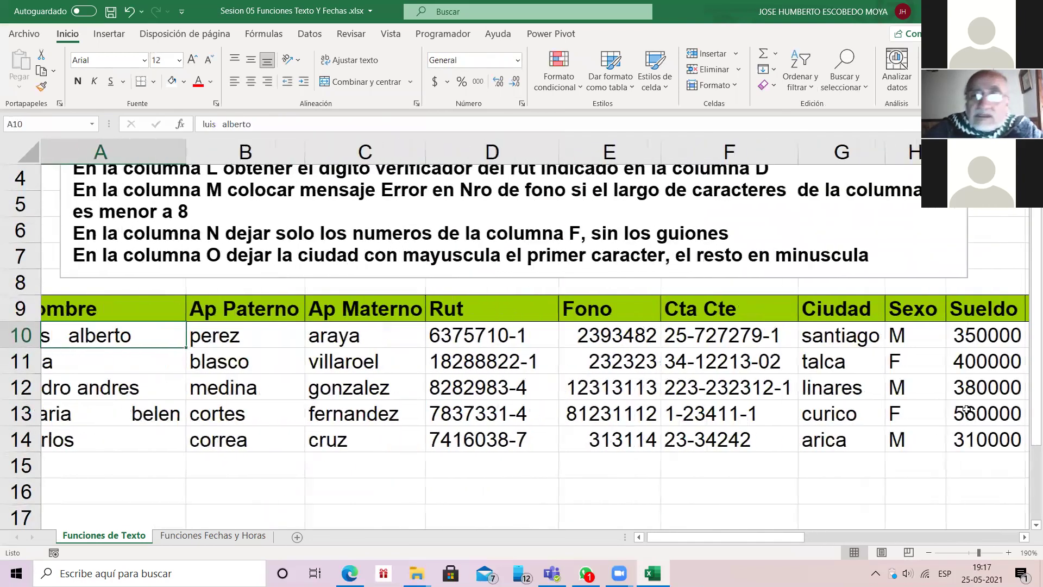
# Step: Zoom out and start a CONCAT formula in J10 with B10 as the first text
pyautogui.click(928, 552)
pyautogui.click(928, 552)
pyautogui.click(928, 552)
pyautogui.click(928, 552)
pyautogui.hotkey('ctrl', 'Right')
pyautogui.press('Right')
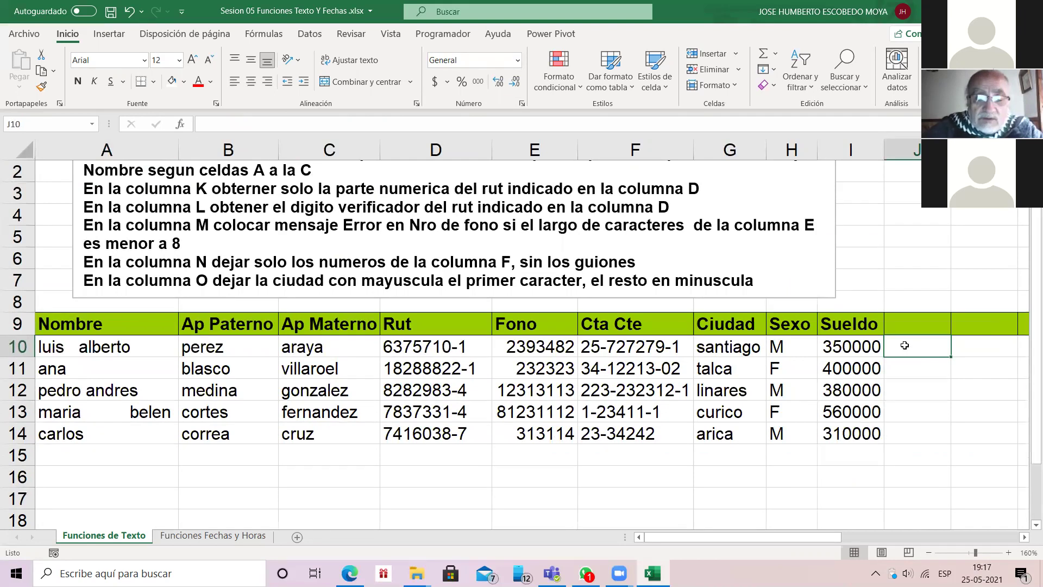
pyautogui.write('=')
pyautogui.hotkey('shift', 'F3')
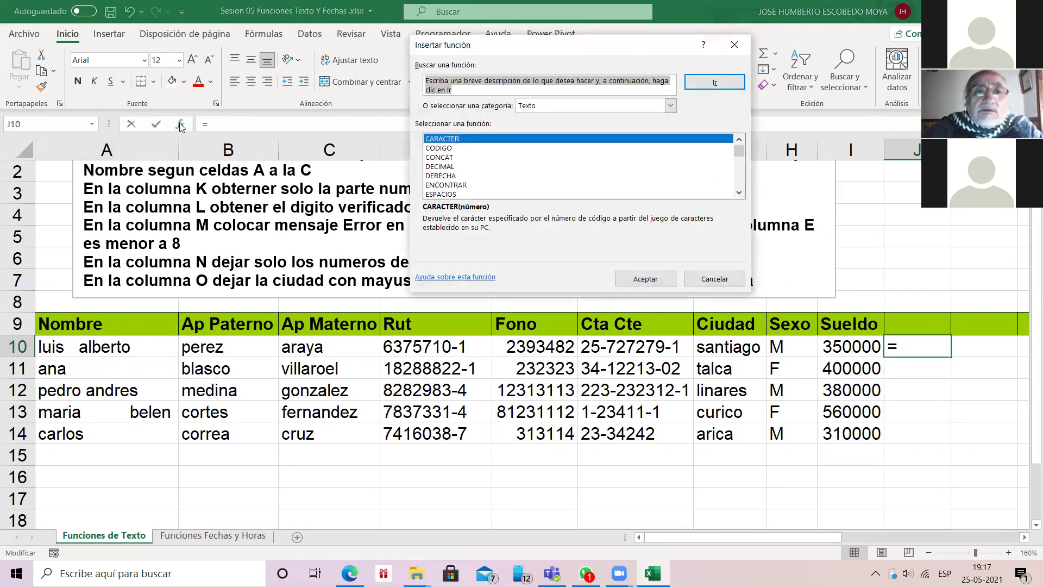
pyautogui.doubleClick(442, 157)
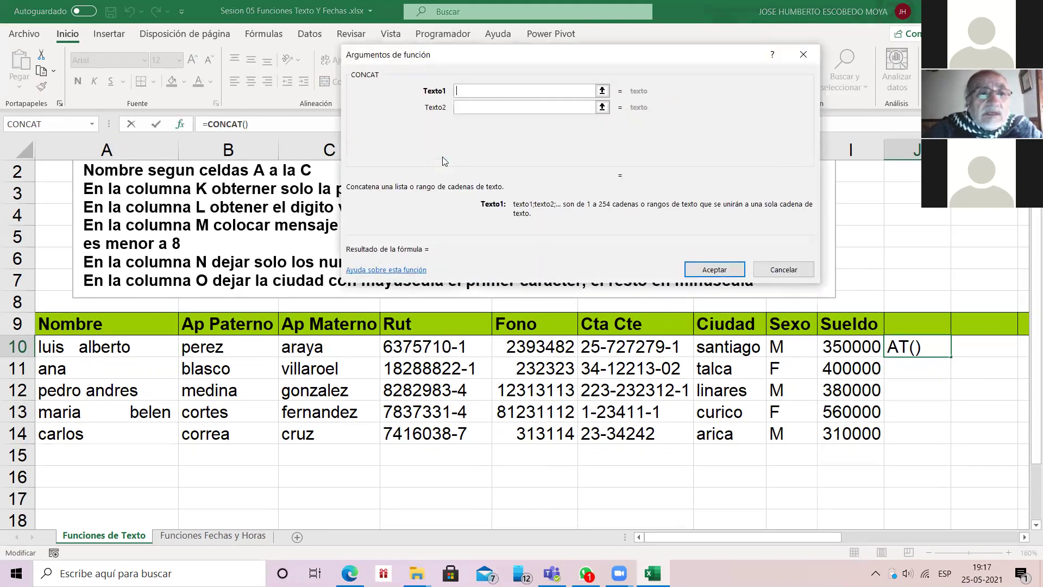
pyautogui.write('B10')
pyautogui.press('Tab')
# Step: Add space, C10, space and A10 to complete =CONCAT(B10;" ";C10;" ";A10)
pyautogui.write('" ')
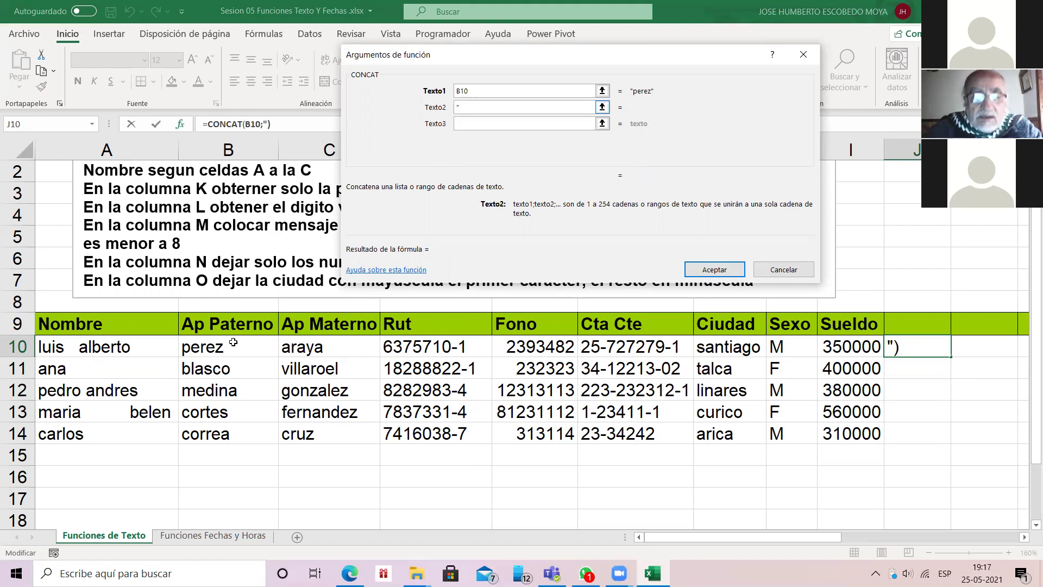
pyautogui.write('"')
pyautogui.press('Tab')
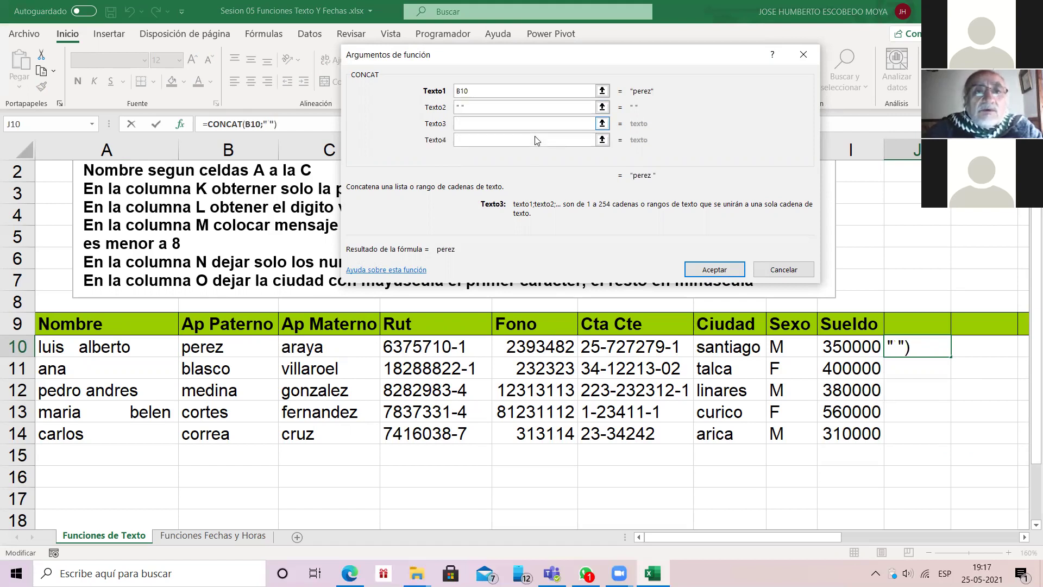
pyautogui.write('C10')
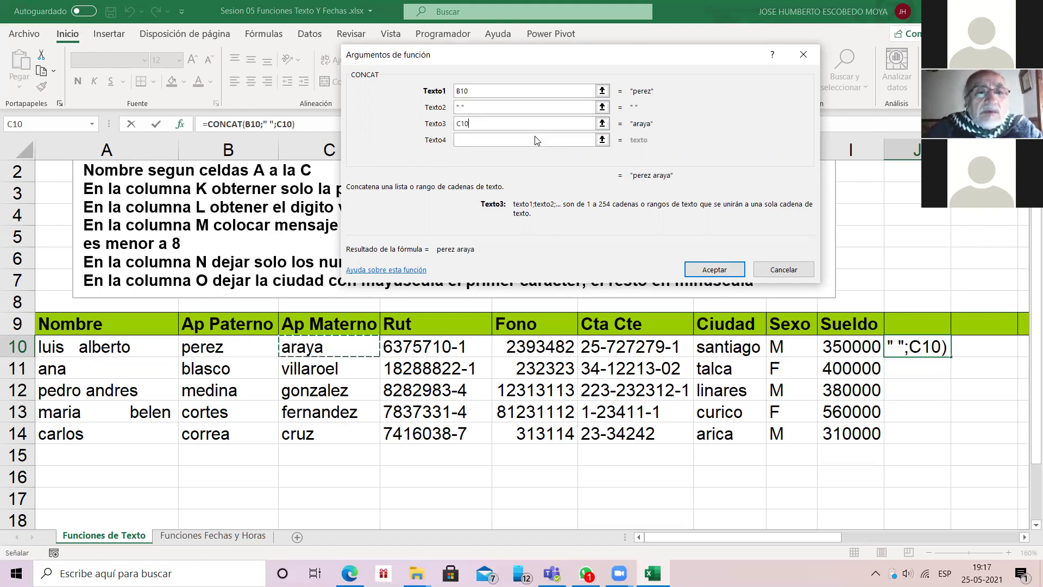
pyautogui.click(535, 140)
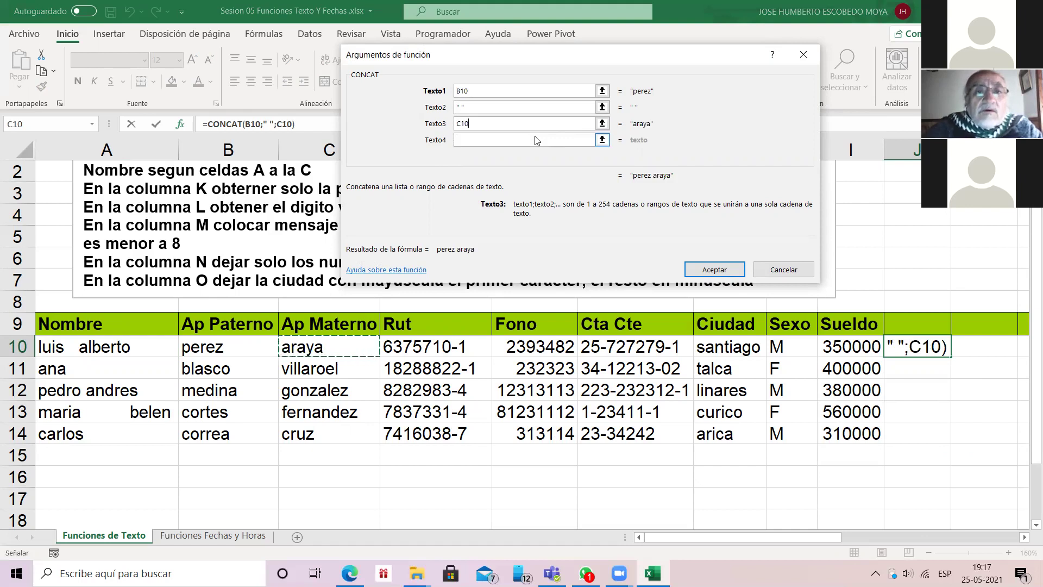
pyautogui.write('" "')
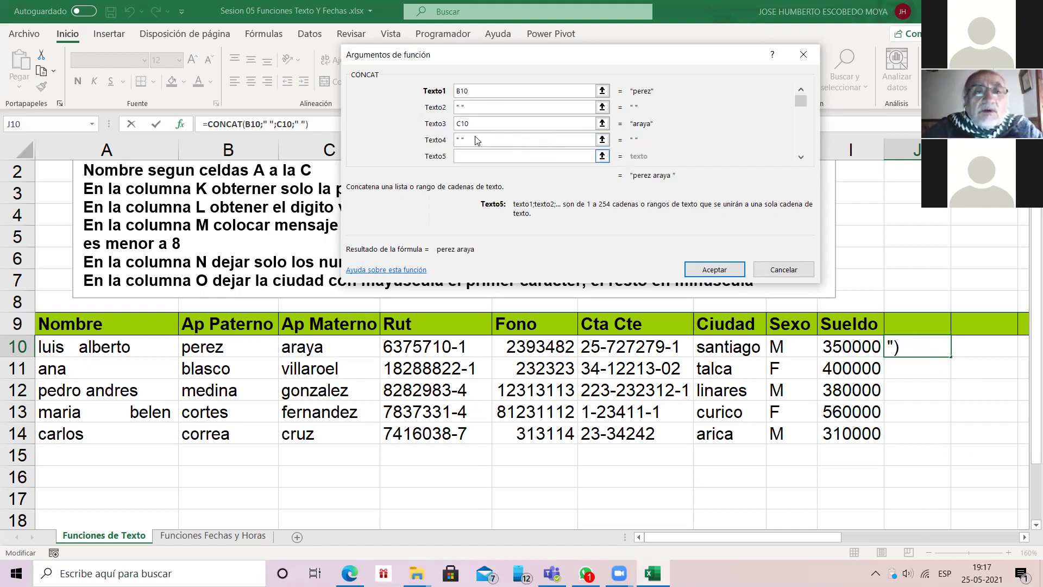
pyautogui.press('Tab')
pyautogui.write('A10')
pyautogui.press('Return')
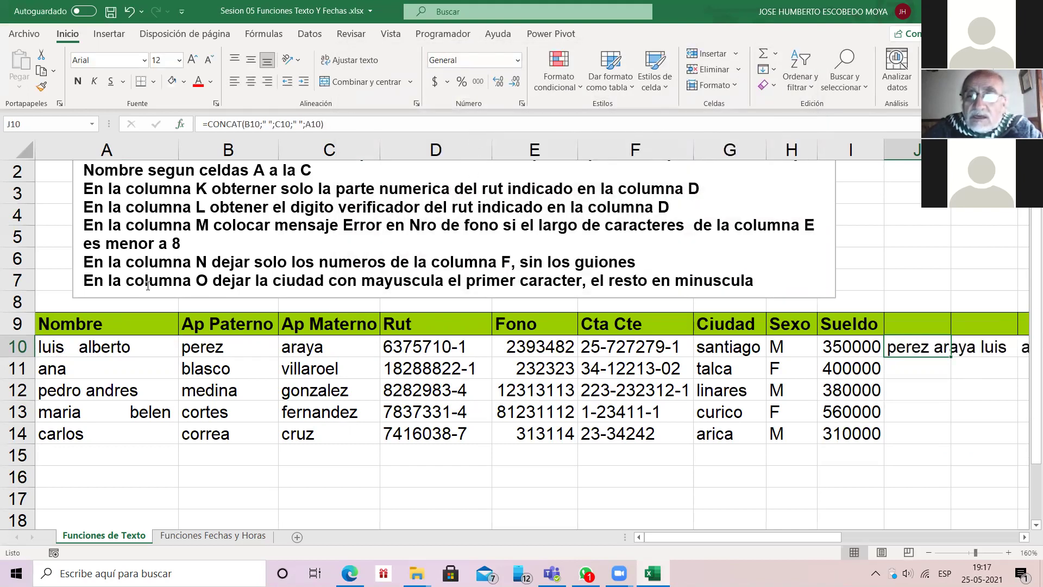
# Step: Fill the CONCAT formula down from J10 to J14
pyautogui.hscroll(3, 428, 316)
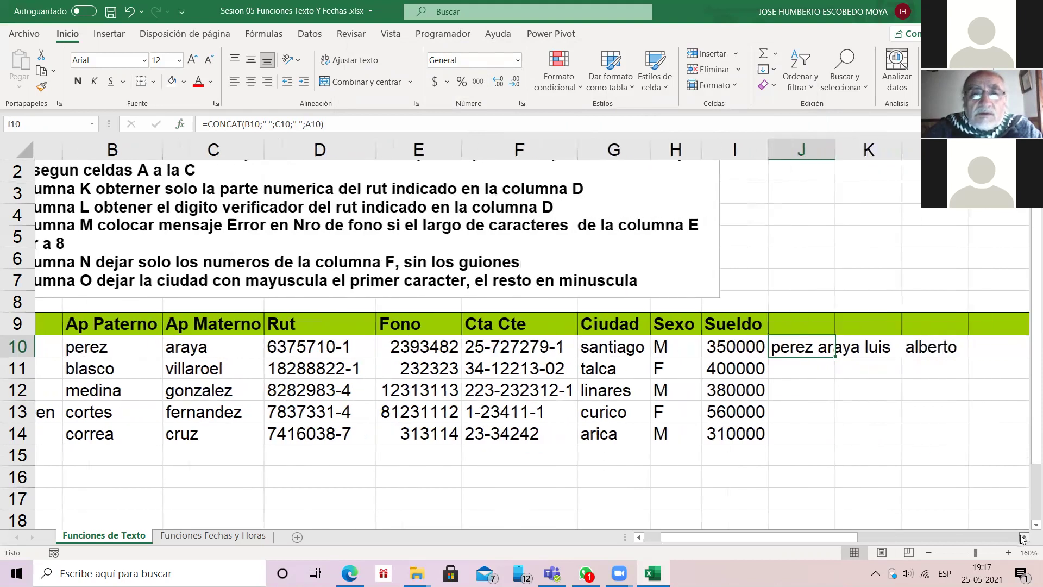
pyautogui.click(557, 329)
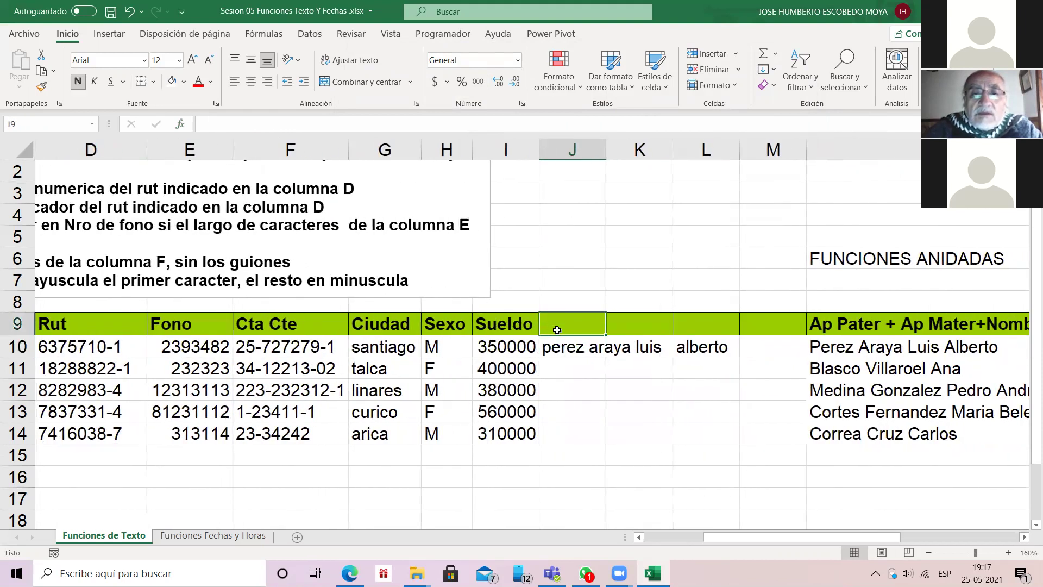
pyautogui.press('Down')
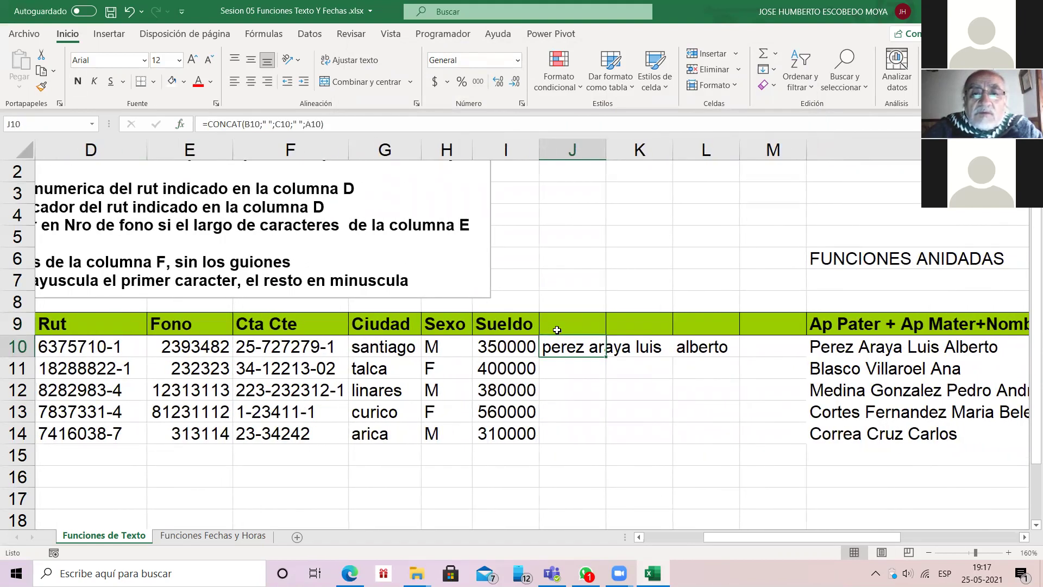
pyautogui.doubleClick(605, 357)
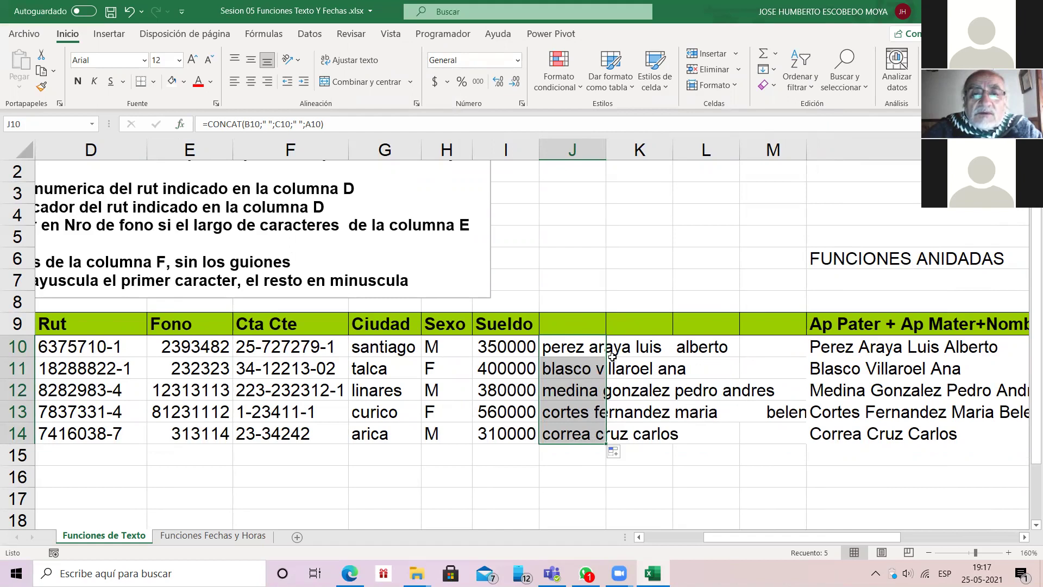
pyautogui.click(610, 352)
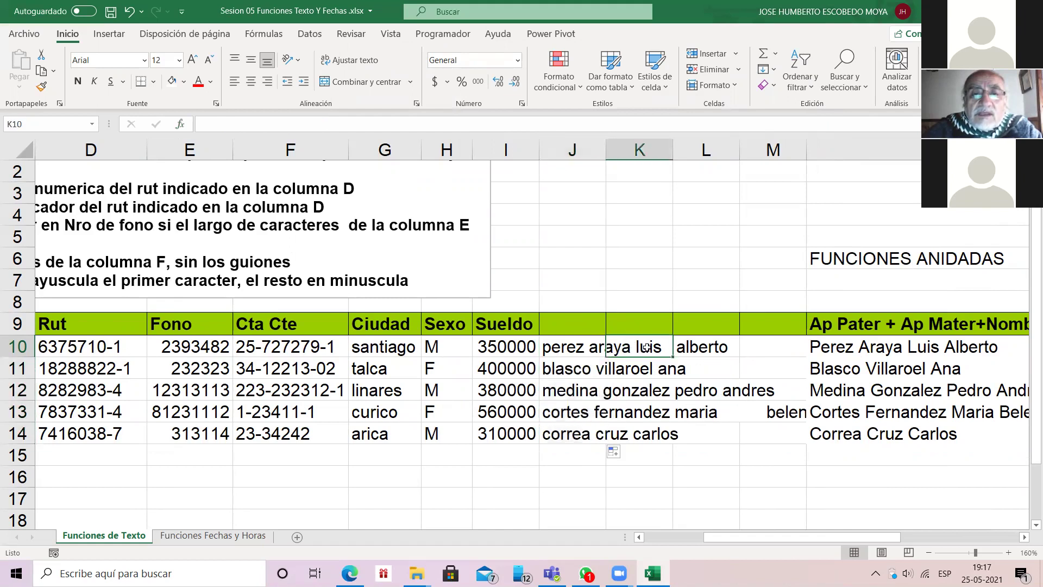
# Step: Autofit column J and fill K10:K14 with =ESPACIOS(J10)
pyautogui.doubleClick(606, 149)
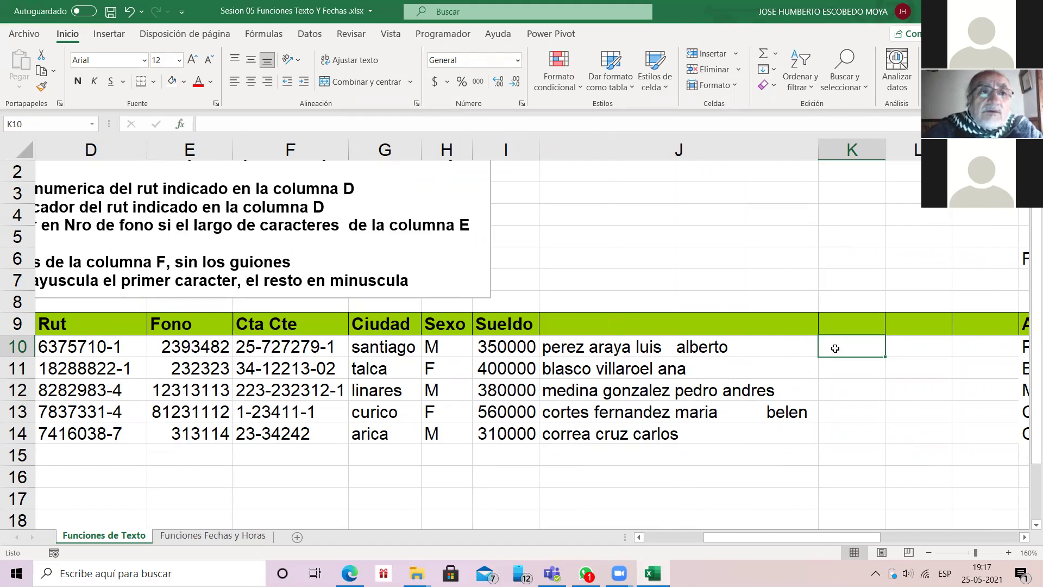
pyautogui.hotkey('shift', 'F3')
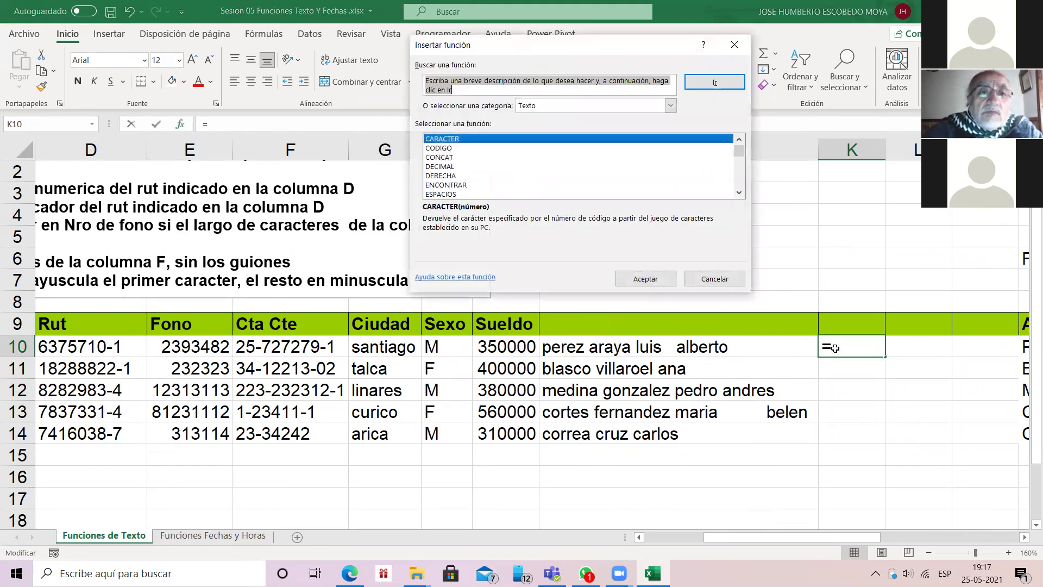
pyautogui.click(441, 194)
pyautogui.click(646, 278)
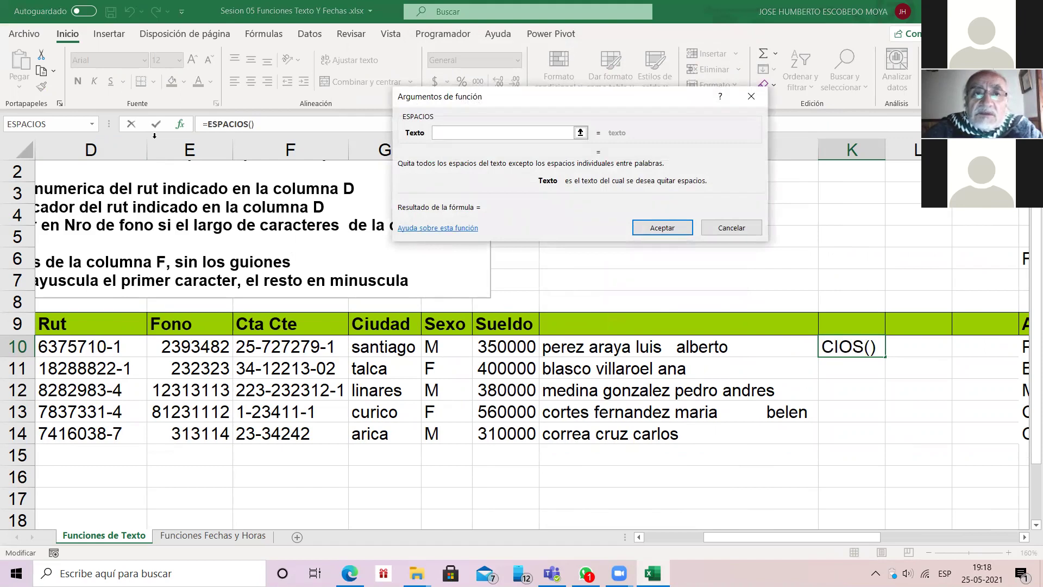
pyautogui.write('J10')
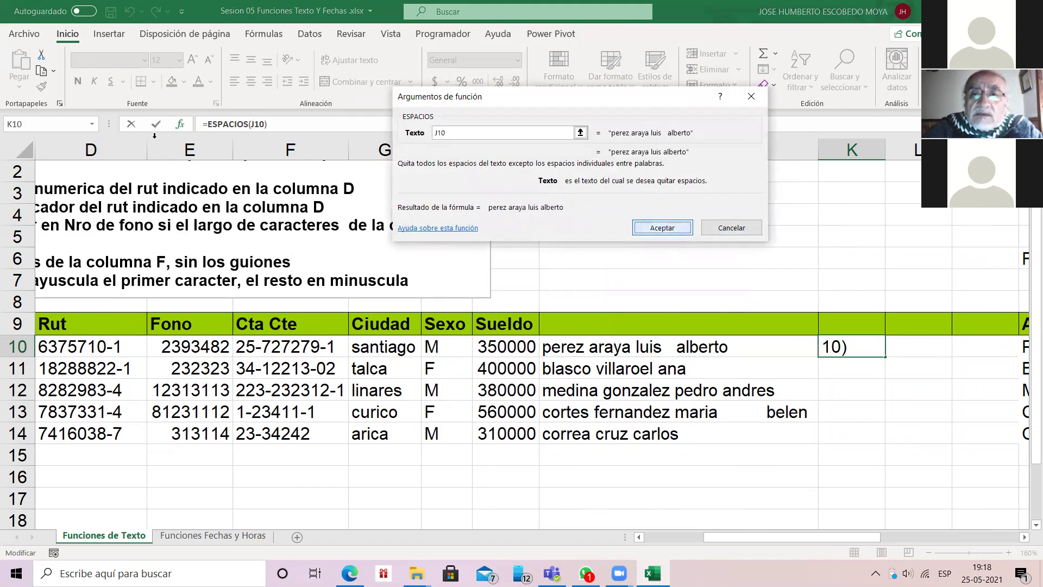
pyautogui.press('Return')
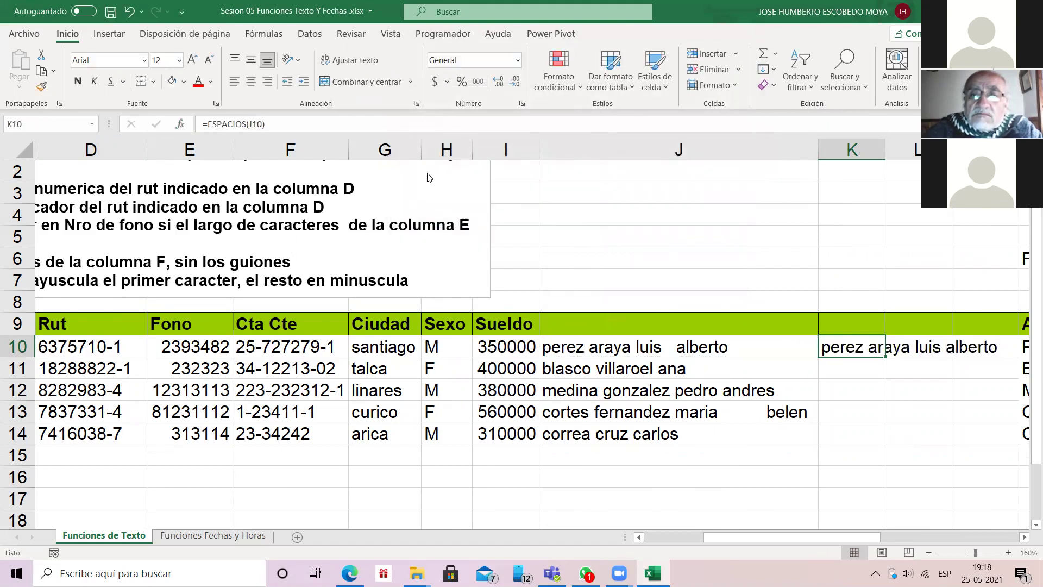
pyautogui.doubleClick(885, 356)
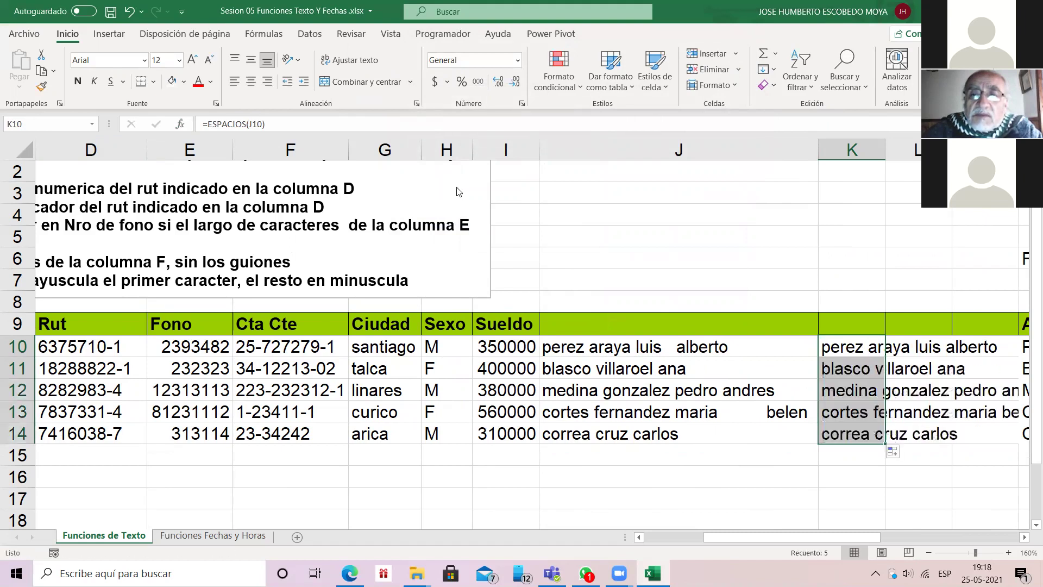
# Step: Autofit column K so the trimmed names show in full
pyautogui.press('Right')
pyautogui.press('Right')
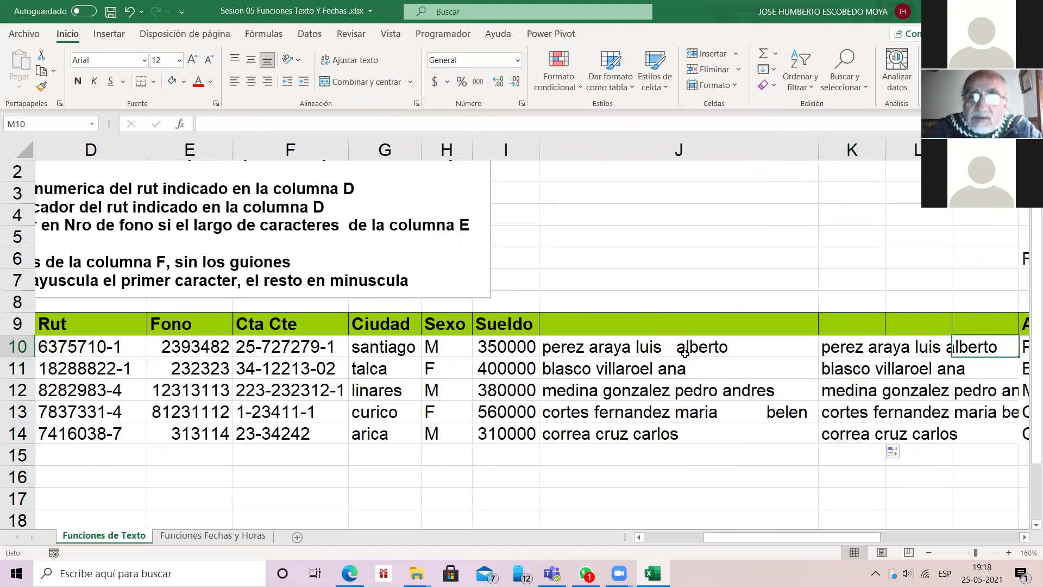
pyautogui.hscroll(3, 668, 271)
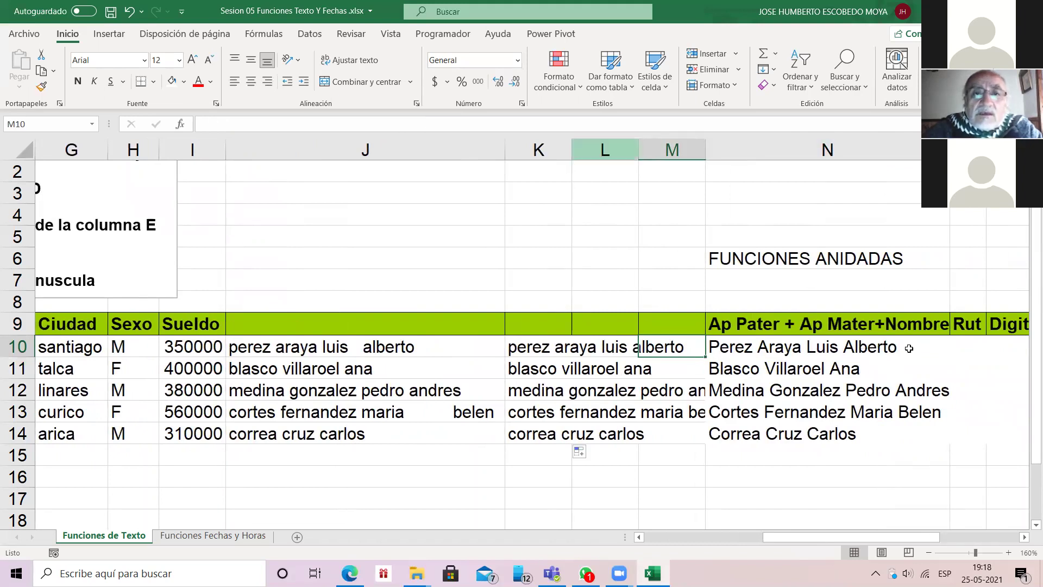
pyautogui.doubleClick(572, 150)
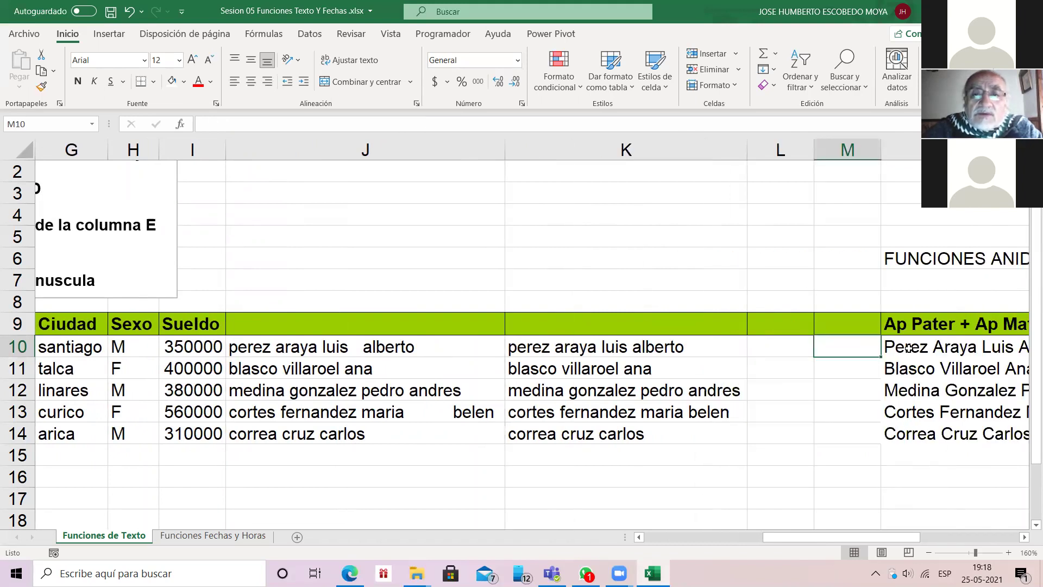
pyautogui.press('Left')
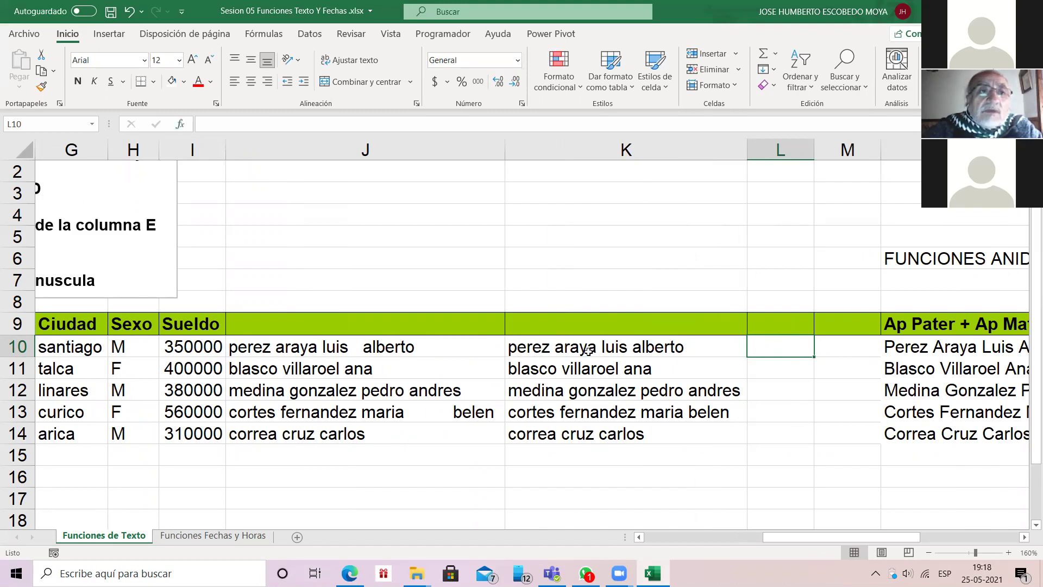
# Step: Enter =NOMPROPIO(K10) in L10 through Insert Function
pyautogui.hotkey('shift', 'F3')
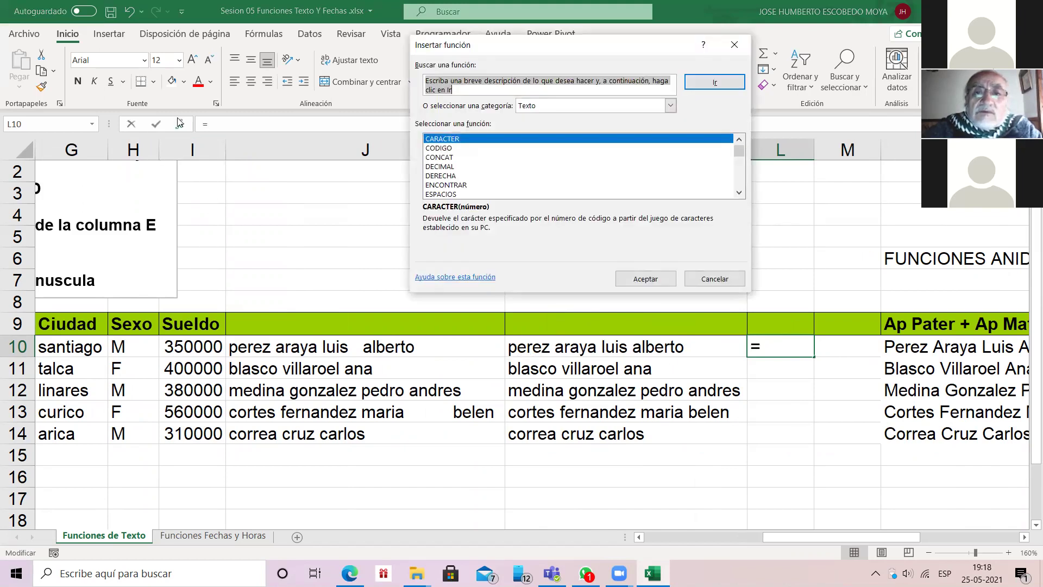
pyautogui.click(739, 192)
pyautogui.click(738, 193)
pyautogui.click(739, 193)
pyautogui.click(738, 193)
pyautogui.click(738, 193)
pyautogui.click(739, 194)
pyautogui.click(738, 194)
pyautogui.click(738, 194)
pyautogui.click(739, 193)
pyautogui.click(738, 194)
pyautogui.click(739, 193)
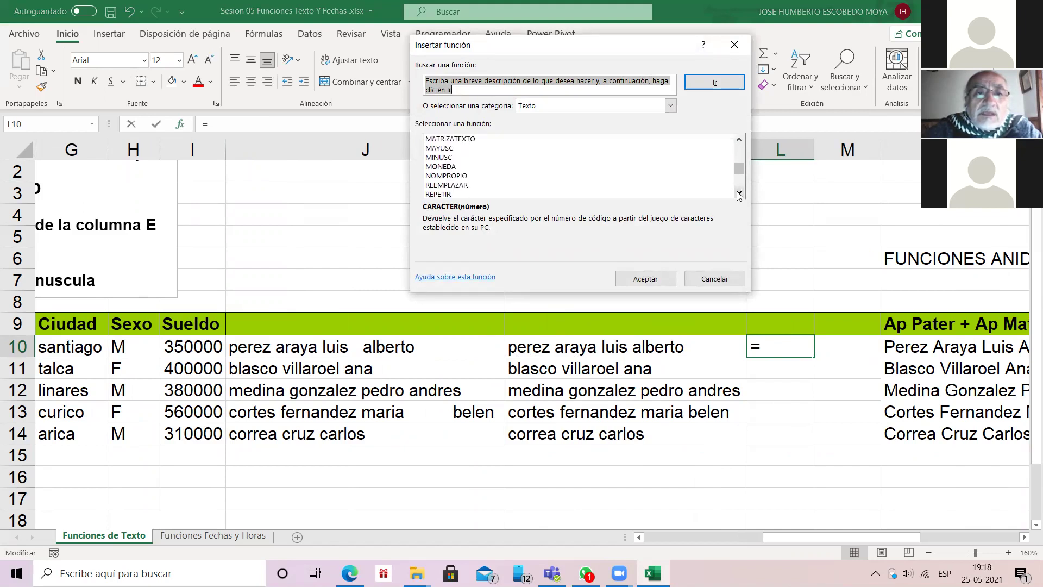
pyautogui.doubleClick(445, 176)
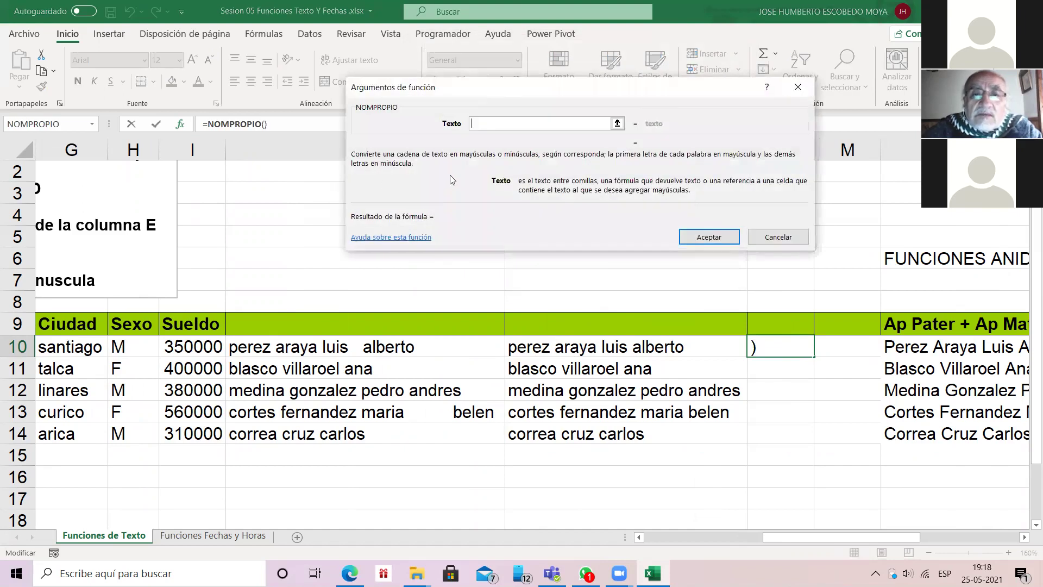
pyautogui.write('k10')
pyautogui.press('Return')
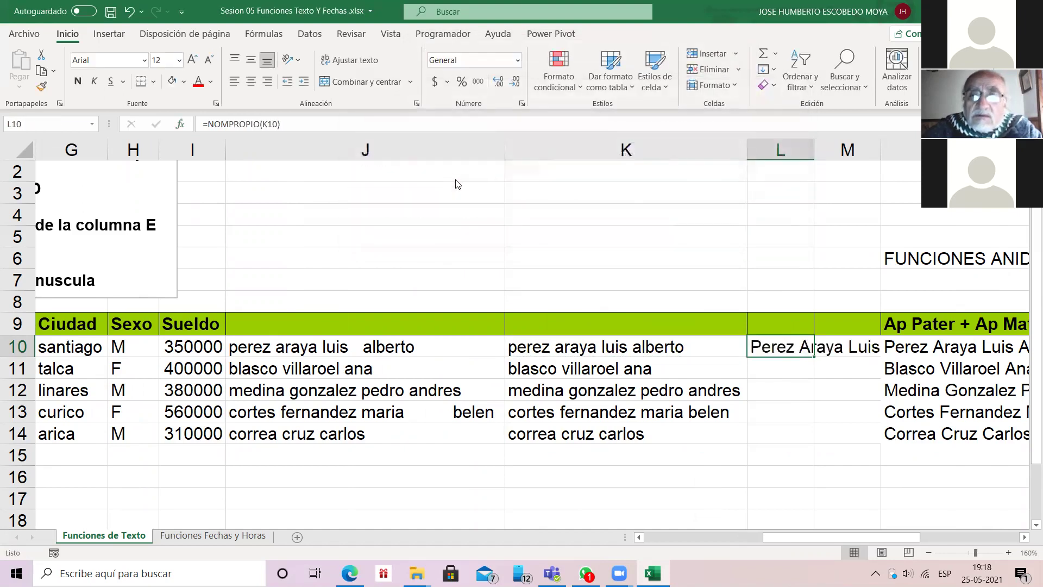
# Step: Autofit column L and delete the empty column M
pyautogui.click(814, 321)
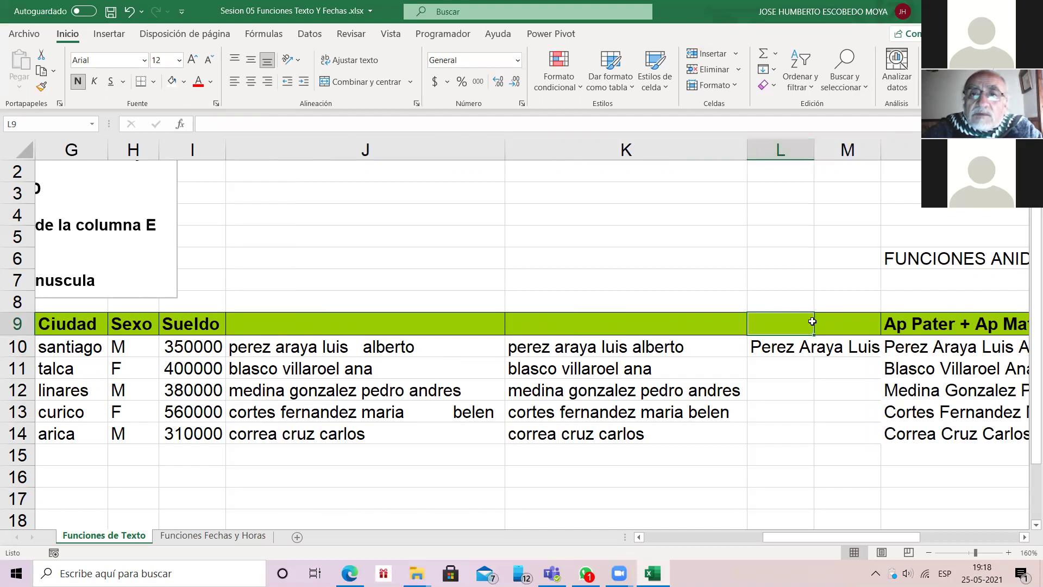
pyautogui.hotkey('alt', 'h')
pyautogui.press('o')
pyautogui.press('i')
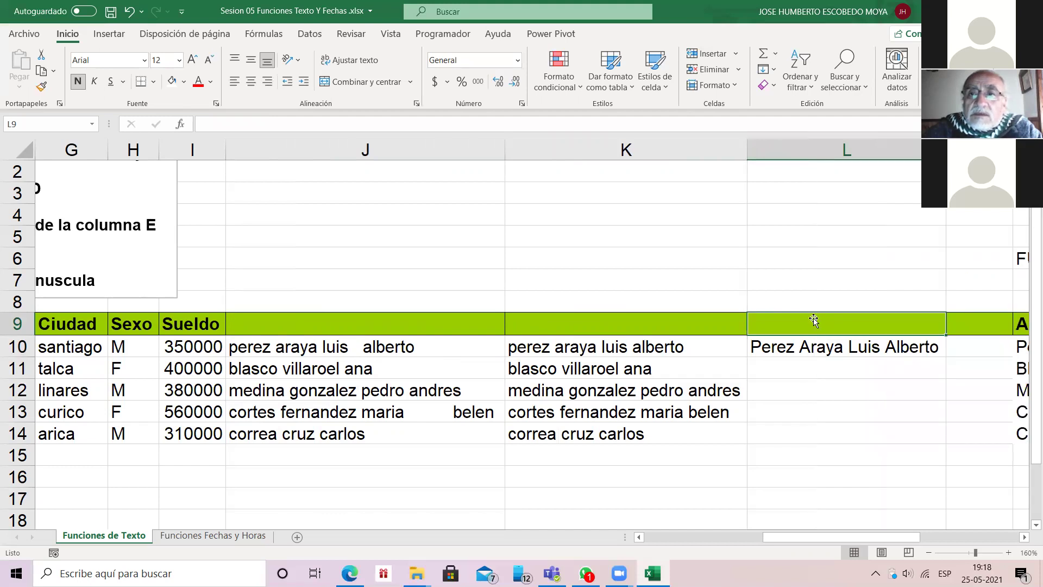
pyautogui.click(966, 150)
pyautogui.rightClick(966, 152)
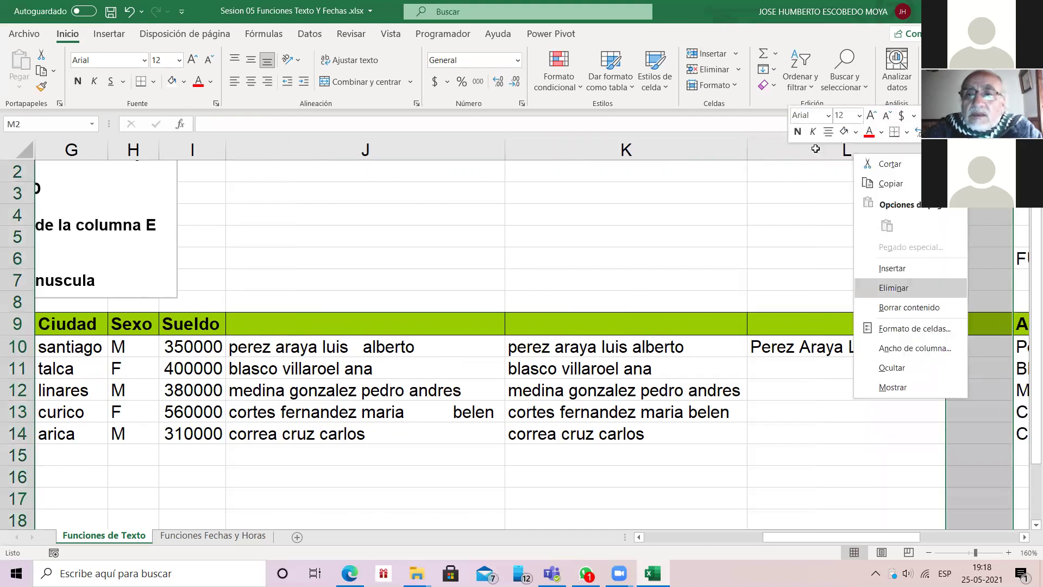
pyautogui.click(893, 287)
# Step: Copy the NOMPROPIO formula from L10 down to L14
pyautogui.click(837, 351)
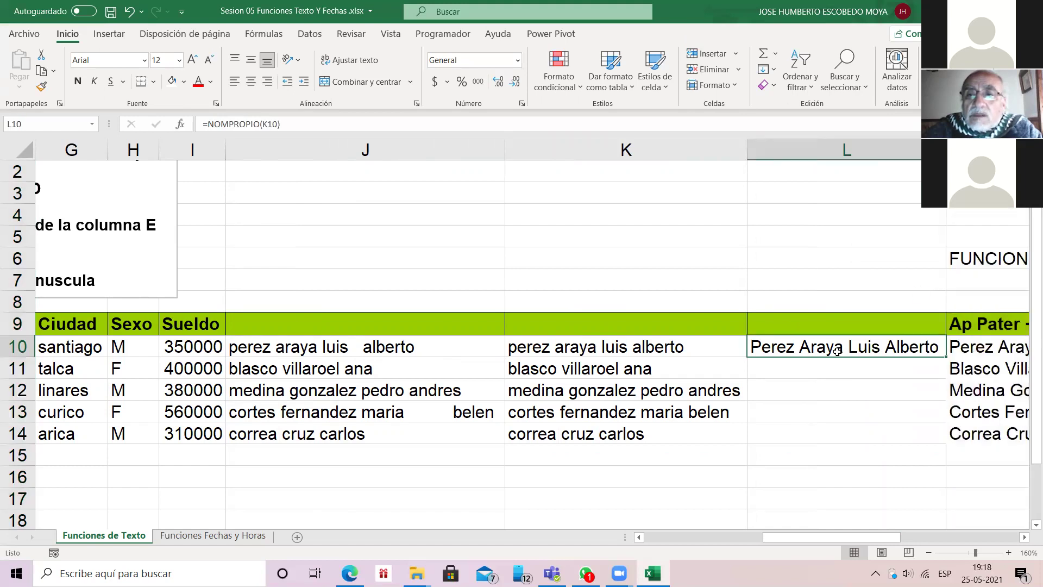
pyautogui.hotkey('ctrl', 'c')
pyautogui.hotkey('shift', 'Down')
pyautogui.hotkey('shift', 'Down')
pyautogui.hotkey('shift', 'Down')
pyautogui.hotkey('shift', 'Down')
pyautogui.press('Return')
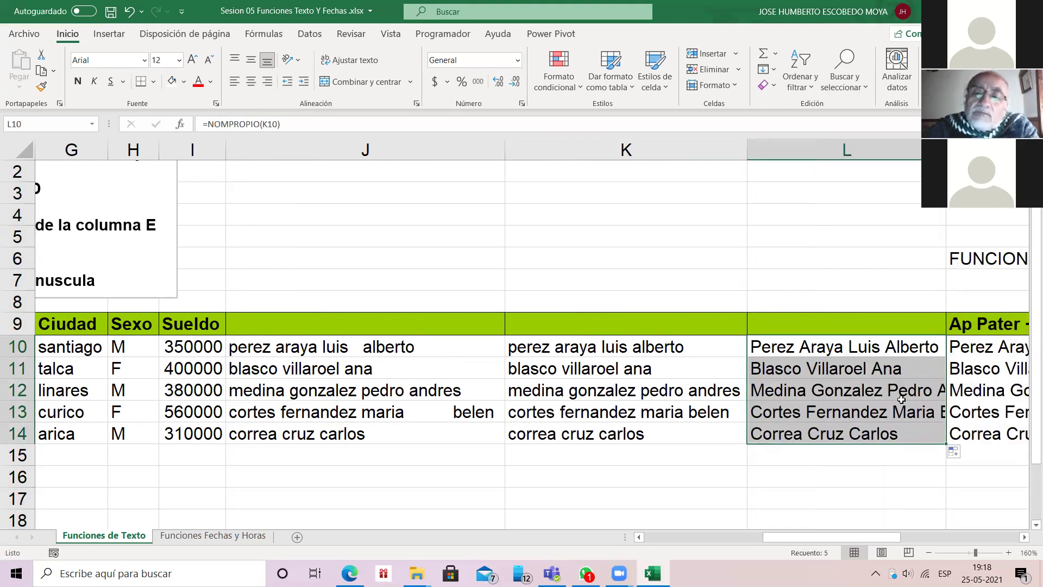
pyautogui.press('Left')
pyautogui.press('Left')
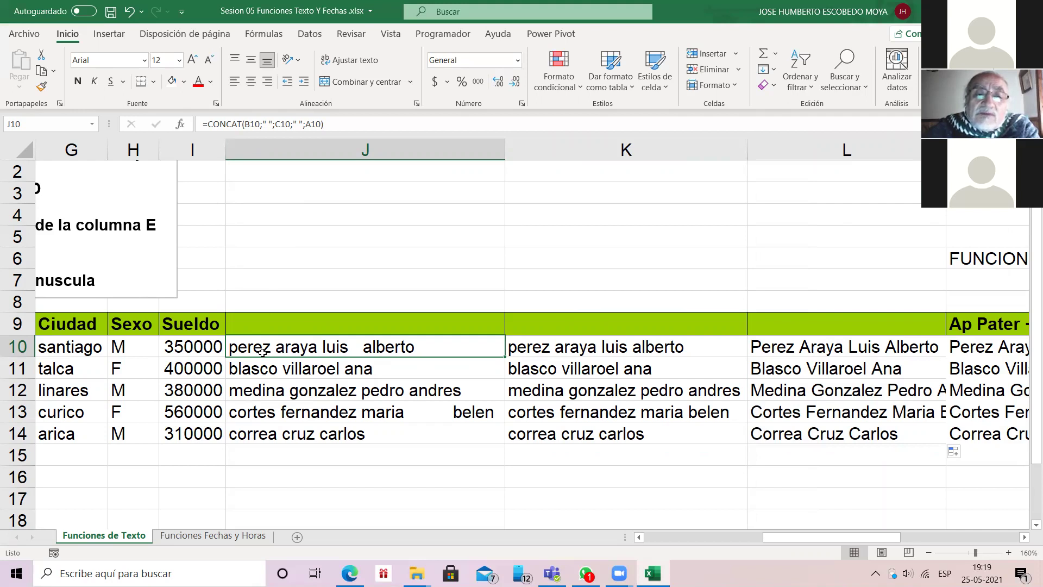
pyautogui.press('Right')
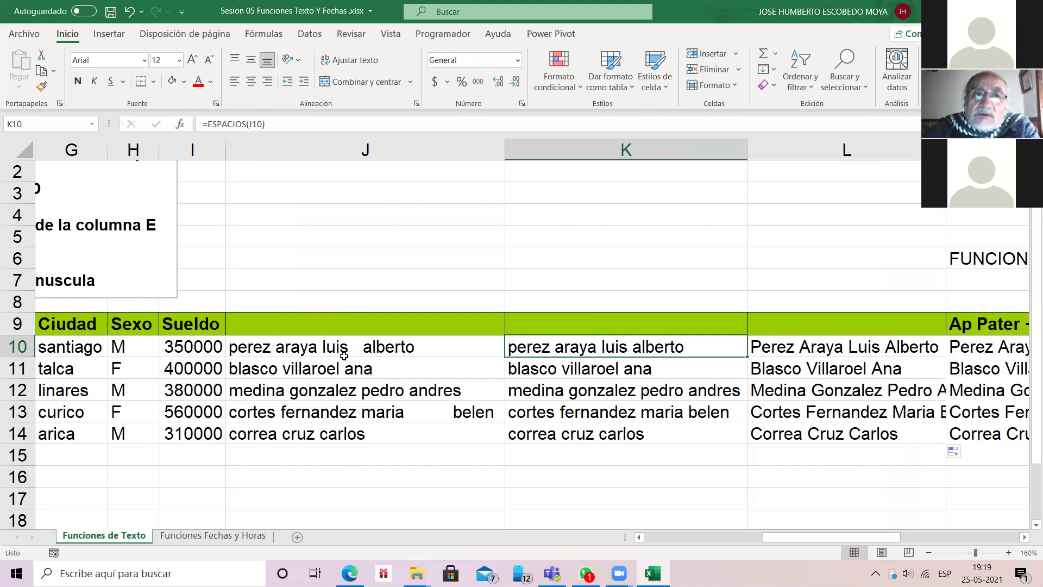
pyautogui.press('Left')
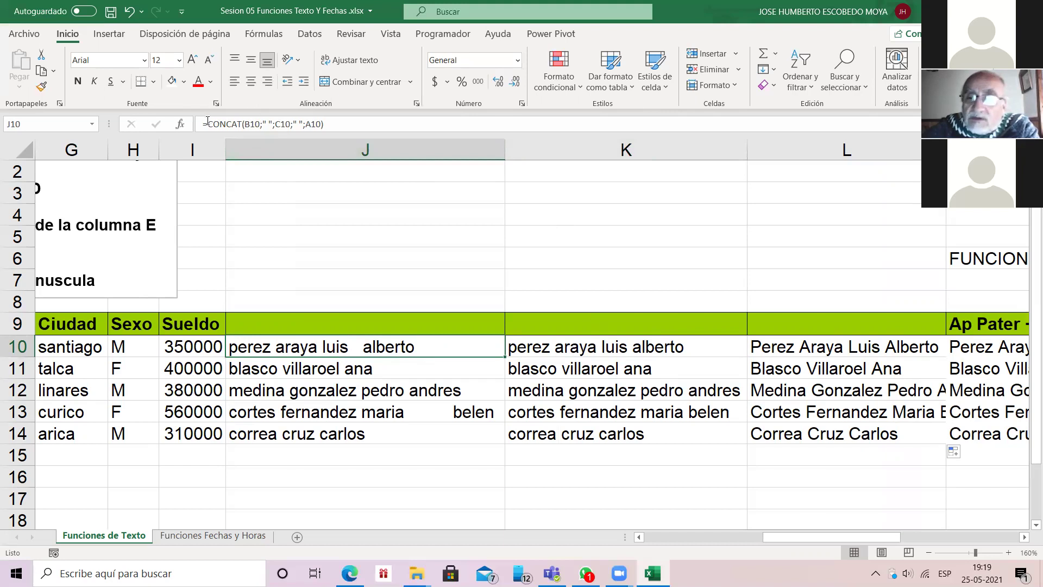
pyautogui.click(1010, 552)
pyautogui.scroll(5, 261, 337)
pyautogui.doubleClick(261, 337)
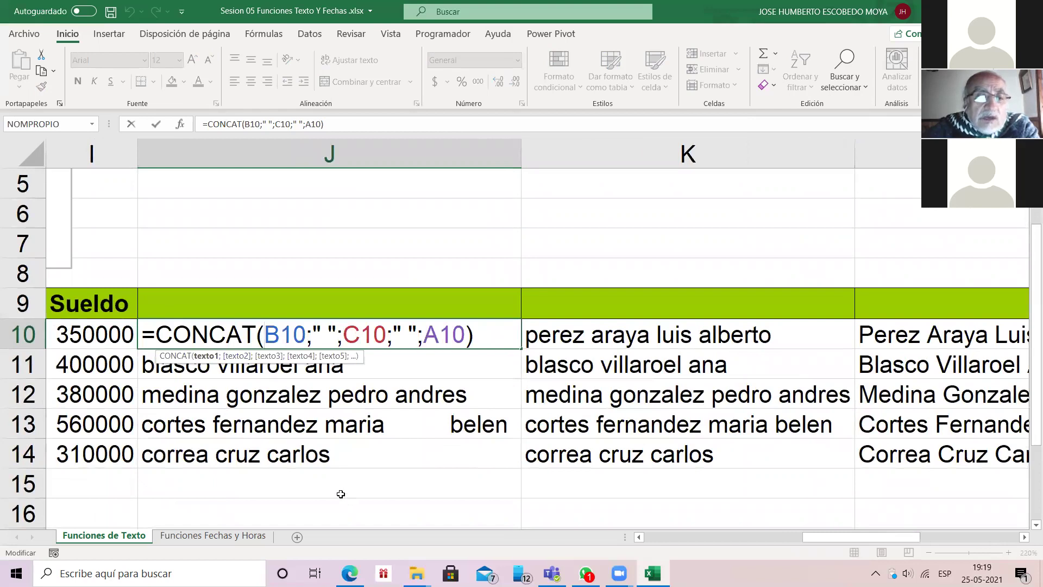
pyautogui.click(317, 487)
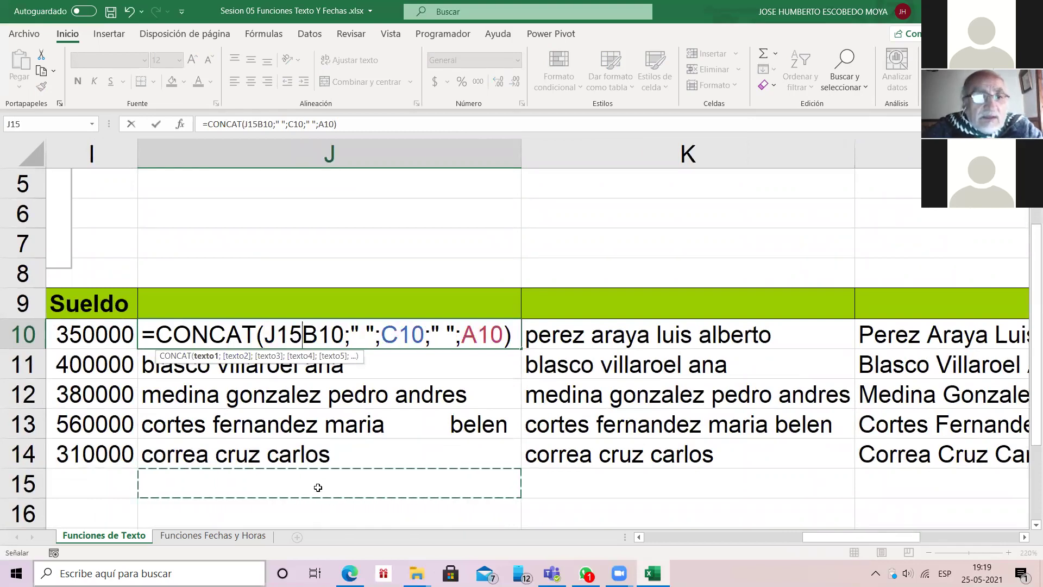
pyautogui.press('Escape')
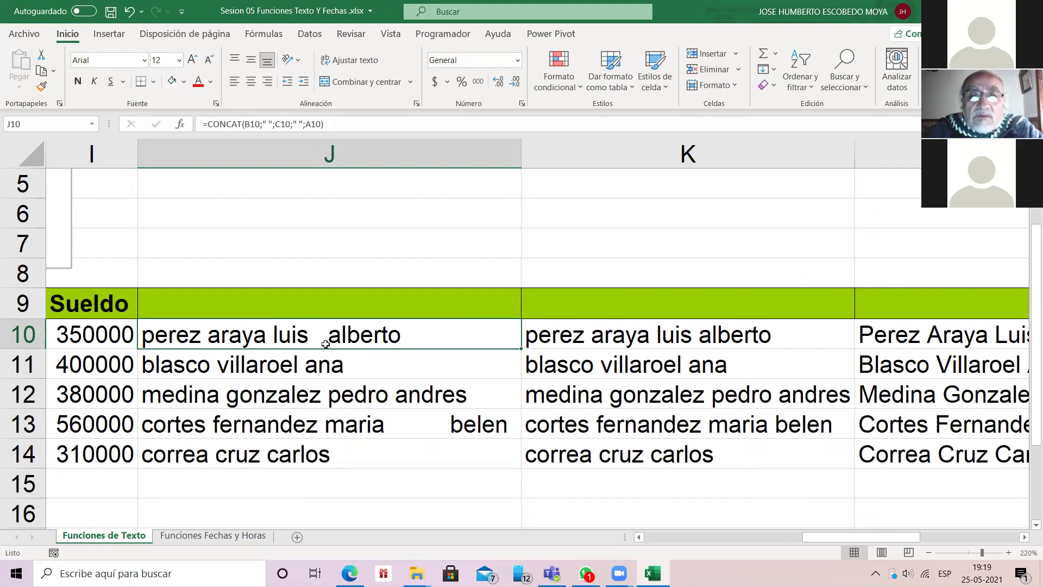
pyautogui.press('Right')
pyautogui.press('F2')
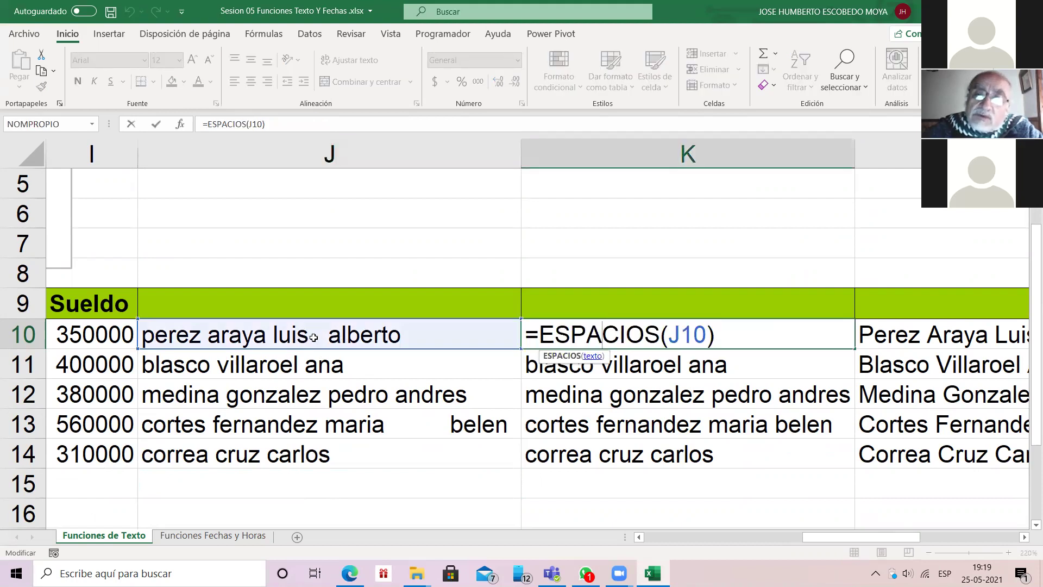
pyautogui.click(601, 334)
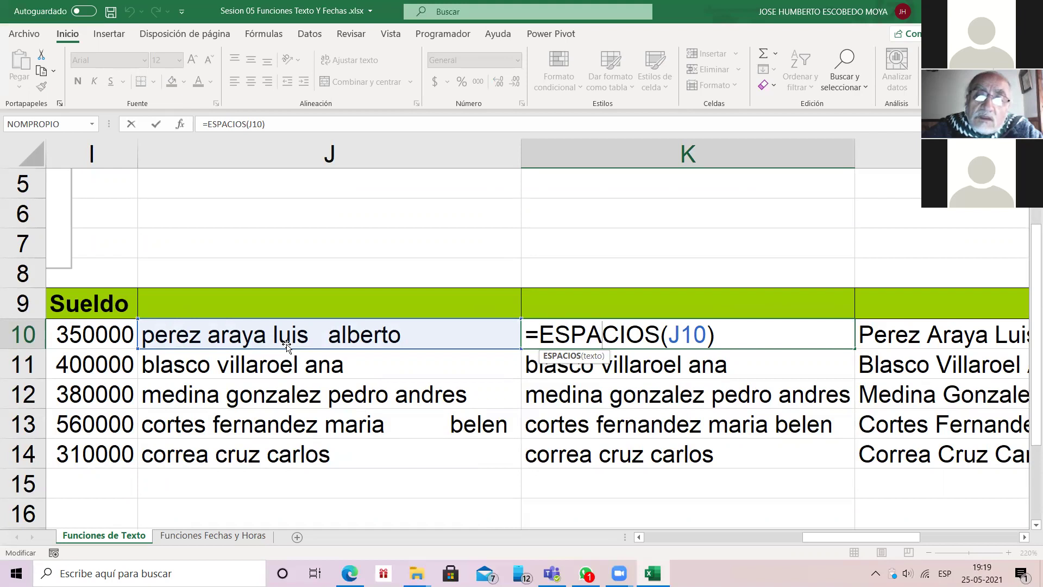
pyautogui.hotkey('ctrl', 'Return')
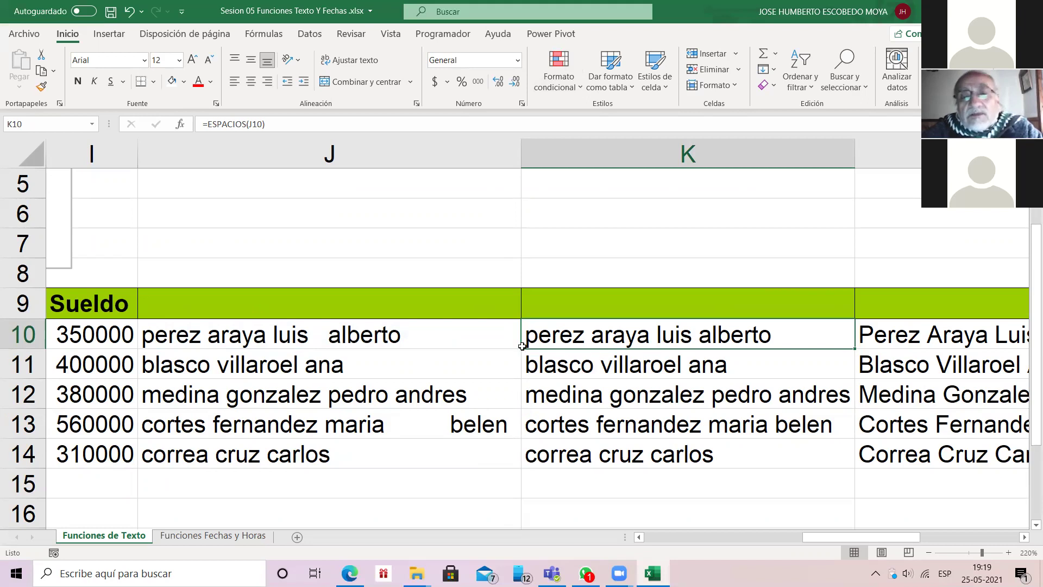
pyautogui.hscroll(2, 626, 333)
pyautogui.click(625, 333)
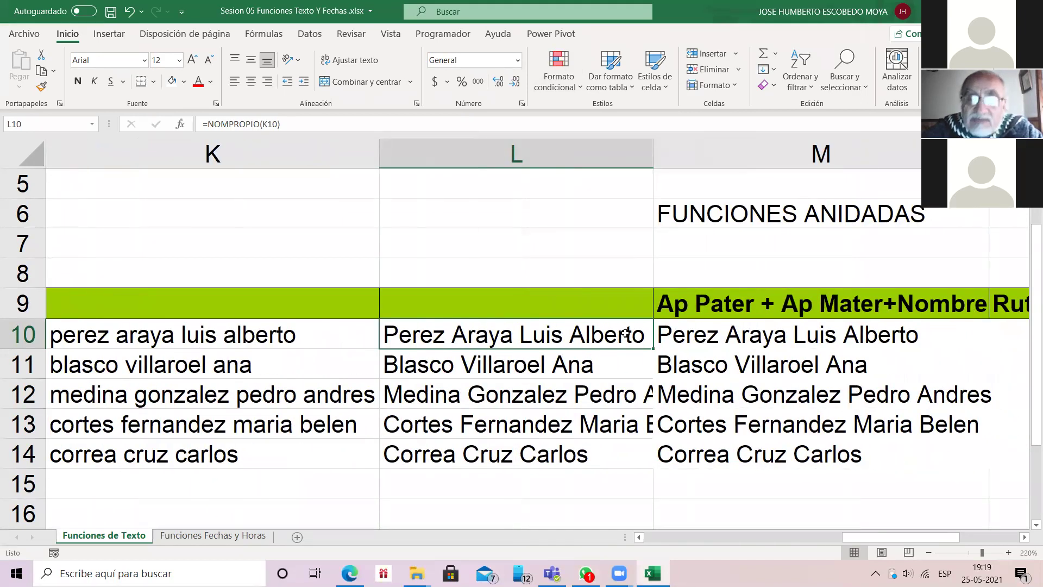
pyautogui.press('Right')
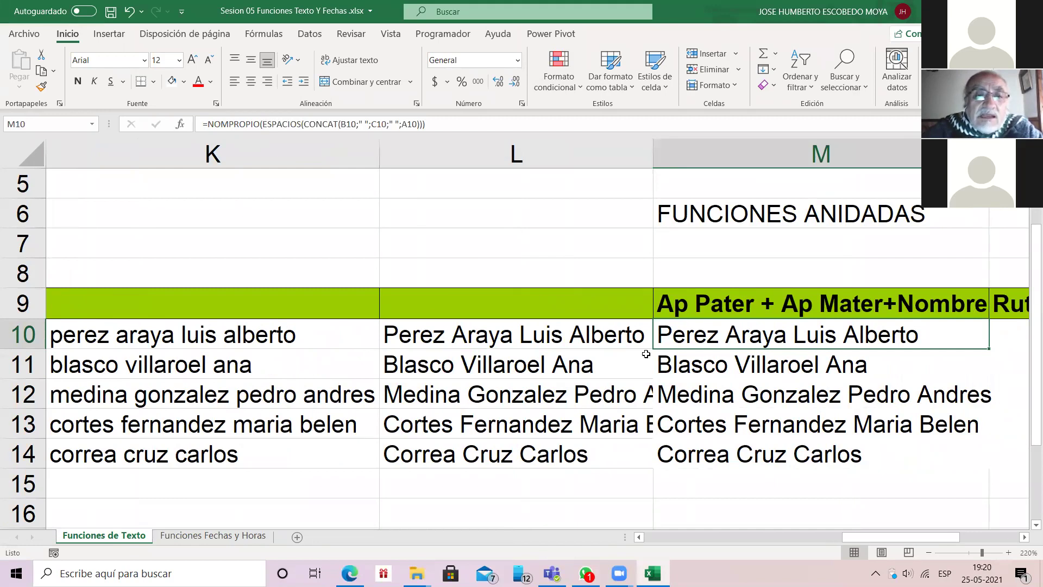
pyautogui.click(459, 330)
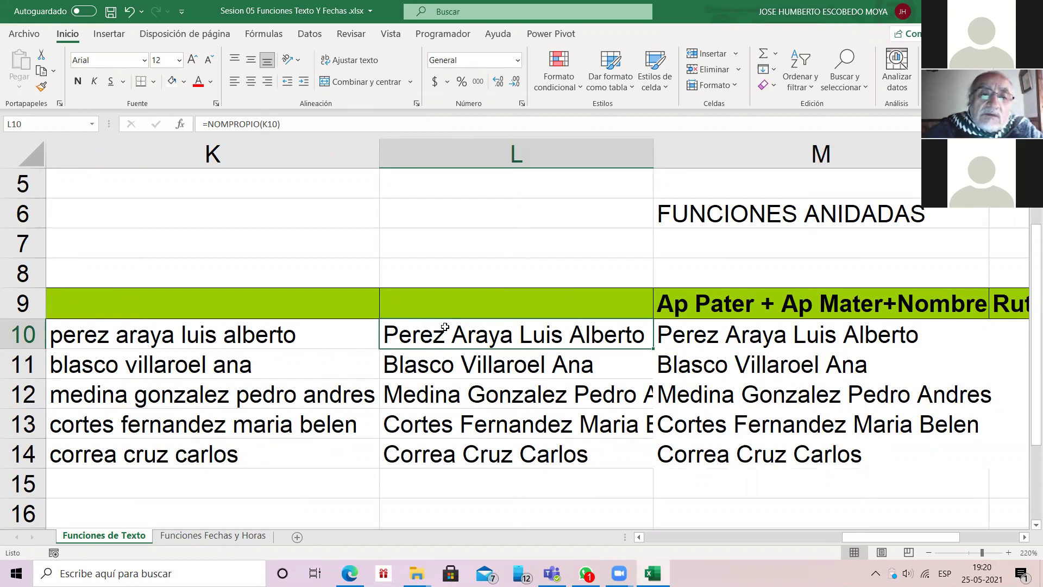
pyautogui.doubleClick(440, 336)
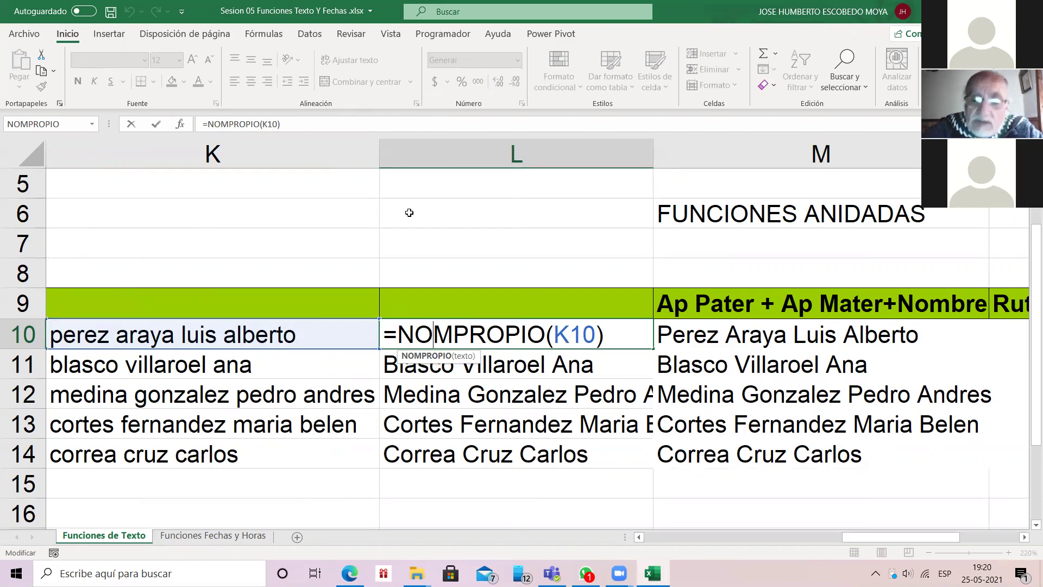
pyautogui.press('Return')
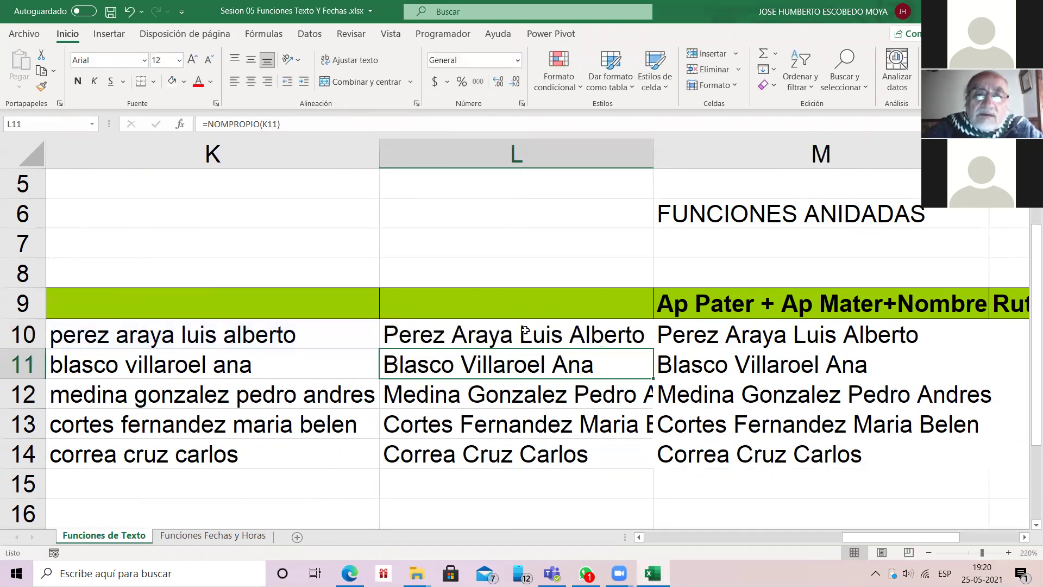
pyautogui.click(524, 330)
pyautogui.press('Left')
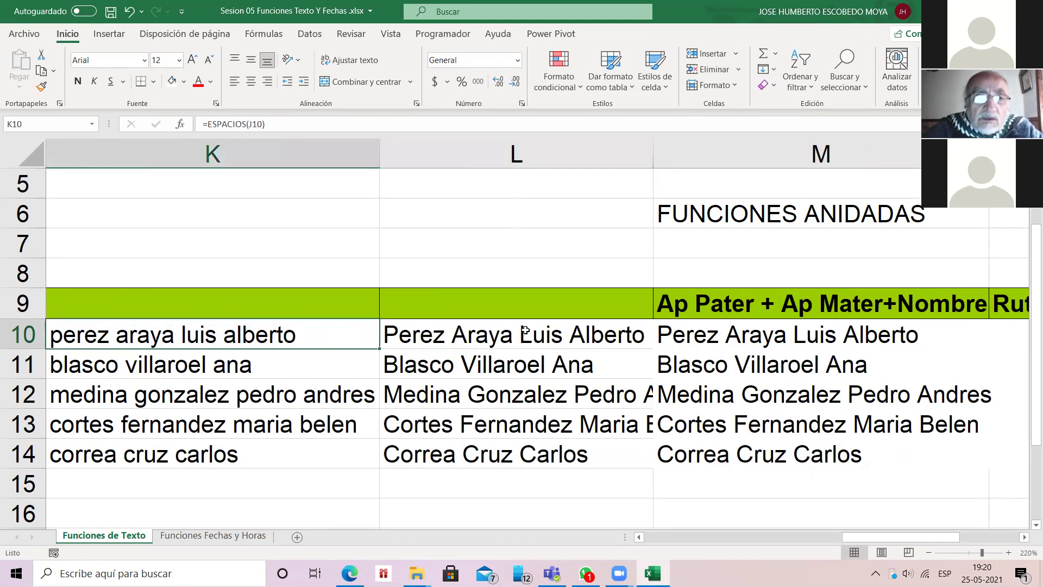
pyautogui.press('Left')
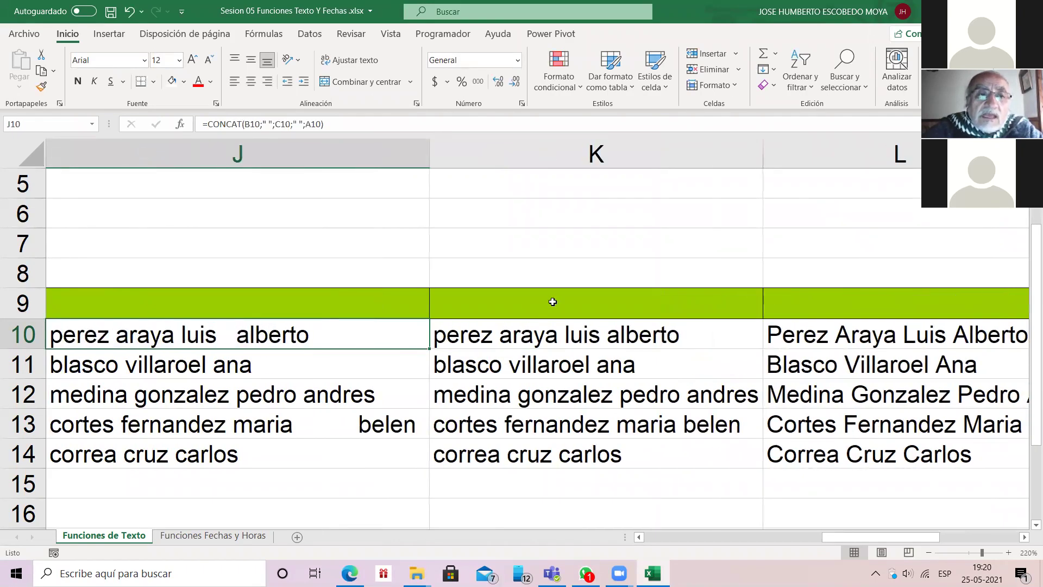
# Step: Label cell J8 CONCAT
pyautogui.click(232, 271)
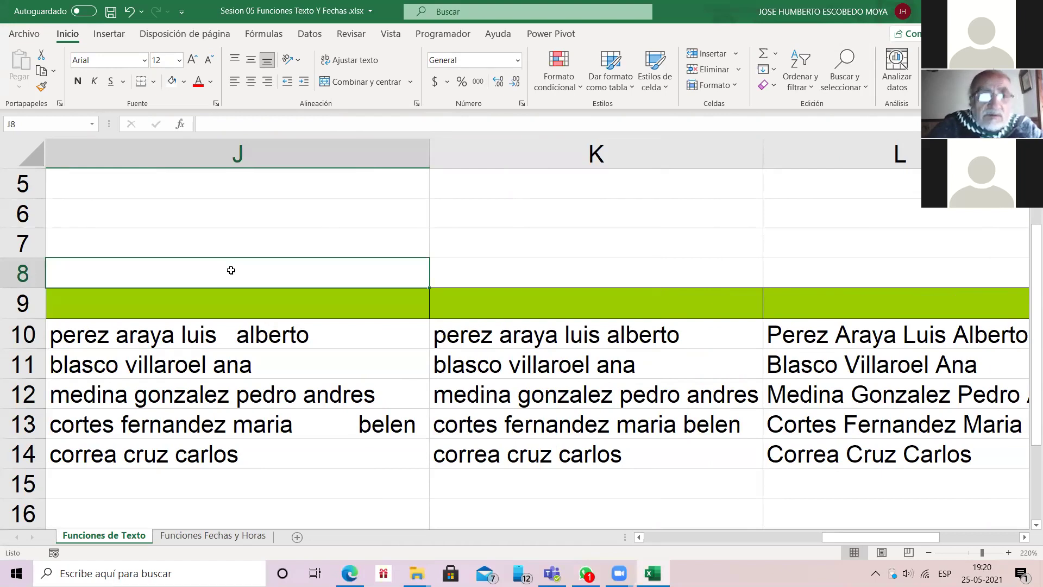
pyautogui.write("'")
pyautogui.write('cob')
pyautogui.press('BackSpace')
pyautogui.press('BackSpace')
pyautogui.press('BackSpace')
pyautogui.write('CONCAT')
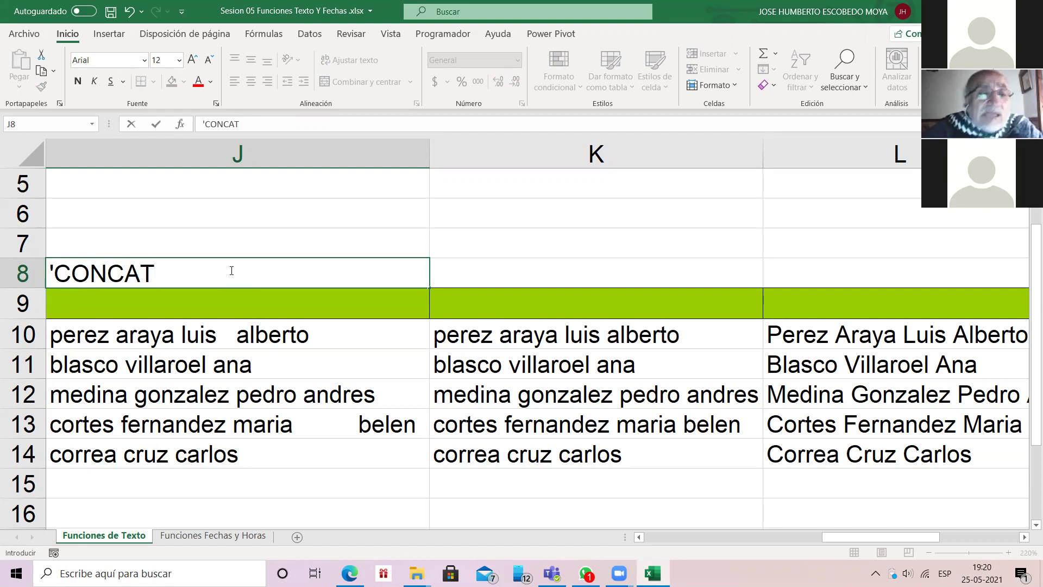
pyautogui.press('Tab')
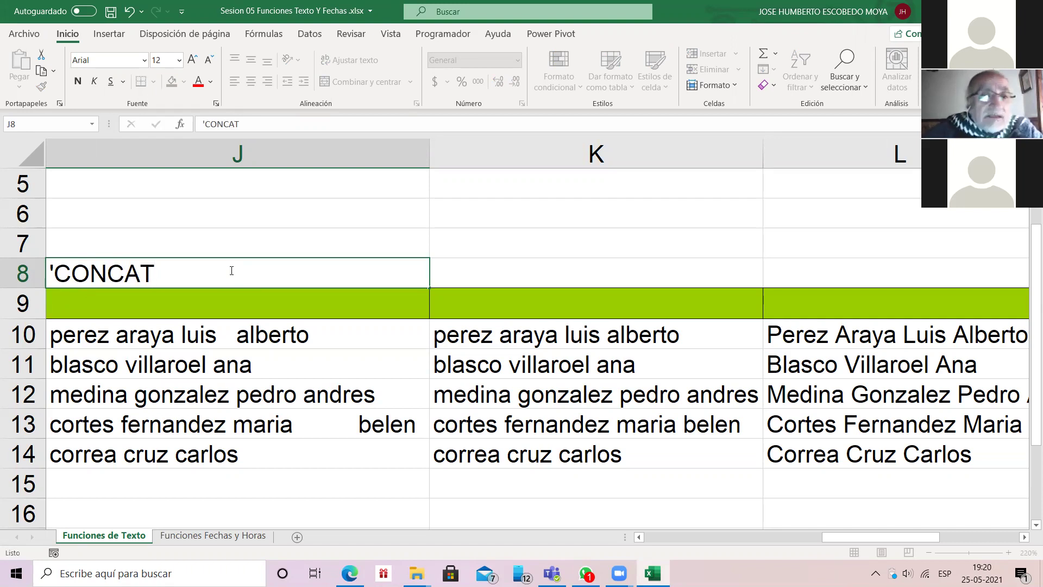
# Step: Label cell K8 ESPACIOS, correcting the missing final S
pyautogui.write("'")
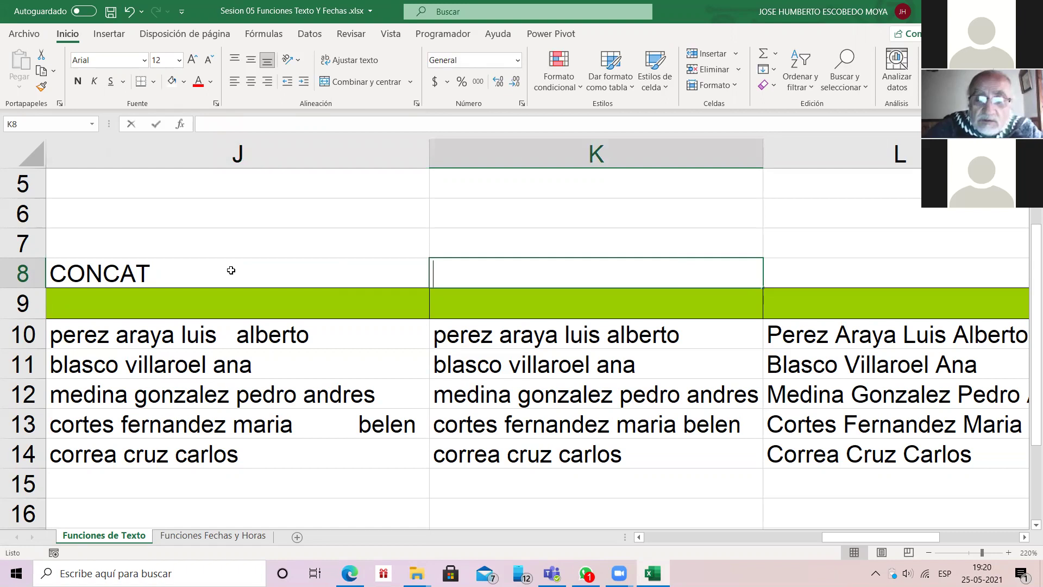
pyautogui.write('ESPACIO')
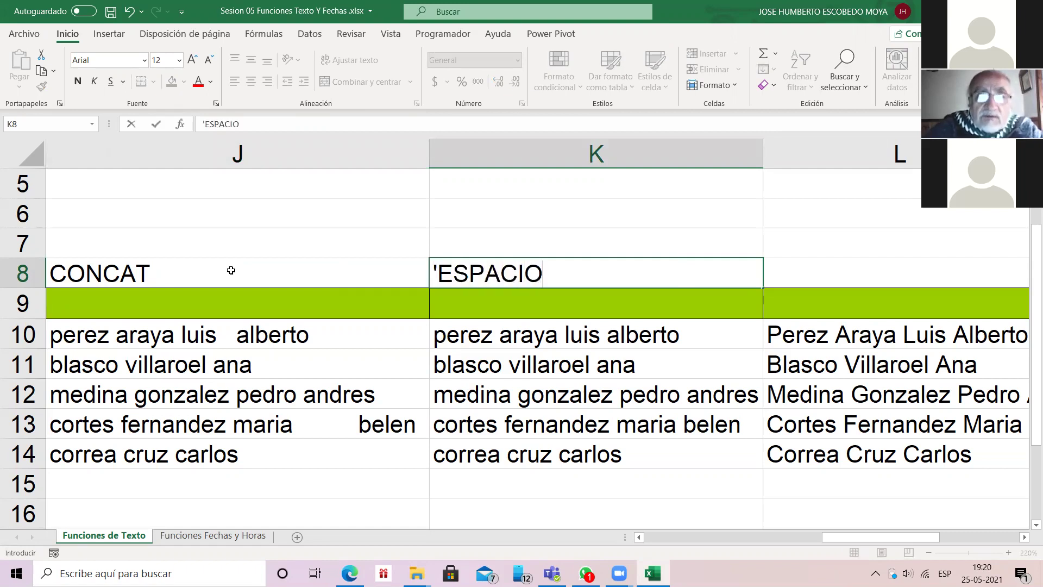
pyautogui.press('Return')
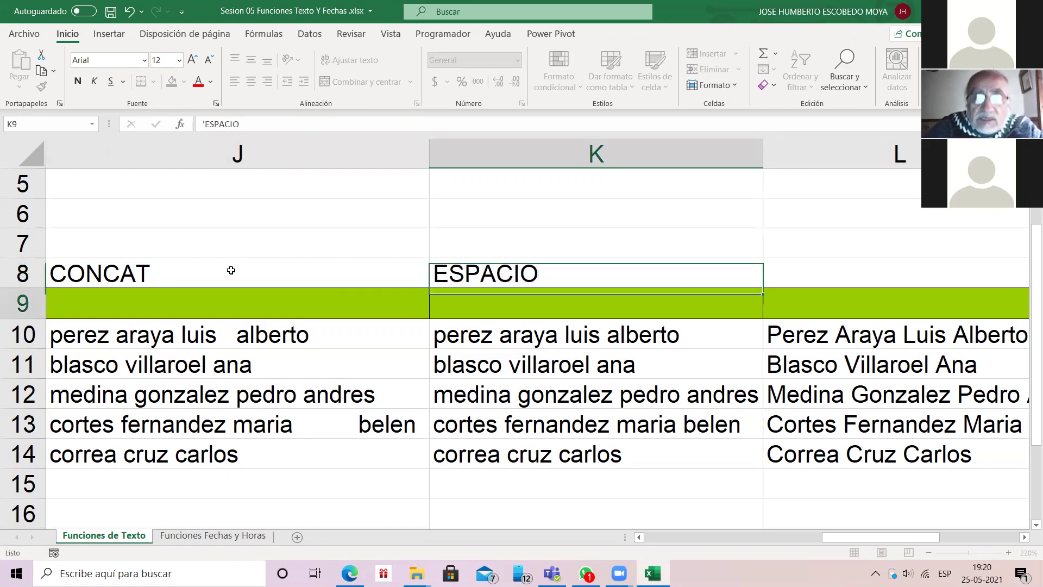
pyautogui.click(549, 333)
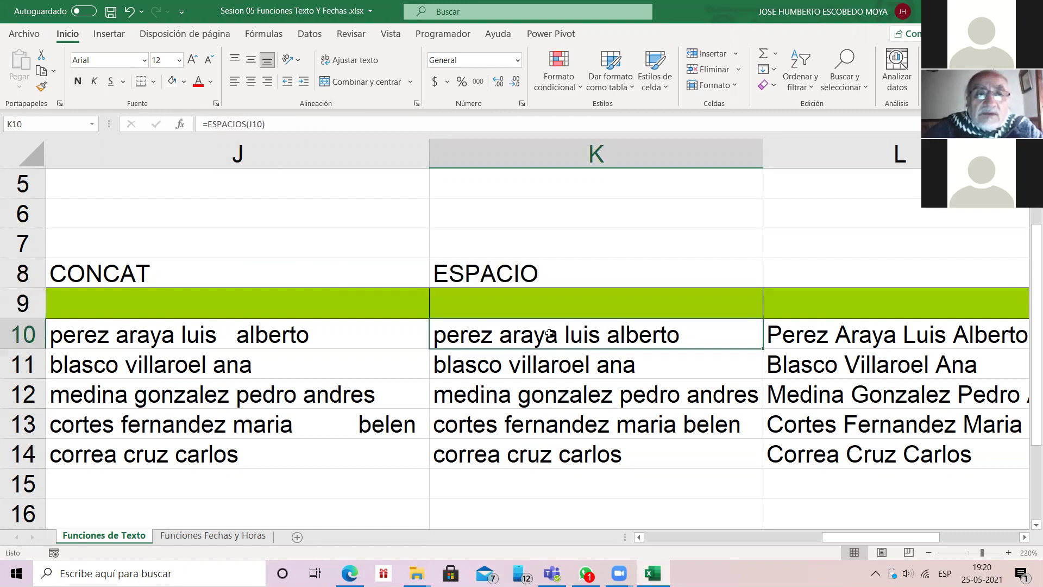
pyautogui.press('Up')
pyautogui.press('Up')
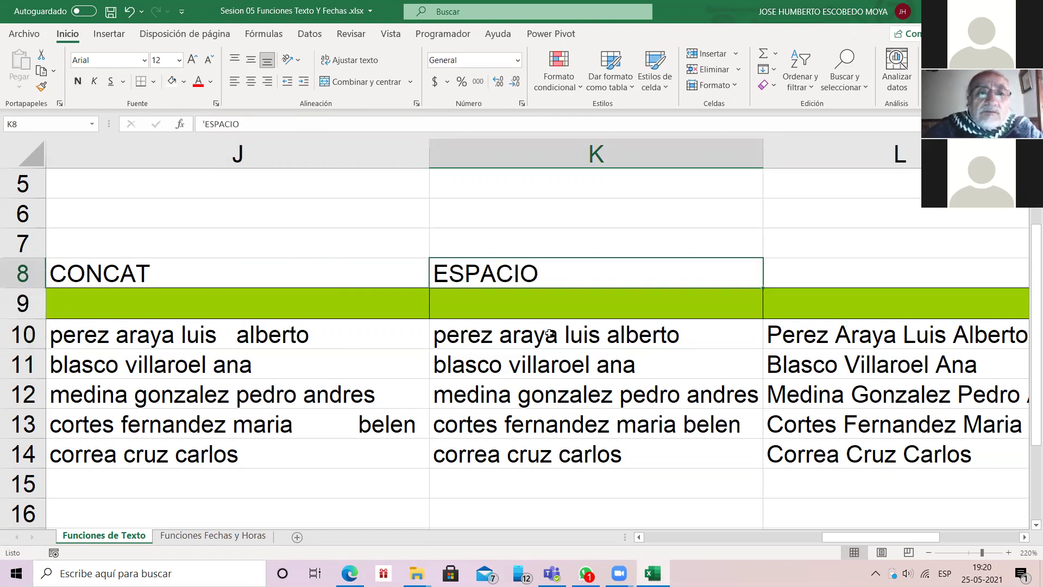
pyautogui.doubleClick(545, 274)
pyautogui.write('S')
pyautogui.press('Return')
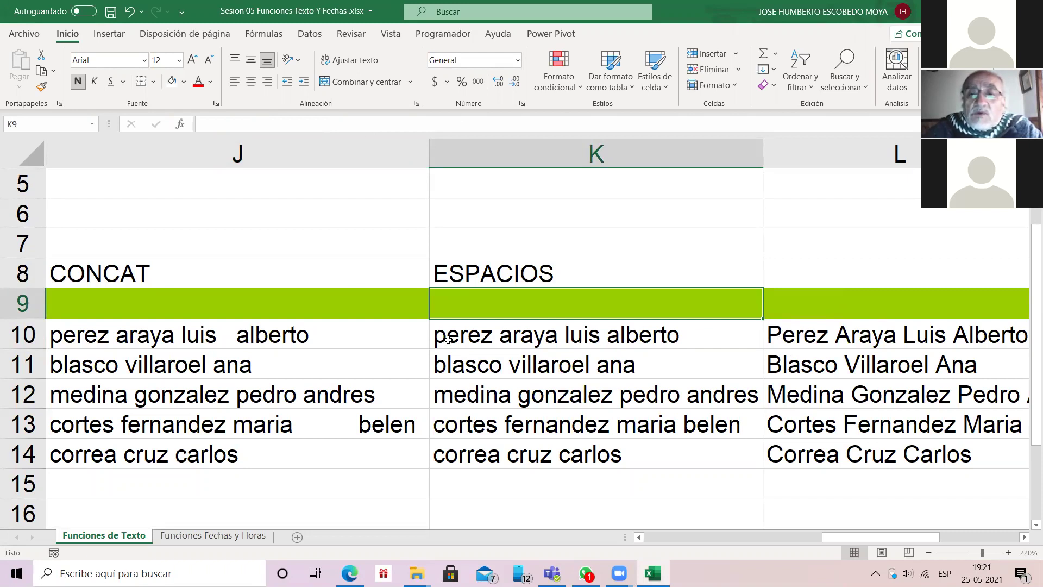
# Step: Enter NOMPROPIO in L8 and return to K8
pyautogui.click(809, 274)
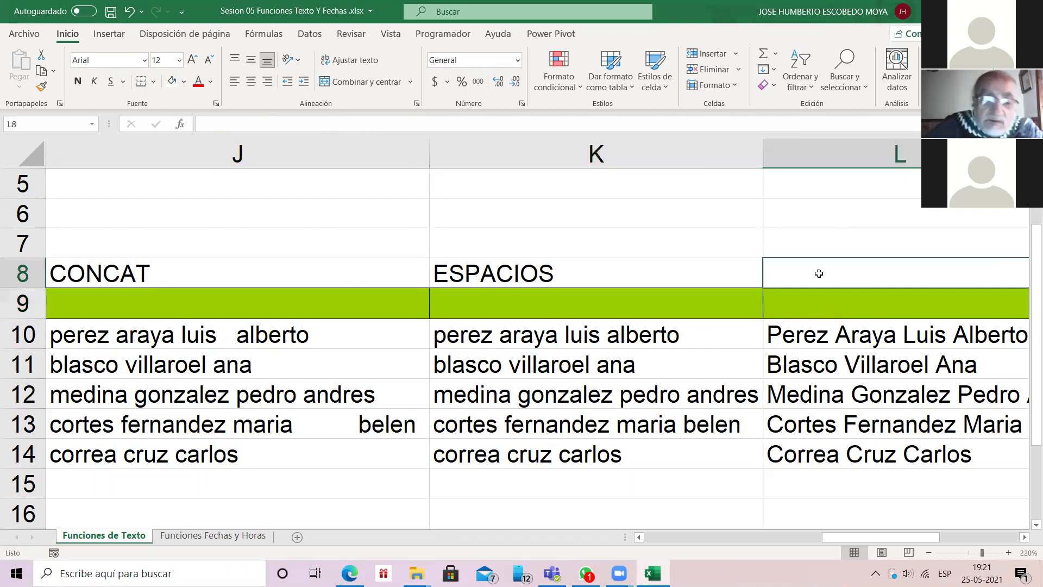
pyautogui.write('NOM')
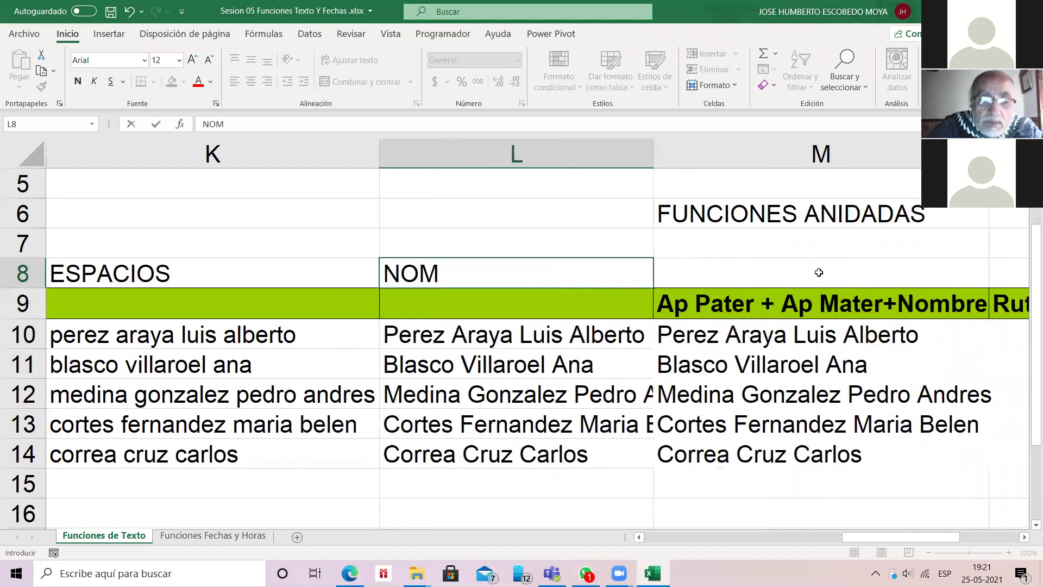
pyautogui.write('PROPIO')
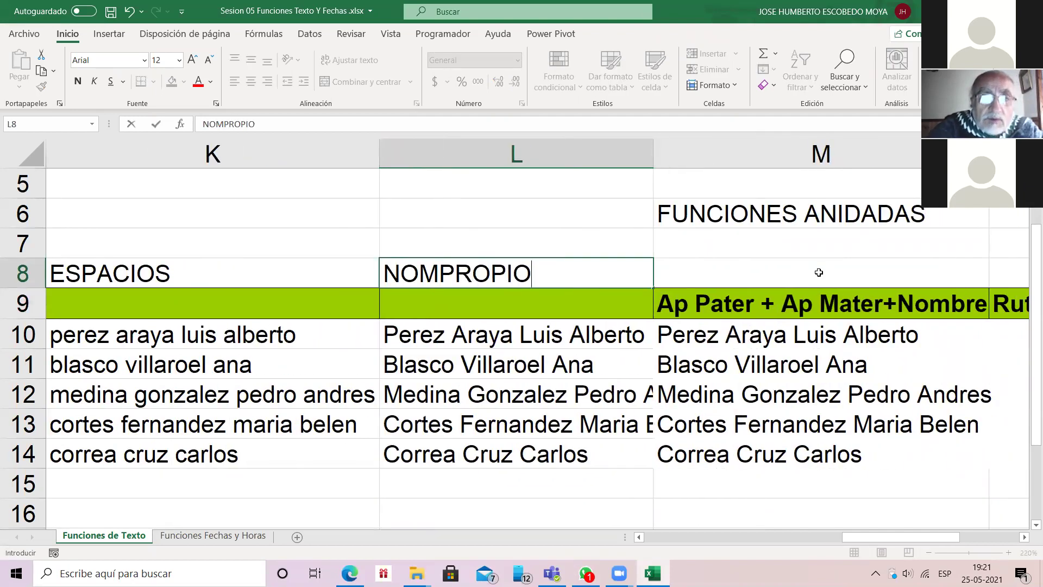
pyautogui.press('Return')
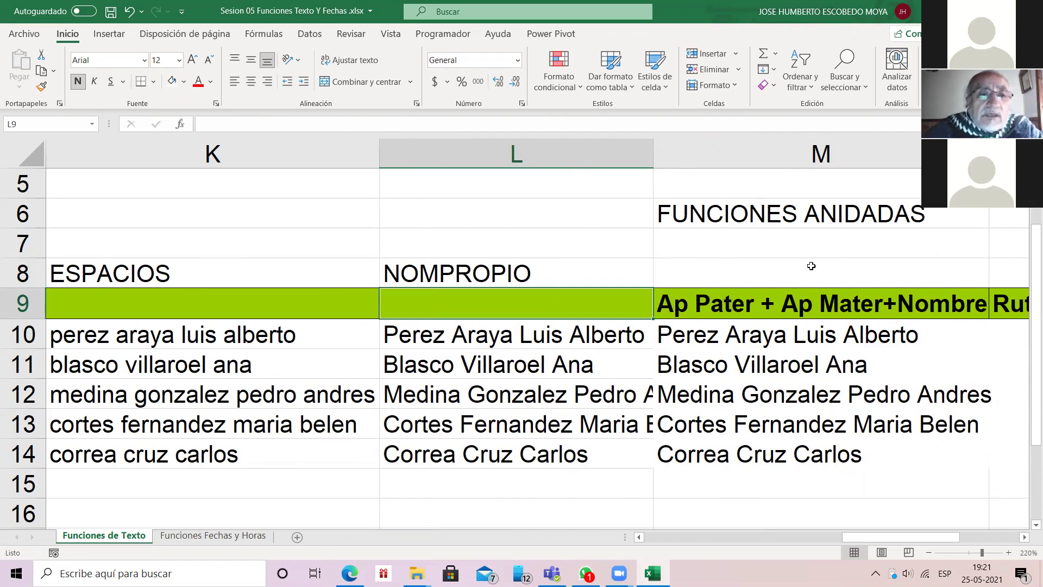
pyautogui.press('Up')
pyautogui.press('Left')
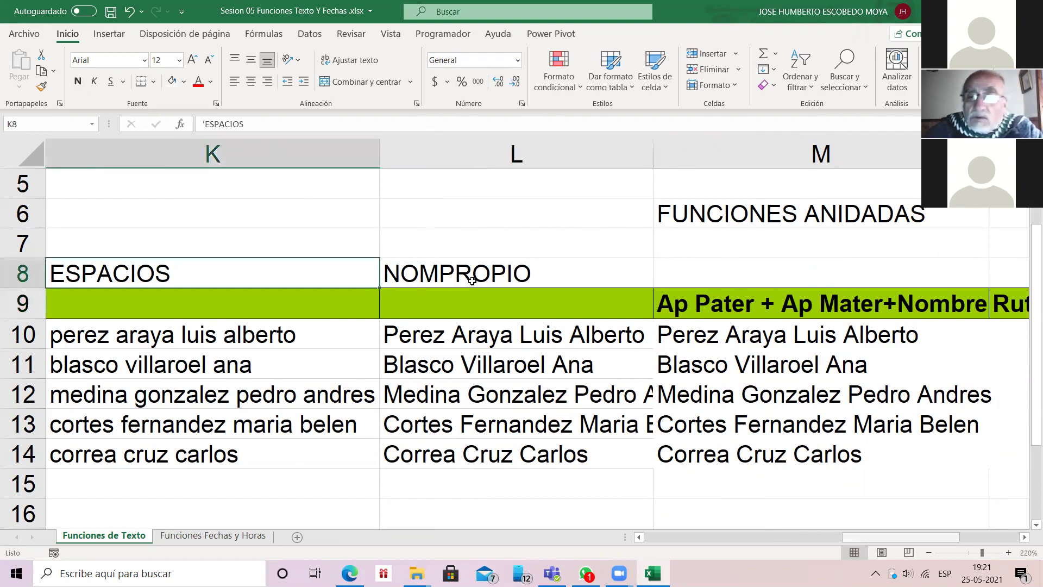
pyautogui.scroll(-1, 467, 281)
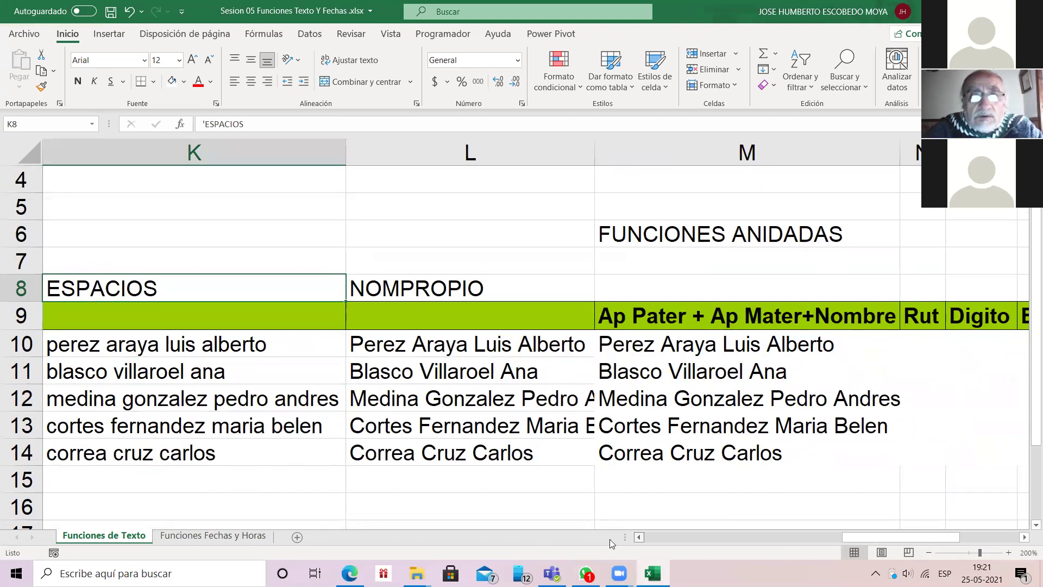
pyautogui.hscroll(-2, 610, 539)
# Step: Hide columns J and K holding the CONCAT and ESPACIOS results
pyautogui.click(291, 283)
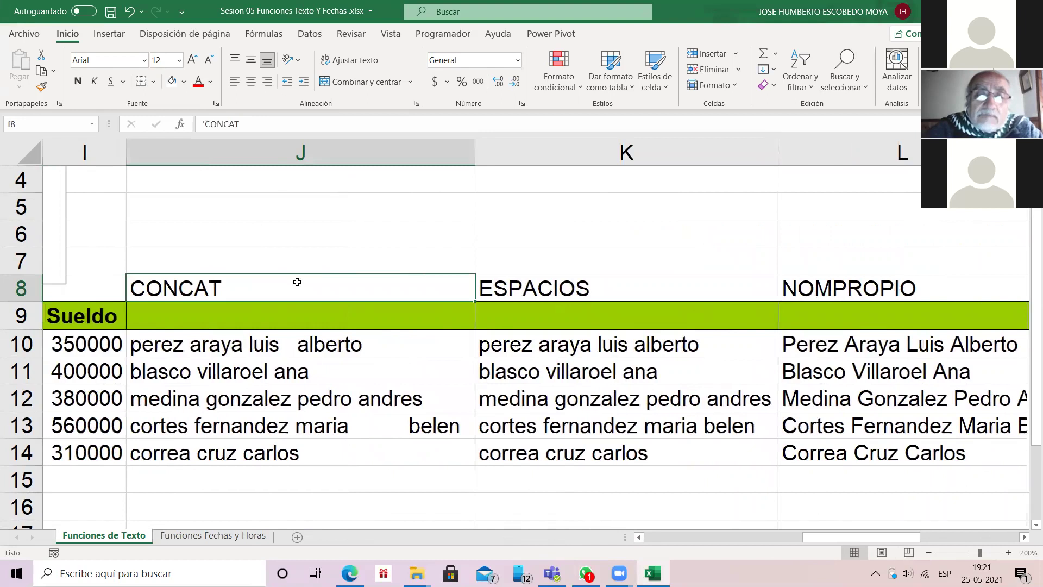
pyautogui.click(568, 288)
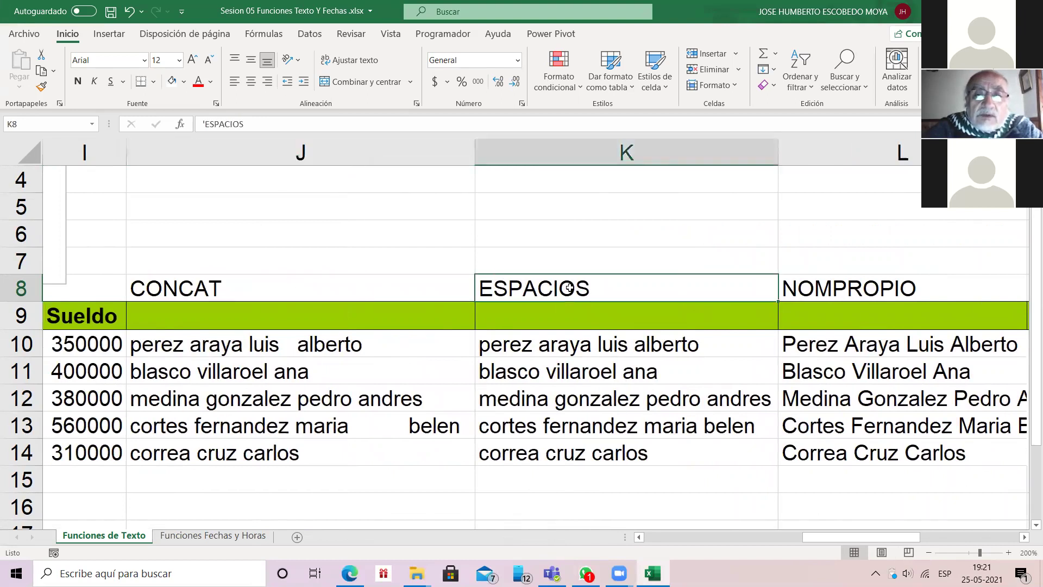
pyautogui.press('Right')
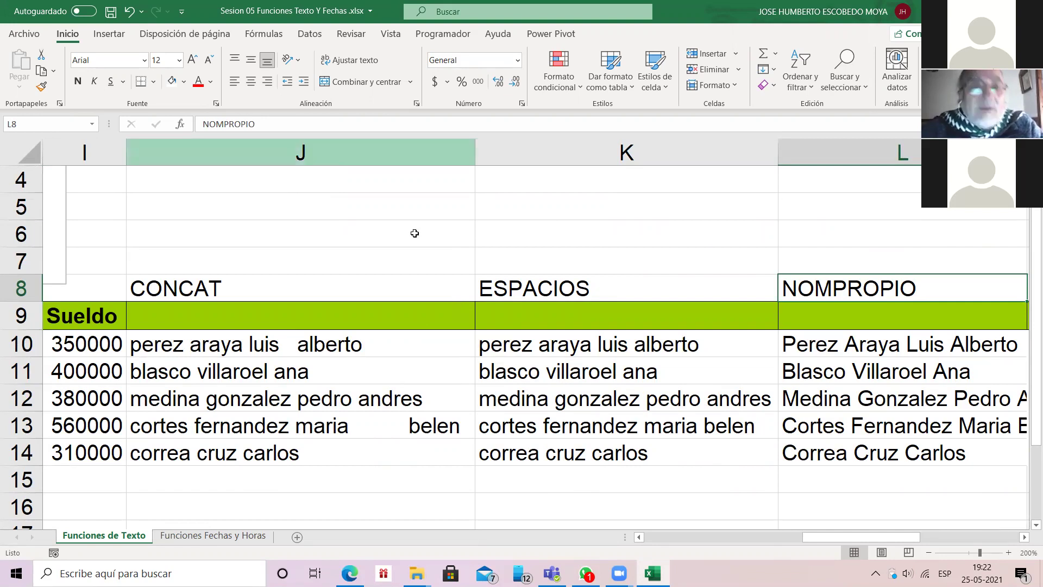
pyautogui.click(400, 148)
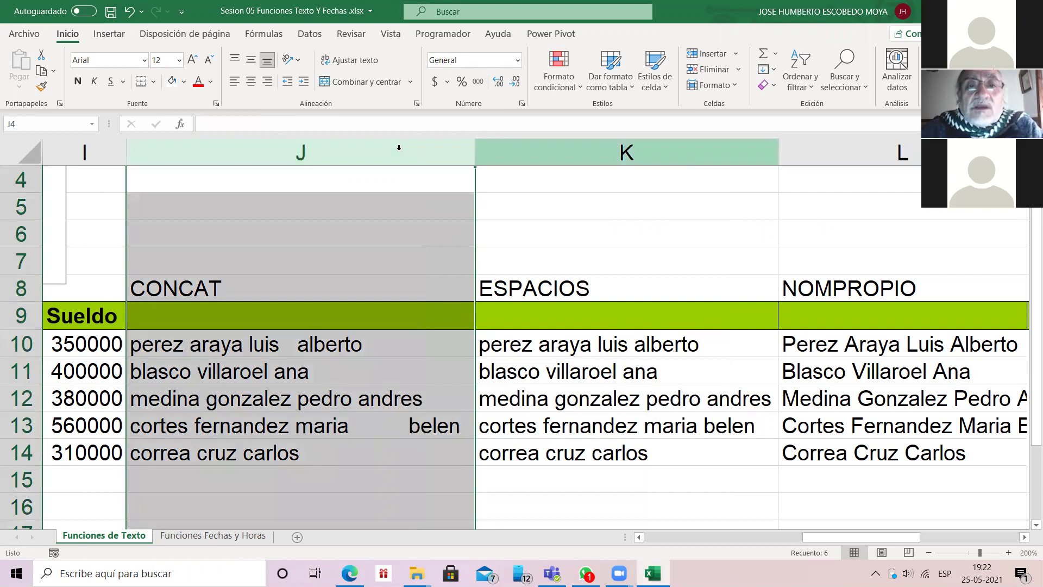
pyautogui.moveTo(398, 148); pyautogui.dragTo(538, 152)
pyautogui.rightClick(538, 155)
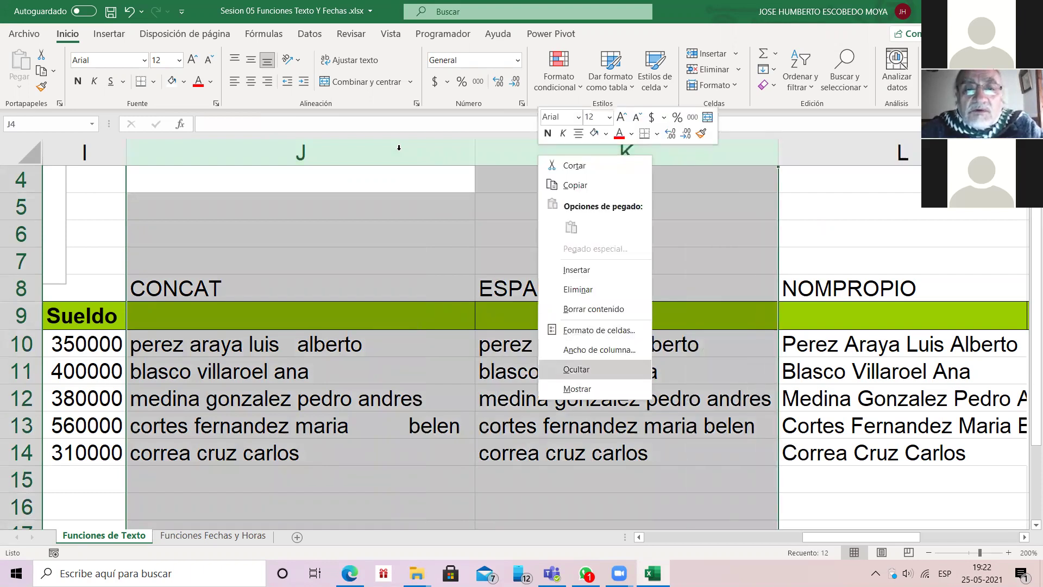
pyautogui.click(577, 369)
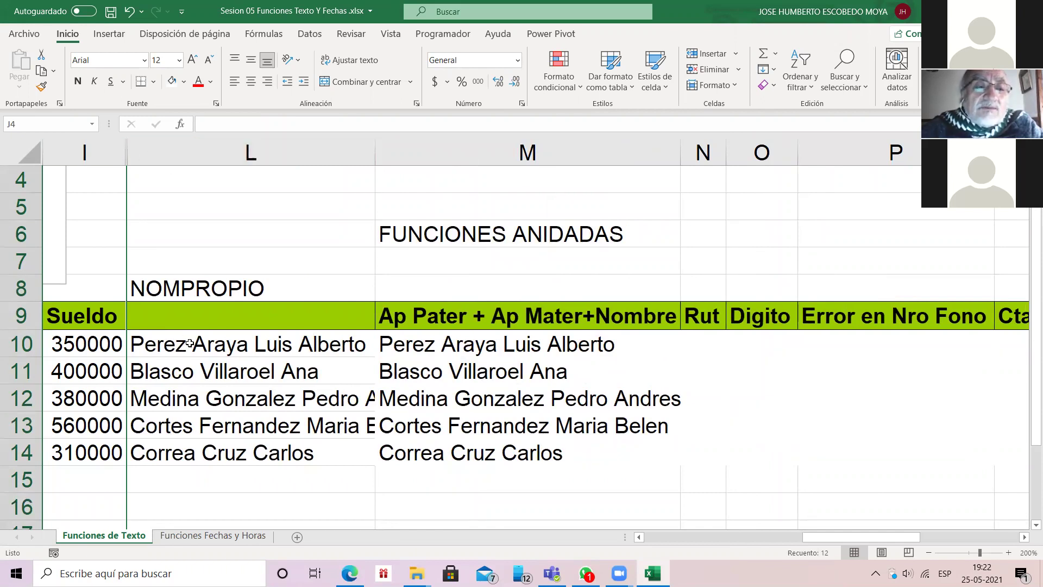
# Step: Unhide columns J and K and autofit them from the I–L selection
pyautogui.press('Left')
pyautogui.hotkey('ctrl', 'shift', 'Down')
pyautogui.hotkey('ctrl', 'shift', 'Down')
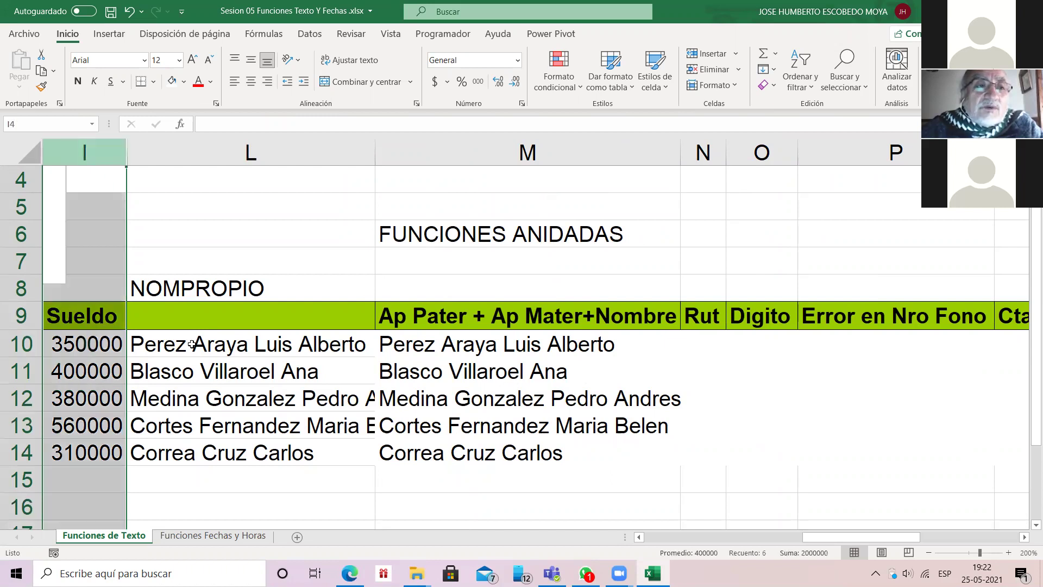
pyautogui.keyDown('ctrl'); pyautogui.click(162, 157); pyautogui.keyUp('ctrl')
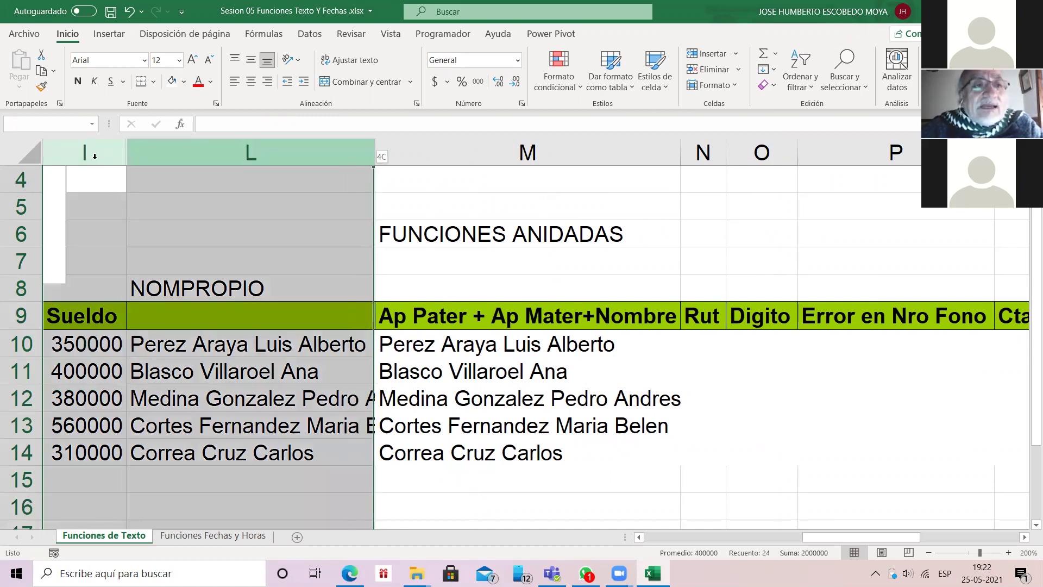
pyautogui.doubleClick(127, 156)
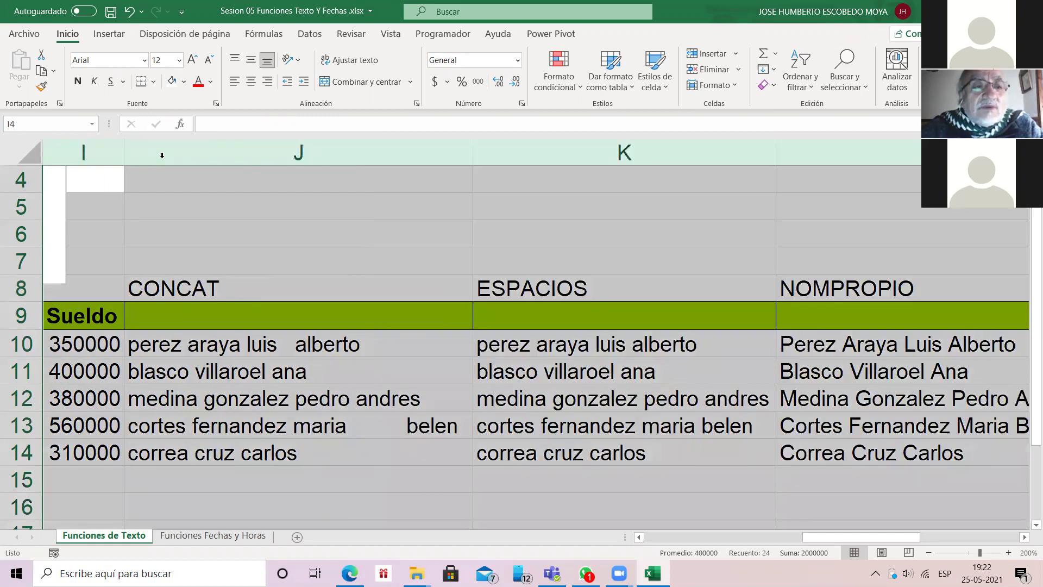
pyautogui.click(163, 288)
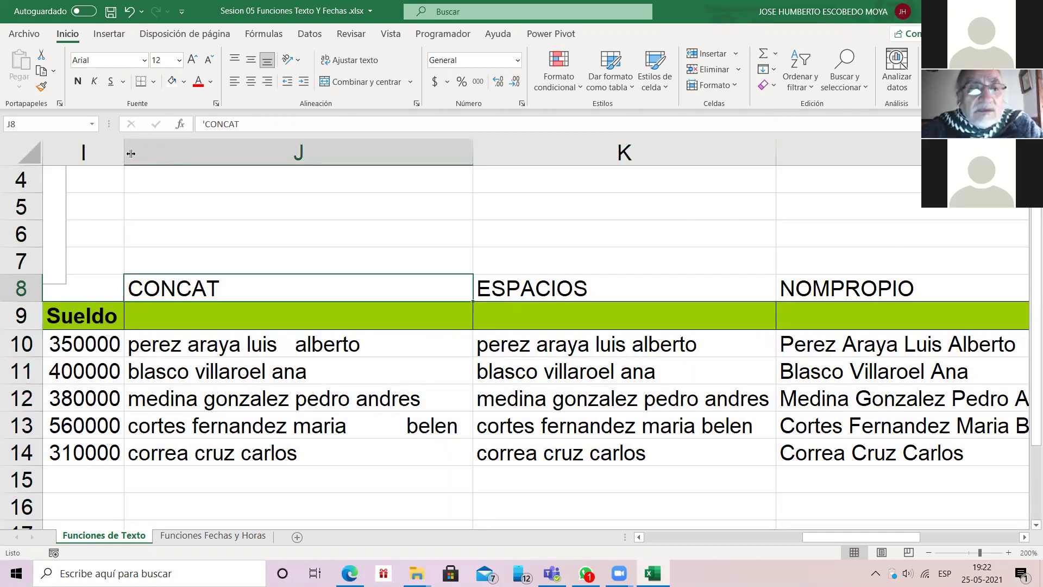
pyautogui.press('Right')
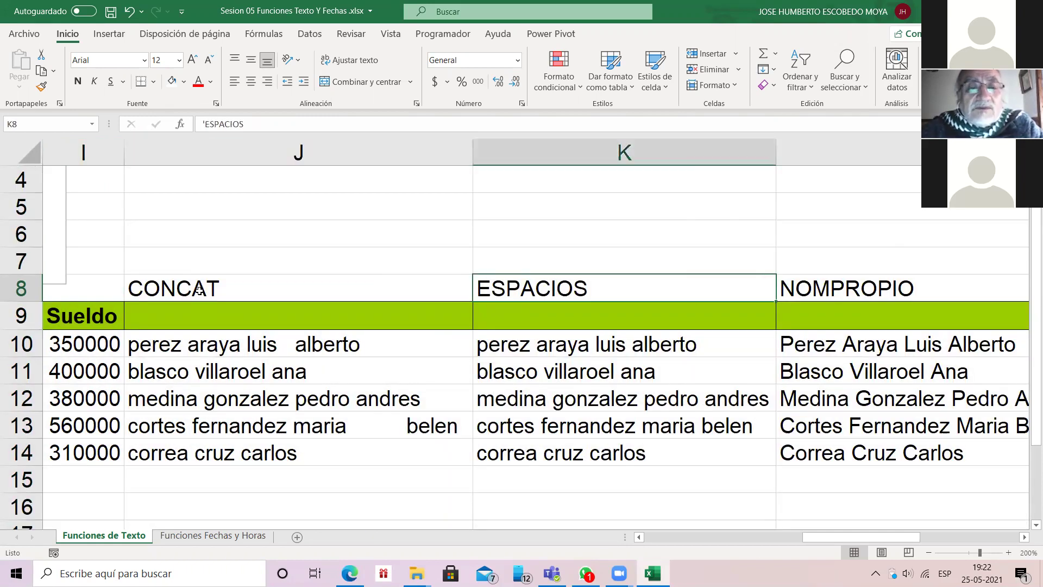
pyautogui.press('Right')
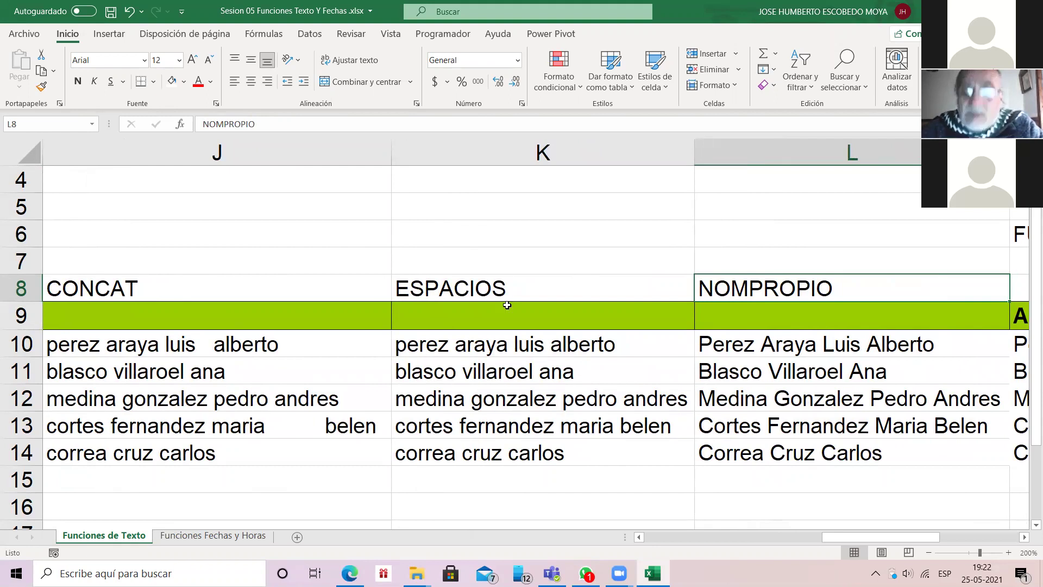
pyautogui.press('Right')
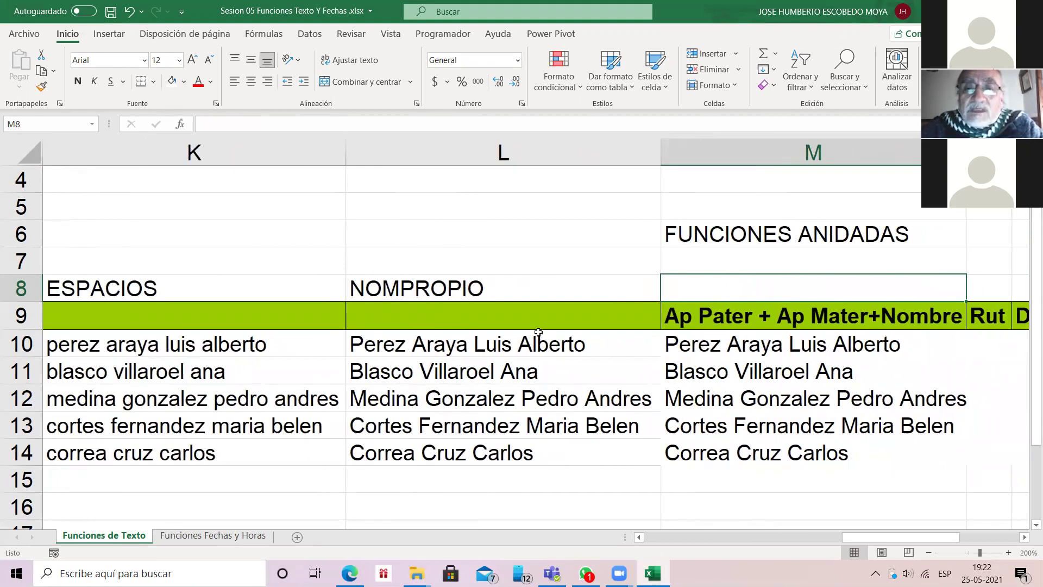
pyautogui.press('Down')
pyautogui.press('Down')
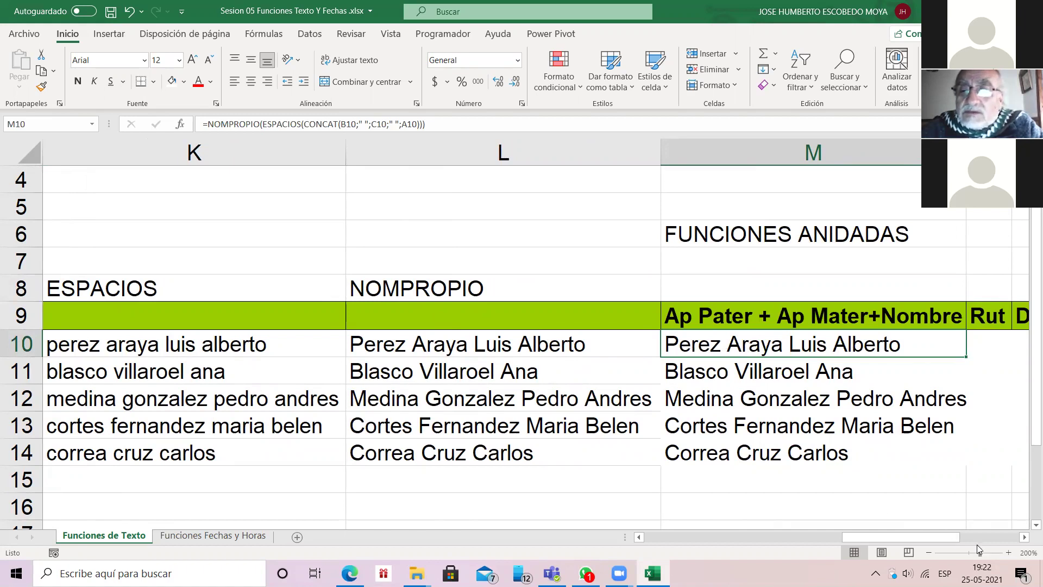
pyautogui.click(1008, 553)
pyautogui.click(1008, 553)
pyautogui.click(1008, 552)
pyautogui.click(1008, 552)
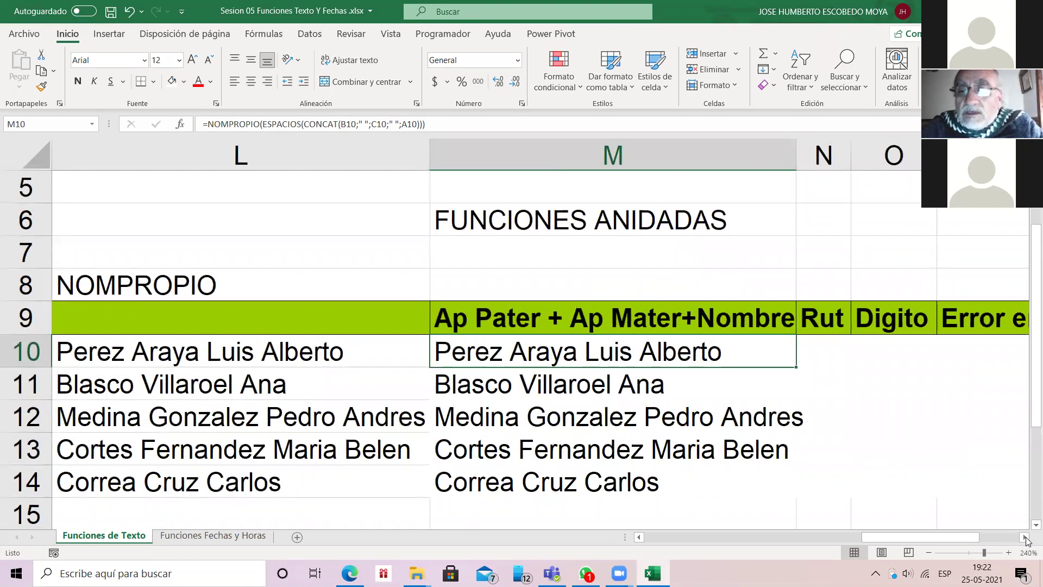
pyautogui.click(1024, 538)
pyautogui.click(1024, 538)
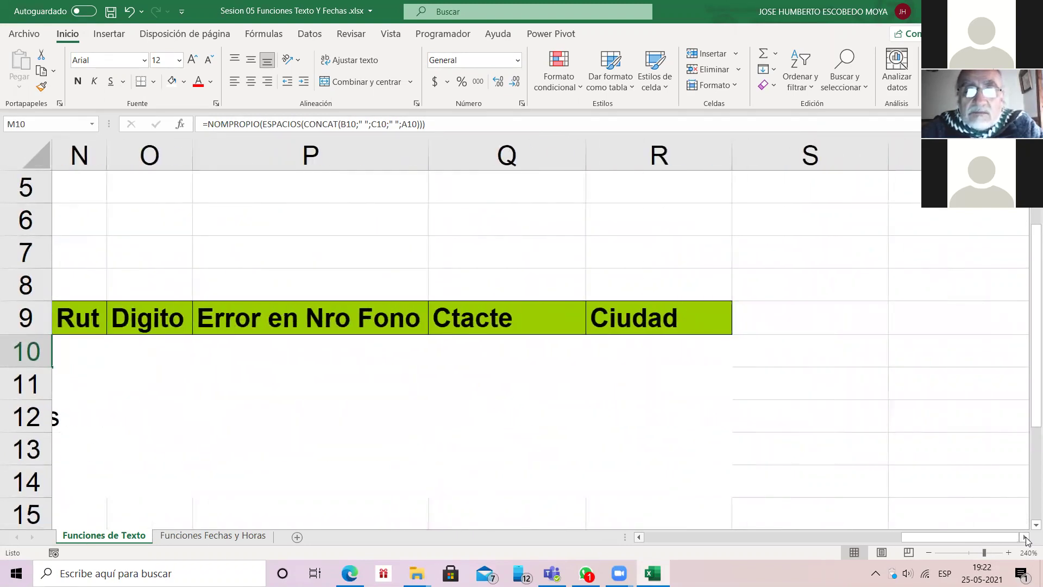
pyautogui.click(639, 537)
pyautogui.click(639, 537)
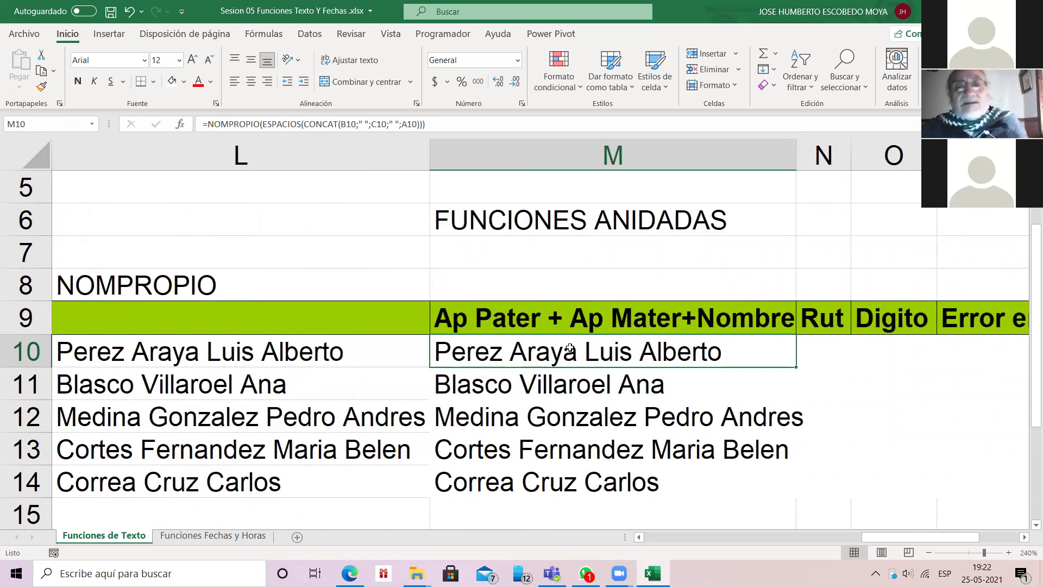
pyautogui.doubleClick(570, 348)
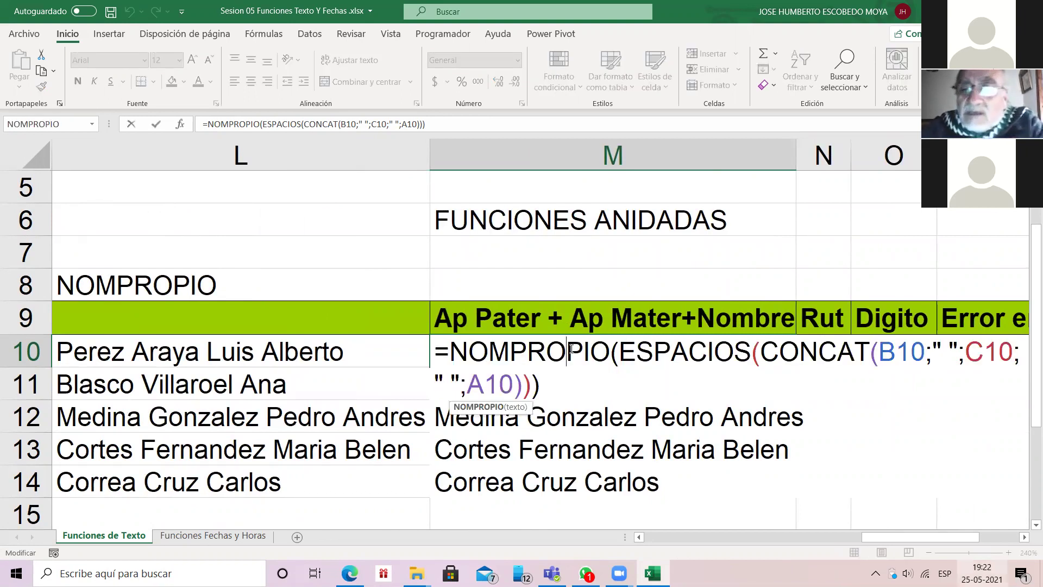
pyautogui.click(1024, 536)
pyautogui.click(1024, 536)
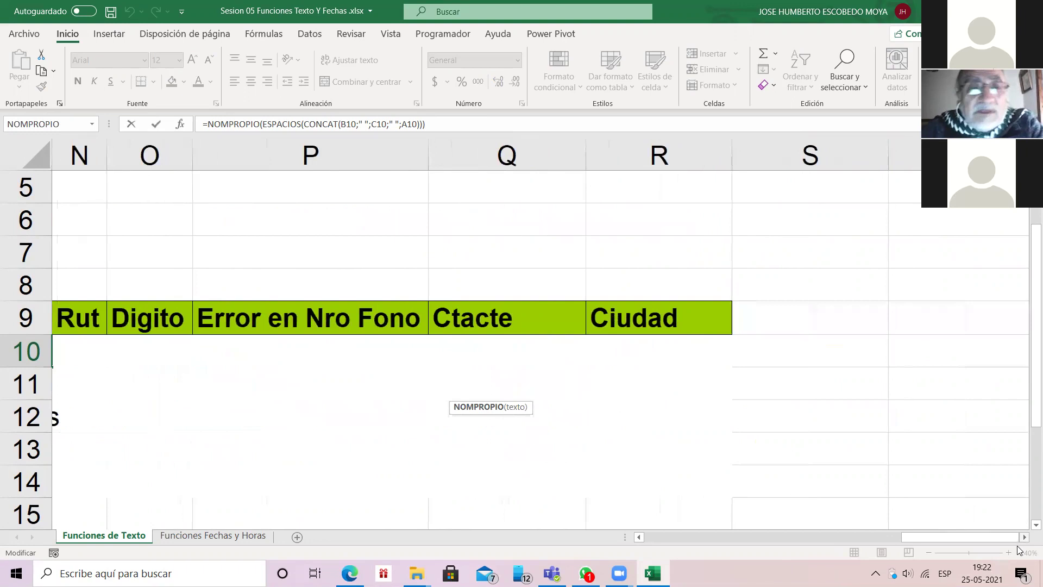
pyautogui.click(317, 349)
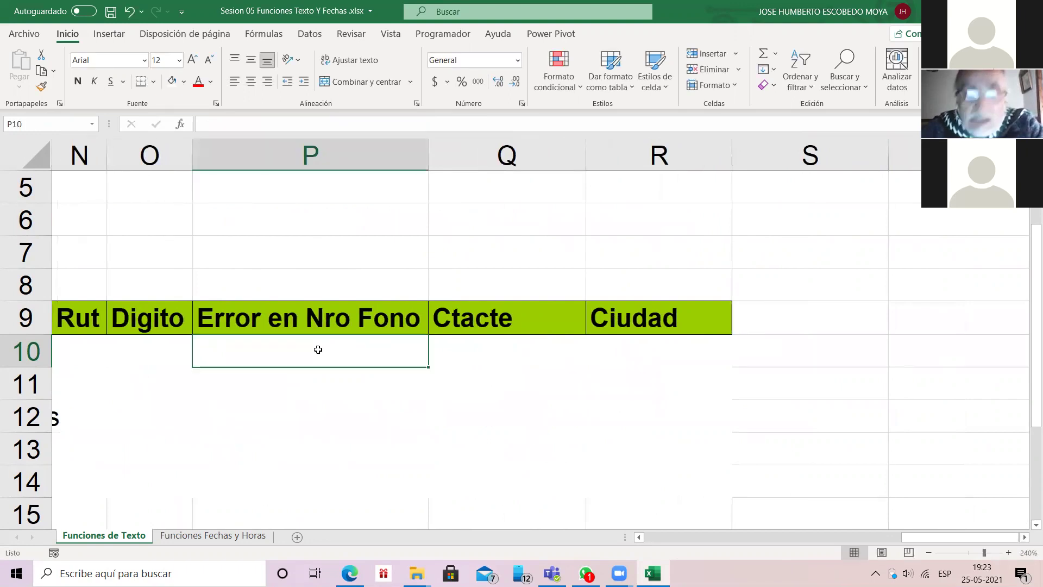
pyautogui.press('Left')
pyautogui.press('Left')
pyautogui.press('Left')
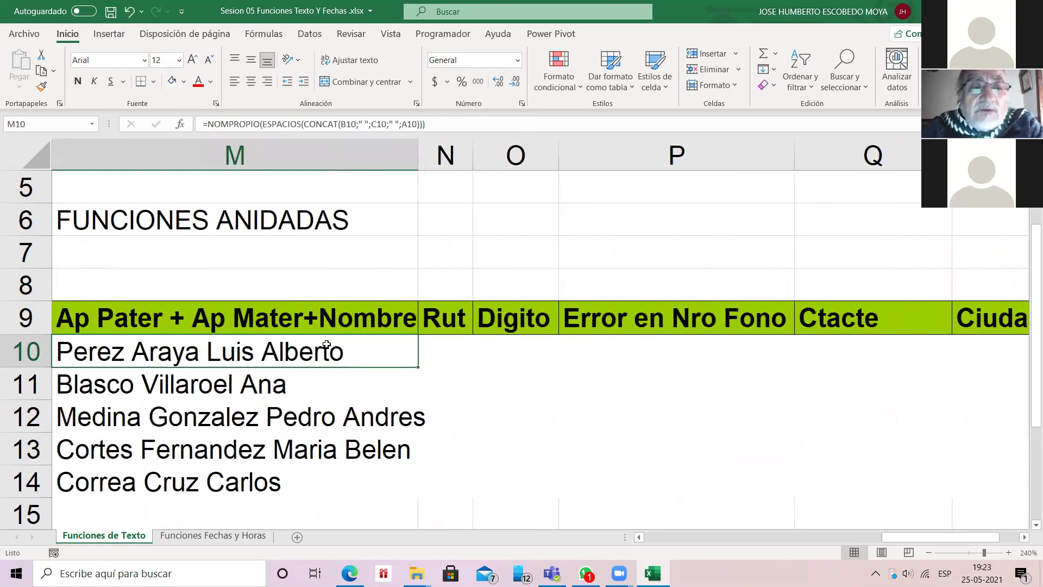
pyautogui.press('F2')
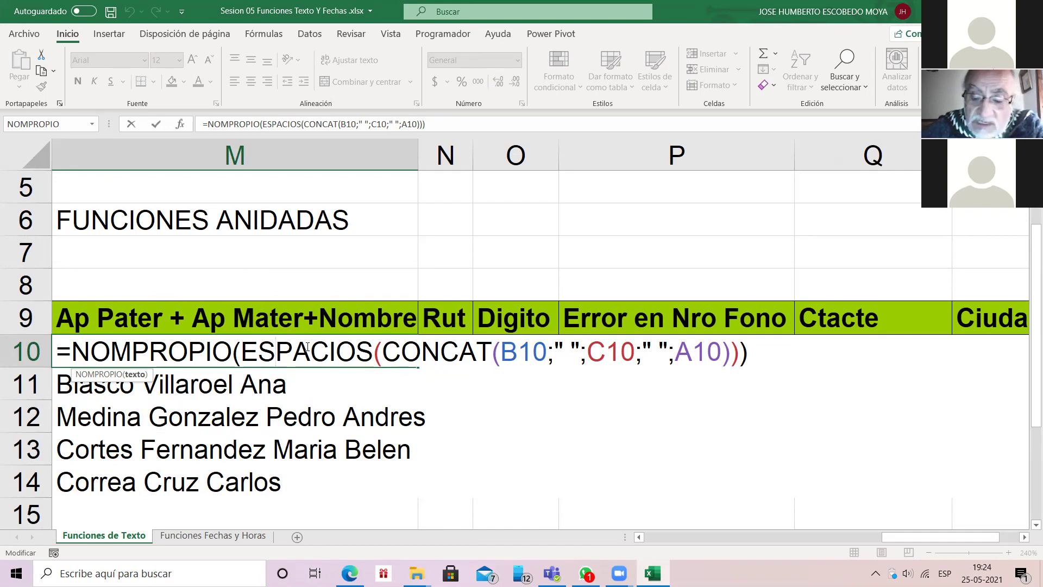
pyautogui.press('Return')
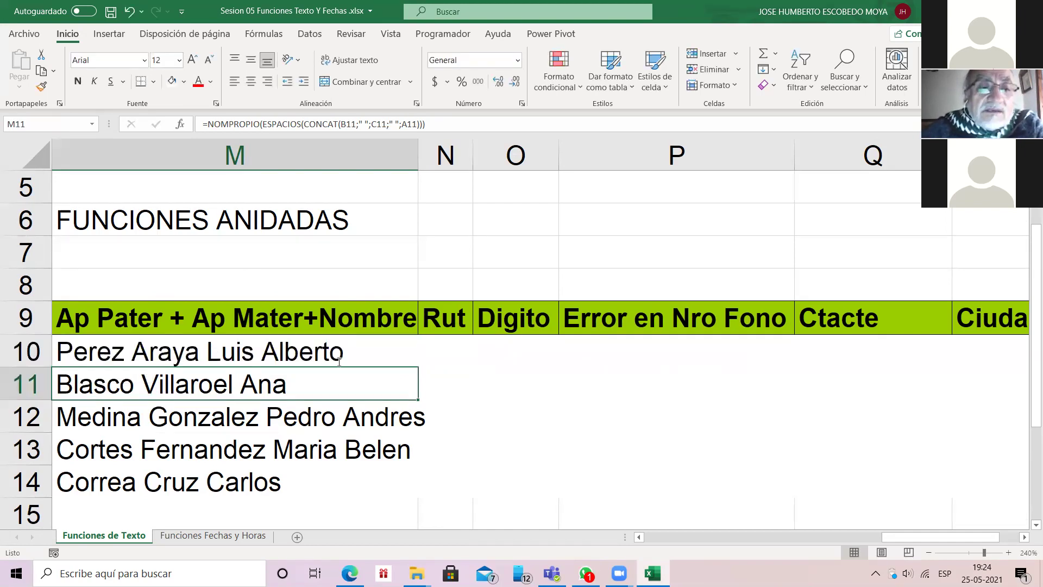
pyautogui.press('Up')
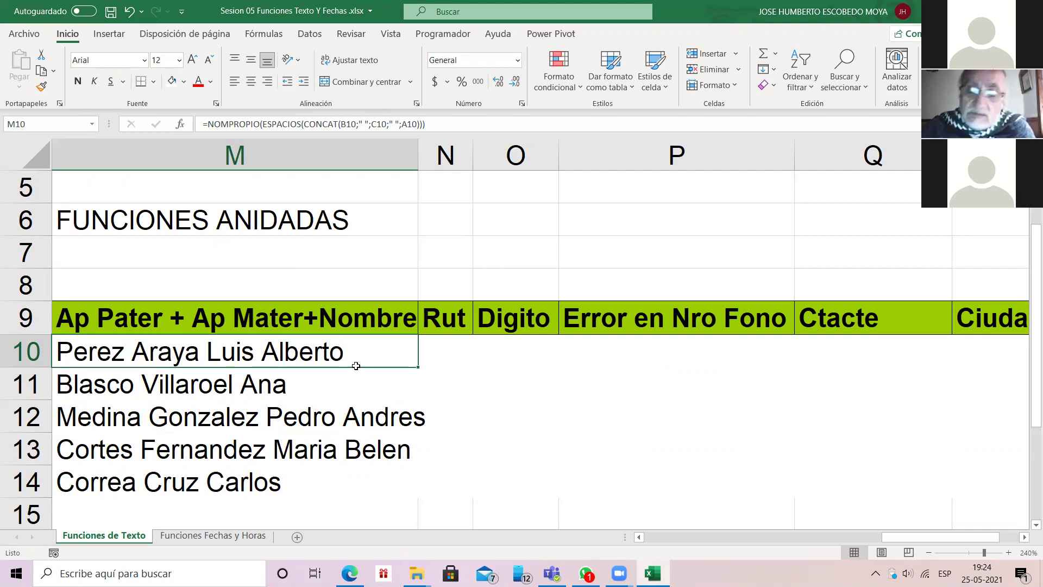
pyautogui.press('Left')
pyautogui.press('Left')
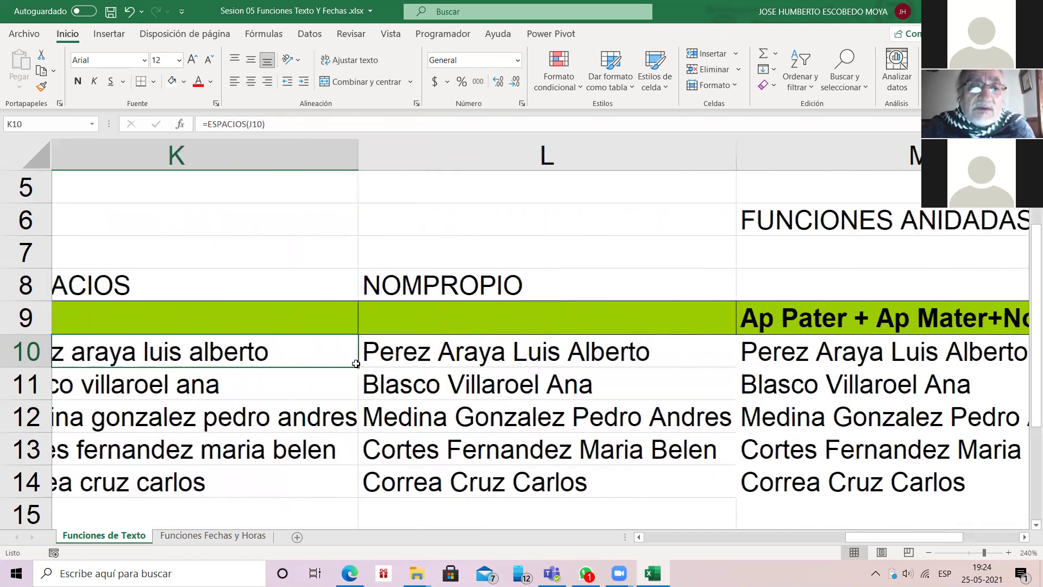
pyautogui.press('Left')
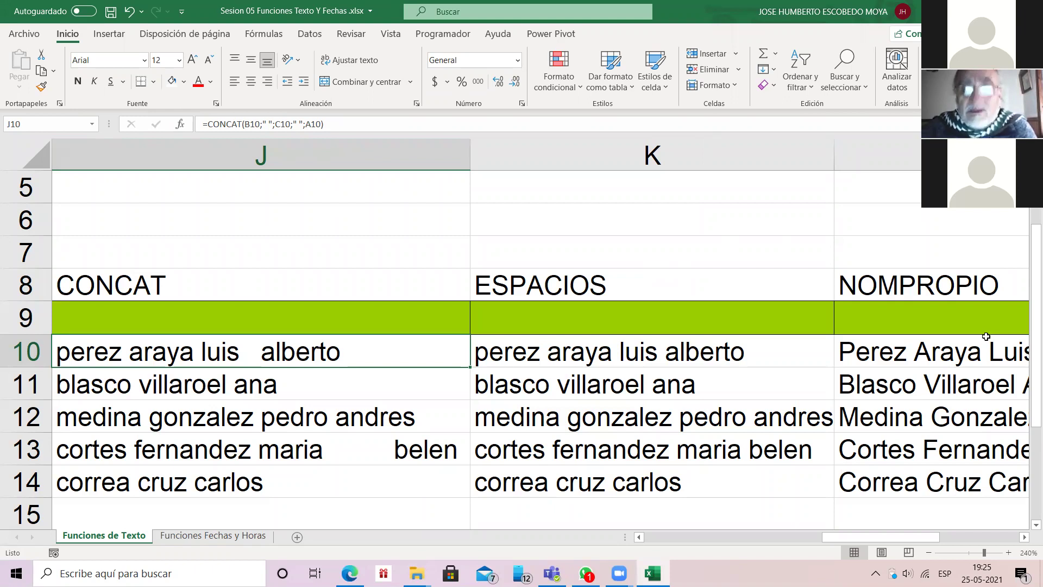
pyautogui.press('Right')
pyautogui.press('Right')
pyautogui.press('Right')
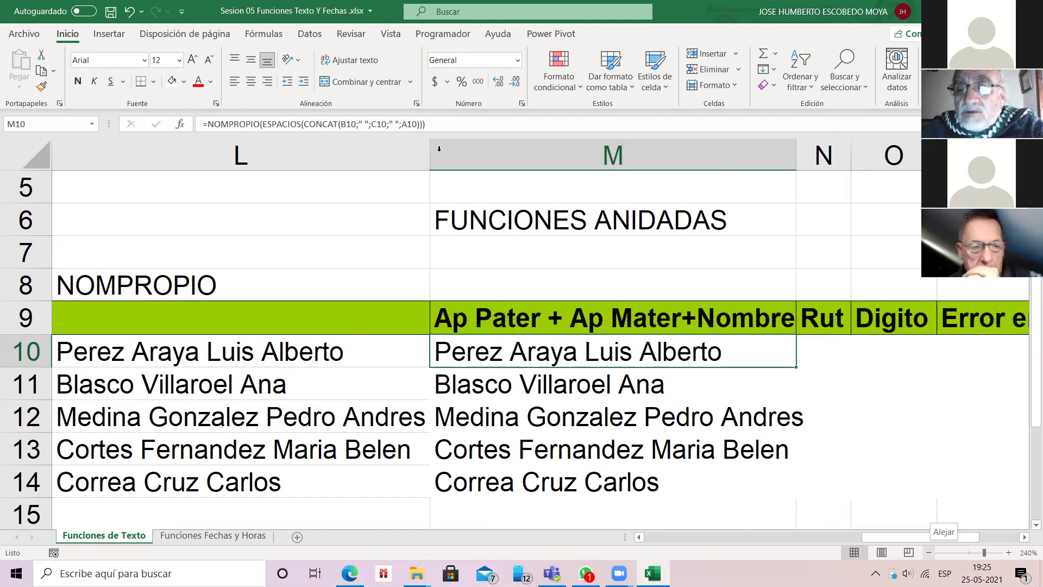
pyautogui.click(928, 553)
pyautogui.click(929, 552)
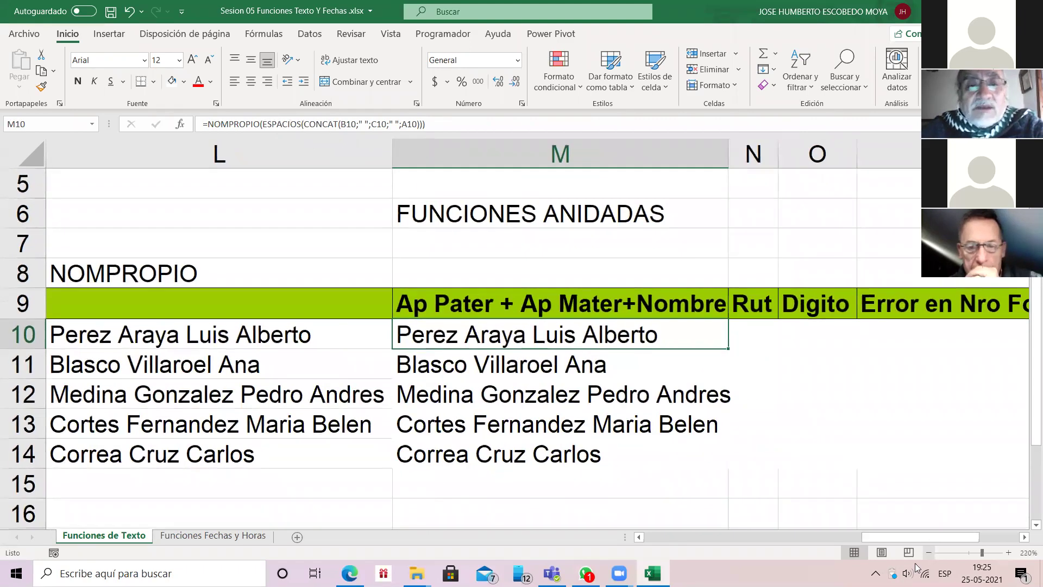
pyautogui.click(929, 552)
pyautogui.click(928, 552)
pyautogui.click(928, 553)
pyautogui.click(928, 552)
pyautogui.click(928, 552)
pyautogui.click(928, 552)
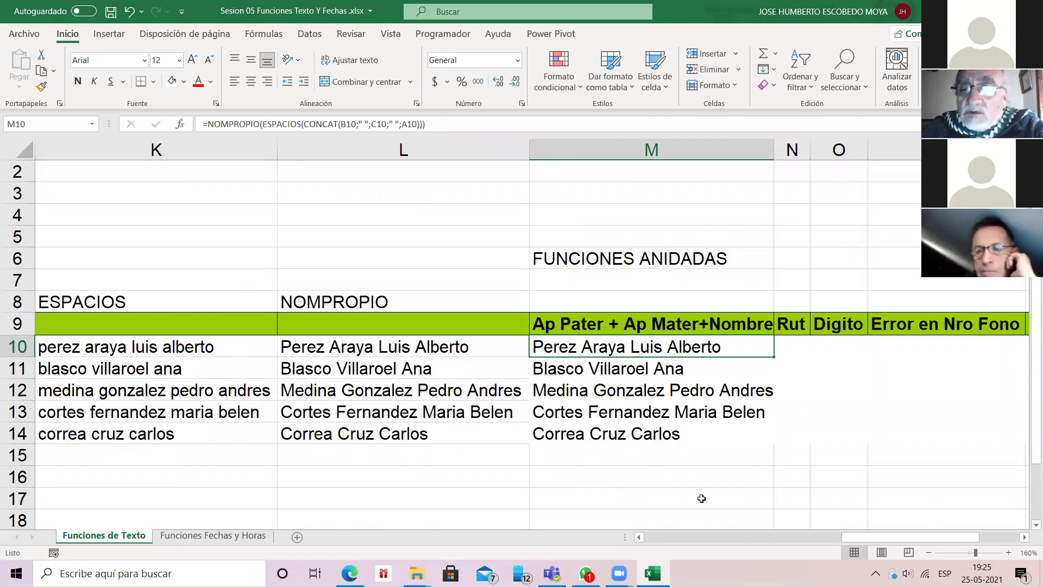
pyautogui.moveTo(963, 537); pyautogui.dragTo(682, 545)
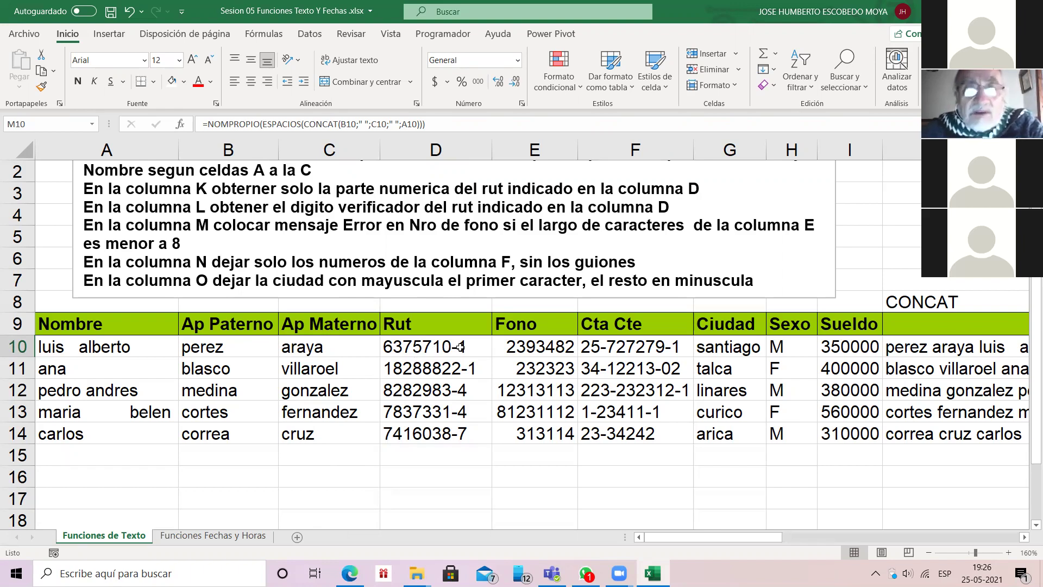
pyautogui.press('Right')
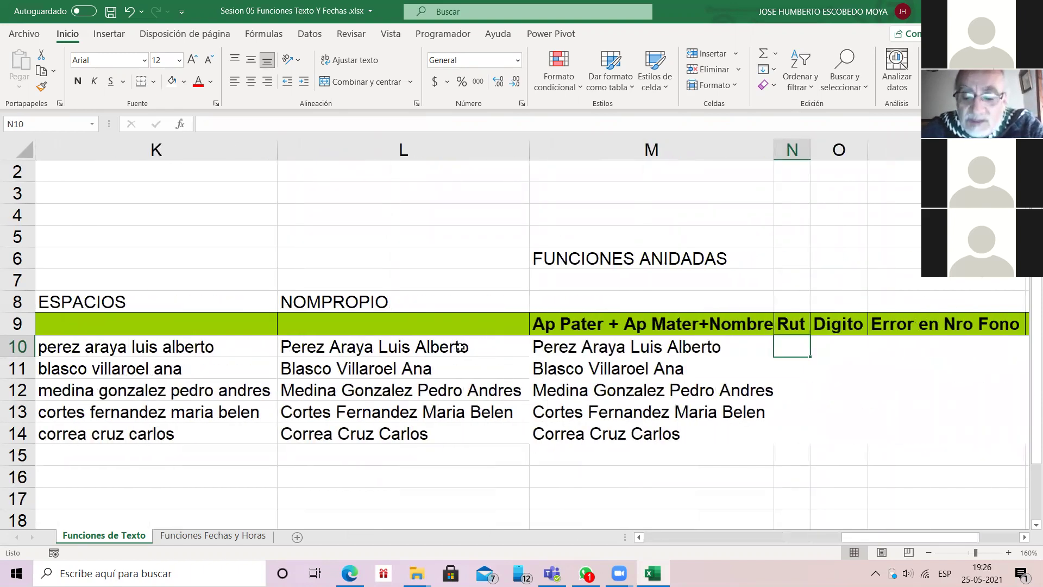
pyautogui.press('Left')
pyautogui.press('Left')
pyautogui.press('Home')
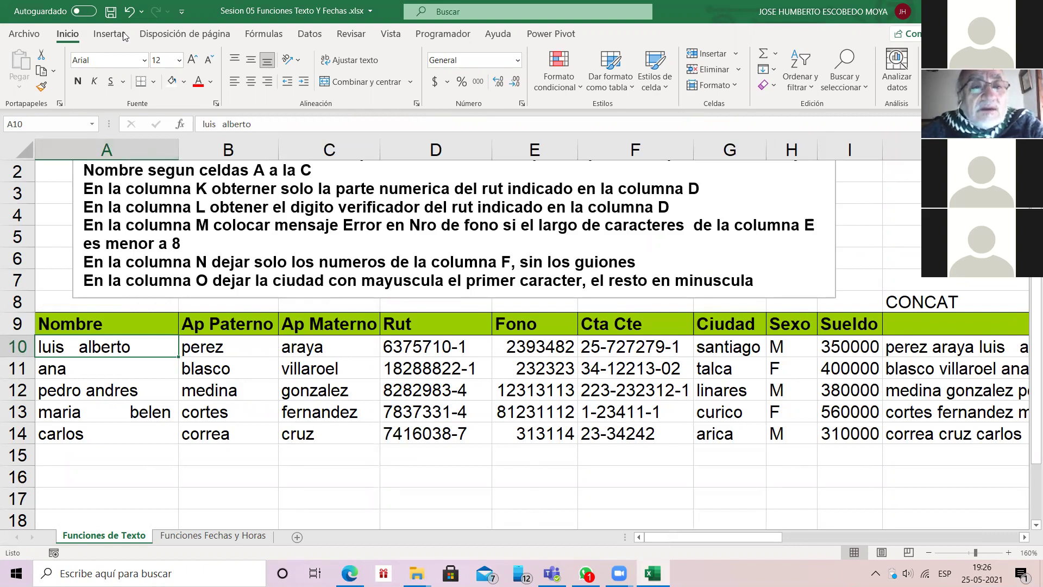
pyautogui.scroll(1, 217, 204)
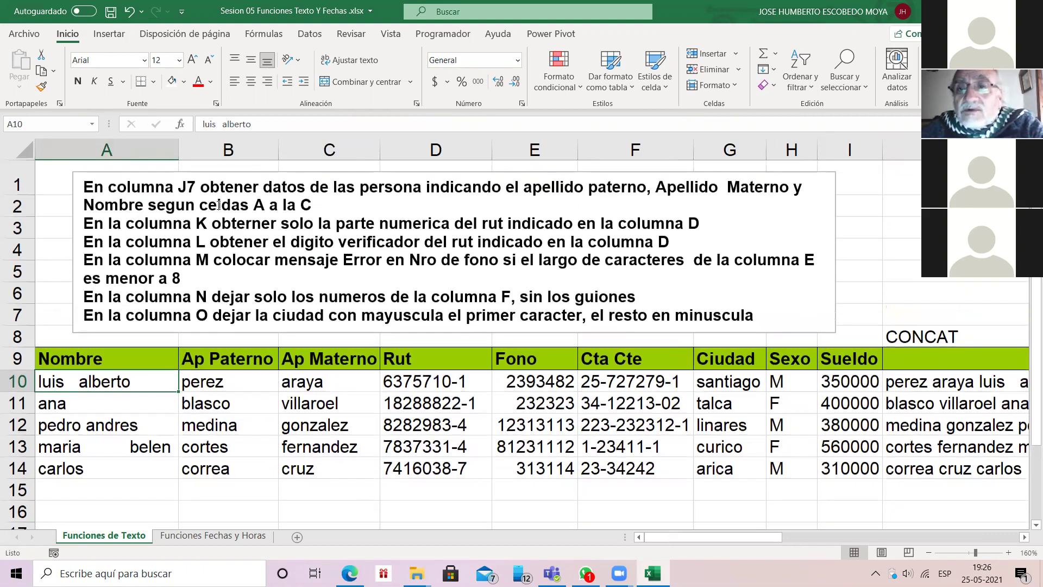
pyautogui.click(897, 150)
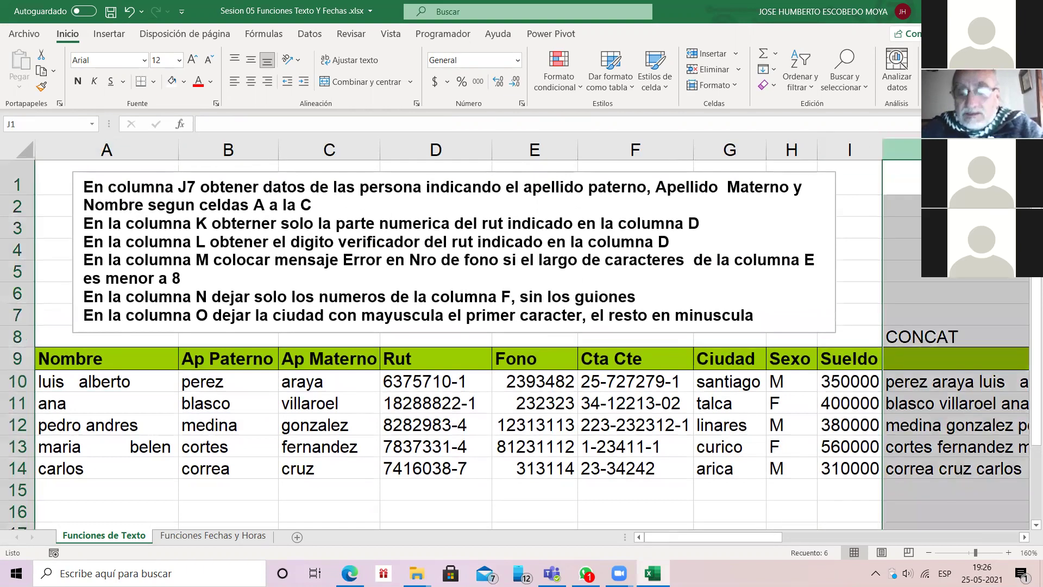
pyautogui.press('Right')
pyautogui.press('Right')
pyautogui.press('Right')
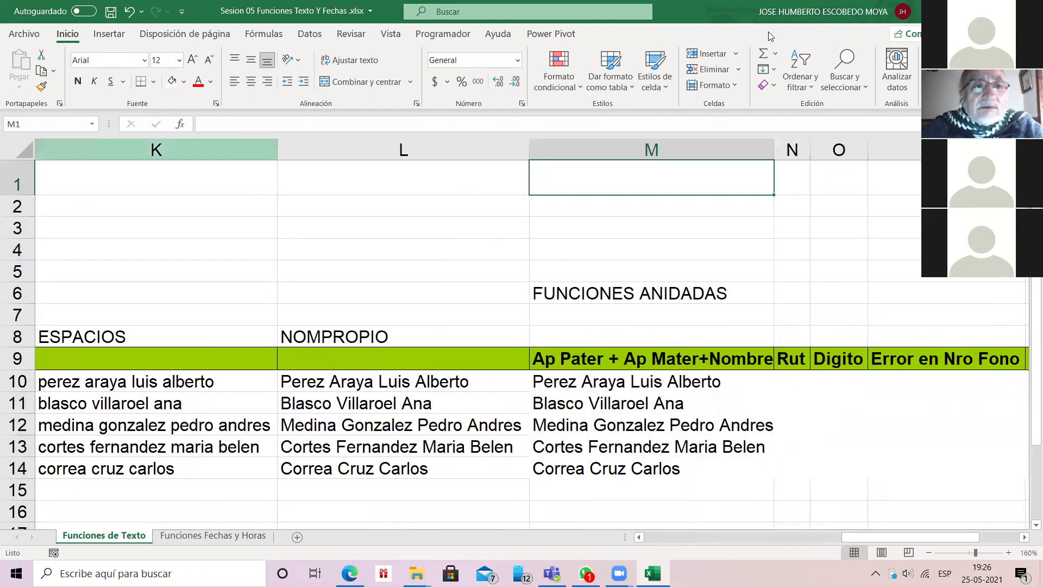
pyautogui.press('Left')
pyautogui.press('Left')
pyautogui.hotkey('ctrl', 'space')
pyautogui.press('Left')
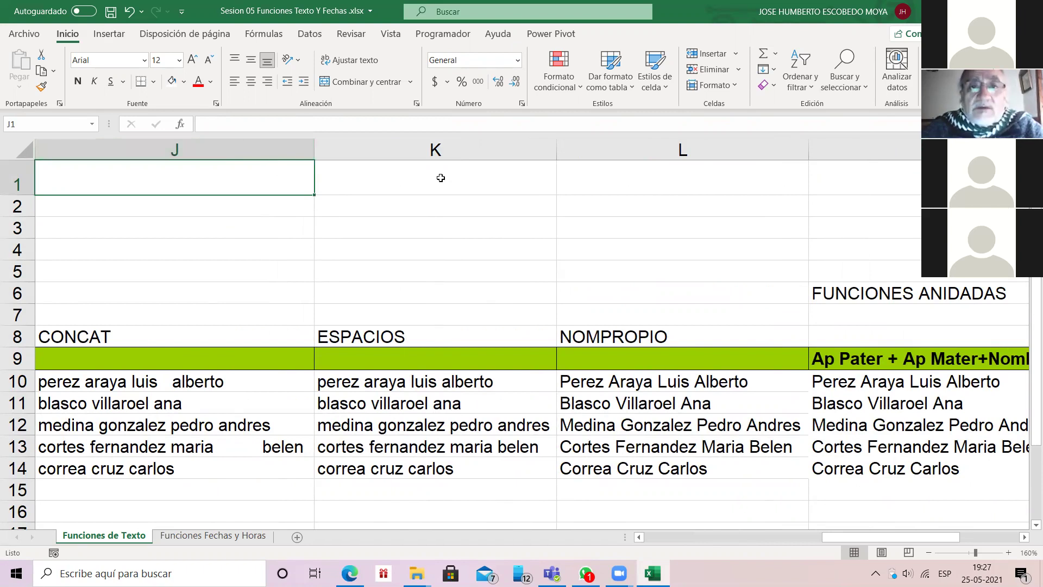
# Step: Delete columns J–L with Eliminar
pyautogui.hotkey('shift', 'Right')
pyautogui.hotkey('shift', 'Right')
pyautogui.hotkey('ctrl', 'space')
pyautogui.rightClick(568, 156)
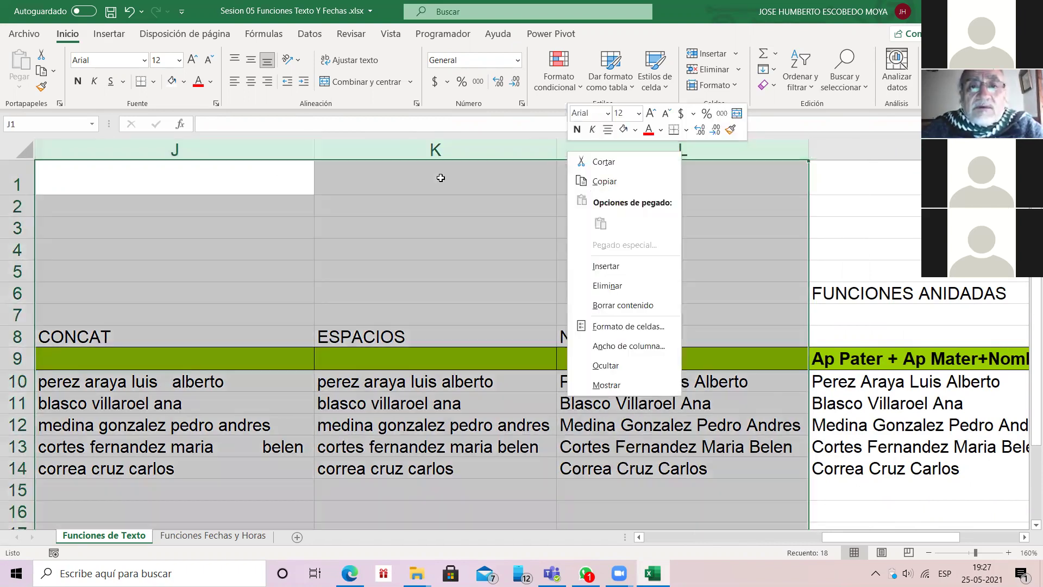
pyautogui.click(600, 288)
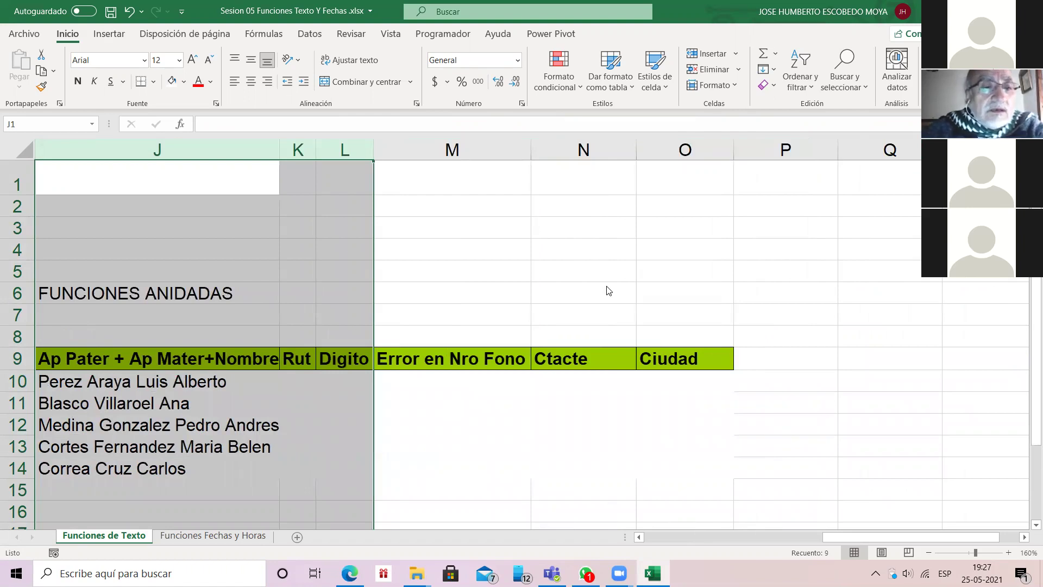
# Step: Zoom the sheet to 140% and move to the empty Rut cell K10
pyautogui.press('Down')
pyautogui.press('Down')
pyautogui.press('Down')
pyautogui.press('Down')
pyautogui.press('Down')
pyautogui.press('Down')
pyautogui.press('Down')
pyautogui.press('Down')
pyautogui.press('Down')
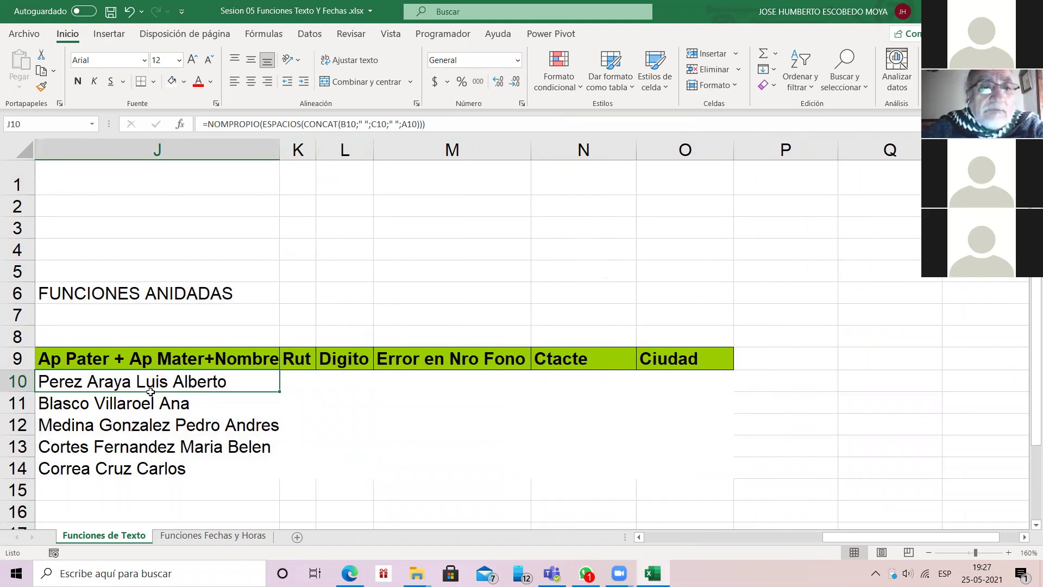
pyautogui.moveTo(172, 394); pyautogui.dragTo(299, 375)
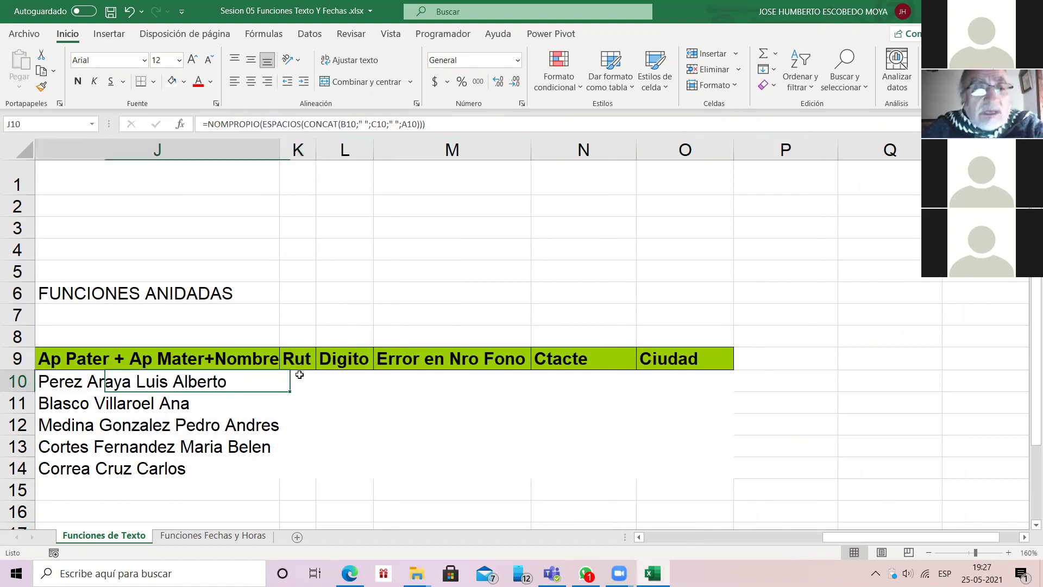
pyautogui.press('Escape')
pyautogui.press('Left')
pyautogui.press('Left')
pyautogui.press('Left')
pyautogui.press('Left')
pyautogui.press('Left')
pyautogui.press('Left')
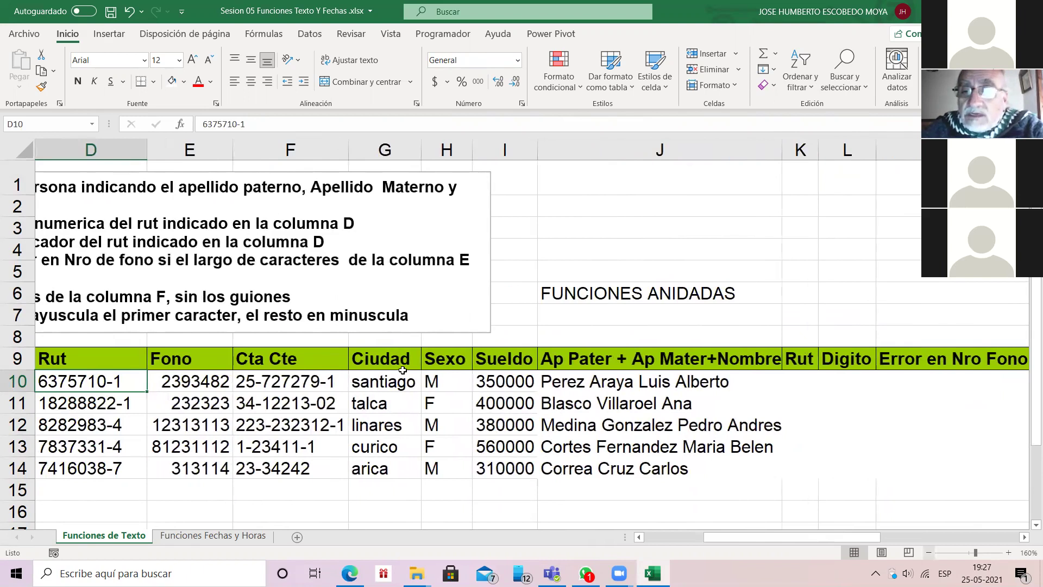
pyautogui.click(928, 552)
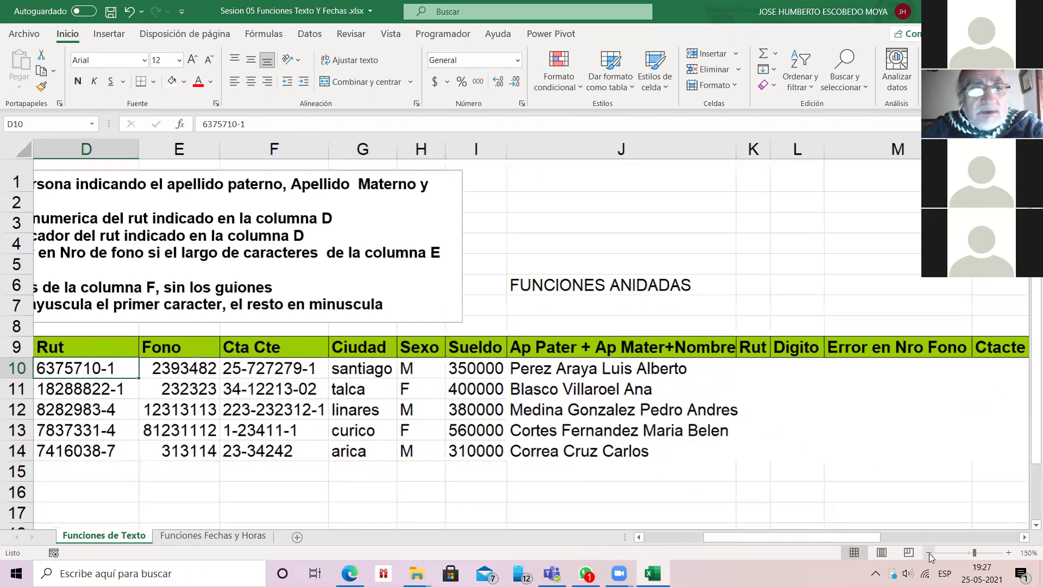
pyautogui.click(928, 551)
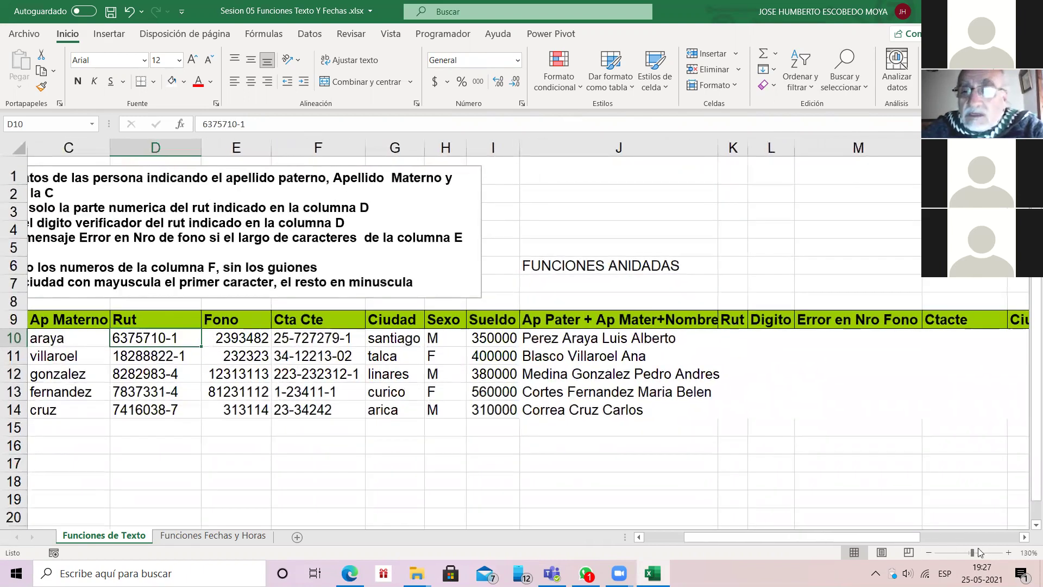
pyautogui.click(1006, 554)
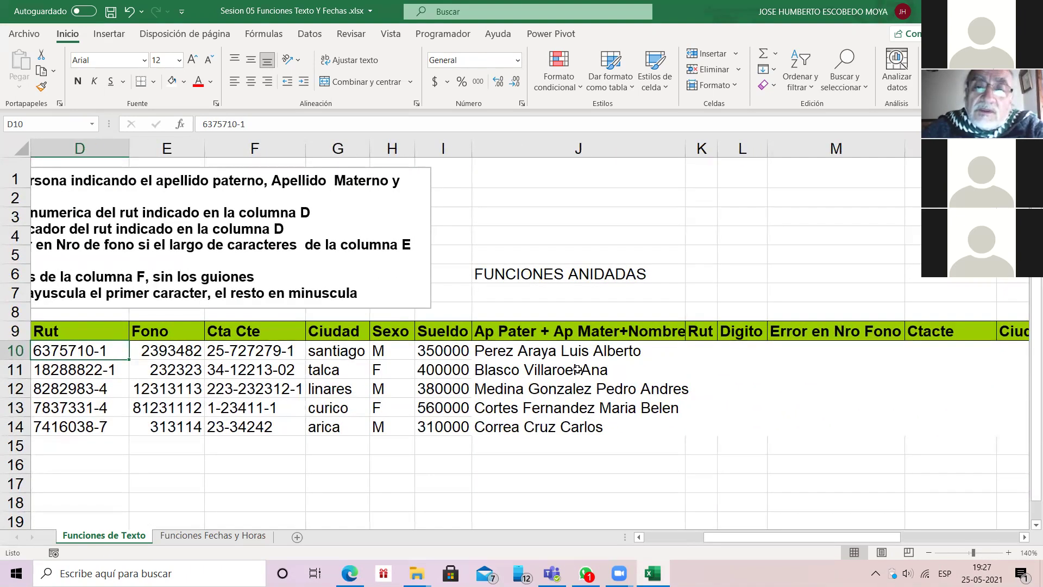
pyautogui.press('Right')
pyautogui.press('Right')
pyautogui.press('Right')
pyautogui.press('Right')
pyautogui.press('Right')
pyautogui.press('Right')
pyautogui.press('Right')
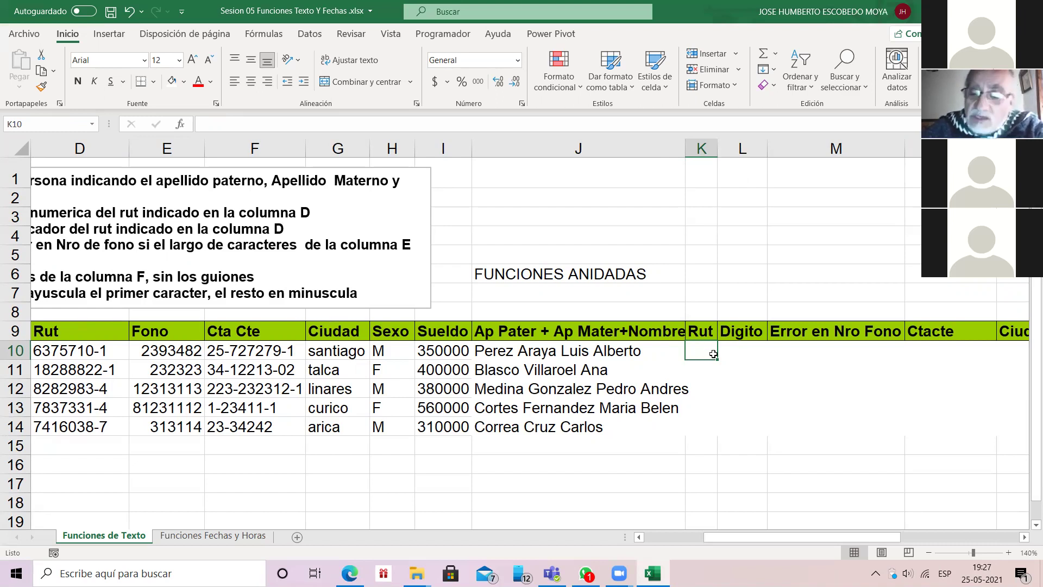
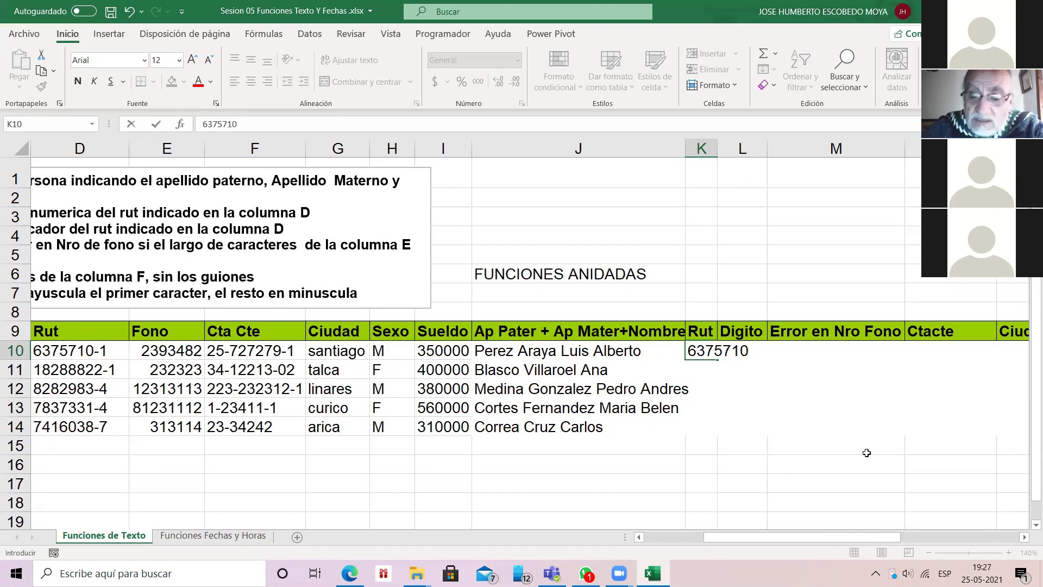
pyautogui.press('Tab')
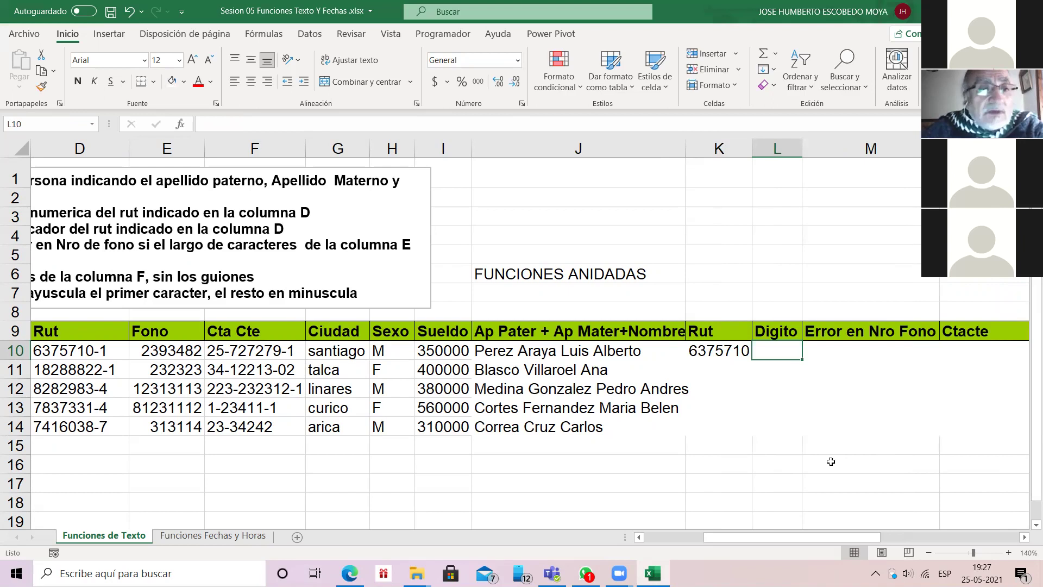
pyautogui.write('1')
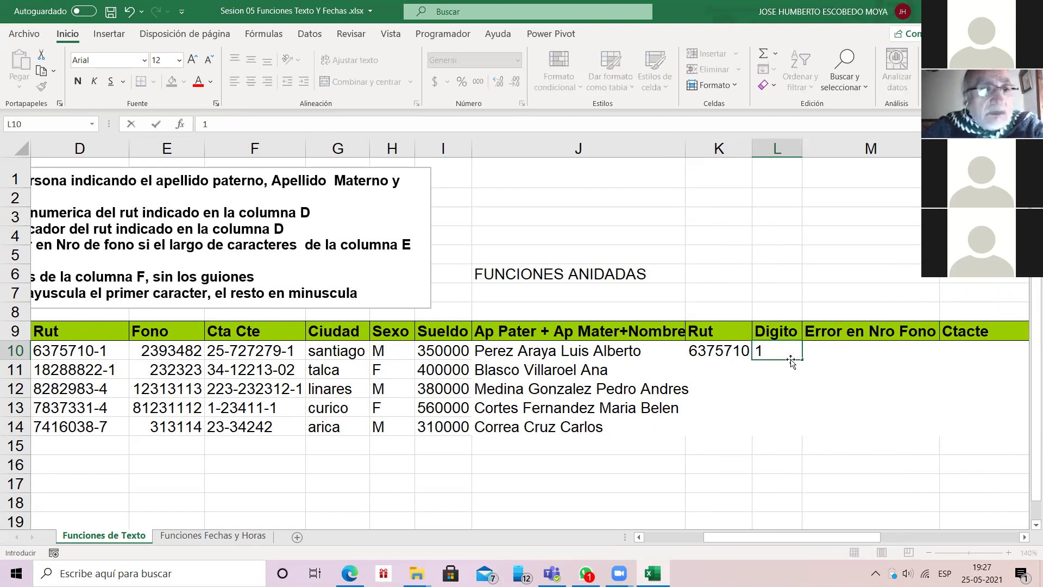
pyautogui.press('Return')
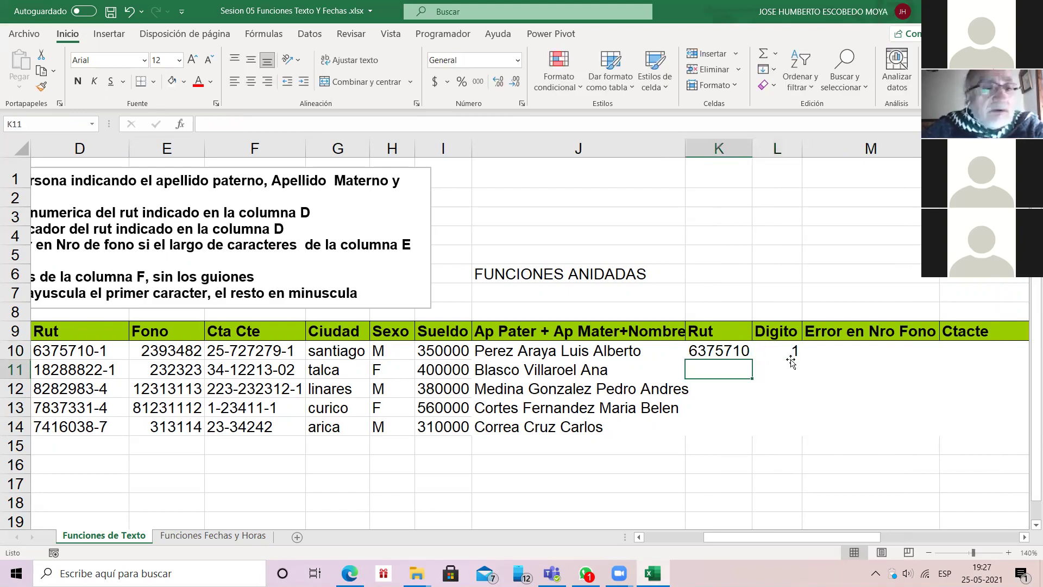
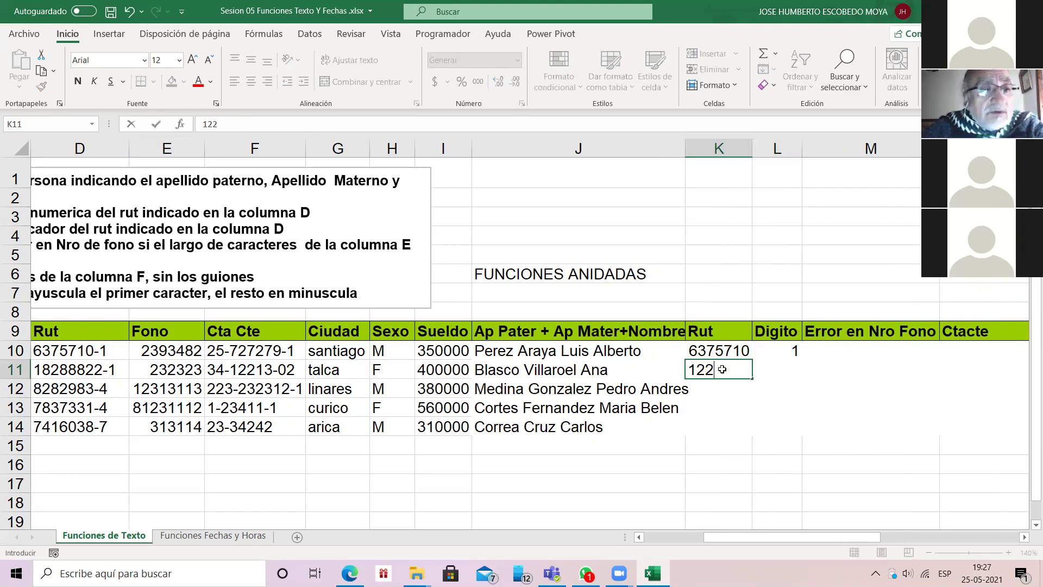
pyautogui.press('Tab')
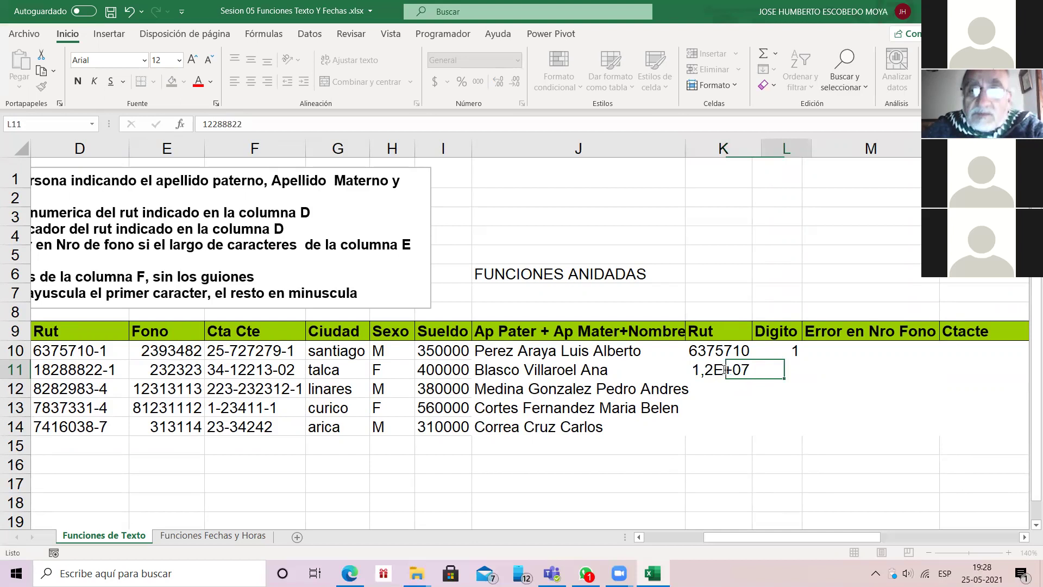
pyautogui.write('1')
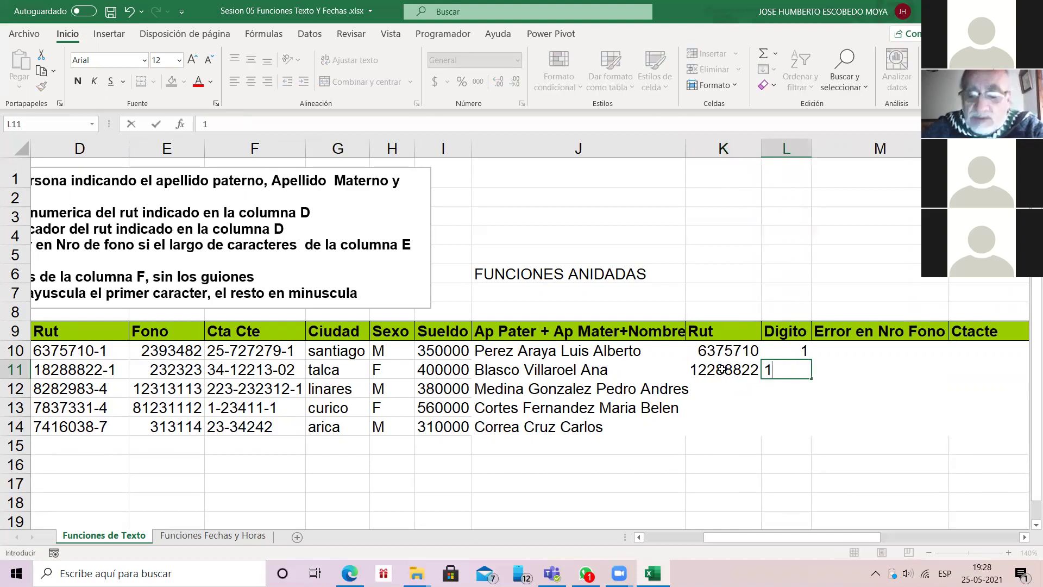
pyautogui.press('Return')
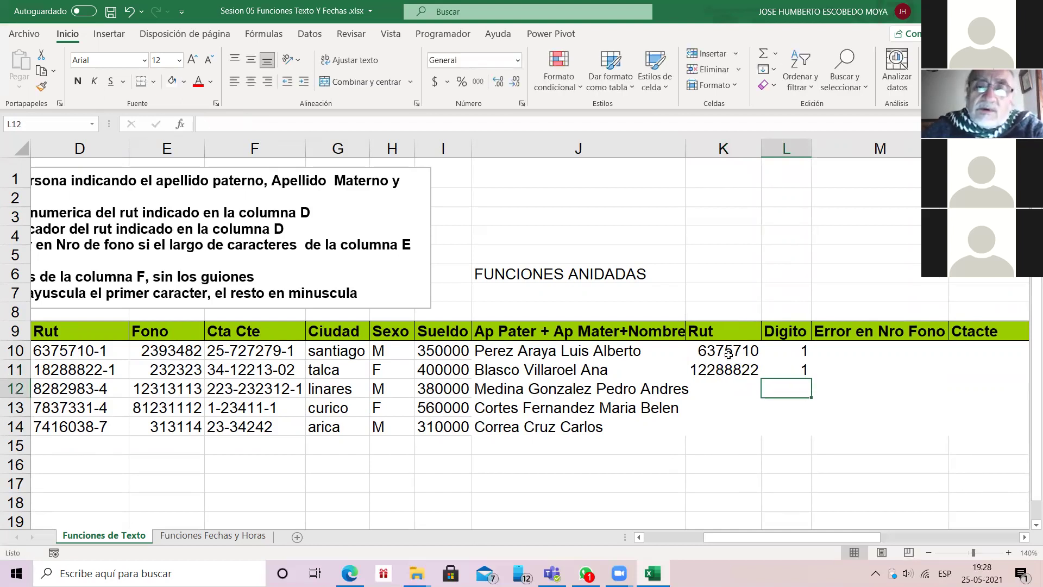
# Step: Clear the four Rut and Digito cells K10:L11, leaving K10 selected
pyautogui.click(728, 353)
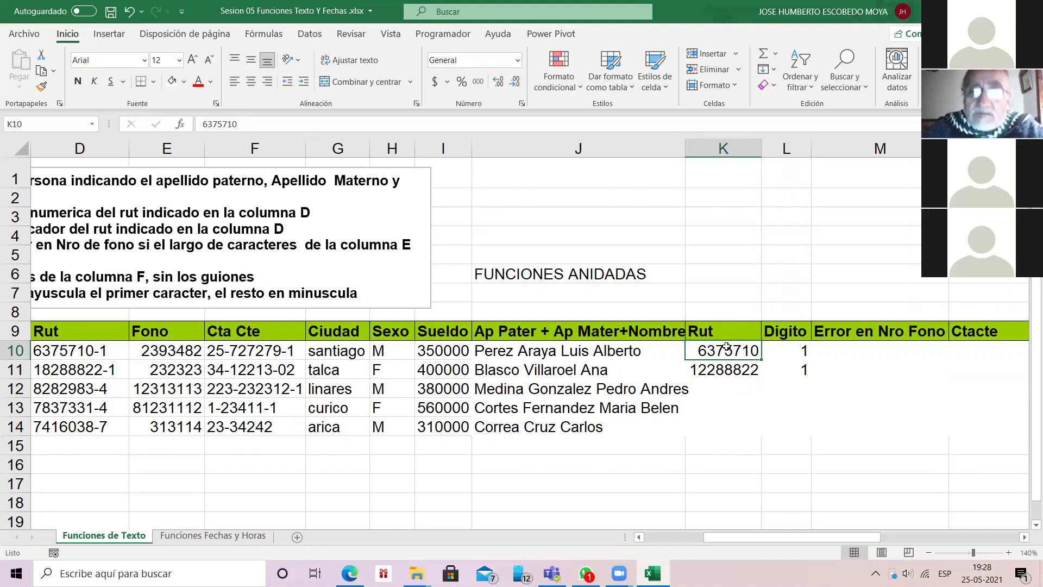
pyautogui.hotkey('shift', 'Right')
pyautogui.hotkey('shift', 'Down')
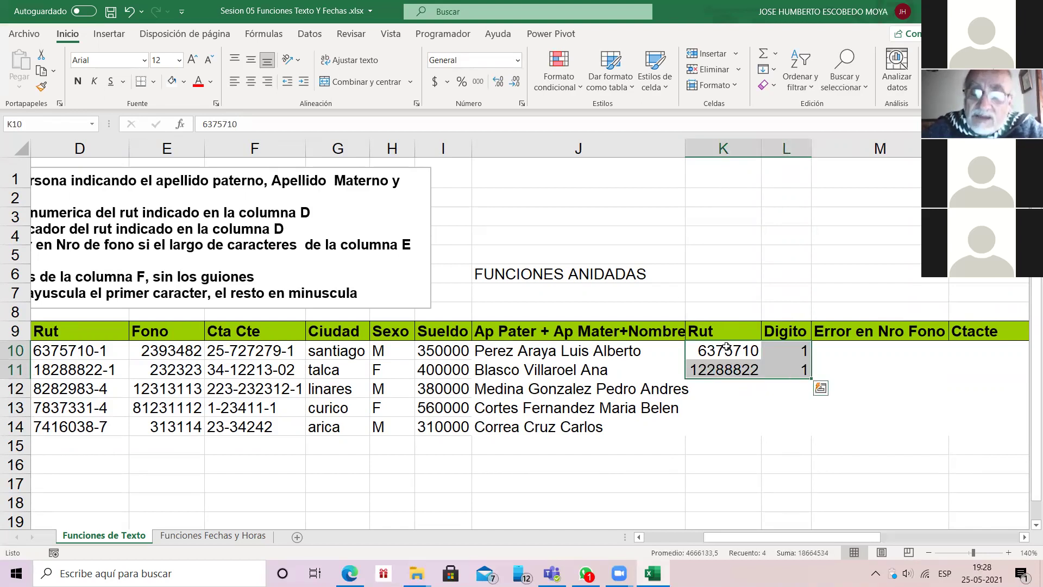
pyautogui.press('Delete')
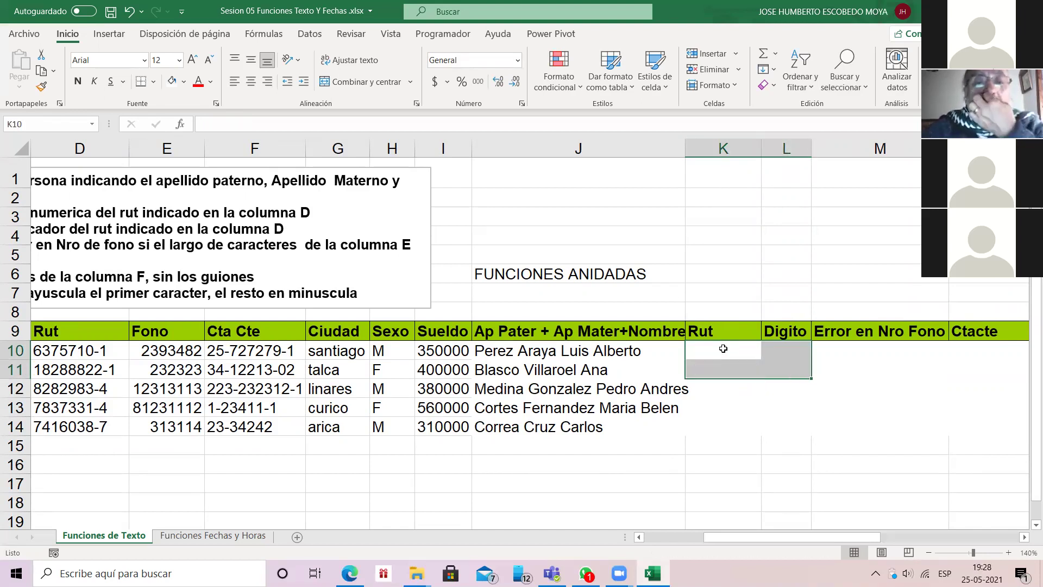
pyautogui.click(723, 348)
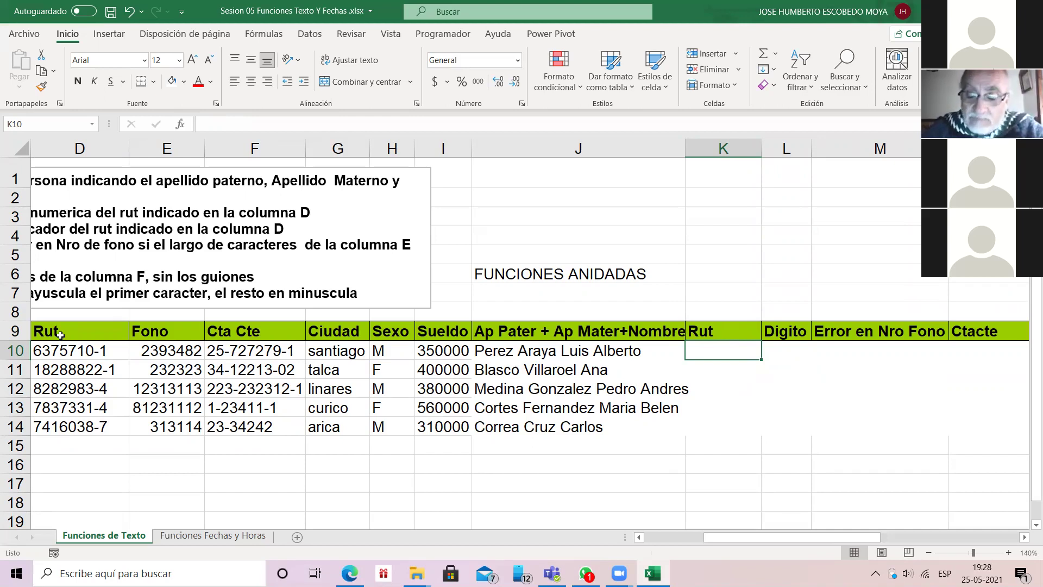
pyautogui.press('Left')
pyautogui.press('Left')
pyautogui.press('Left')
pyautogui.press('Left')
pyautogui.press('Left')
pyautogui.press('Left')
pyautogui.press('Left')
pyautogui.press('Left')
pyautogui.press('Left')
pyautogui.press('Left')
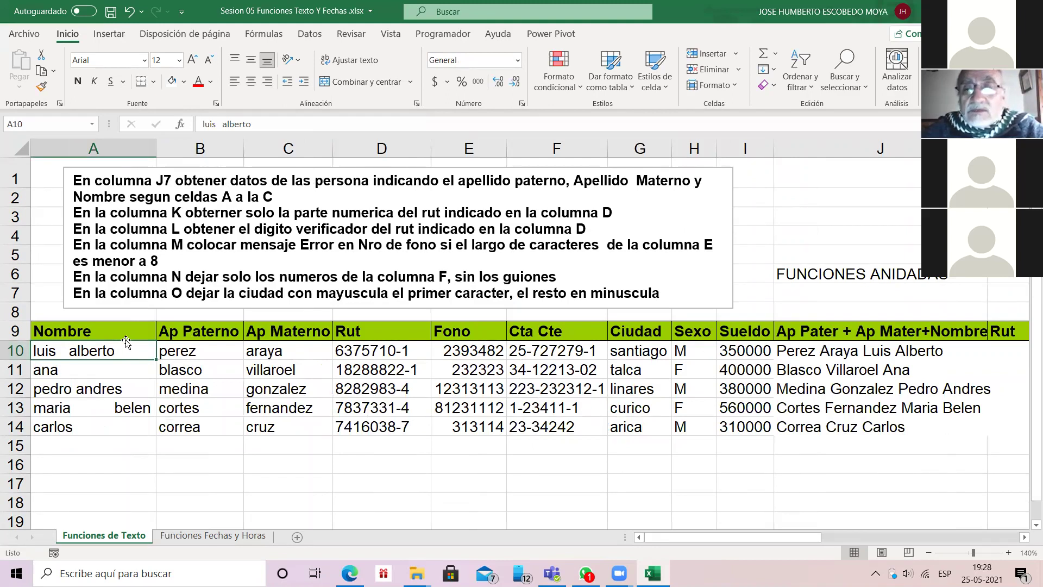
pyautogui.hotkey('ctrl', 'Right')
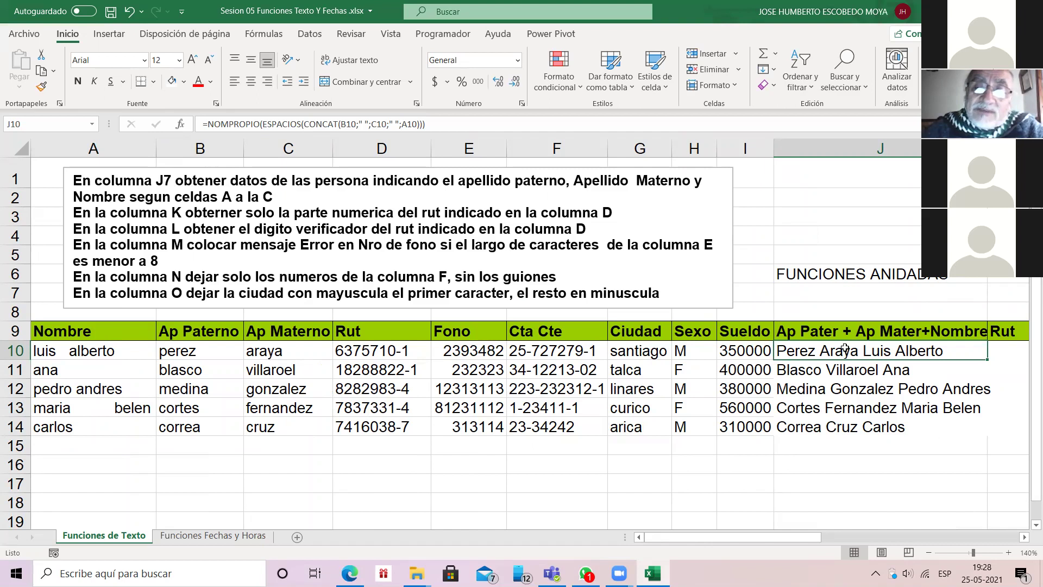
pyautogui.press('Right')
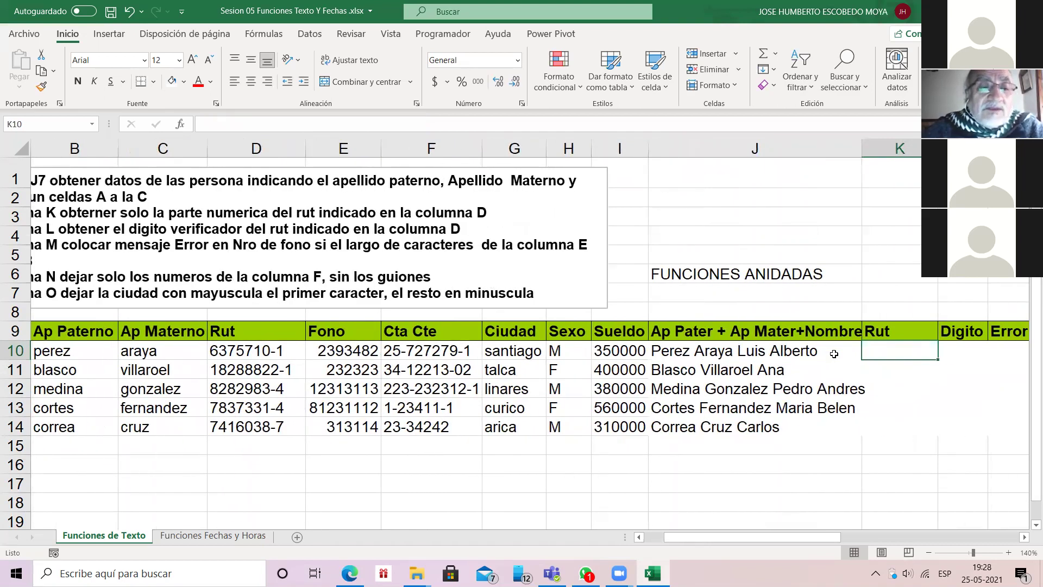
pyautogui.click(288, 350)
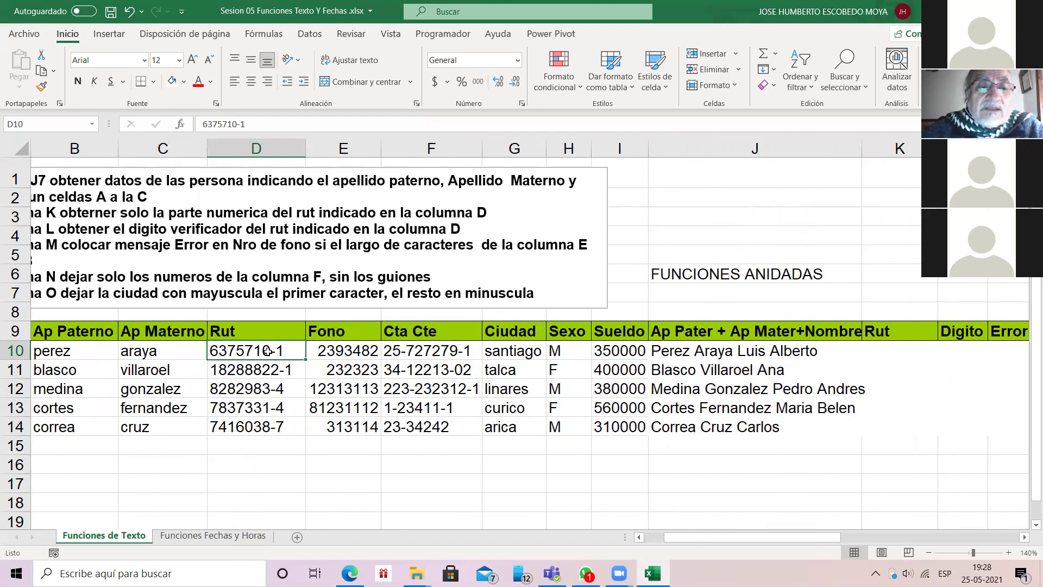
pyautogui.click(875, 342)
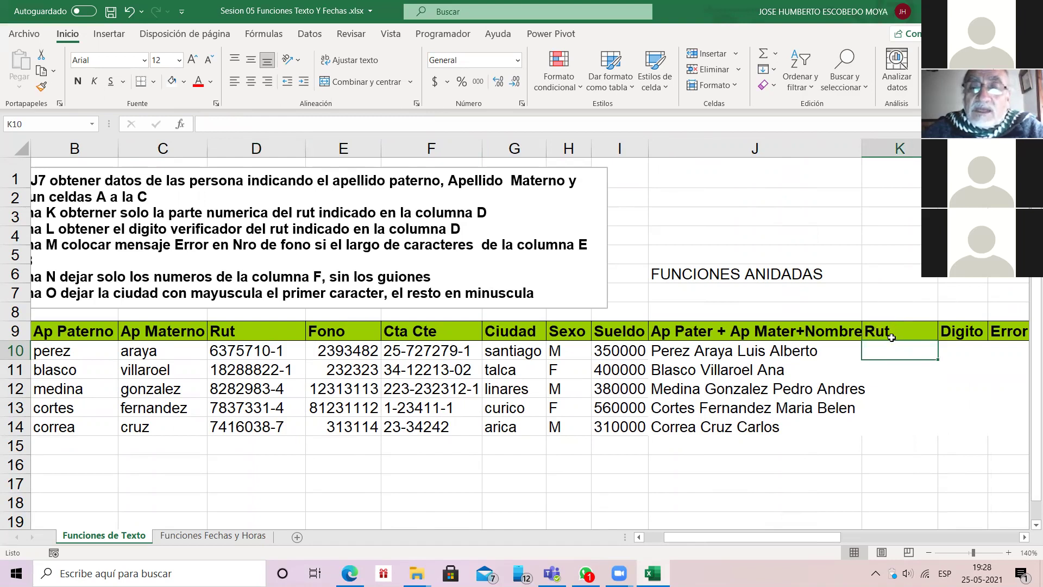
pyautogui.click(955, 347)
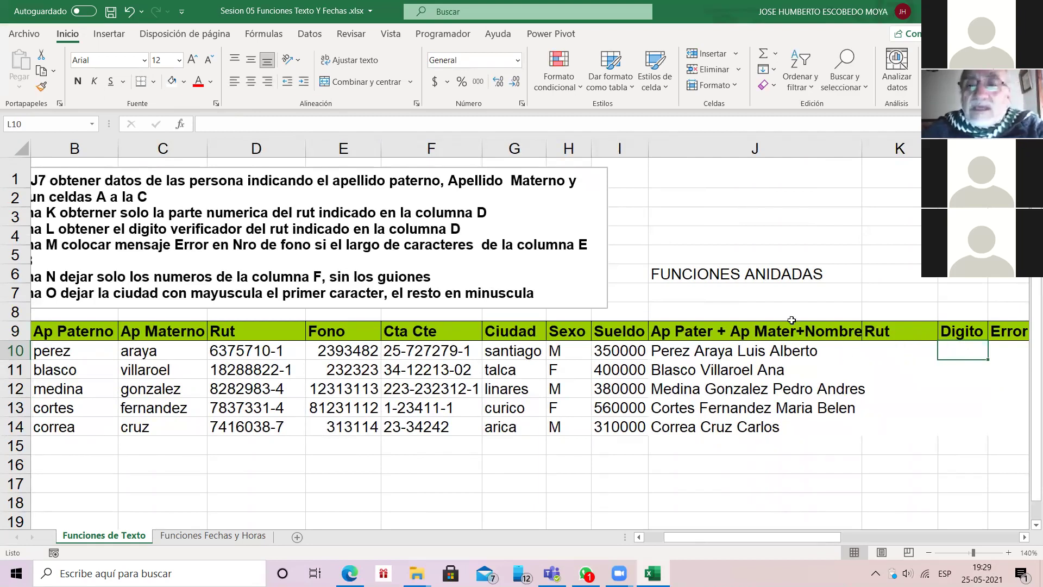
pyautogui.click(881, 353)
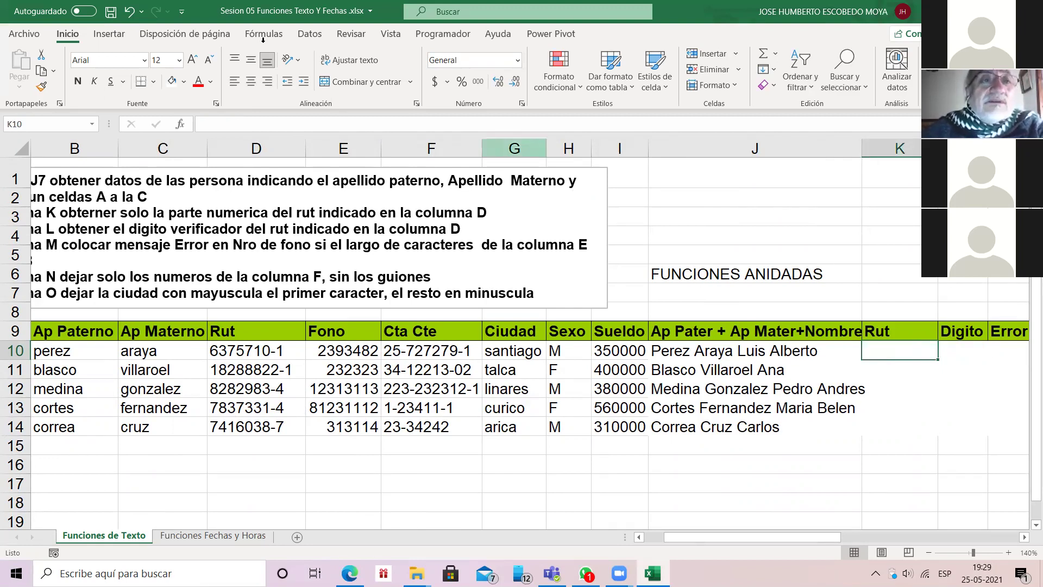
# Step: Look over the Texto function list, then start a K10 formula in the Insert Function dialog
pyautogui.click(259, 34)
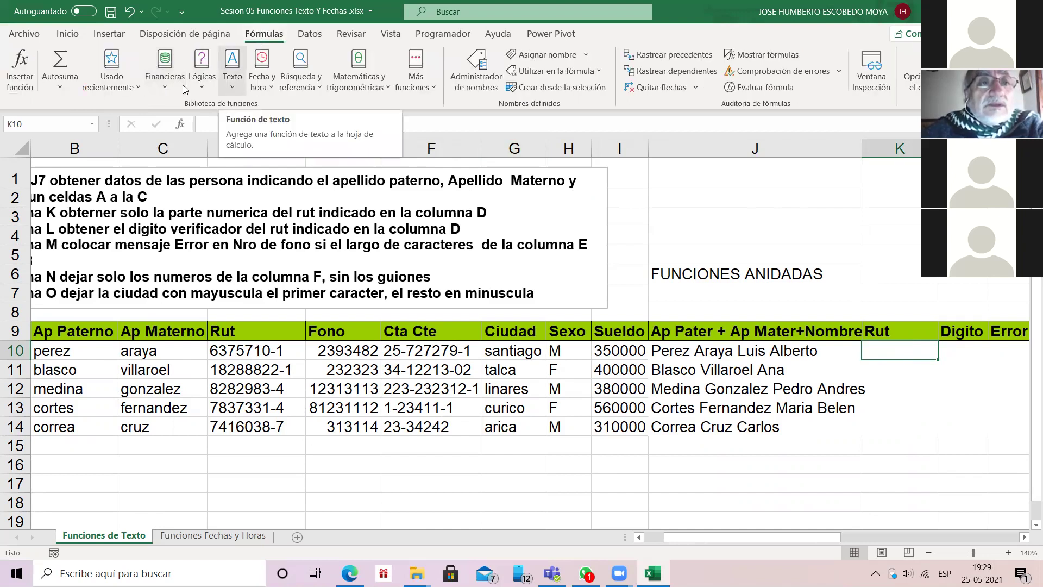
pyautogui.click(232, 70)
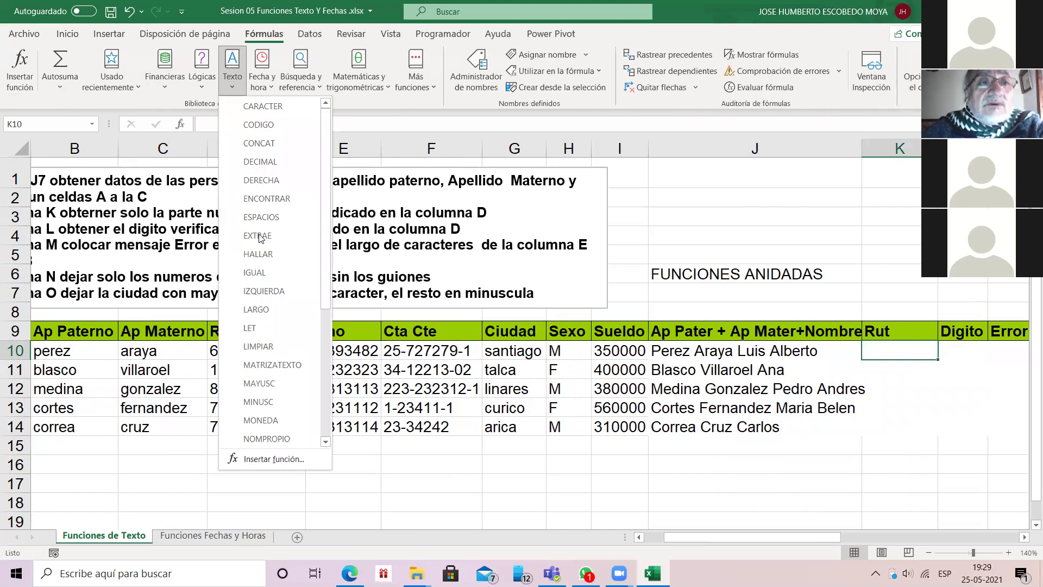
pyautogui.press('Escape')
pyautogui.click(179, 124)
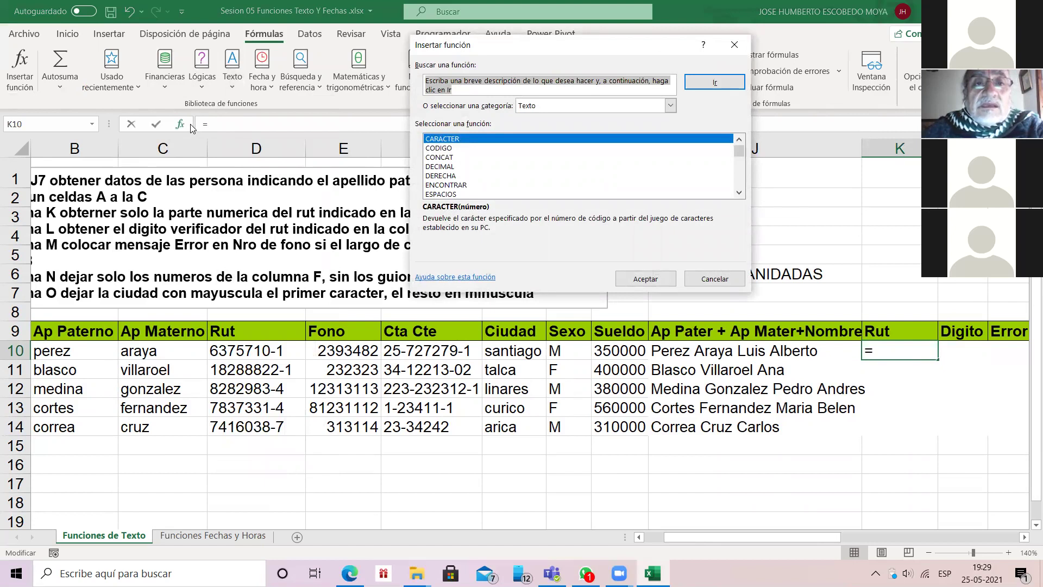
# Step: Read the Texto function descriptions from CONCAT through DERECHA, ENCONTRAR, ESPACIOS, HALLAR to IZQUIERDA
pyautogui.press('Down')
pyautogui.press('Down')
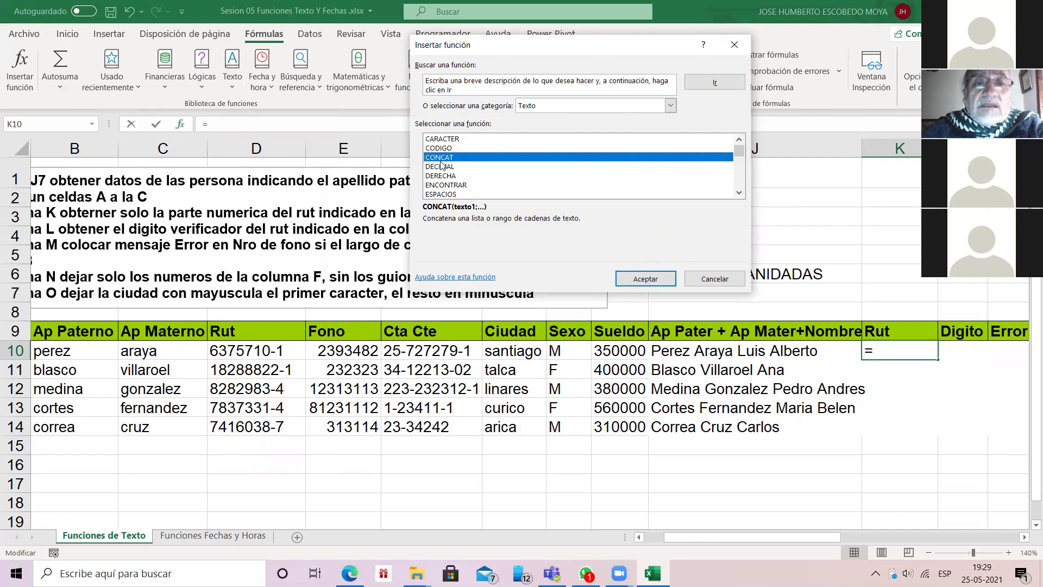
pyautogui.press('Down')
pyautogui.press('Down')
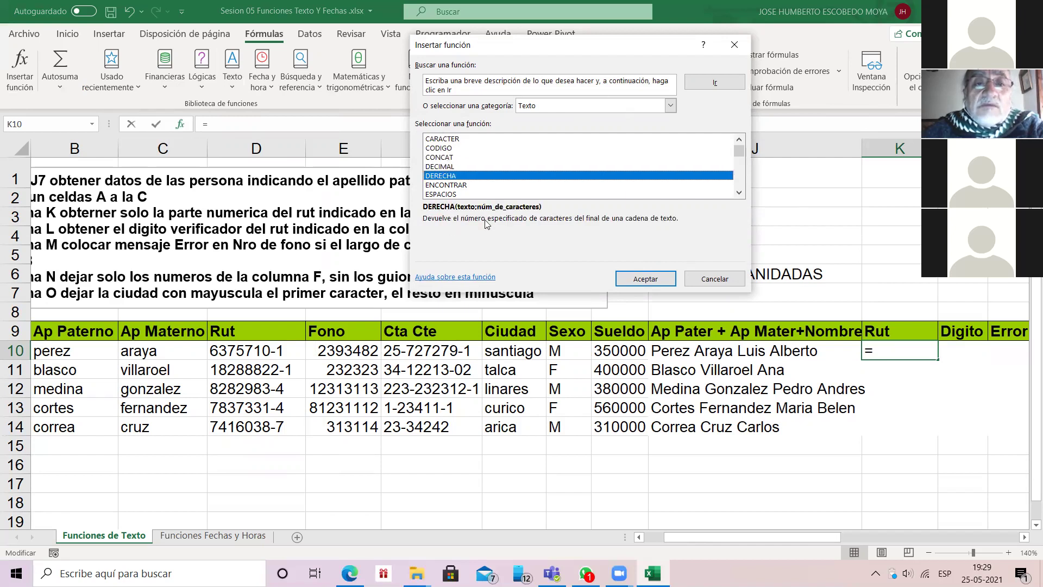
pyautogui.press('Down')
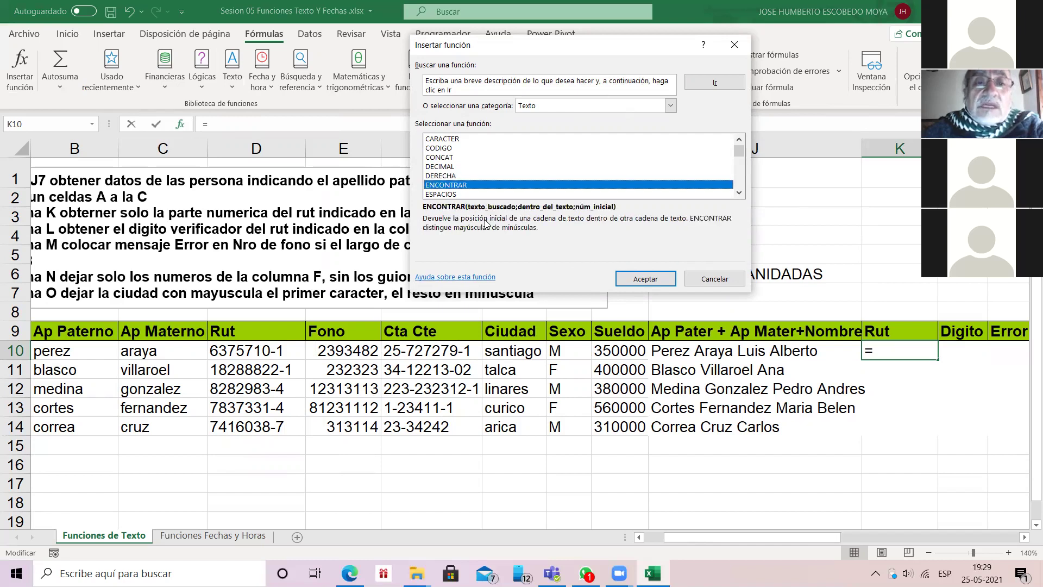
pyautogui.click(449, 194)
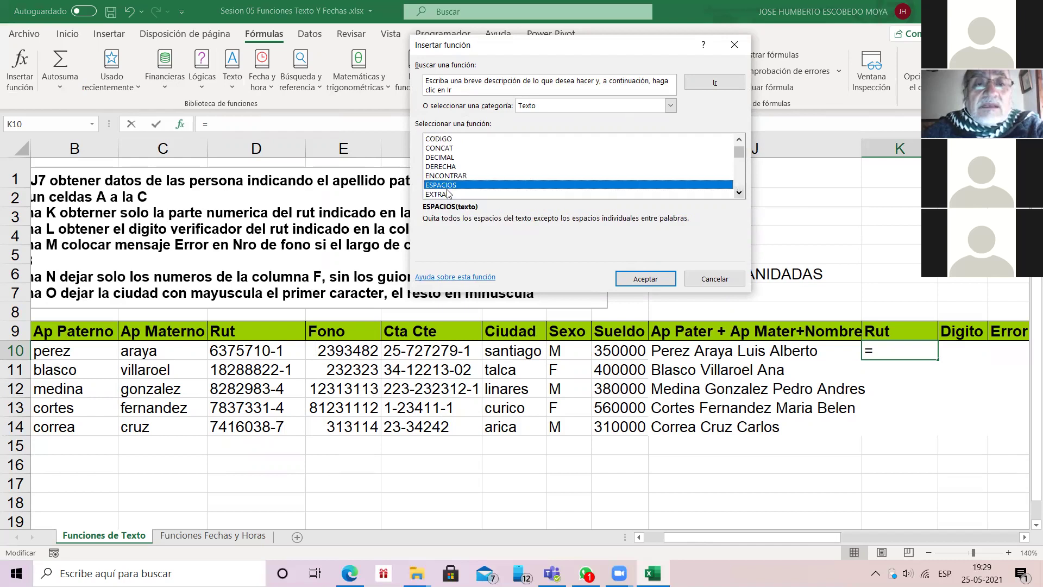
pyautogui.scroll(-1, 447, 193)
pyautogui.press('Down')
pyautogui.press('Down')
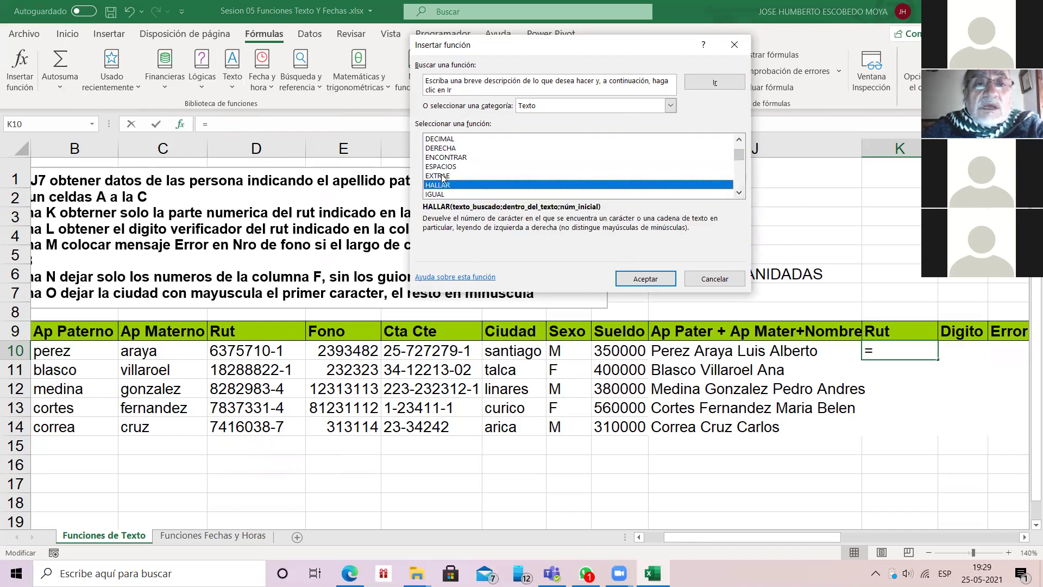
pyautogui.scroll(-3, 751, 193)
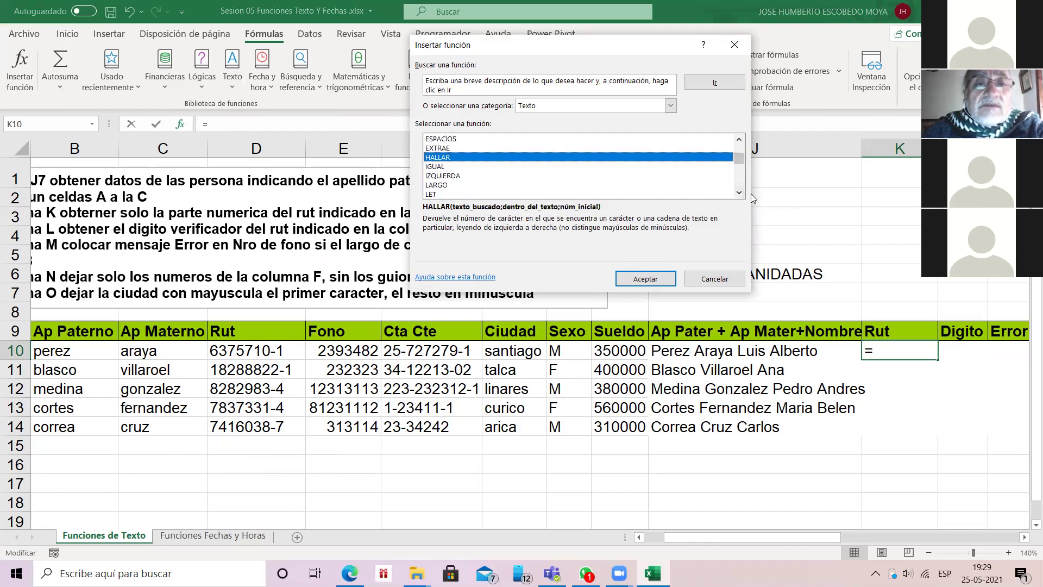
pyautogui.press('Down')
pyautogui.press('Down')
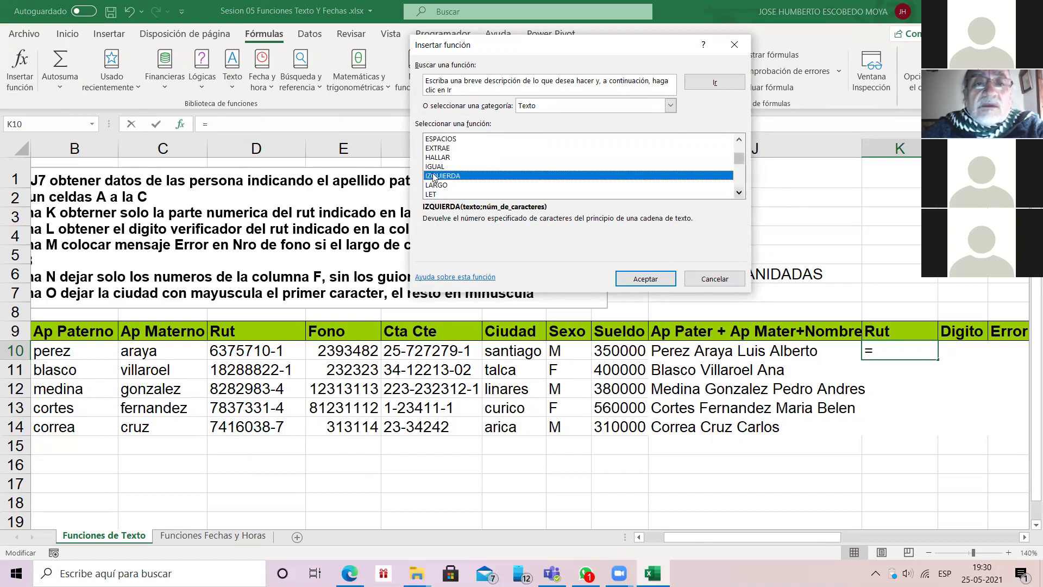
# Step: Check LARGO, MAYUSC, MINUSC and NOMPROPIO, then choose IZQUIERDA for K10
pyautogui.click(451, 184)
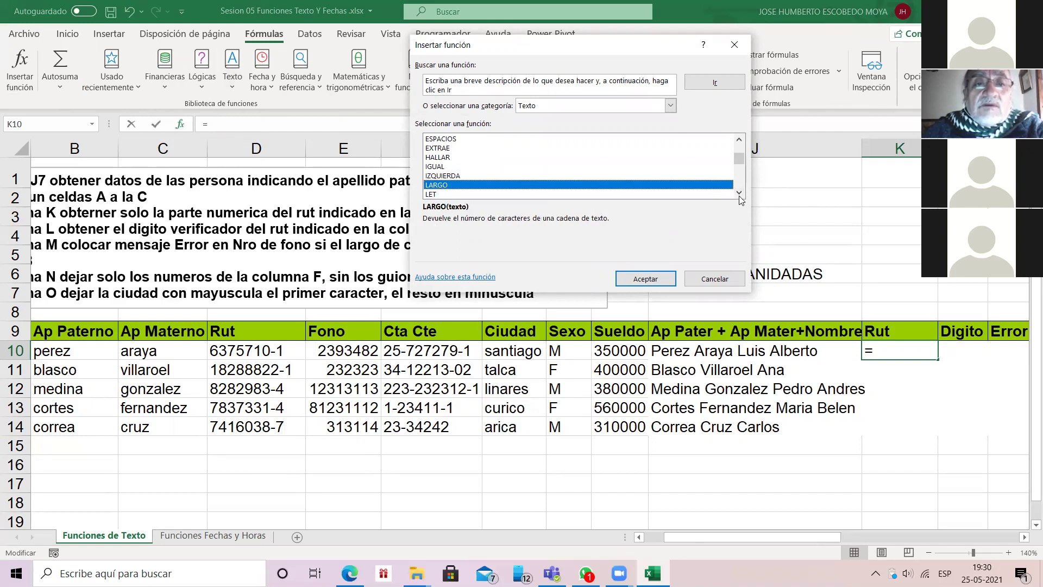
pyautogui.scroll(-3, 471, 188)
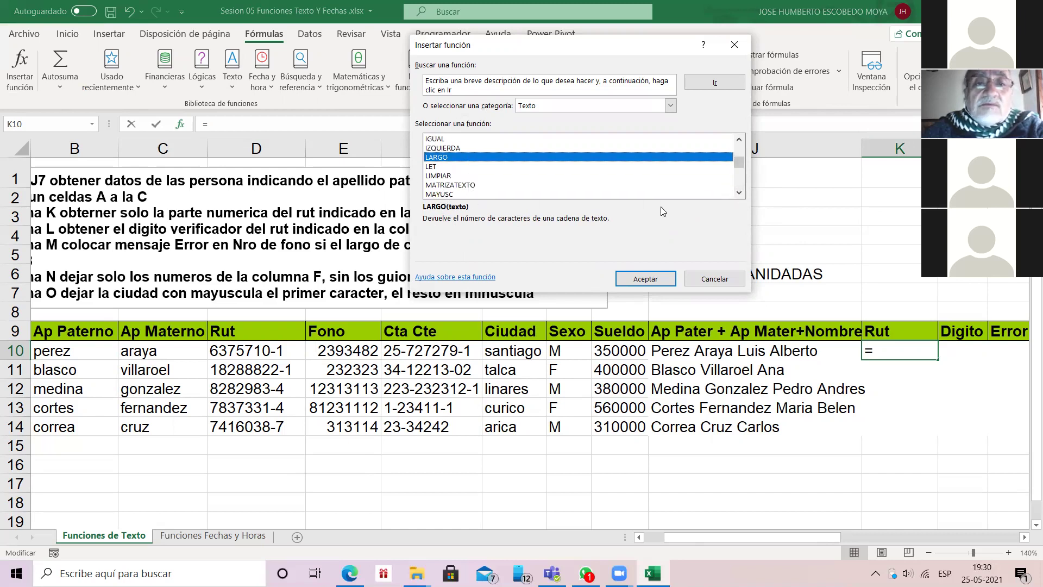
pyautogui.scroll(-1, 705, 195)
pyautogui.click(720, 185)
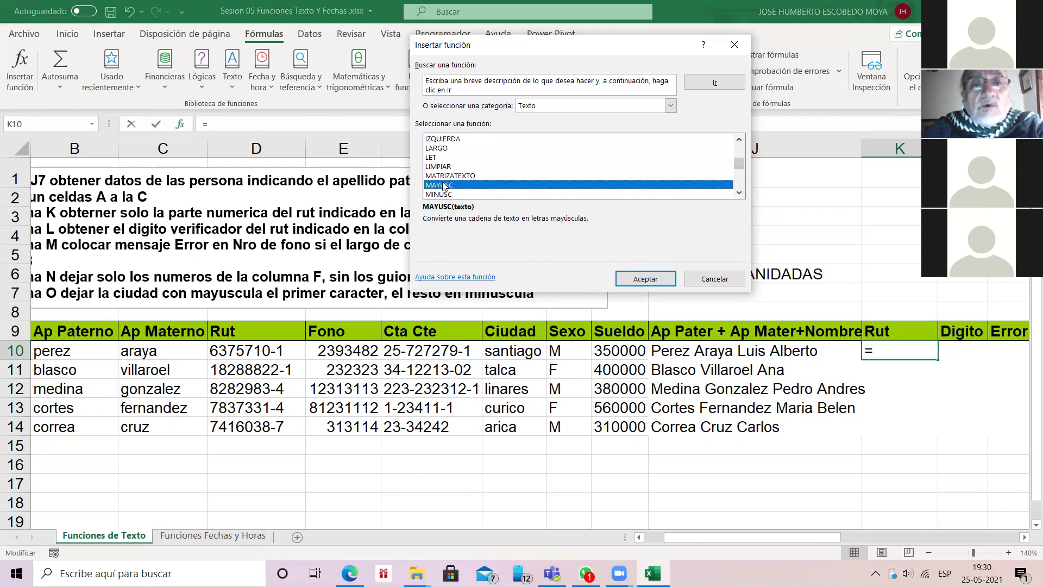
pyautogui.press('Down')
pyautogui.scroll(-4, 444, 185)
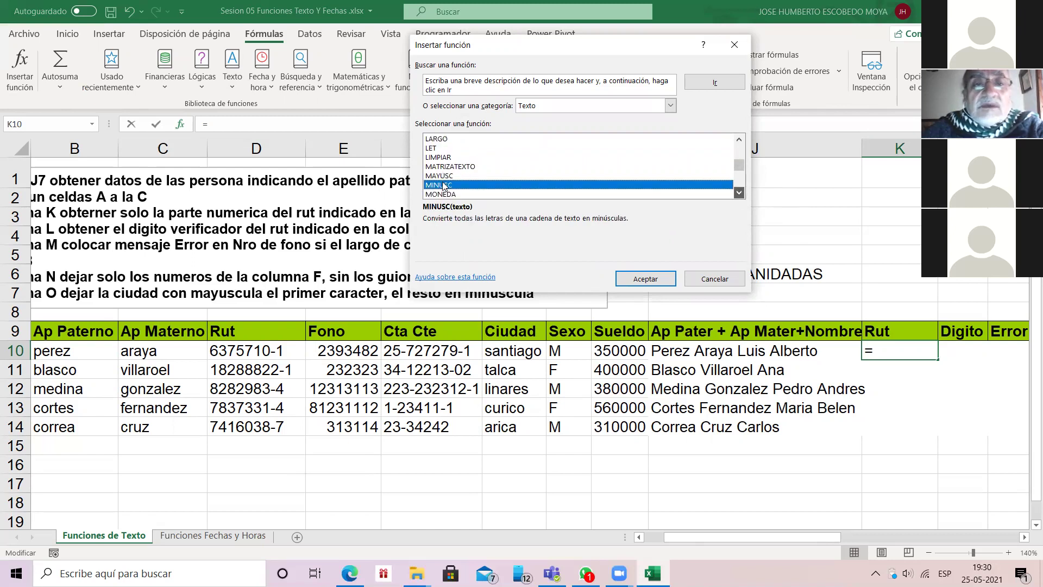
pyautogui.press('Down')
pyautogui.press('Down')
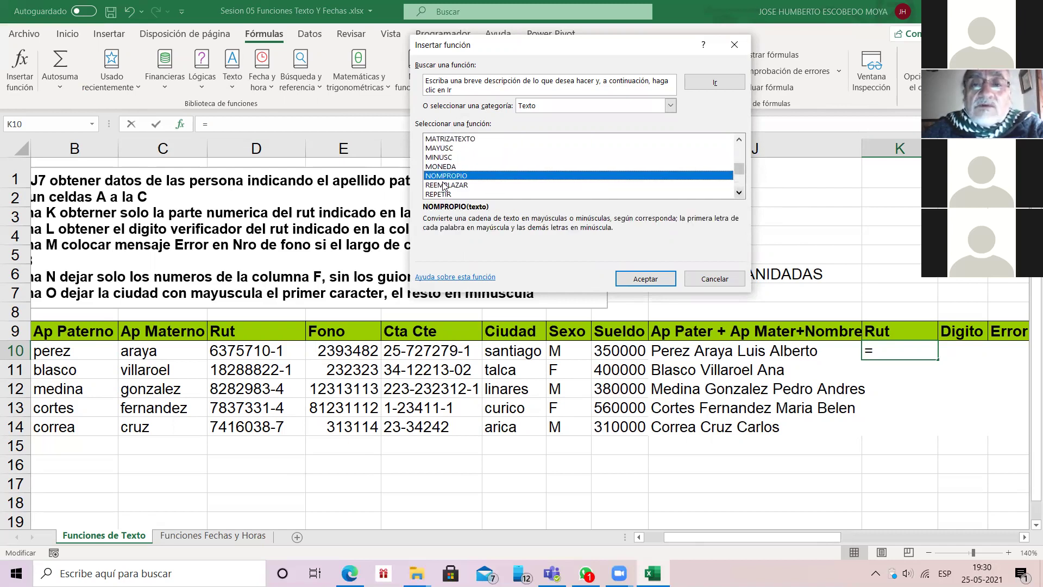
pyautogui.scroll(-1, 443, 185)
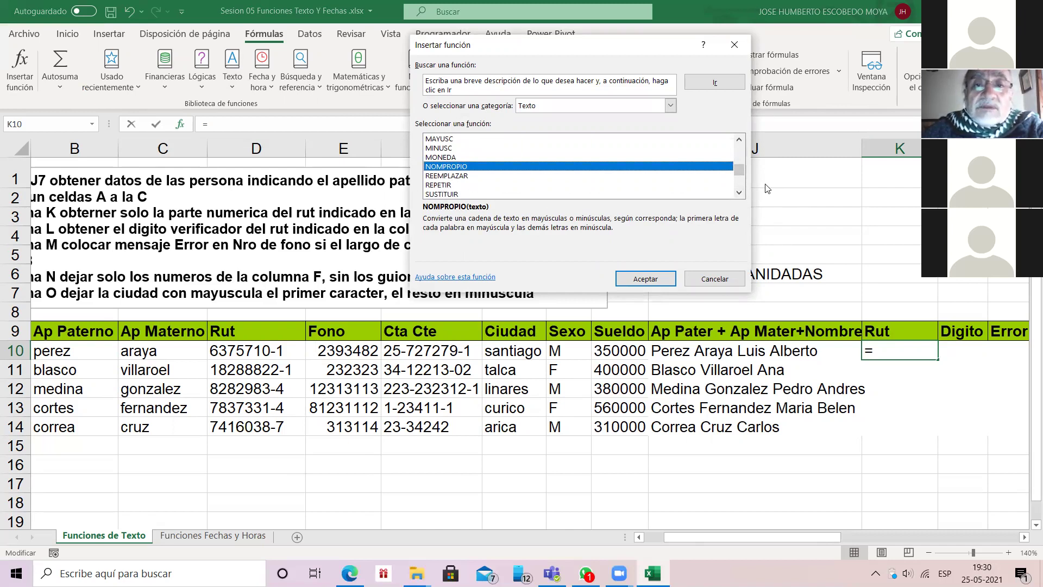
pyautogui.click(738, 192)
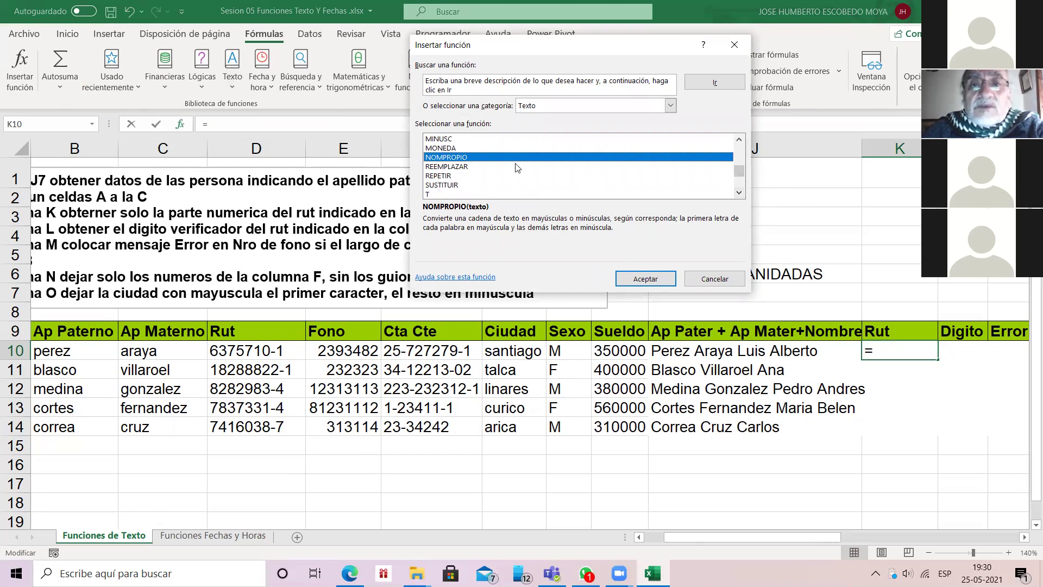
pyautogui.scroll(3, 517, 167)
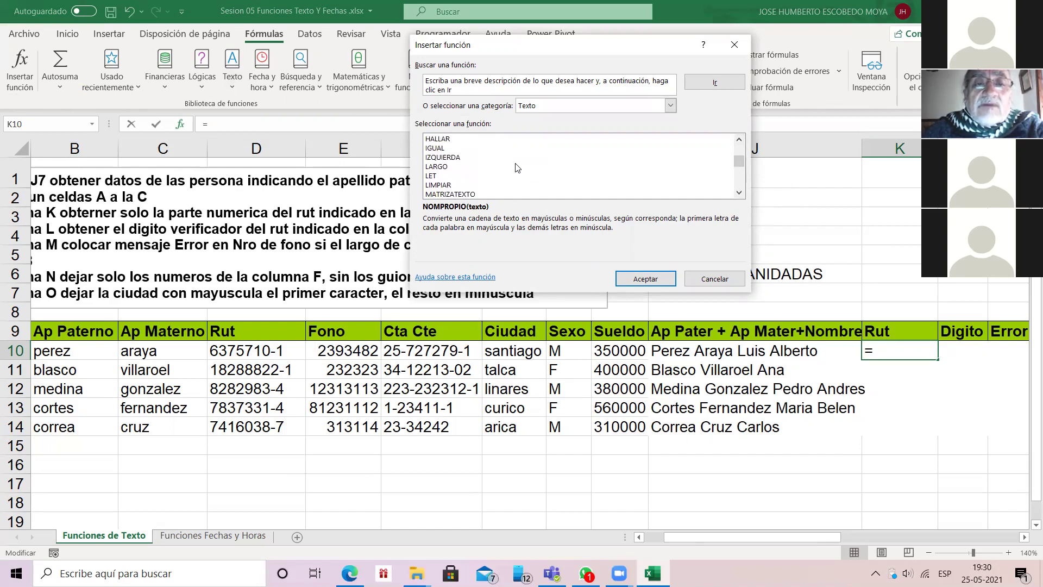
pyautogui.click(515, 157)
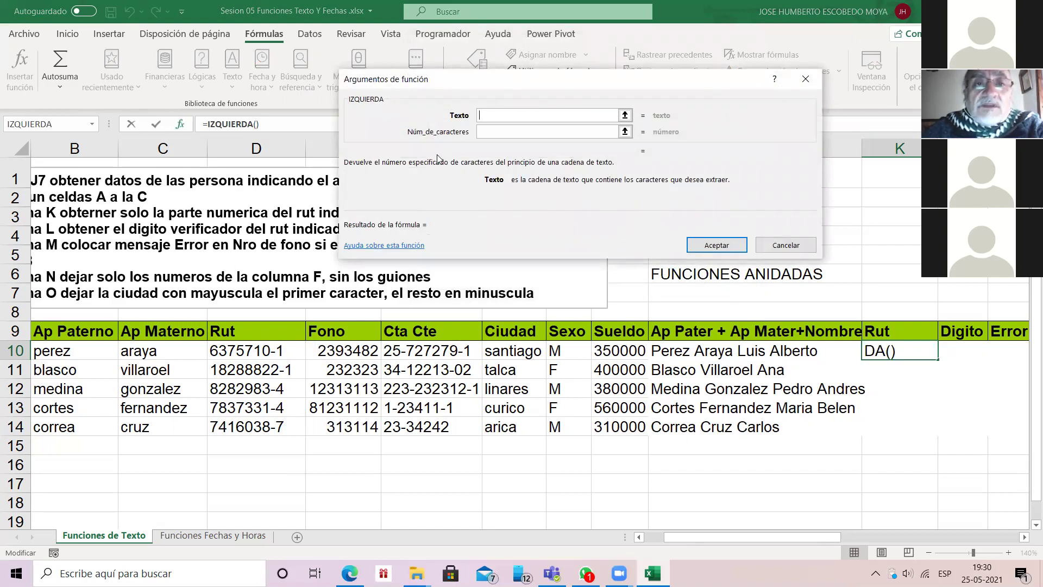
# Step: Build =IZQUIERDA(D10;7) in K10 and fill it down through K14
pyautogui.click(272, 347)
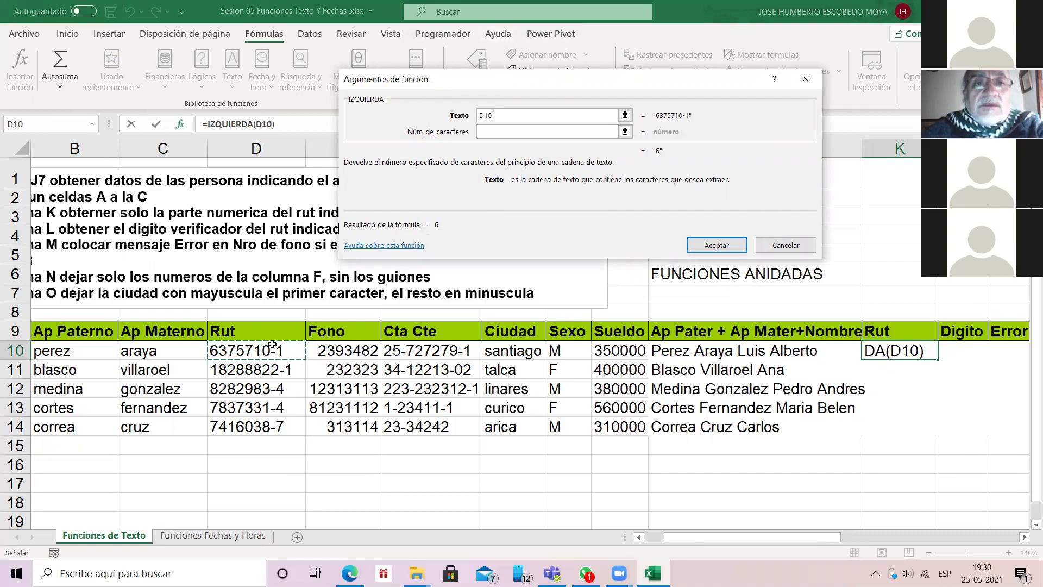
pyautogui.press('Tab')
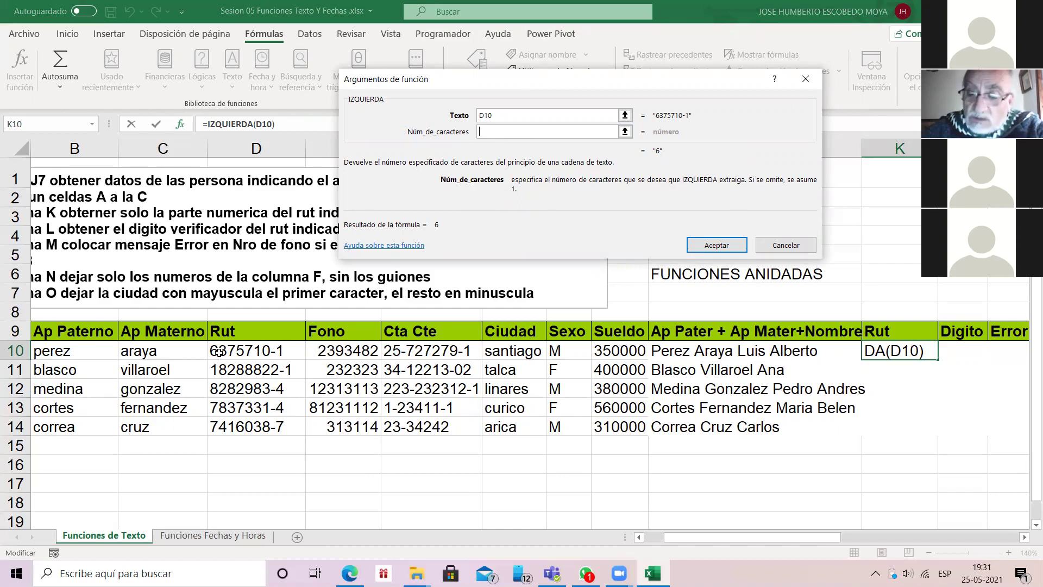
pyautogui.write('7')
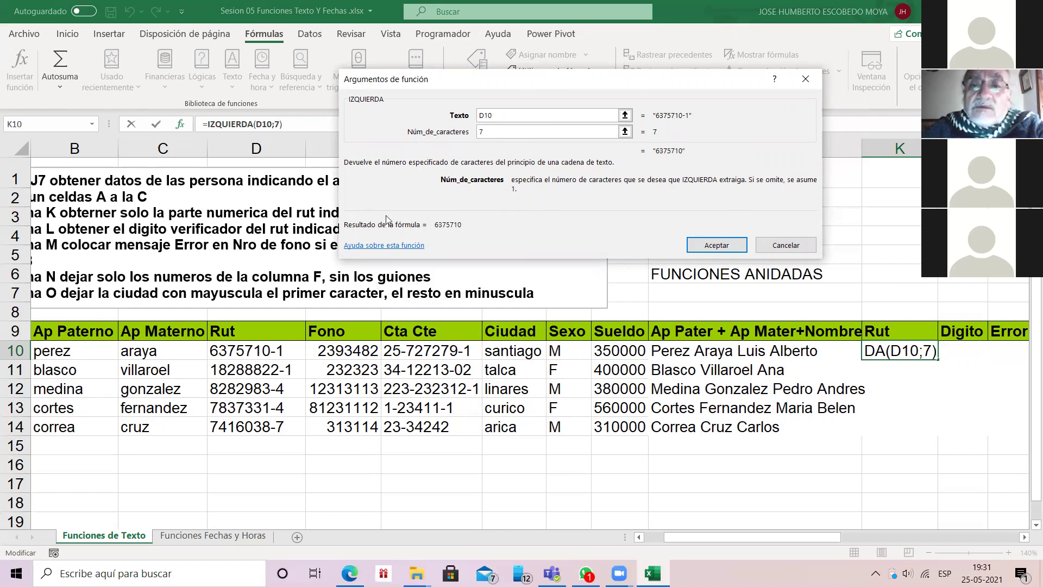
pyautogui.press('Return')
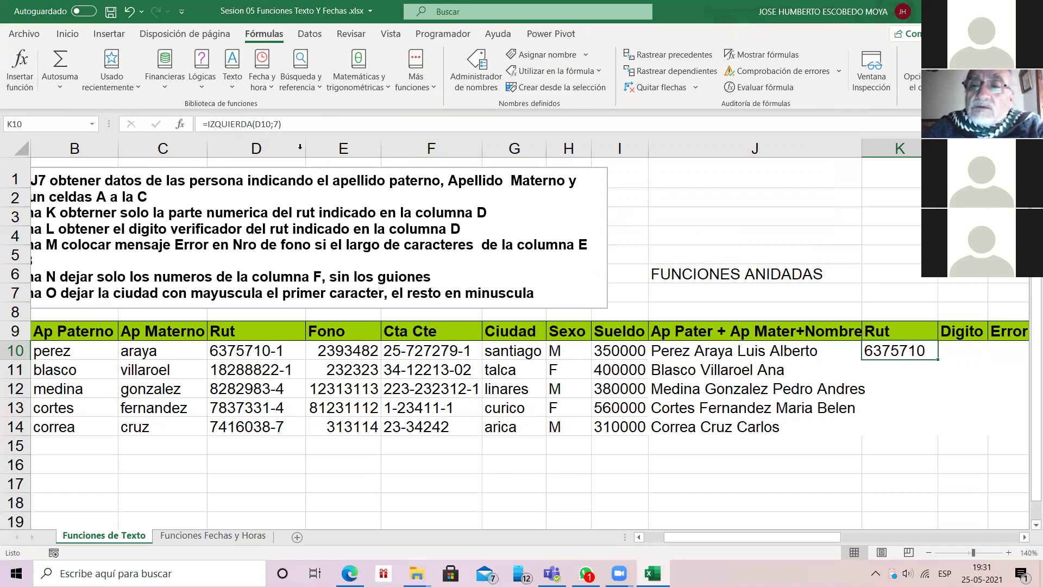
pyautogui.doubleClick(937, 359)
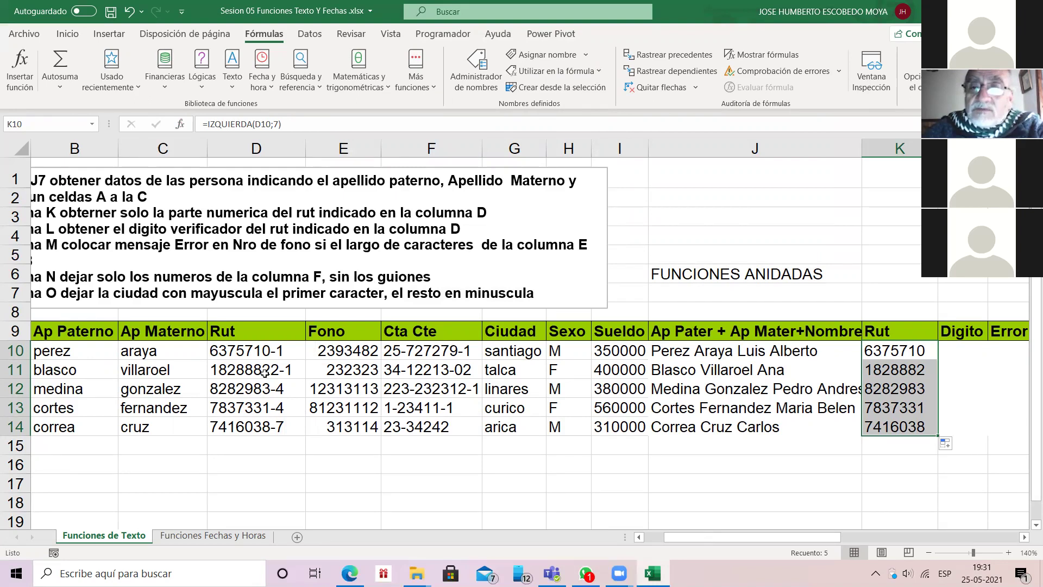
# Step: Change K11's IZQUIERDA formula to take 8 characters instead of 7
pyautogui.doubleClick(886, 371)
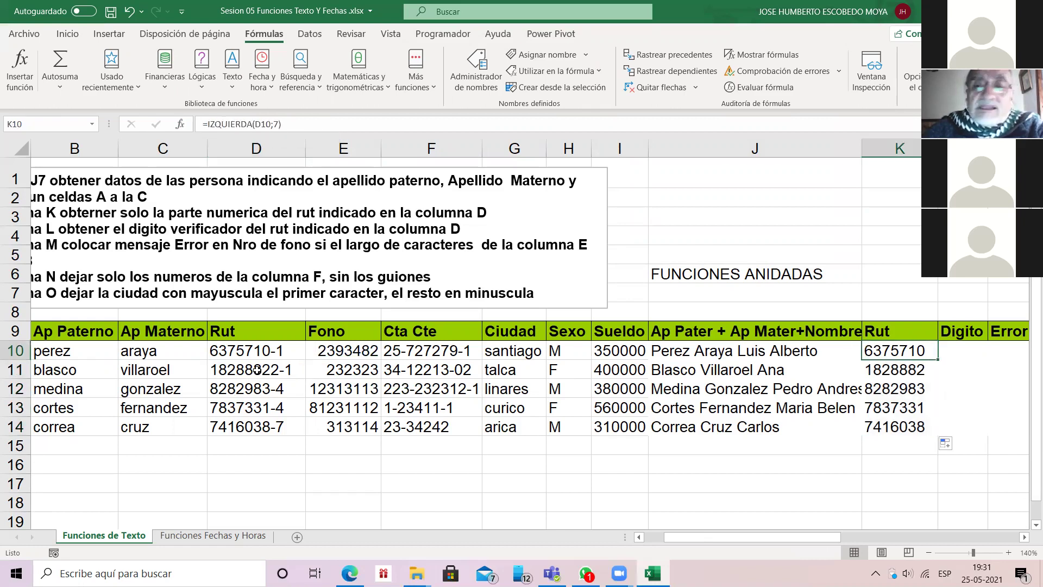
pyautogui.press('Down')
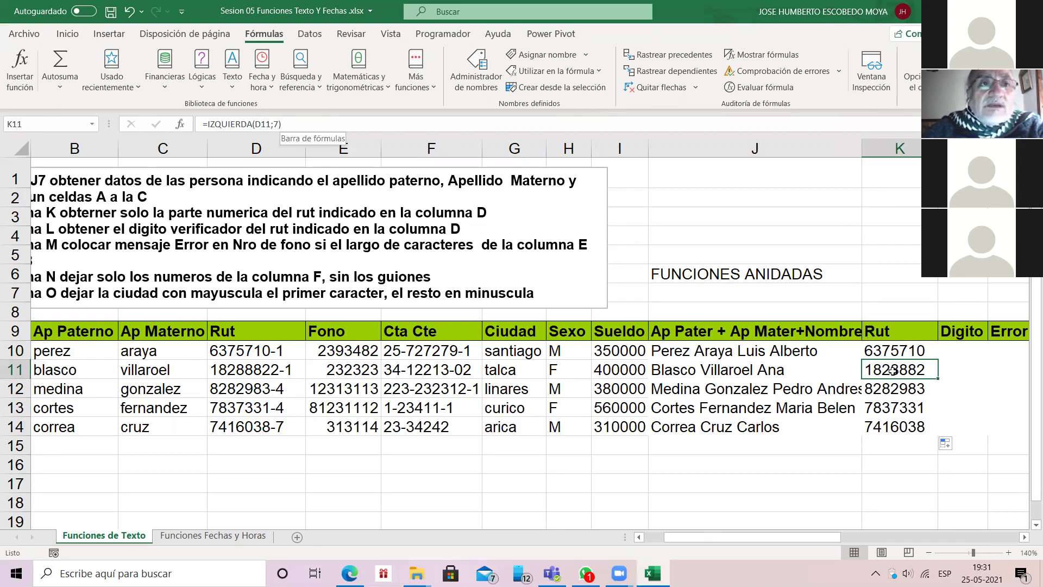
pyautogui.click(280, 124)
pyautogui.press('BackSpace')
pyautogui.write('8')
pyautogui.press('Return')
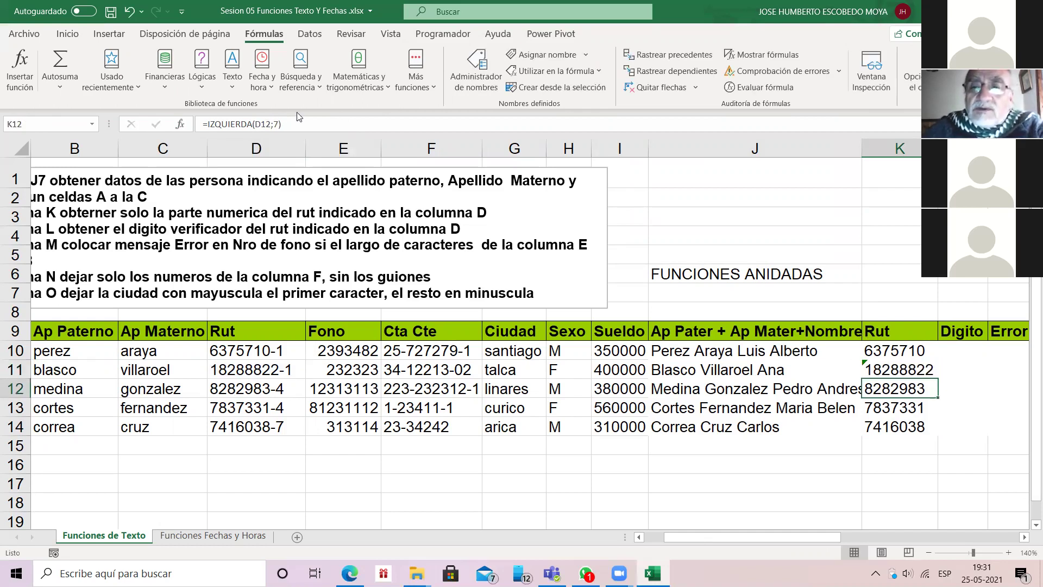
# Step: Compare the K10 and K11 results, then delete the Rut values in K10:K14
pyautogui.press('Up')
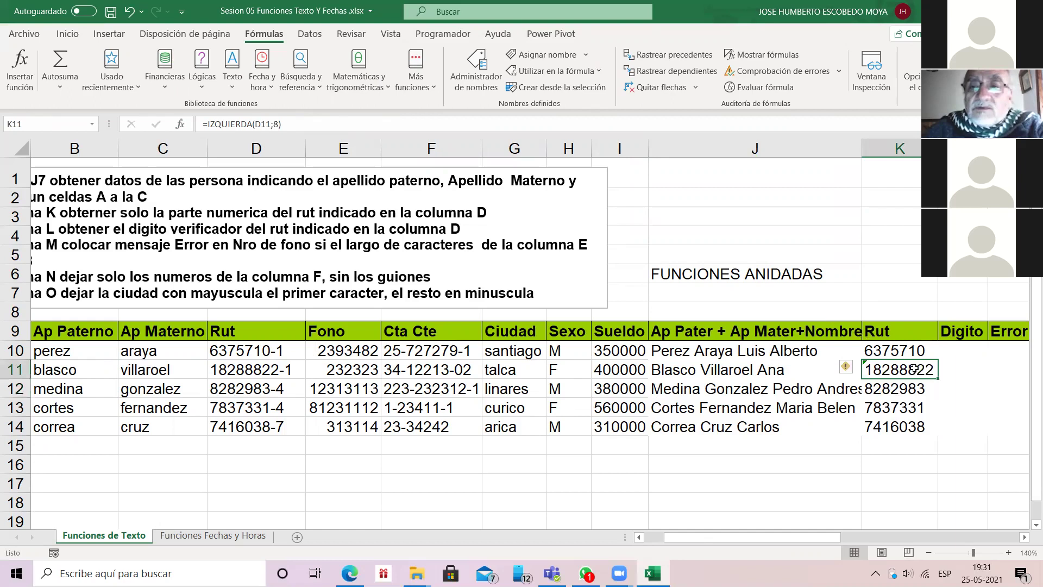
pyautogui.press('Up')
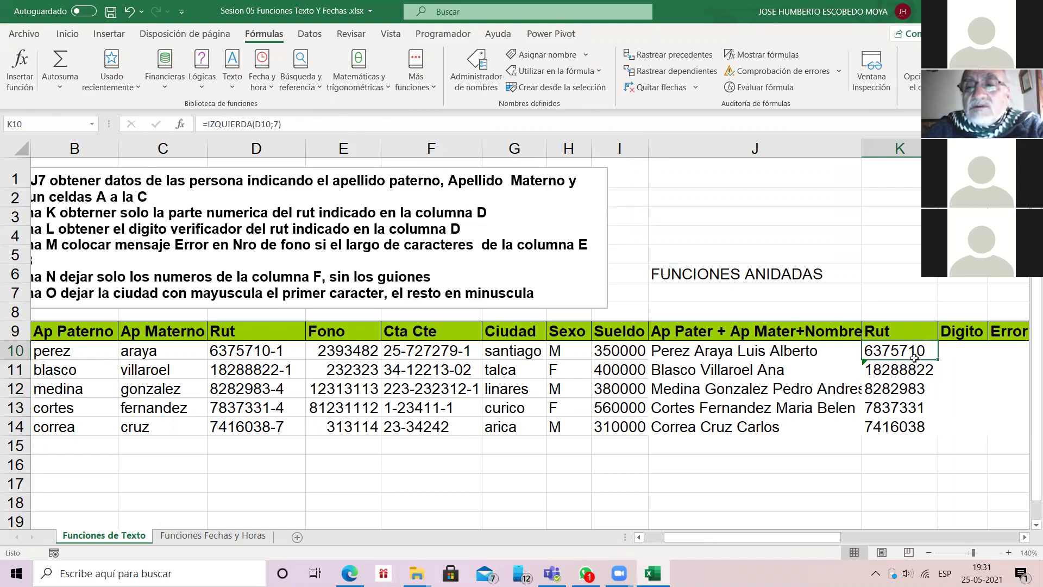
pyautogui.click(934, 363)
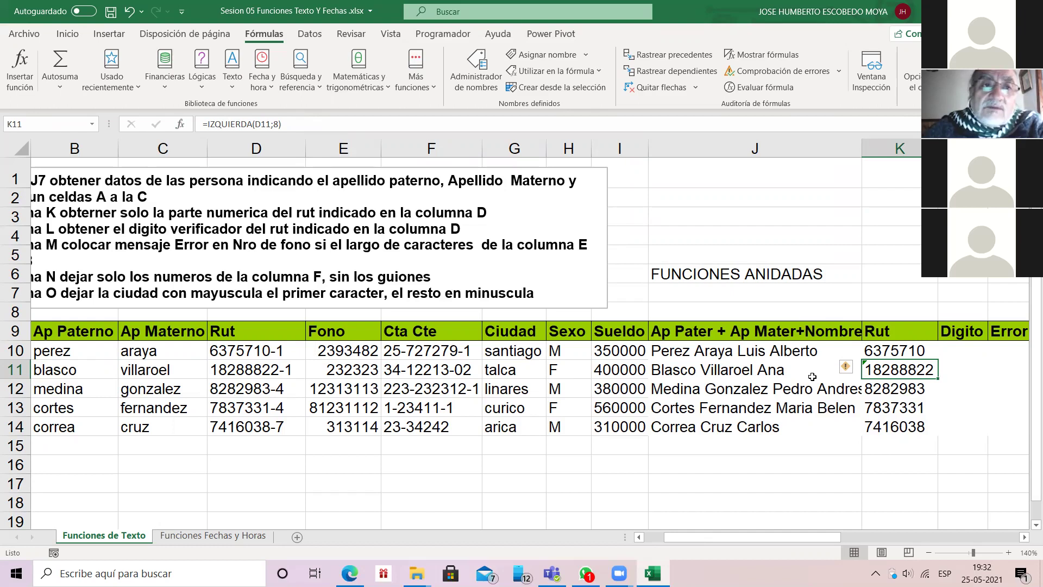
pyautogui.press('Up')
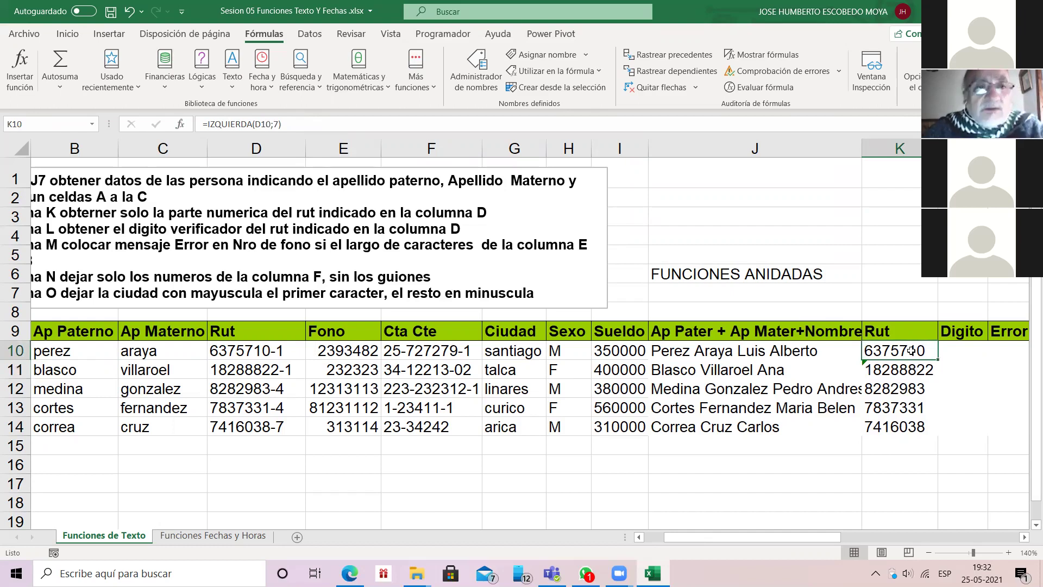
pyautogui.hotkey('shift', 'Down')
pyautogui.hotkey('shift', 'Down')
pyautogui.hotkey('shift', 'Down')
pyautogui.hotkey('shift', 'Down')
pyautogui.press('Delete')
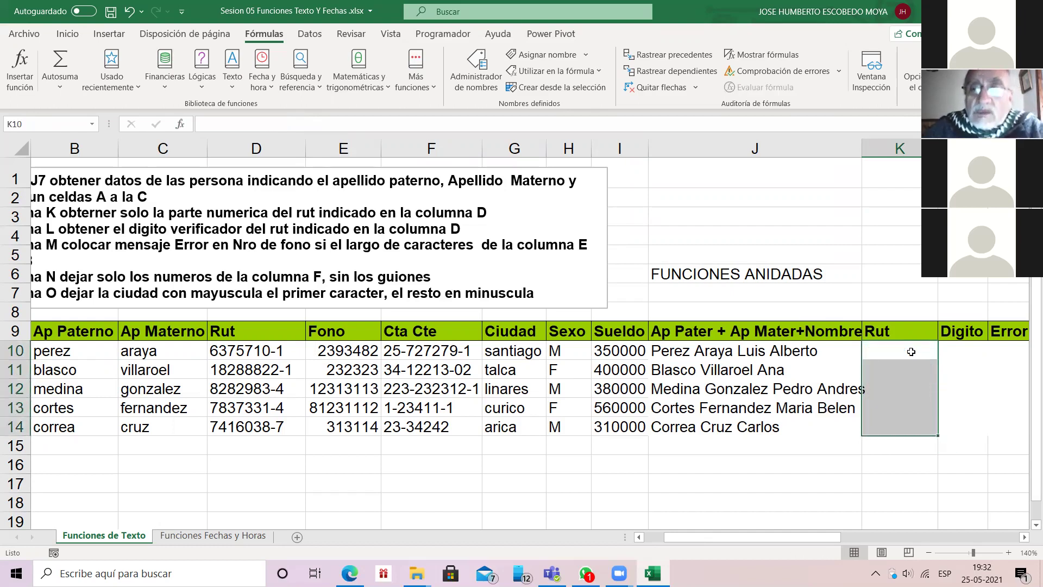
# Step: Pick the EXTRAE function from the Texto category for K10
pyautogui.click(254, 61)
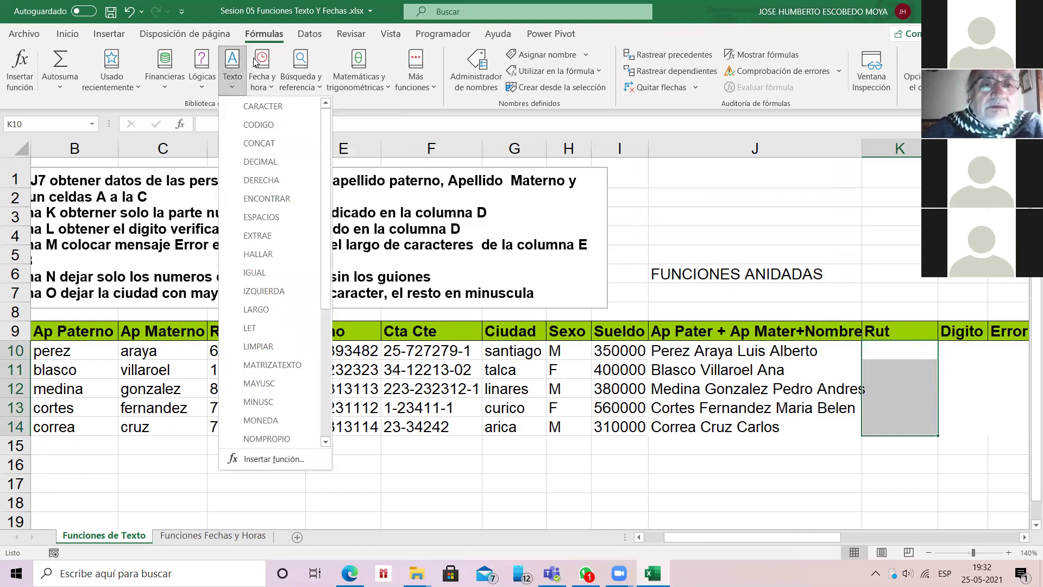
pyautogui.press('Escape')
pyautogui.hotkey('shift', 'F3')
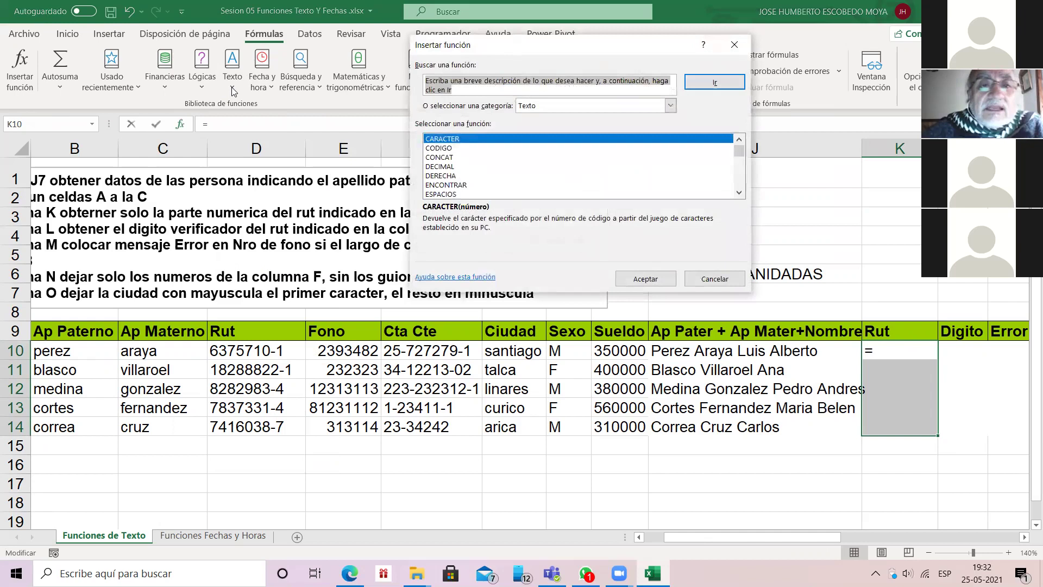
pyautogui.click(738, 192)
pyautogui.click(738, 192)
pyautogui.click(739, 192)
pyautogui.doubleClick(439, 175)
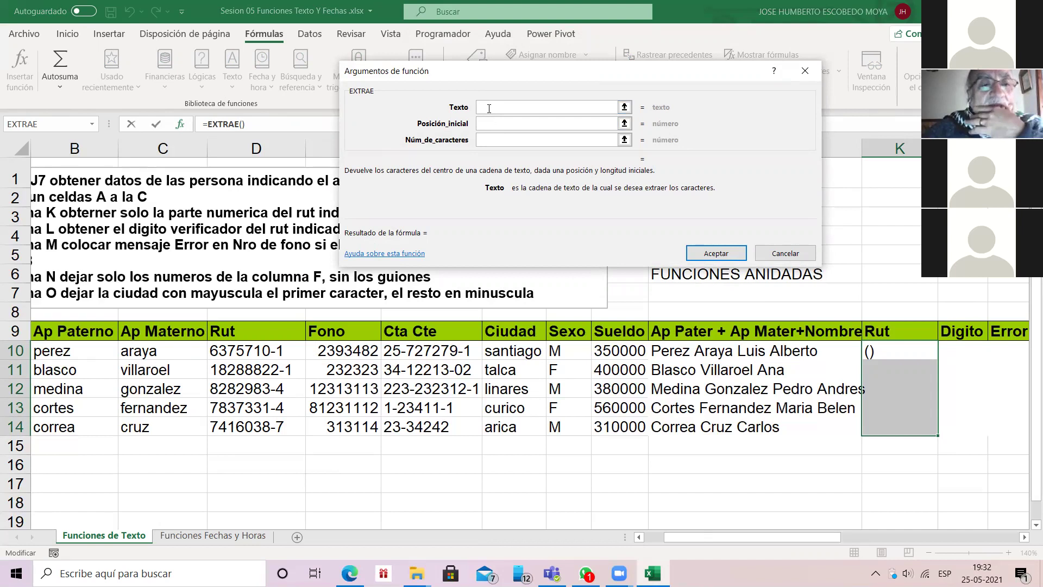
# Step: Set EXTRAE to text D10, start position 1, 7 characters, giving =EXTRAE(D10;1;7)
pyautogui.click(265, 353)
pyautogui.press('Tab')
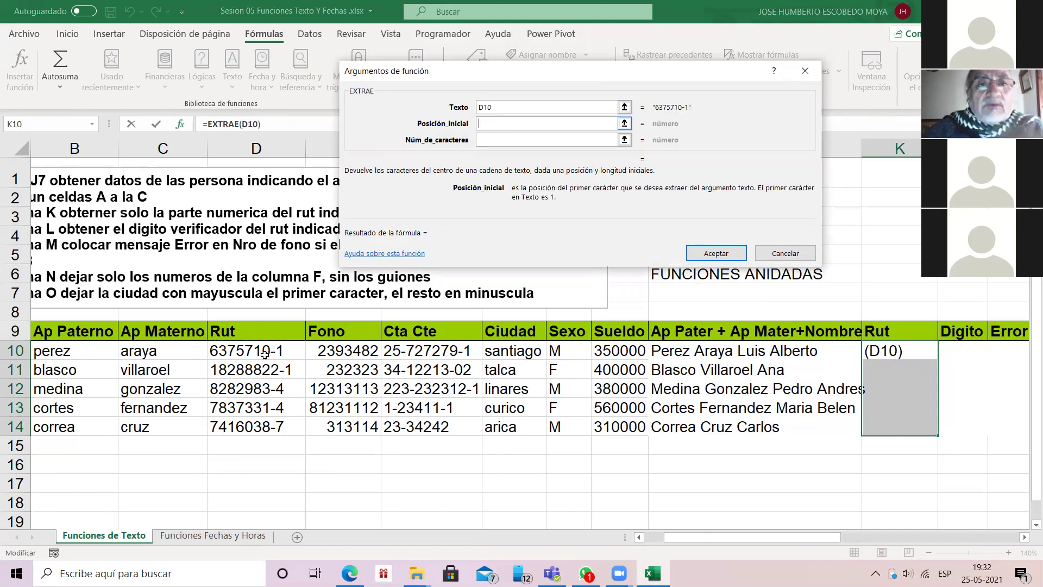
pyautogui.write('1')
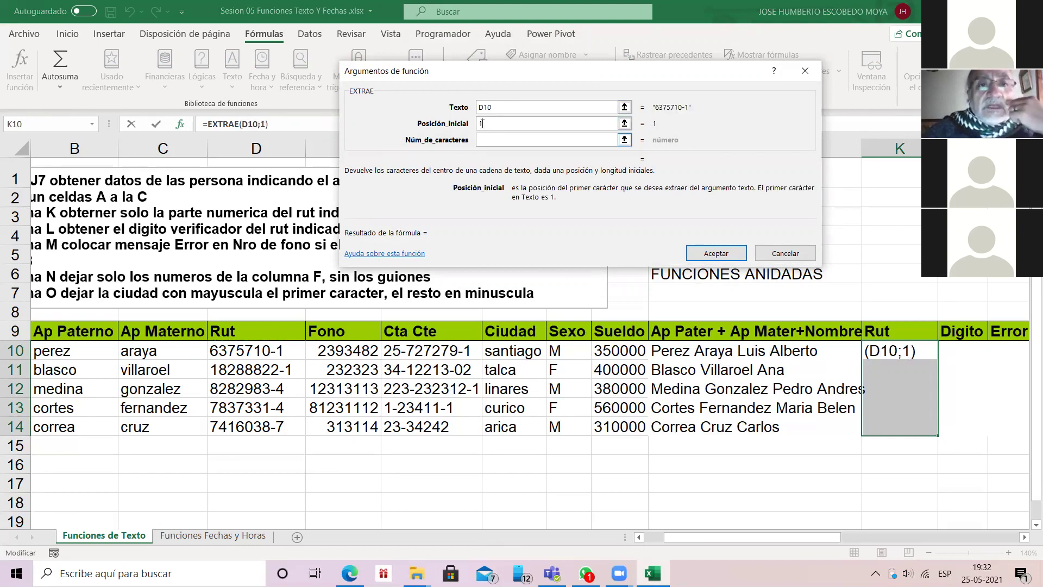
pyautogui.press('Tab')
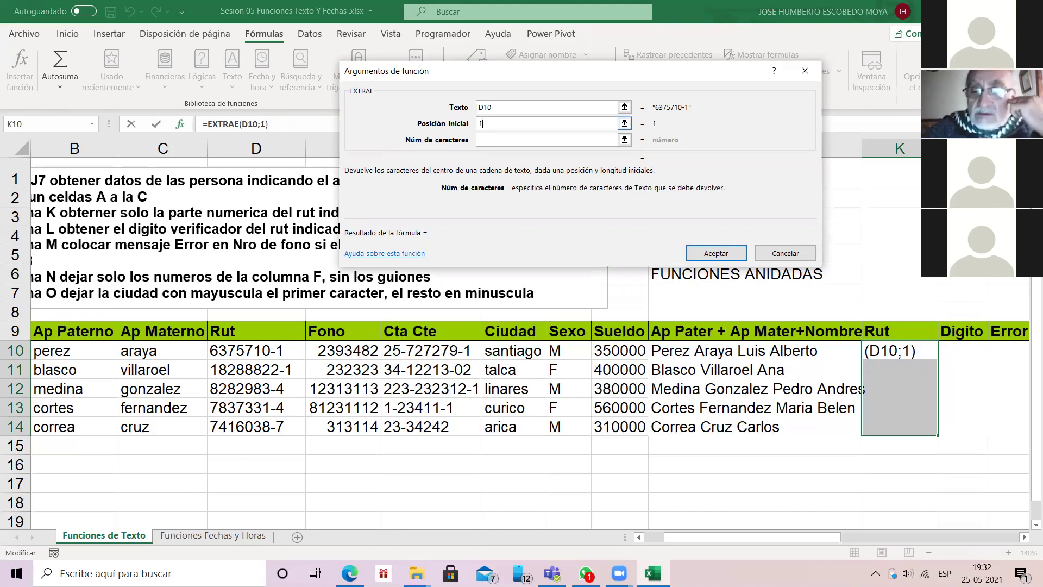
pyautogui.write('7')
pyautogui.press('Return')
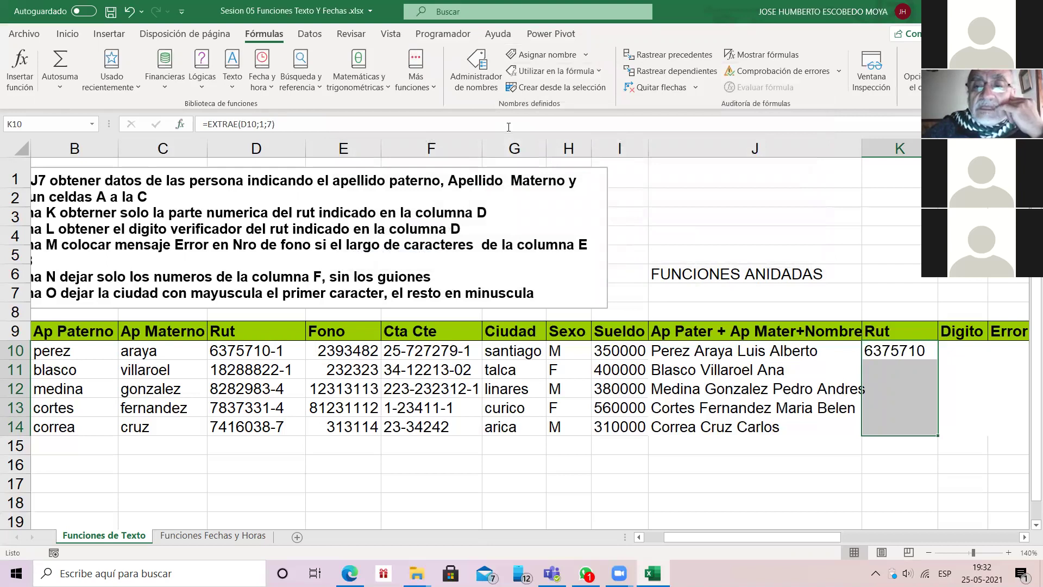
pyautogui.click(899, 350)
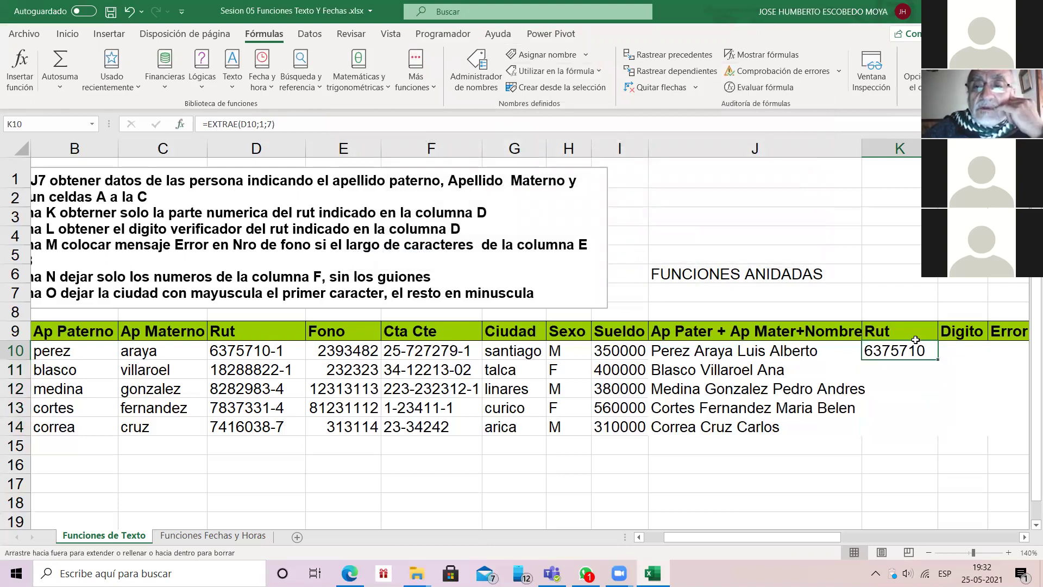
# Step: Copy =EXTRAE(D10;1;7) down to K14 and delete the leading 7 from D14's Rut
pyautogui.doubleClick(937, 359)
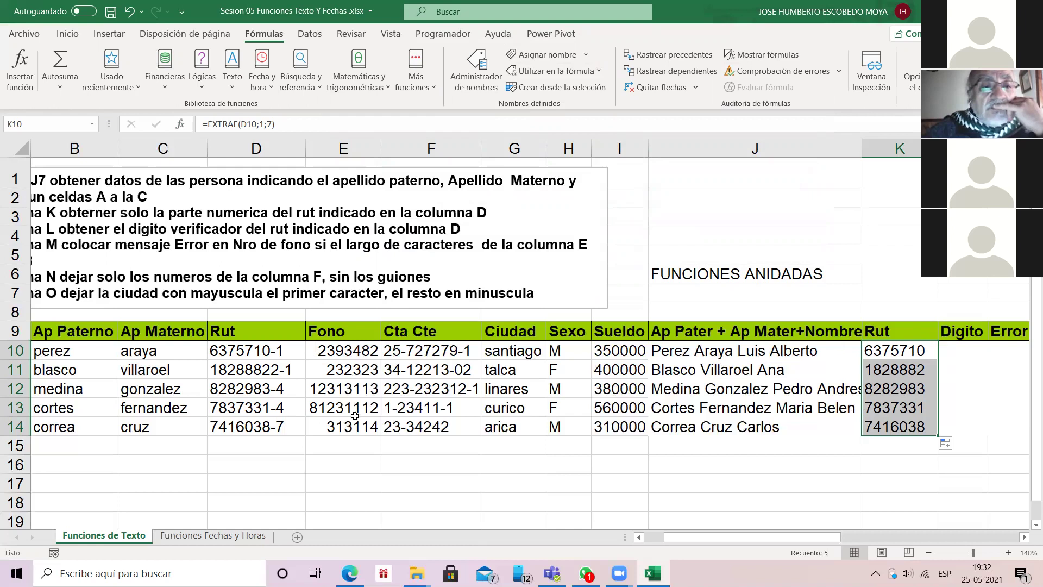
pyautogui.click(296, 425)
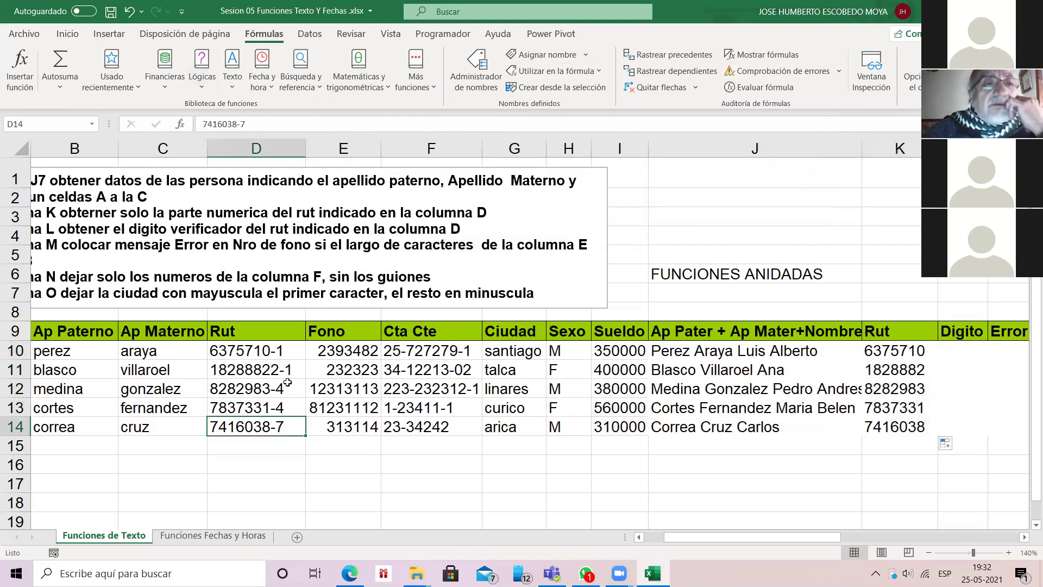
pyautogui.press('F2')
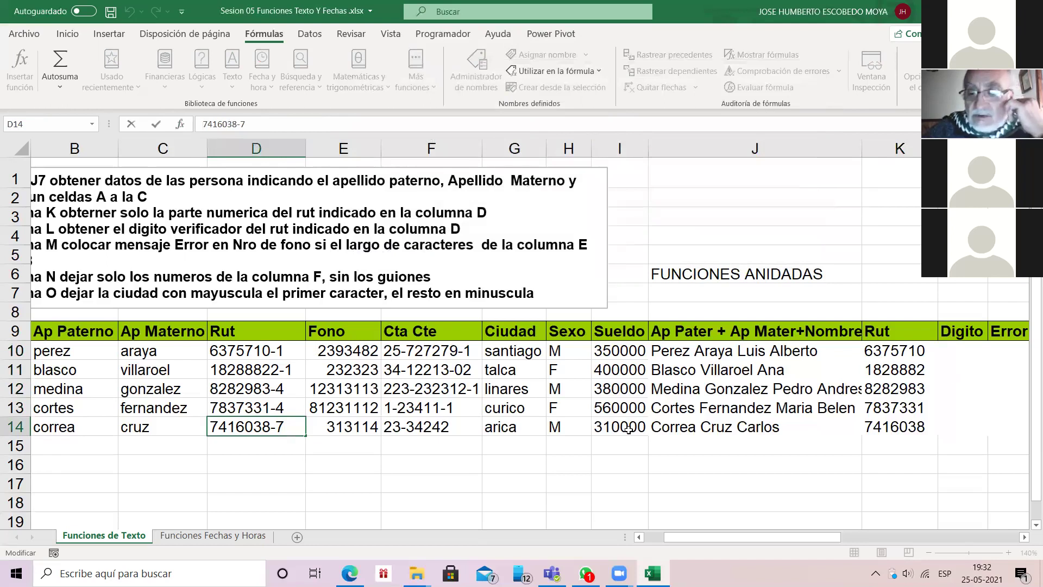
pyautogui.click(204, 124)
pyautogui.press('Delete')
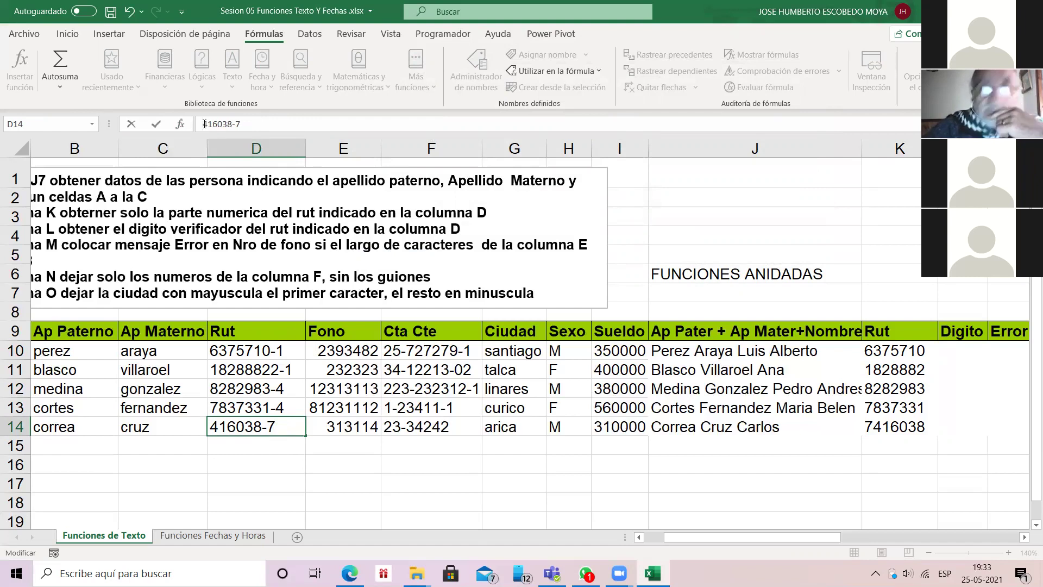
pyautogui.press('Return')
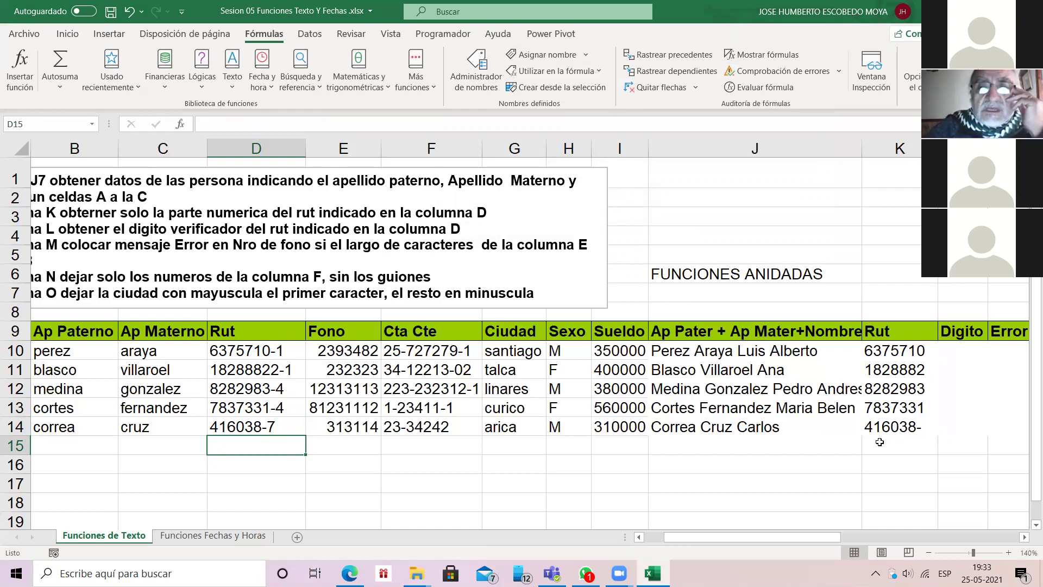
pyautogui.click(896, 350)
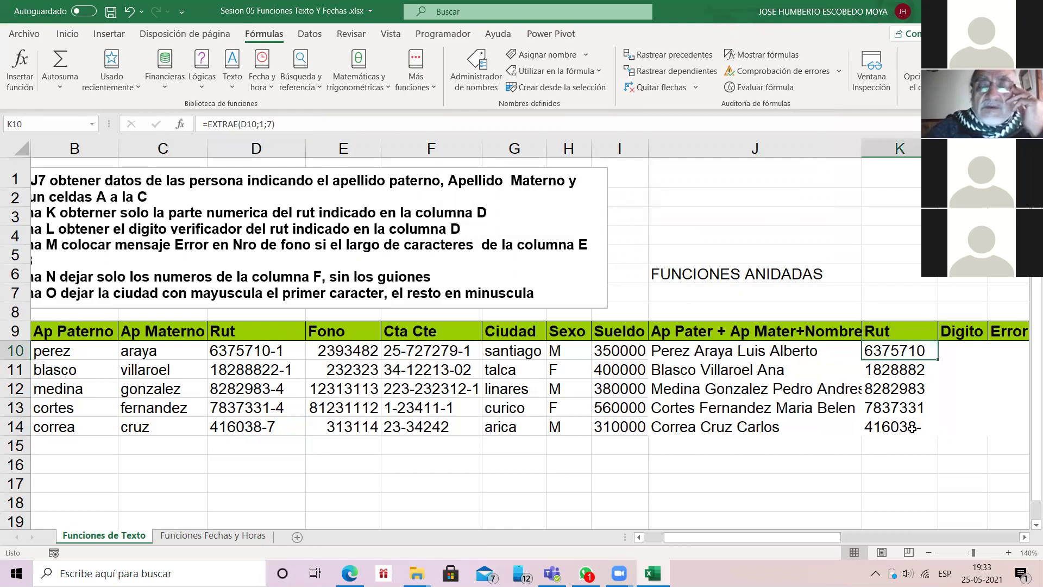
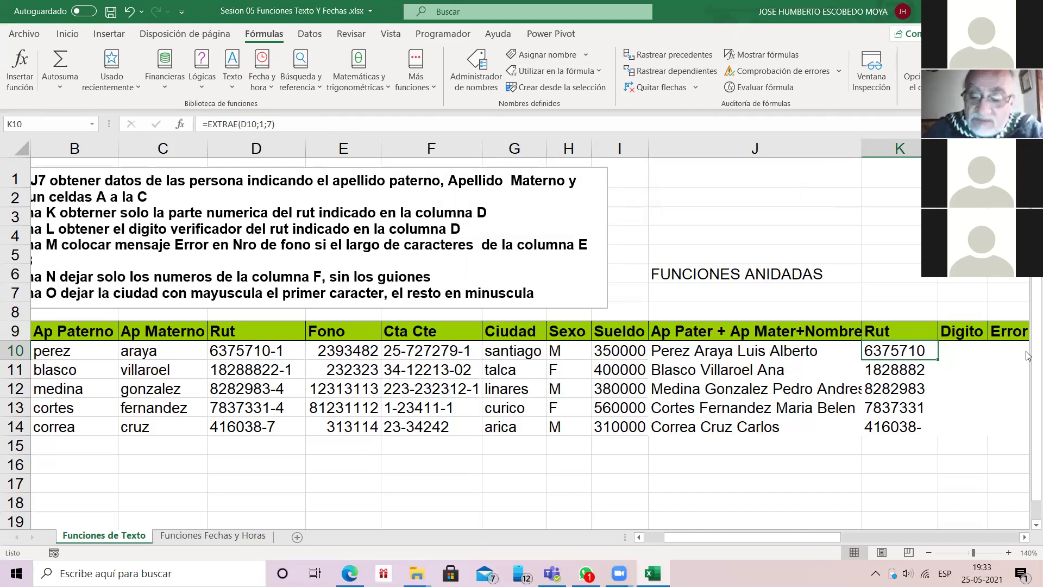
# Step: Delete the EXTRAE results in K10:K14 and insert ENCONTRAR from the Texto category into K10
pyautogui.hotkey('shift', 'Down')
pyautogui.hotkey('shift', 'Down')
pyautogui.hotkey('shift', 'Down')
pyautogui.hotkey('shift', 'Down')
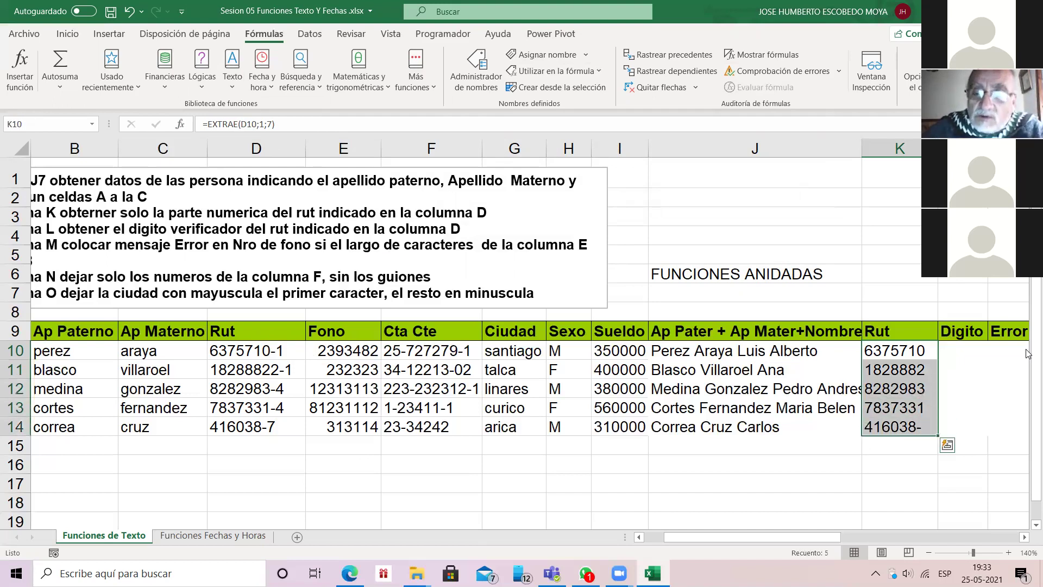
pyautogui.press('Delete')
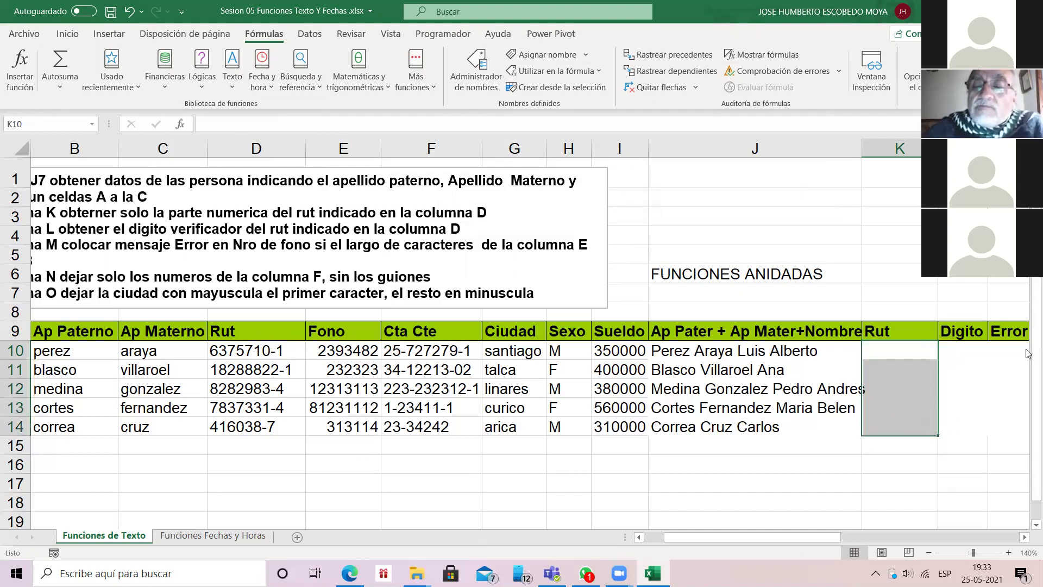
pyautogui.hotkey('shift', 'Up')
pyautogui.hotkey('shift', 'Up')
pyautogui.hotkey('shift', 'Up')
pyautogui.hotkey('shift', 'Up')
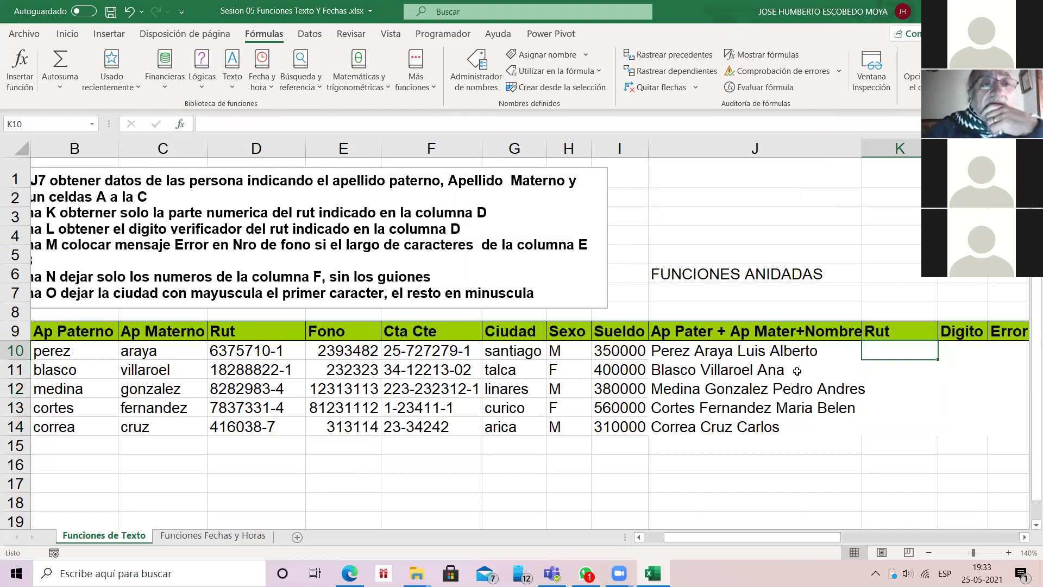
pyautogui.hotkey('shift', 'F3')
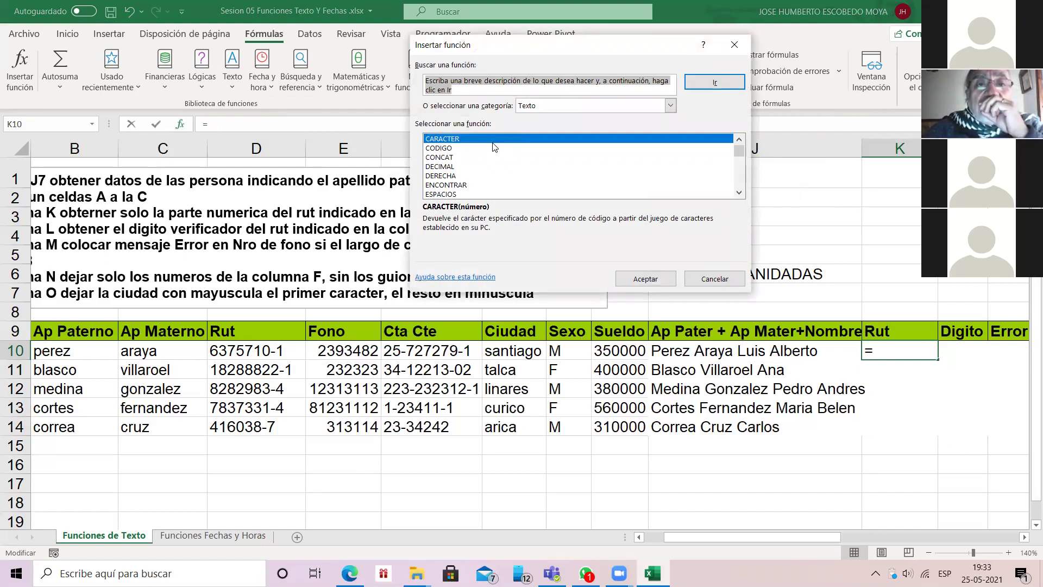
pyautogui.press('e')
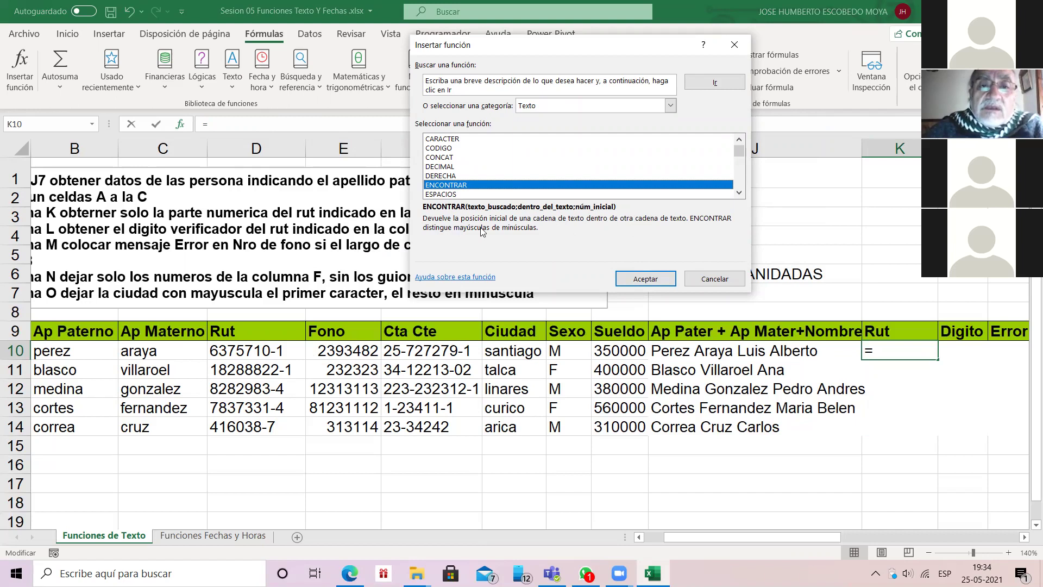
pyautogui.press('Return')
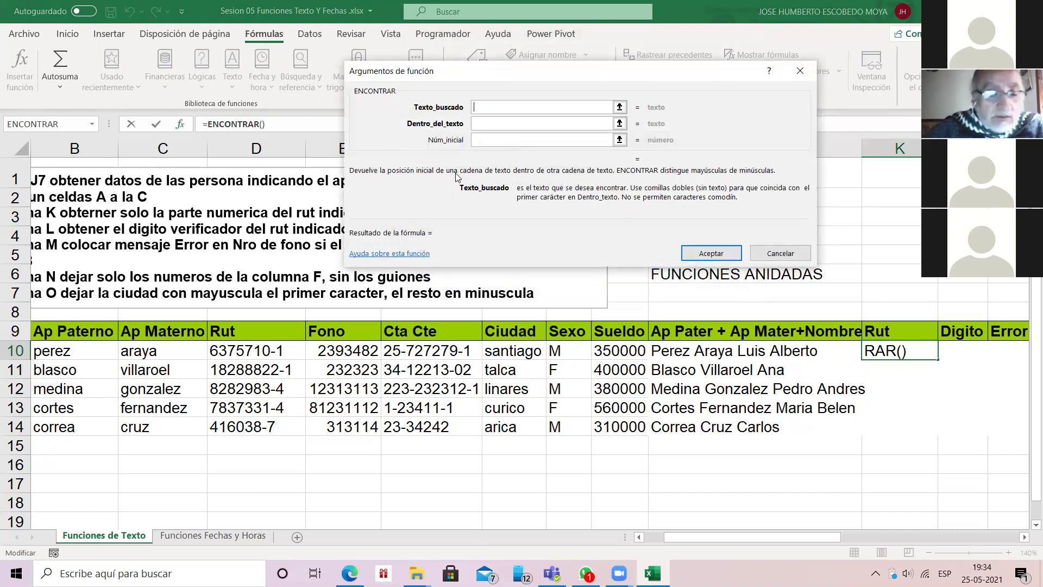
# Step: Set ENCONTRAR to find "-" in D10 from position 1, so K10 returns 8
pyautogui.write('"-"')
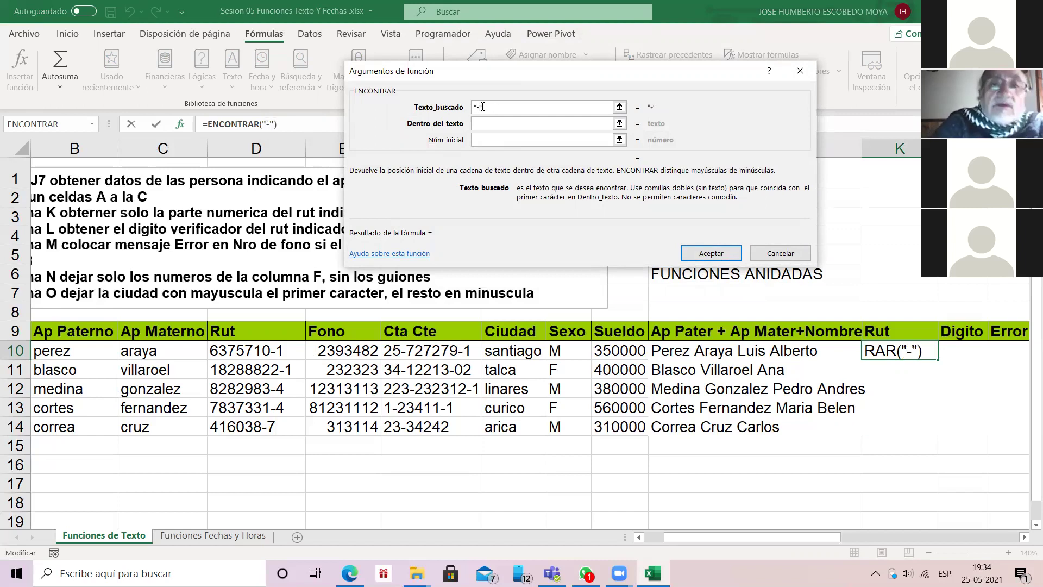
pyautogui.click(483, 120)
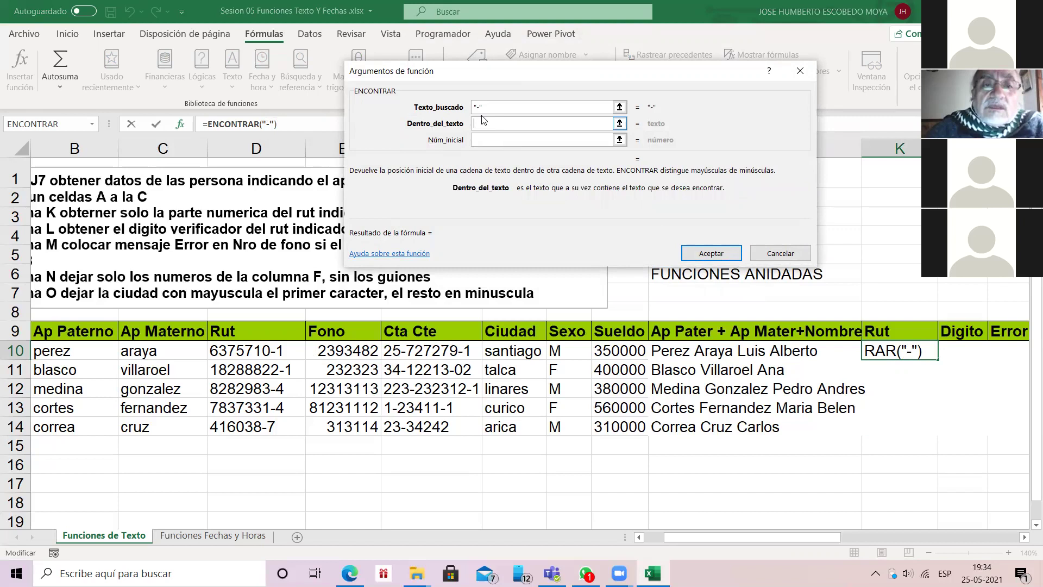
pyautogui.click(251, 351)
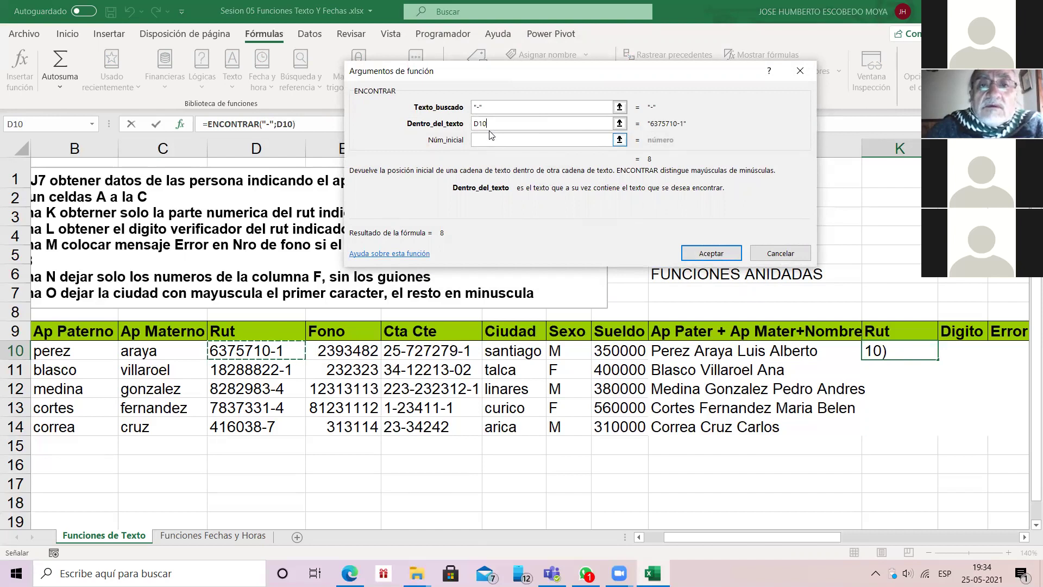
pyautogui.click(490, 133)
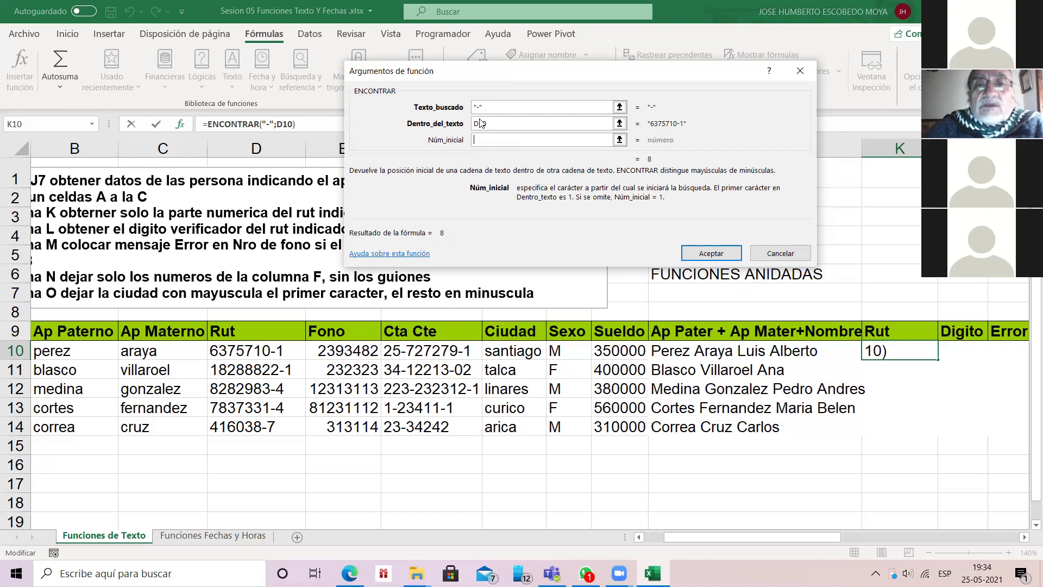
pyautogui.press('Tab')
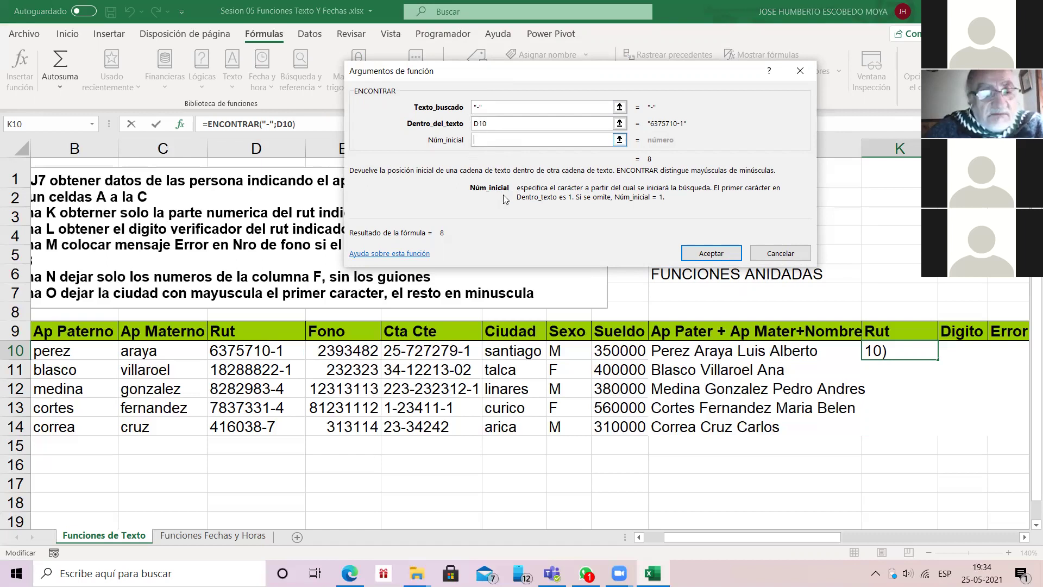
pyautogui.write('1')
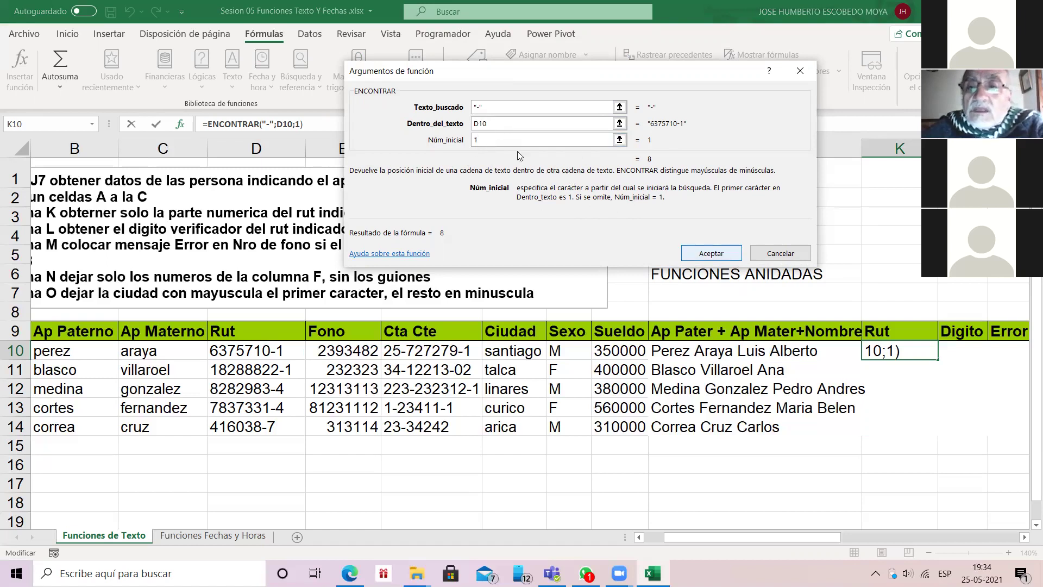
pyautogui.click(705, 252)
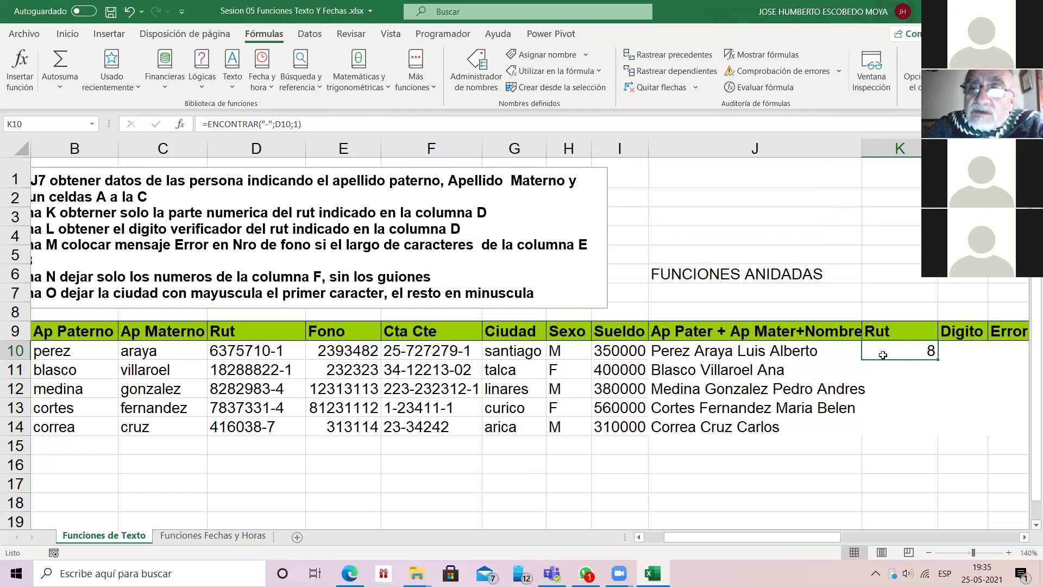
# Step: Fill =ENCONTRAR("-";D10;1) down to K14 (8, 9, 8, 8, 7) and check the Ruts in D11 and D12
pyautogui.doubleClick(937, 359)
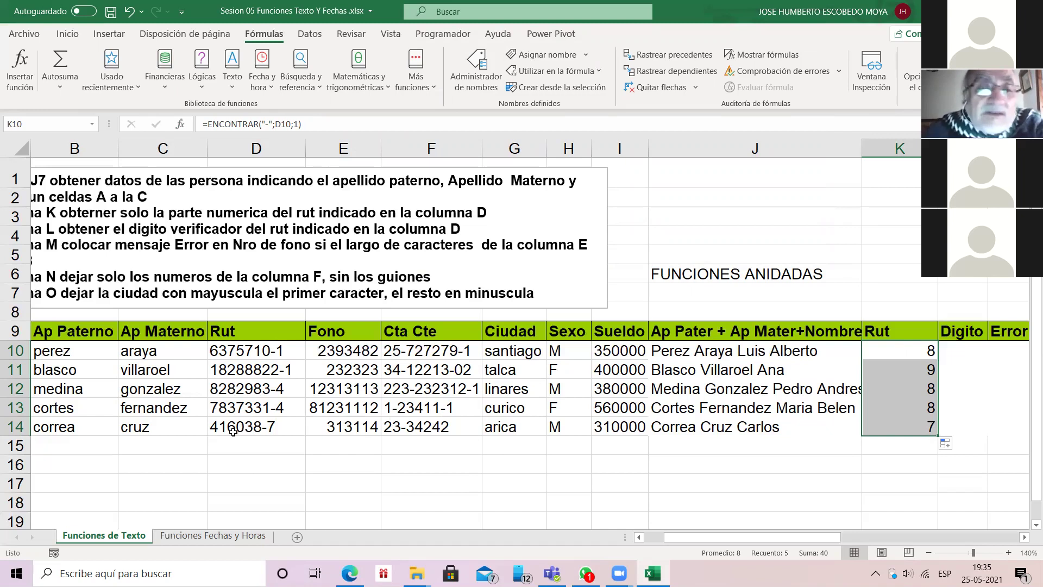
pyautogui.click(249, 370)
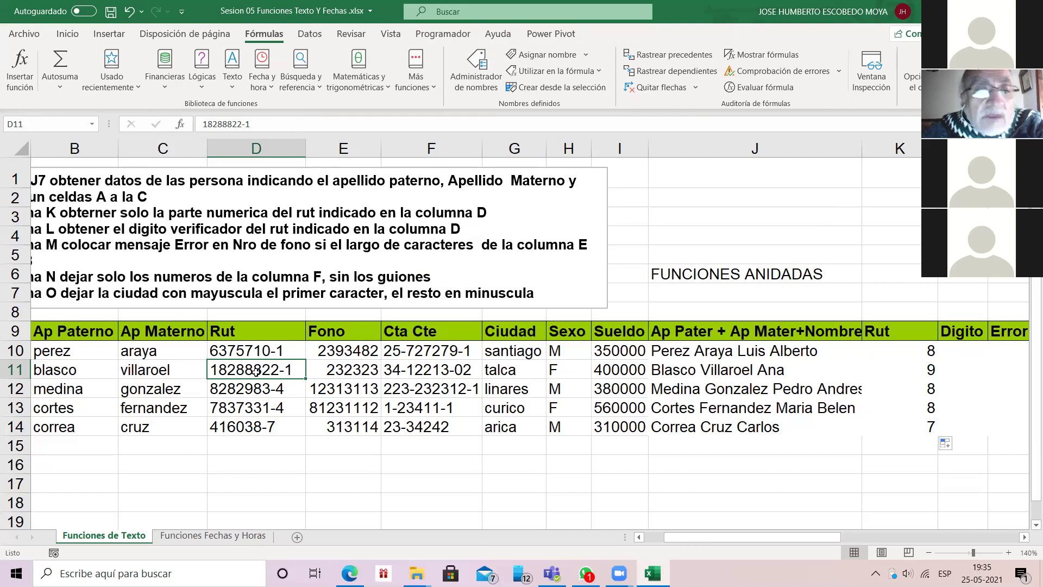
pyautogui.press('Down')
pyautogui.press('F2')
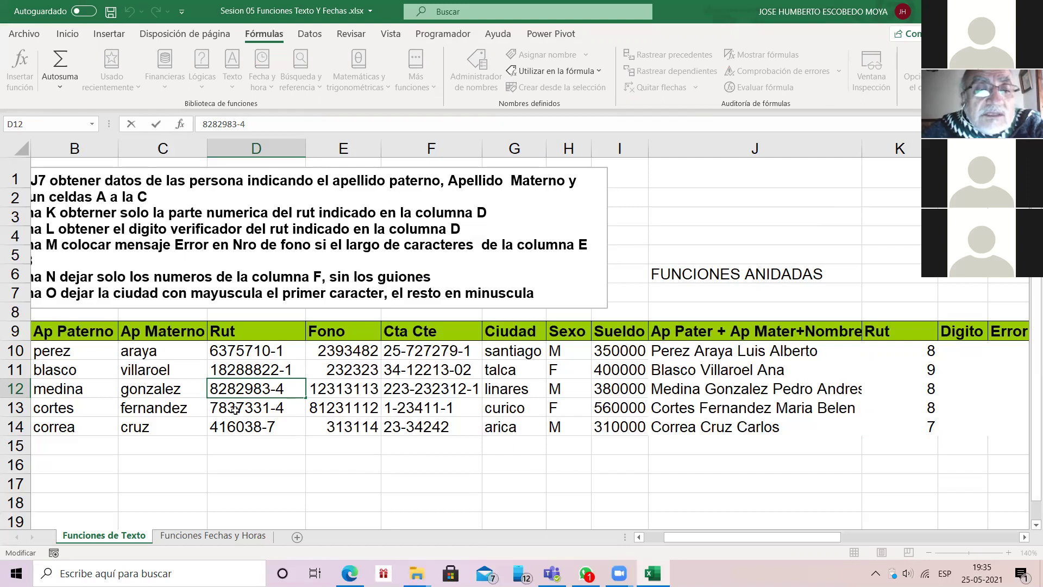
pyautogui.click(901, 350)
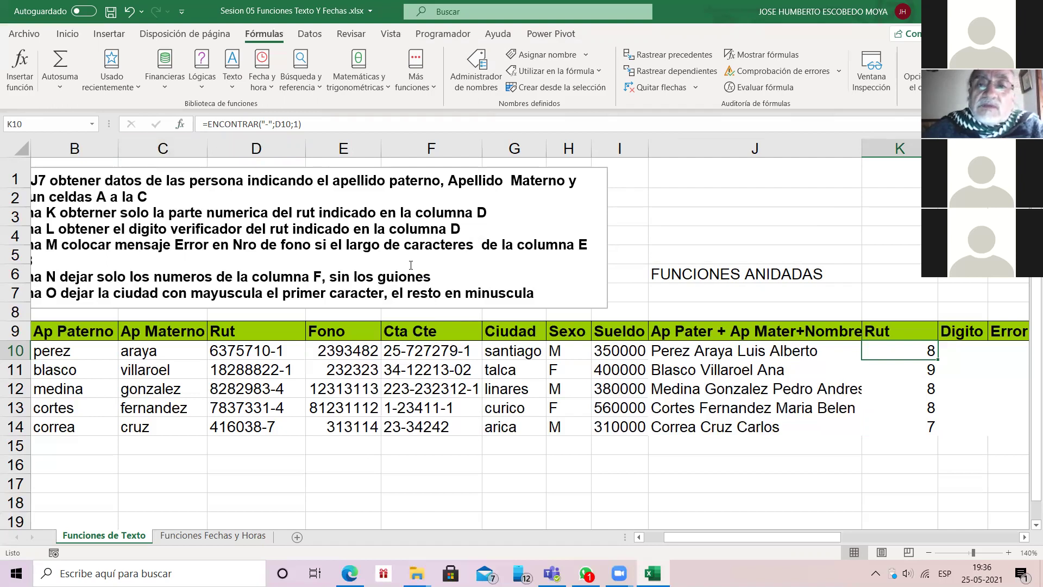
pyautogui.click(754, 198)
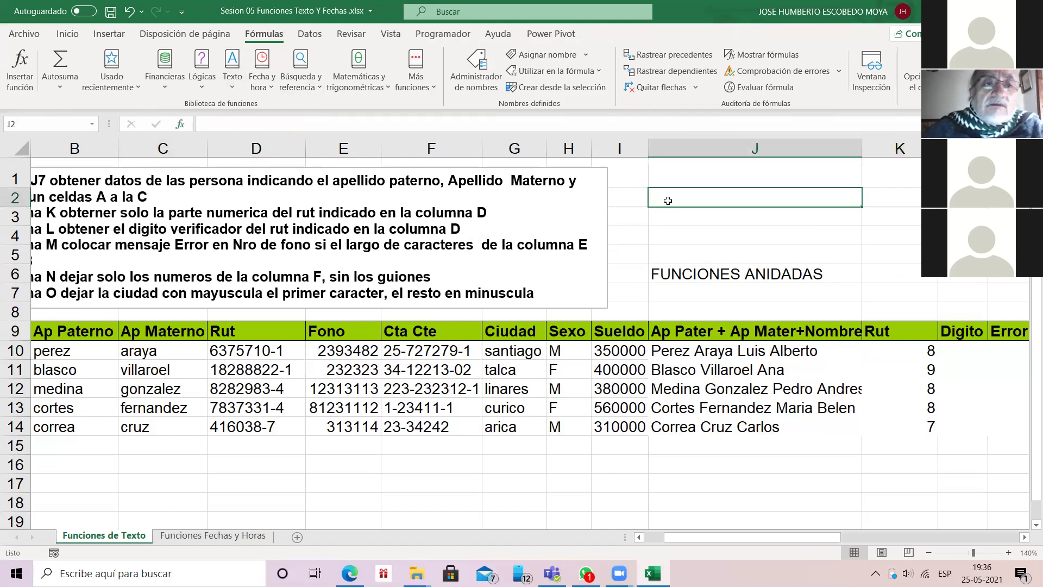
pyautogui.click(180, 124)
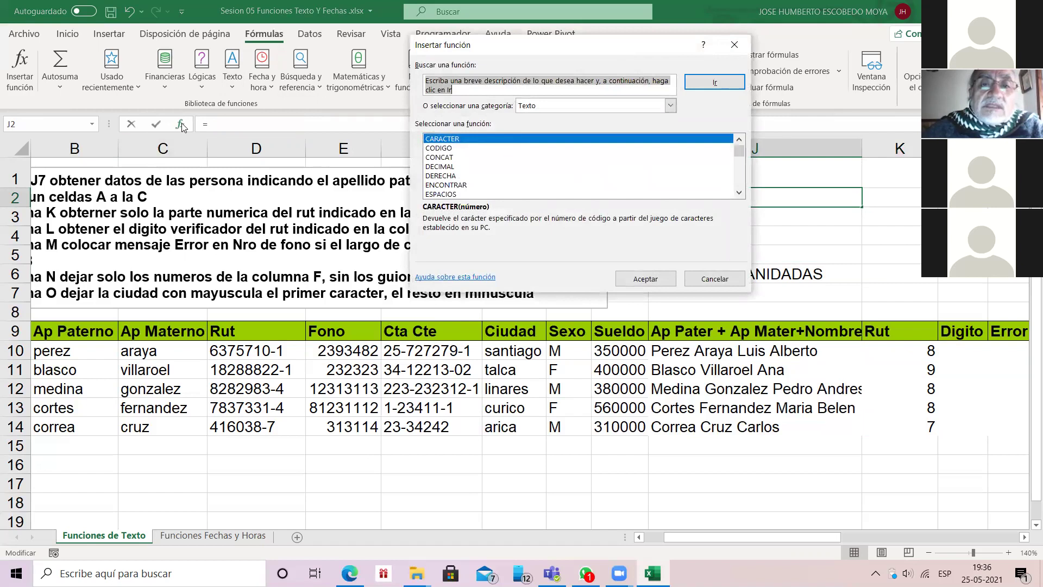
pyautogui.click(739, 192)
pyautogui.click(739, 192)
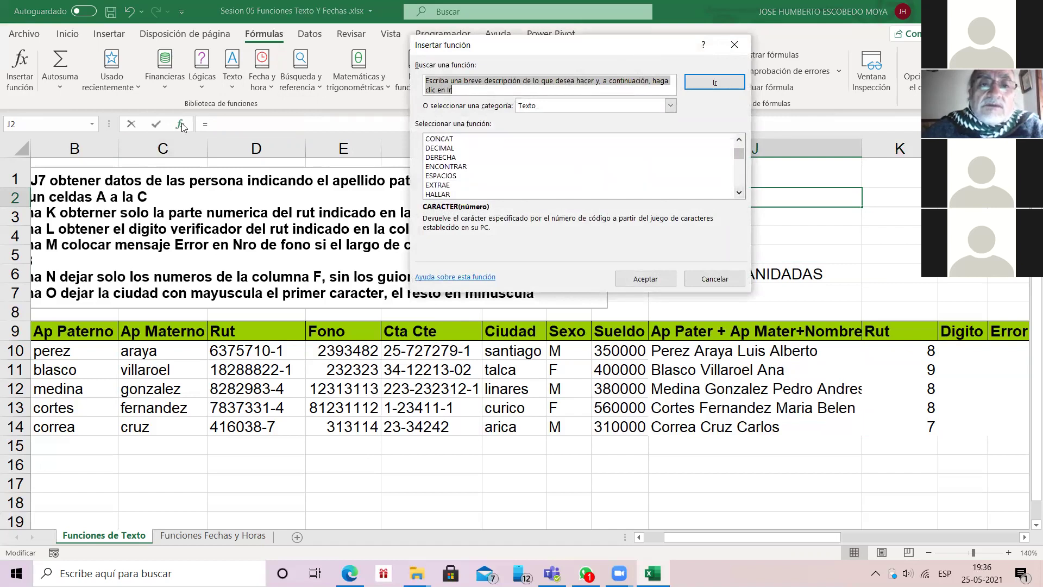
pyautogui.doubleClick(727, 184)
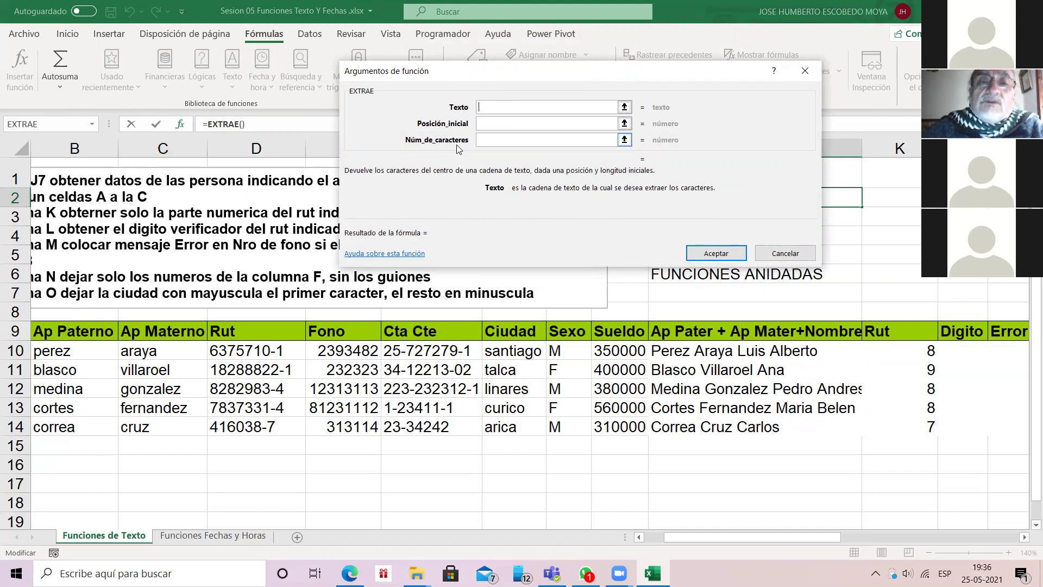
pyautogui.press('Escape')
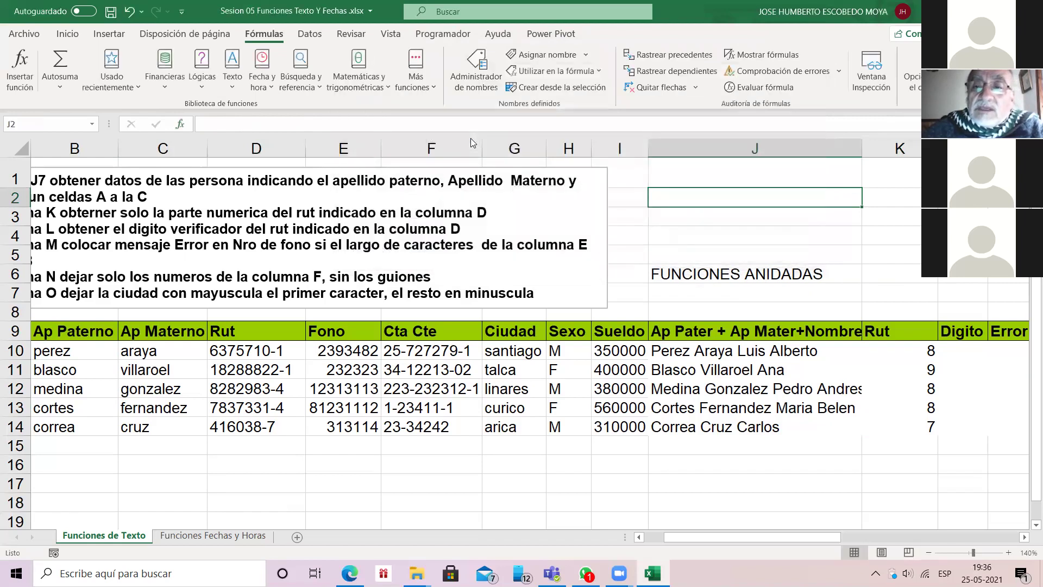
pyautogui.press('Right')
pyautogui.press('Down')
pyautogui.press('Down')
pyautogui.press('Down')
pyautogui.press('Down')
pyautogui.press('Down')
pyautogui.press('Down')
pyautogui.press('Down')
pyautogui.press('Down')
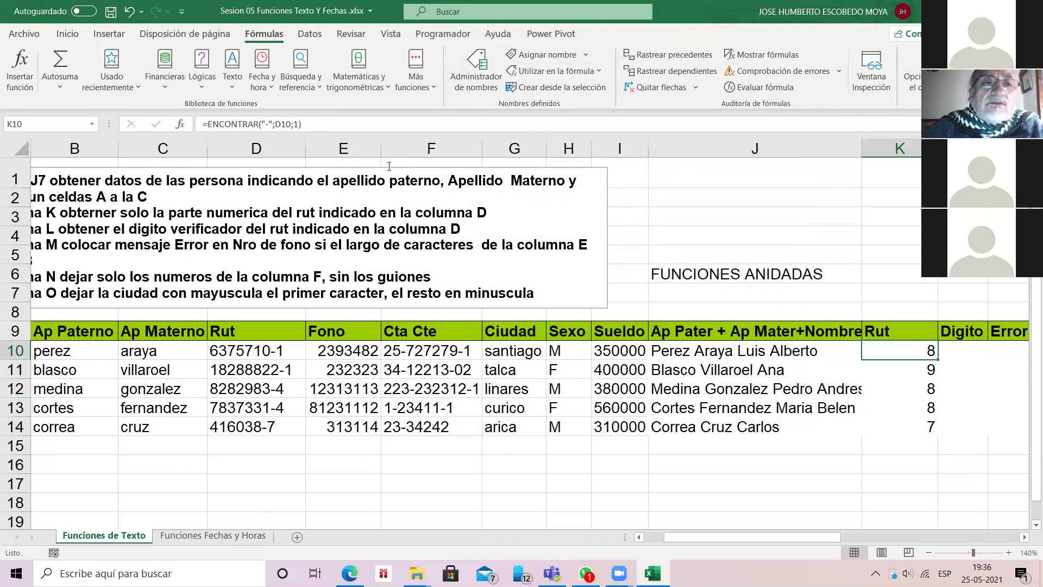
# Step: Wrap the hyphen search as =EXTRAE(D10;1;ENCONTRAR("-";D10;1)) and fill it down to K14
pyautogui.press('F2')
pyautogui.write('EX')
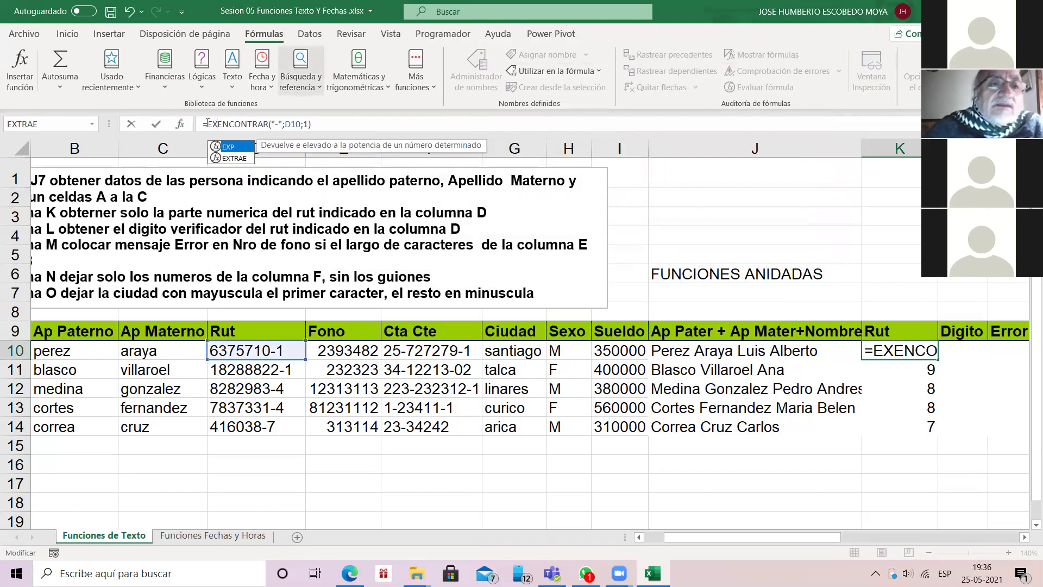
pyautogui.press('Down')
pyautogui.press('Tab')
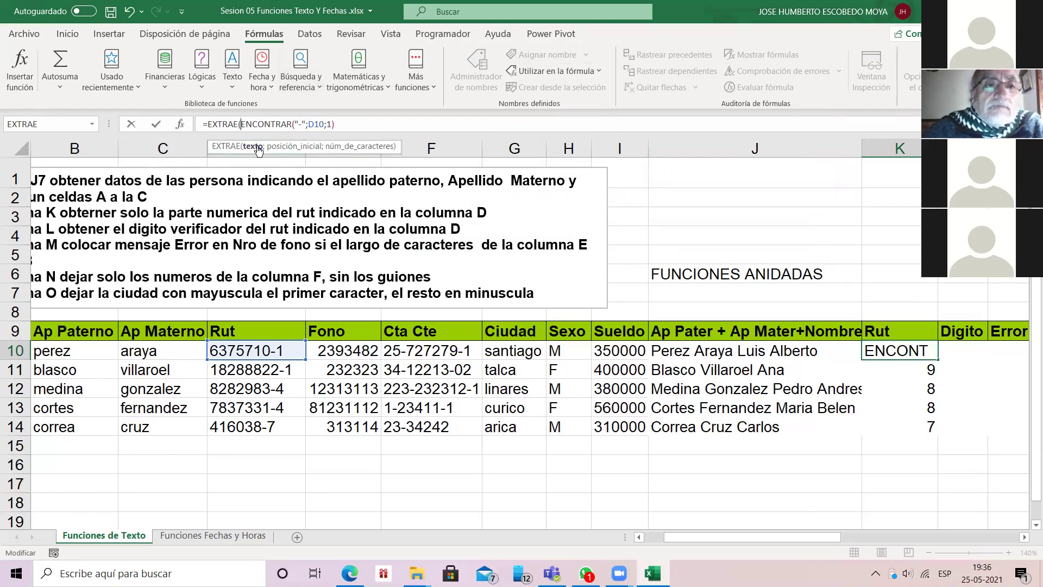
pyautogui.click(255, 351)
pyautogui.write(';')
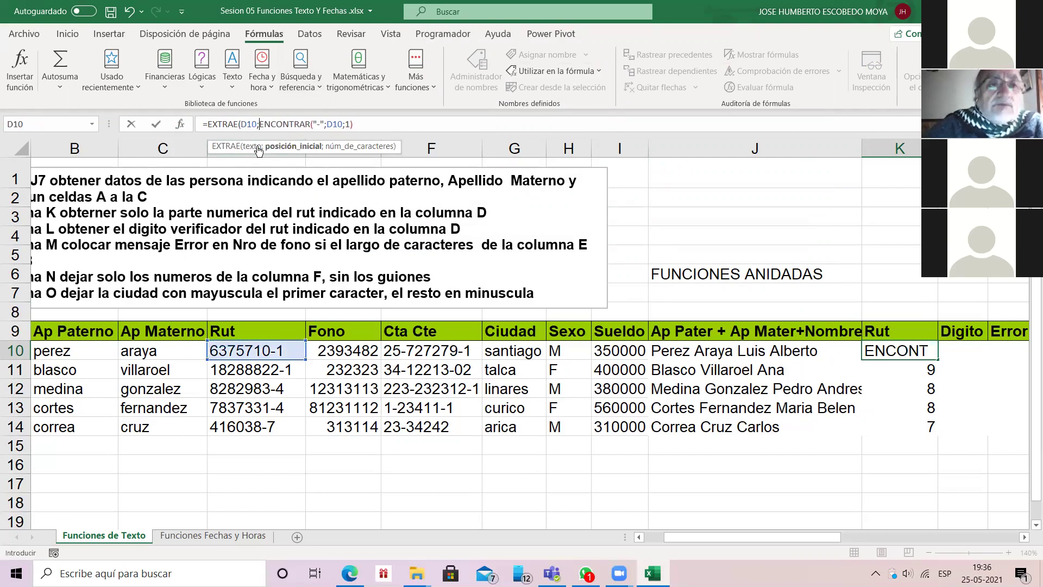
pyautogui.write('1')
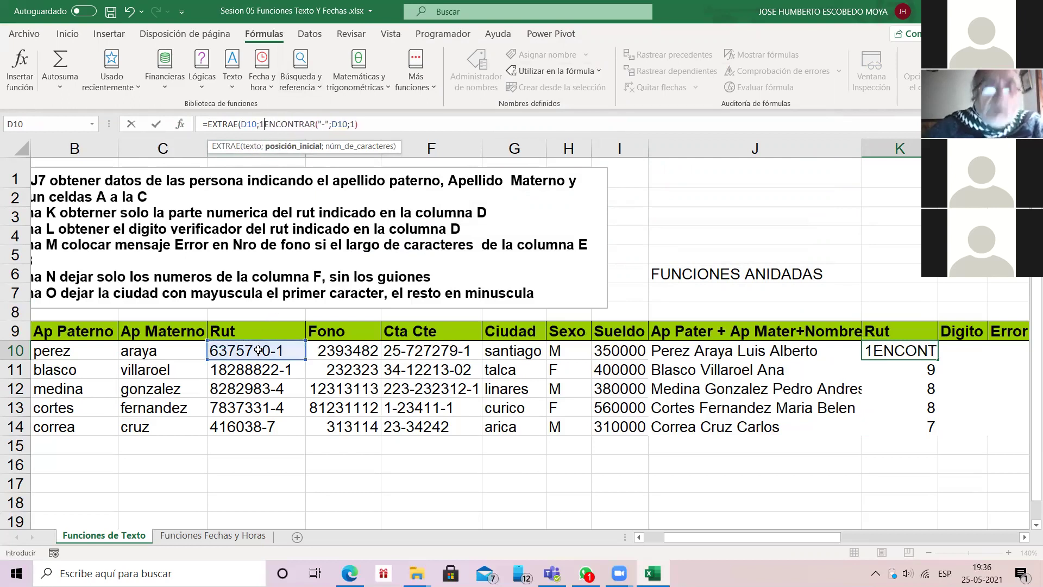
pyautogui.write(';')
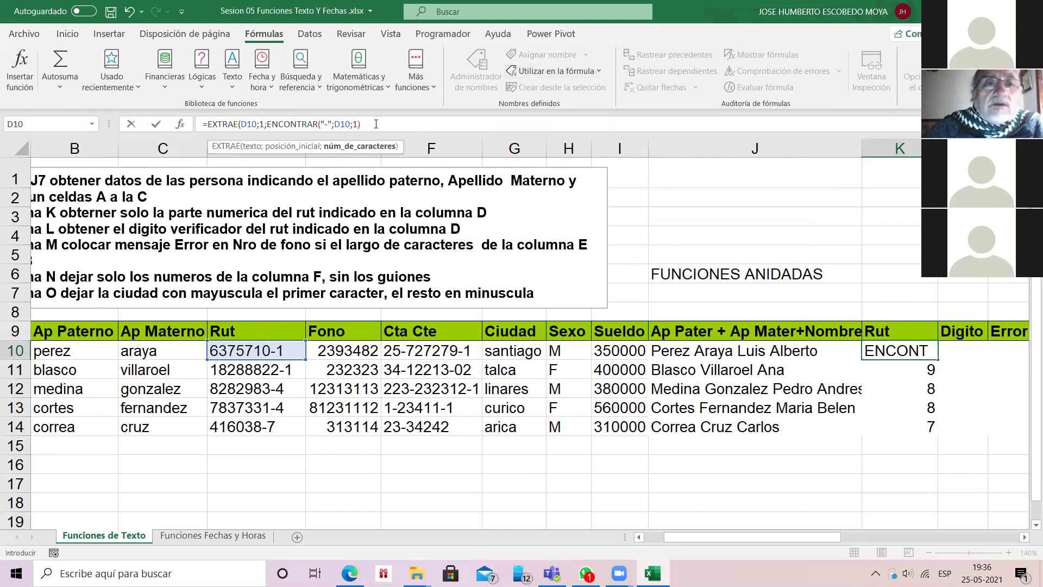
pyautogui.click(376, 123)
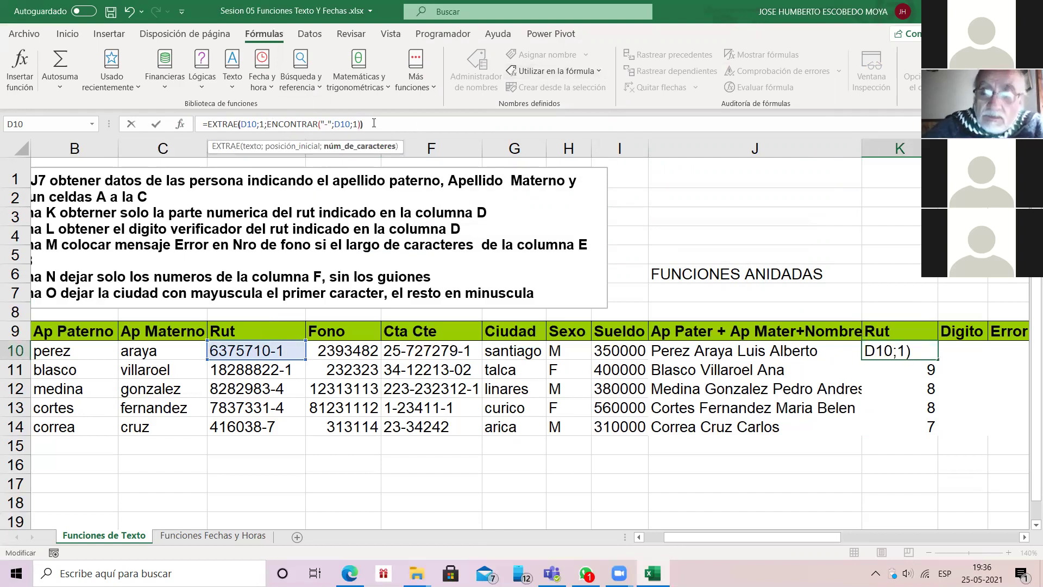
pyautogui.press('Return')
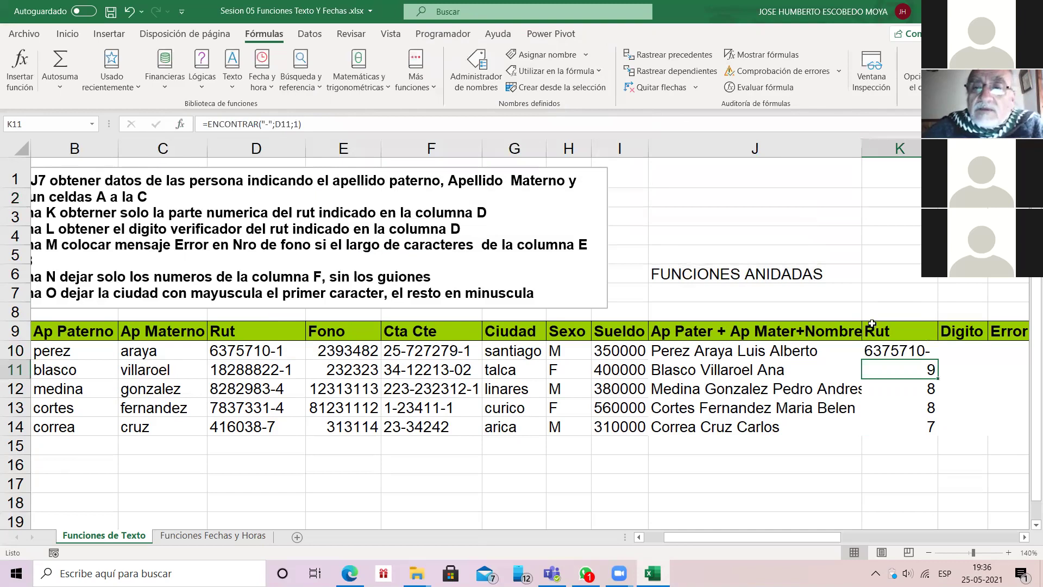
pyautogui.click(886, 348)
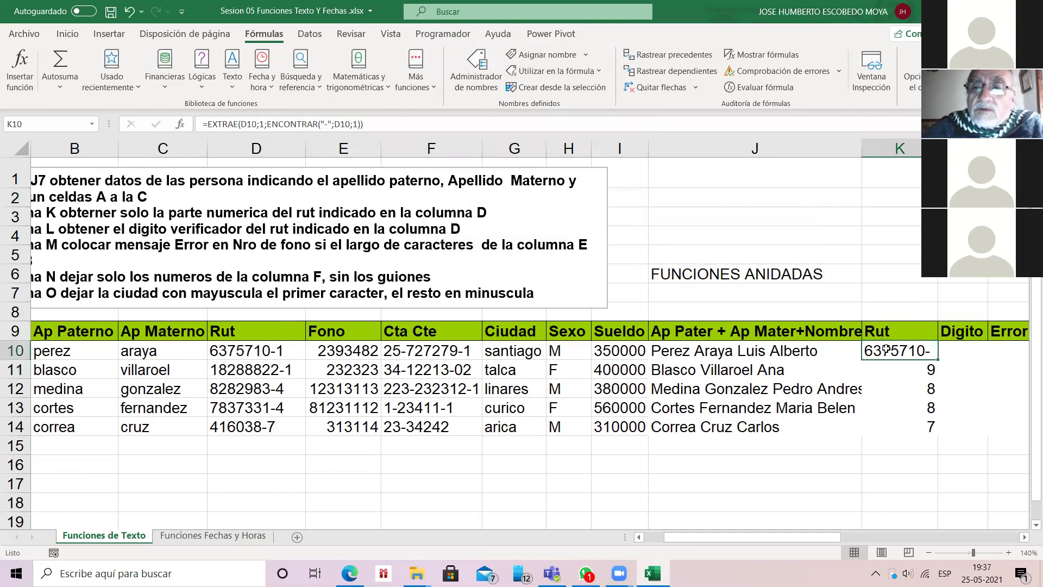
pyautogui.doubleClick(938, 359)
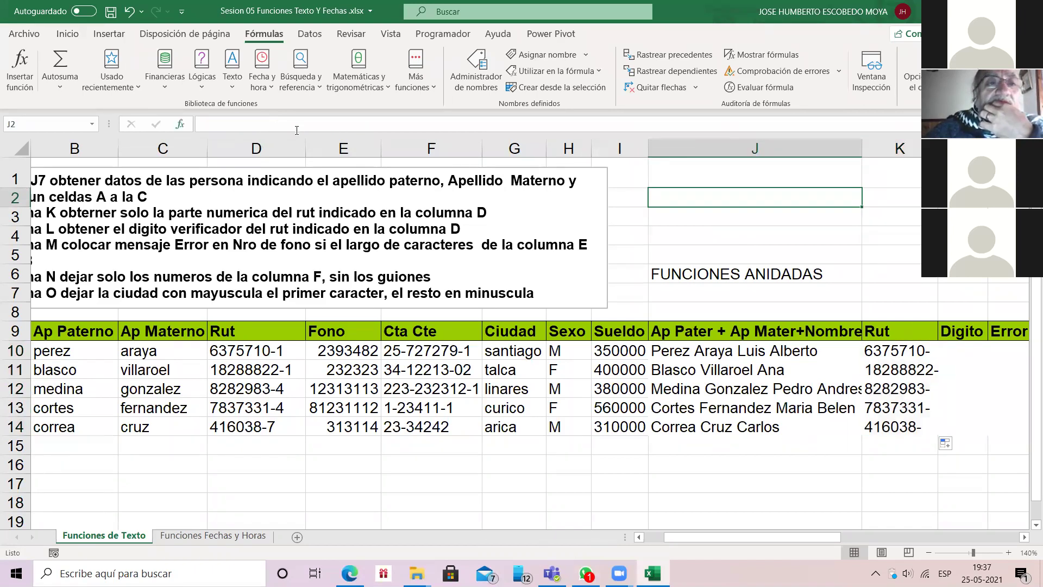
pyautogui.hotkey('shift', 'F3')
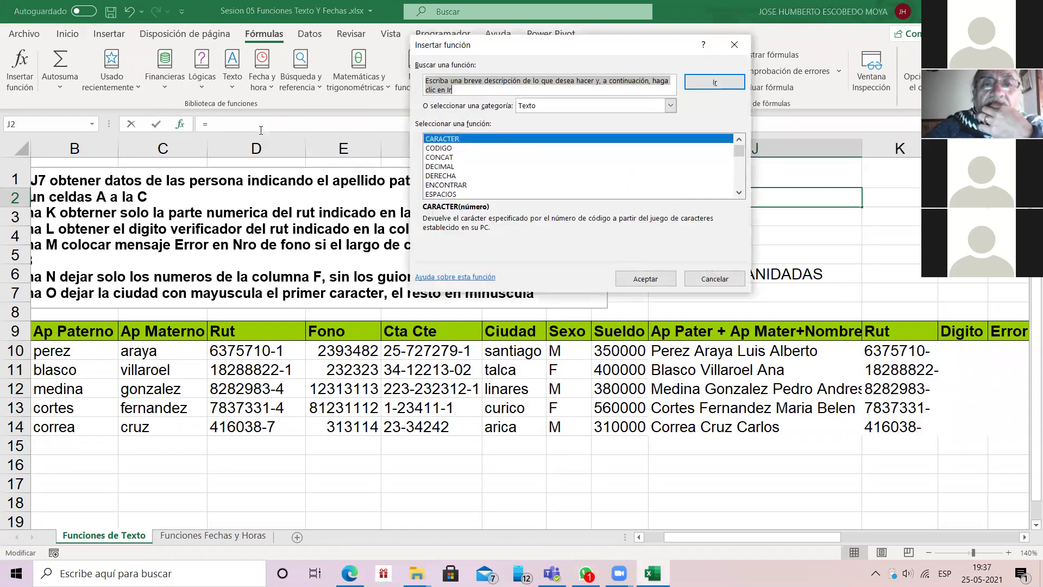
pyautogui.click(739, 192)
pyautogui.click(739, 192)
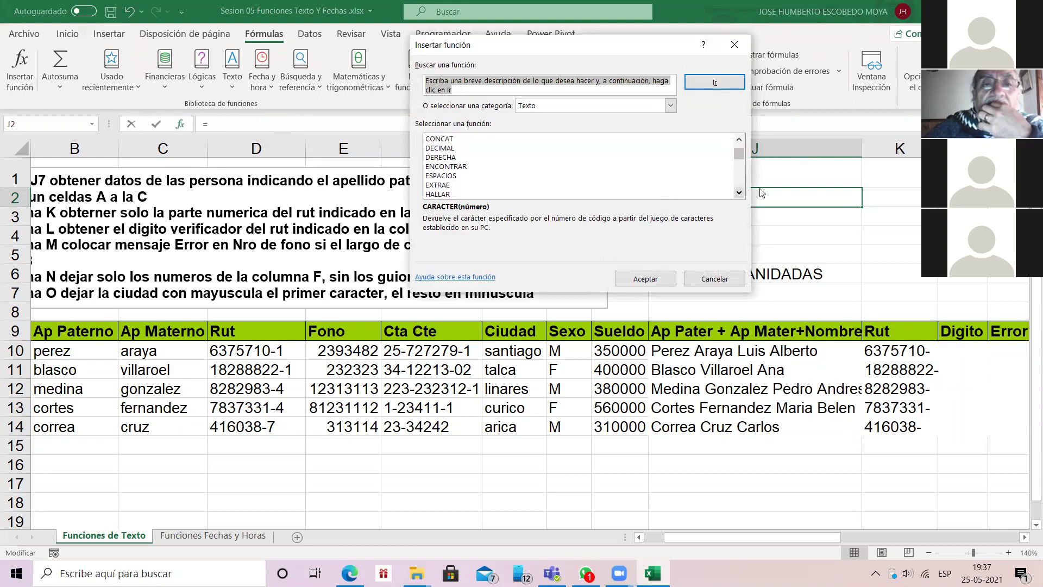
pyautogui.doubleClick(441, 185)
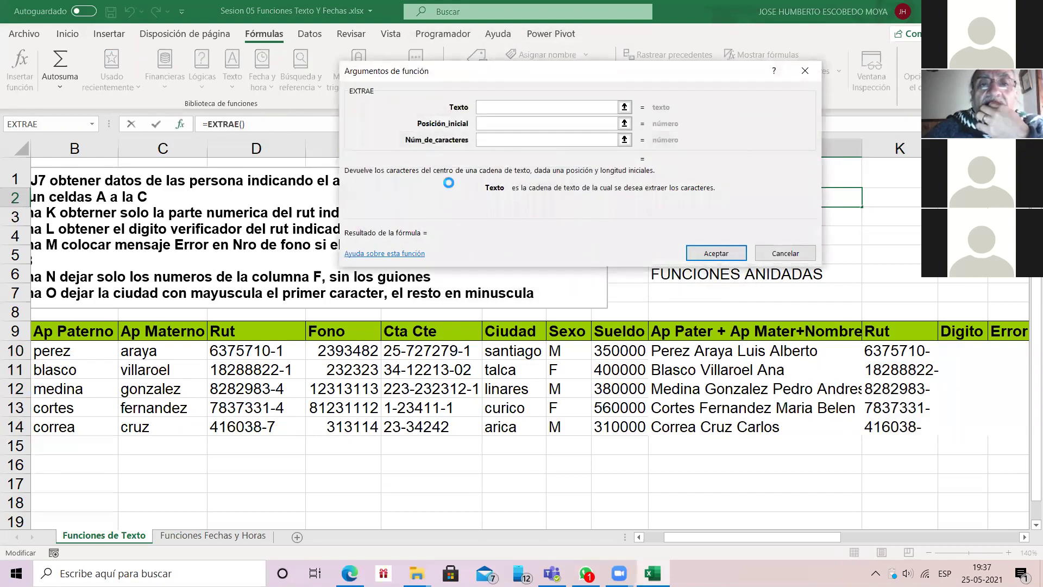
pyautogui.click(492, 141)
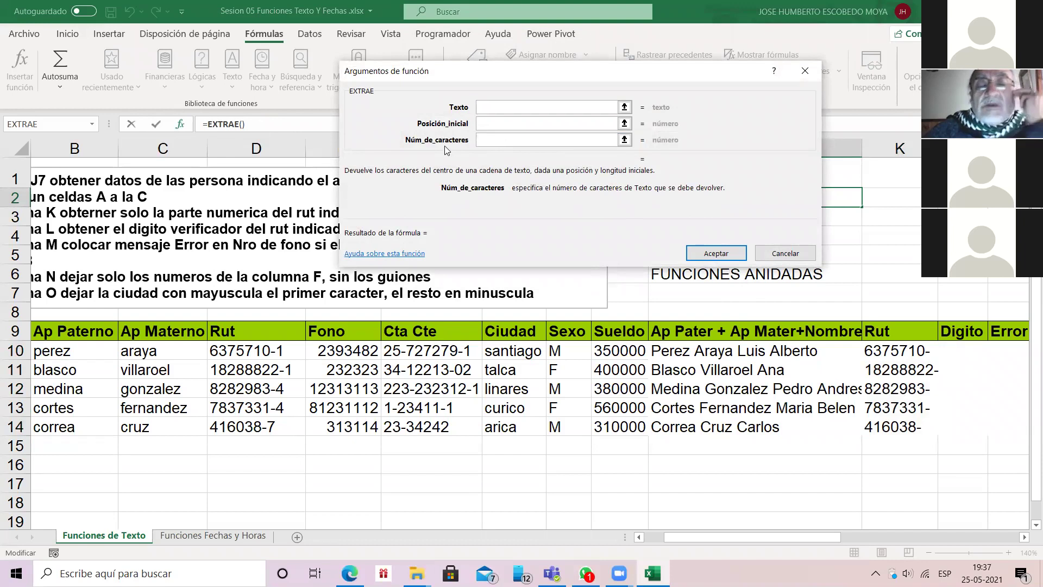
pyautogui.press('Tab')
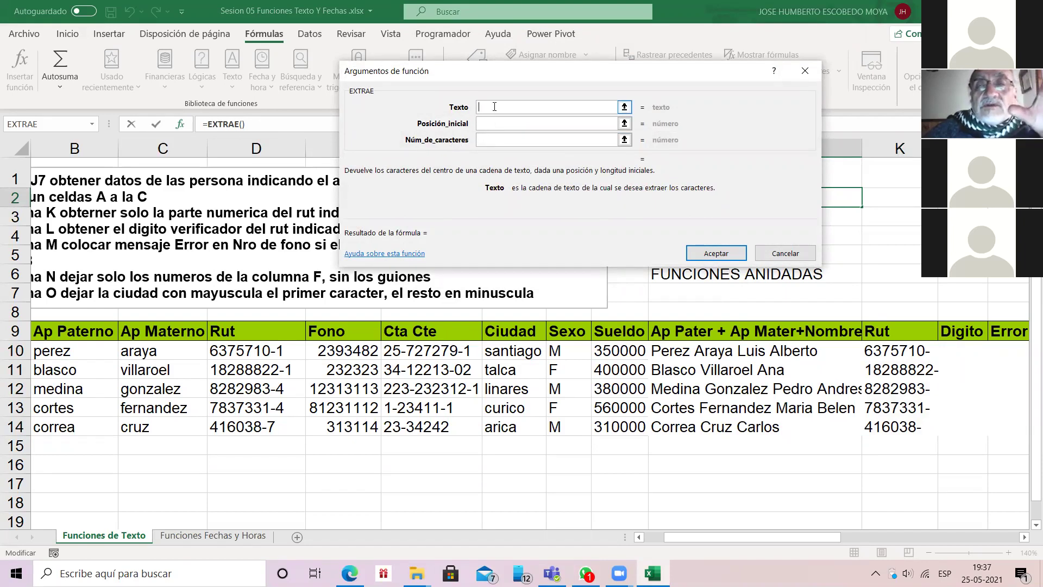
pyautogui.press('Tab')
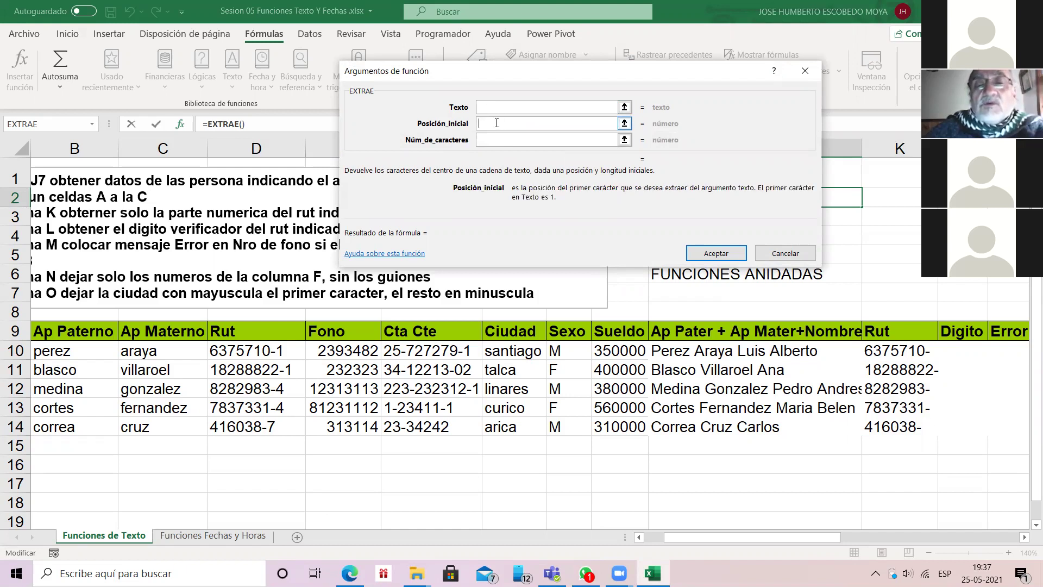
pyautogui.press('Tab')
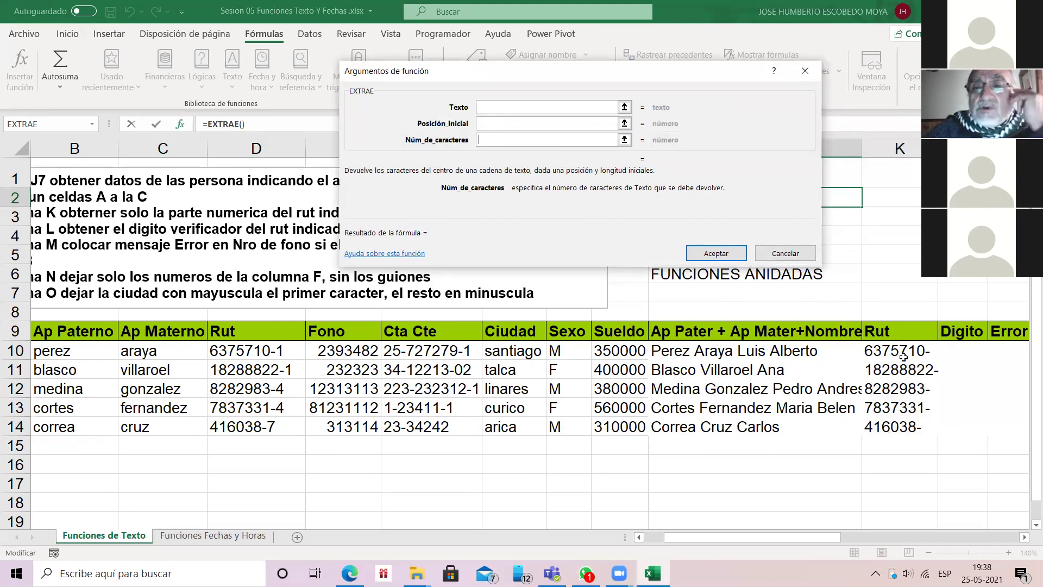
pyautogui.click(810, 254)
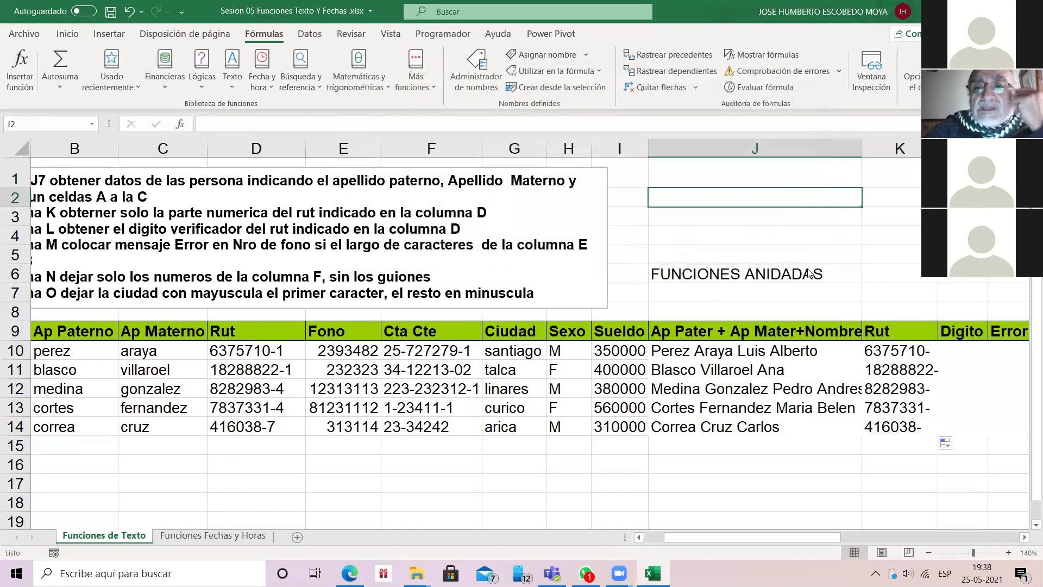
pyautogui.click(899, 351)
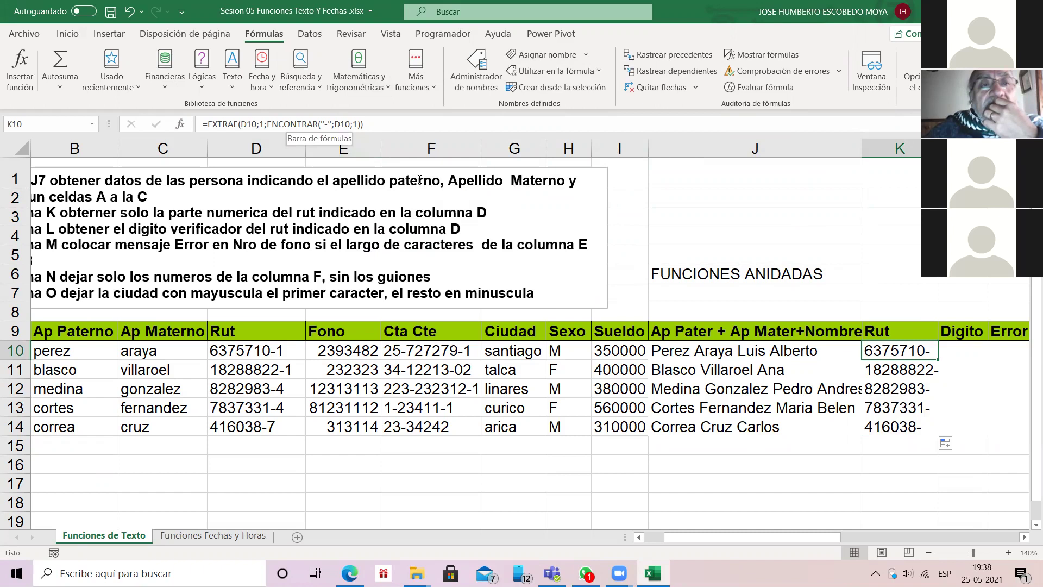
# Step: Append -1 to the EXTRAE length in K10 and refill K10:K14 so ruts drop the hyphen
pyautogui.press('F2')
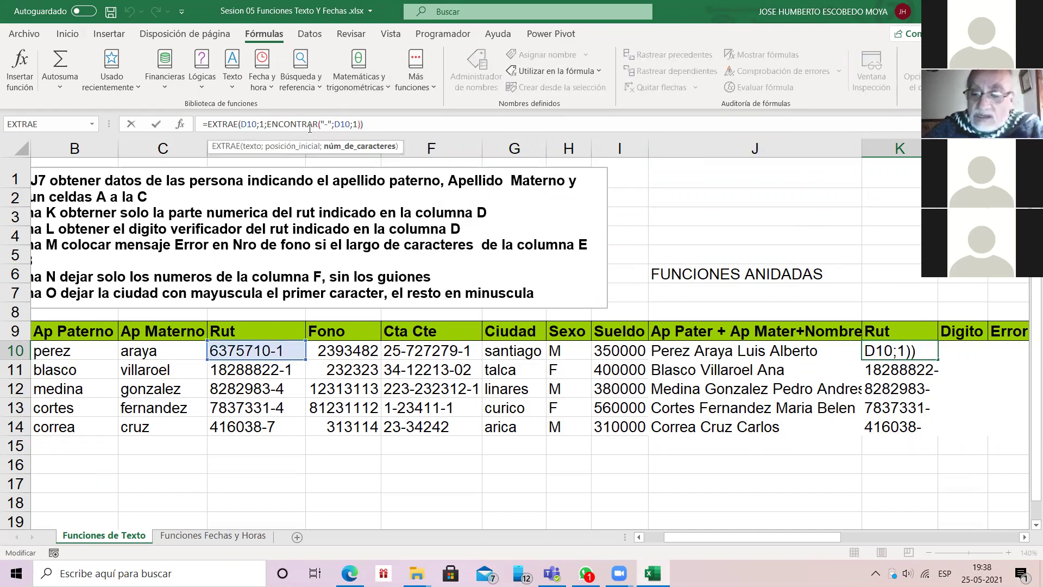
pyautogui.write('-1')
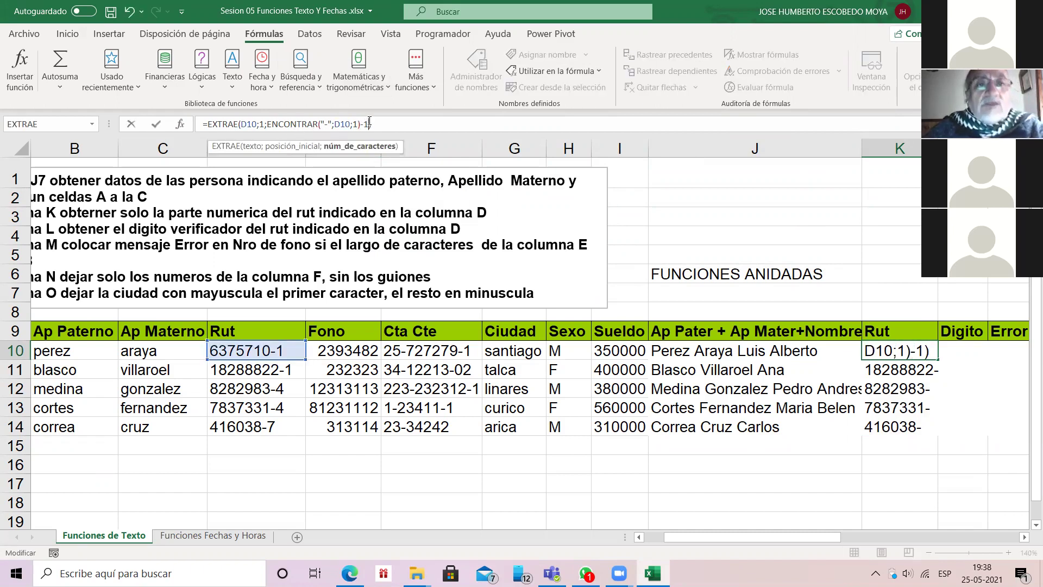
pyautogui.press('Return')
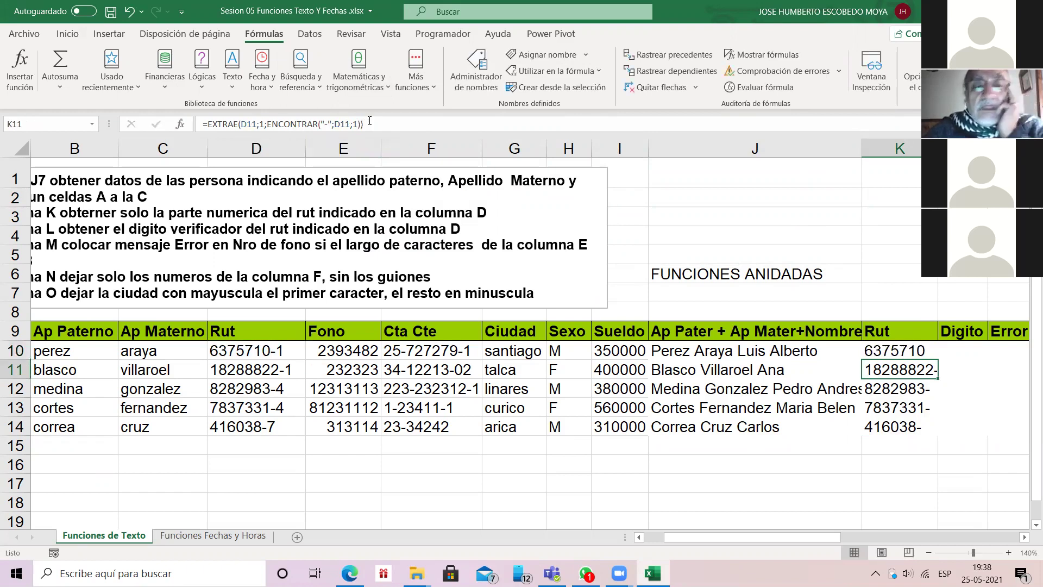
pyautogui.press('Up')
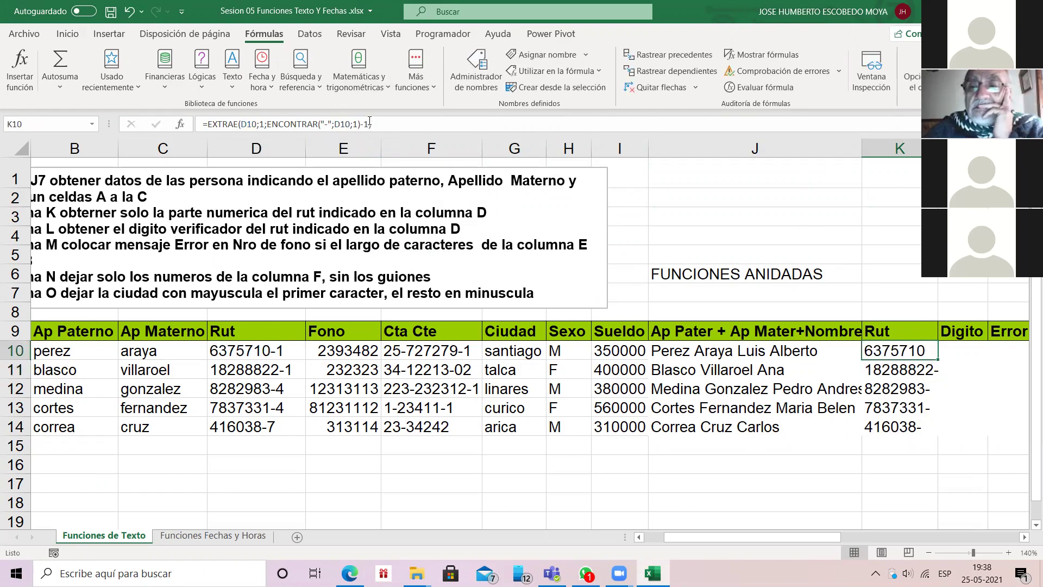
pyautogui.doubleClick(933, 358)
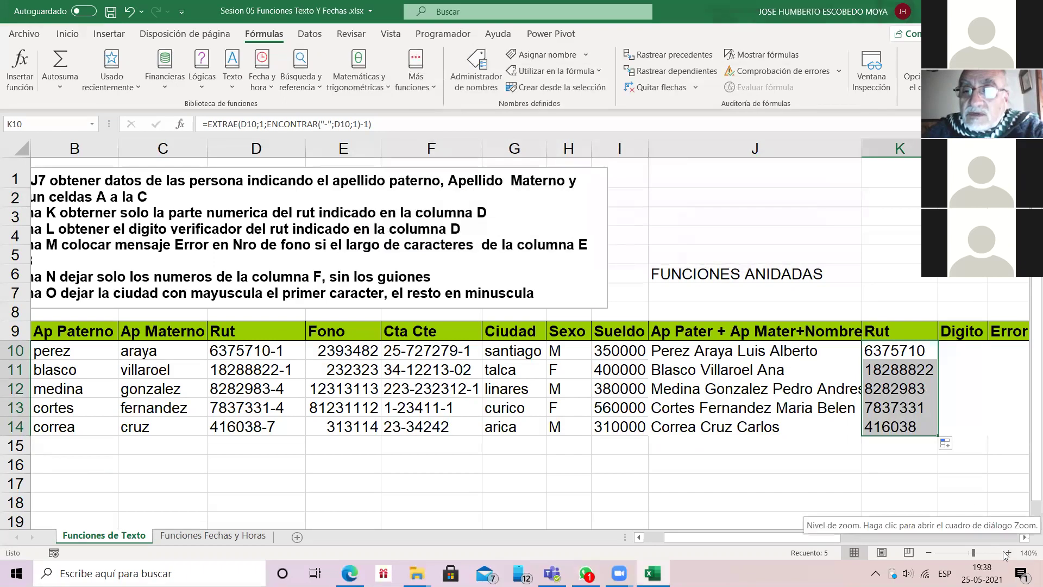
# Step: Scroll right and zoom in on the sheet, then open K10's formula
pyautogui.click(1024, 538)
pyautogui.click(1024, 537)
pyautogui.click(1024, 537)
pyautogui.click(1024, 537)
pyautogui.click(1009, 553)
pyautogui.click(1008, 553)
pyautogui.click(1009, 553)
pyautogui.click(1008, 553)
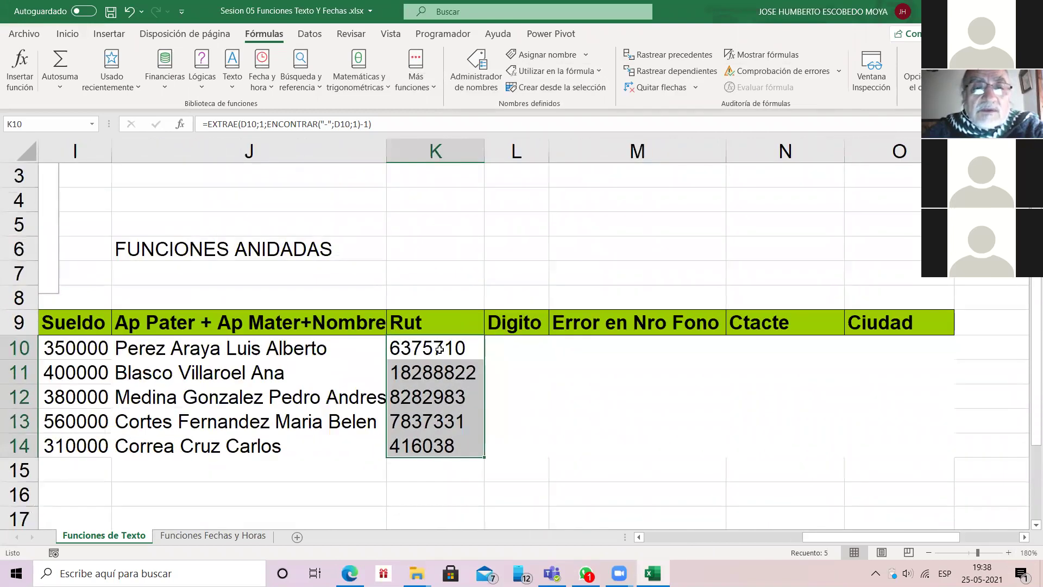
pyautogui.doubleClick(439, 350)
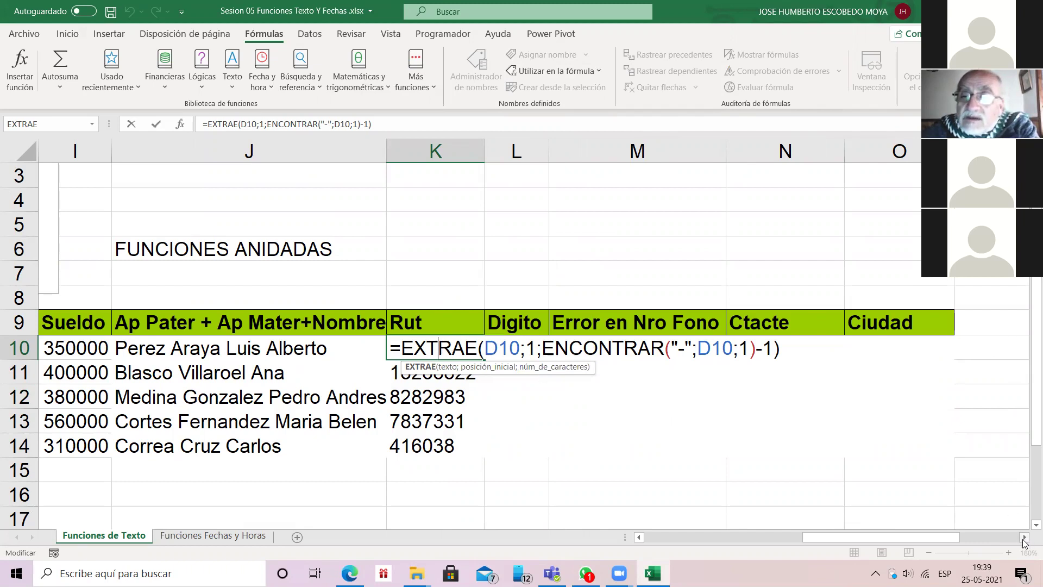
# Step: Leave K10's formula unchanged and zoom the sheet in further to 230%
pyautogui.click(1023, 538)
pyautogui.click(1023, 538)
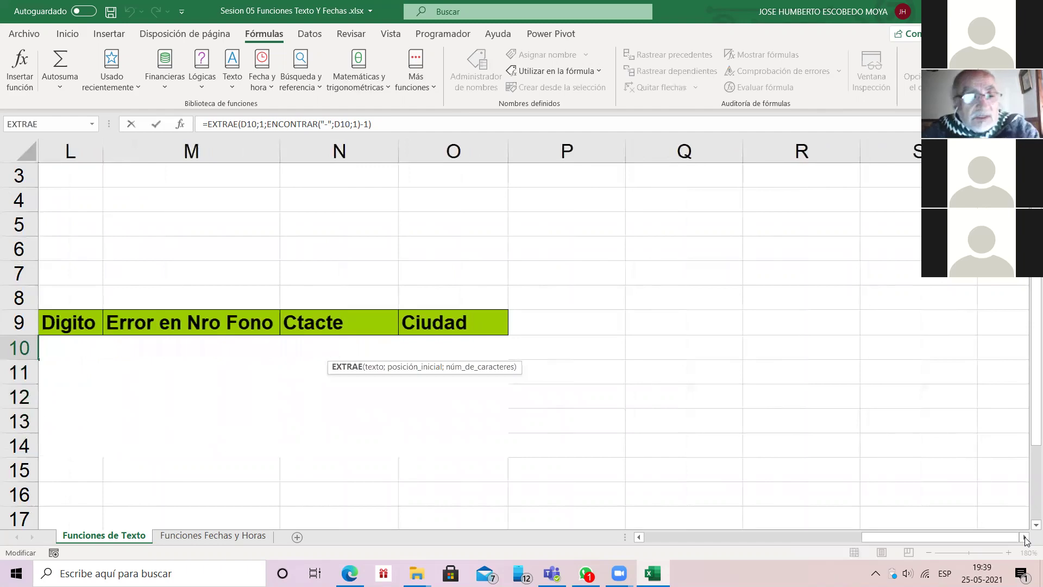
pyautogui.press('Escape')
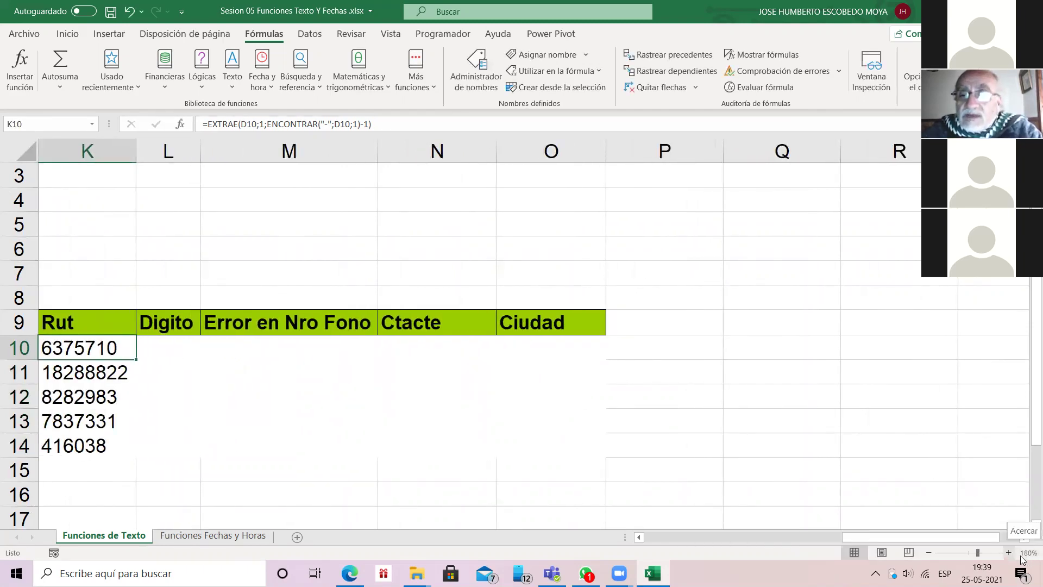
pyautogui.click(1012, 552)
pyautogui.click(1013, 551)
pyautogui.click(1012, 552)
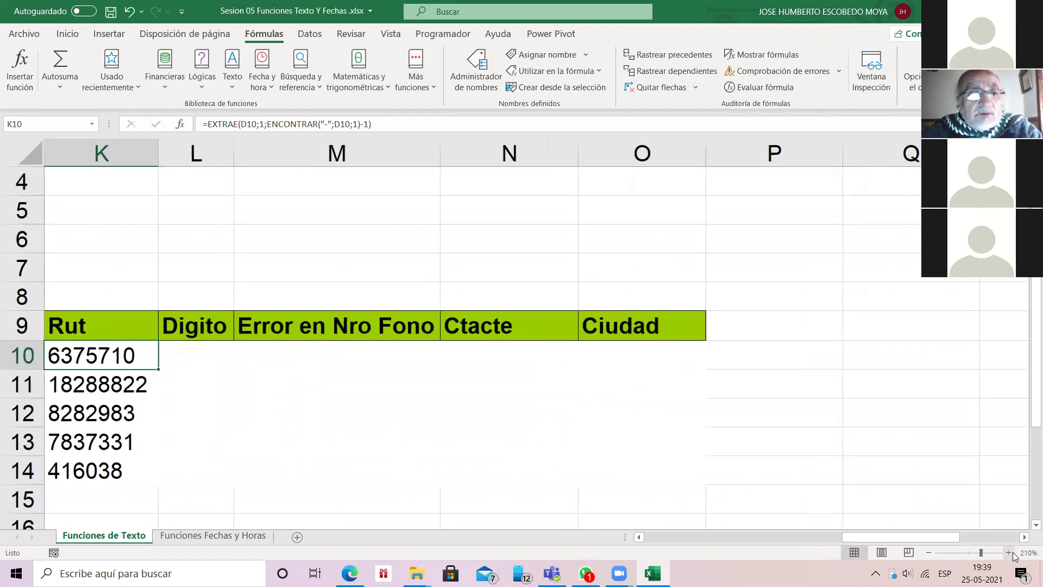
pyautogui.click(1012, 552)
pyautogui.click(1012, 552)
pyautogui.moveTo(910, 537); pyautogui.dragTo(896, 543)
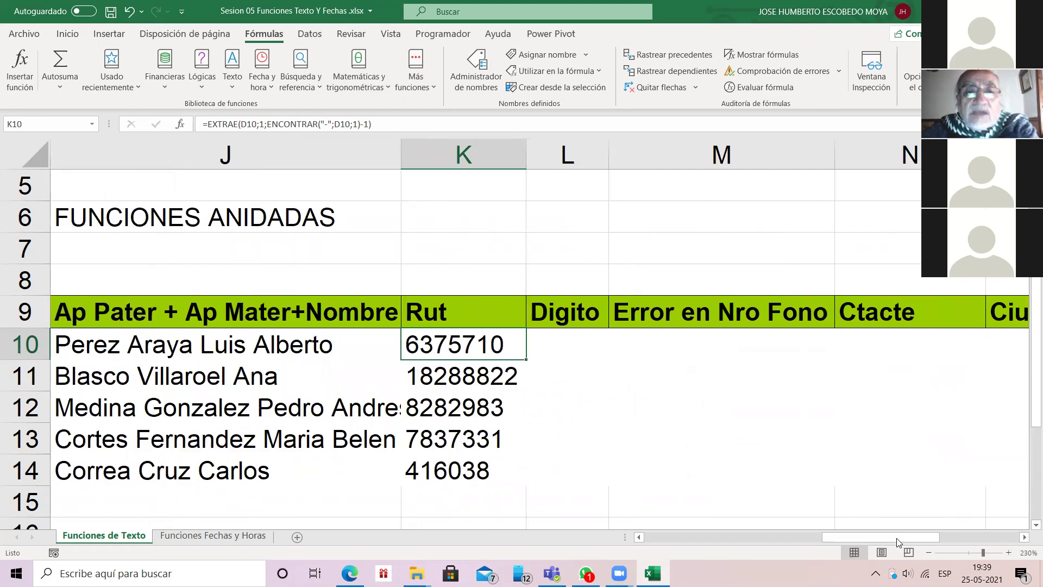
pyautogui.press('F2')
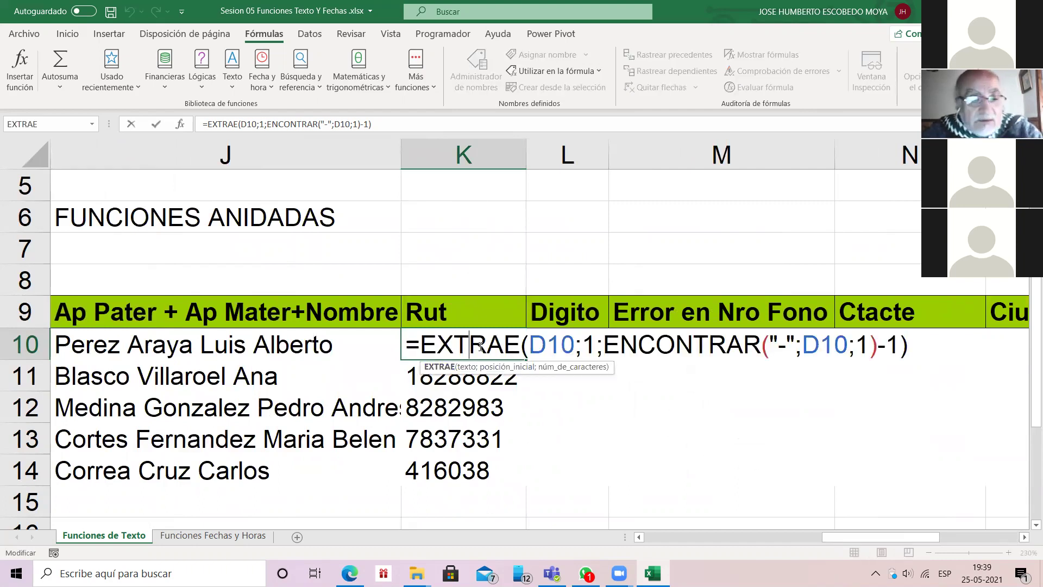
pyautogui.press('Escape')
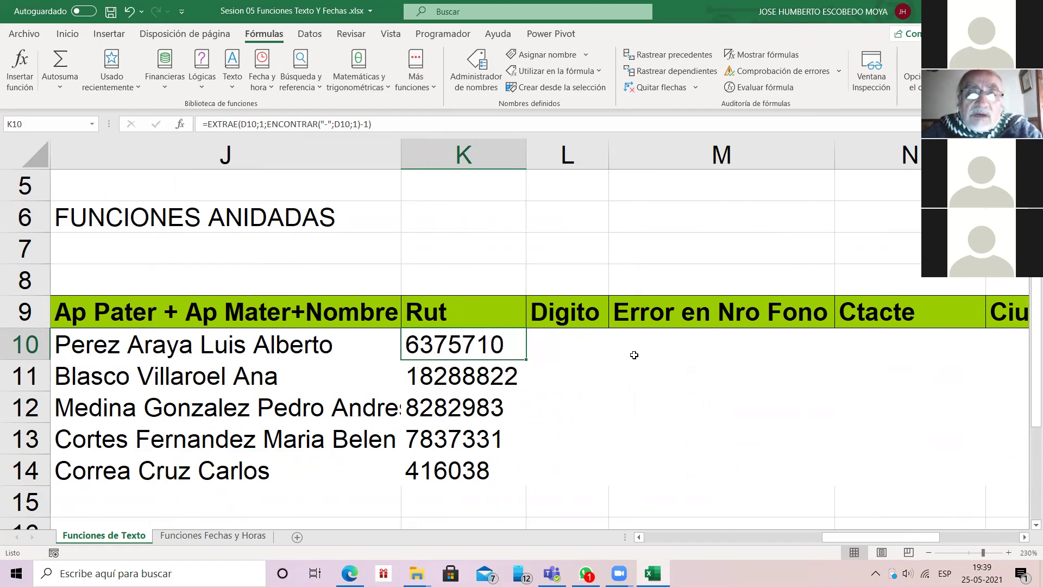
pyautogui.doubleClick(470, 345)
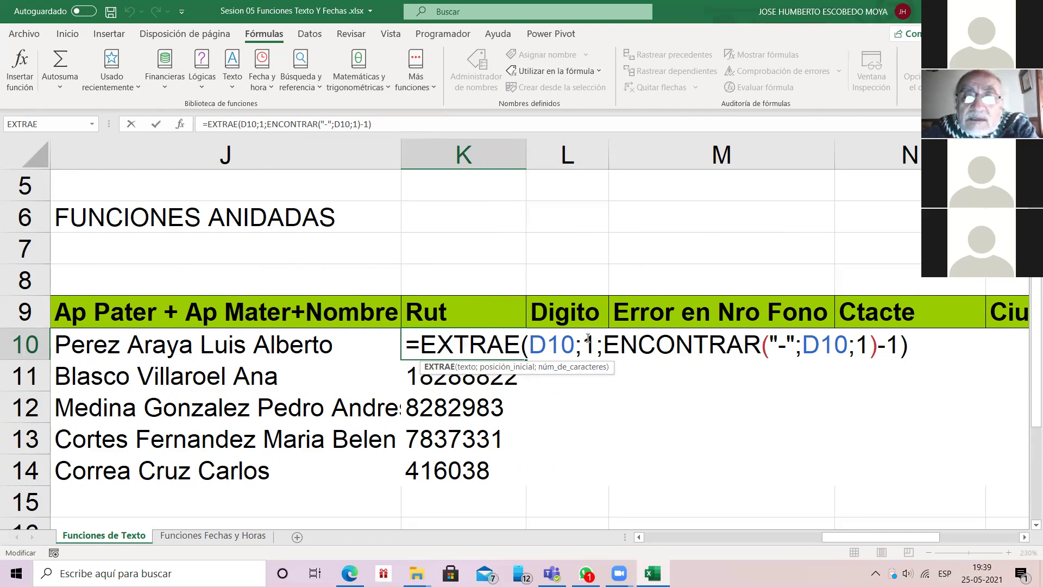
pyautogui.click(576, 367)
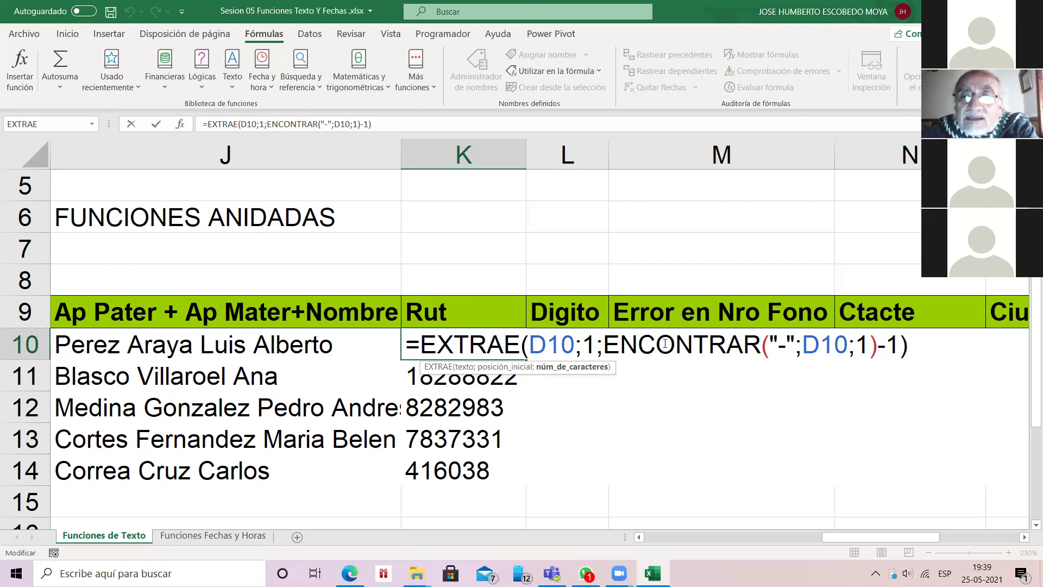
pyautogui.press('Right')
pyautogui.press('Right')
pyautogui.press('Right')
pyautogui.press('Right')
pyautogui.press('Right')
pyautogui.press('Right')
pyautogui.press('Right')
pyautogui.press('Right')
pyautogui.press('Right')
pyautogui.press('Right')
pyautogui.press('Right')
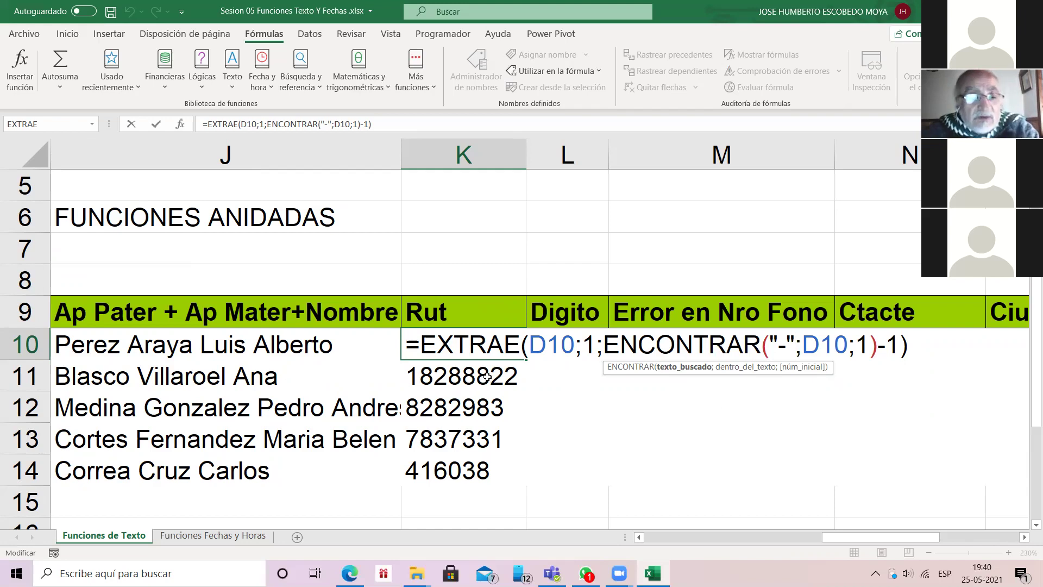
pyautogui.hotkey('ctrl', 'Return')
pyautogui.click(487, 375)
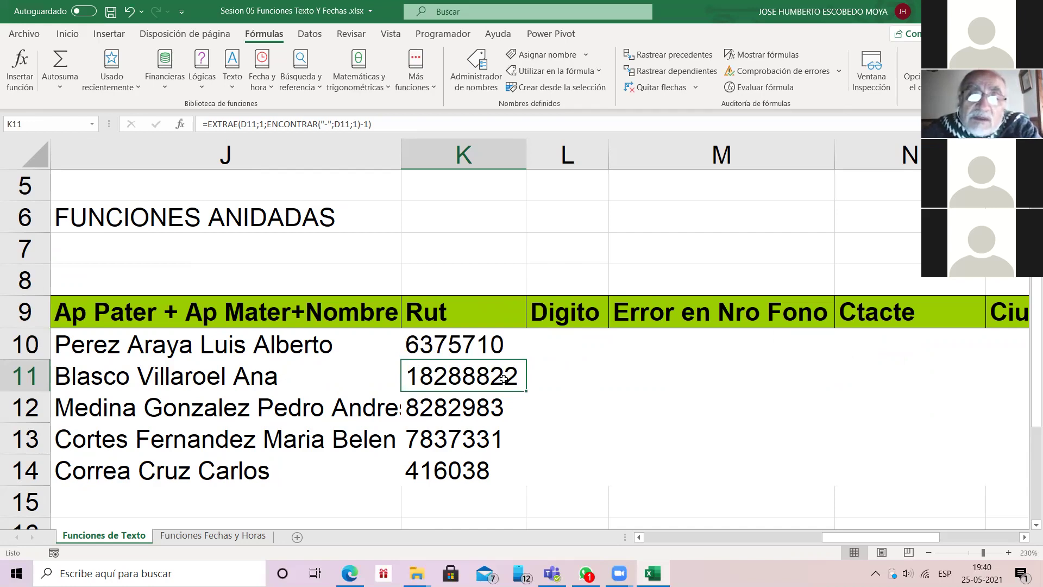
pyautogui.doubleClick(503, 379)
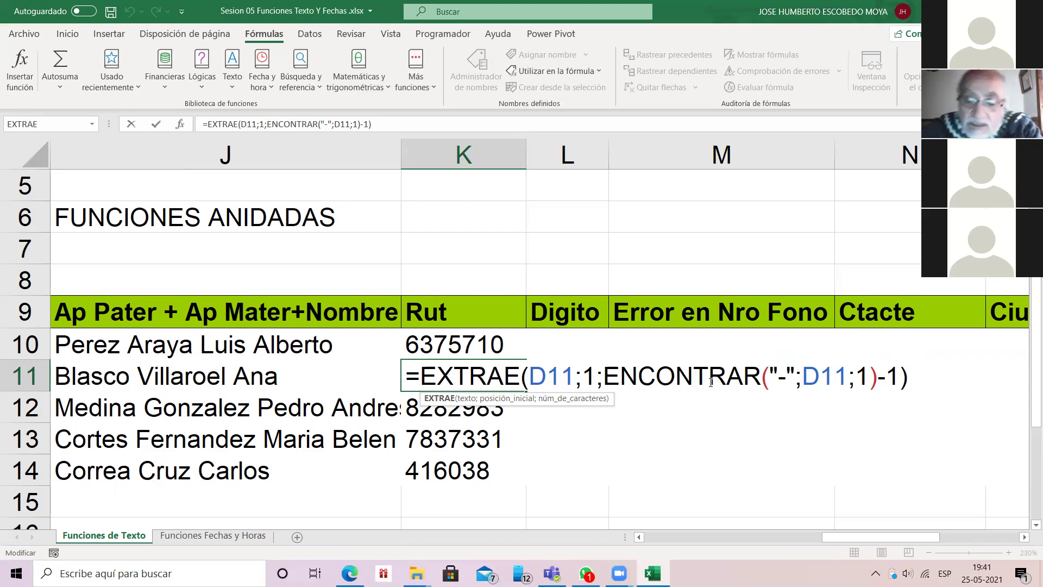
pyautogui.press('Return')
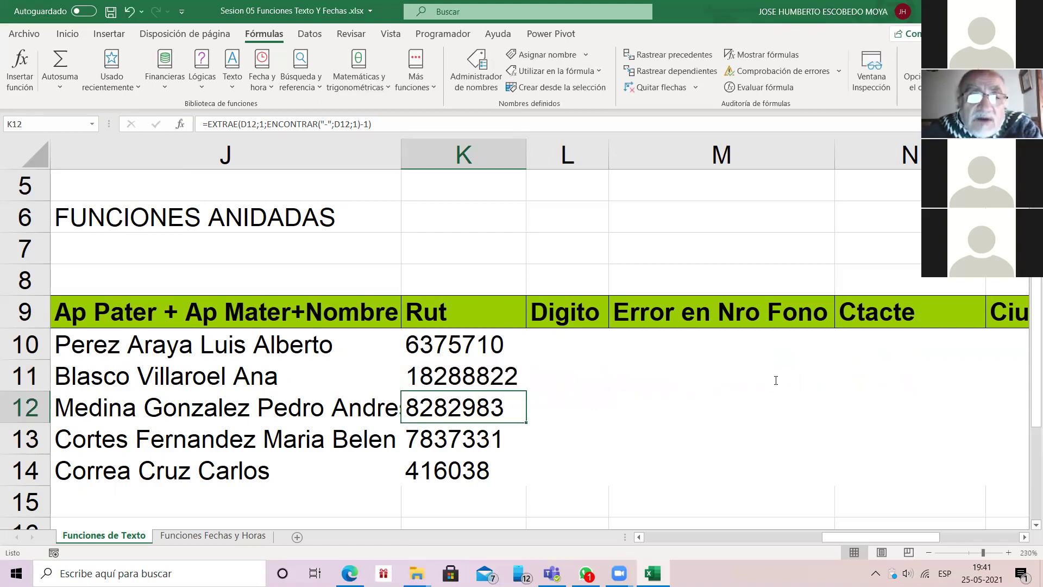
pyautogui.press('Down')
pyautogui.press('Down')
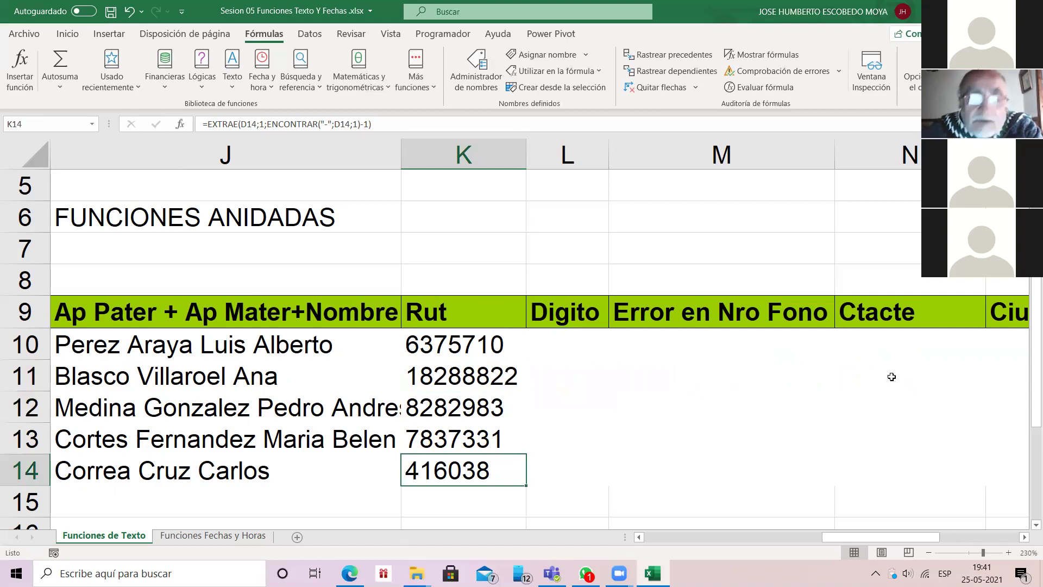
pyautogui.press('Left')
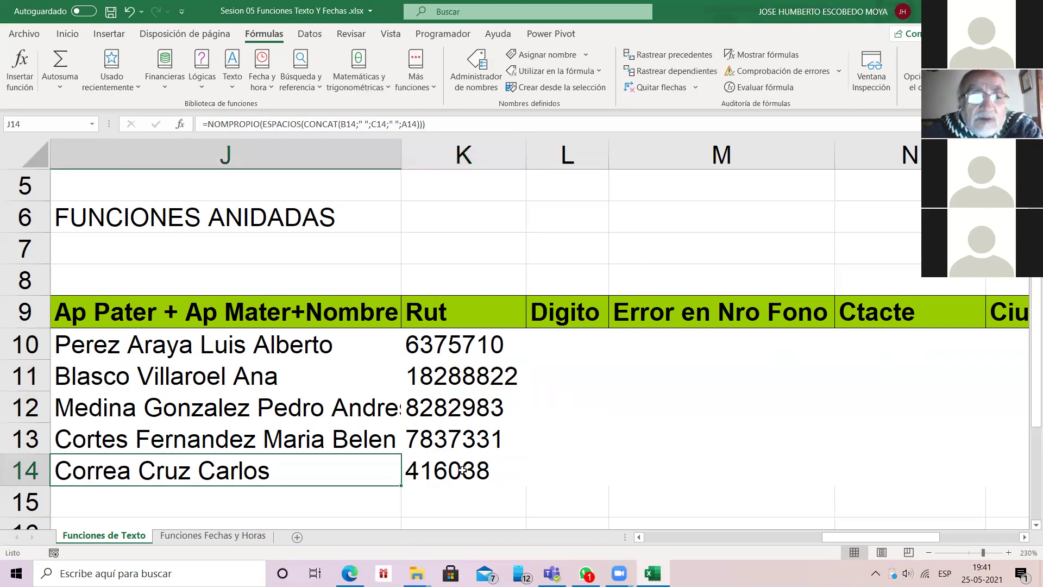
pyautogui.press('Right')
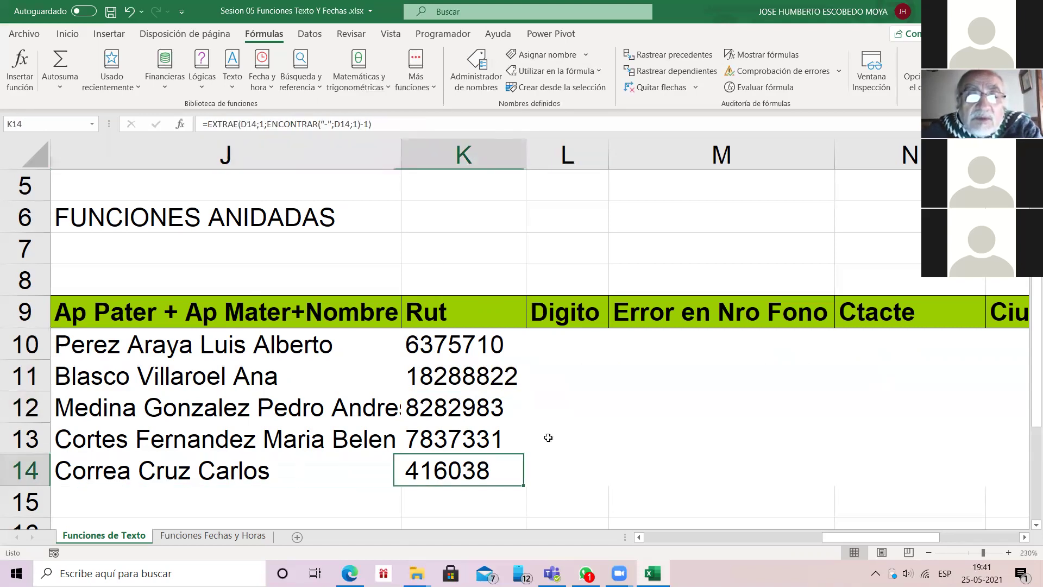
pyautogui.press('F2')
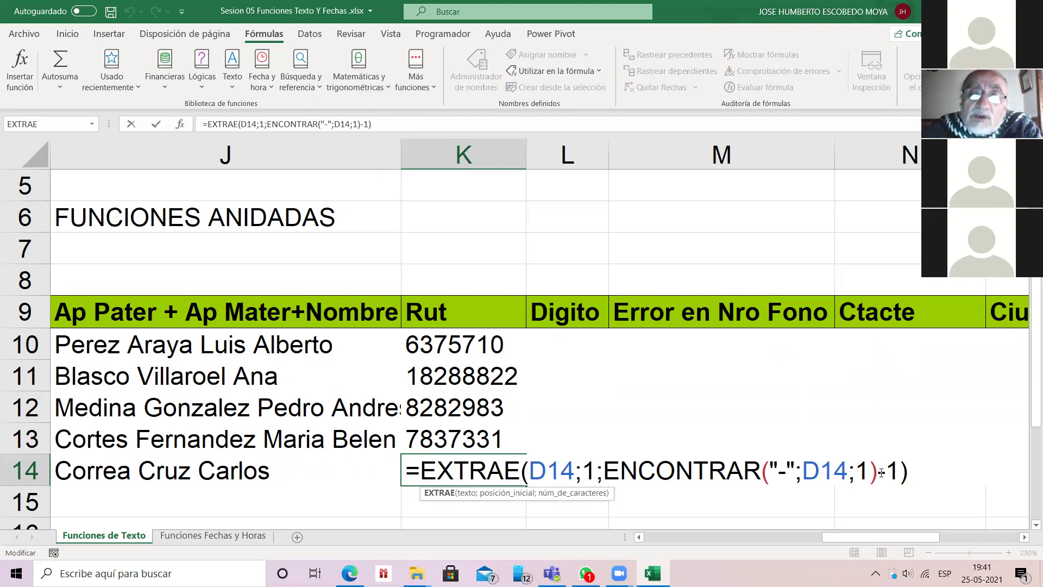
pyautogui.click(469, 347)
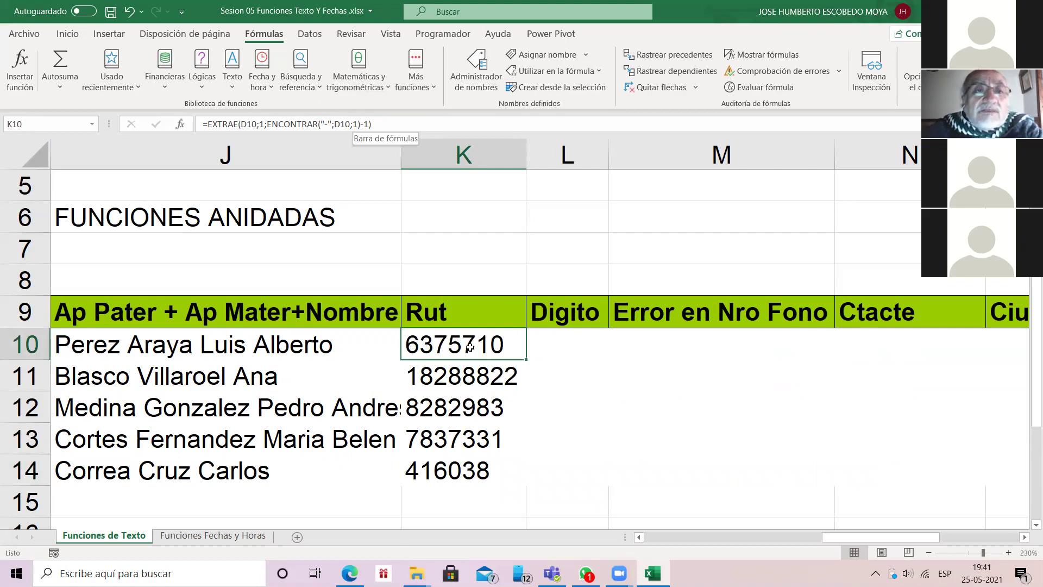
pyautogui.click(372, 124)
pyautogui.click(361, 124)
pyautogui.press('Delete')
pyautogui.press('Delete')
pyautogui.press('Return')
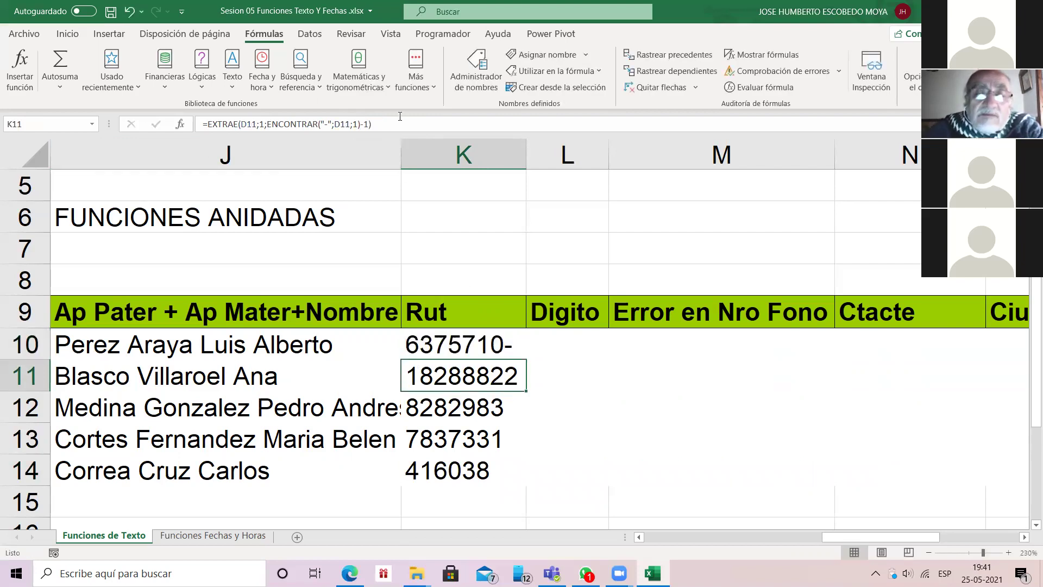
pyautogui.click(440, 342)
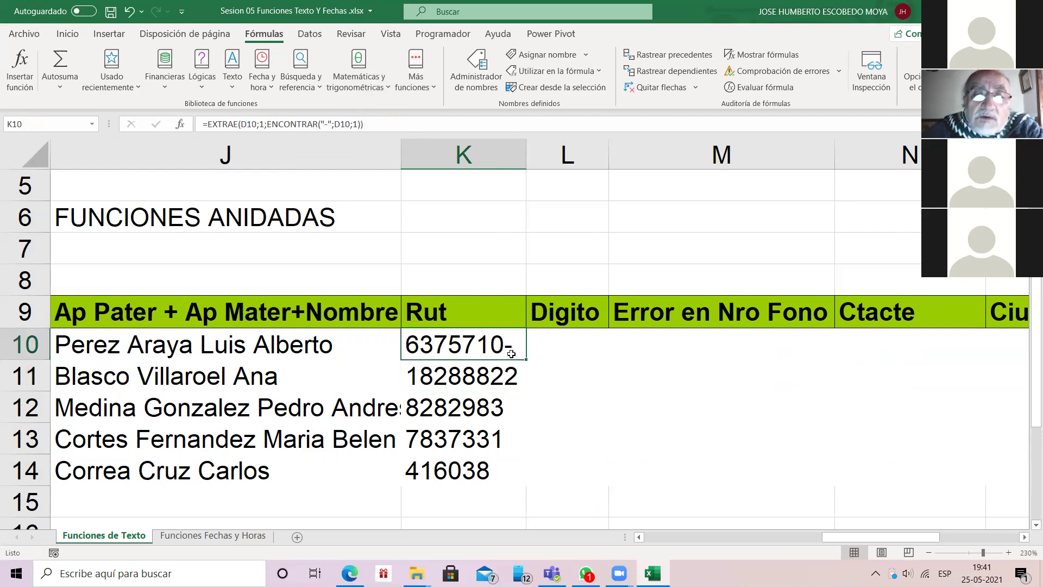
pyautogui.doubleClick(511, 353)
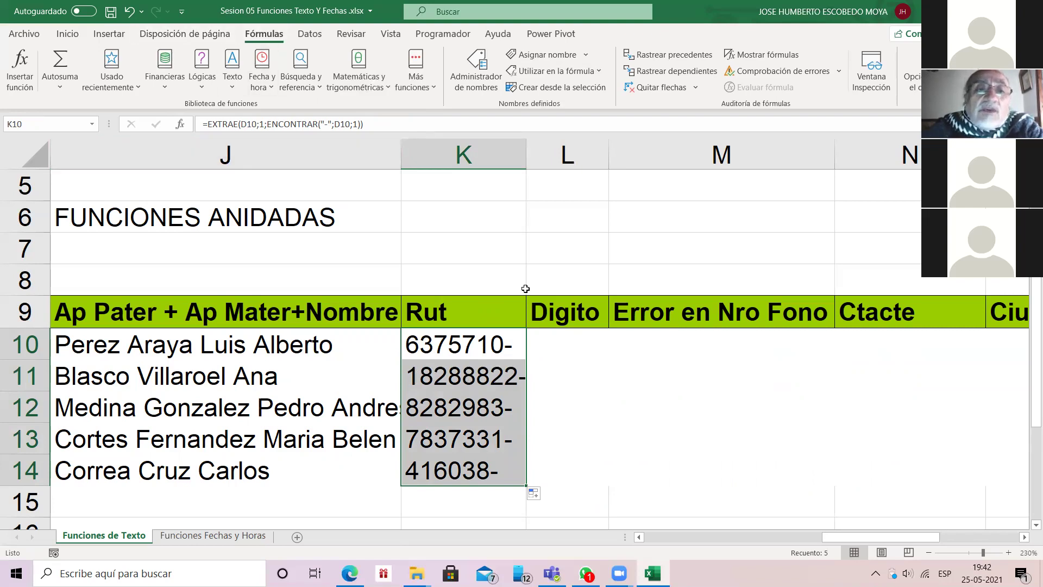
pyautogui.doubleClick(476, 343)
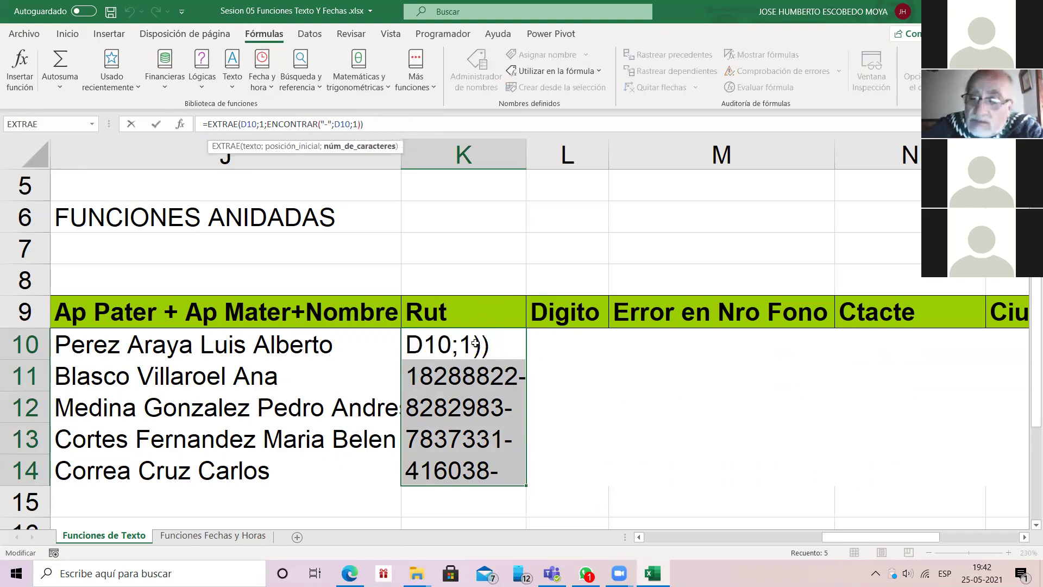
pyautogui.write('-1')
pyautogui.press('Return')
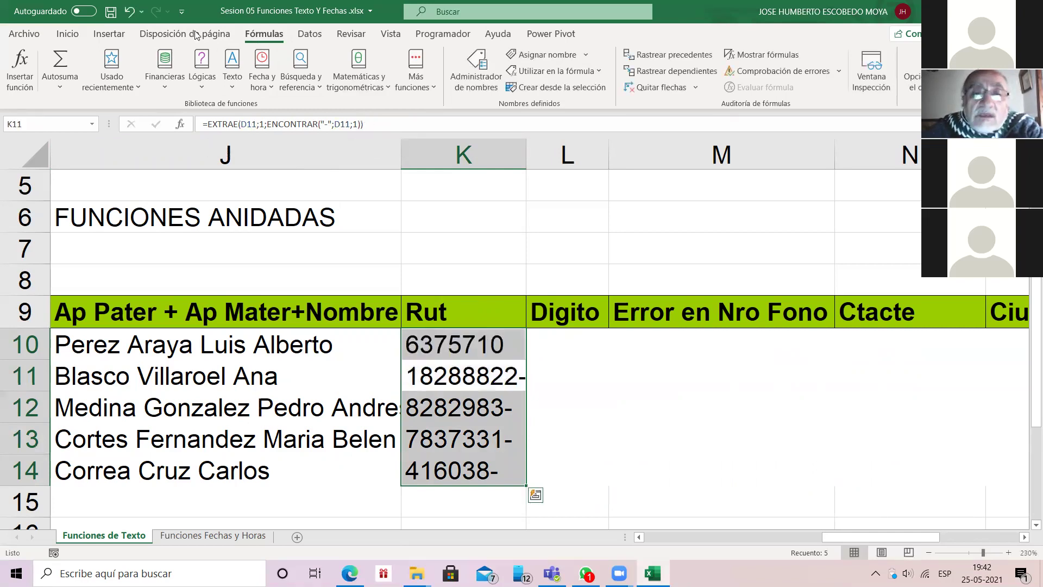
pyautogui.click(487, 343)
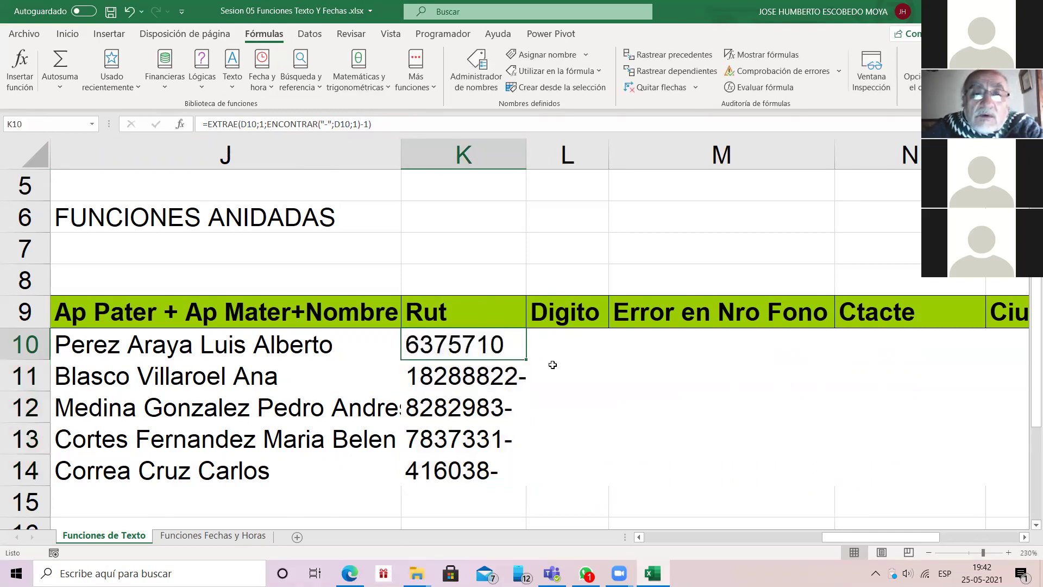
pyautogui.doubleClick(532, 356)
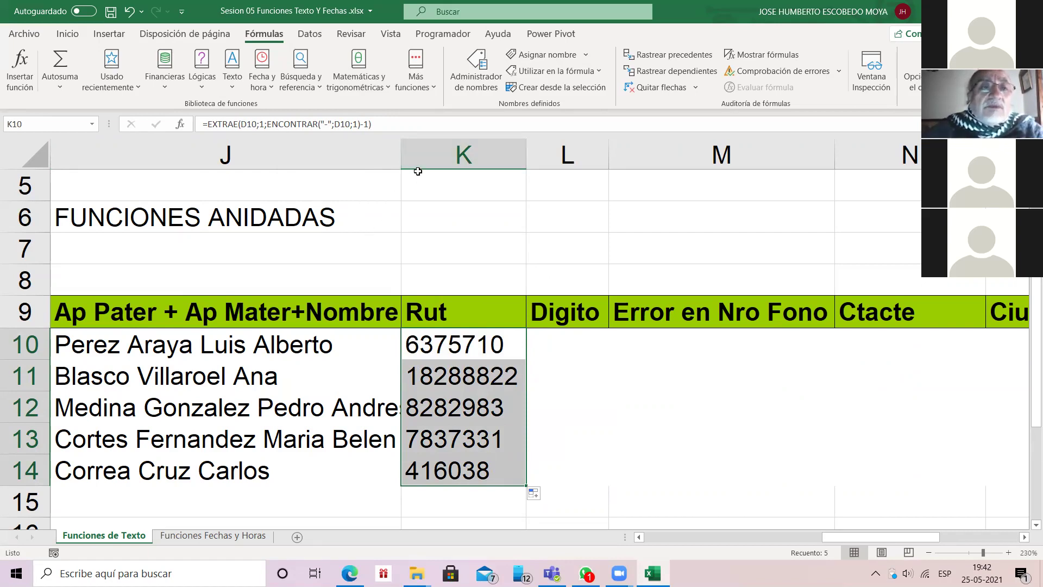
# Step: Try deleting EXTRAE from K10's formula, then cancel the edit
pyautogui.press('F2')
pyautogui.click(239, 124)
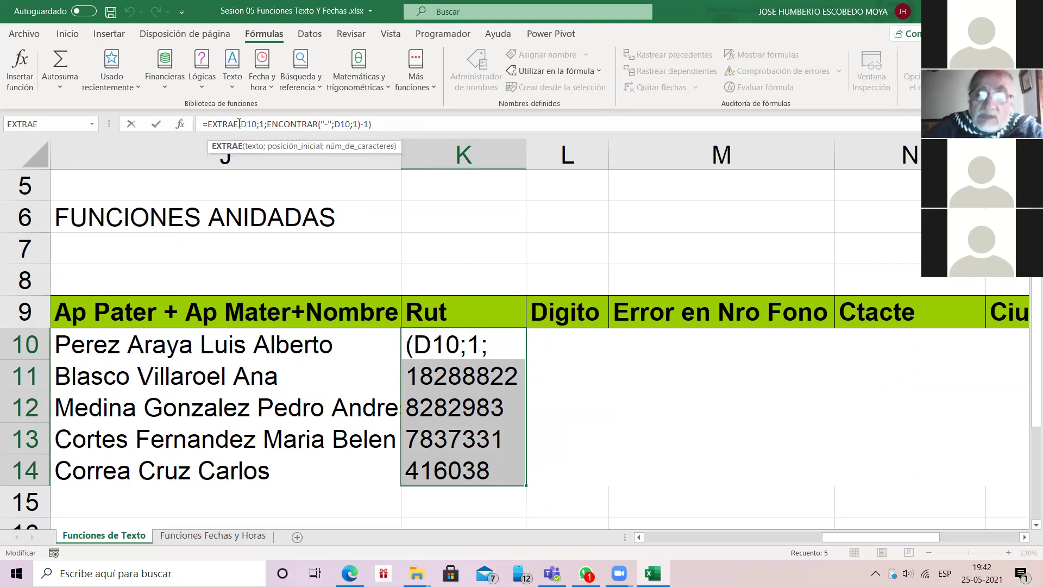
pyautogui.press('BackSpace')
pyautogui.press('BackSpace')
pyautogui.press('BackSpace')
pyautogui.press('BackSpace')
pyautogui.press('BackSpace')
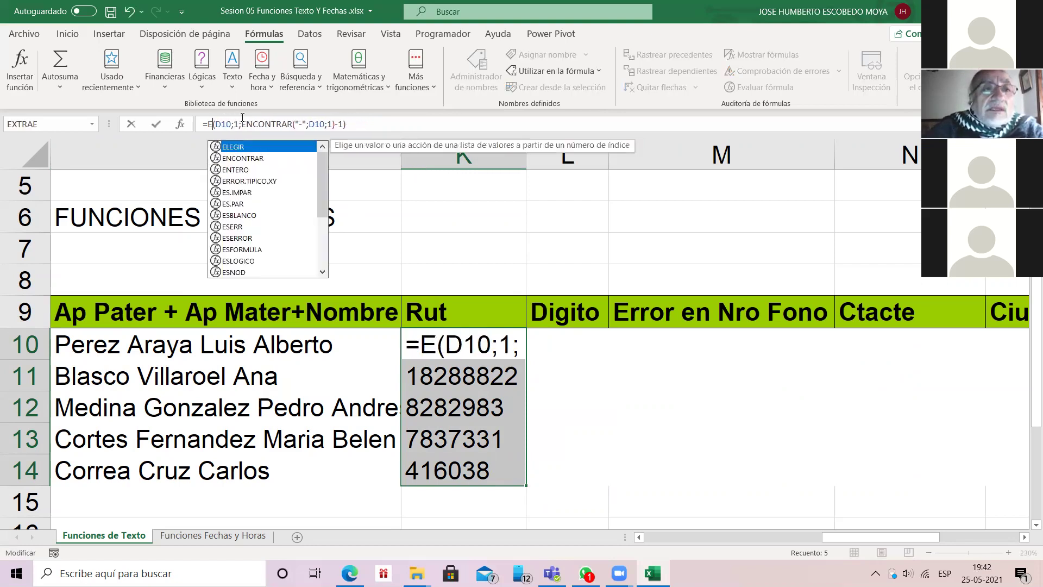
pyautogui.press('BackSpace')
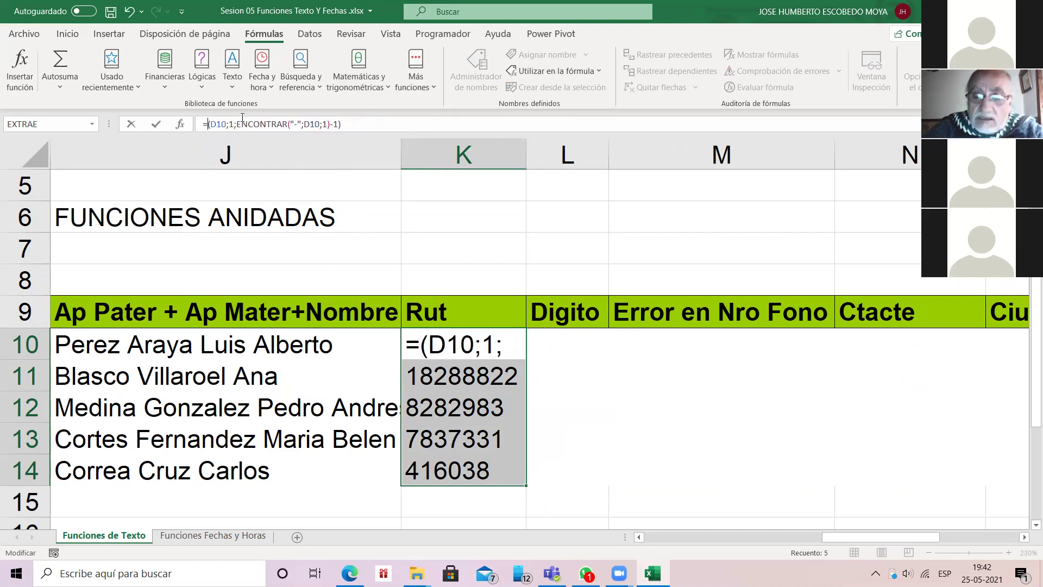
pyautogui.press('BackSpace')
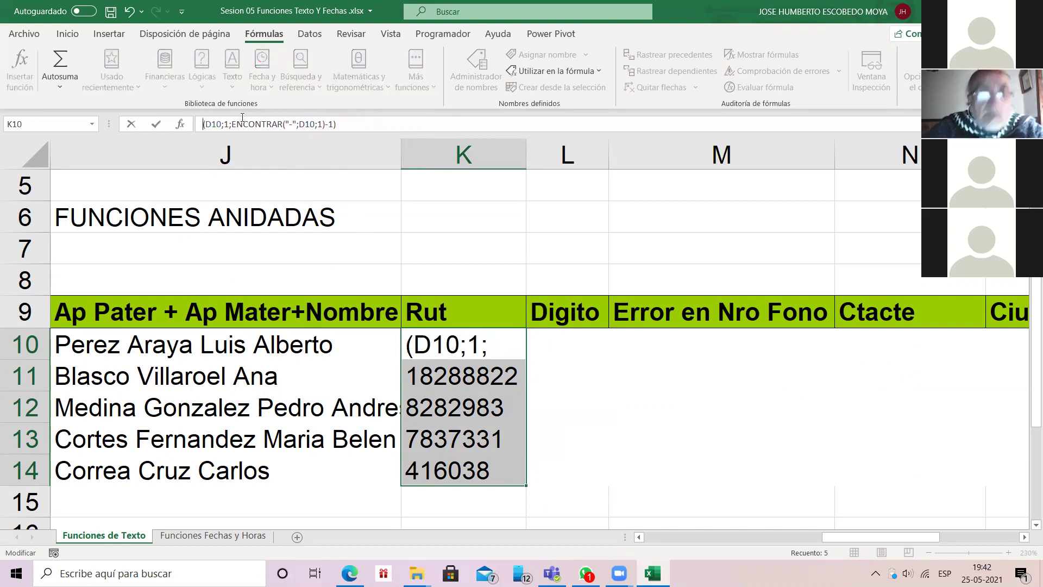
pyautogui.press('Escape')
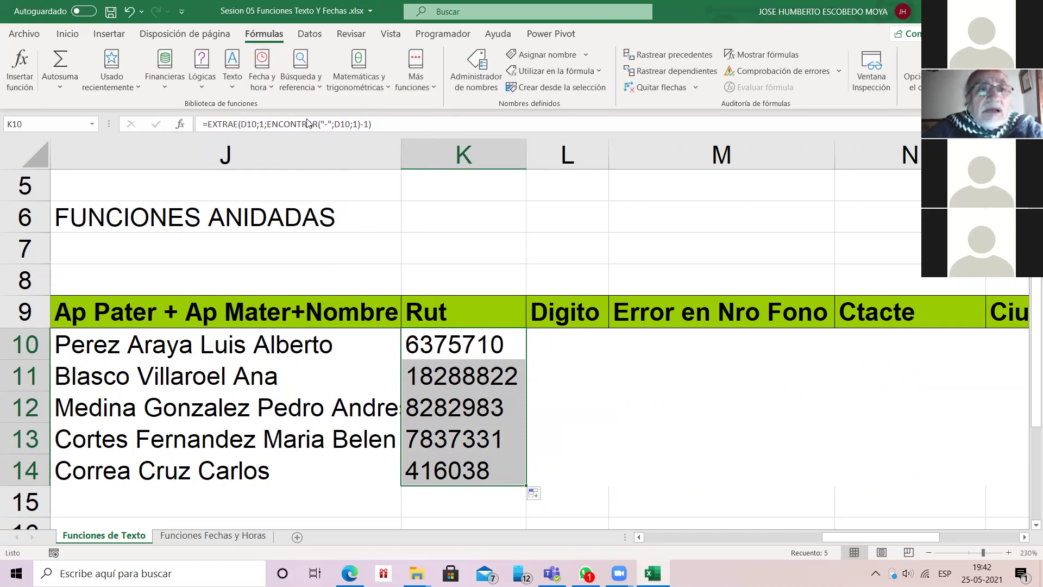
# Step: Strip K10 back to =ENCONTRAR("-";D10;1), returning 8
pyautogui.click(317, 122)
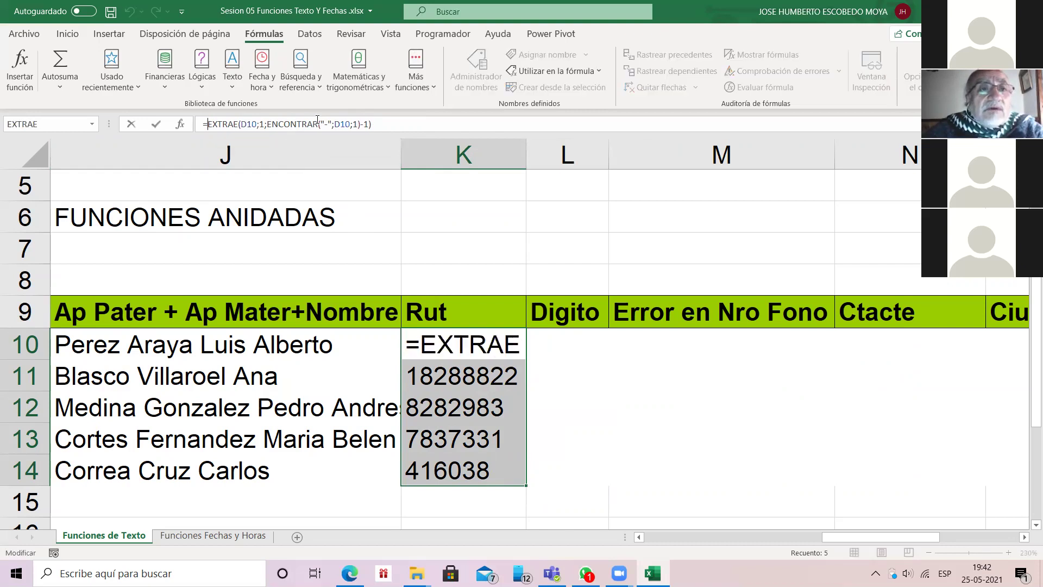
pyautogui.press('Delete')
pyautogui.press('Delete')
pyautogui.press('Delete')
pyautogui.press('Delete')
pyautogui.press('Delete')
pyautogui.press('Delete')
pyautogui.press('Delete')
pyautogui.press('Delete')
pyautogui.press('Delete')
pyautogui.press('Delete')
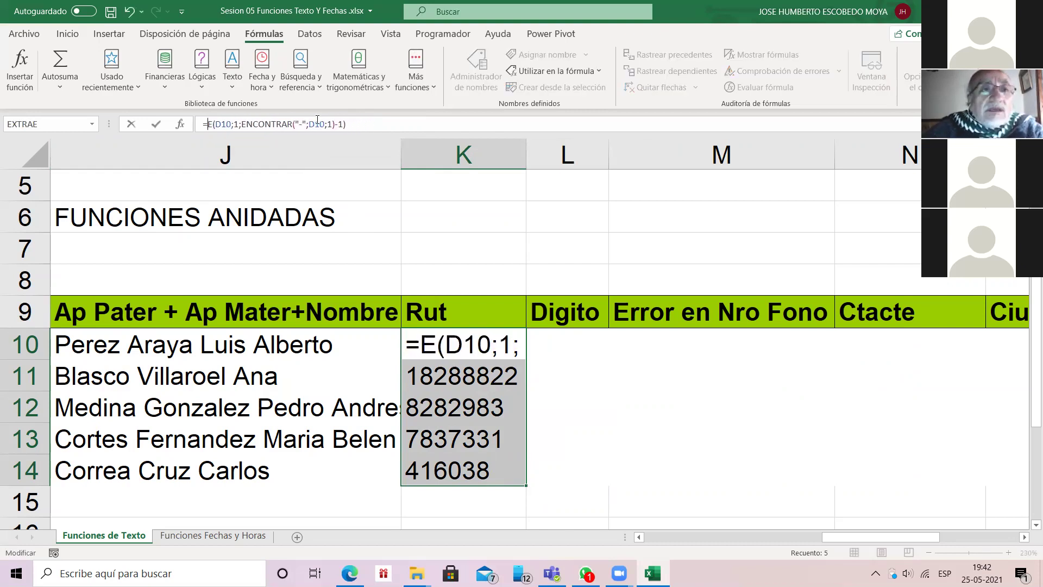
pyautogui.press('Delete')
pyautogui.press('Delete')
pyautogui.press('Delete')
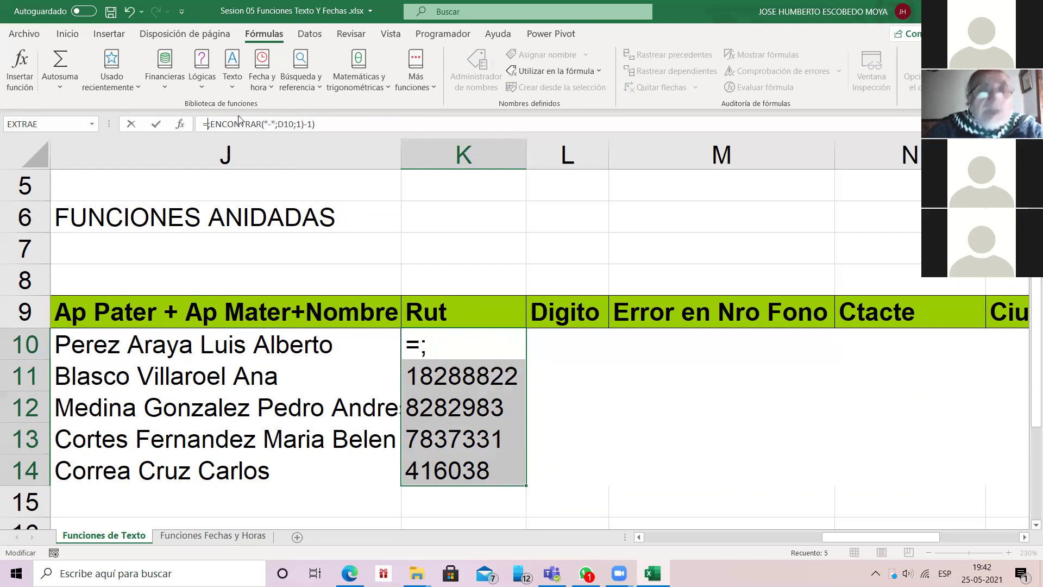
pyautogui.press('Right')
pyautogui.press('Right')
pyautogui.press('Right')
pyautogui.press('Right')
pyautogui.press('Right')
pyautogui.press('Right')
pyautogui.press('Right')
pyautogui.press('Right')
pyautogui.press('Right')
pyautogui.press('Right')
pyautogui.press('Right')
pyautogui.press('Right')
pyautogui.press('Right')
pyautogui.press('Right')
pyautogui.press('Right')
pyautogui.press('Right')
pyautogui.press('Right')
pyautogui.press('Right')
pyautogui.press('Right')
pyautogui.press('Right')
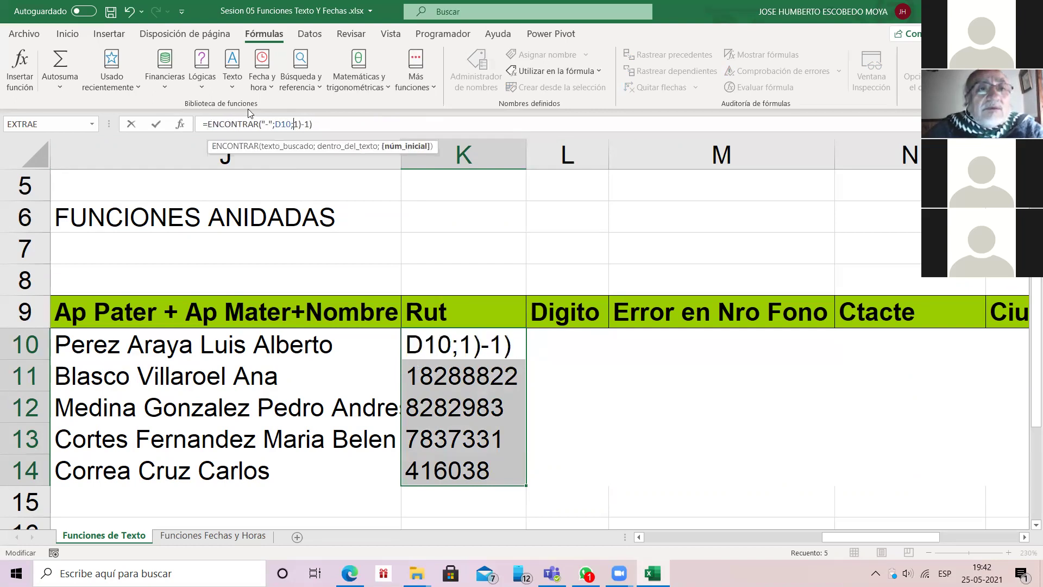
pyautogui.press('Delete')
pyautogui.press('Delete')
pyautogui.press('Delete')
pyautogui.press('Return')
pyautogui.press('Up')
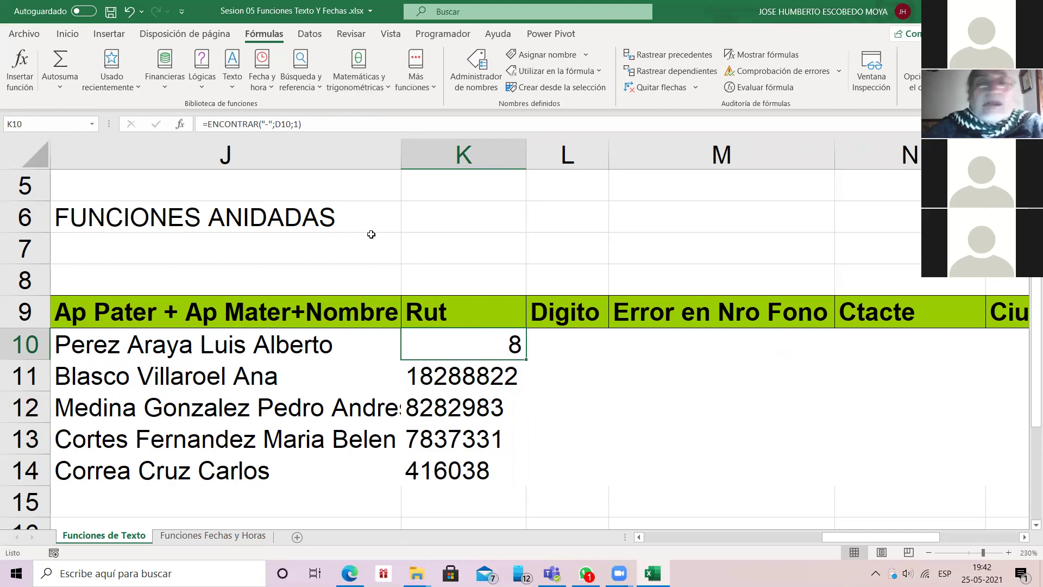
# Step: Rewrite K10 as =IZQUIERDA(D10;ENCONTRAR("-";D10;1))
pyautogui.press('F2')
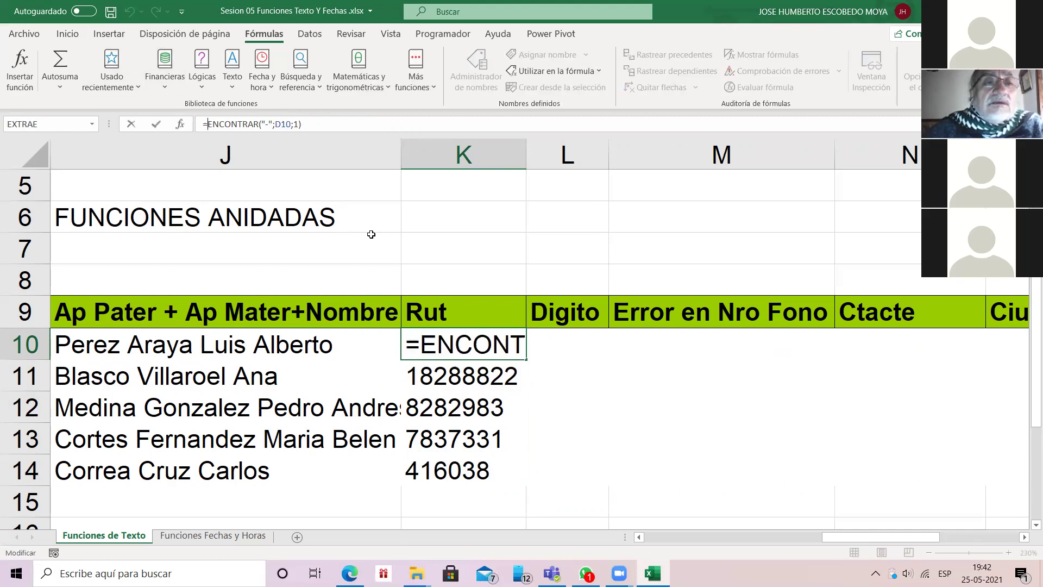
pyautogui.write('IZ')
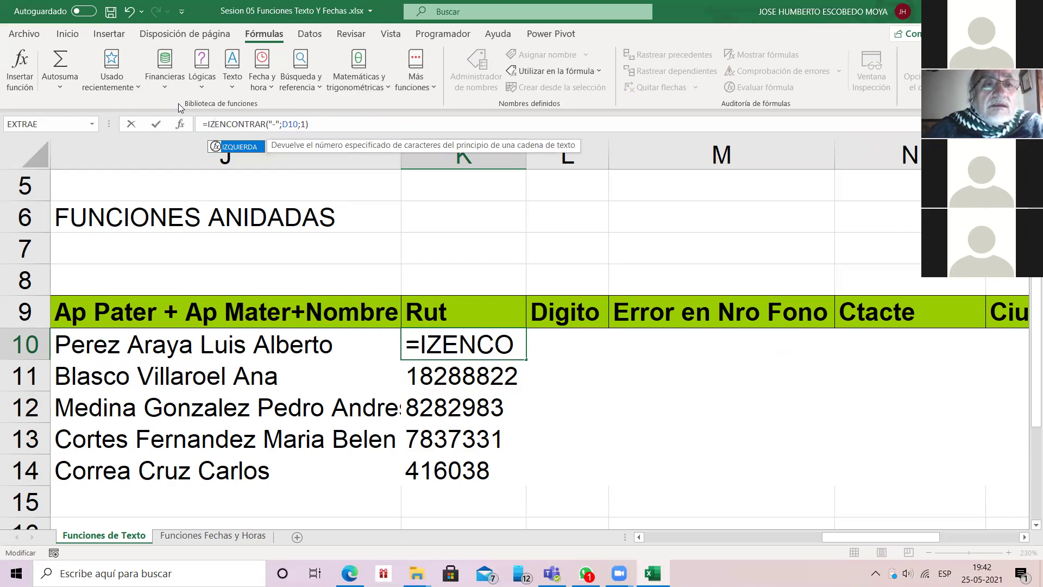
pyautogui.doubleClick(236, 147)
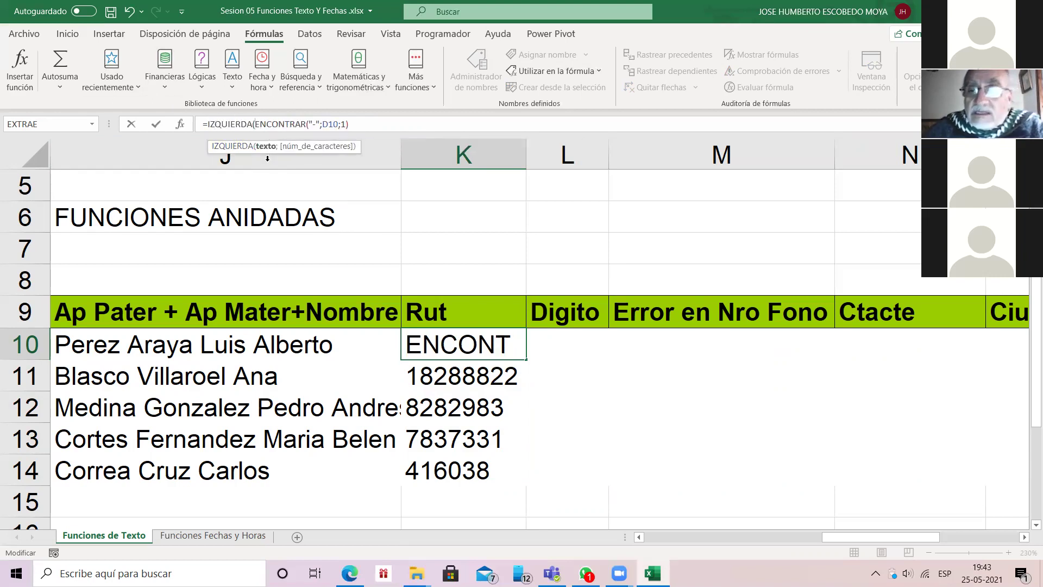
pyautogui.hscroll(-5, 316, 264)
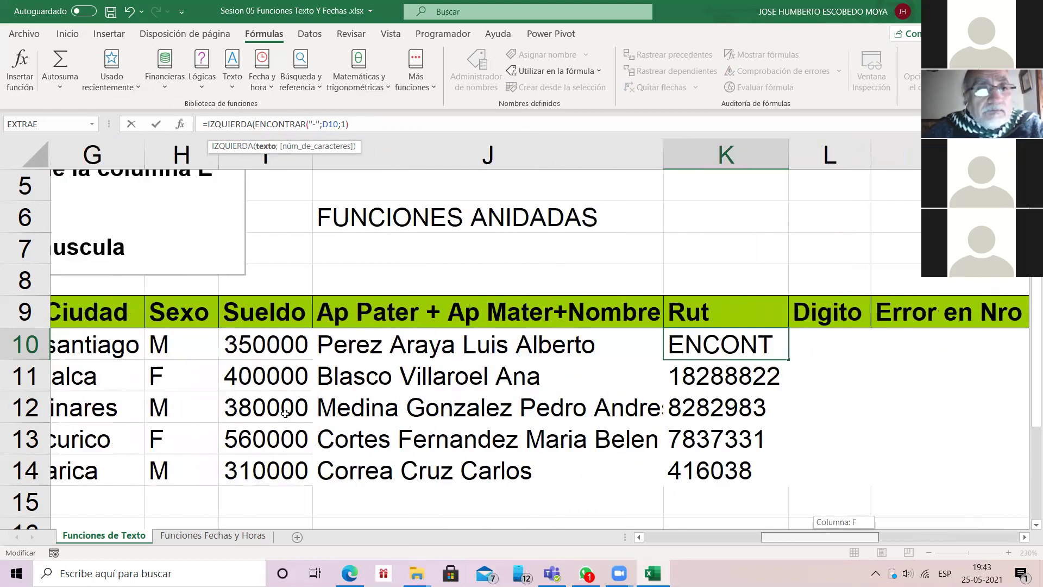
pyautogui.hscroll(-3, 315, 264)
pyautogui.hscroll(-5, 738, 340)
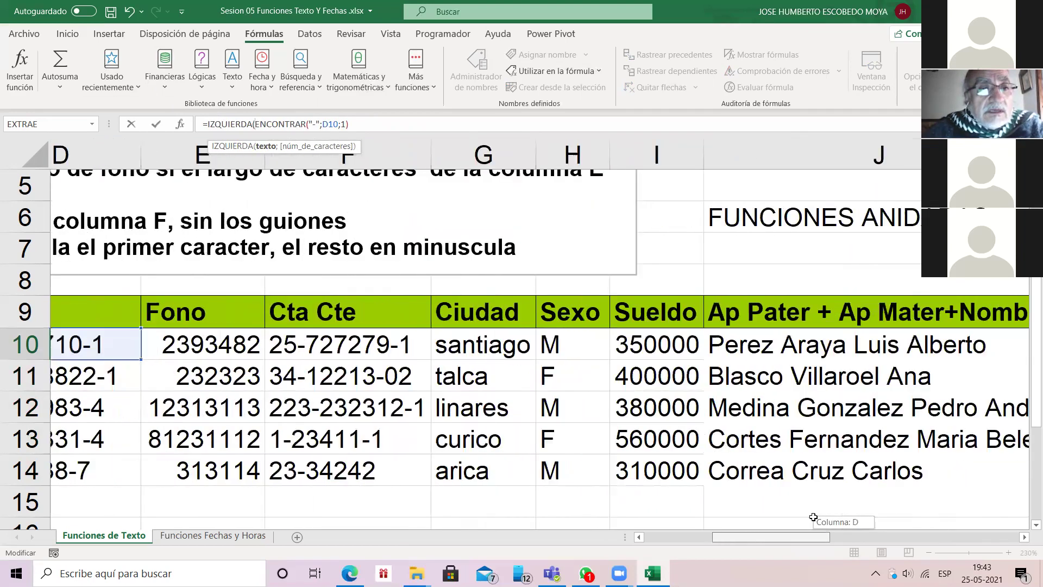
pyautogui.press('F2')
pyautogui.press('Left')
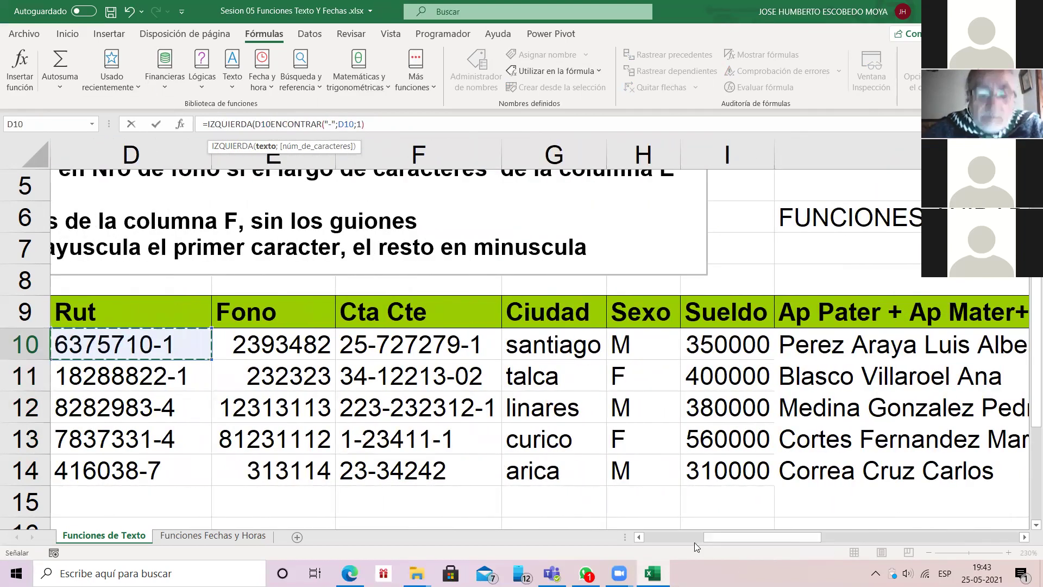
pyautogui.write(';')
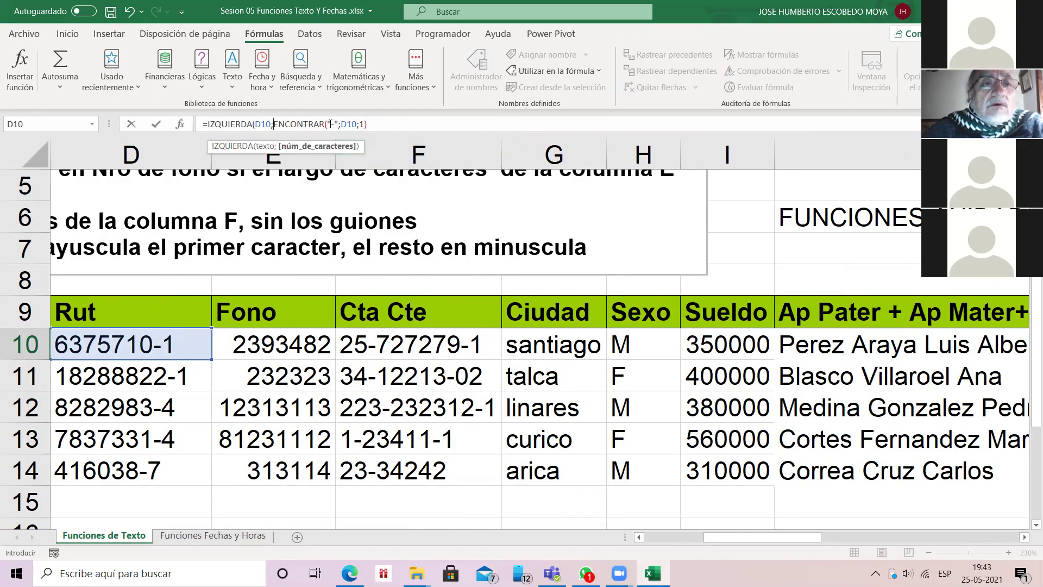
pyautogui.click(368, 124)
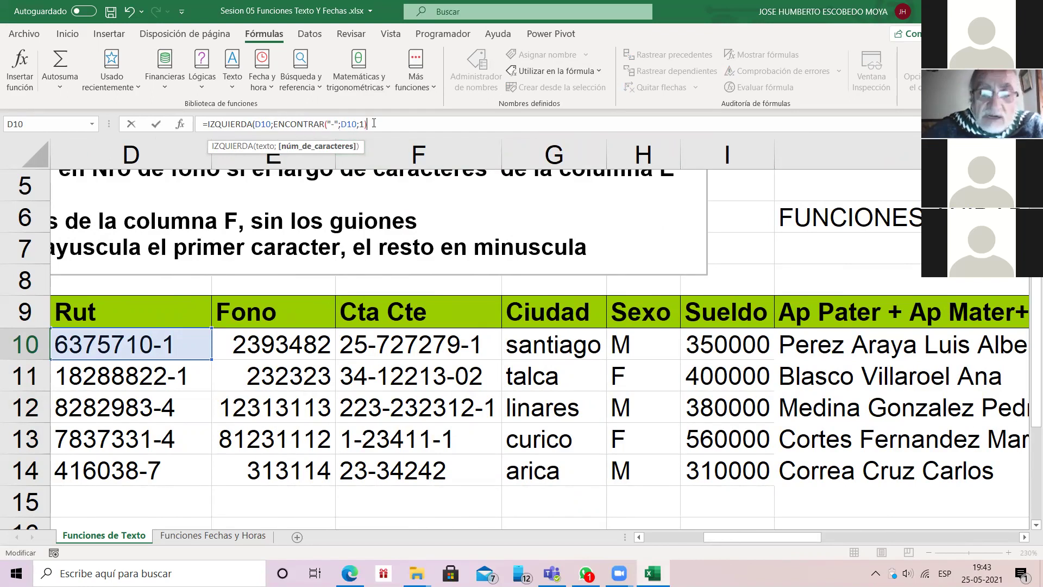
pyautogui.write(')')
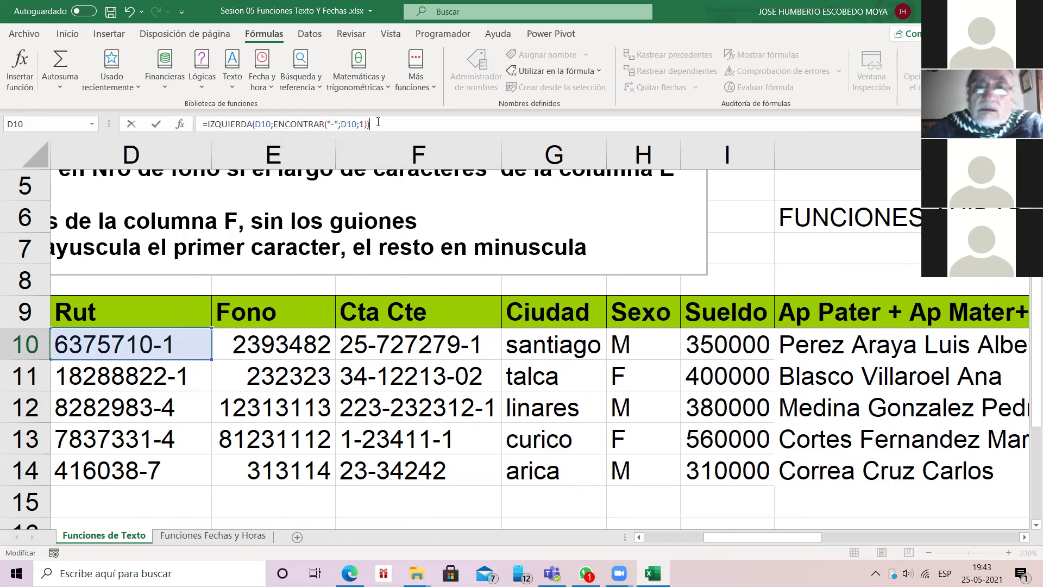
pyautogui.press('Return')
pyautogui.press('Up')
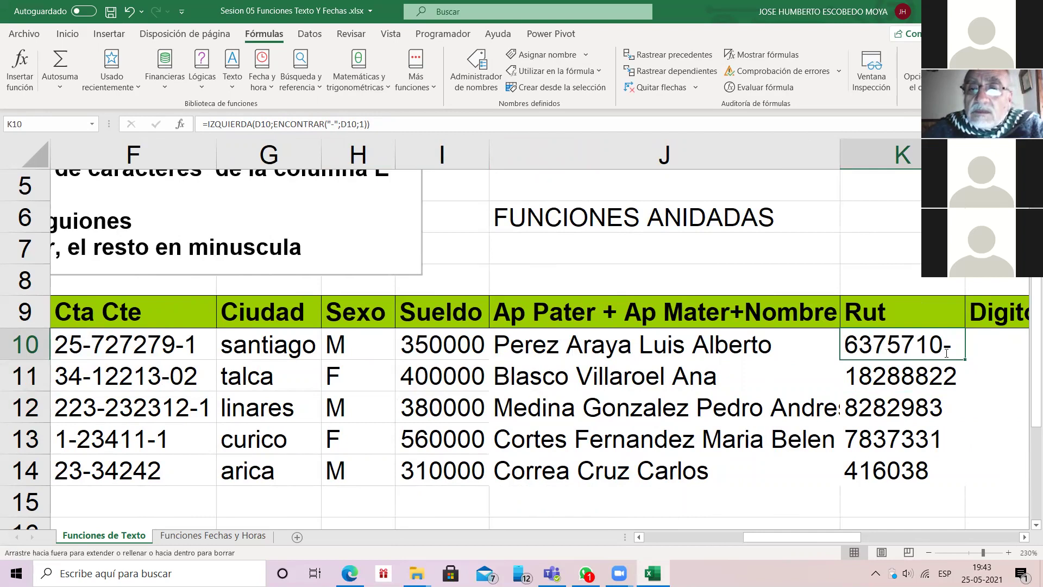
pyautogui.doubleClick(965, 359)
pyautogui.click(964, 357)
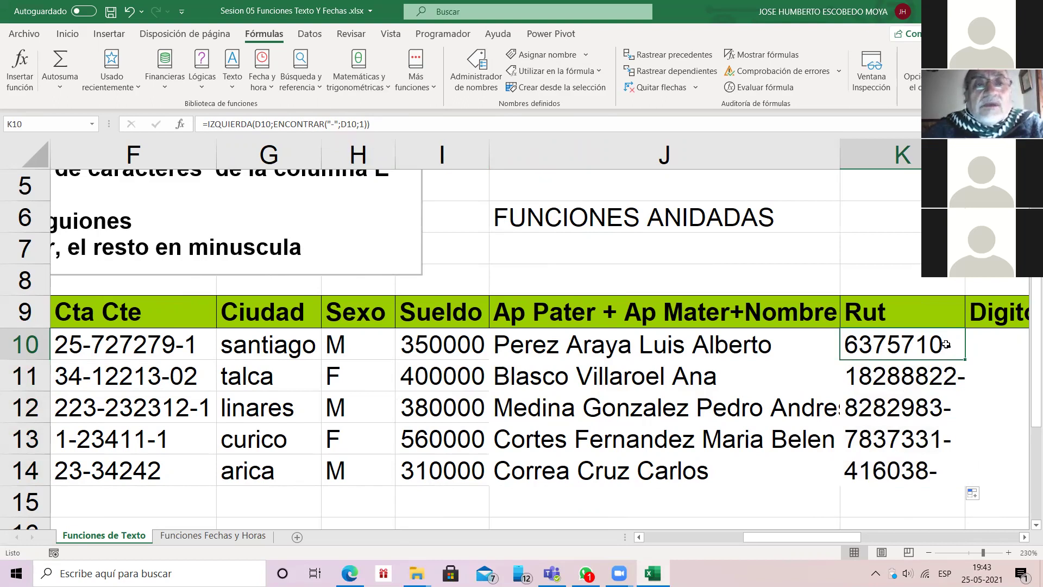
pyautogui.click(312, 125)
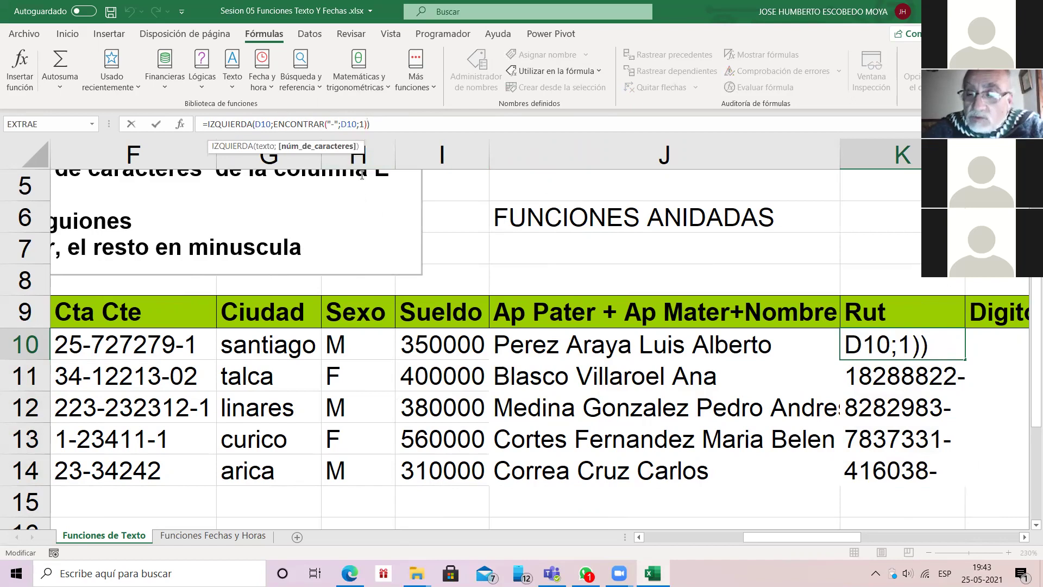
pyautogui.write('-')
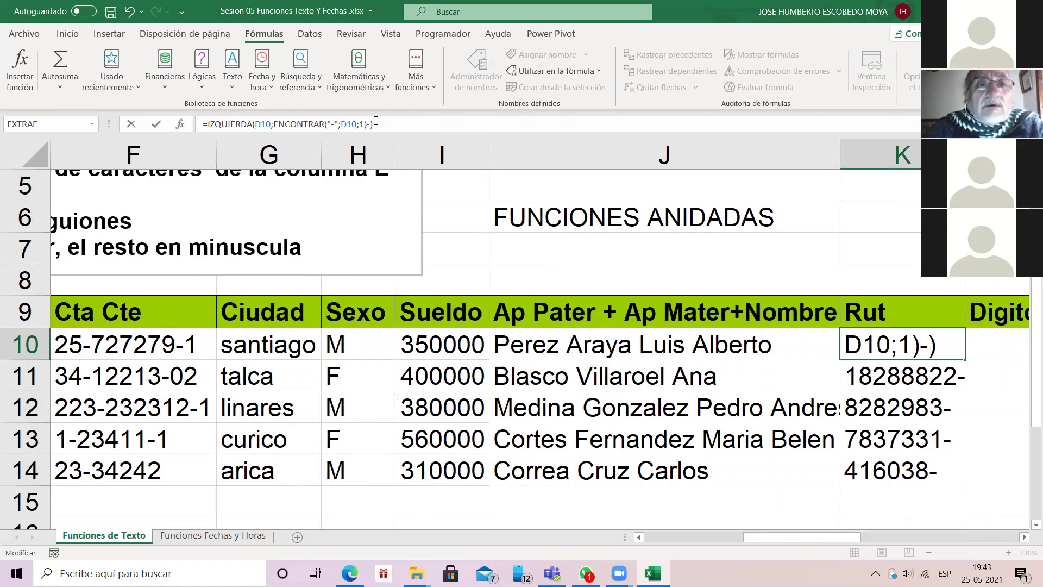
pyautogui.write('1')
pyautogui.press('Return')
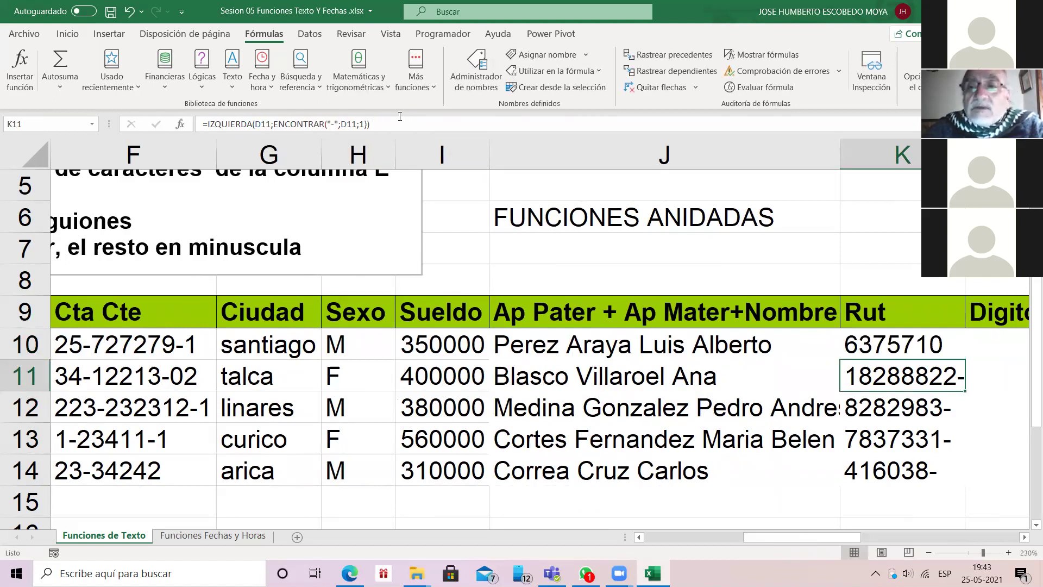
pyautogui.click(889, 339)
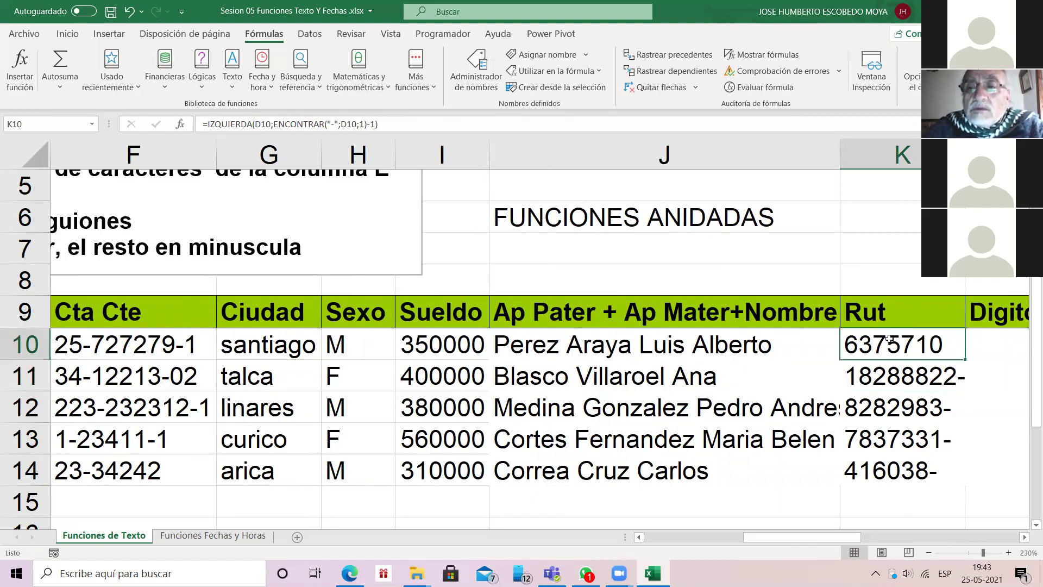
pyautogui.doubleClick(965, 359)
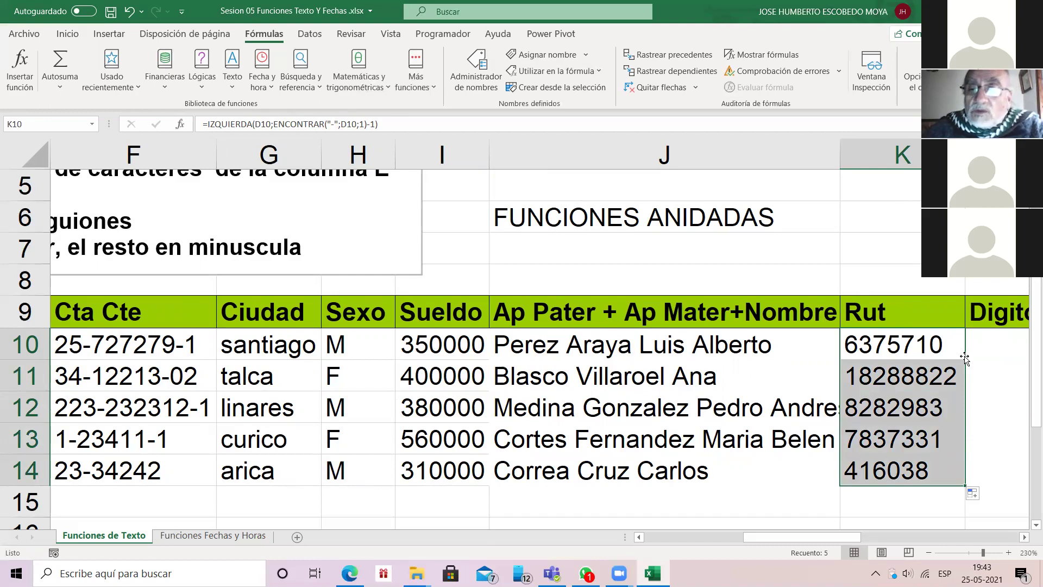
pyautogui.hscroll(1, 965, 358)
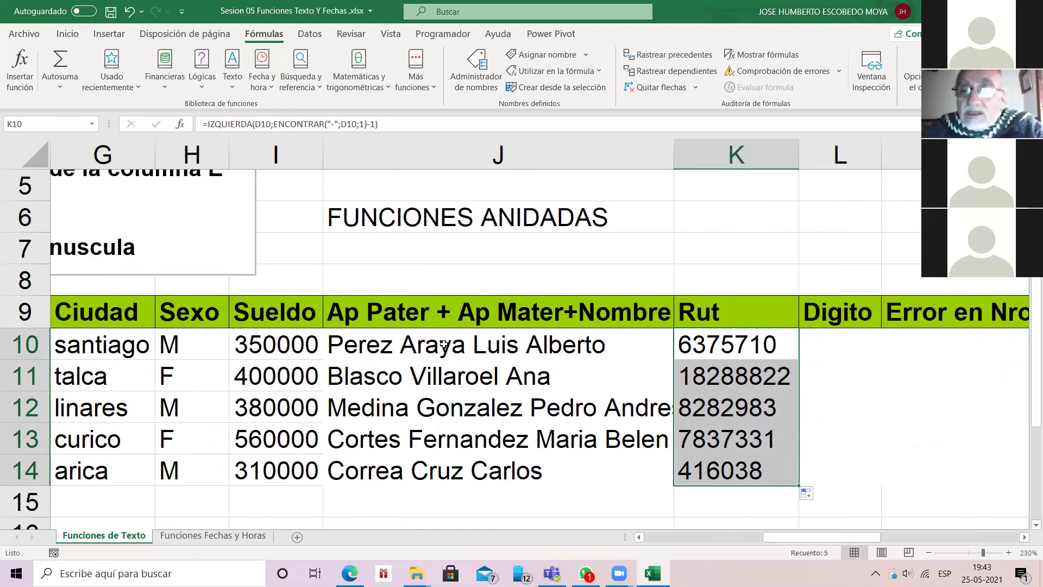
pyautogui.click(929, 552)
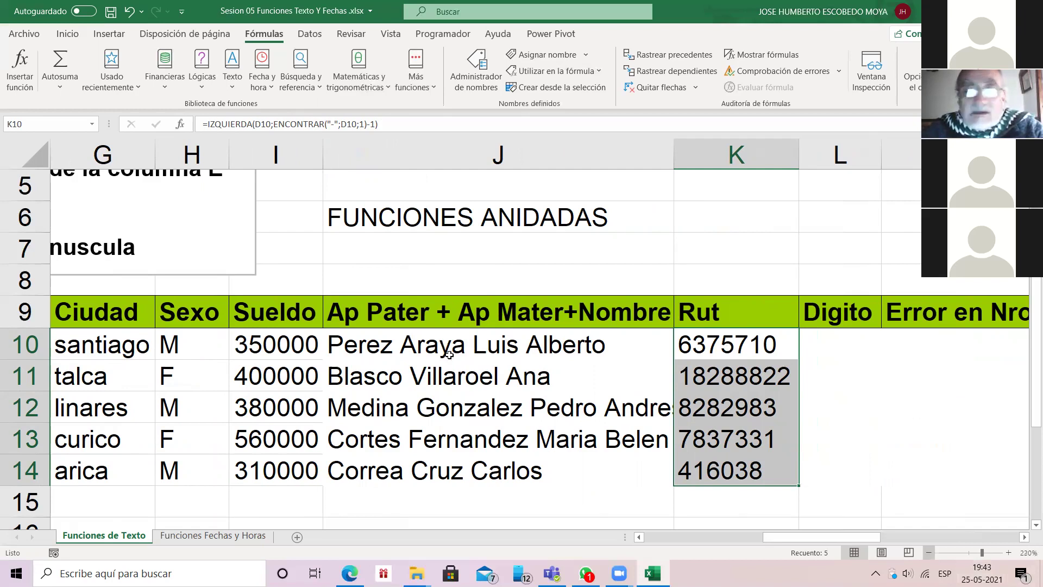
pyautogui.click(929, 552)
pyautogui.click(928, 552)
pyautogui.click(929, 553)
pyautogui.click(929, 552)
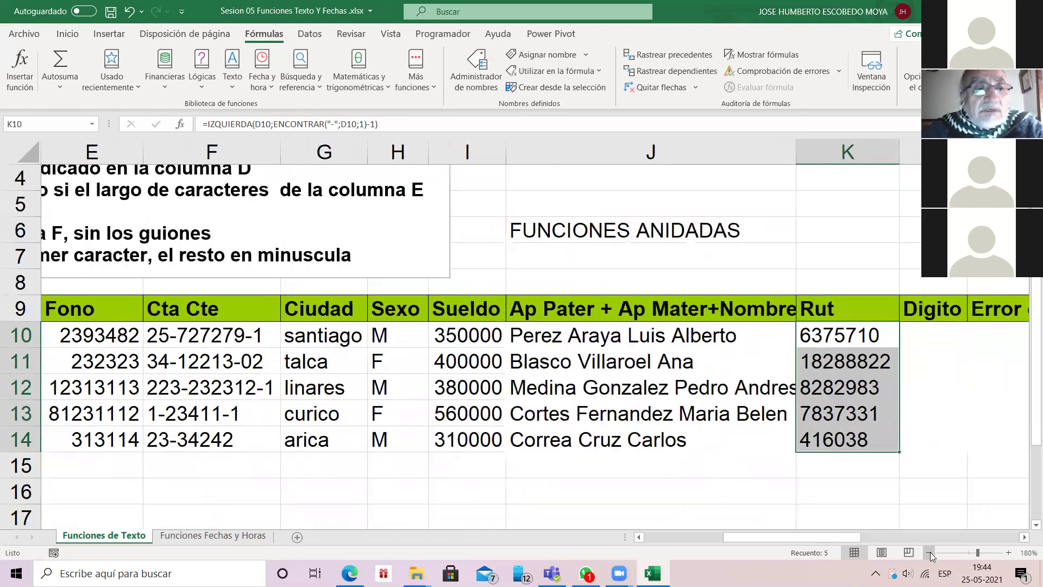
pyautogui.click(929, 553)
pyautogui.click(928, 553)
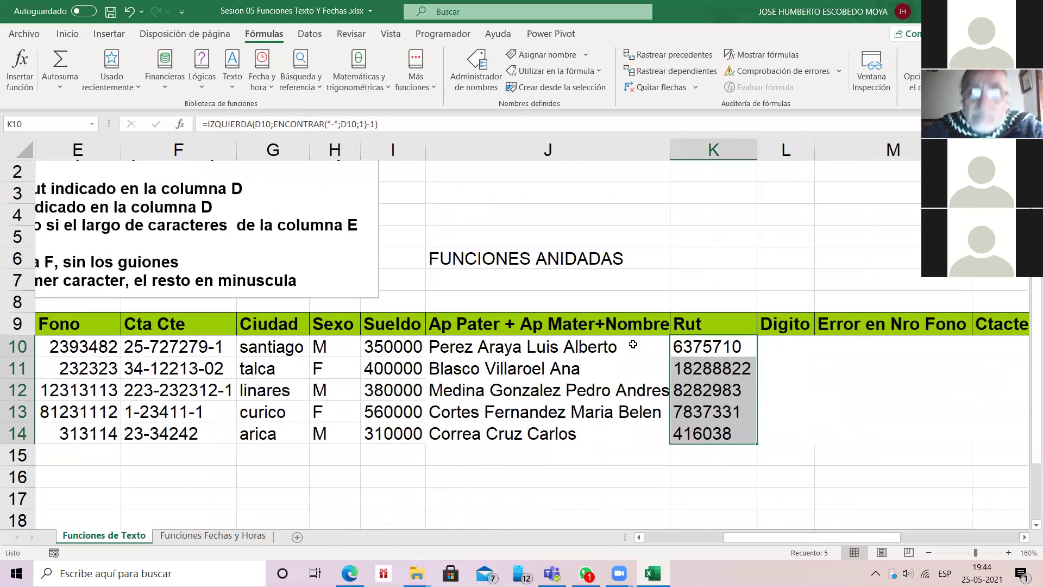
pyautogui.press('Left')
pyautogui.press('Left')
pyautogui.press('Left')
pyautogui.press('Left')
pyautogui.press('Left')
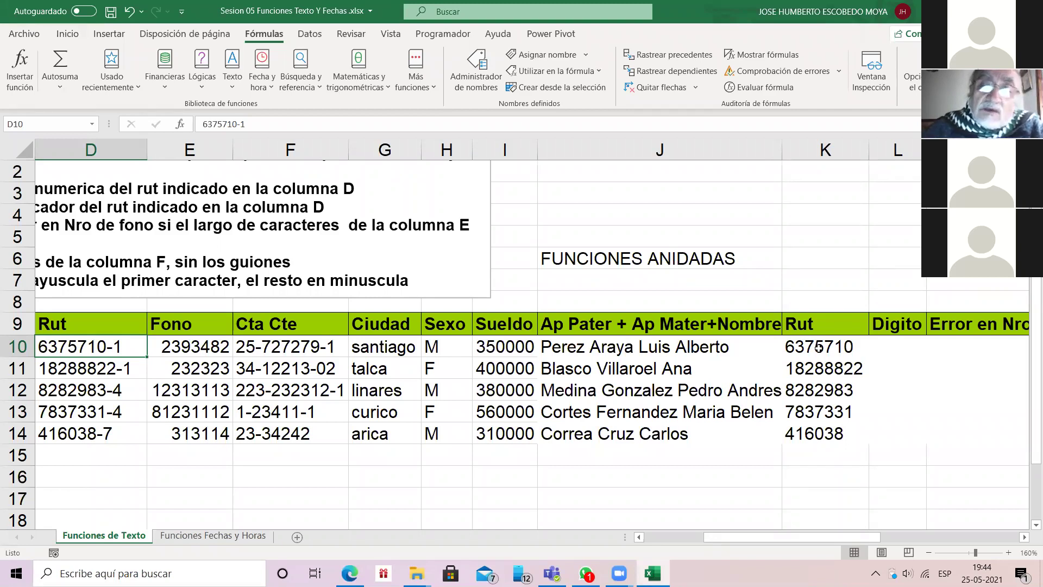
pyautogui.click(818, 348)
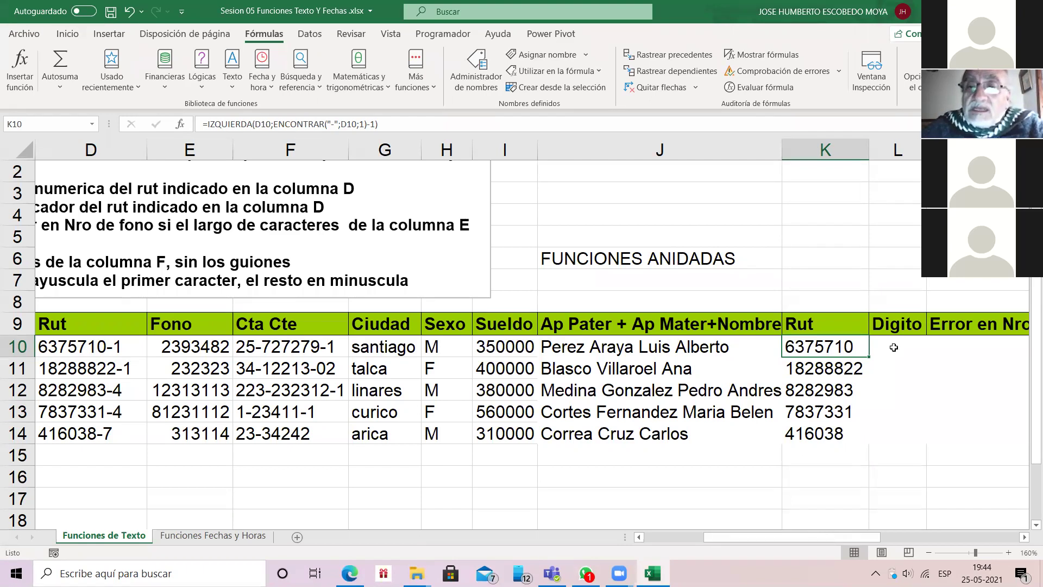
pyautogui.click(891, 349)
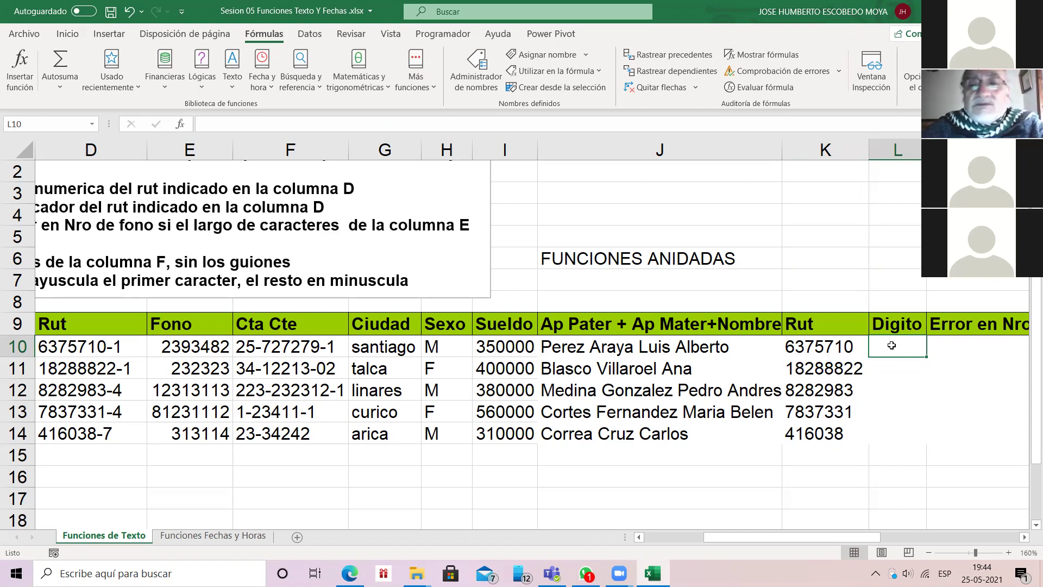
# Step: Enter =DERECHA(D10) in L10 and fill to L14, giving check digits 1, 1, 4, 4, 7
pyautogui.write('=')
pyautogui.hotkey('shift', 'F3')
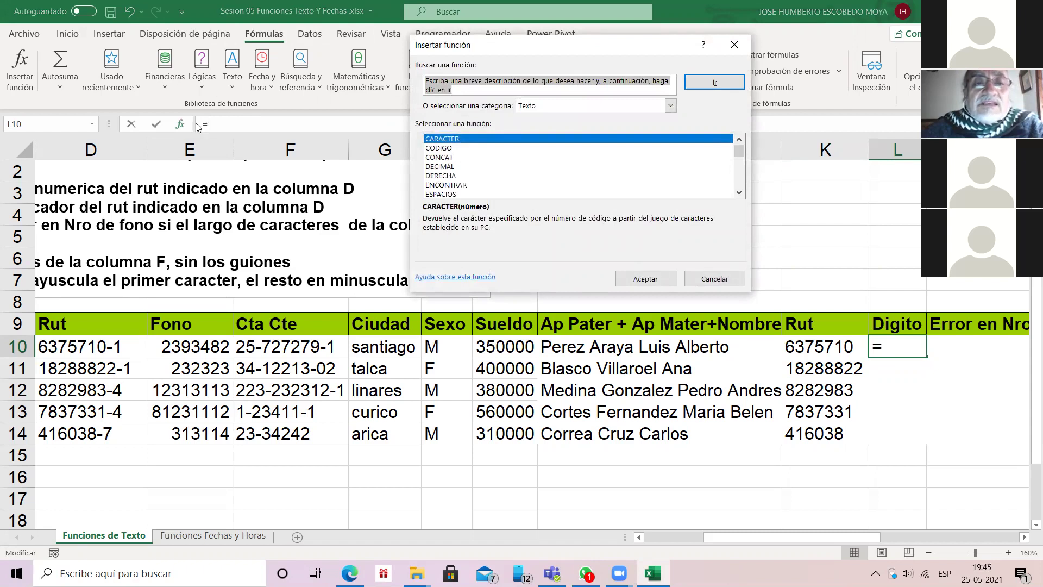
pyautogui.click(447, 177)
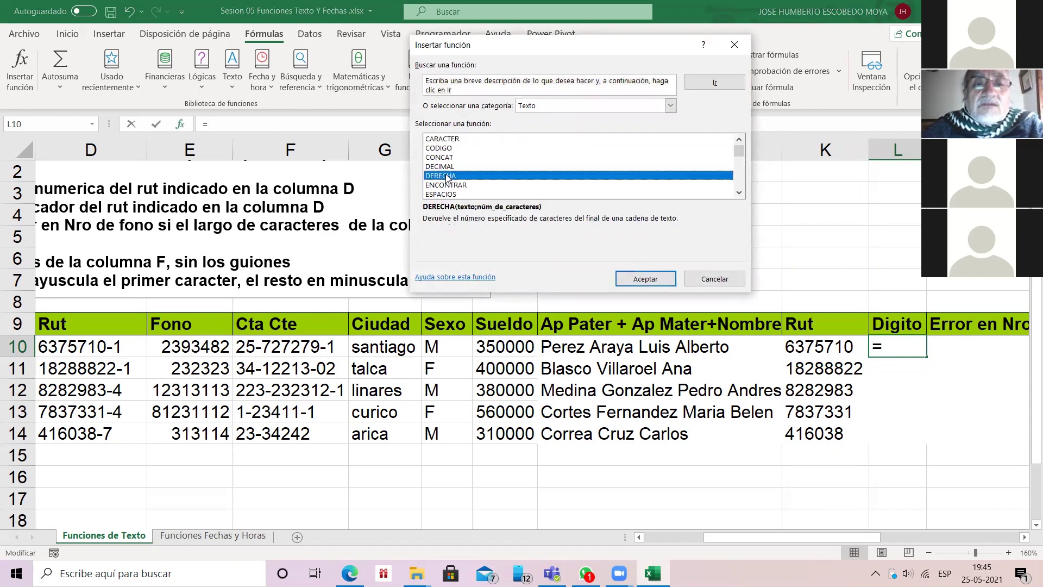
pyautogui.doubleClick(446, 177)
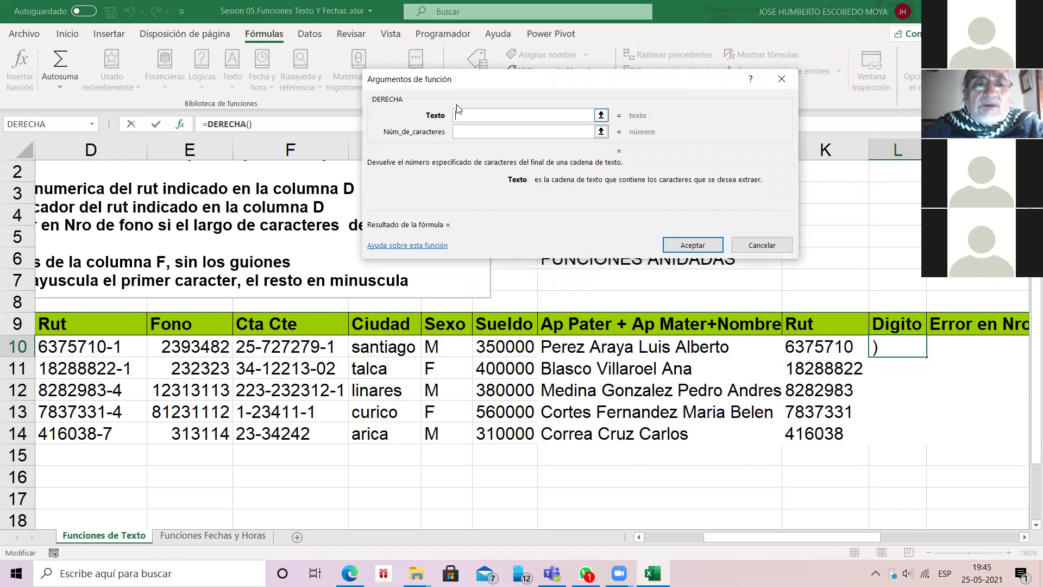
pyautogui.write('D10')
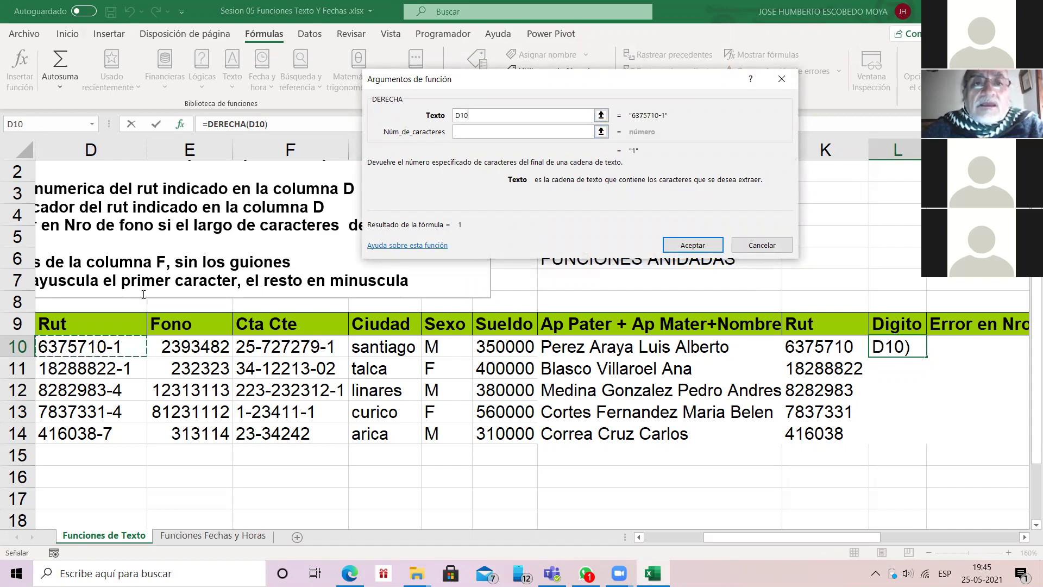
pyautogui.click(462, 135)
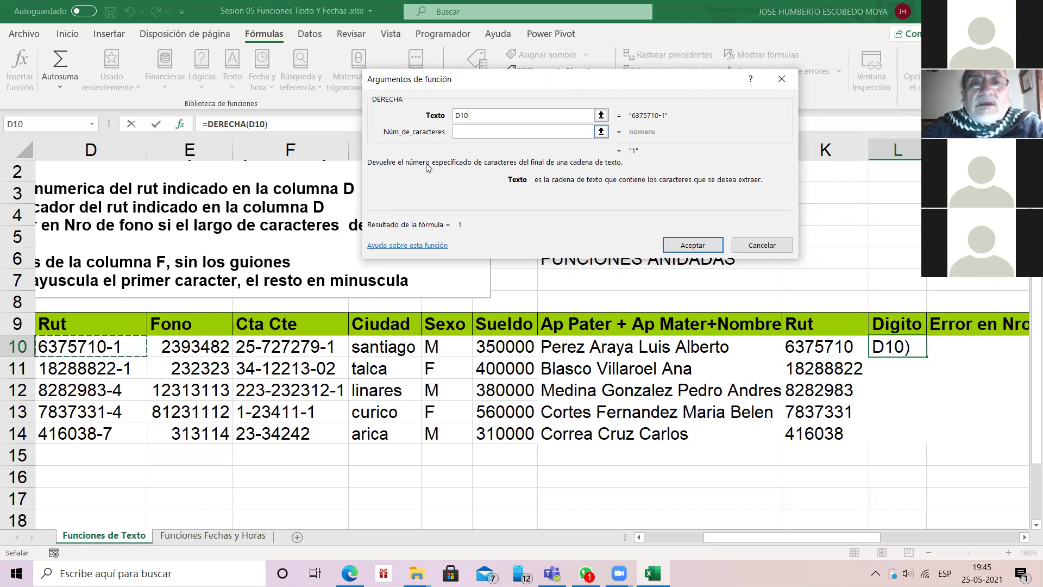
pyautogui.press('Tab')
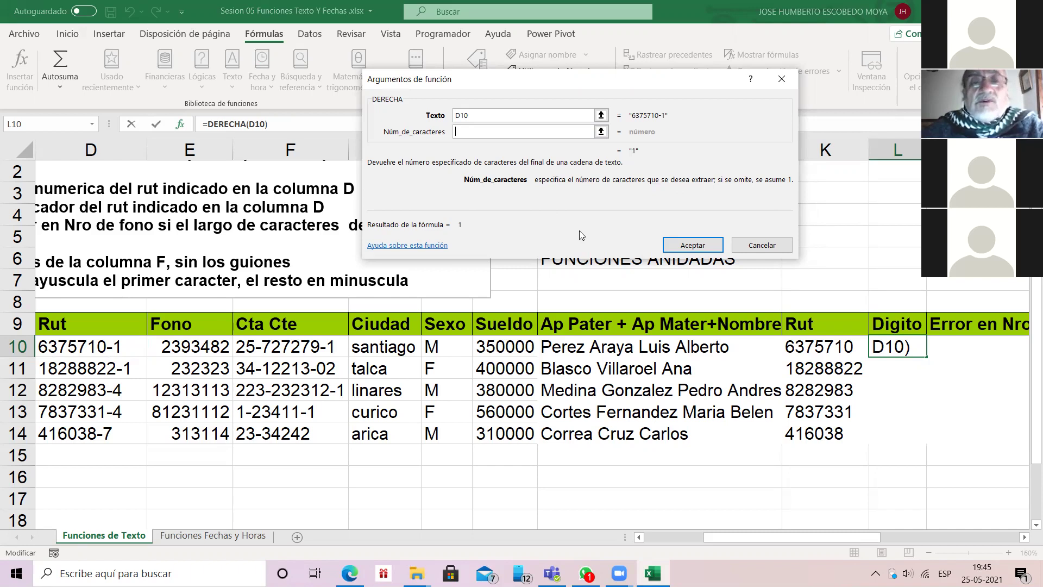
pyautogui.press('Return')
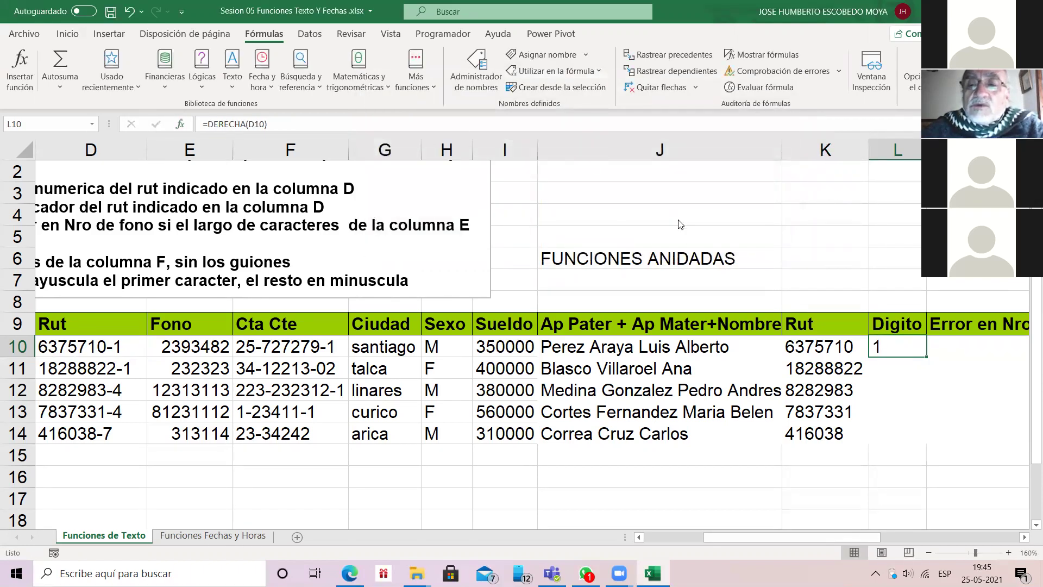
pyautogui.doubleClick(928, 353)
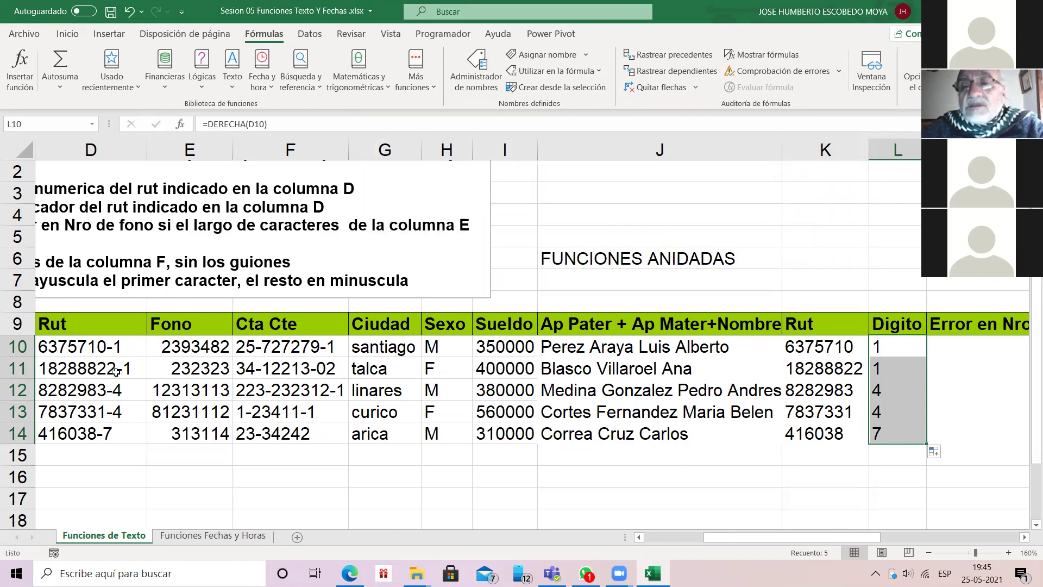
pyautogui.hotkey('shift', 'BackSpace')
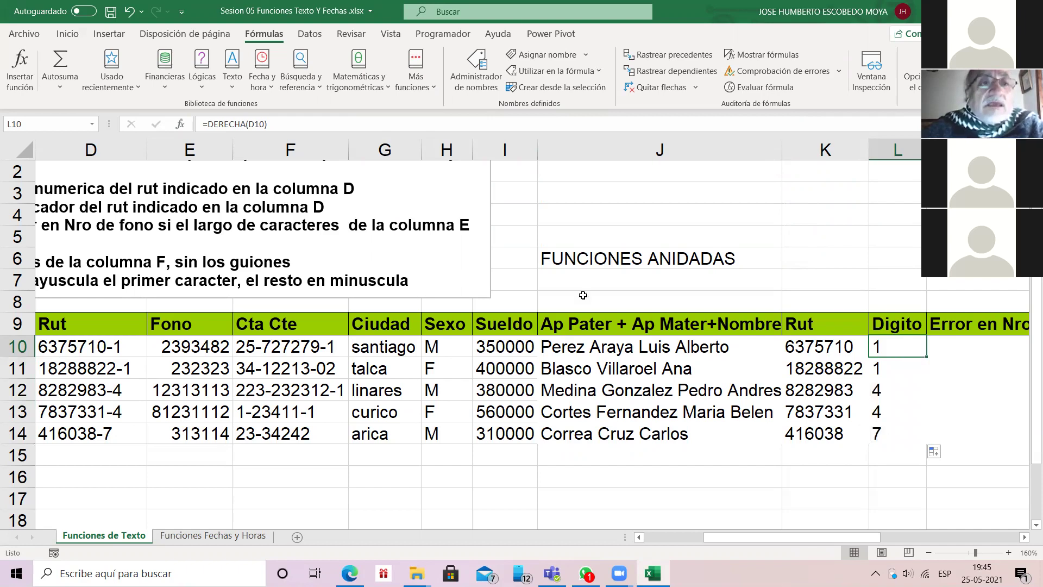
# Step: Change L10's DERECHA character count to 2, giving =DERECHA(D10;2)
pyautogui.click(183, 123)
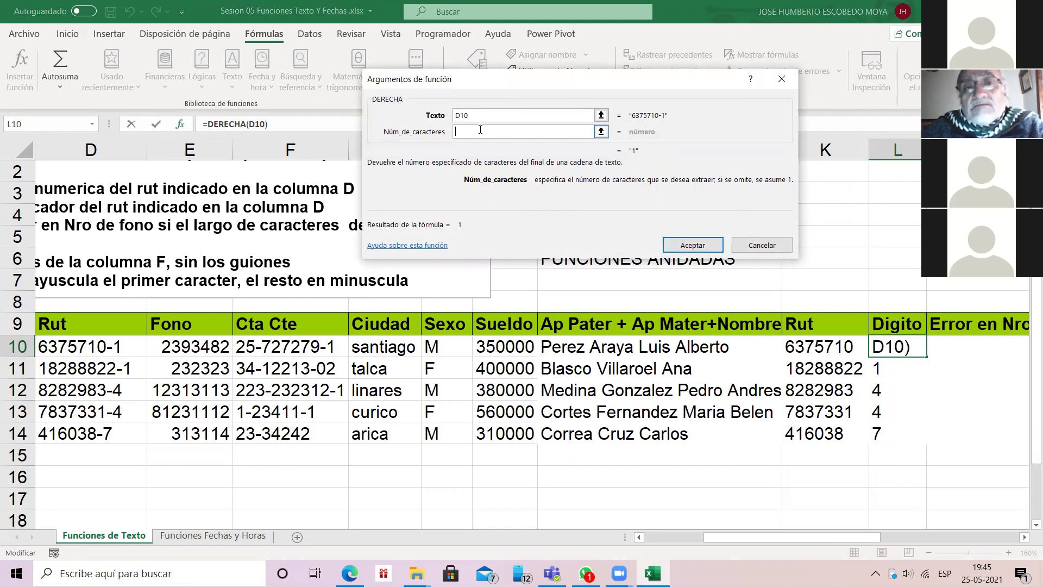
pyautogui.write('1')
pyautogui.press('Return')
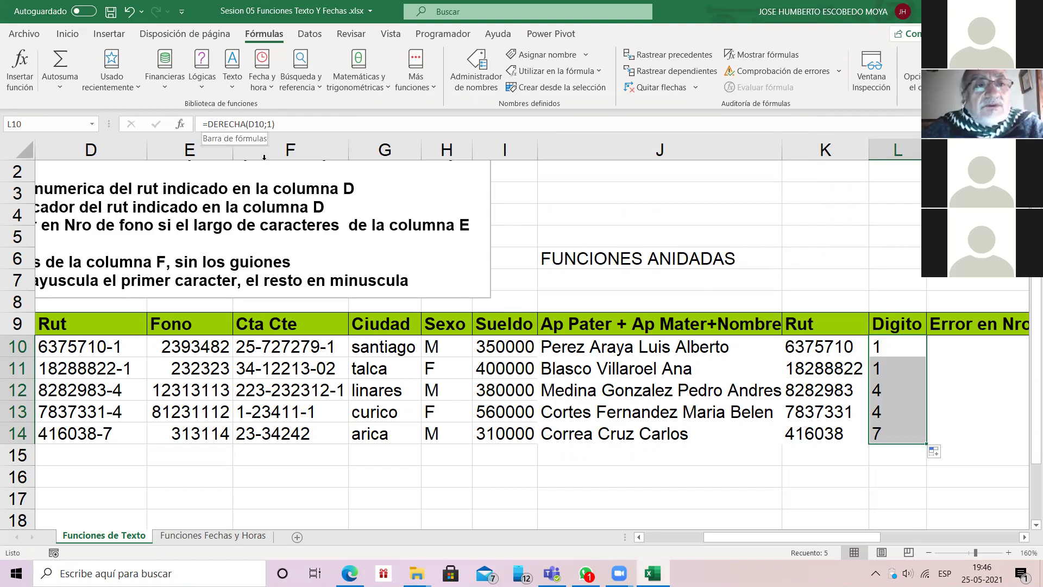
pyautogui.hotkey('shift', 'F3')
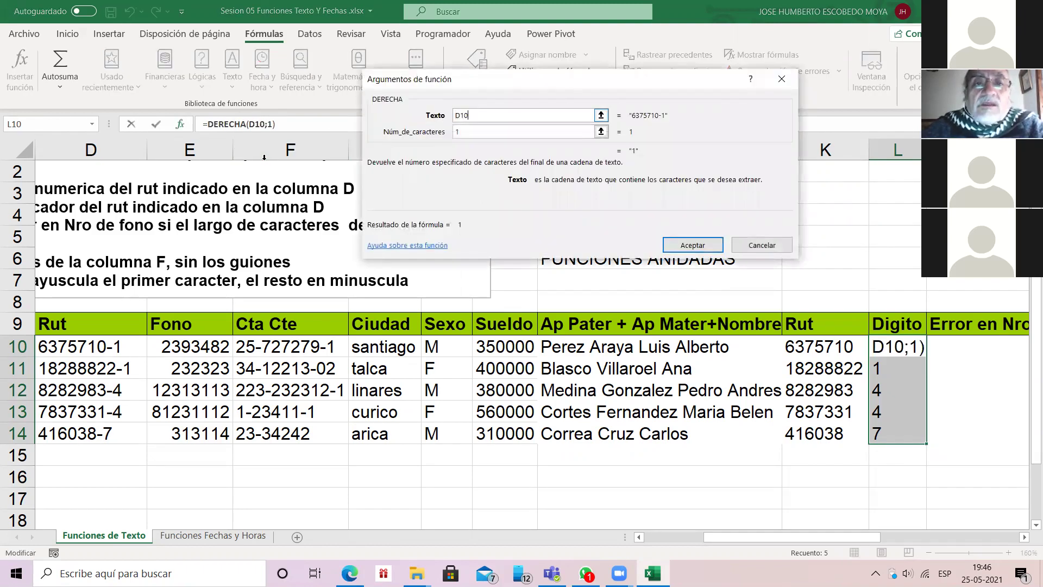
pyautogui.click(470, 131)
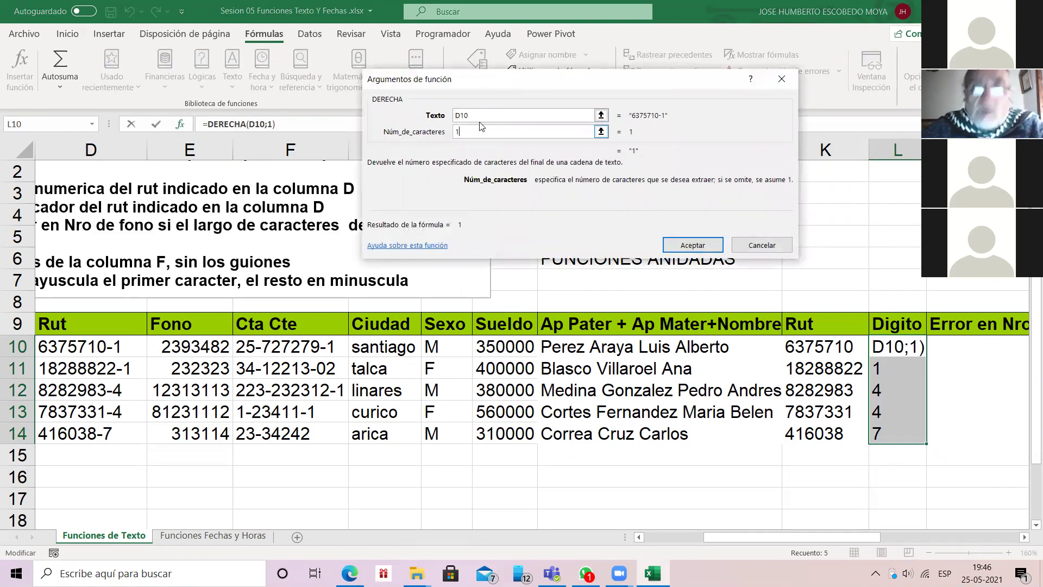
pyautogui.press('BackSpace')
pyautogui.write('2')
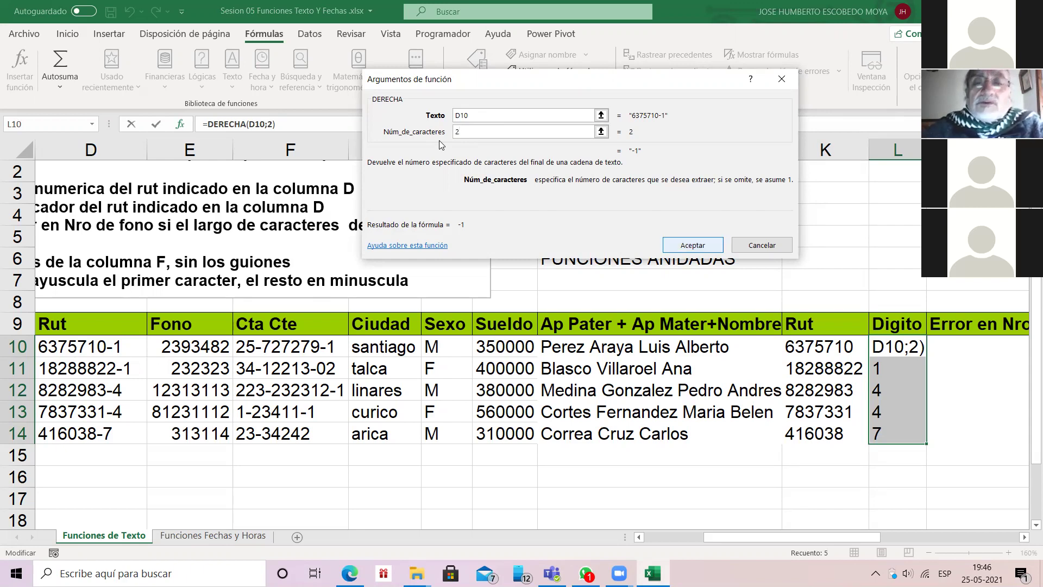
pyautogui.press('Return')
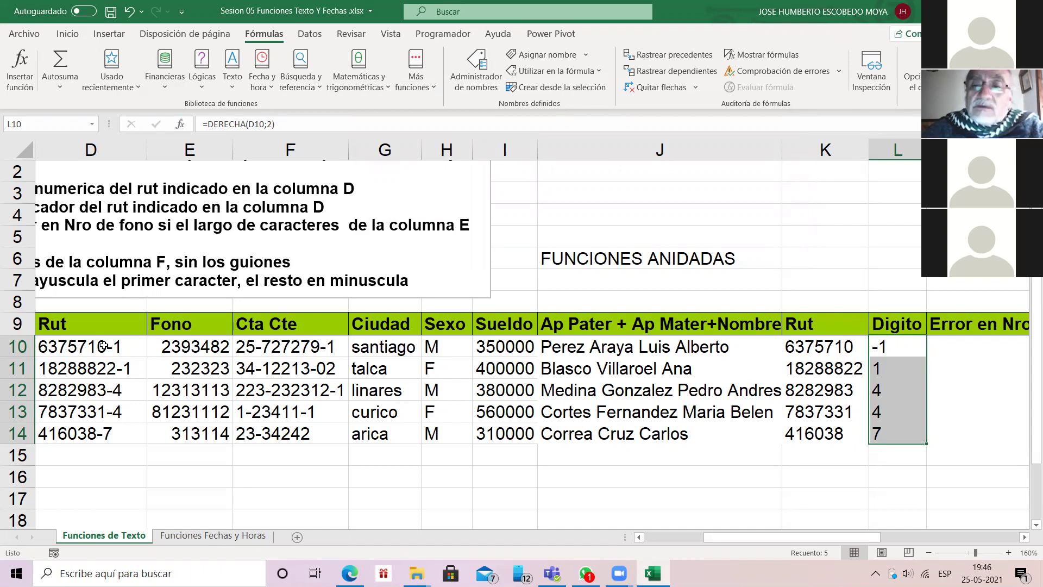
# Step: Copy the new L10 formula down to L14 and select the Digito results L10:L14
pyautogui.hotkey('shift', 'BackSpace')
pyautogui.hotkey('ctrl', 'shift', 'Down')
pyautogui.hotkey('ctrl', 'j')
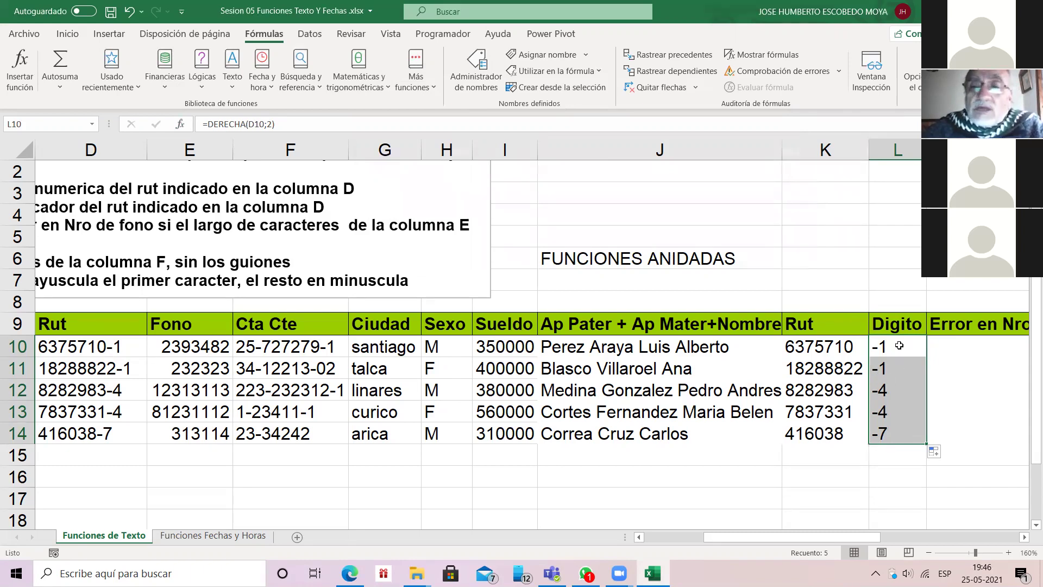
pyautogui.click(899, 345)
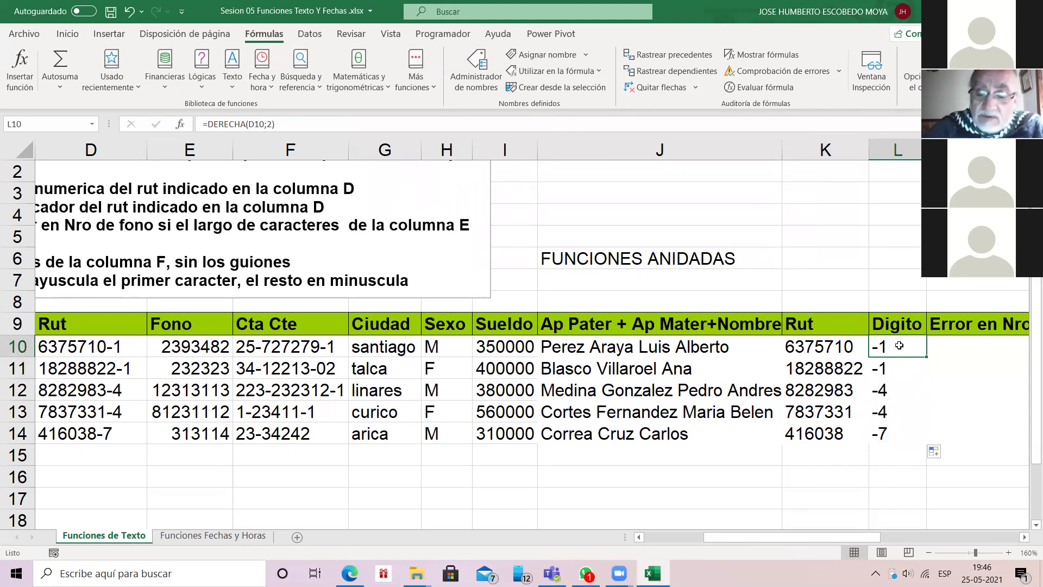
pyautogui.hotkey('shift', 'Down')
pyautogui.hotkey('shift', 'Down')
pyautogui.hotkey('shift', 'Down')
pyautogui.hotkey('shift', 'Down')
# Step: Clear the Digito results, enter =IZQUIERDA(D10;3) in L10 and fill it down to L14
pyautogui.press('Delete')
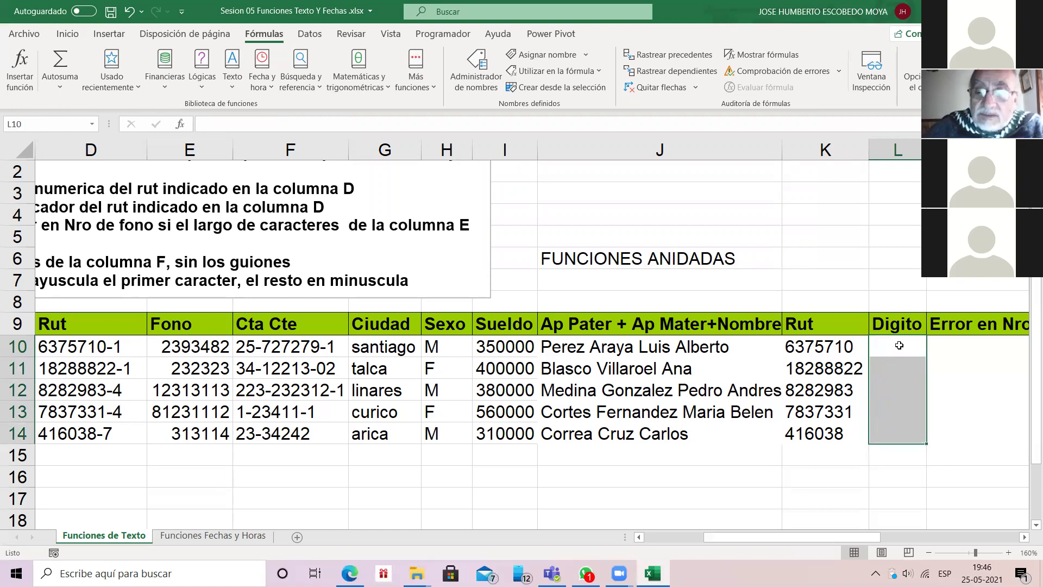
pyautogui.click(899, 346)
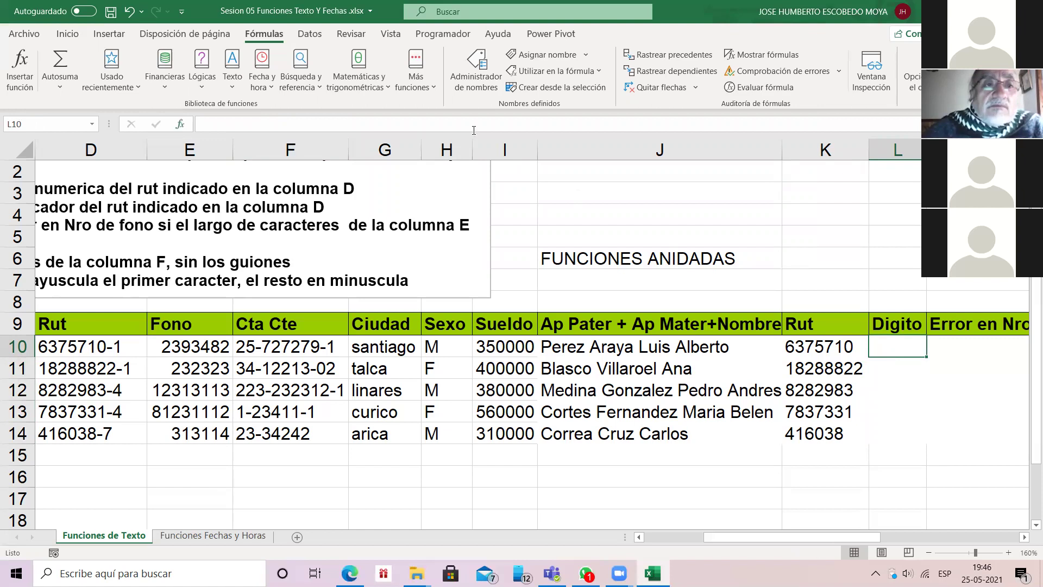
pyautogui.click(180, 123)
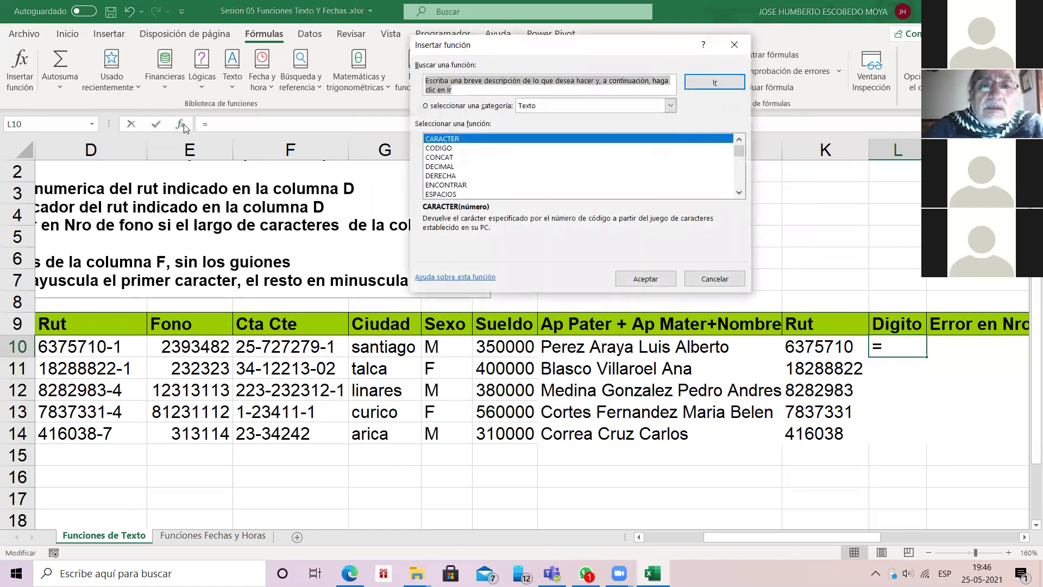
pyautogui.scroll(-2, 579, 166)
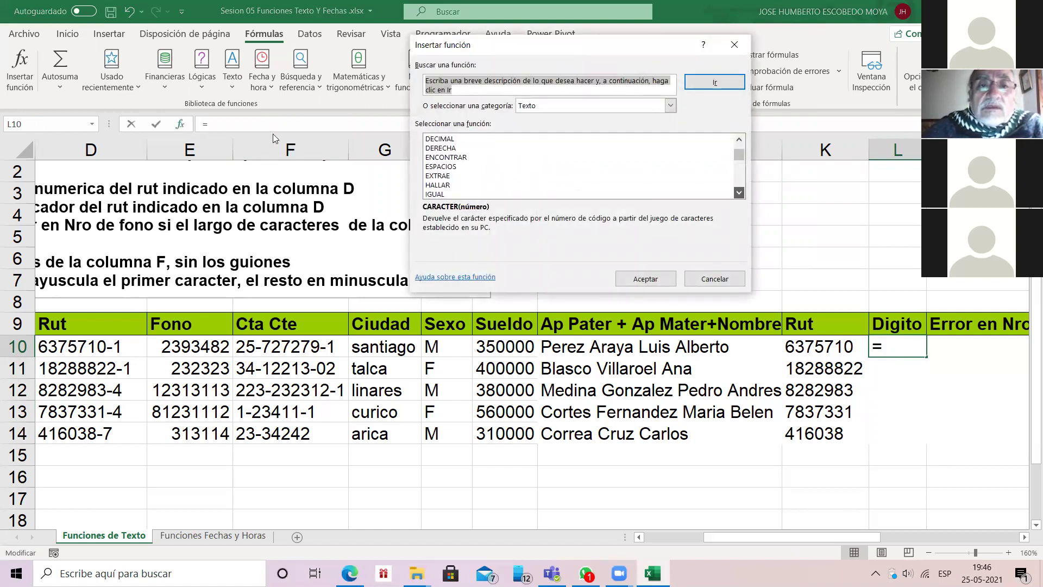
pyautogui.doubleClick(442, 185)
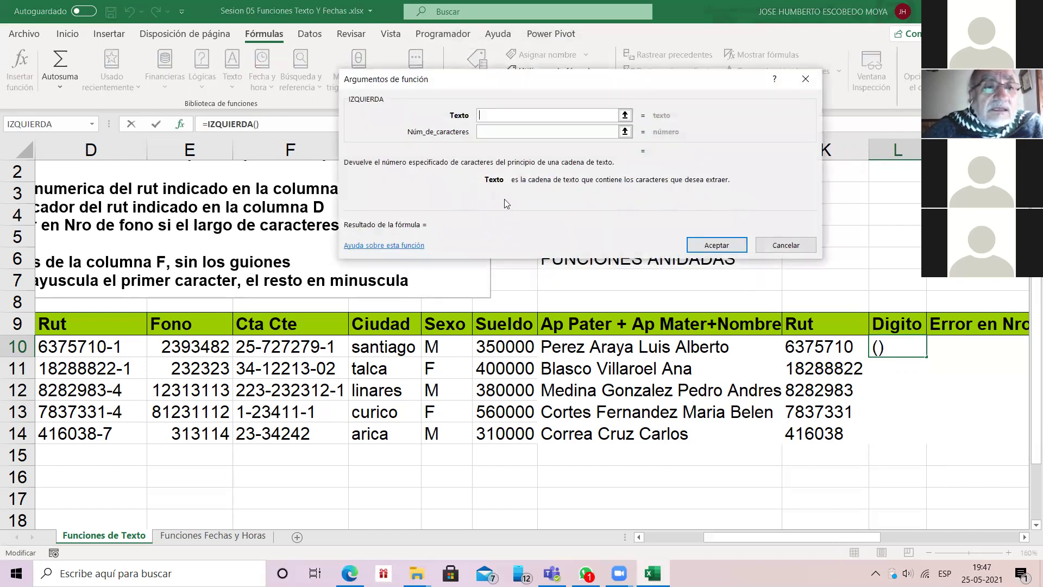
pyautogui.click(87, 347)
pyautogui.click(500, 131)
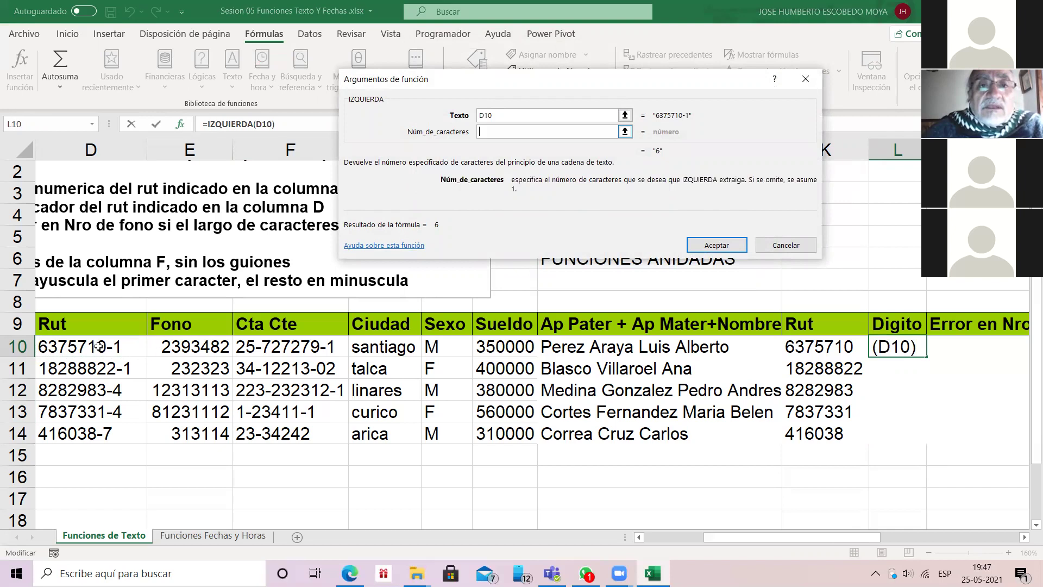
pyautogui.write('3')
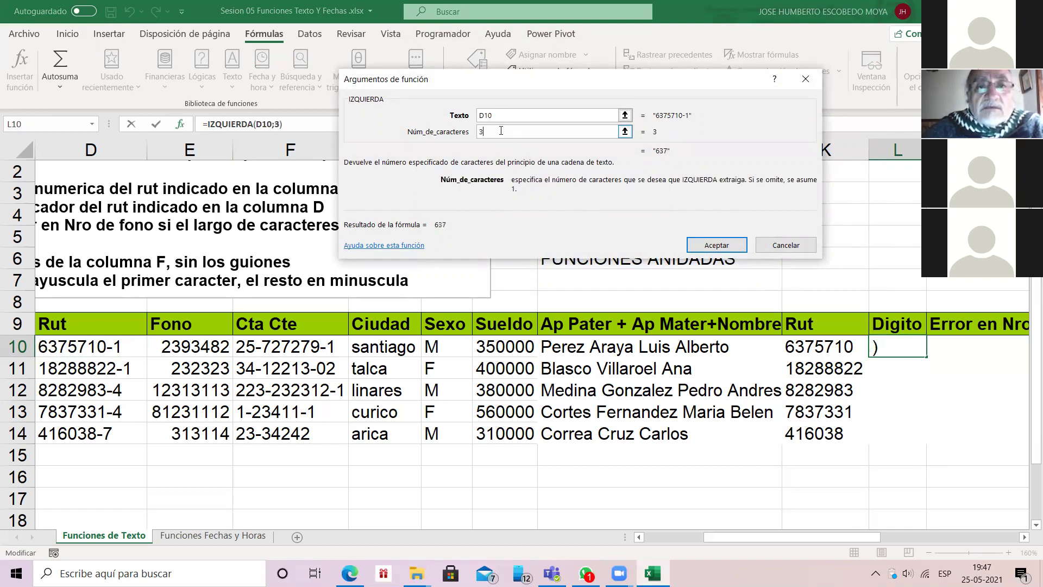
pyautogui.press('Return')
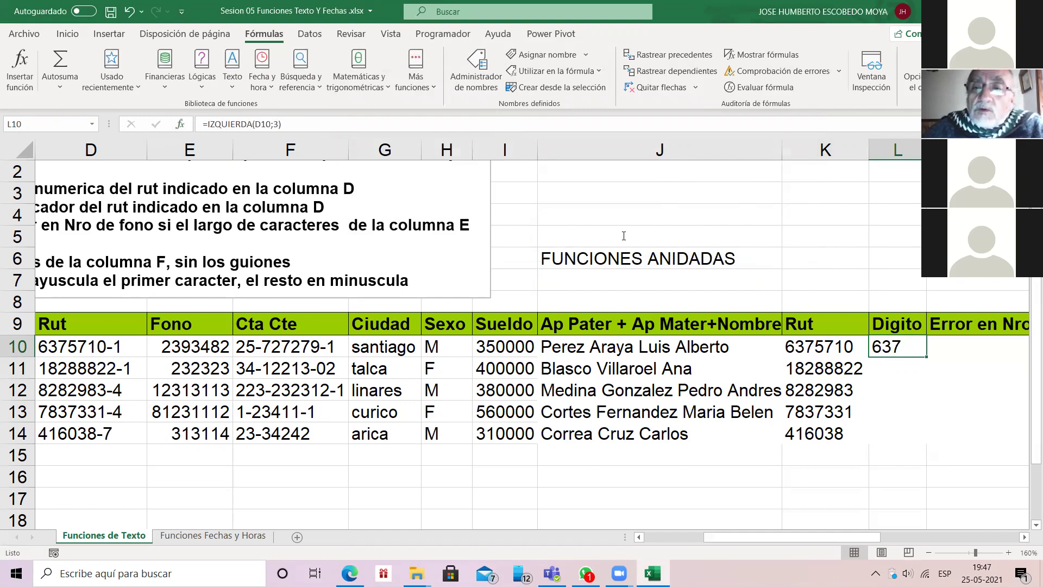
pyautogui.hotkey('shift', 'Down')
pyautogui.hotkey('shift', 'Down')
pyautogui.hotkey('shift', 'Down')
pyautogui.hotkey('shift', 'Down')
pyautogui.hotkey('ctrl', 'd')
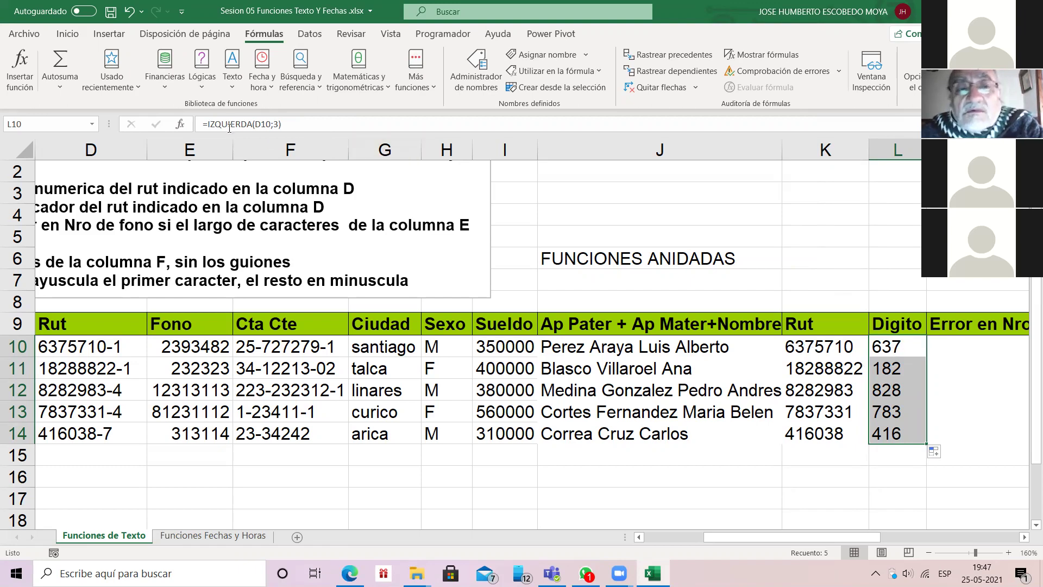
# Step: Remove the character count so L10 reads =IZQUIERDA(D10), then fill it down to L14
pyautogui.click(264, 124)
pyautogui.click(273, 124)
pyautogui.press('BackSpace')
pyautogui.press('Delete')
pyautogui.press('Return')
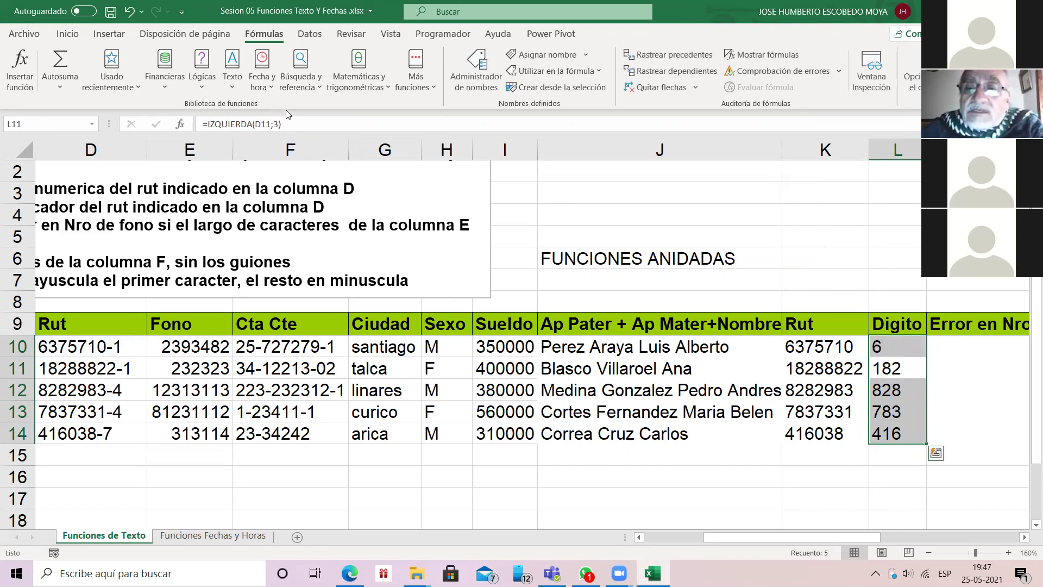
pyautogui.press('Up')
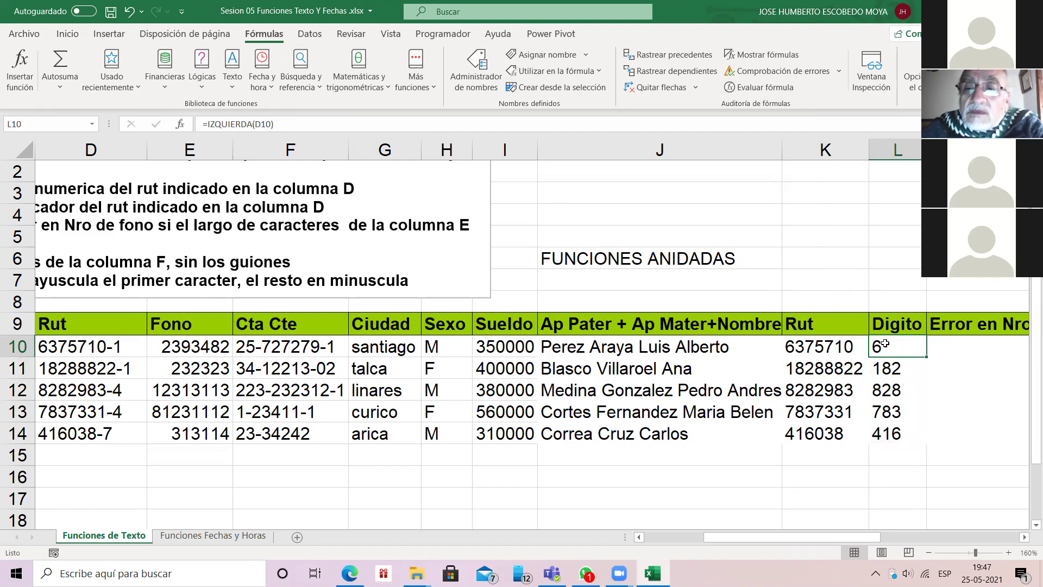
pyautogui.doubleClick(927, 356)
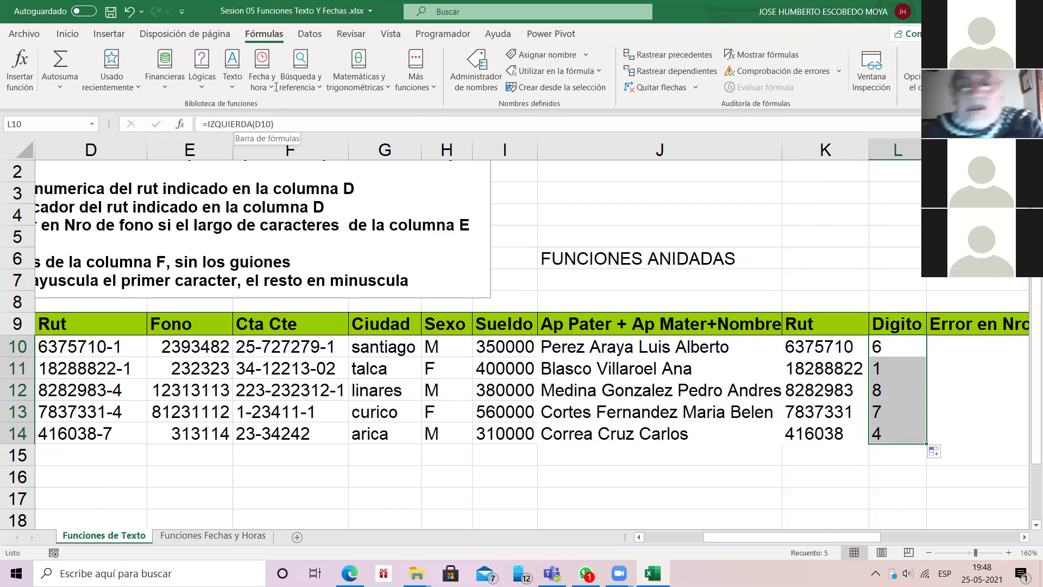
pyautogui.click(881, 354)
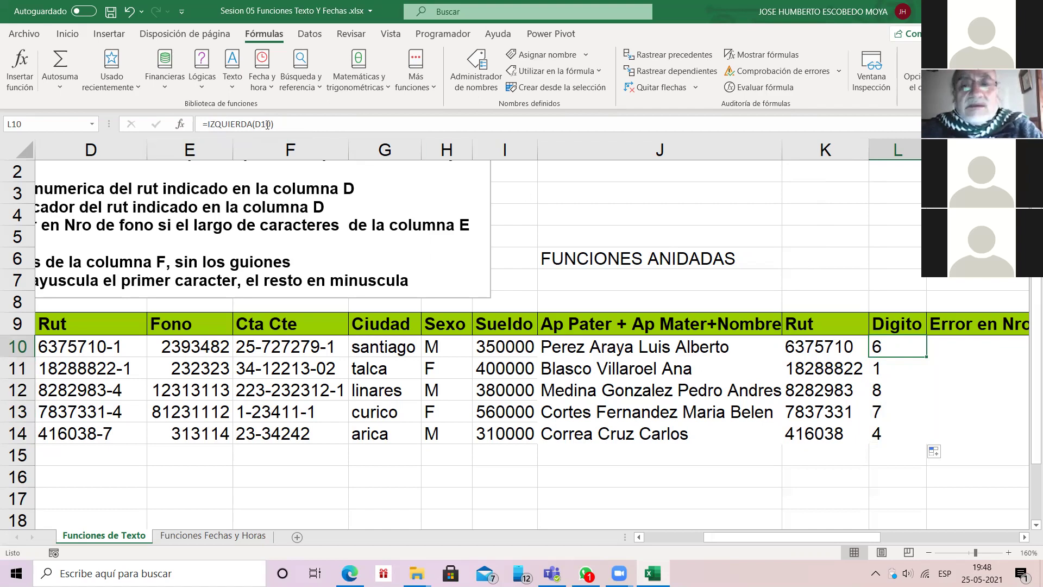
# Step: Replace L10 with =DERECHA(D10) and fill it down to L14, showing 1, 1, 4, 4, 7
pyautogui.press('Delete')
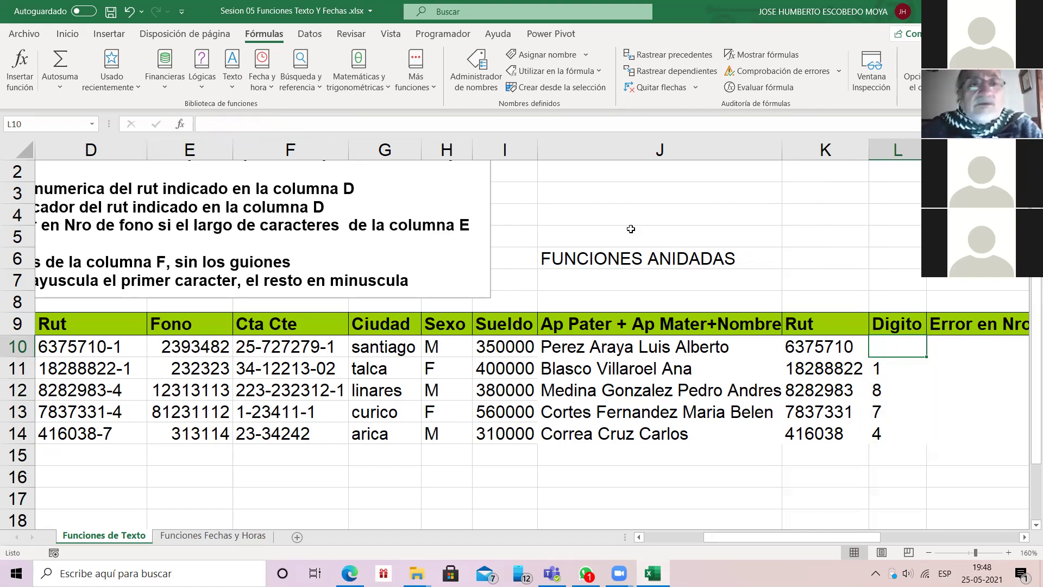
pyautogui.hotkey('shift', 'F3')
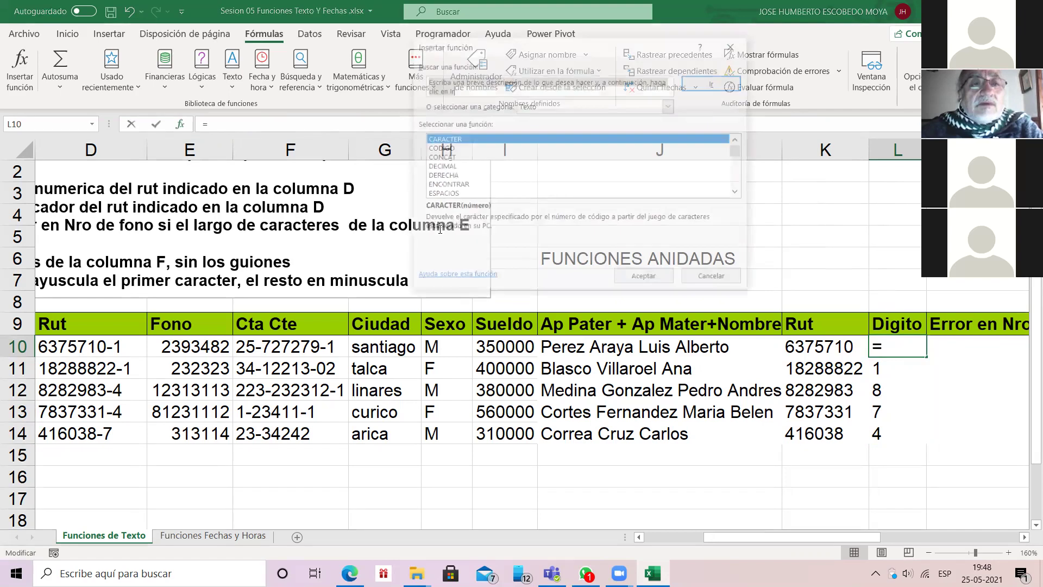
pyautogui.doubleClick(441, 175)
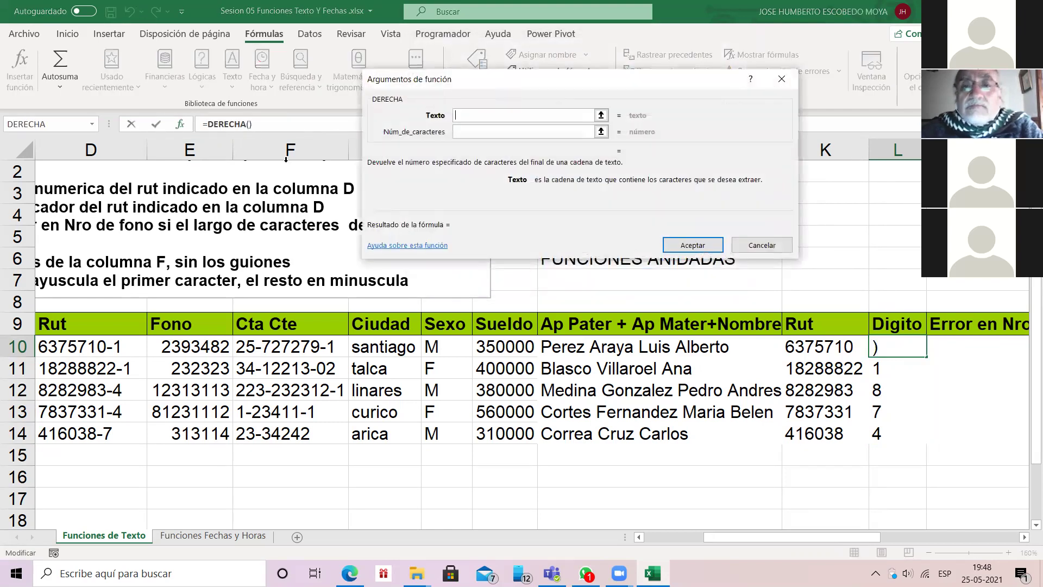
pyautogui.click(693, 245)
pyautogui.click(495, 360)
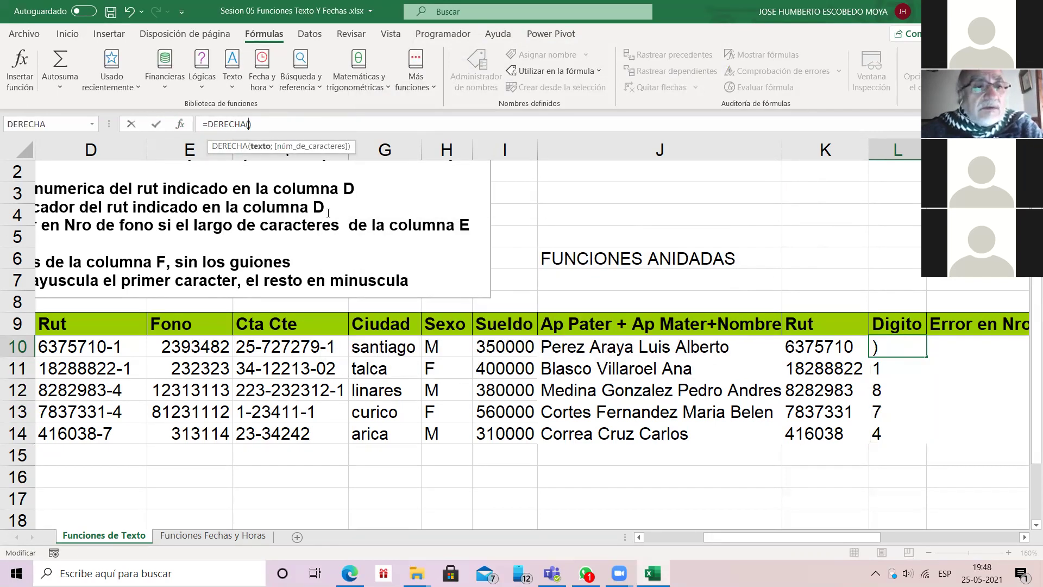
pyautogui.click(82, 347)
pyautogui.press('Return')
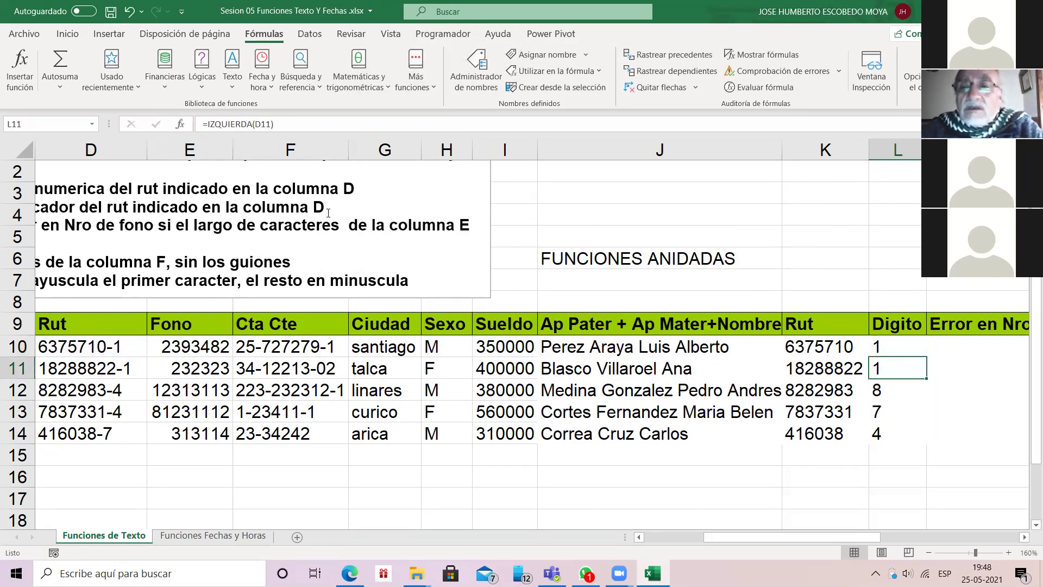
pyautogui.press('Up')
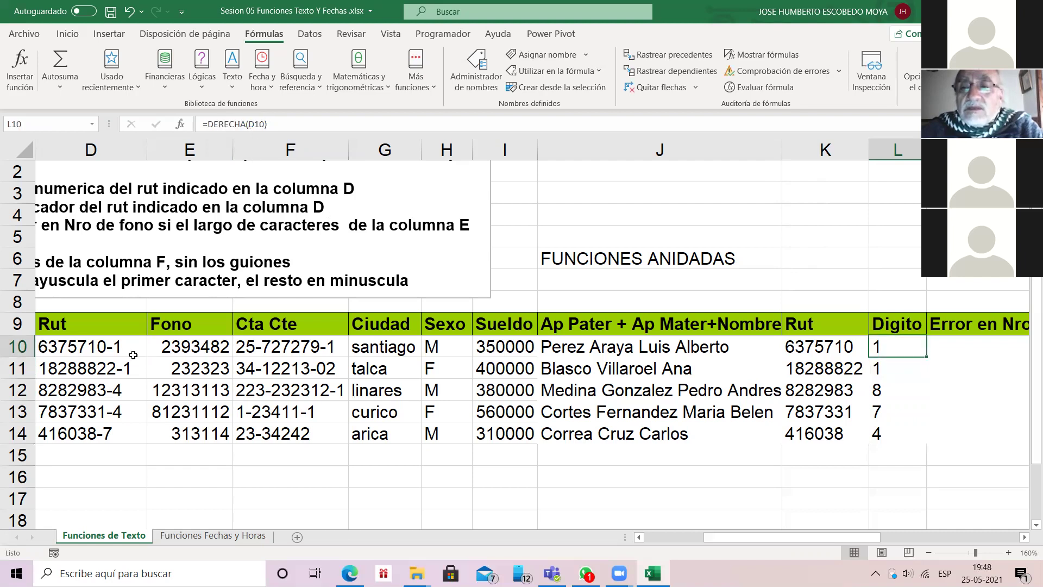
pyautogui.doubleClick(925, 357)
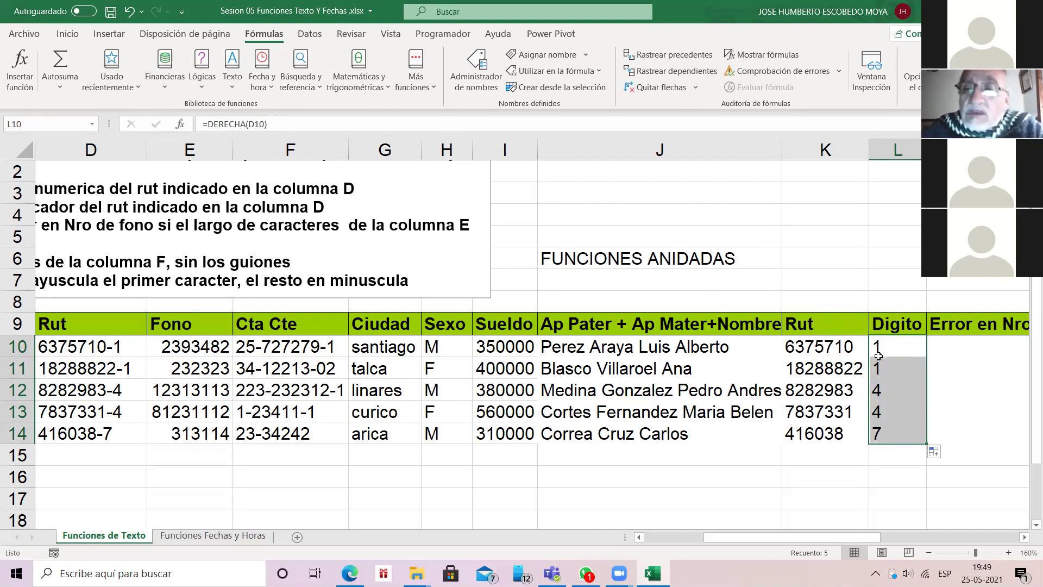
pyautogui.press('Right')
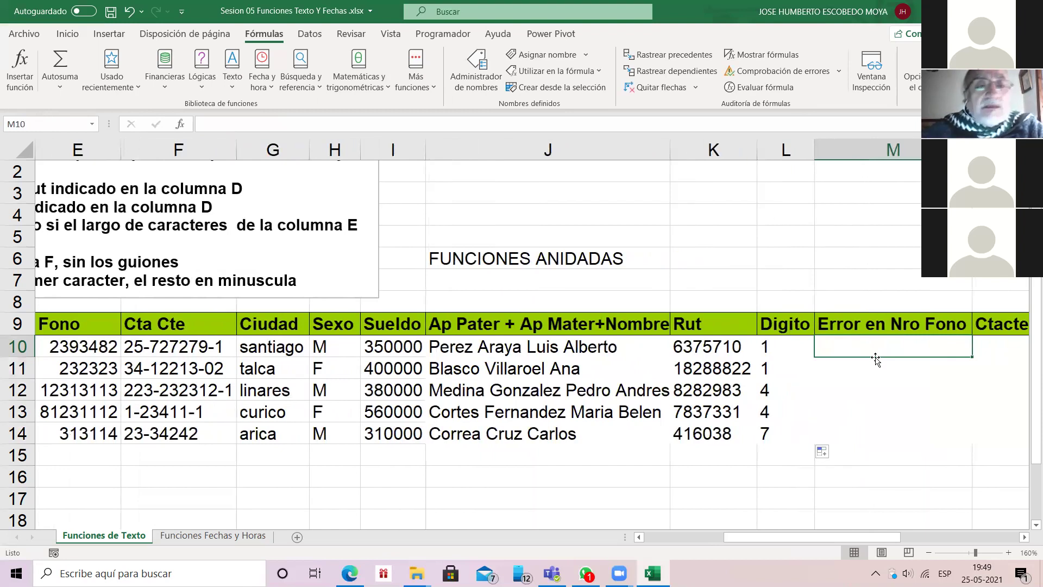
pyautogui.press('Home')
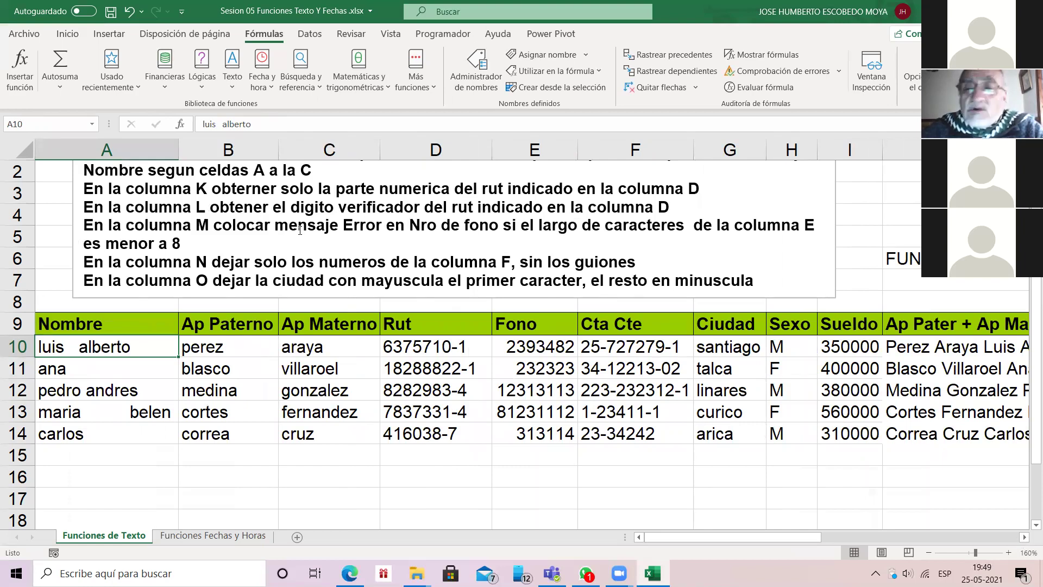
pyautogui.hscroll(3, 362, 224)
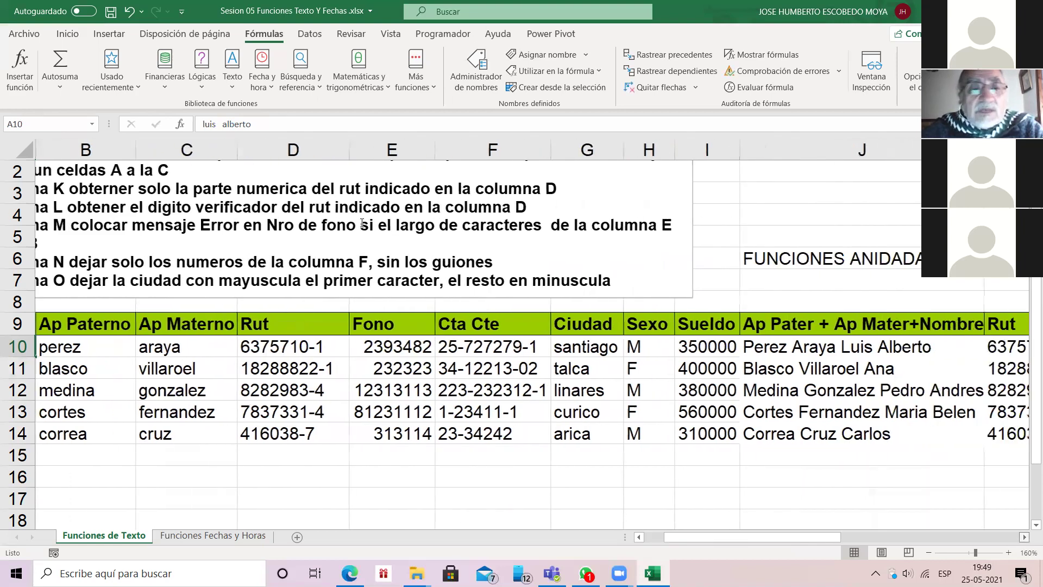
pyautogui.hscroll(1, 491, 228)
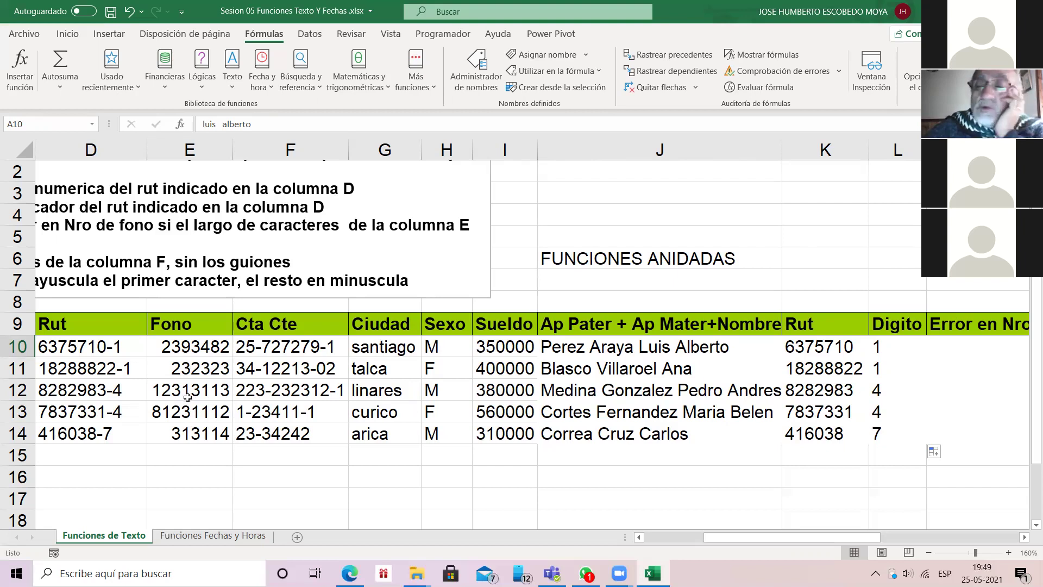
pyautogui.click(186, 346)
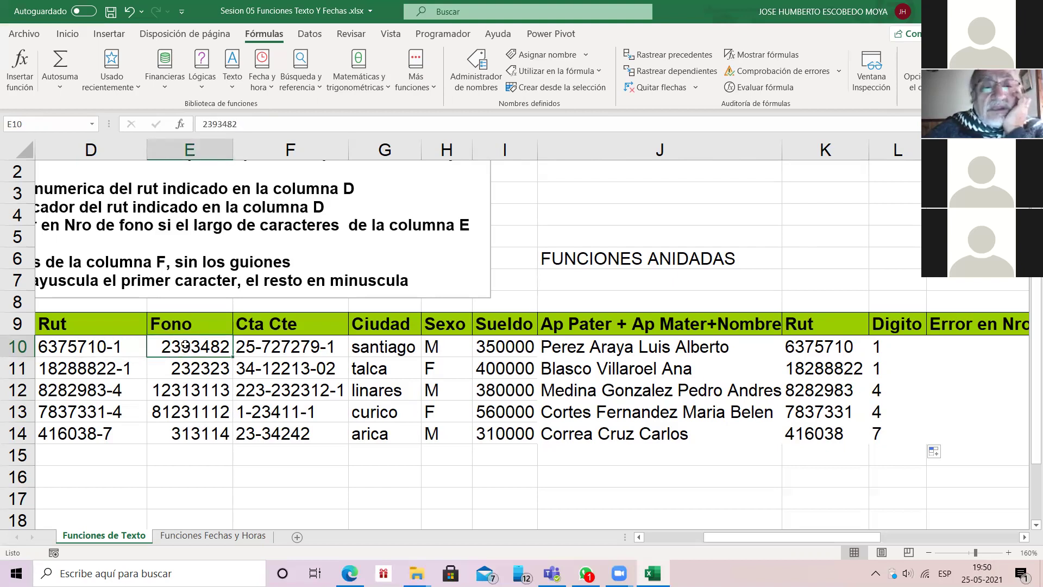
pyautogui.click(199, 387)
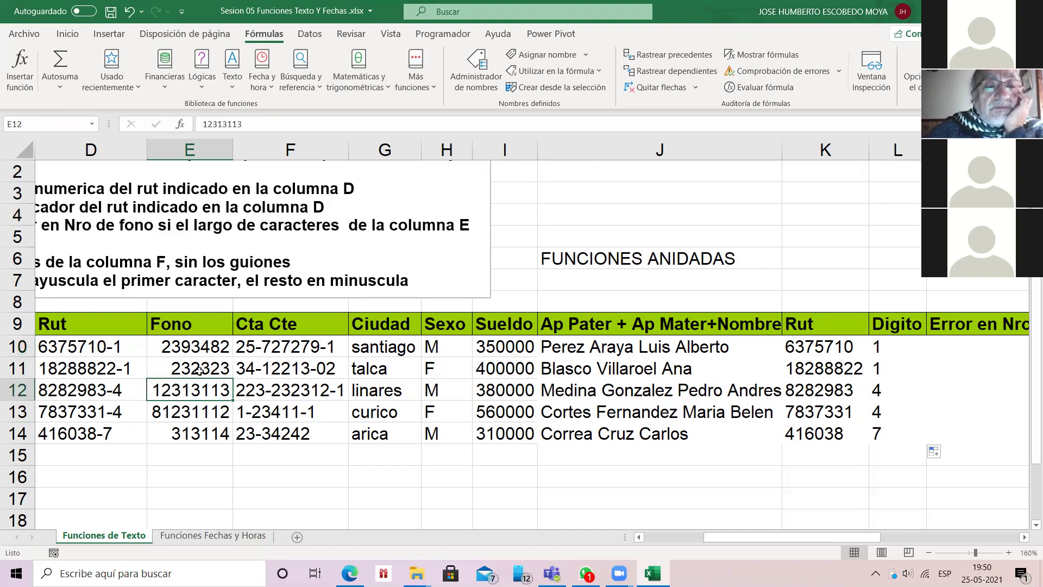
pyautogui.click(204, 414)
pyautogui.press('Down')
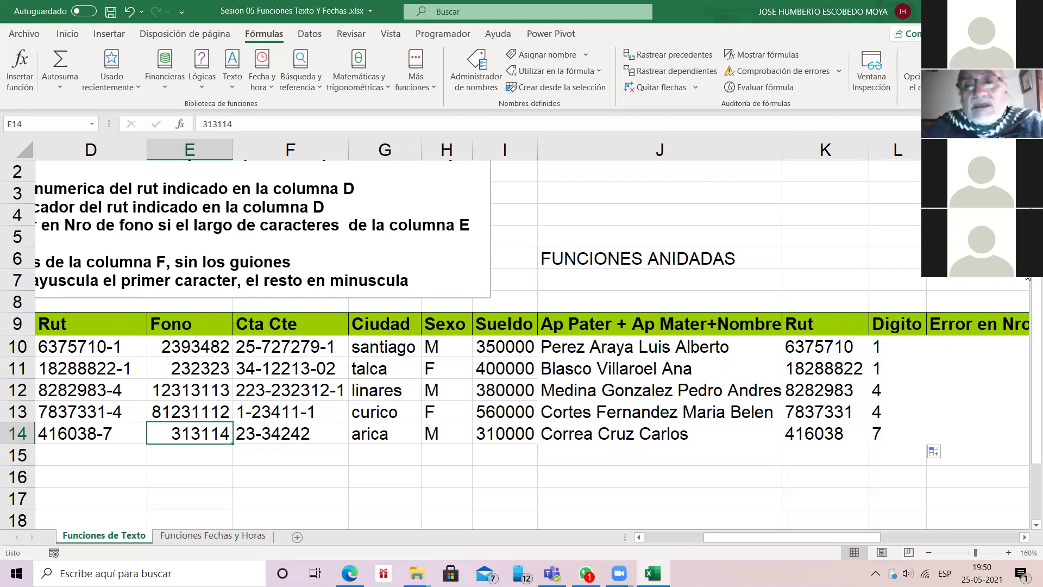
pyautogui.click(977, 346)
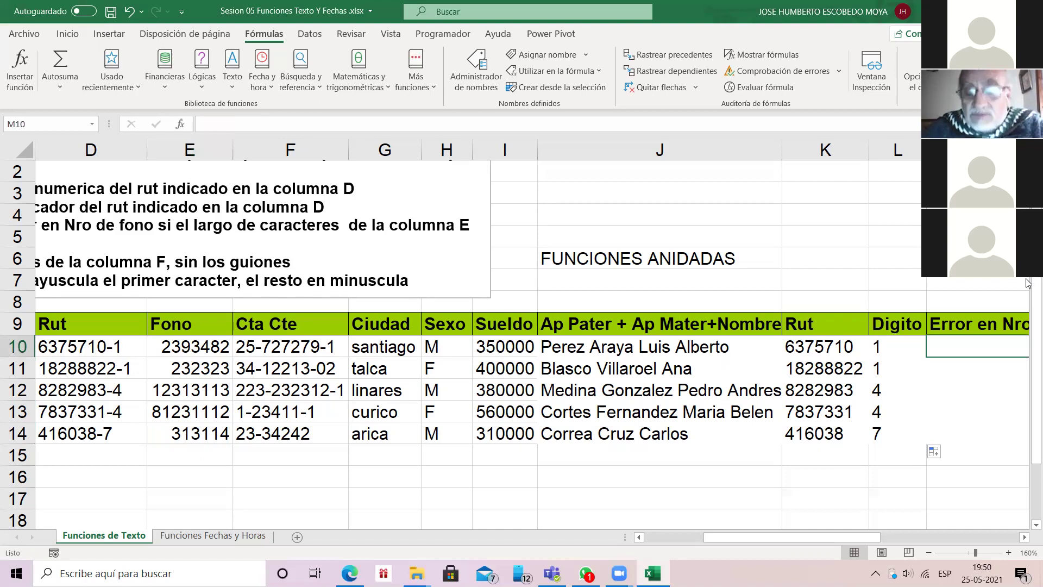
# Step: Insert the LARGO length function into the Error en Nro Fono cell M10
pyautogui.press('Right')
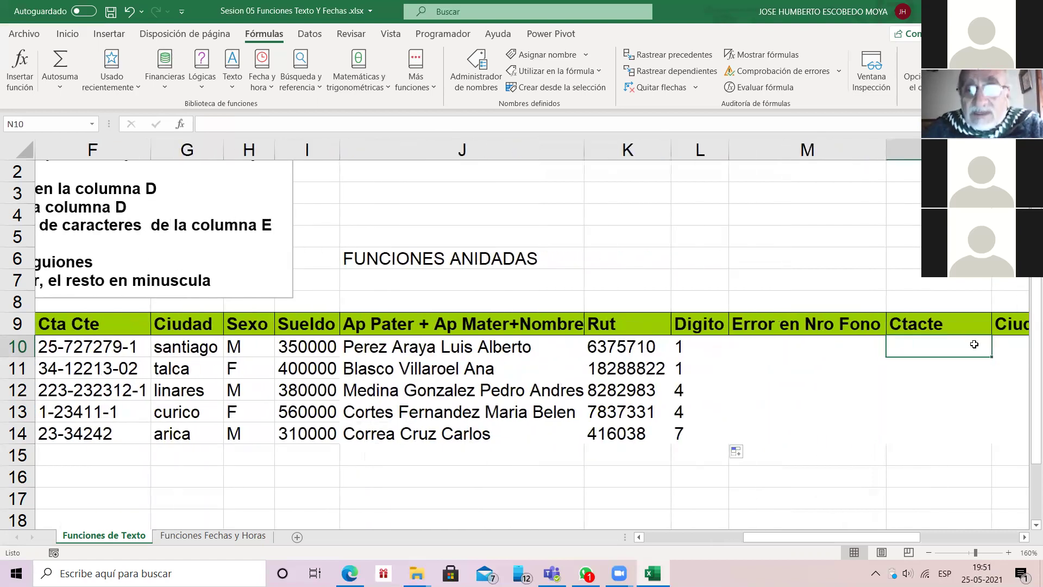
pyautogui.press('Left')
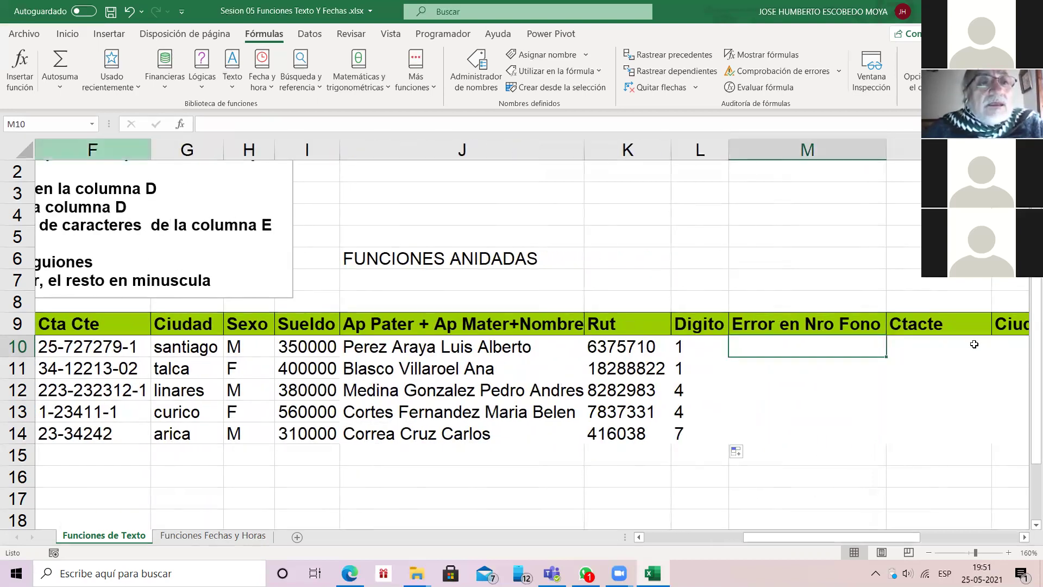
pyautogui.hotkey('shift', 'F3')
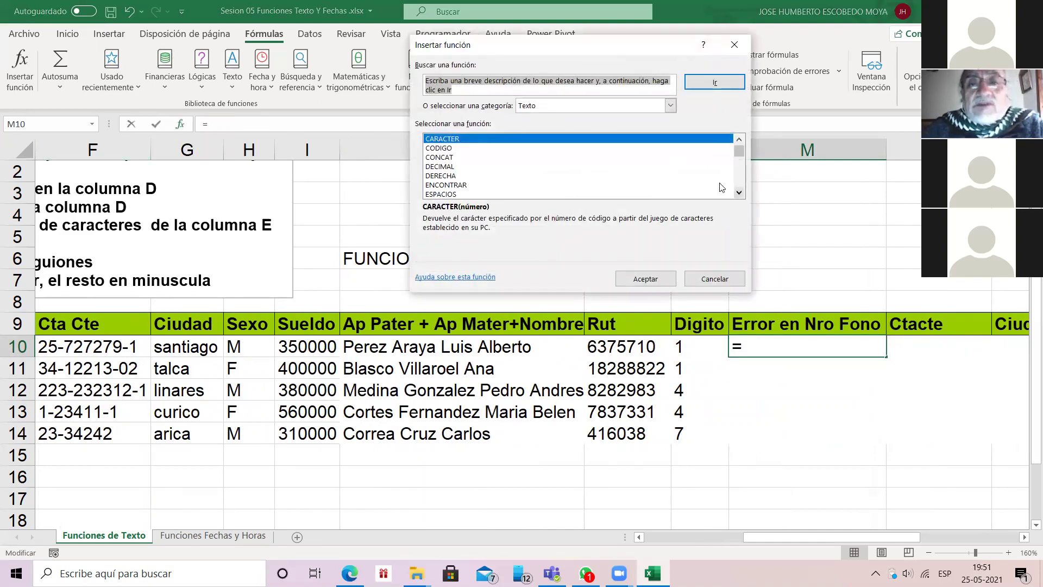
pyautogui.click(739, 191)
pyautogui.click(738, 192)
pyautogui.click(739, 192)
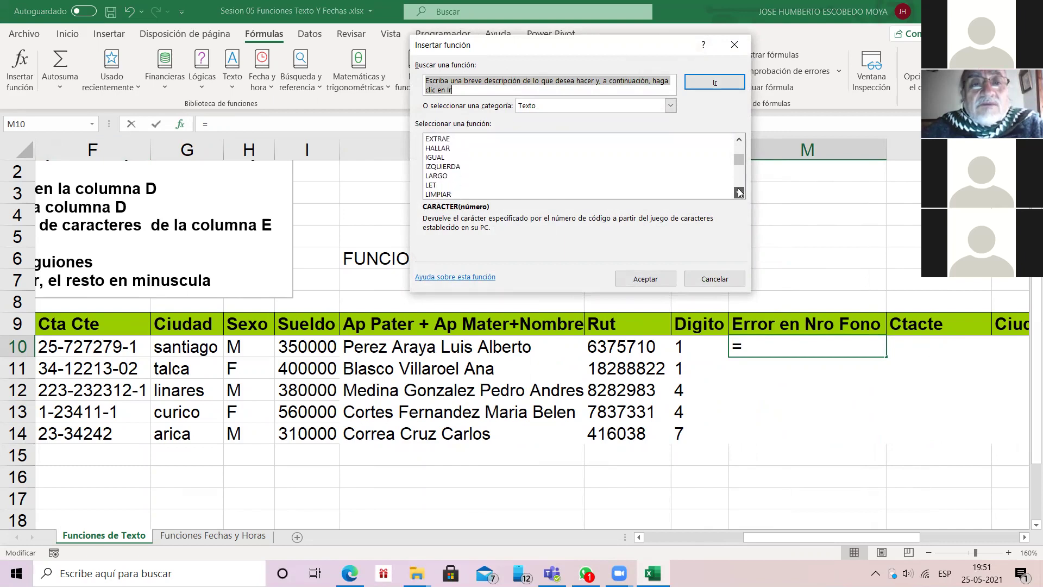
pyautogui.press('l')
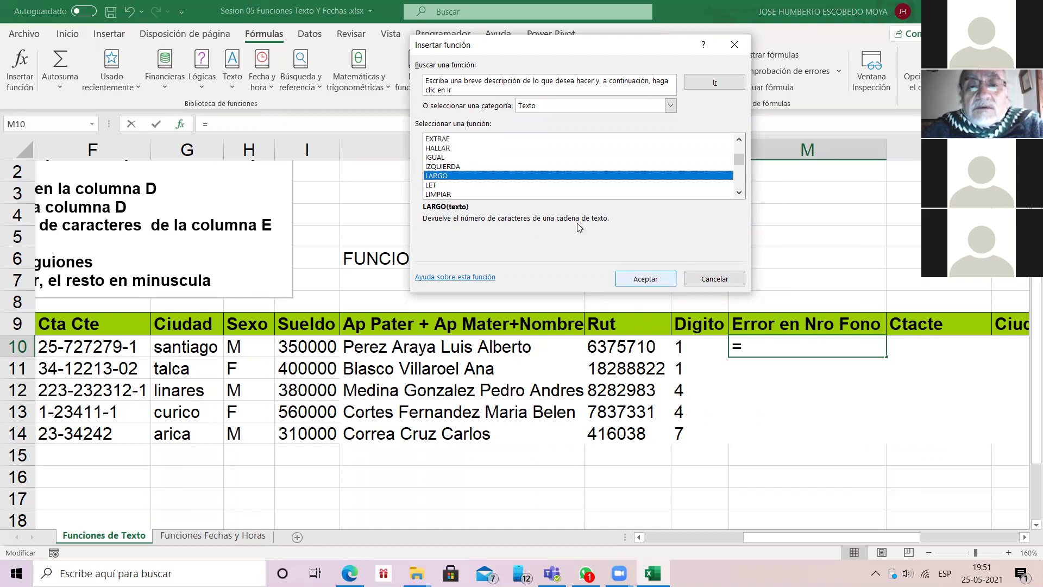
pyautogui.click(645, 279)
# Step: Set LARGO's text to E10 and copy it down to M14, giving 7, 6, 8, 8, 6
pyautogui.click(642, 278)
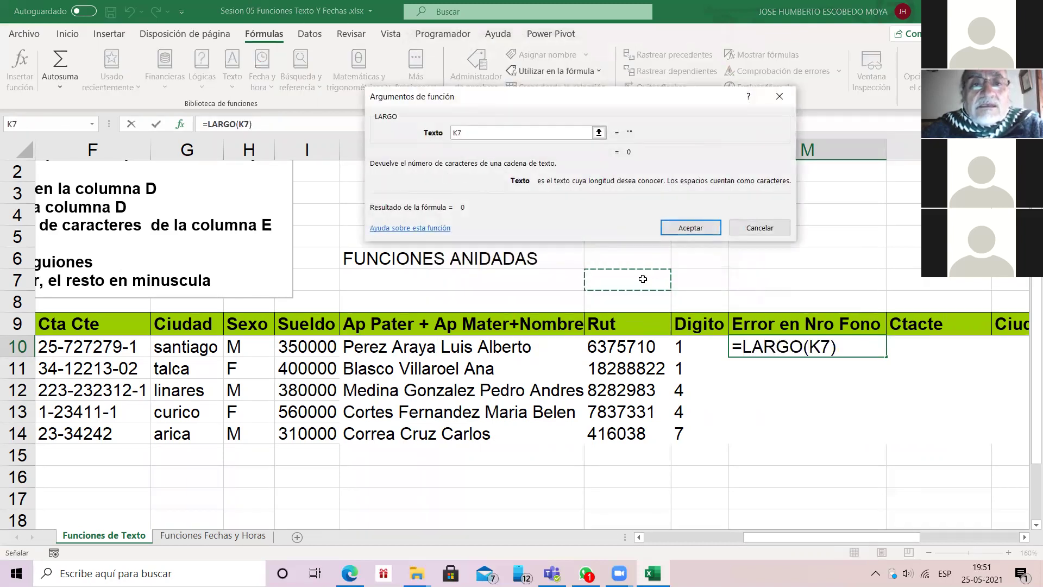
pyautogui.press('BackSpace')
pyautogui.press('BackSpace')
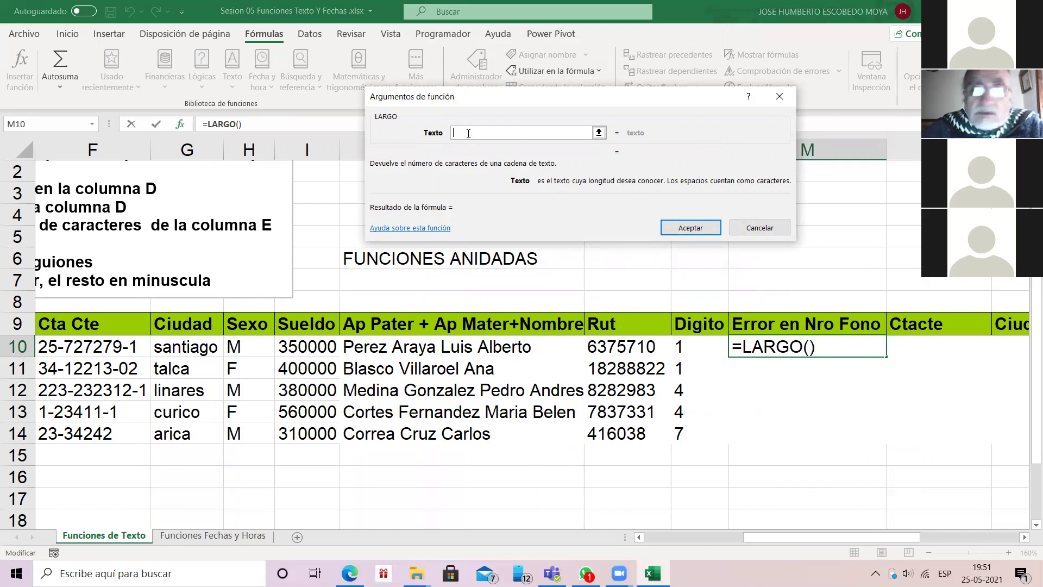
pyautogui.hscroll(-1, 831, 537)
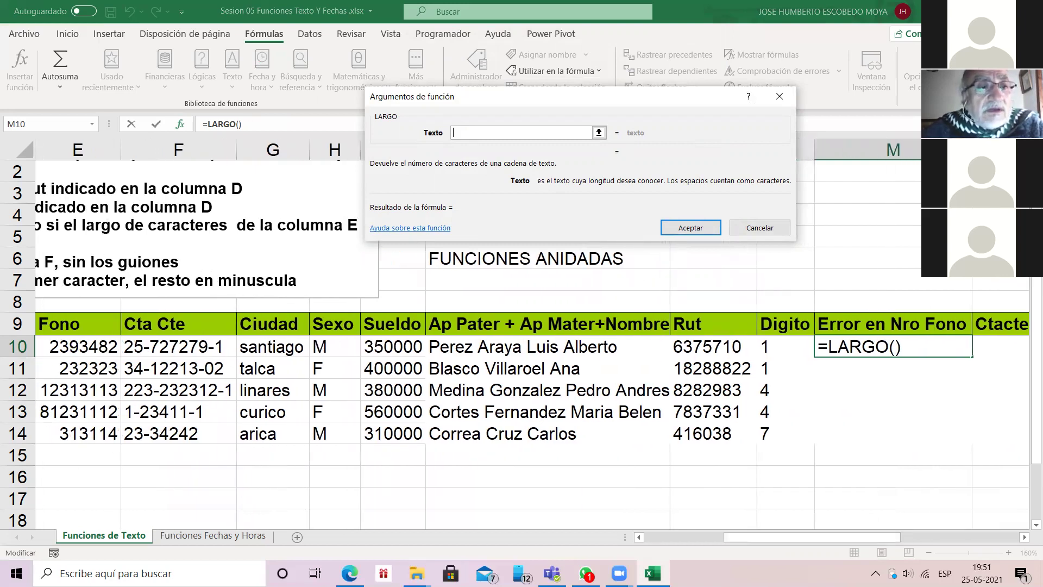
pyautogui.write('E10')
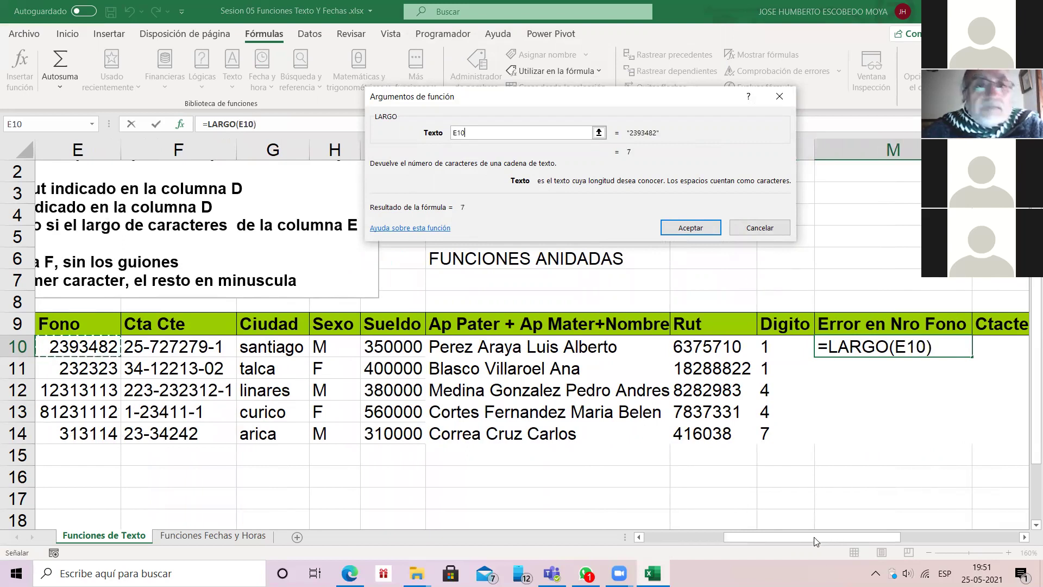
pyautogui.press('Return')
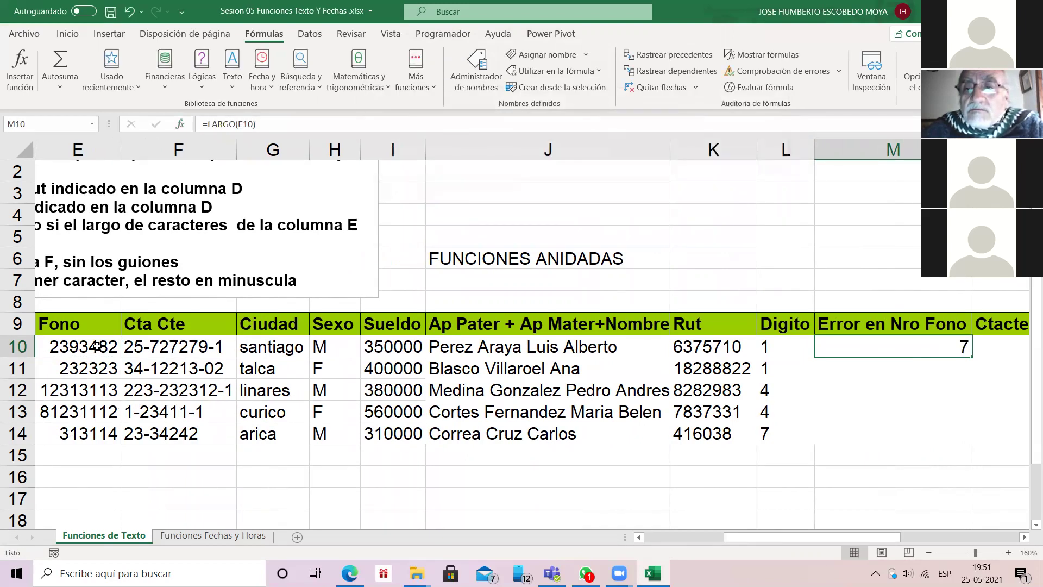
pyautogui.doubleClick(972, 357)
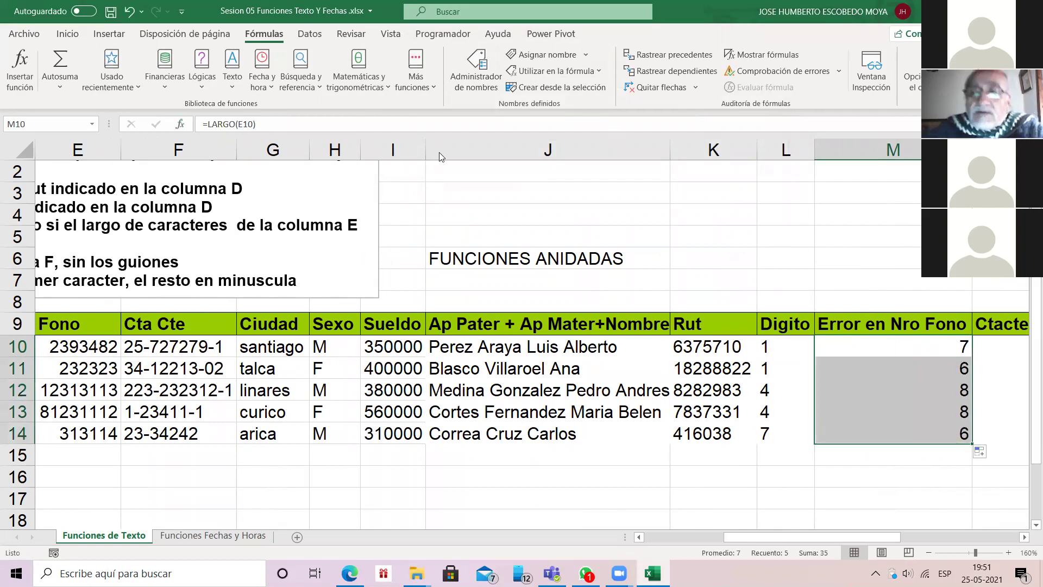
# Step: Select the instructions text box and scroll left to read the column M phone-length rule
pyautogui.click(946, 350)
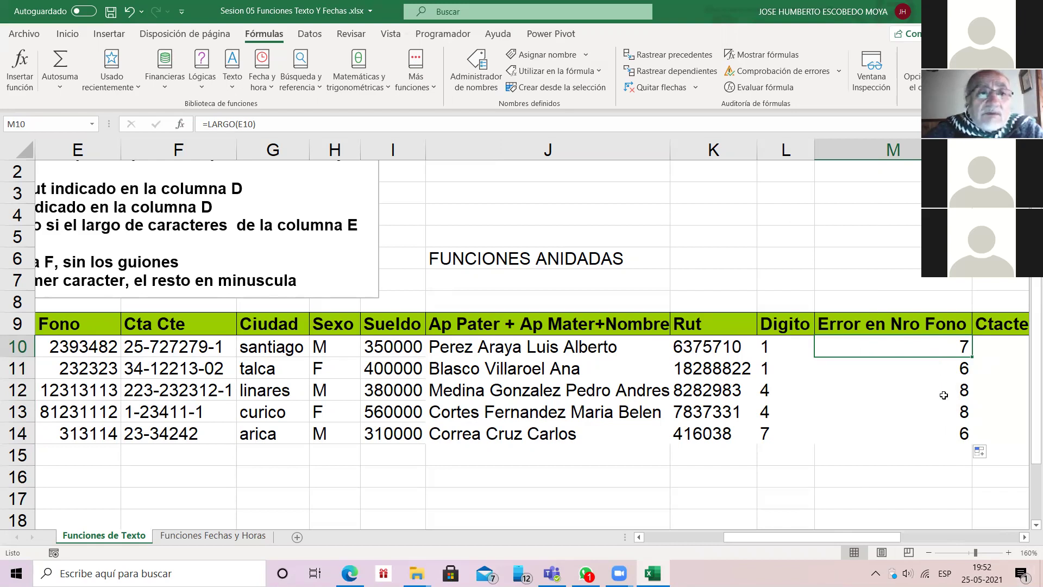
pyautogui.hotkey('ctrl', 'alt', '5')
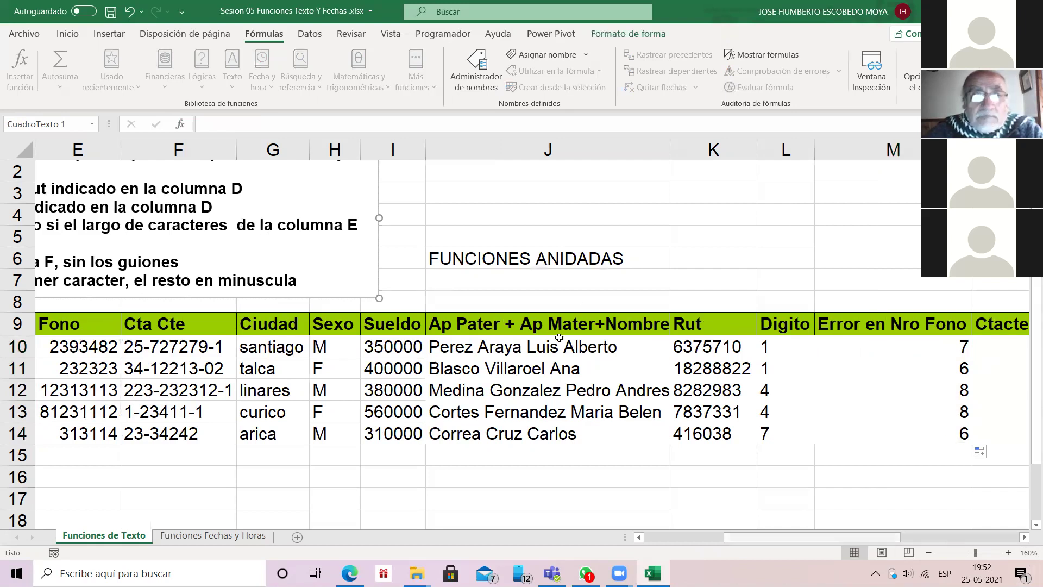
pyautogui.hscroll(-3, 709, 490)
pyautogui.hscroll(-2, 710, 491)
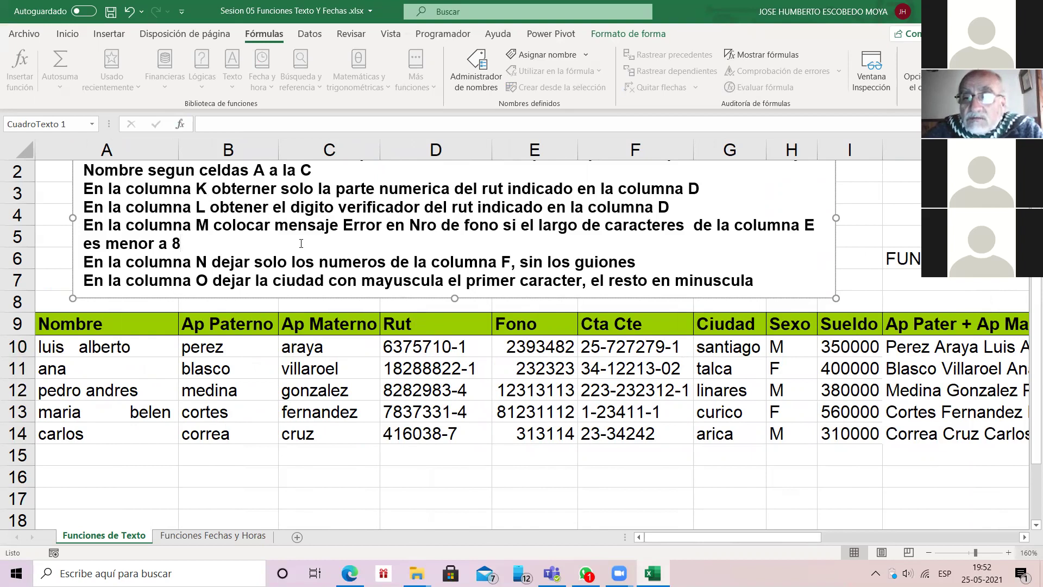
# Step: Delete the phone-length results from M10:M14 and return to cell M10
pyautogui.hscroll(5, 304, 272)
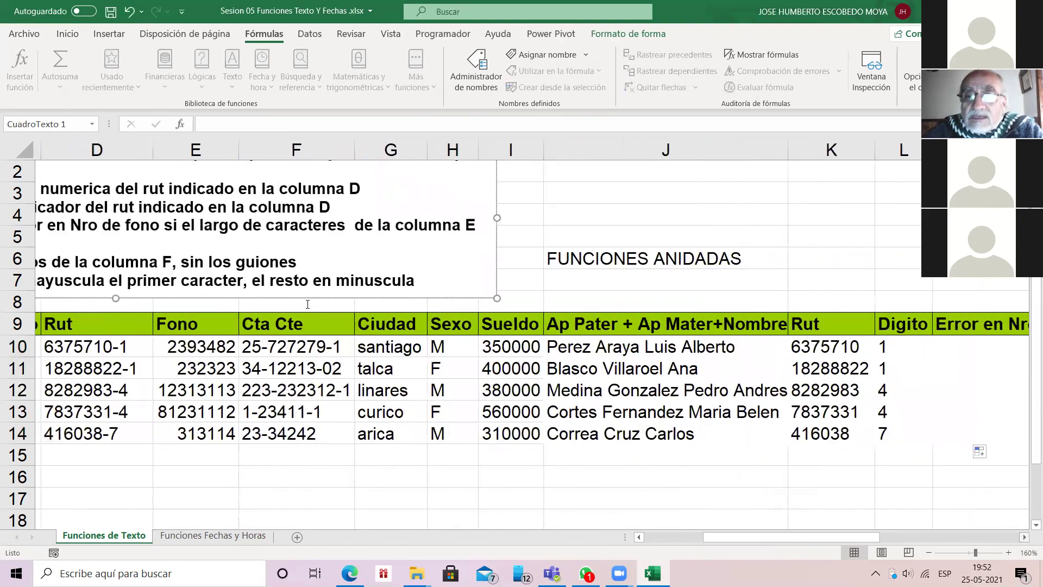
pyautogui.hscroll(5, 307, 304)
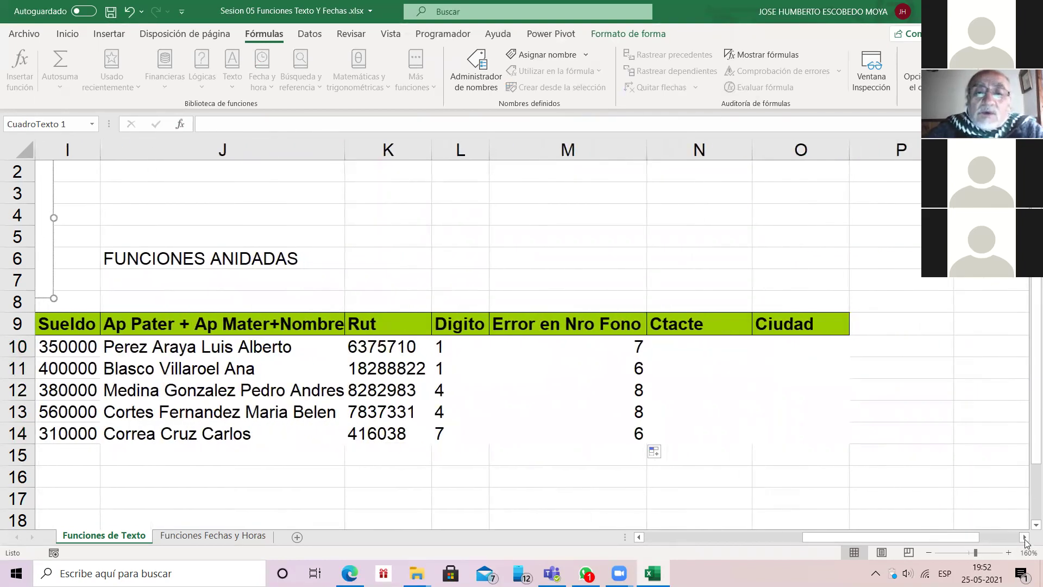
pyautogui.press('Escape')
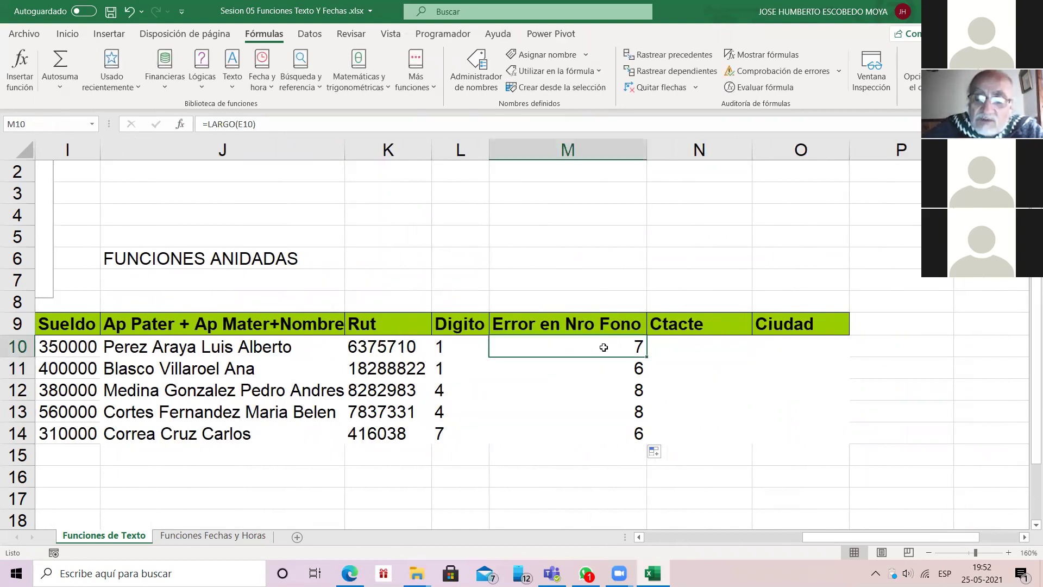
pyautogui.hotkey('shift', 'Down')
pyautogui.hotkey('shift', 'Down')
pyautogui.hotkey('shift', 'Down')
pyautogui.hotkey('shift', 'Down')
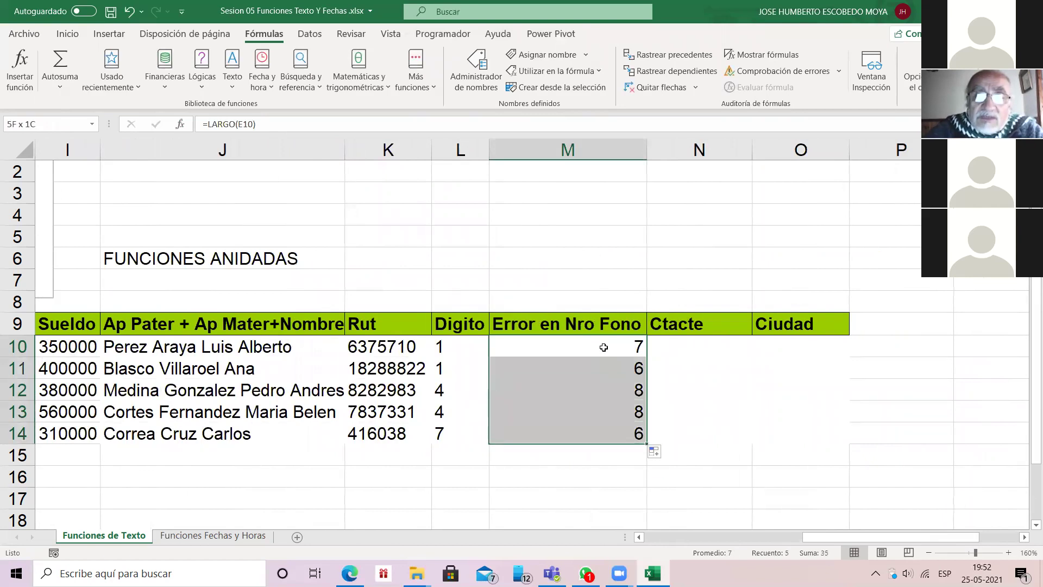
pyautogui.press('Delete')
pyautogui.press('Down')
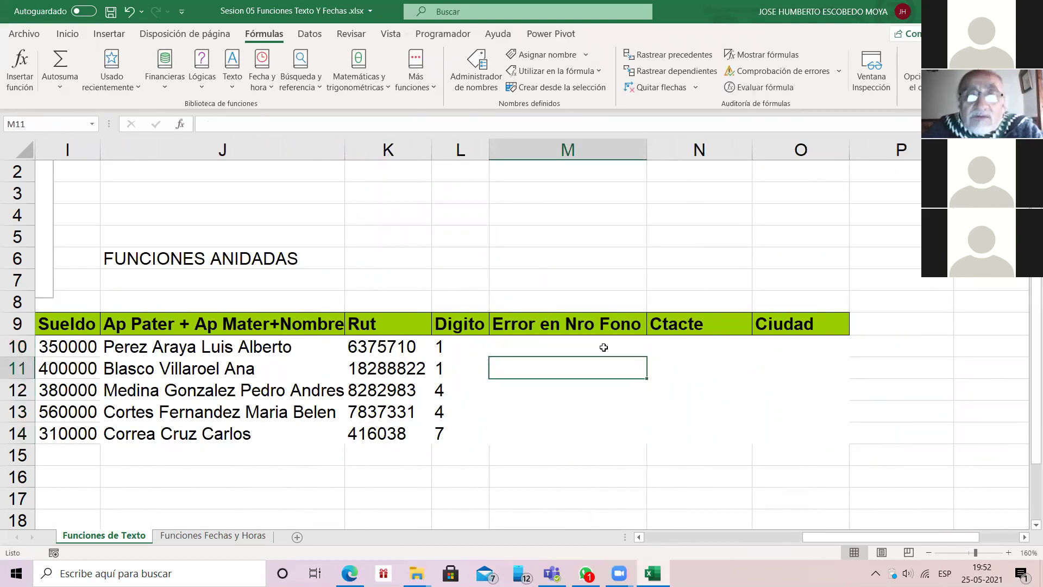
pyautogui.click(604, 347)
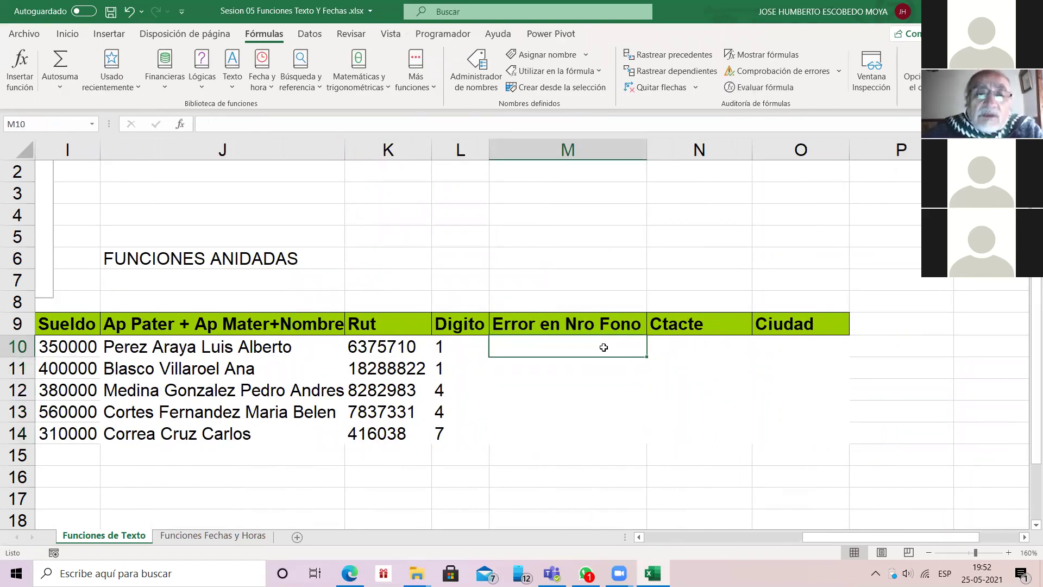
pyautogui.click(181, 125)
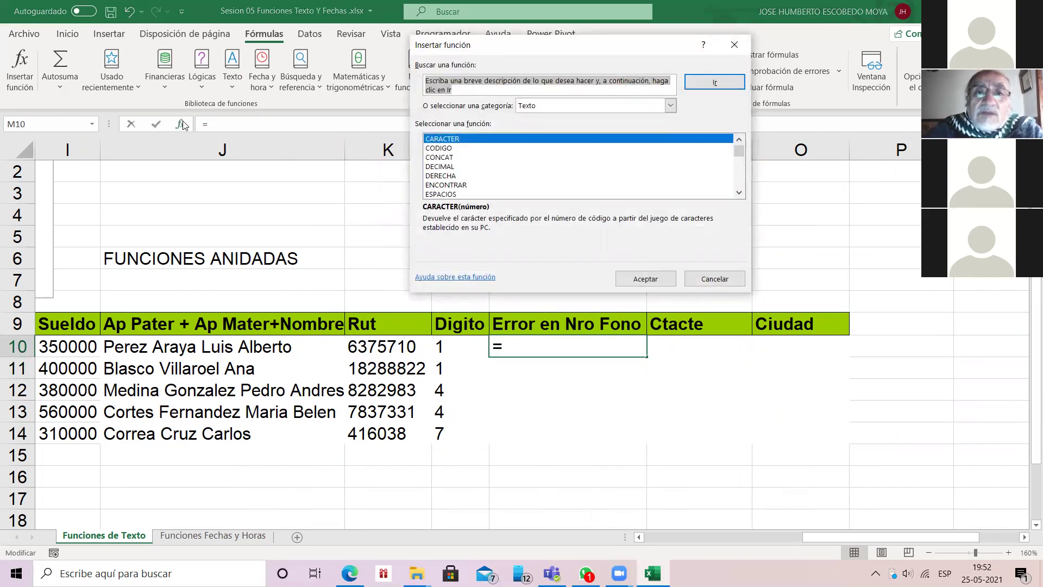
# Step: Choose the SI function from the recently used category for M10
pyautogui.hotkey('alt', 'Down')
pyautogui.press('Home')
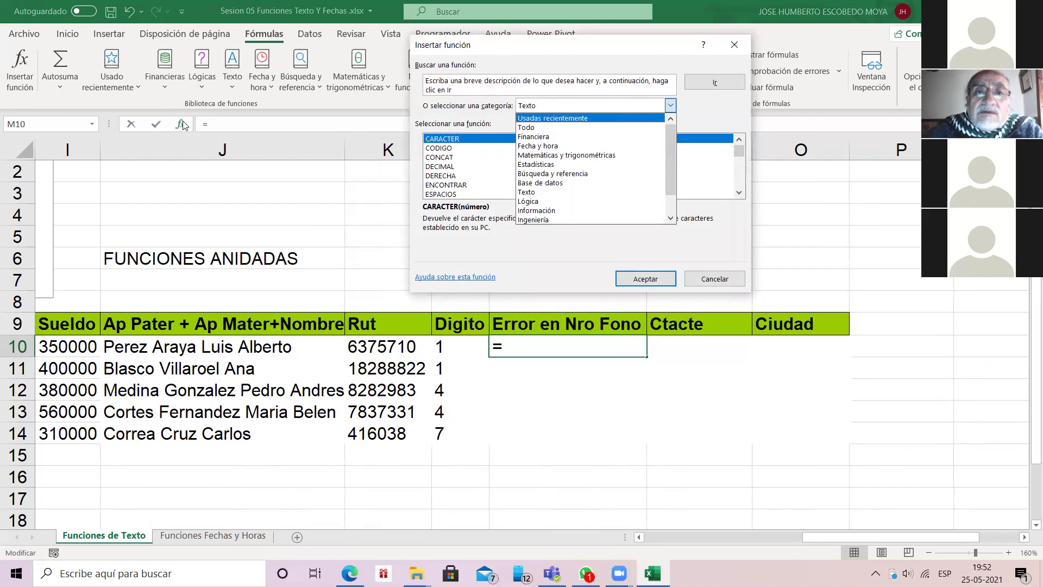
pyautogui.press('Return')
pyautogui.moveTo(739, 154); pyautogui.dragTo(764, 165)
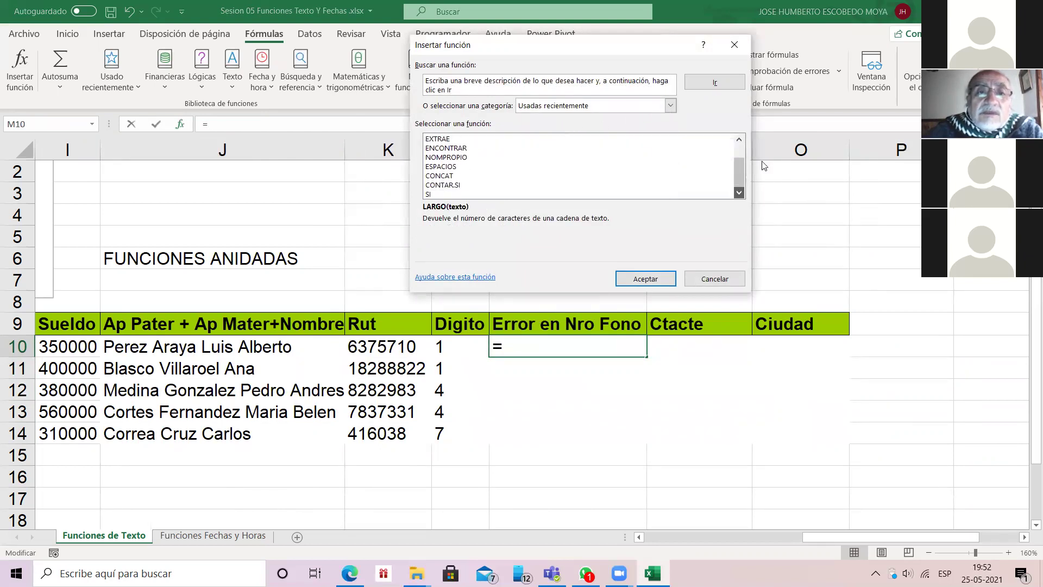
pyautogui.click(741, 195)
pyautogui.press('Return')
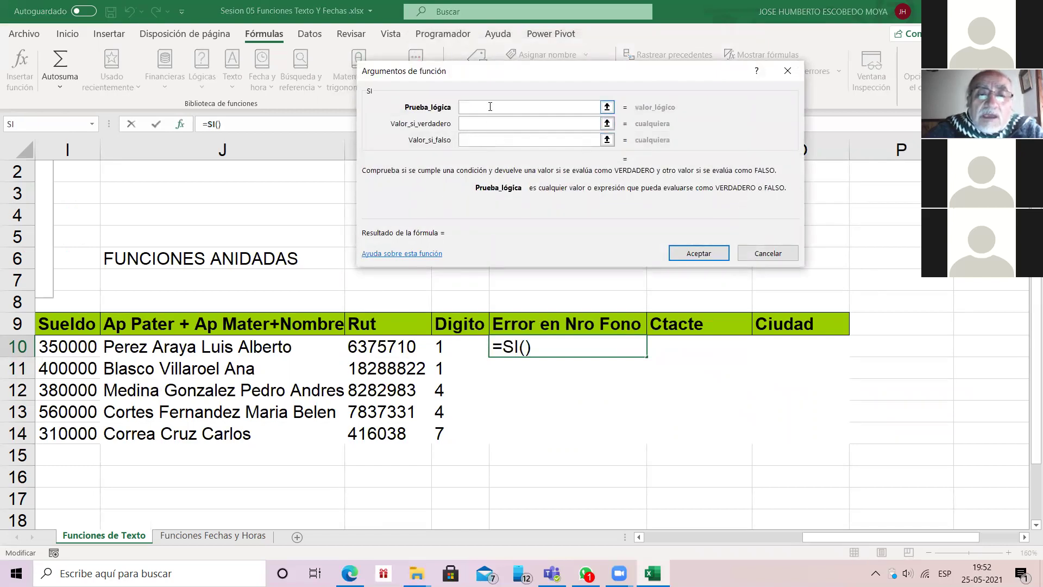
# Step: Enter LARGO(E10)<>8 as SI's logical test
pyautogui.write('LARGO(')
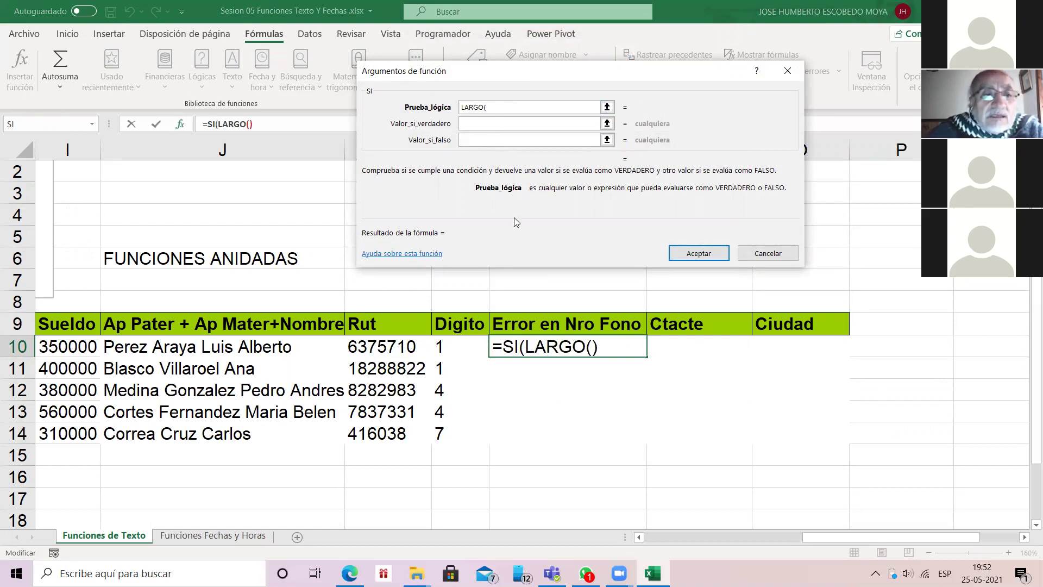
pyautogui.moveTo(890, 537); pyautogui.dragTo(848, 539)
pyautogui.click(90, 345)
pyautogui.write(')')
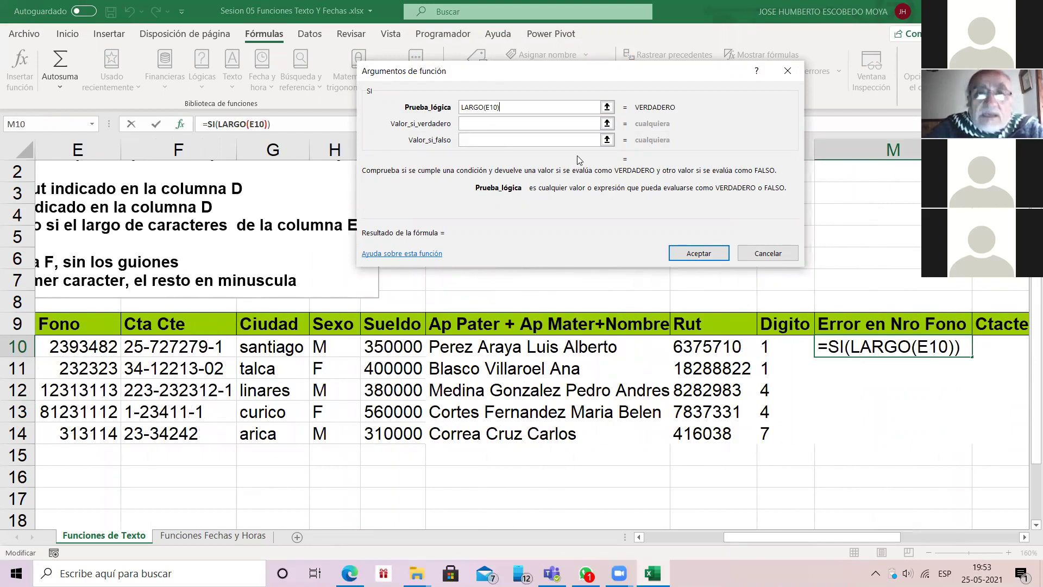
pyautogui.write('<')
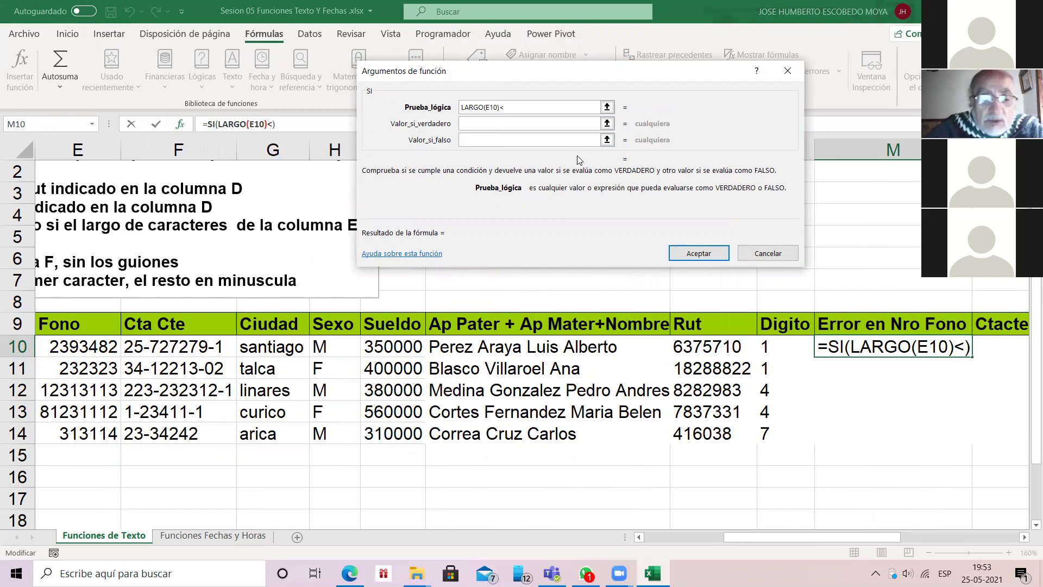
pyautogui.write('8')
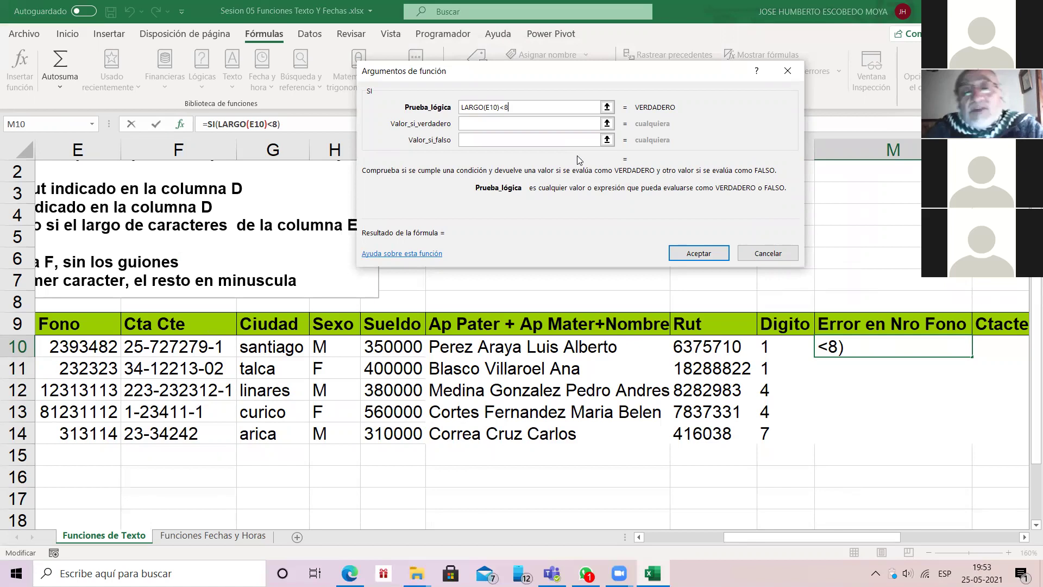
pyautogui.press('BackSpace')
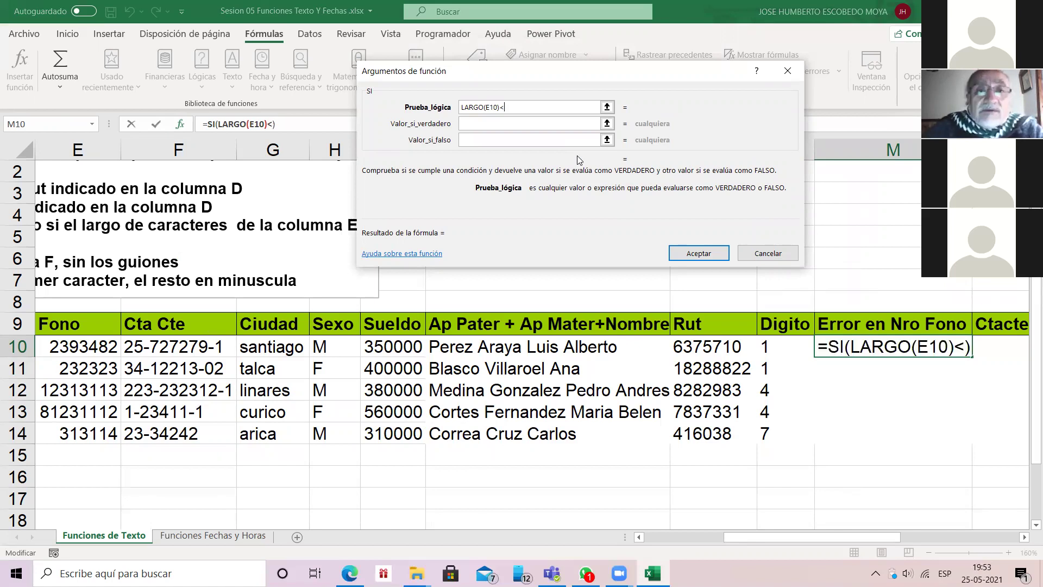
pyautogui.write('>8')
# Step: Set SI's results to "Error en el numero" and " ", then fill M10 down to M14
pyautogui.press('Tab')
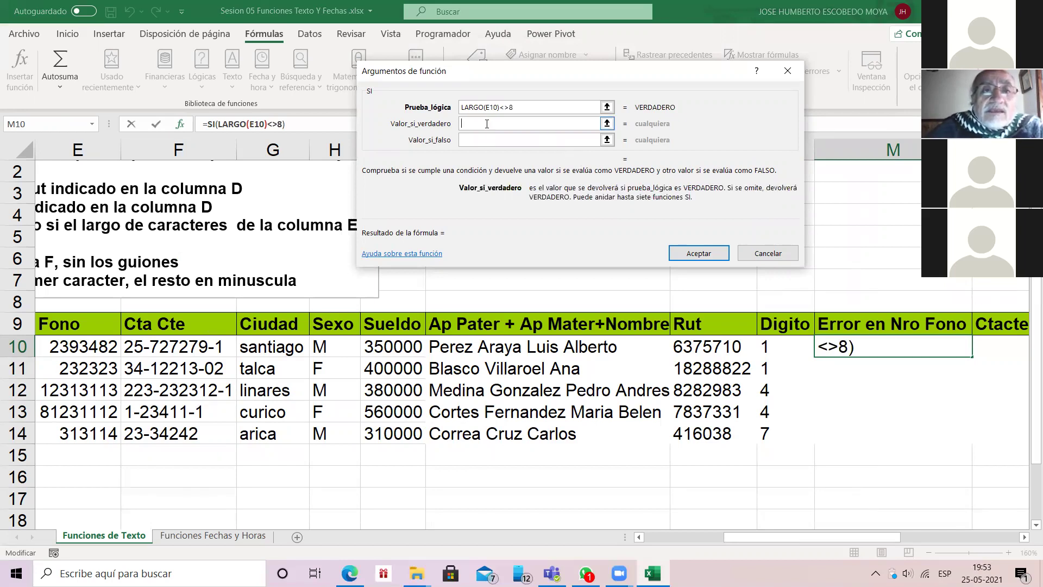
pyautogui.write('eRRR')
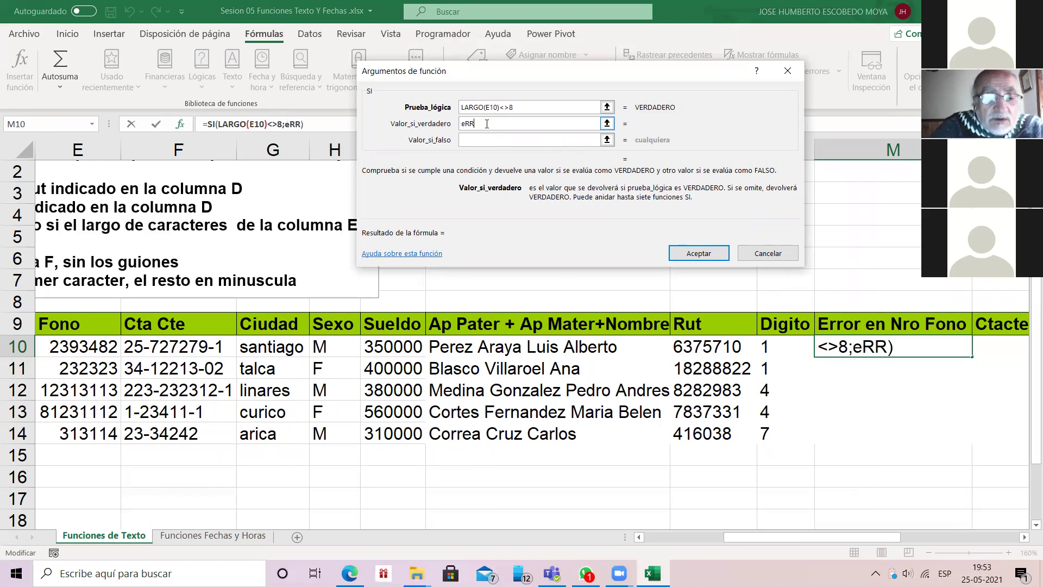
pyautogui.press('BackSpace')
pyautogui.press('BackSpace')
pyautogui.press('BackSpace')
pyautogui.press('BackSpace')
pyautogui.write('Error')
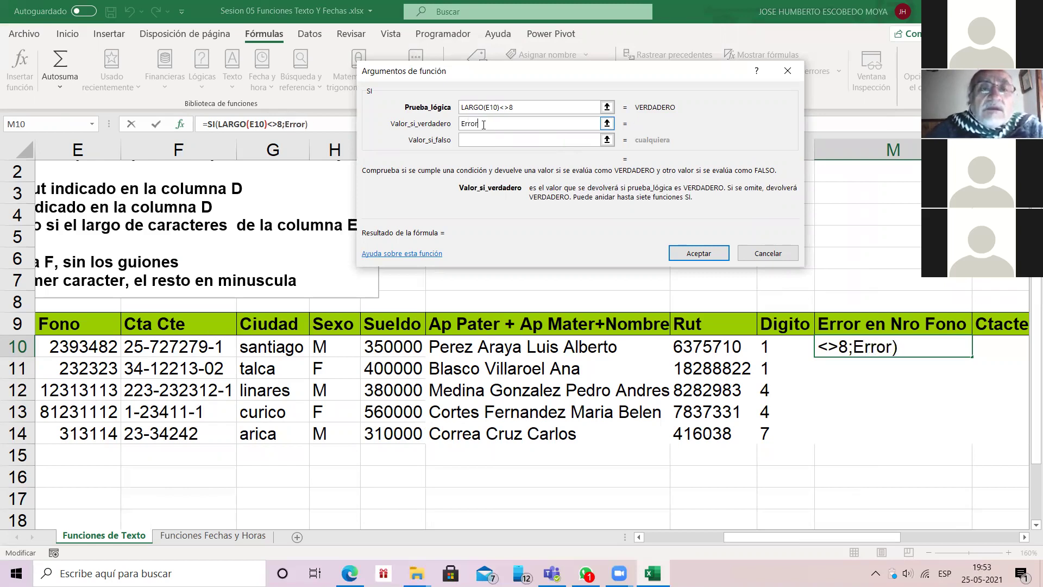
pyautogui.write(' en el')
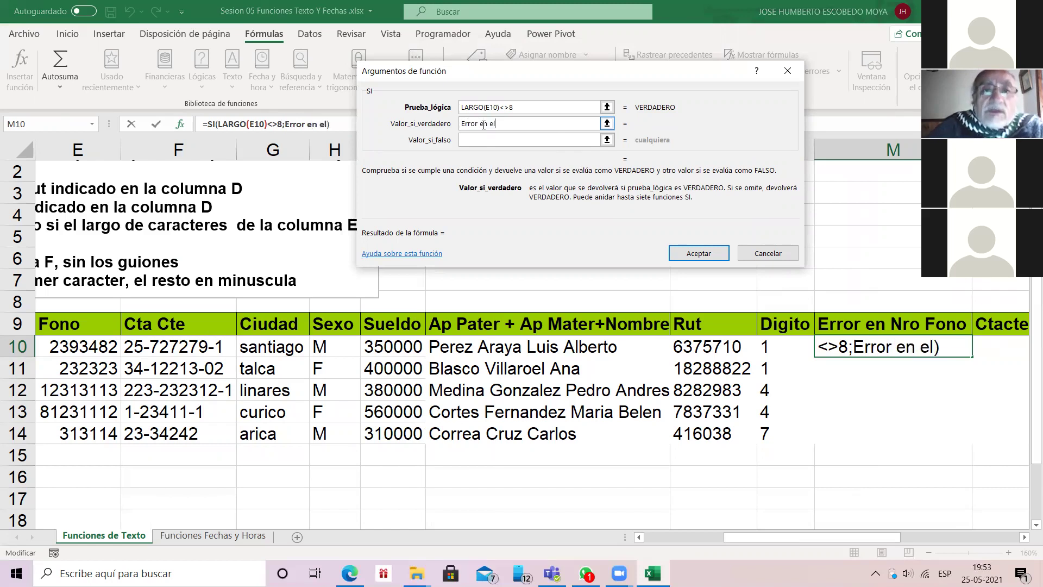
pyautogui.write(' numero')
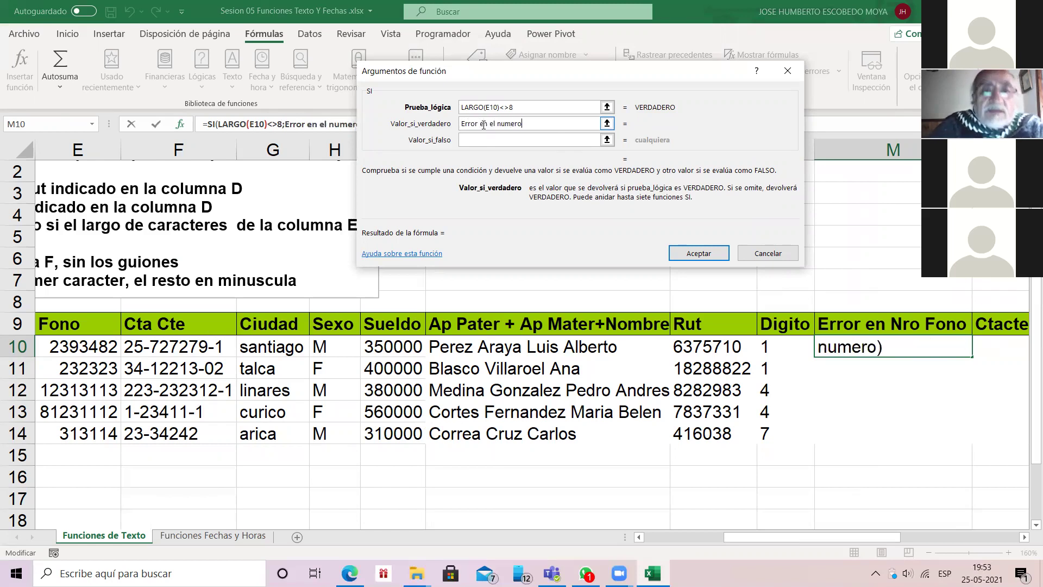
pyautogui.press('Tab')
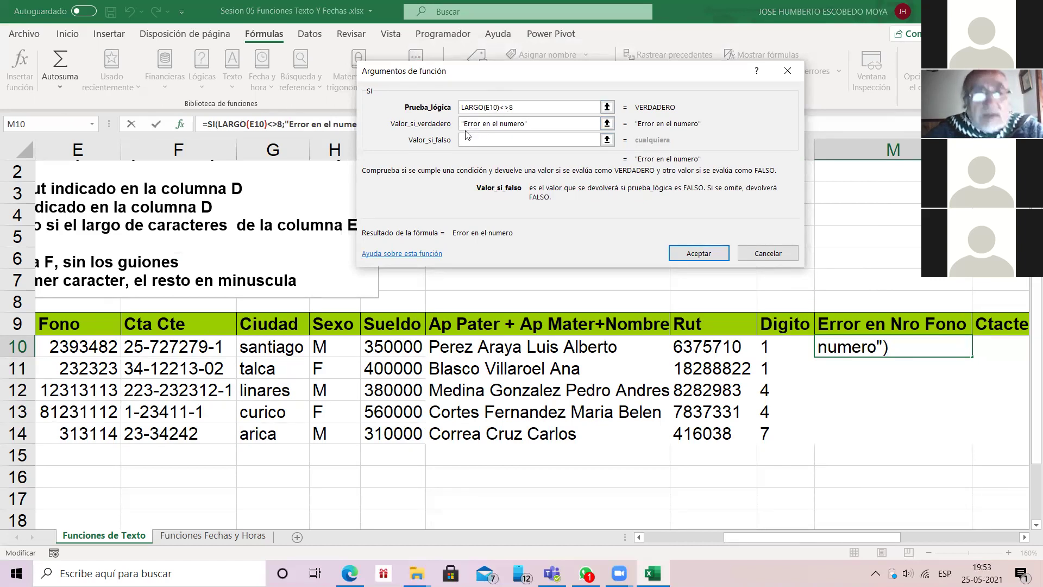
pyautogui.write('" "')
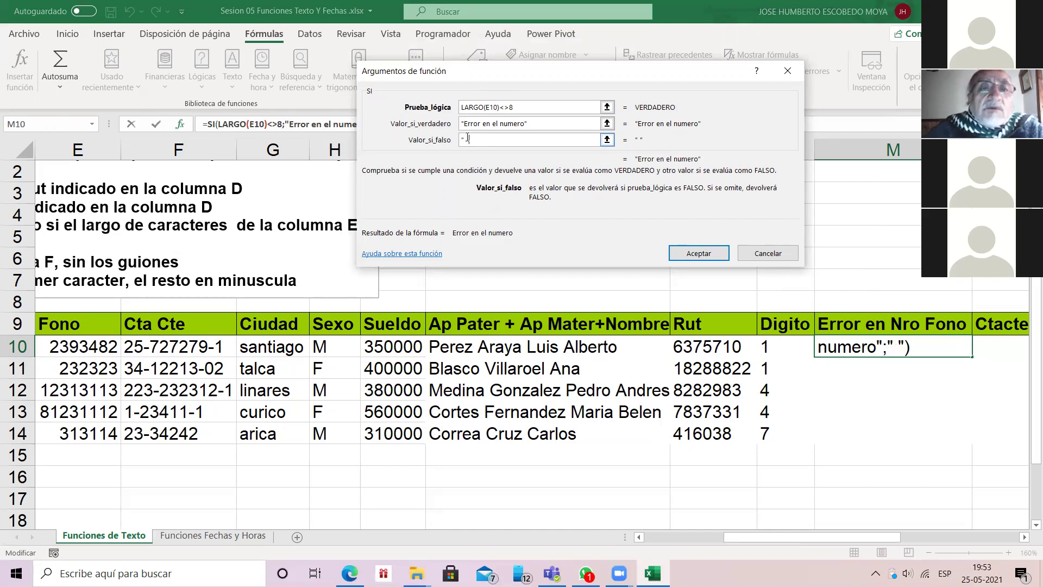
pyautogui.doubleClick(470, 139)
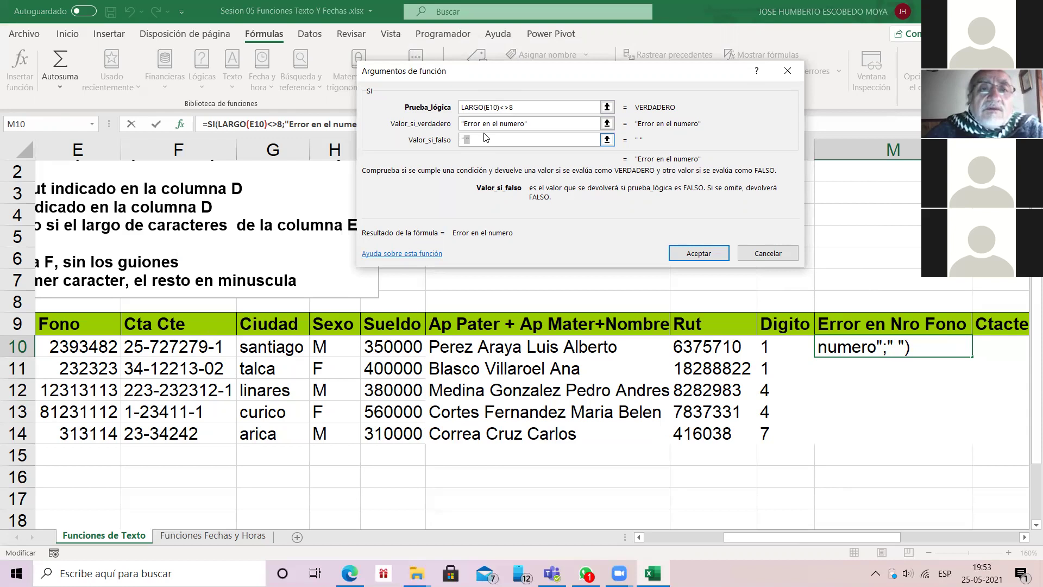
pyautogui.click(485, 137)
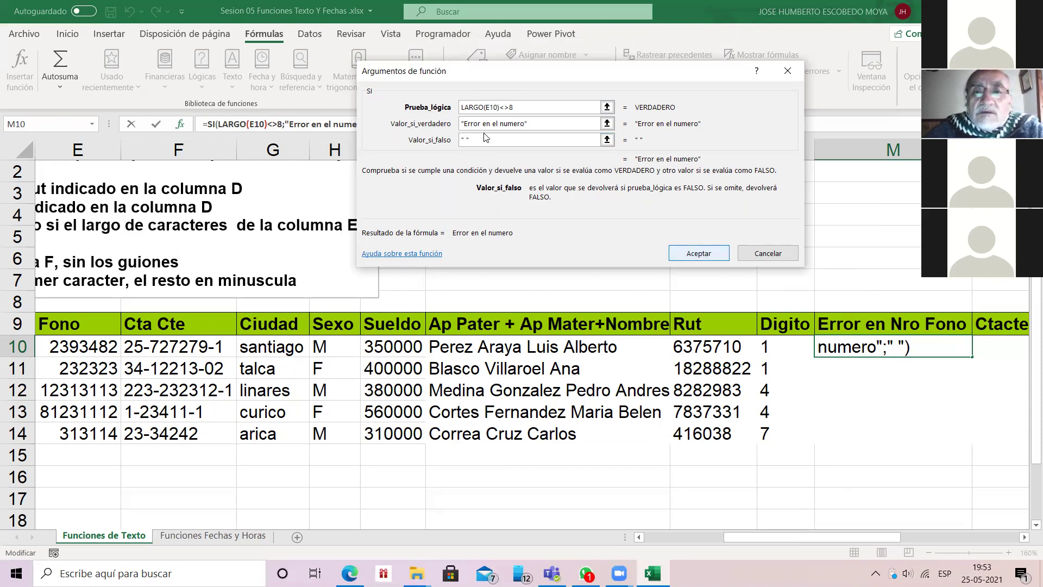
pyautogui.press('Return')
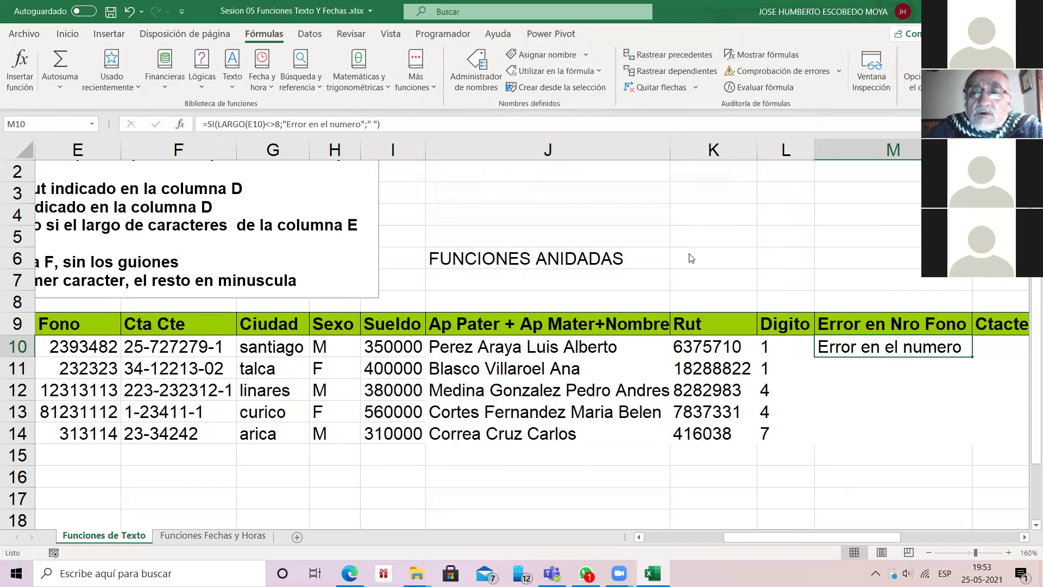
pyautogui.doubleClick(972, 356)
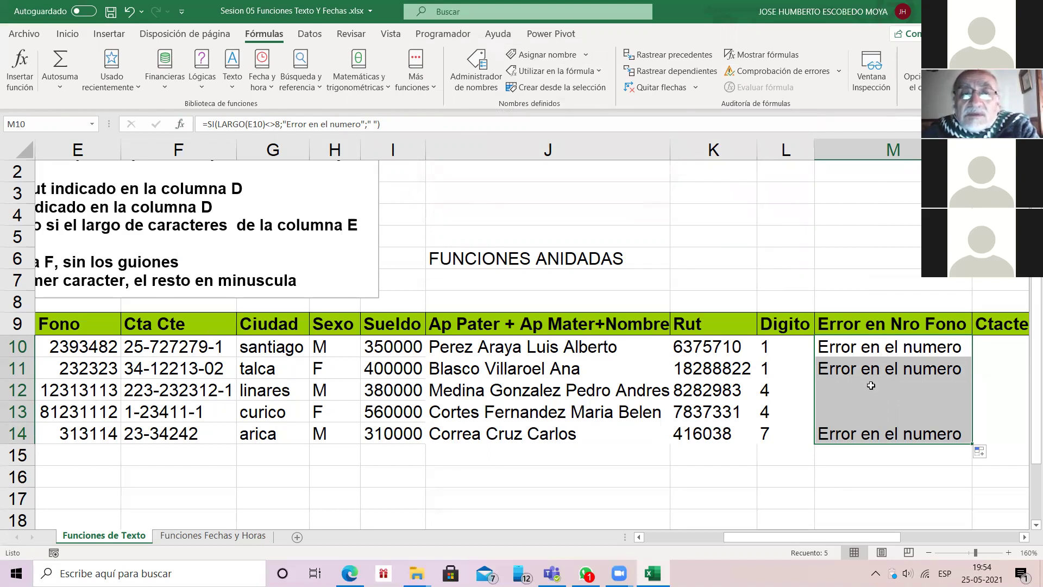
pyautogui.click(863, 345)
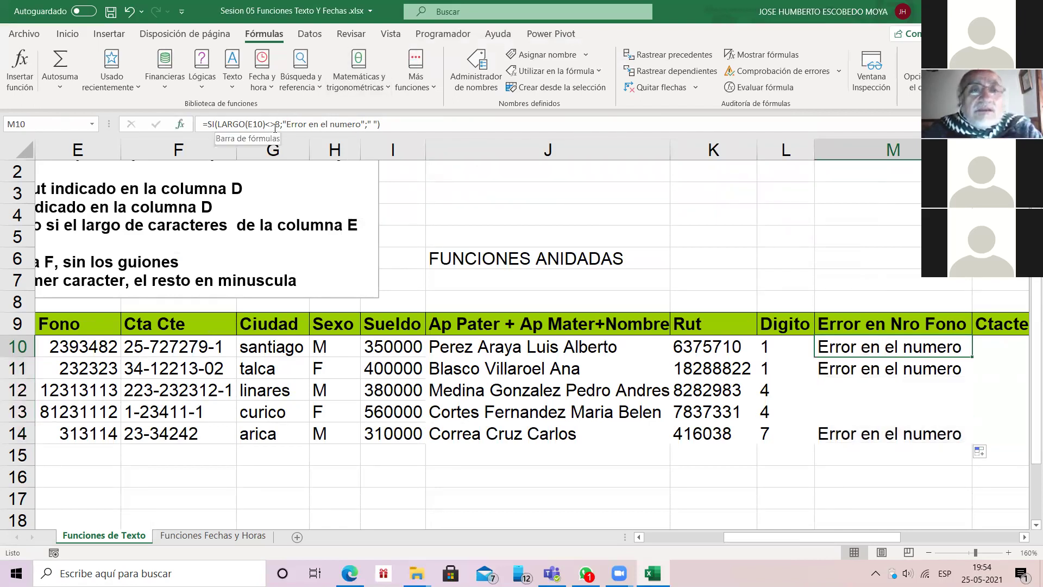
pyautogui.click(180, 124)
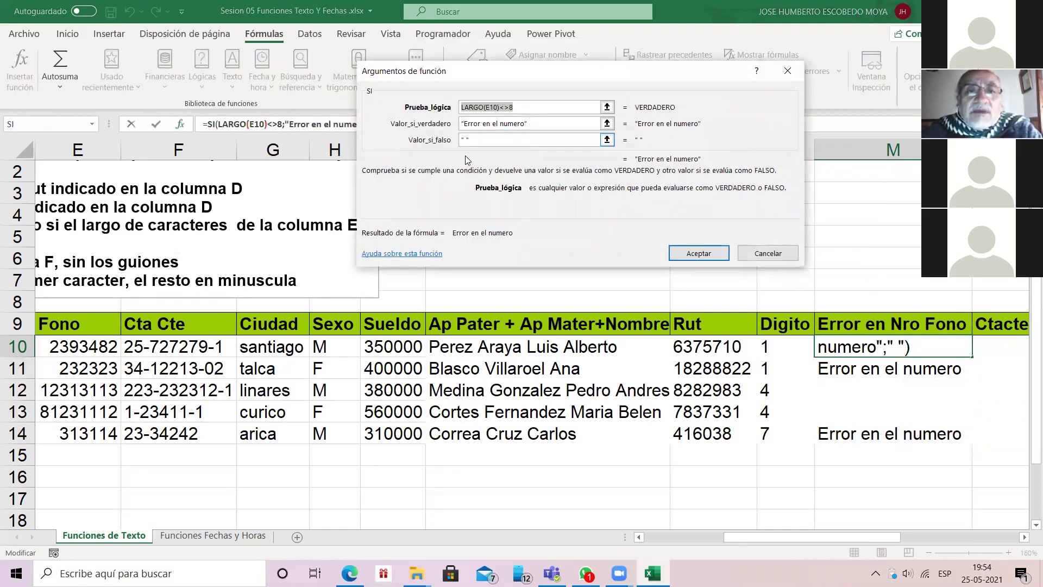
pyautogui.click(464, 139)
pyautogui.write('Datos OK')
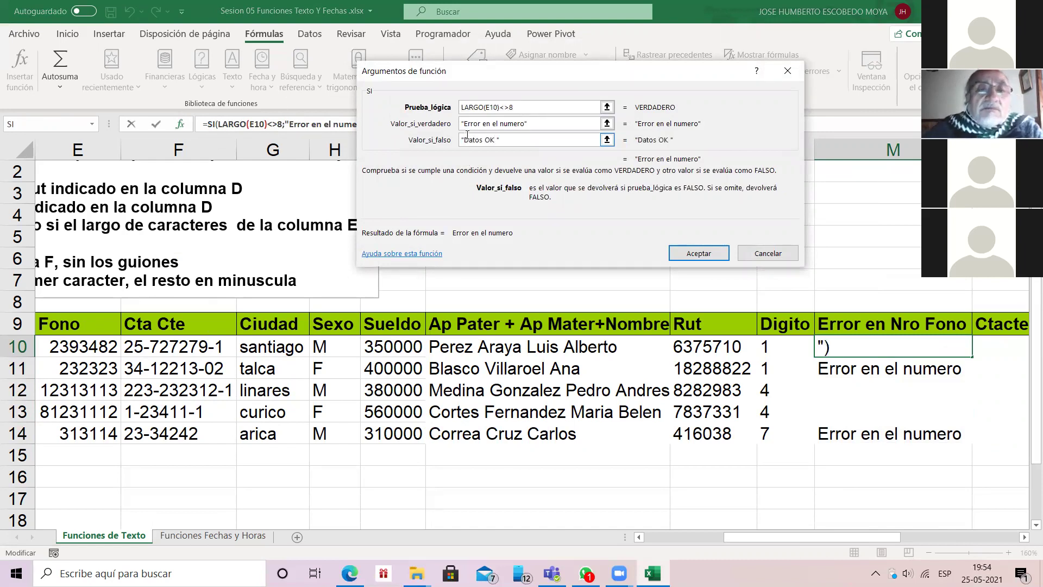
pyautogui.click(699, 253)
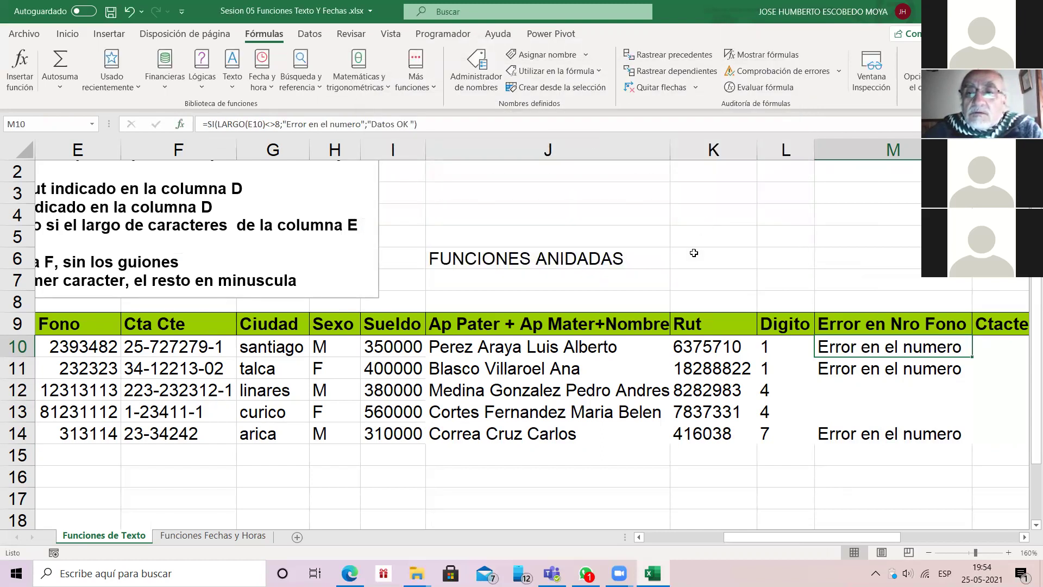
pyautogui.hotkey('shift', 'Down')
pyautogui.hotkey('shift', 'Down')
pyautogui.hotkey('shift', 'Down')
pyautogui.hotkey('shift', 'Down')
pyautogui.hotkey('ctrl', 'j')
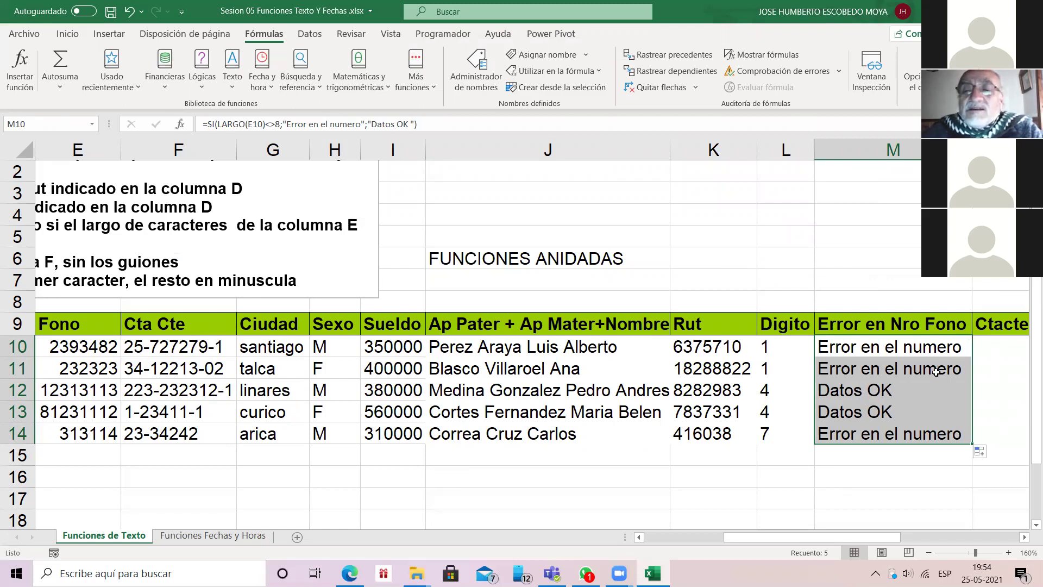
pyautogui.click(885, 350)
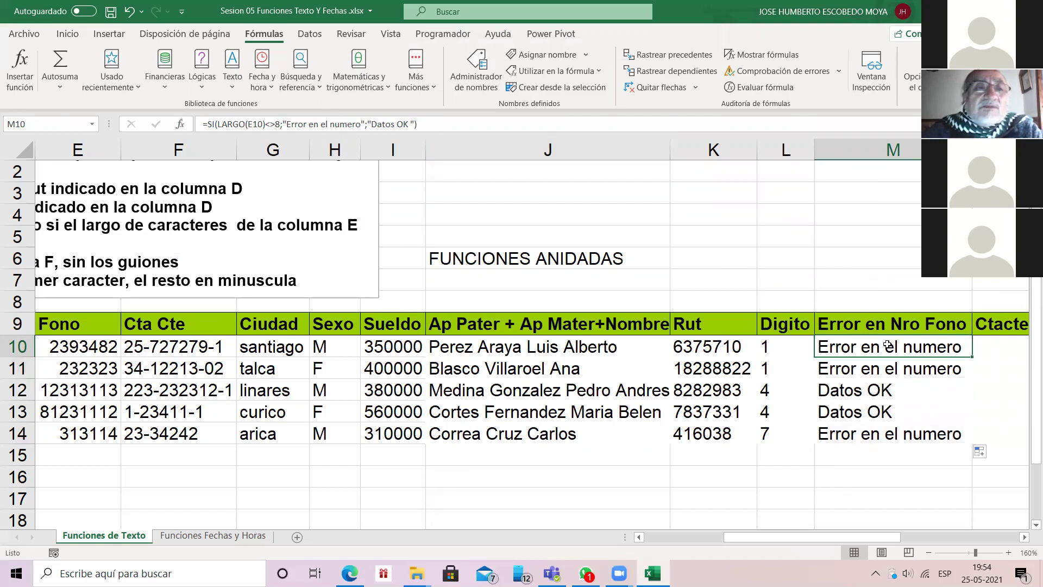
pyautogui.hotkey('shift', 'F3')
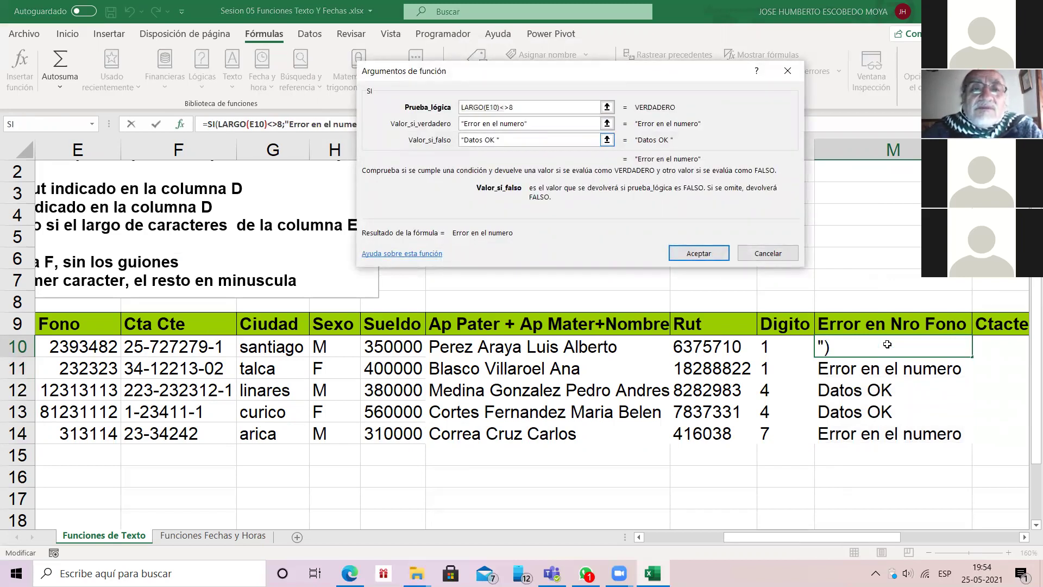
pyautogui.press('BackSpace')
pyautogui.press('BackSpace')
pyautogui.press('BackSpace')
pyautogui.press('BackSpace')
pyautogui.press('BackSpace')
pyautogui.press('BackSpace')
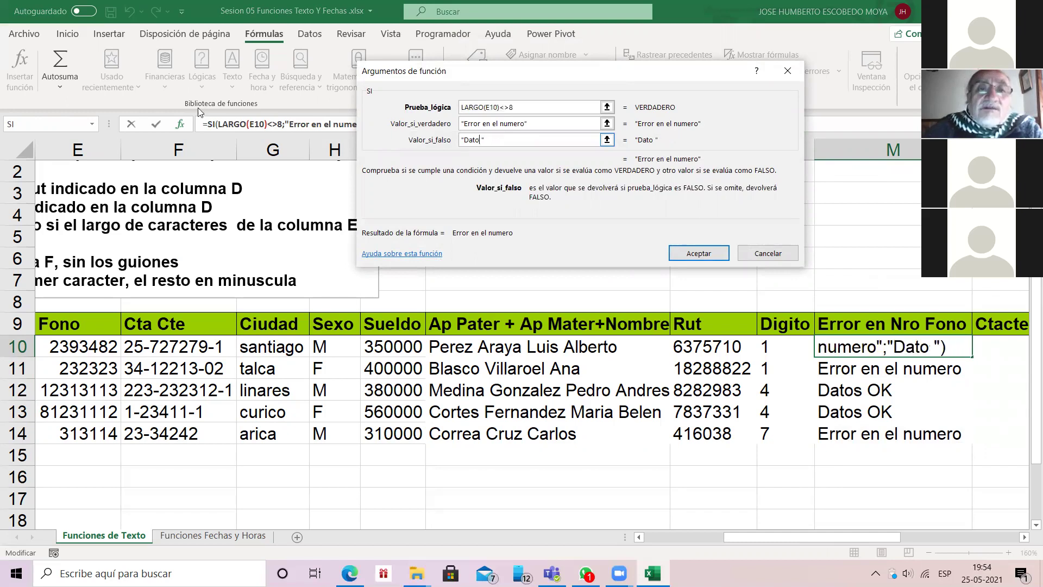
pyautogui.press('BackSpace')
pyautogui.press('BackSpace')
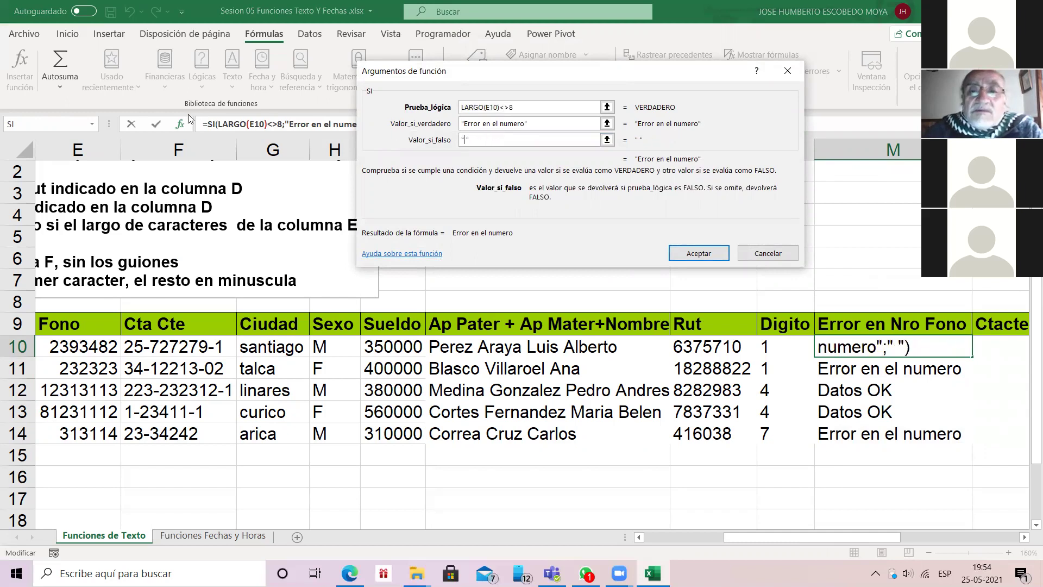
pyautogui.press('Return')
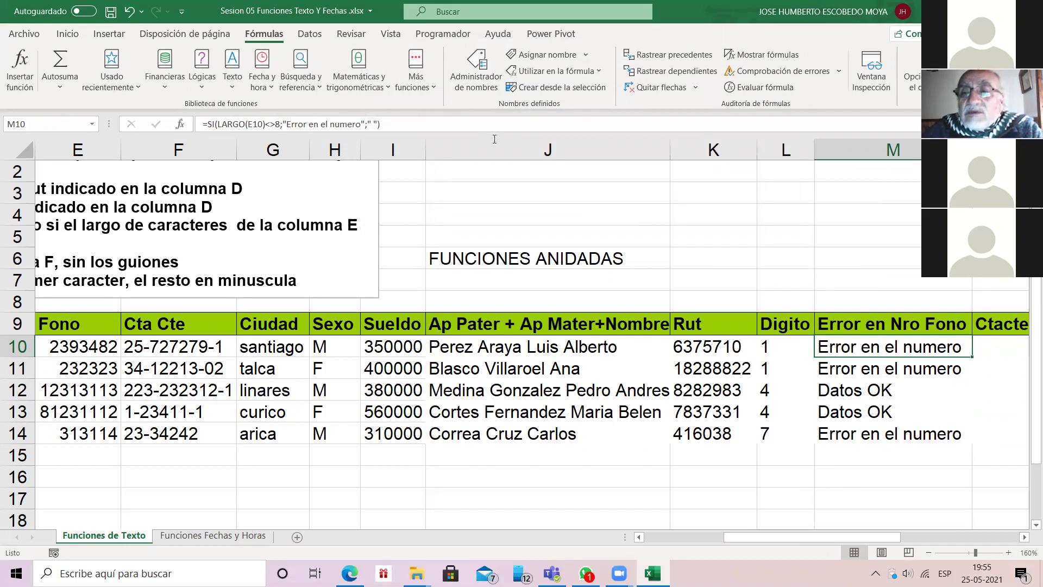
pyautogui.hotkey('ctrl', 'shift', 'Down')
pyautogui.hotkey('ctrl', 'd')
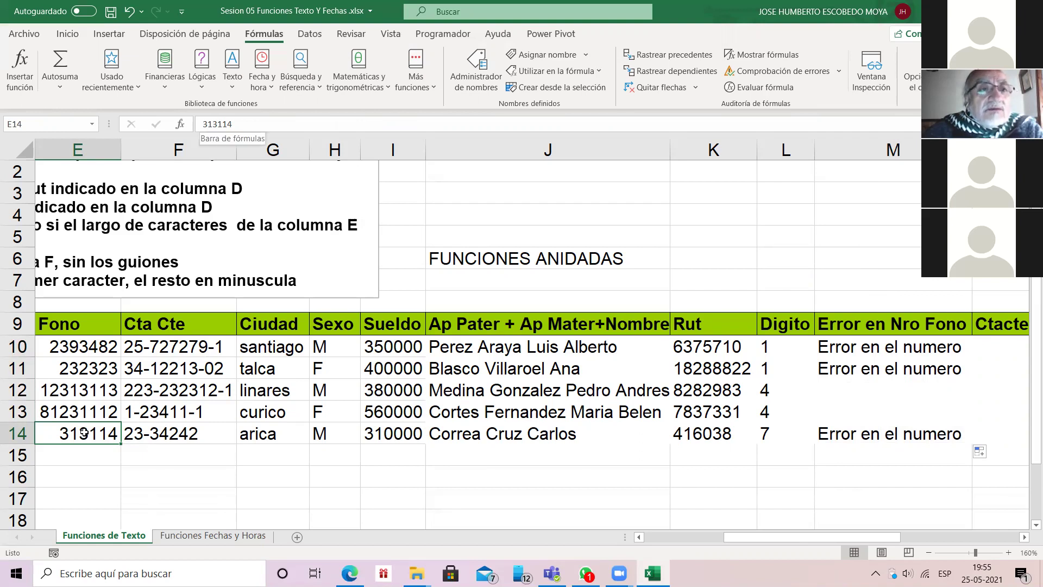
pyautogui.click(202, 123)
pyautogui.write('15')
pyautogui.press('Return')
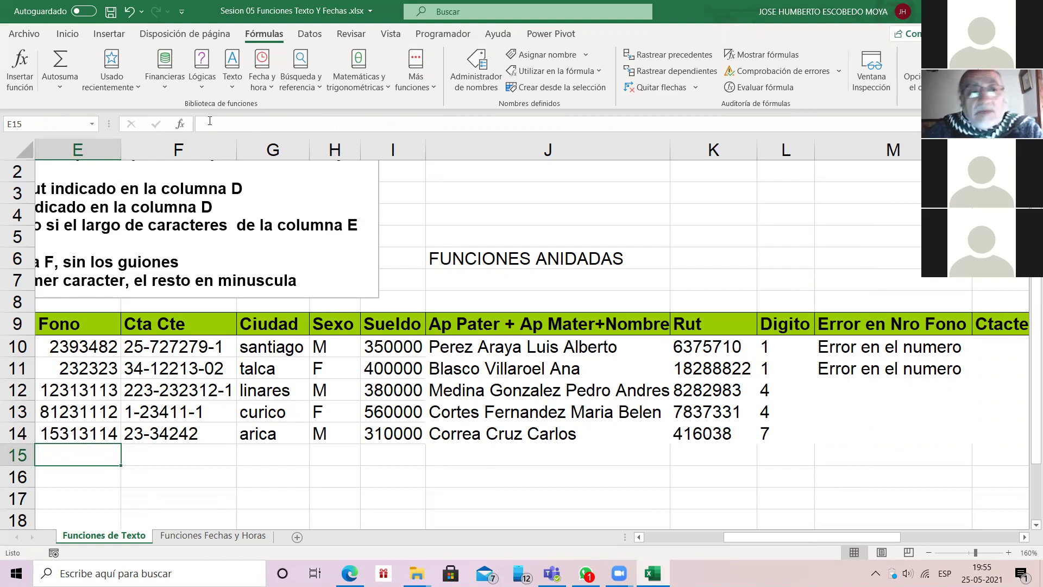
pyautogui.press('Up')
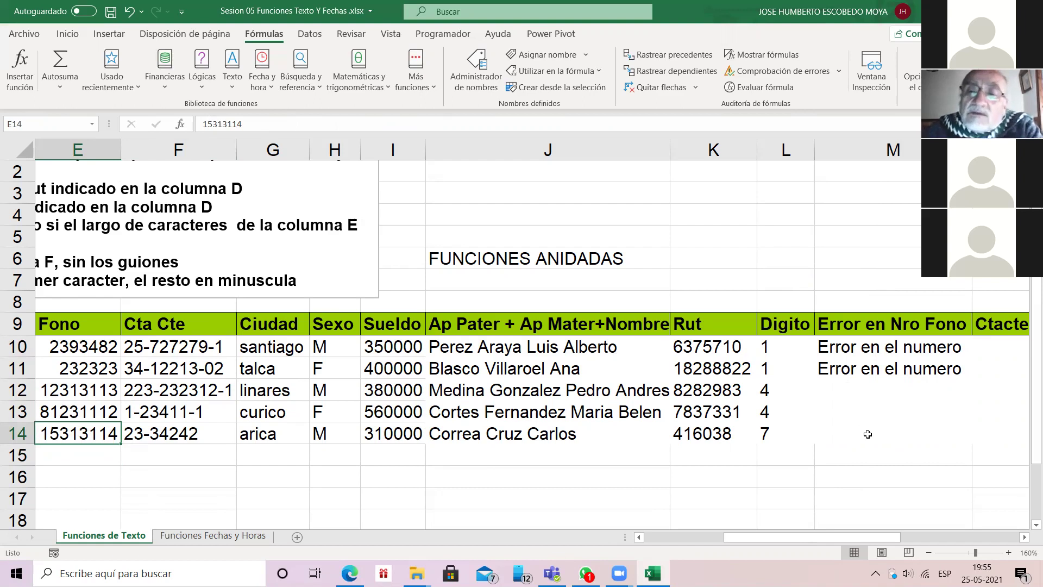
pyautogui.click(869, 347)
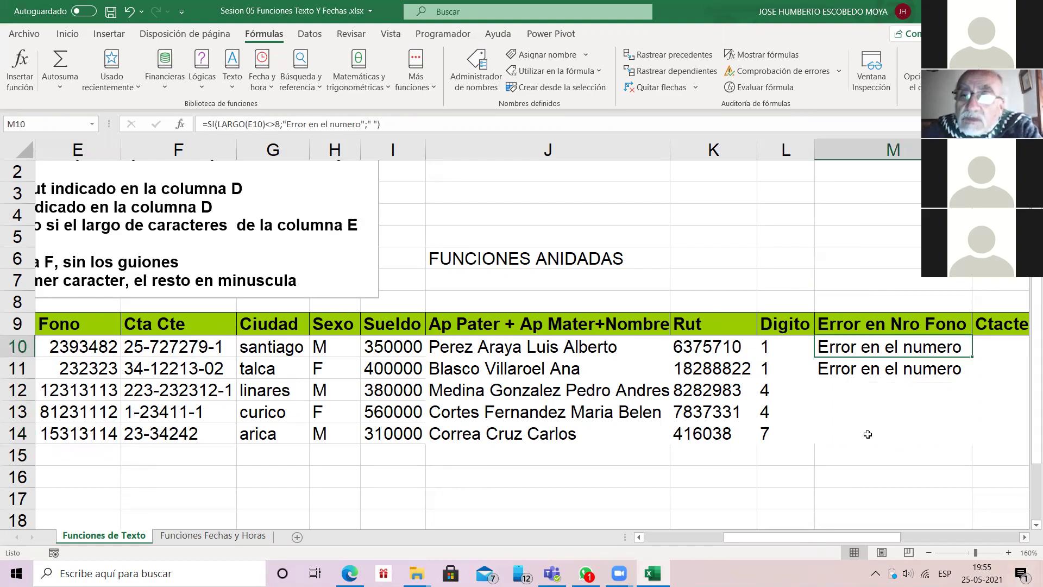
pyautogui.hscroll(5, 867, 434)
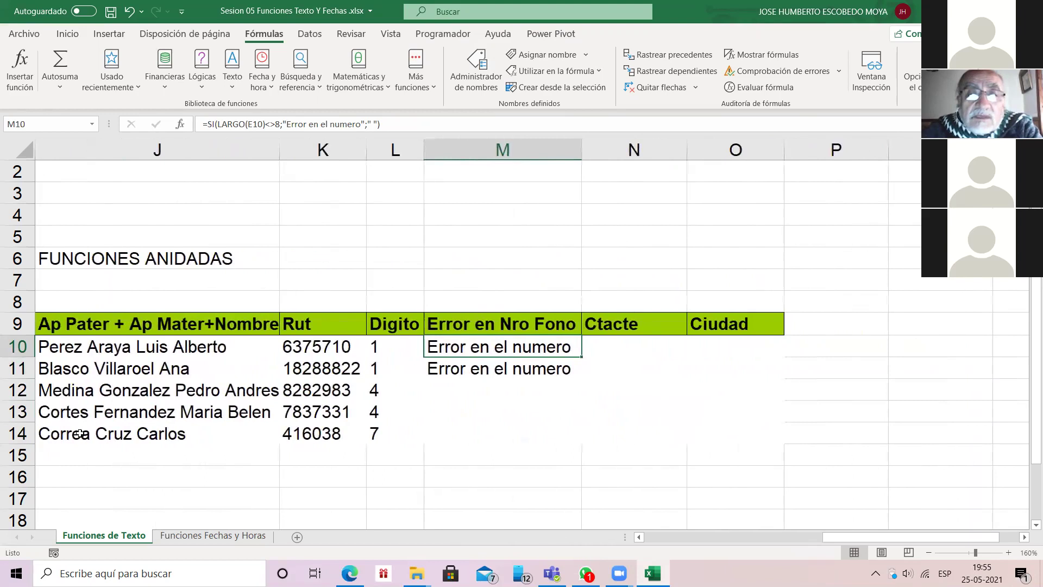
pyautogui.press('F2')
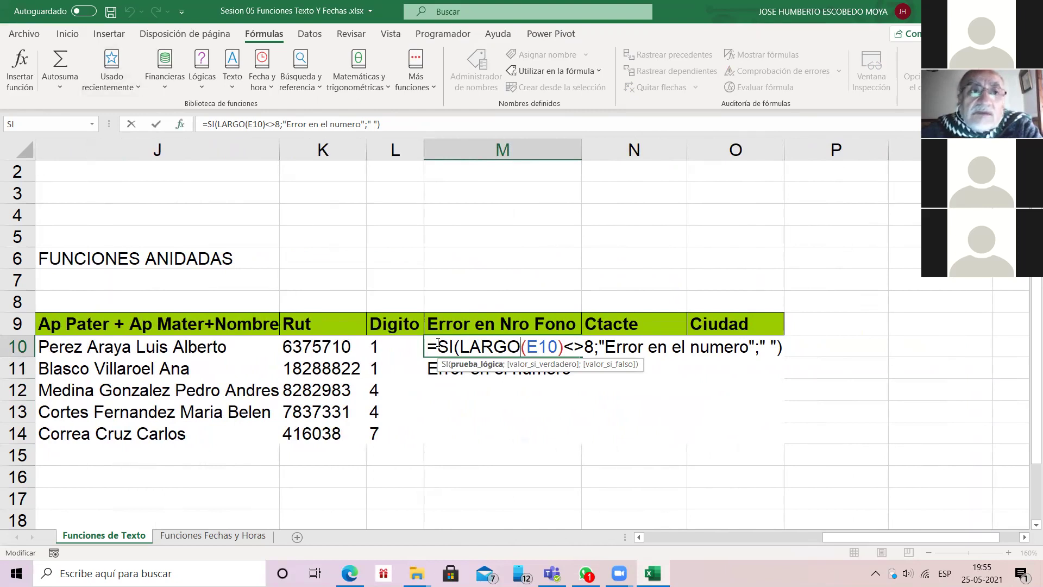
pyautogui.click(179, 124)
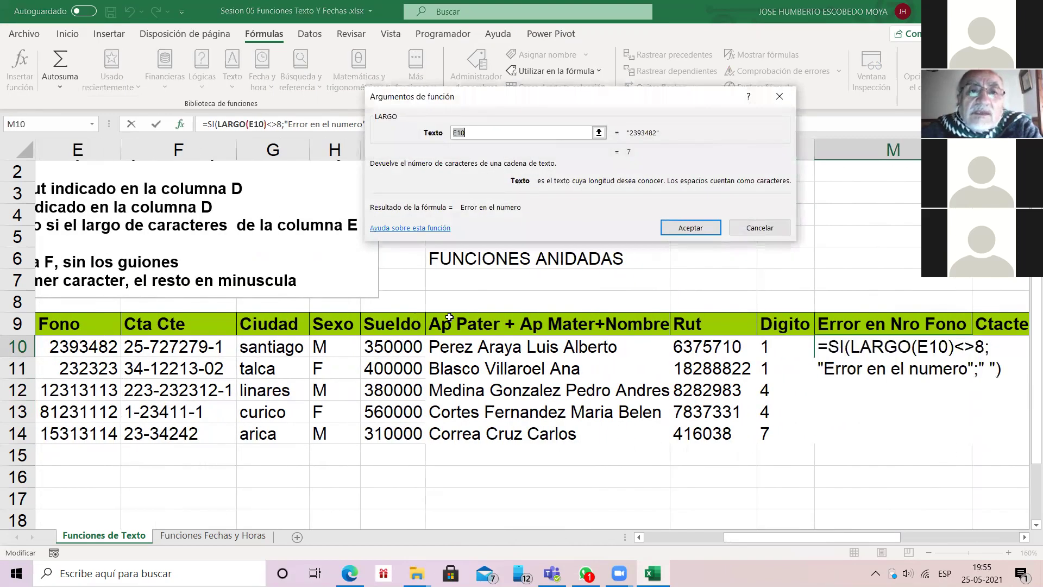
pyautogui.click(683, 223)
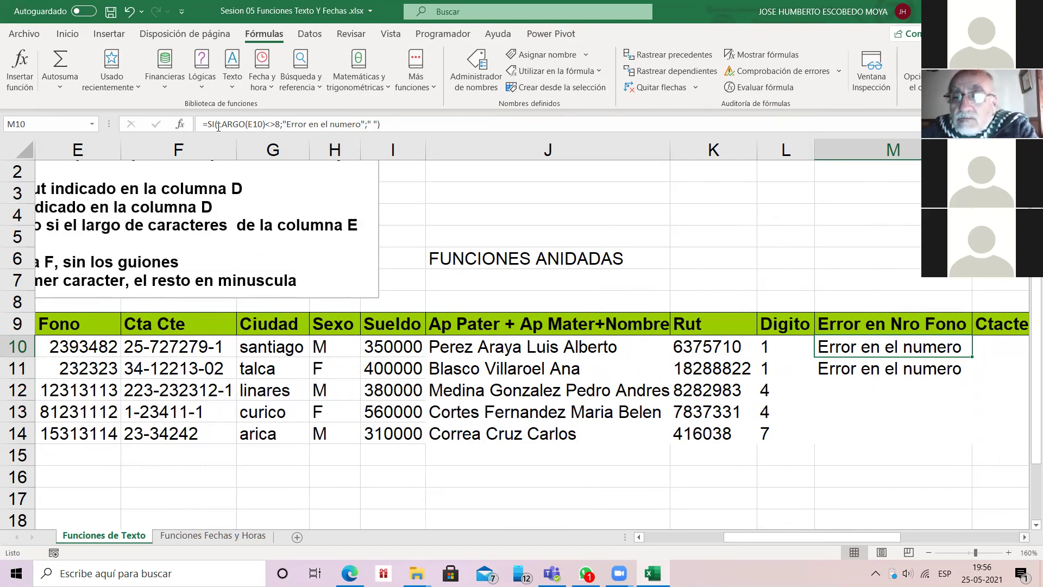
pyautogui.hscroll(4, 911, 455)
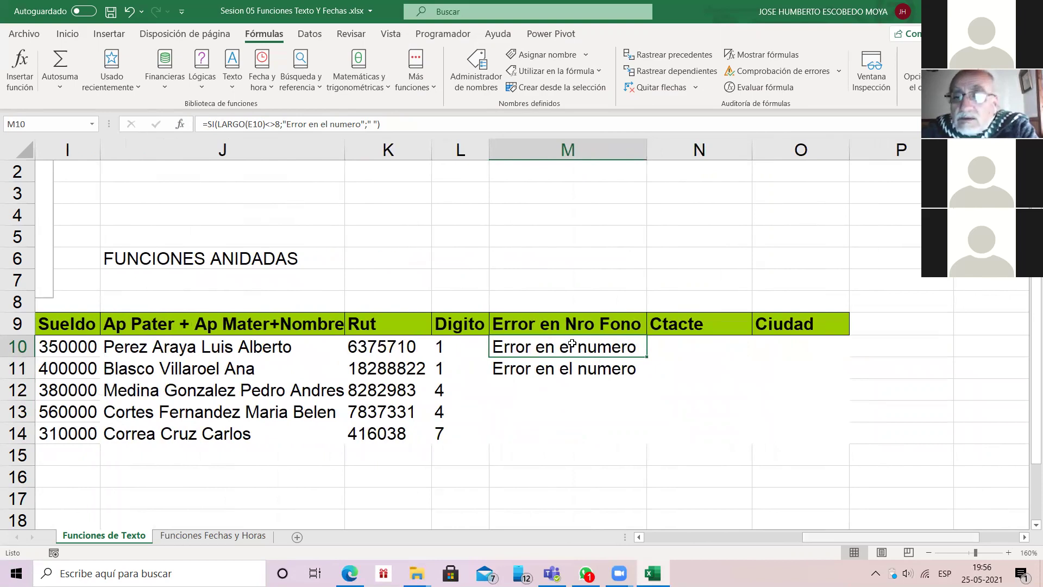
pyautogui.hscroll(2, 571, 344)
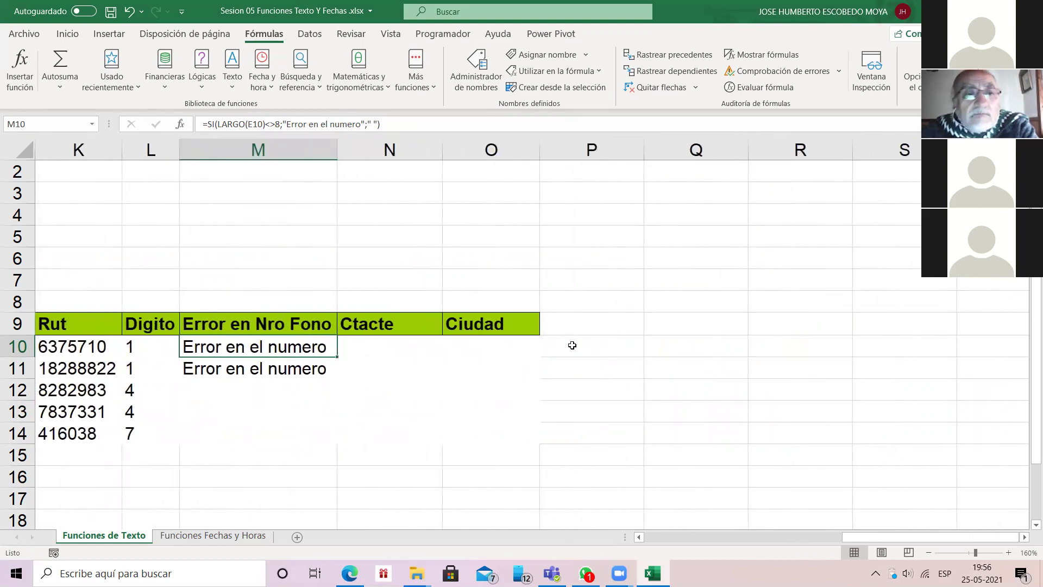
pyautogui.press('F2')
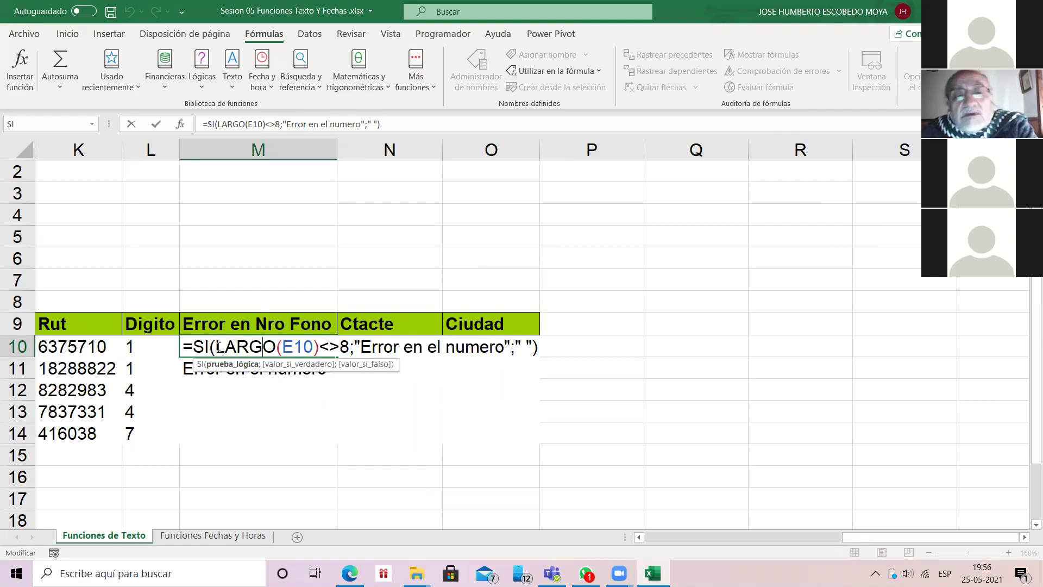
pyautogui.click(257, 353)
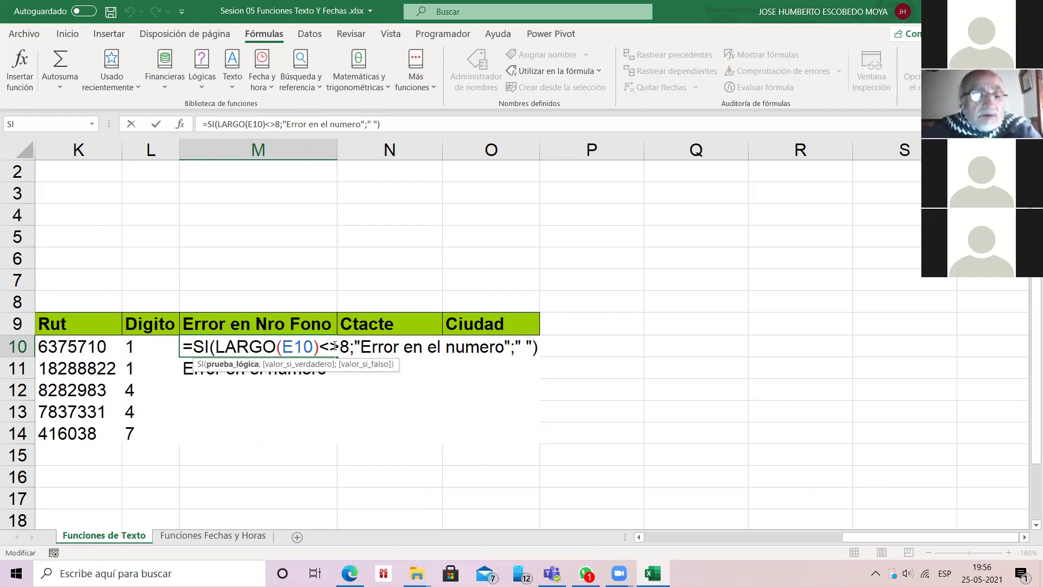
pyautogui.hotkey('ctrl', 'Return')
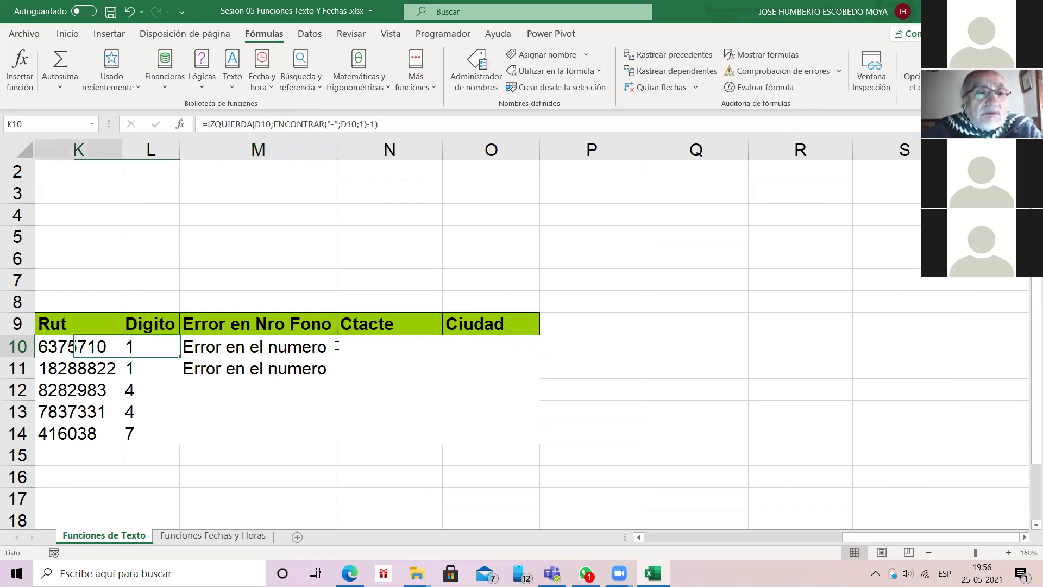
pyautogui.press('Left')
pyautogui.press('Left')
pyautogui.press('Left')
pyautogui.press('Left')
pyautogui.press('Left')
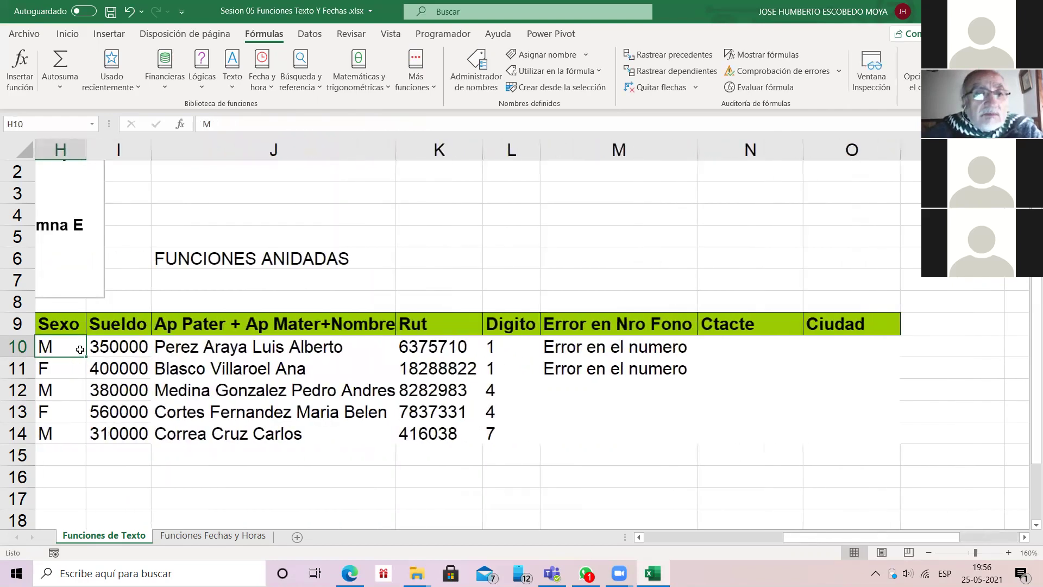
pyautogui.press('Left')
pyautogui.press('Left')
pyautogui.press('Left')
pyautogui.press('Left')
pyautogui.press('Left')
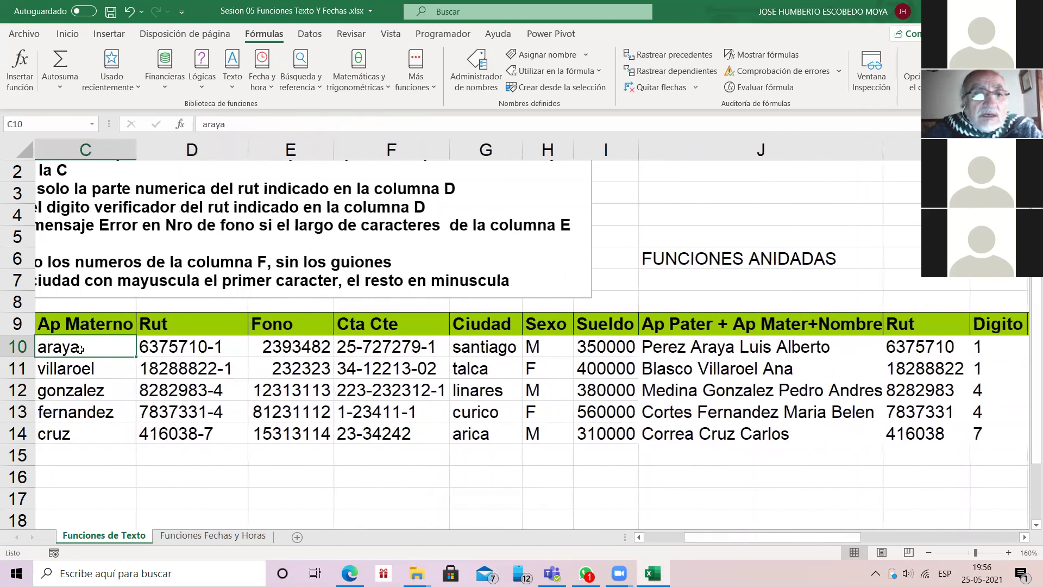
pyautogui.press('Right')
pyautogui.press('Right')
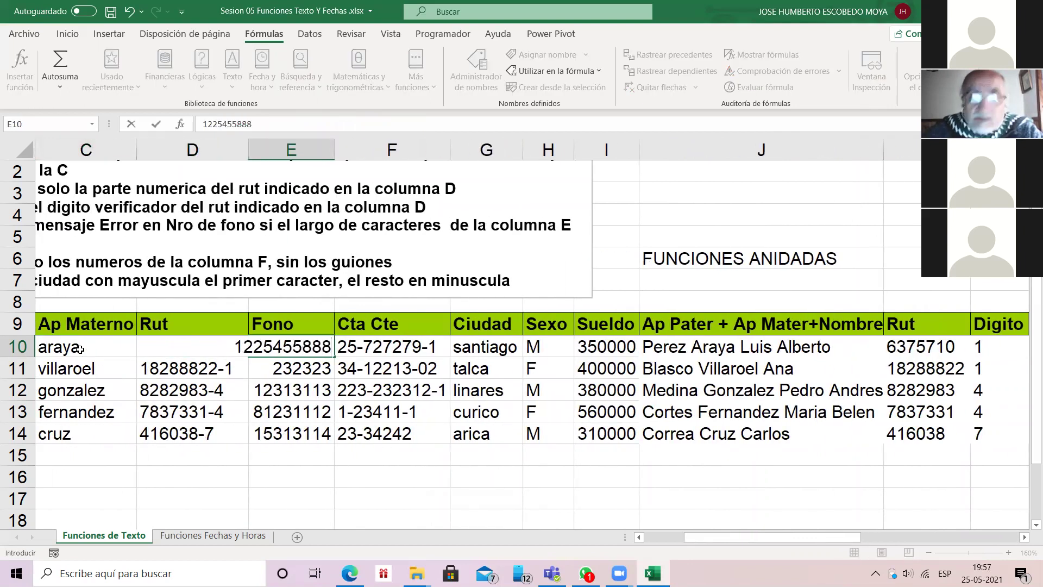
pyautogui.press('Return')
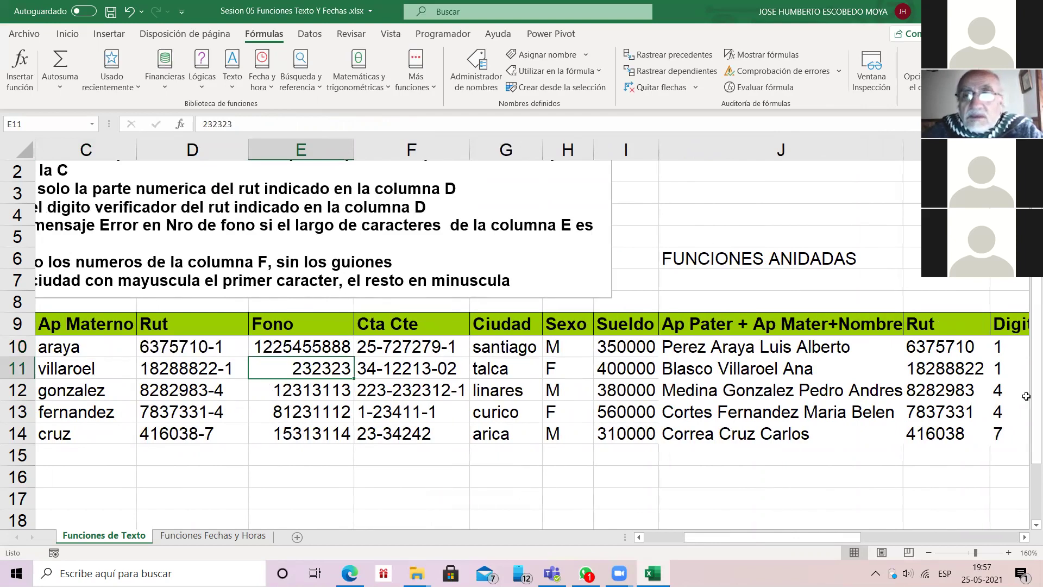
# Step: Re-enter M10's SI length-check formula and select M10 through M14
pyautogui.click(979, 342)
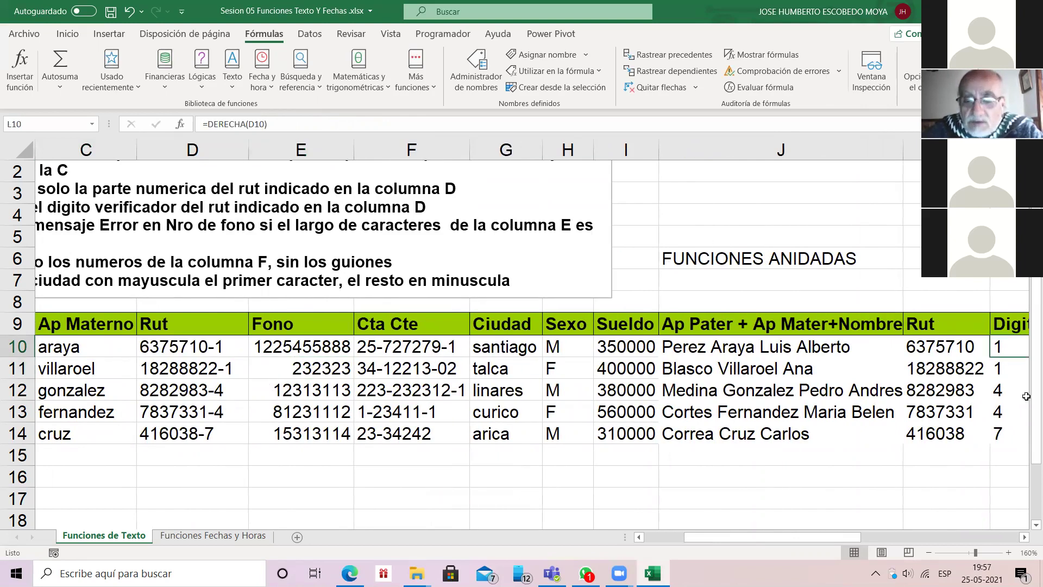
pyautogui.press('Right')
pyautogui.press('Right')
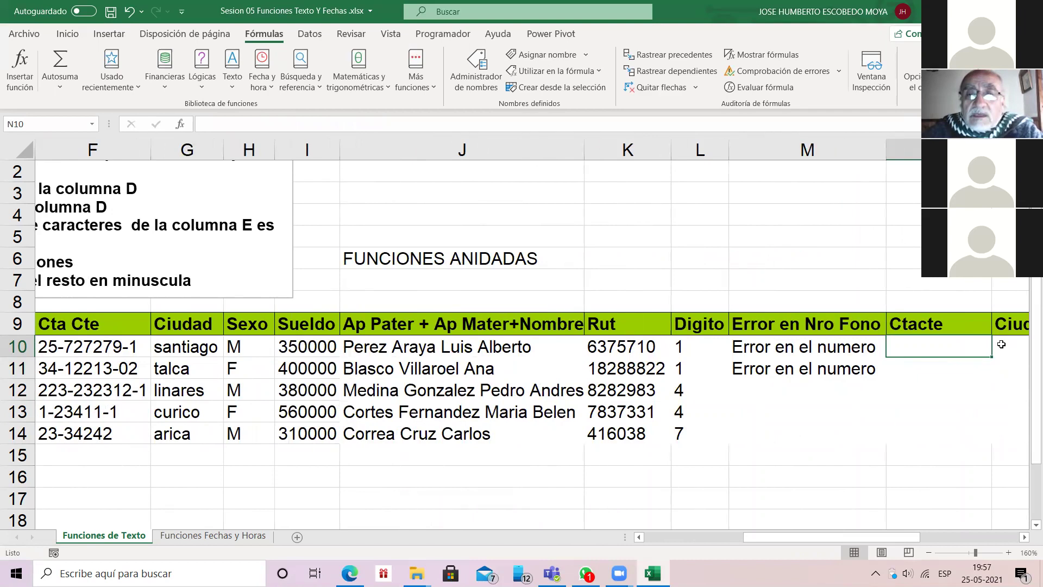
pyautogui.press('Left')
pyautogui.click(267, 124)
pyautogui.press('Return')
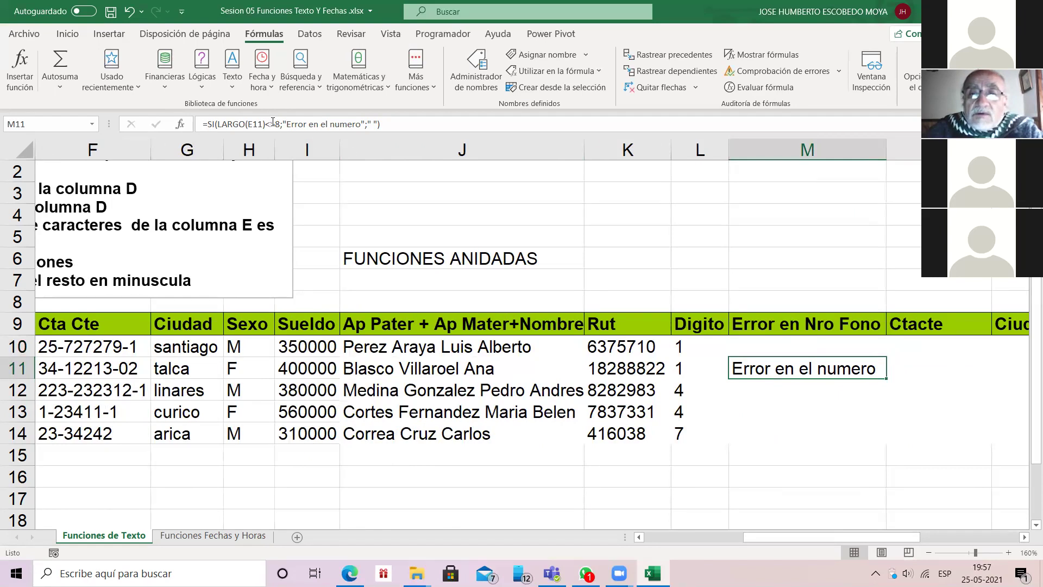
pyautogui.press('Up')
pyautogui.hotkey('shift', 'Down')
pyautogui.hotkey('shift', 'Down')
pyautogui.hotkey('shift', 'Down')
pyautogui.hotkey('shift', 'Down')
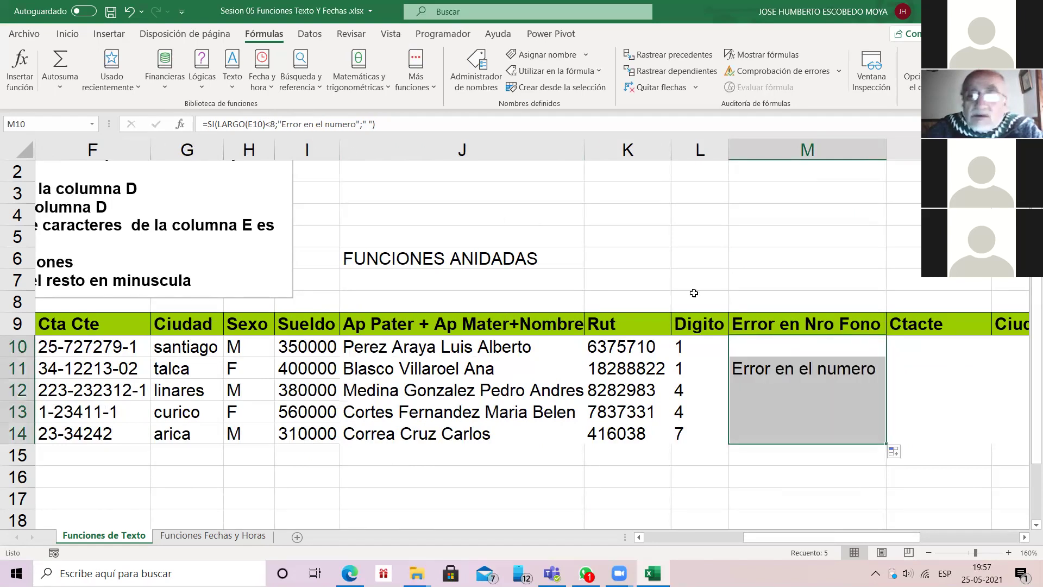
# Step: Check the phone in E10, then bring up Argumentos de función for M10's SI formula
pyautogui.hscroll(-2, 788, 461)
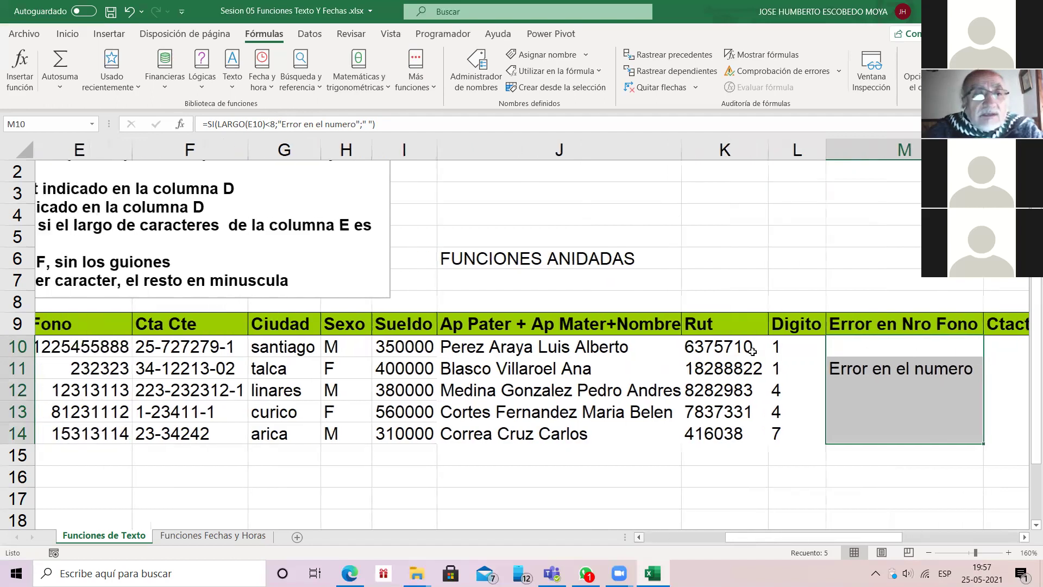
pyautogui.click(174, 352)
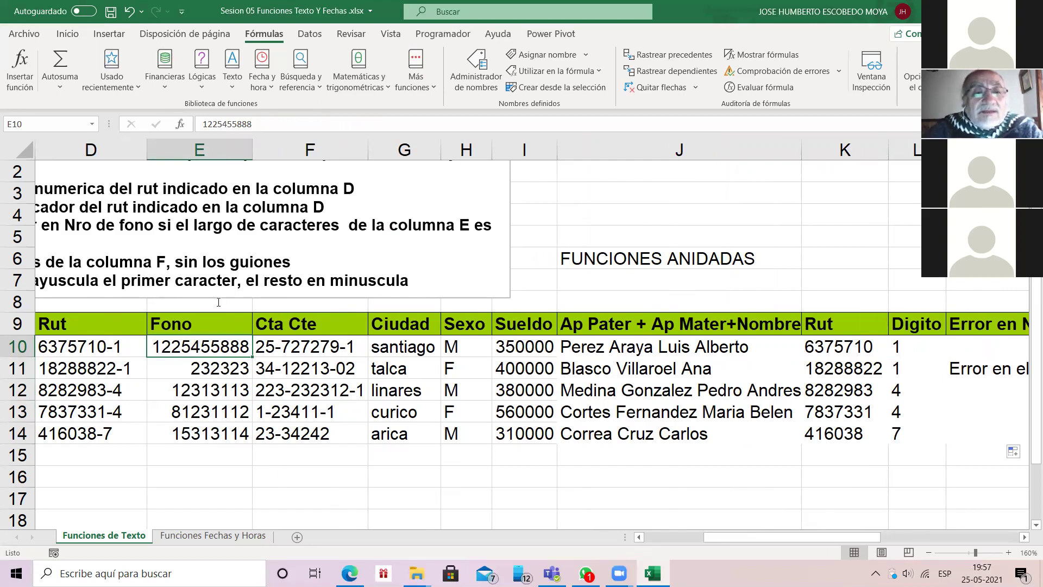
pyautogui.hotkey('ctrl', 'Right')
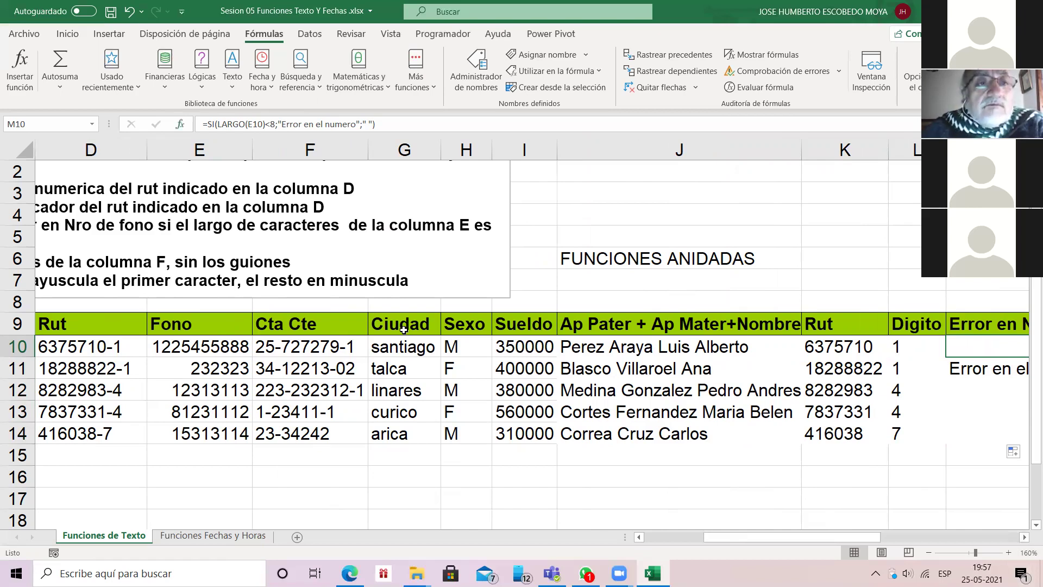
pyautogui.hotkey('shift', 'F3')
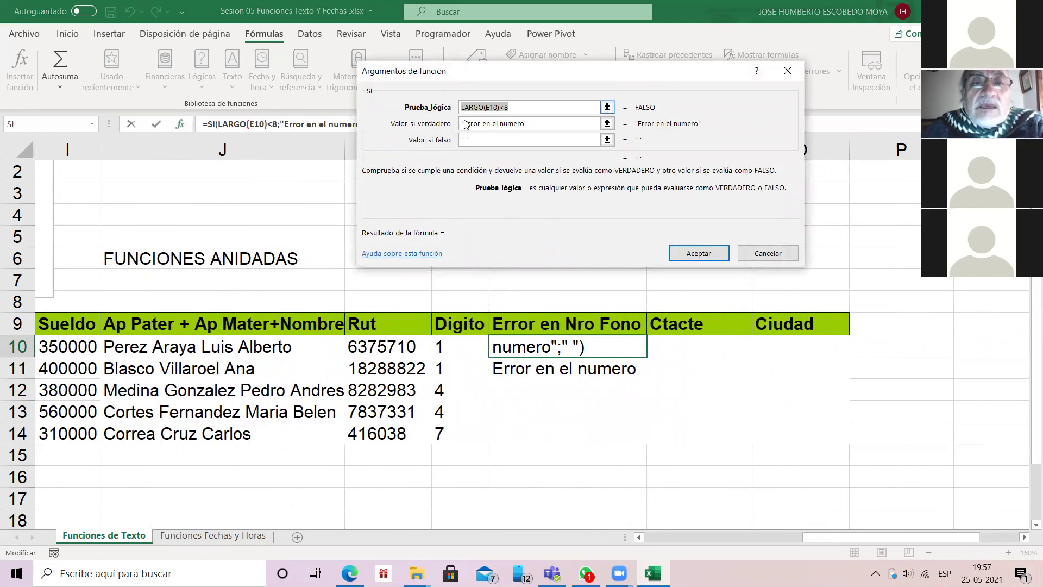
# Step: Change M10's Prueba_lógica to LARGO(E10)<>8 and clear Valor_si_falso
pyautogui.click(488, 107)
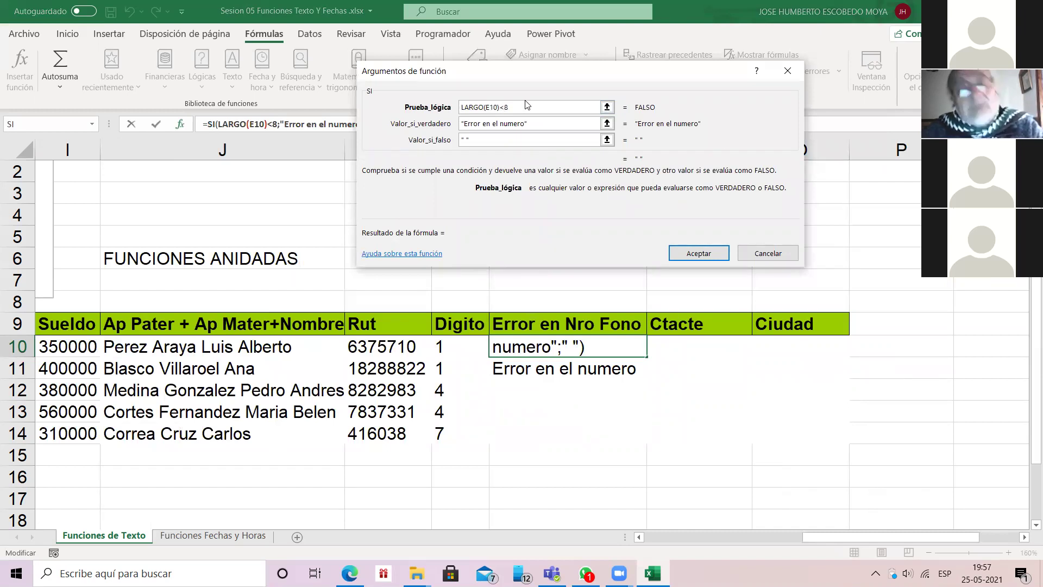
pyautogui.write('>')
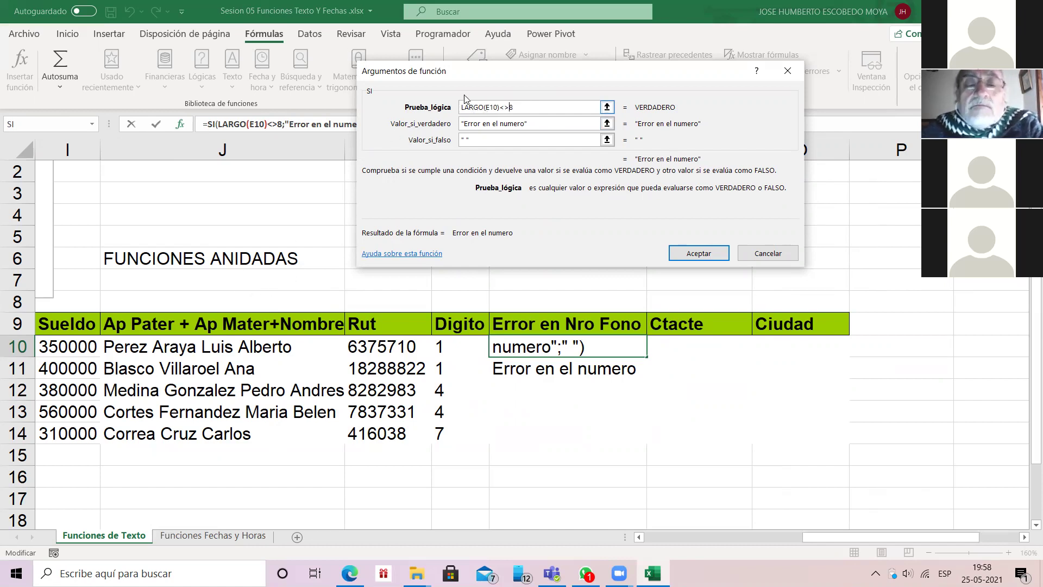
pyautogui.click(502, 107)
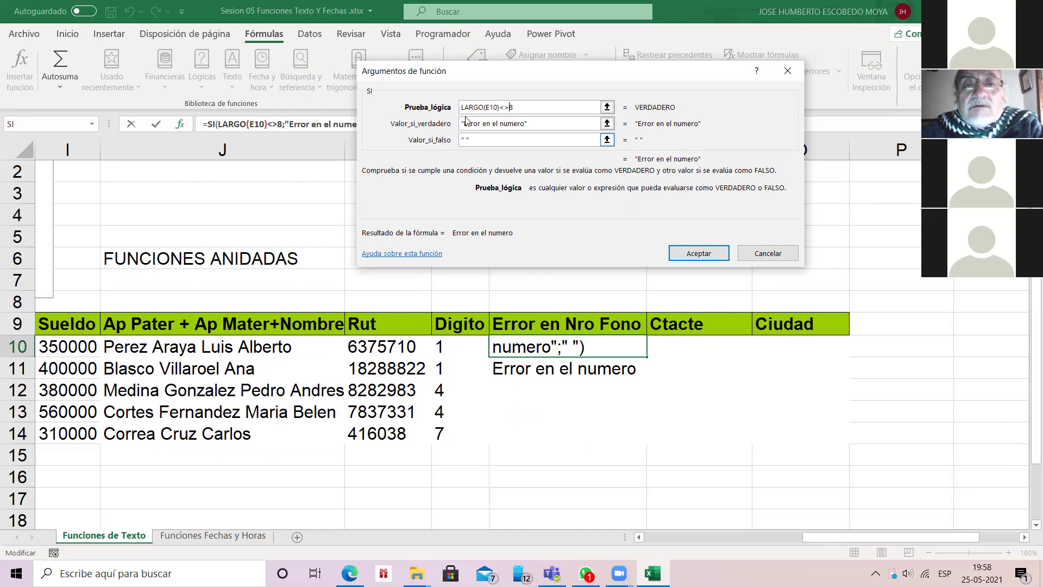
pyautogui.click(477, 140)
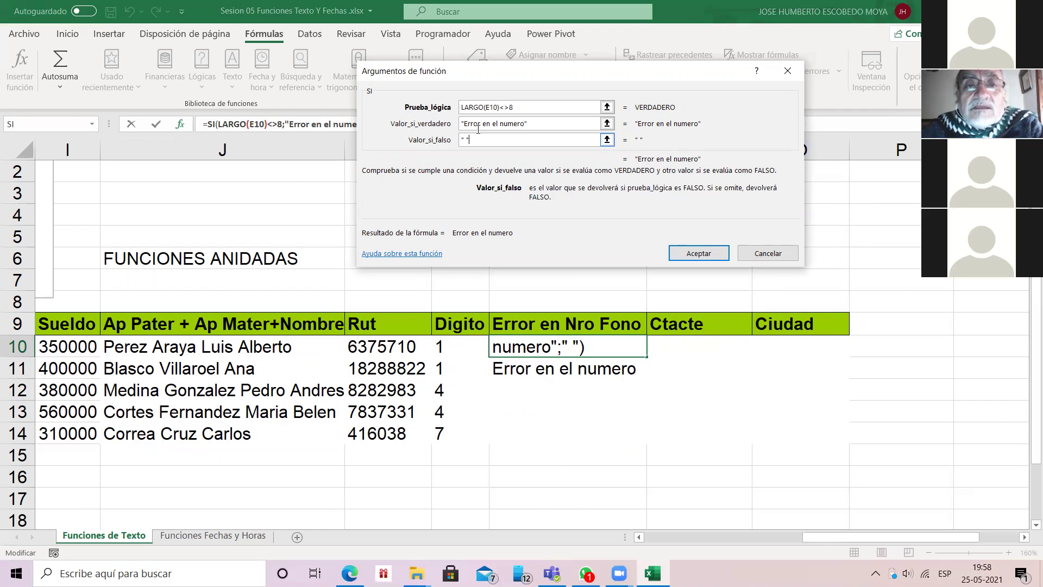
pyautogui.press('BackSpace')
pyautogui.press('BackSpace')
pyautogui.press('BackSpace')
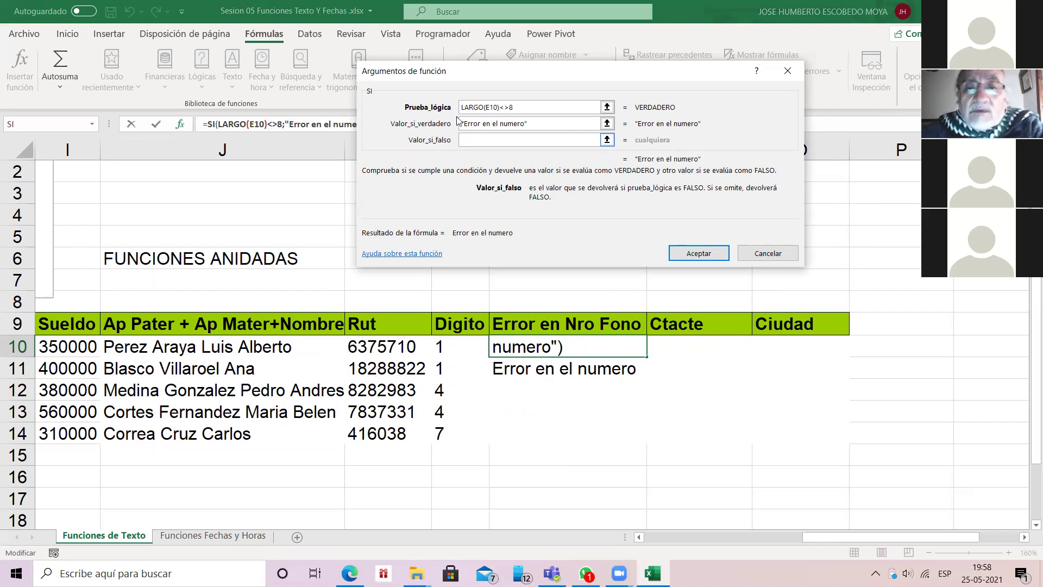
pyautogui.press('Return')
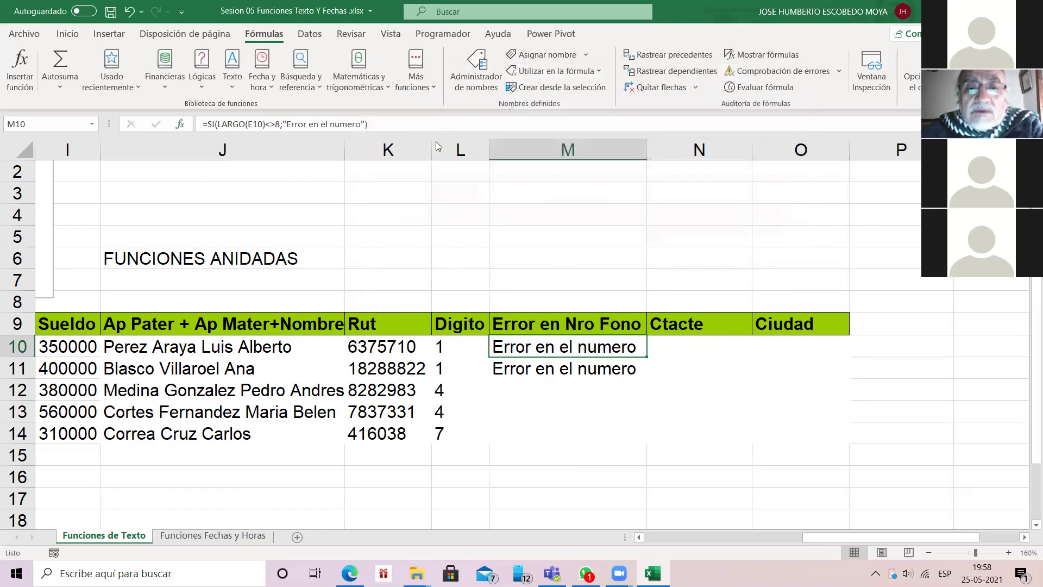
# Step: Copy the formula down to M14, then set M10's Valor_si_falso to empty text ""
pyautogui.hotkey('shift', 'Down')
pyautogui.hotkey('shift', 'Down')
pyautogui.hotkey('shift', 'Down')
pyautogui.hotkey('shift', 'Down')
pyautogui.hotkey('ctrl', 'j')
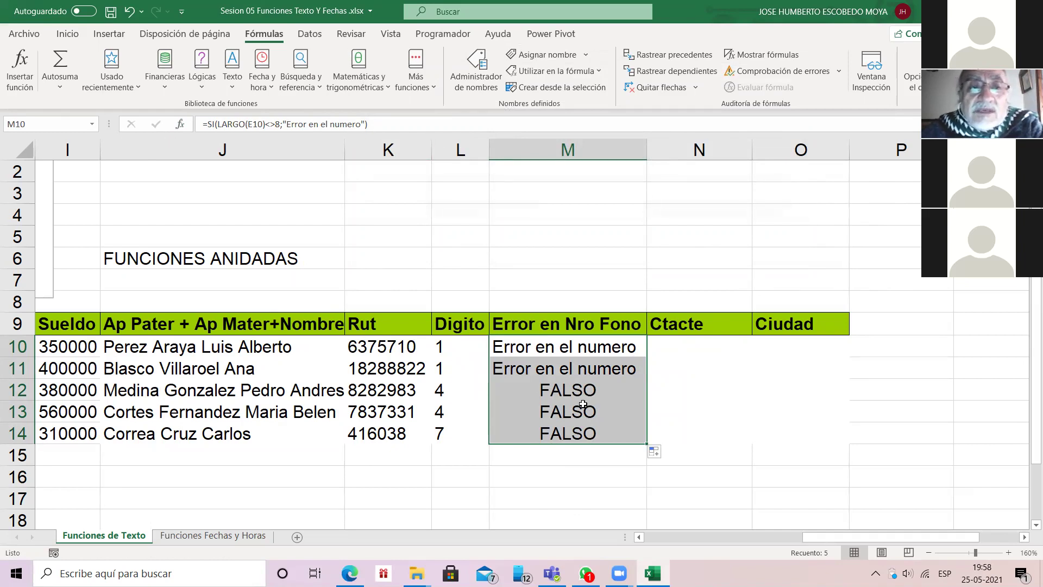
pyautogui.click(180, 124)
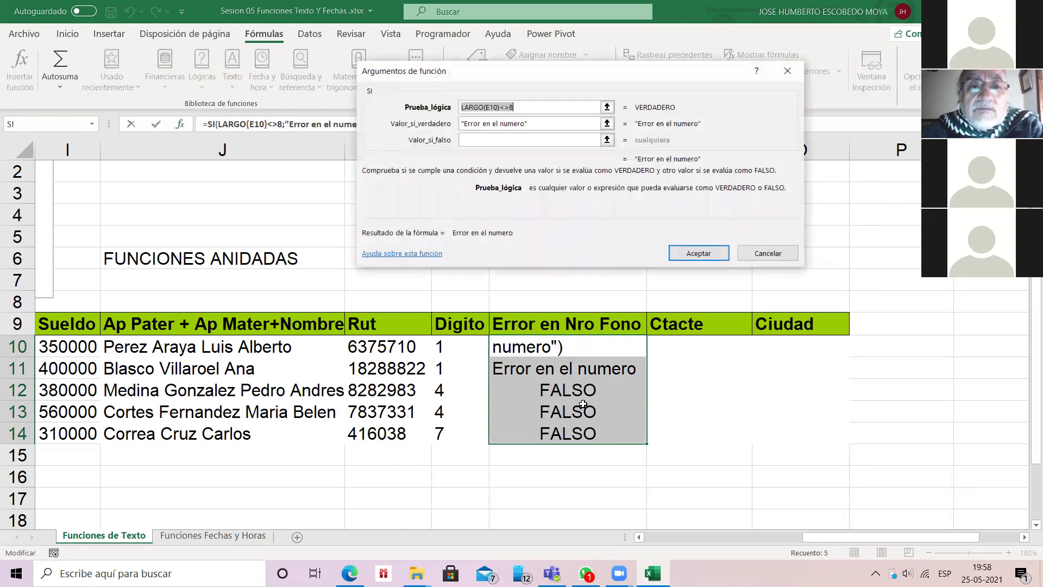
pyautogui.click(473, 139)
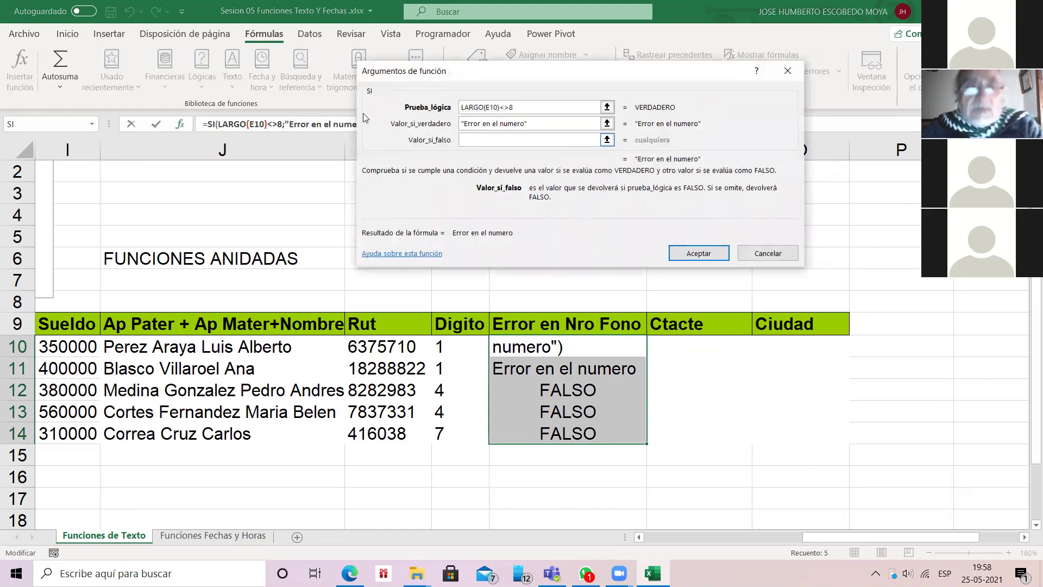
pyautogui.write('"')
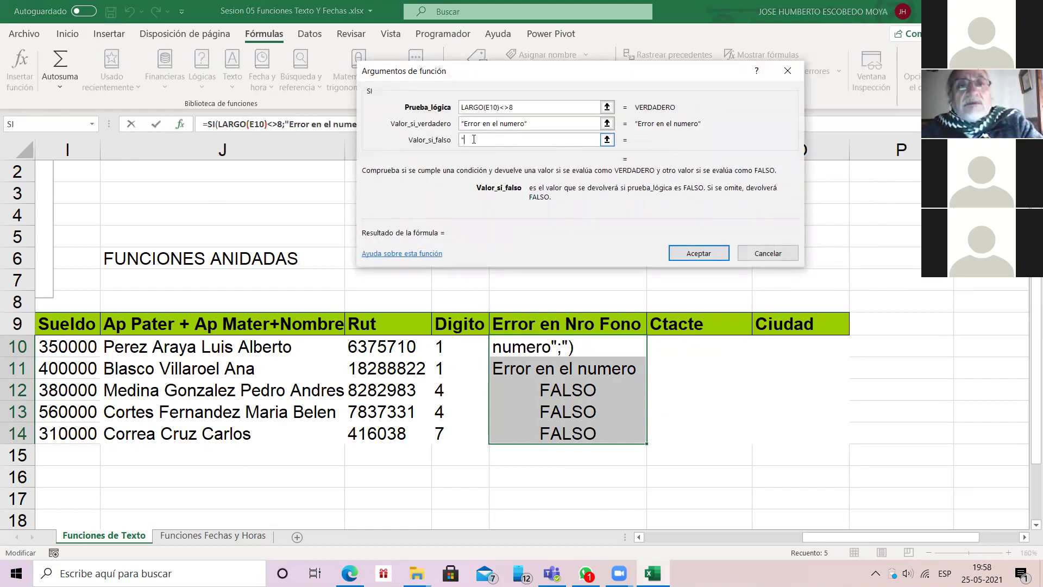
pyautogui.write('"')
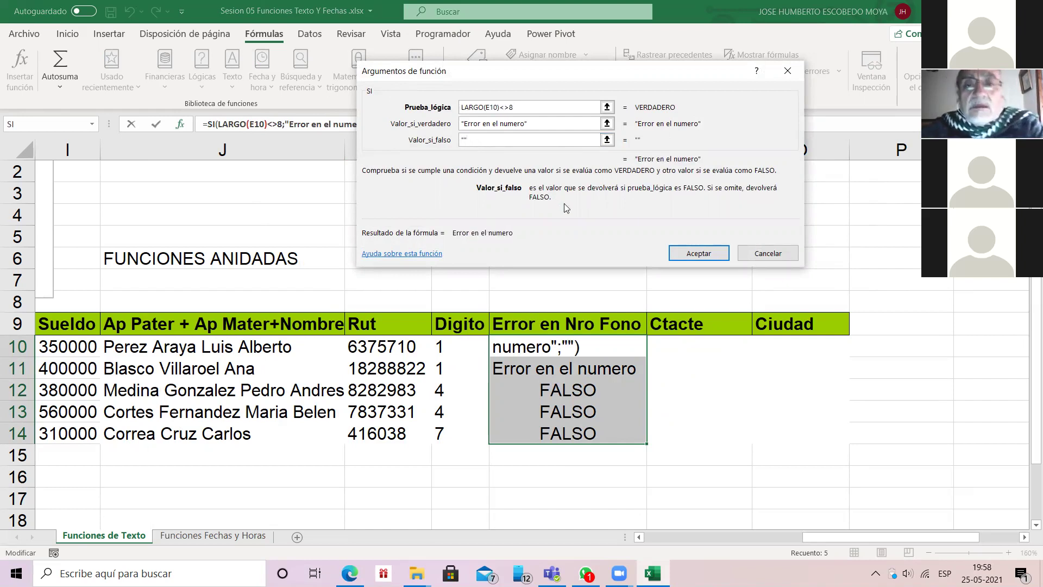
pyautogui.press('Return')
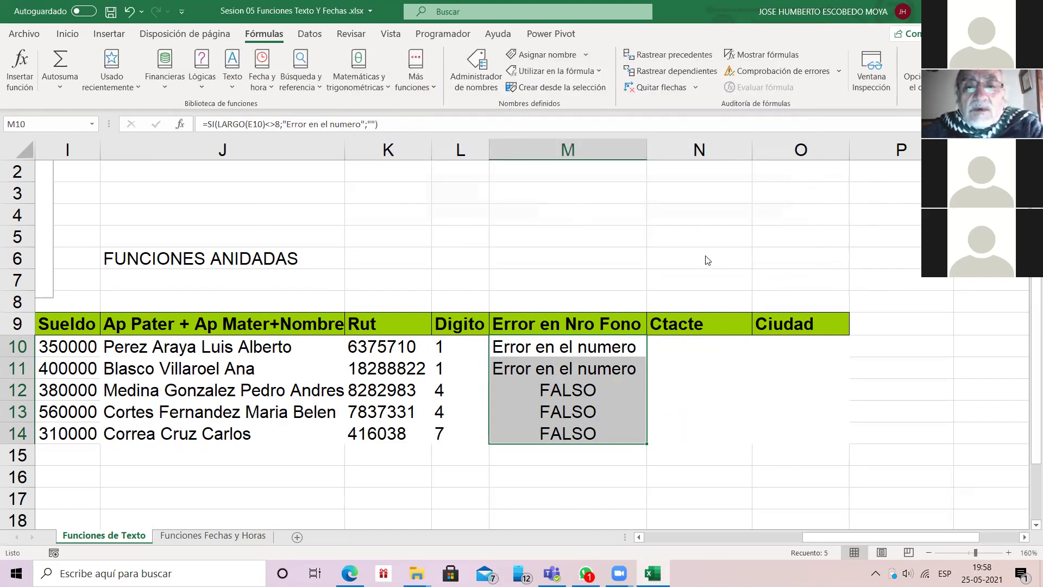
# Step: Fill M10's corrected formula down to M14 and review it in row 10
pyautogui.click(565, 347)
pyautogui.doubleClick(646, 357)
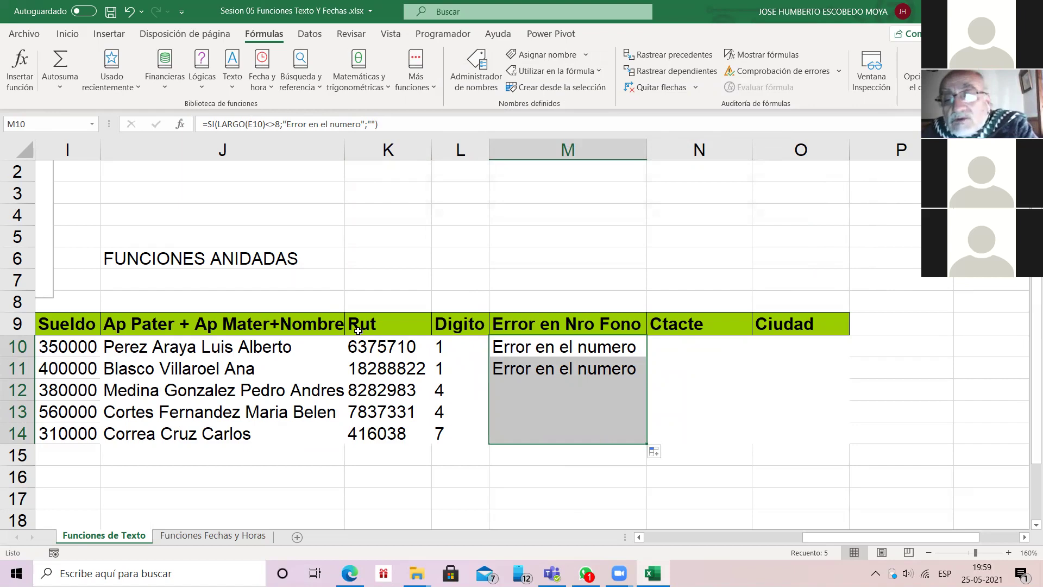
pyautogui.click(489, 356)
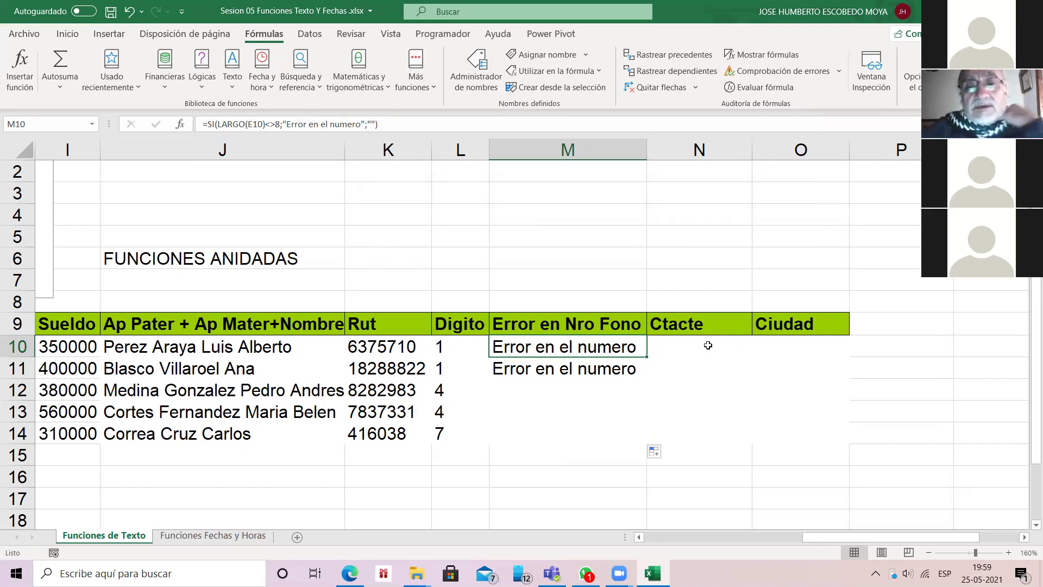
pyautogui.press('Right')
pyautogui.press('Left')
pyautogui.press('Left')
pyautogui.press('Left')
pyautogui.press('Left')
pyautogui.press('Left')
pyautogui.press('Left')
pyautogui.press('Left')
pyautogui.press('Left')
pyautogui.press('Left')
pyautogui.press('Left')
pyautogui.press('Left')
pyautogui.press('Left')
pyautogui.press('Left')
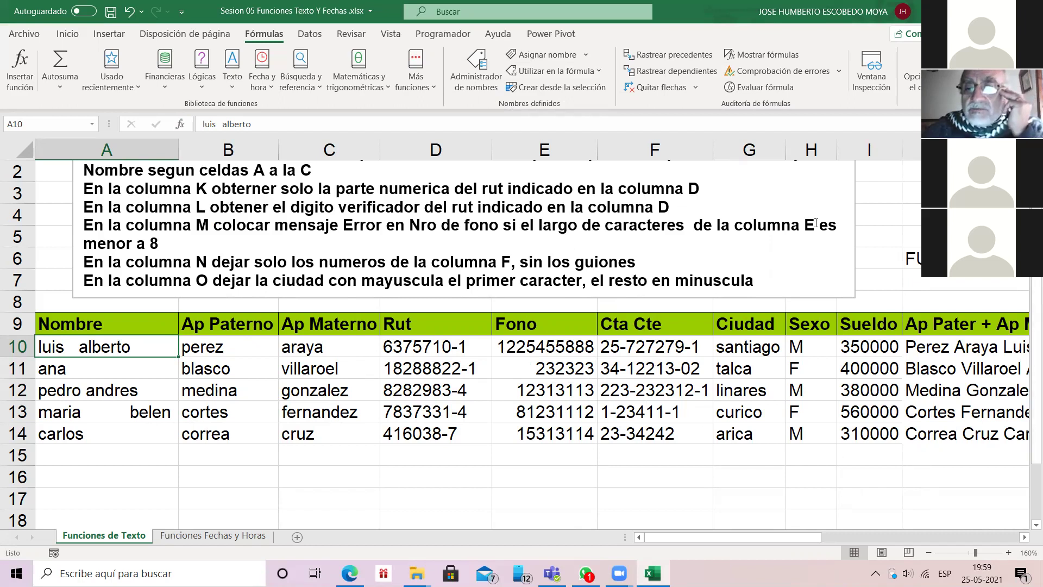
# Step: Narrow columns J and M of the sheet
pyautogui.click(1023, 536)
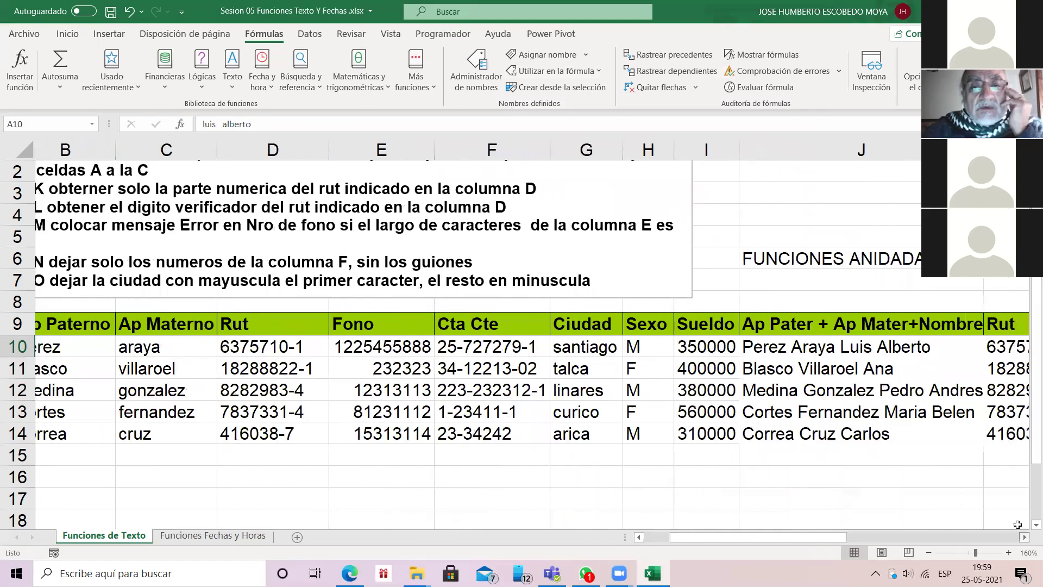
pyautogui.click(1024, 536)
pyautogui.click(1024, 536)
pyautogui.click(1023, 536)
pyautogui.click(1024, 537)
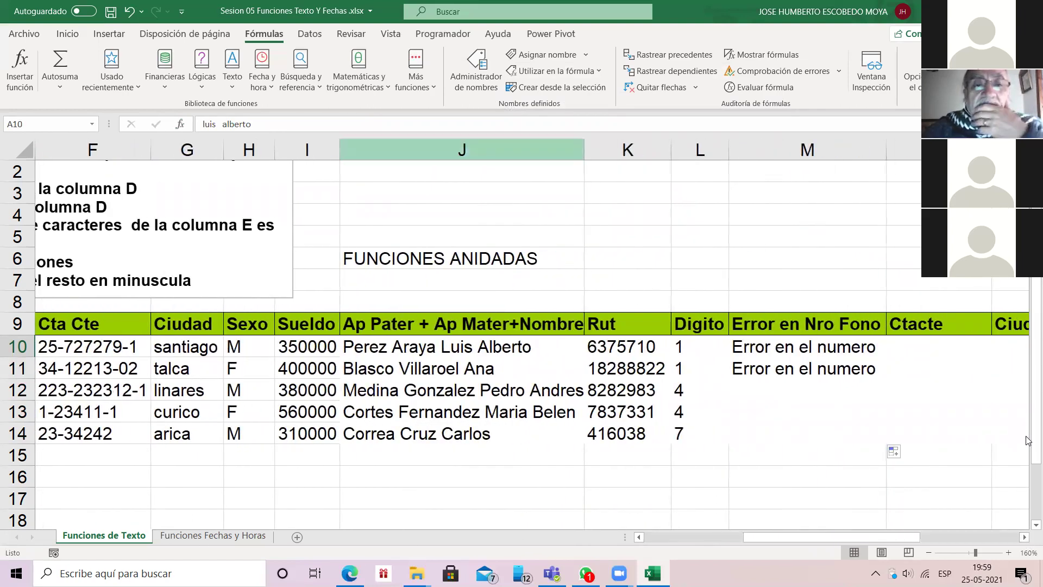
pyautogui.moveTo(584, 150); pyautogui.dragTo(540, 150)
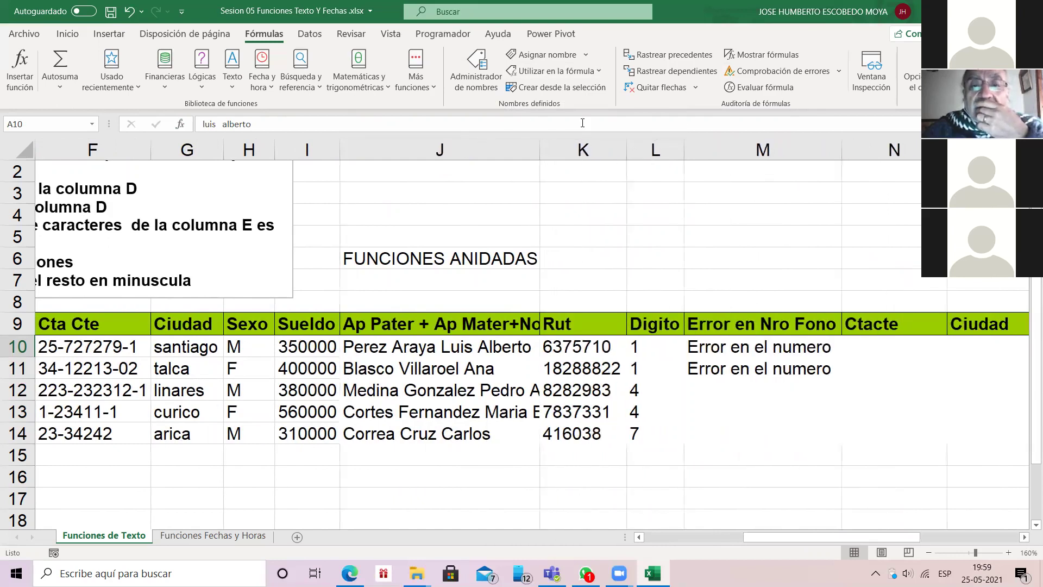
pyautogui.moveTo(683, 148); pyautogui.dragTo(683, 148)
pyautogui.moveTo(841, 150); pyautogui.dragTo(813, 150)
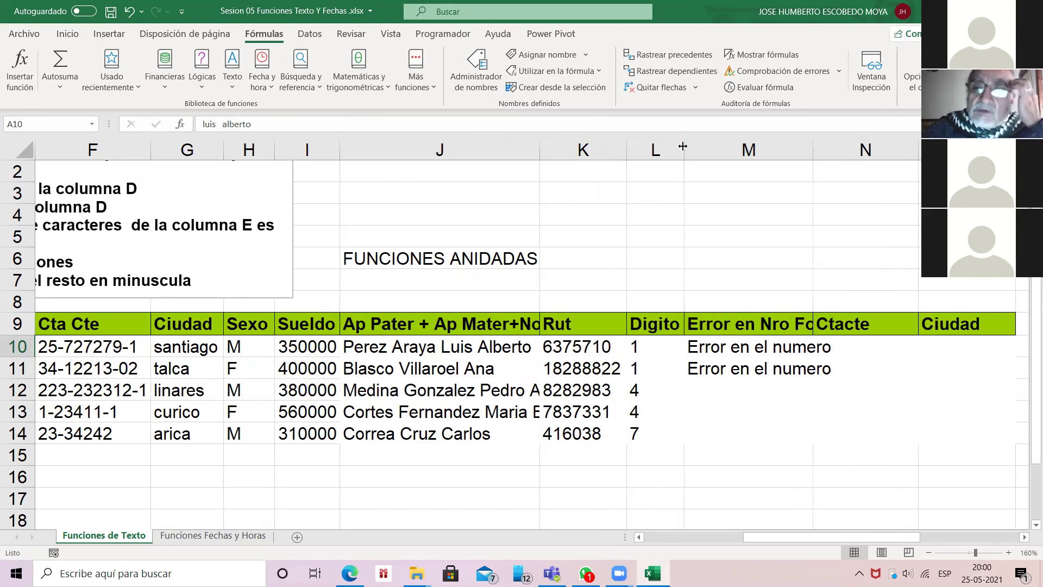
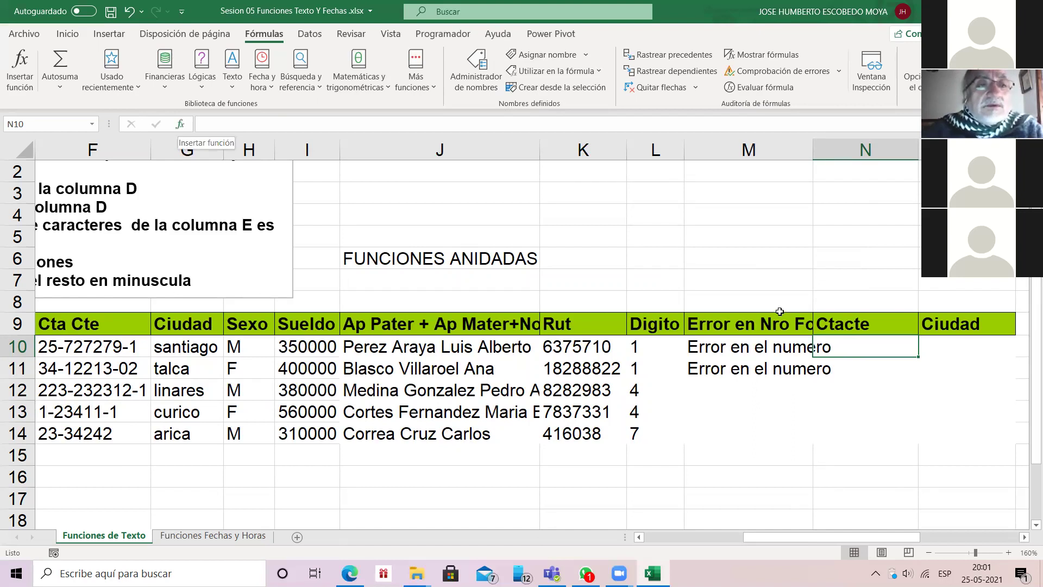
# Step: Start a function in N10 and switch Insertar función to the Texto category
pyautogui.hotkey('shift', 'F3')
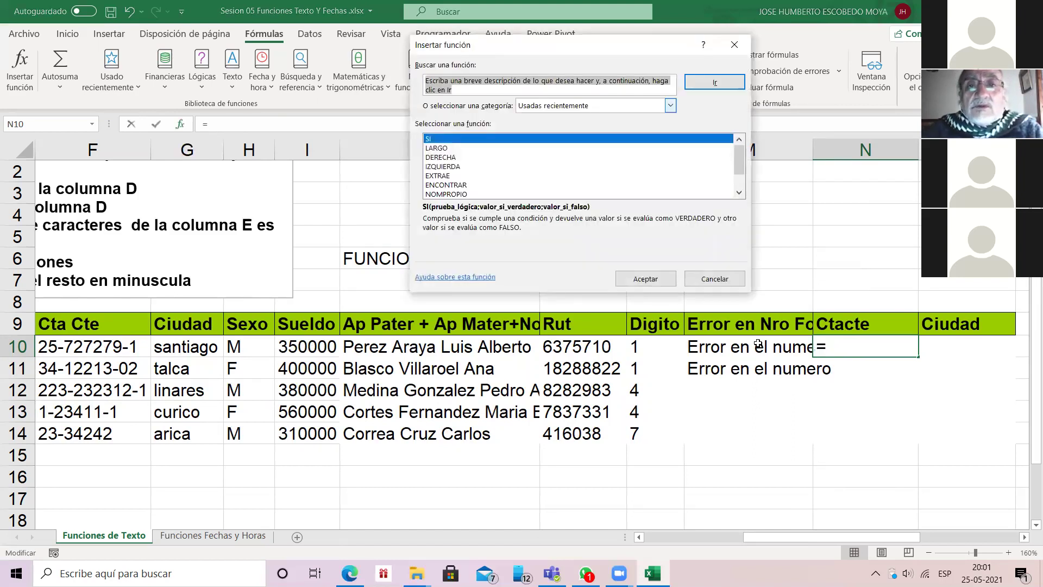
pyautogui.hotkey('alt', 'c')
pyautogui.hotkey('alt', 'Down')
pyautogui.press('Down')
pyautogui.press('Down')
pyautogui.press('Down')
pyautogui.press('Down')
pyautogui.press('Down')
pyautogui.press('Down')
pyautogui.press('Down')
pyautogui.press('Down')
pyautogui.press('Return')
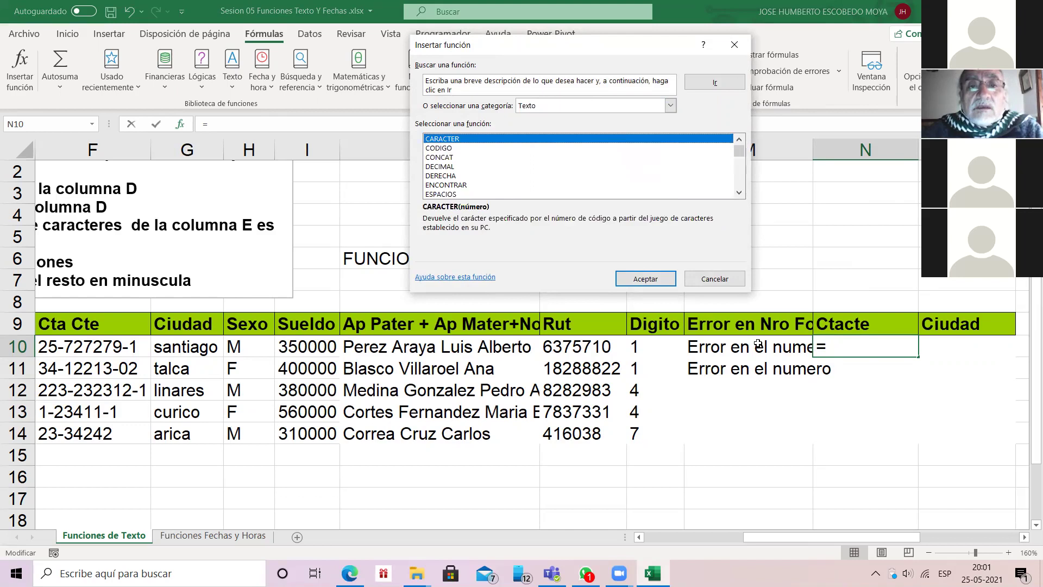
# Step: Scroll the Texto function list to SUSTITUIR and open its arguments
pyautogui.click(739, 192)
pyautogui.click(738, 192)
pyautogui.click(738, 193)
pyautogui.click(739, 192)
pyautogui.click(739, 192)
pyautogui.click(739, 193)
pyautogui.click(738, 192)
pyautogui.click(739, 192)
pyautogui.click(738, 192)
pyautogui.click(739, 192)
pyautogui.click(738, 192)
pyautogui.click(739, 192)
pyautogui.click(739, 192)
pyautogui.click(739, 193)
pyautogui.click(738, 193)
pyautogui.click(738, 192)
pyautogui.click(739, 193)
pyautogui.click(739, 192)
pyautogui.click(738, 192)
pyautogui.click(739, 193)
pyautogui.click(738, 192)
pyautogui.scroll(2, 742, 192)
pyautogui.doubleClick(441, 147)
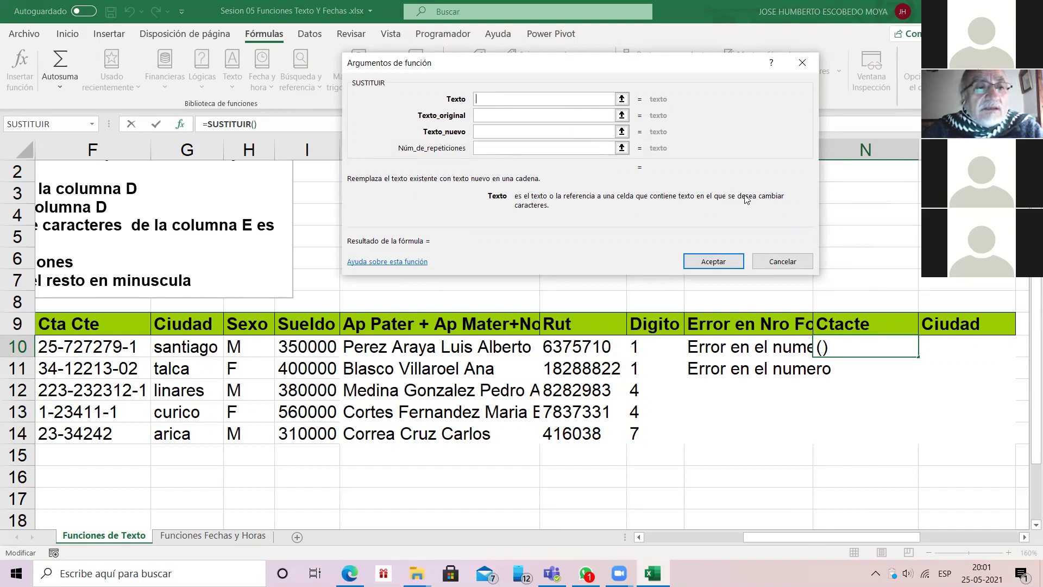
# Step: Enter =SUSTITUIR(F10;"-";"";1) in N10 and fill it down to N14
pyautogui.write('F10')
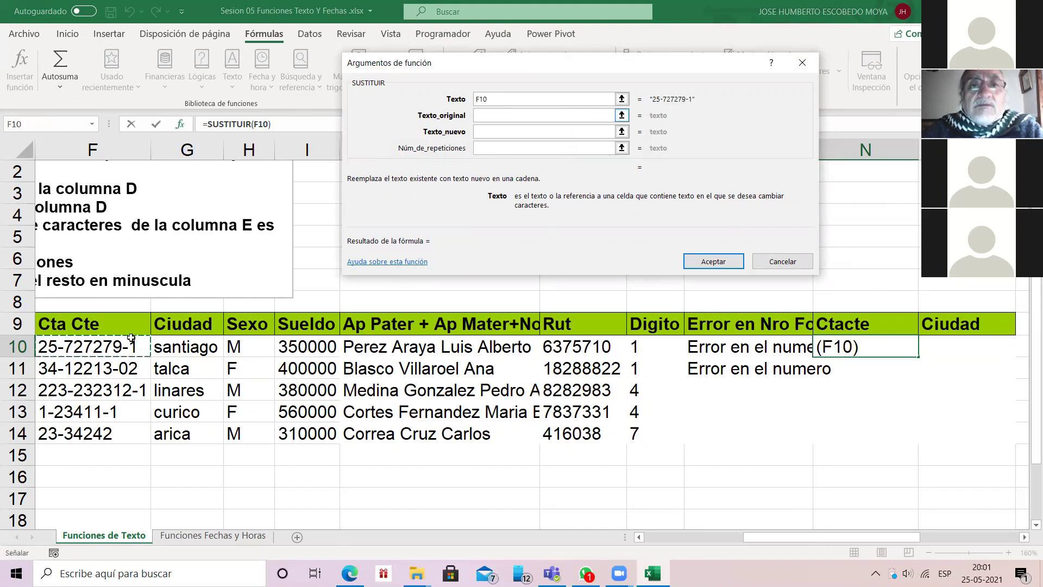
pyautogui.press('Tab')
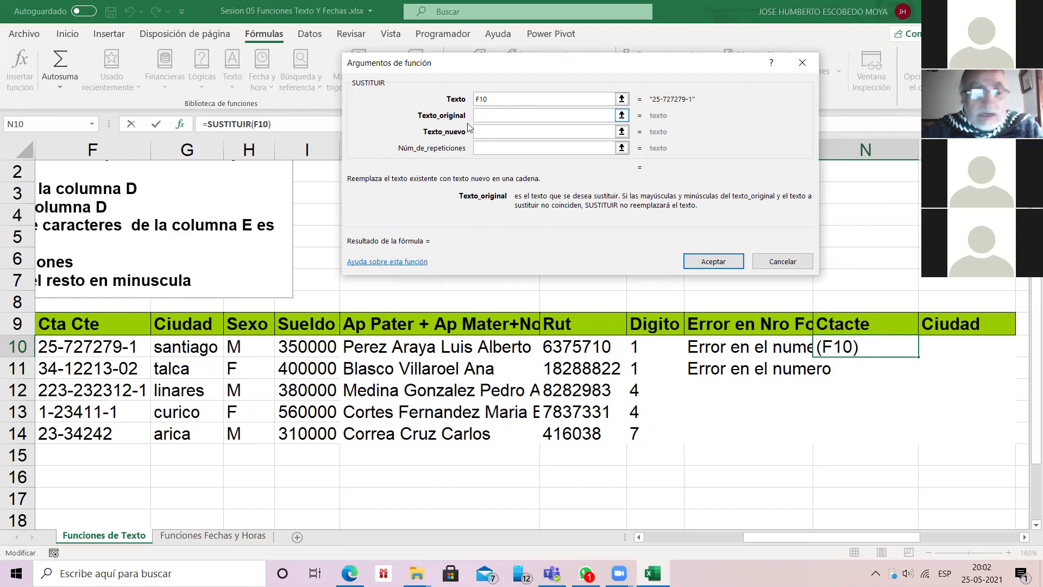
pyautogui.write('"-"')
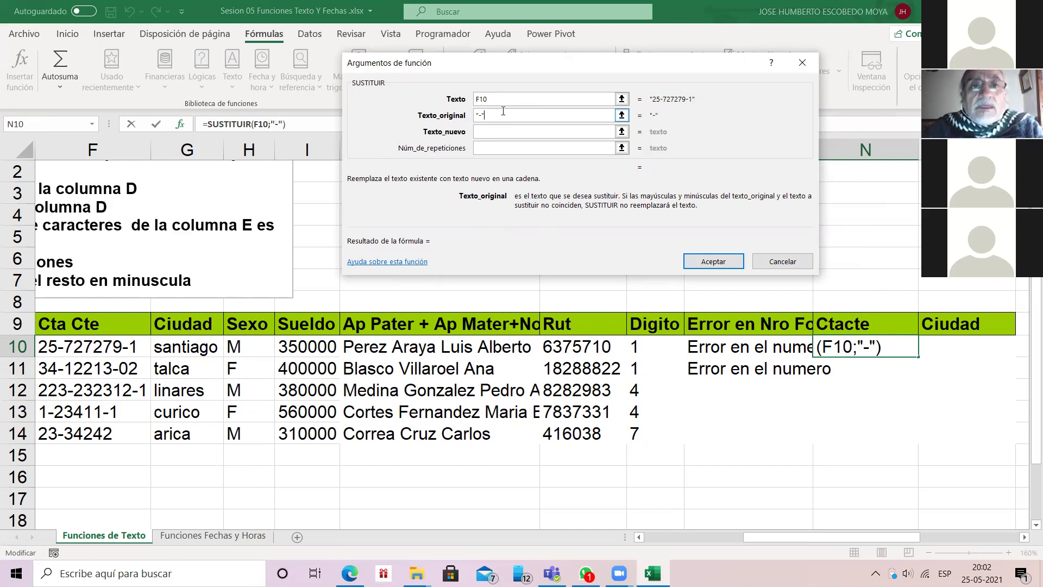
pyautogui.press('Tab')
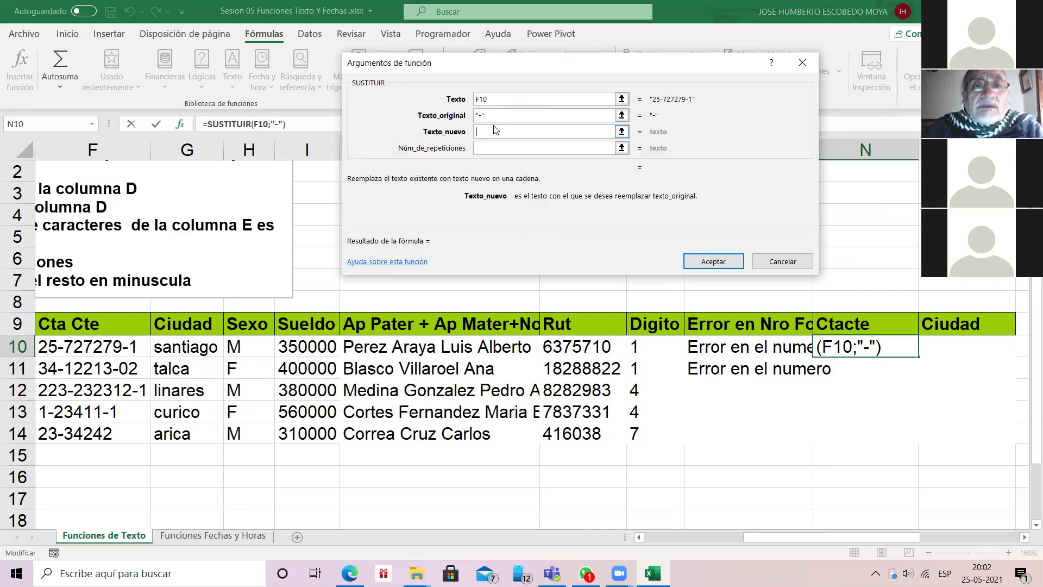
pyautogui.write('""')
pyautogui.press('Tab')
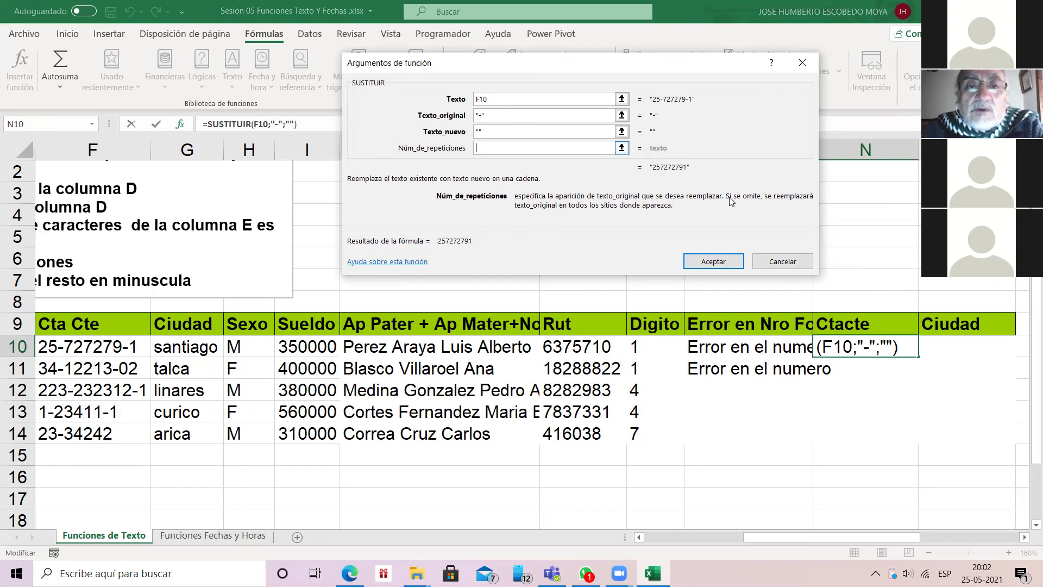
pyautogui.write('1')
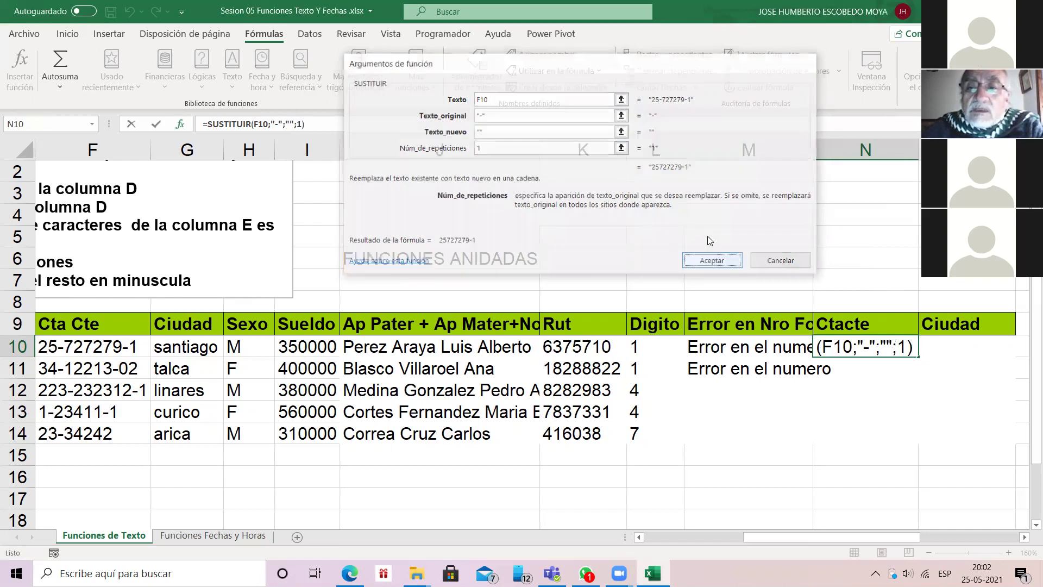
pyautogui.click(713, 260)
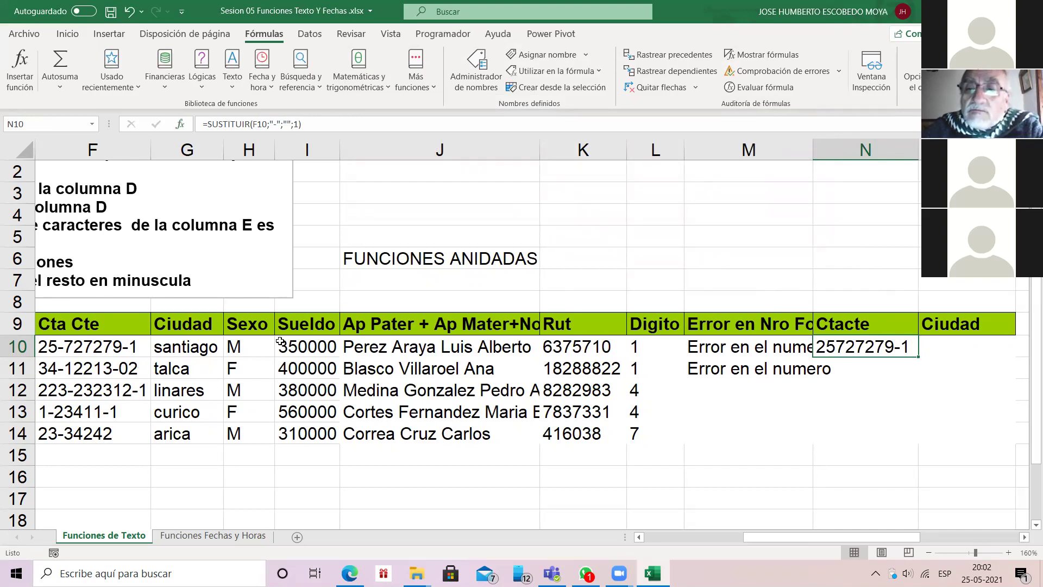
pyautogui.doubleClick(917, 356)
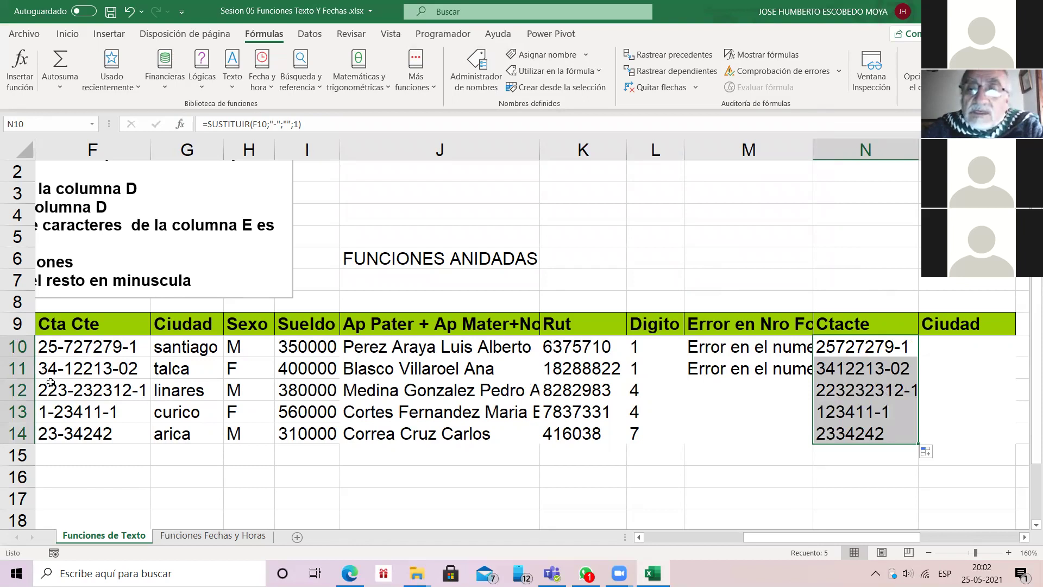
pyautogui.hotkey('shift', 'BackSpace')
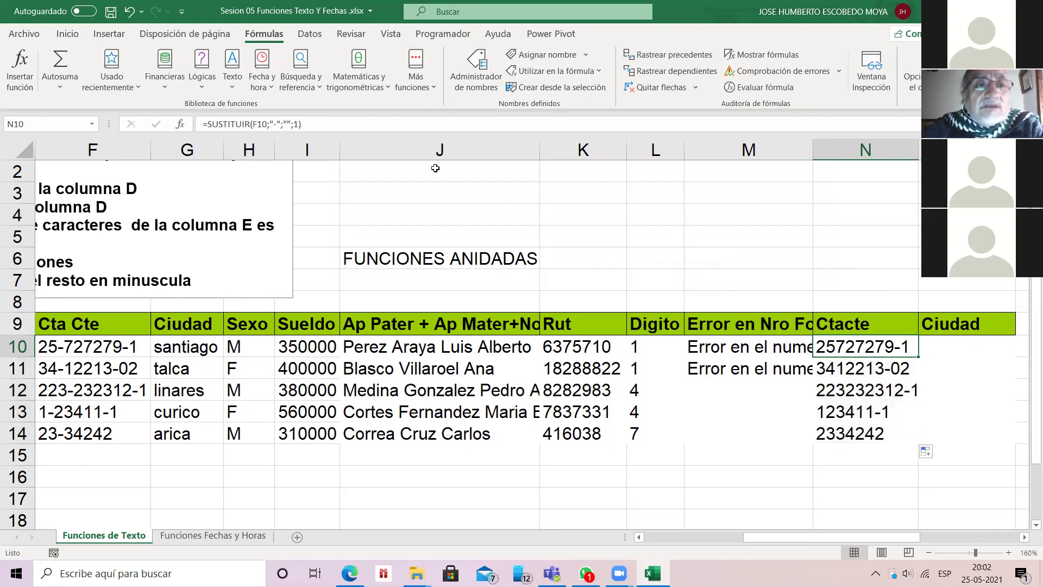
# Step: Remove the repeat count so N10:N14 use =SUSTITUIR(F10;"-";"")
pyautogui.click(181, 125)
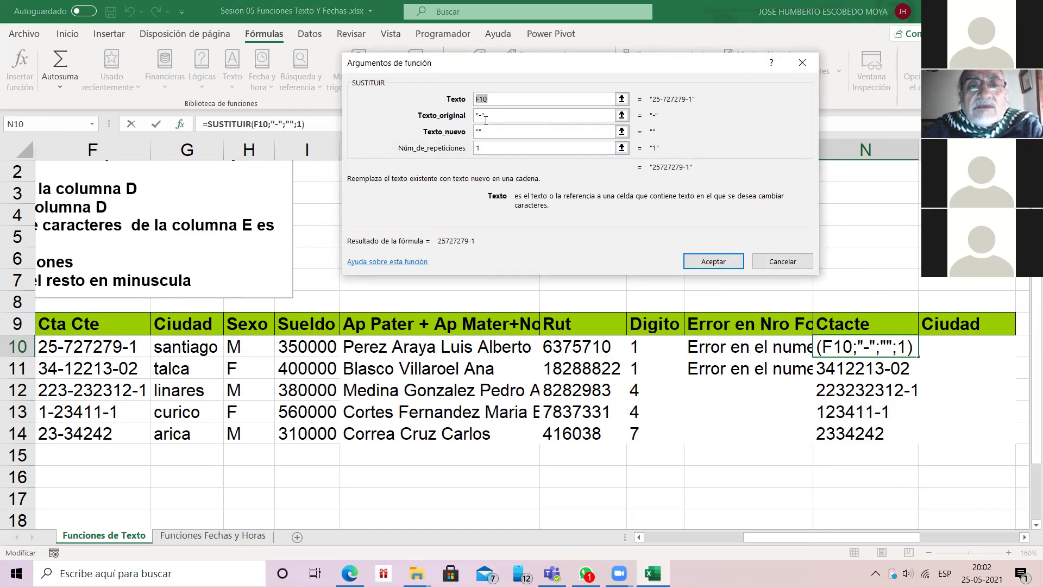
pyautogui.press('Tab')
pyautogui.press('Tab')
pyautogui.press('Tab')
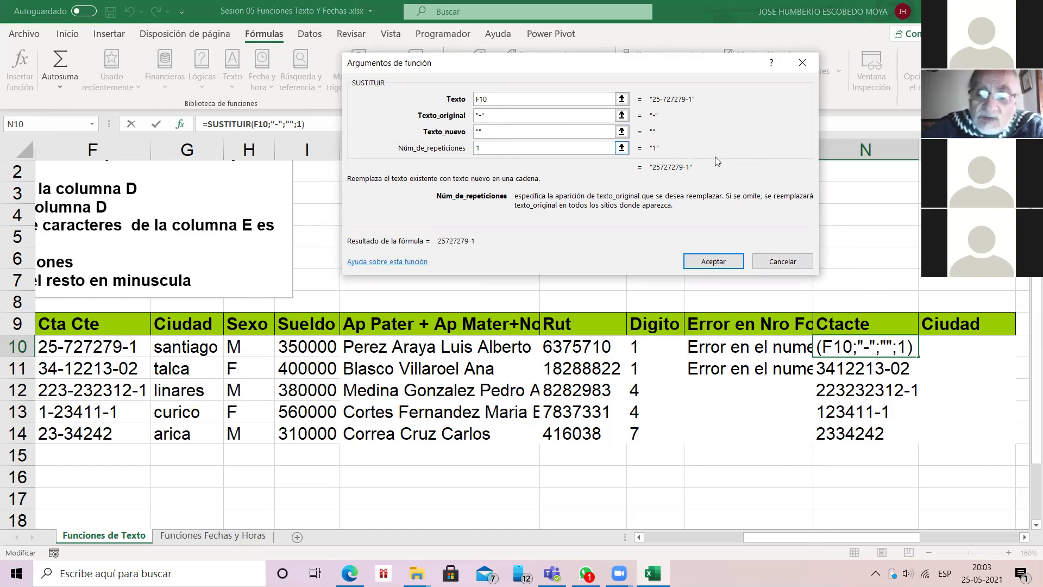
pyautogui.press('BackSpace')
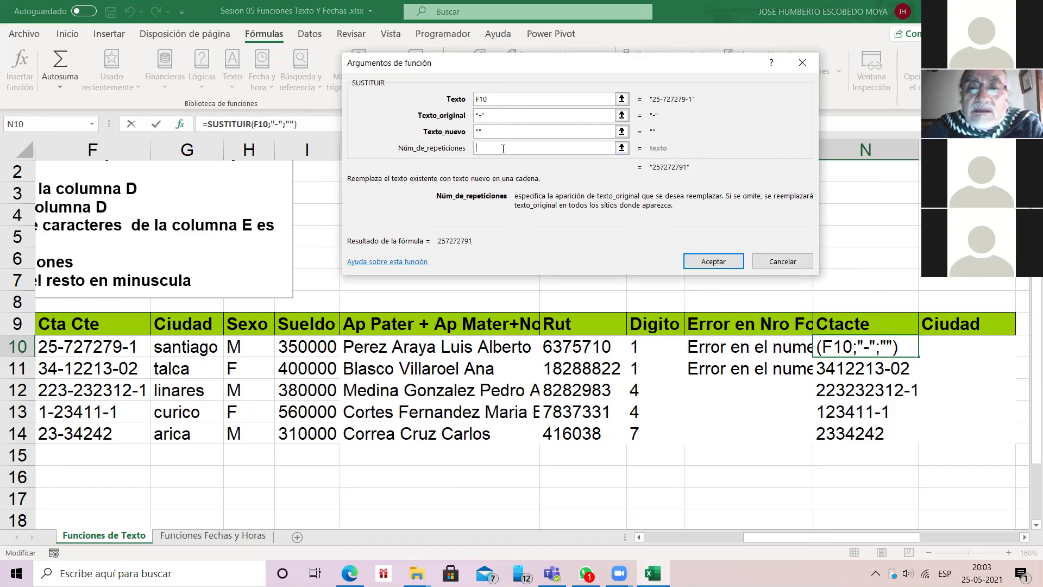
pyautogui.click(713, 261)
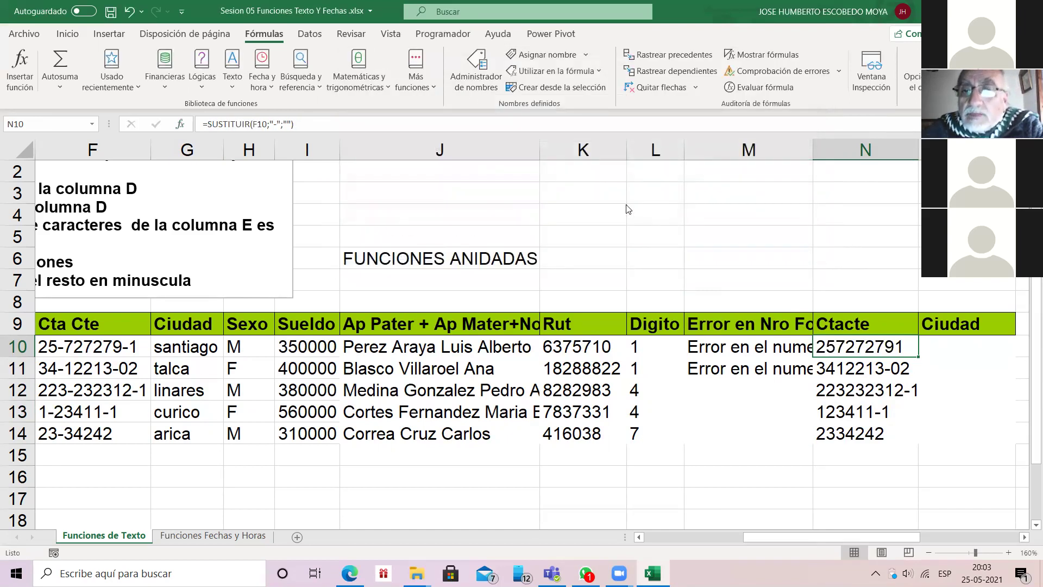
pyautogui.hotkey('ctrl', 'shift', 'Down')
pyautogui.hotkey('ctrl', 'd')
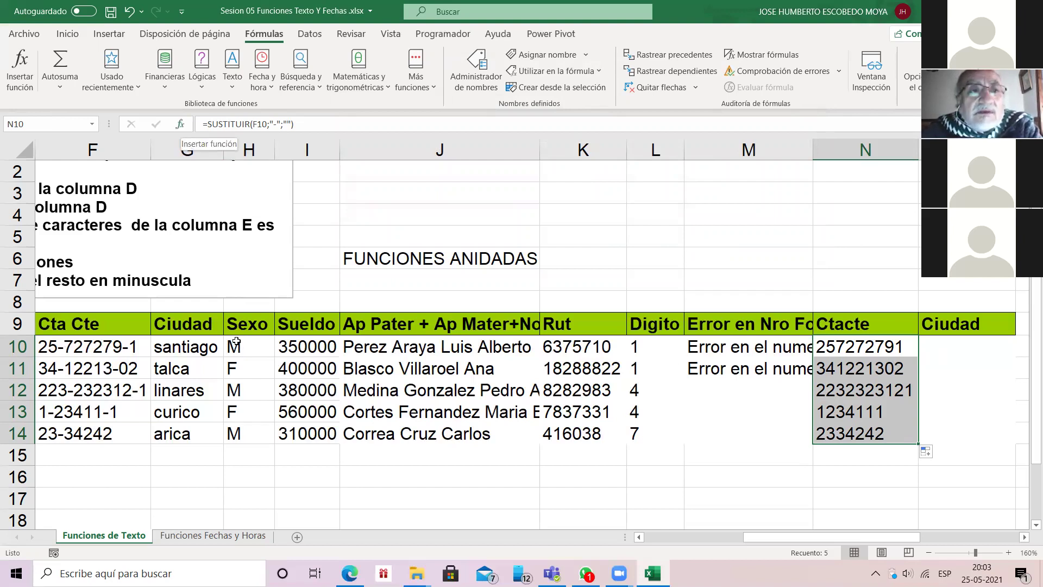
pyautogui.click(179, 123)
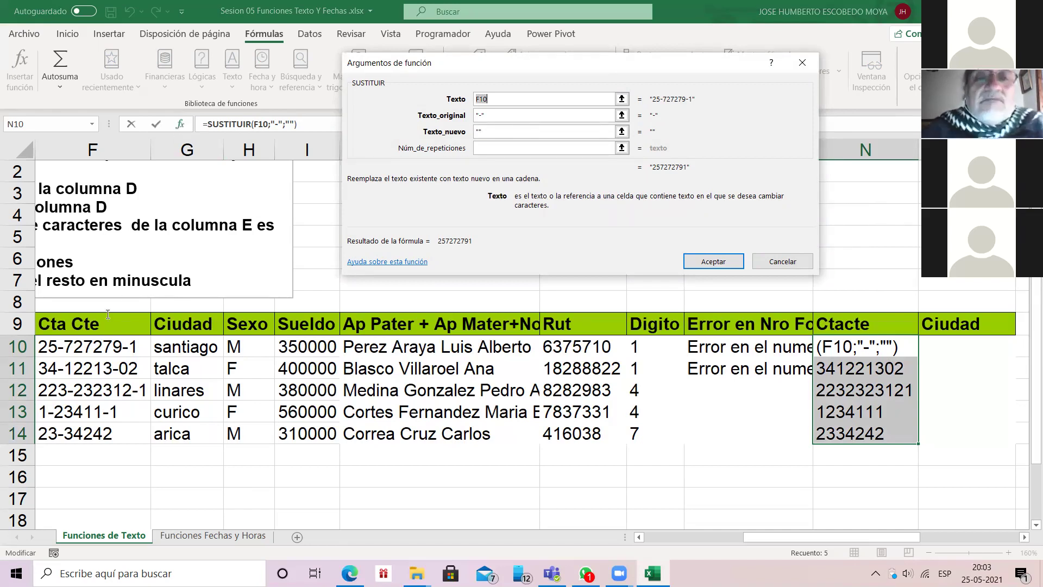
pyautogui.click(480, 131)
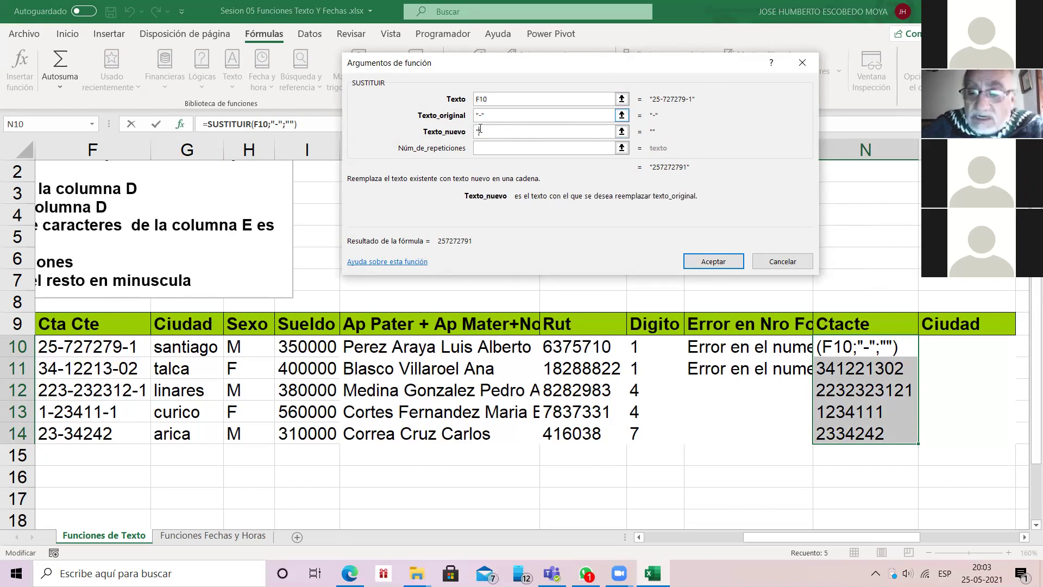
pyautogui.write('/')
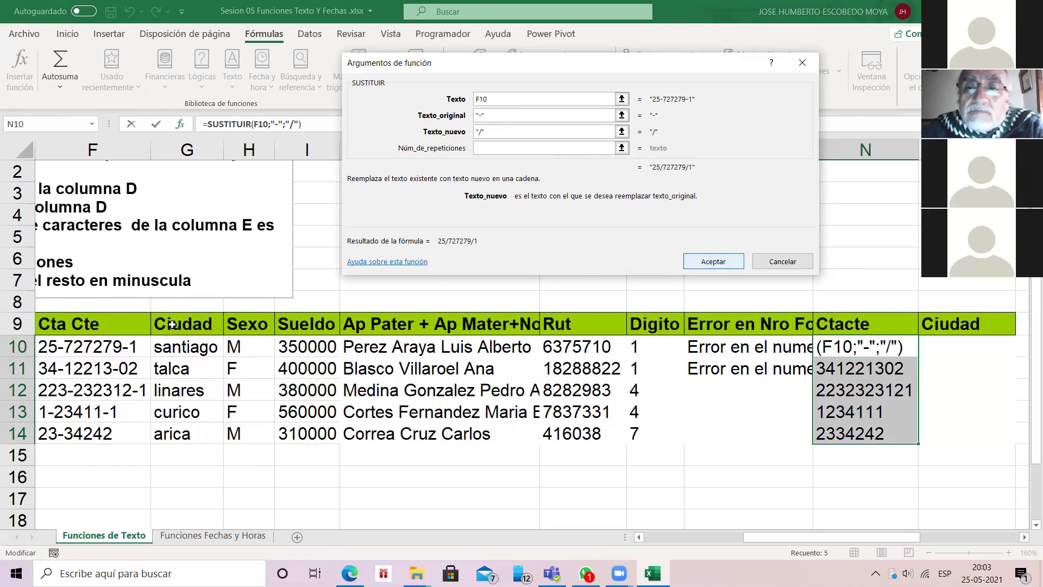
pyautogui.press('Return')
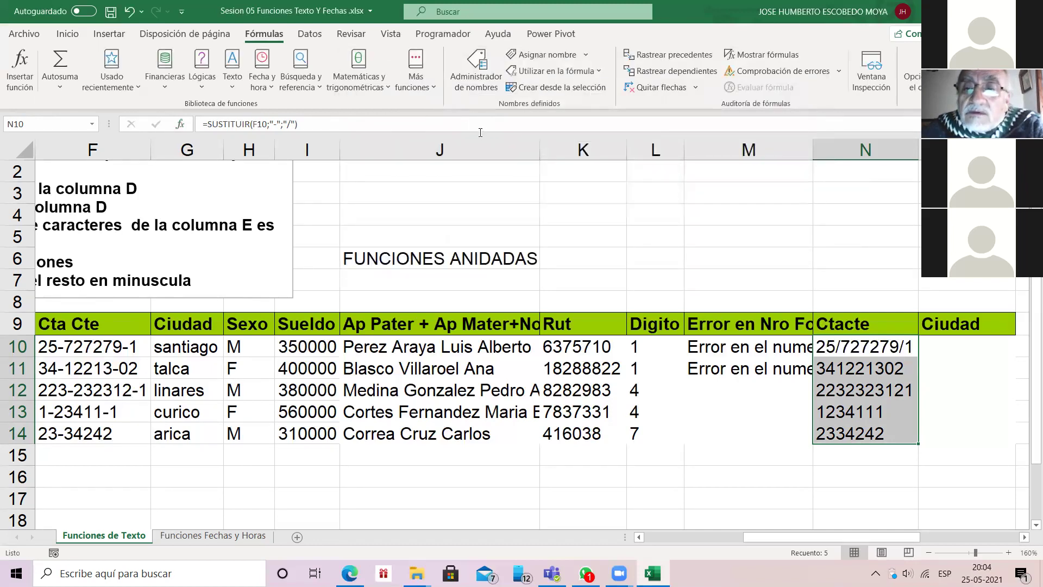
pyautogui.click(899, 348)
pyautogui.doubleClick(919, 359)
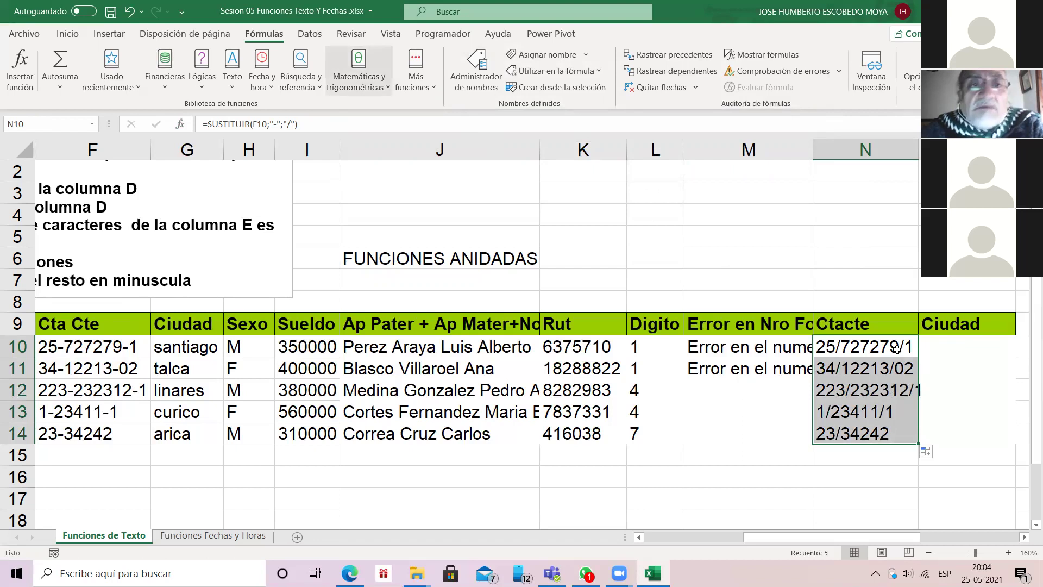
pyautogui.click(896, 348)
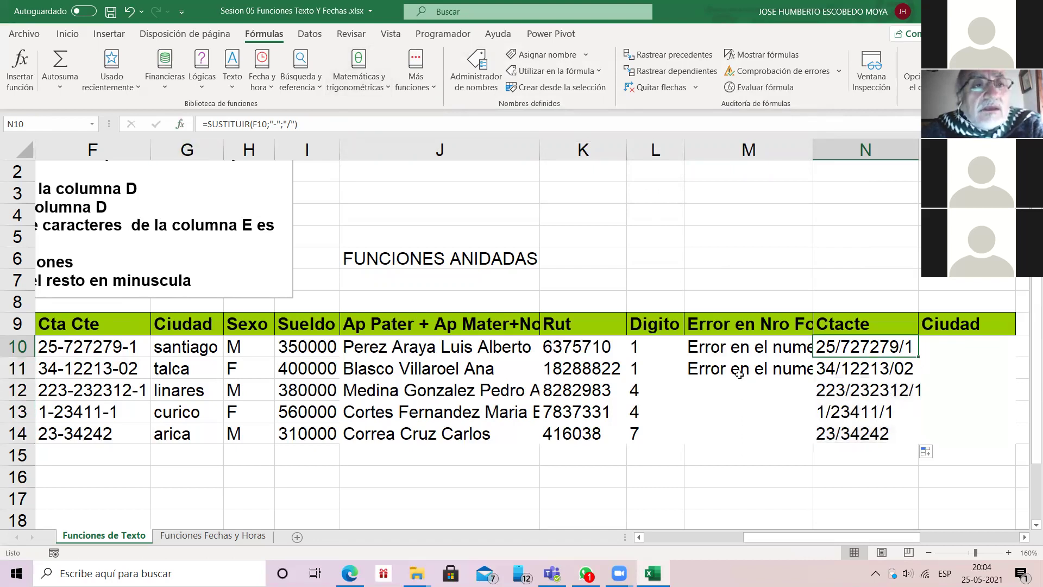
# Step: Change the replacement text to "#" and fill the formula down to N14
pyautogui.click(201, 124)
pyautogui.hotkey('shift', 'F3')
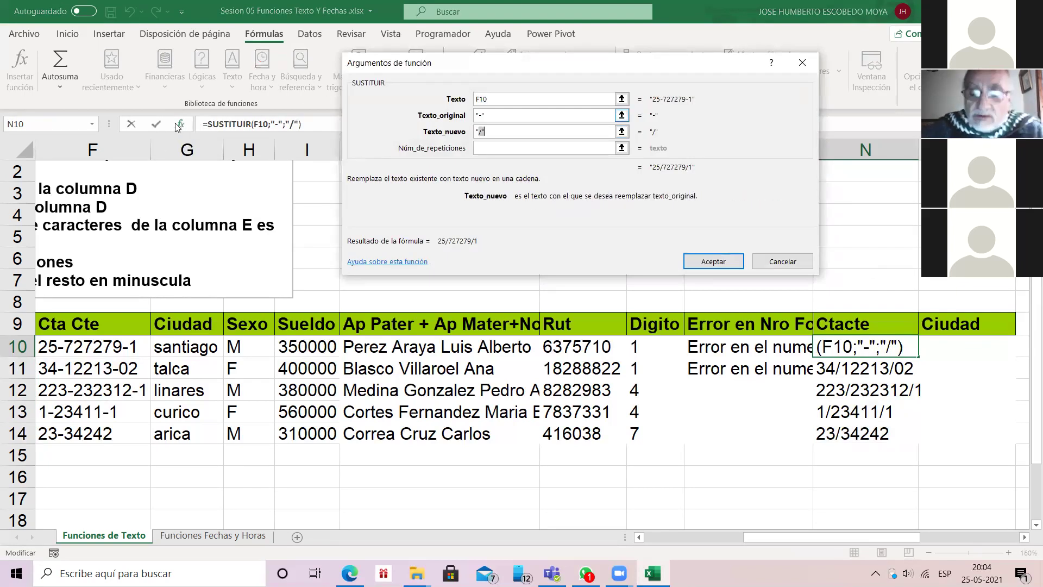
pyautogui.click(481, 131)
pyautogui.press('BackSpace')
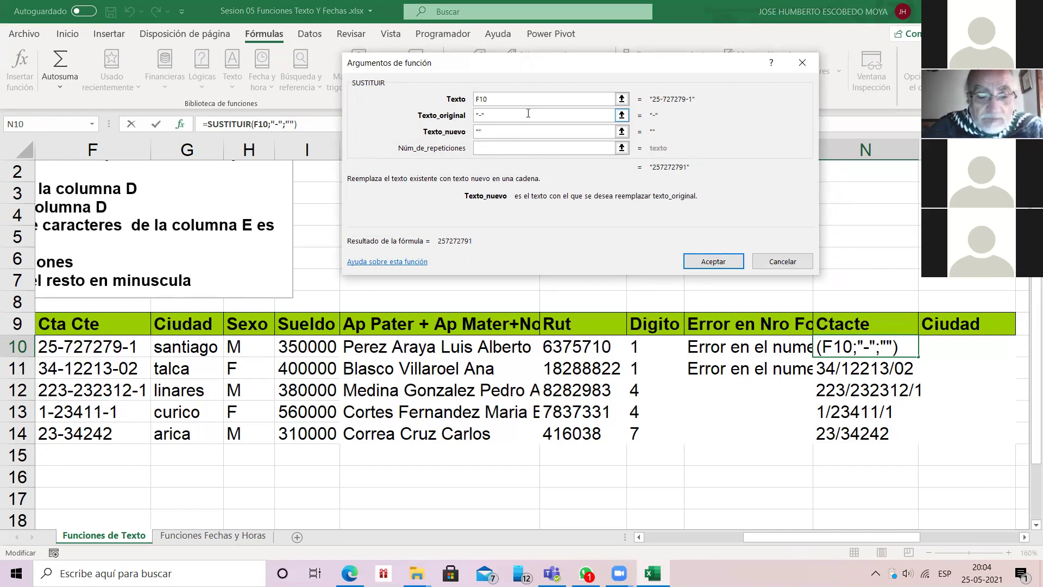
pyautogui.write('#')
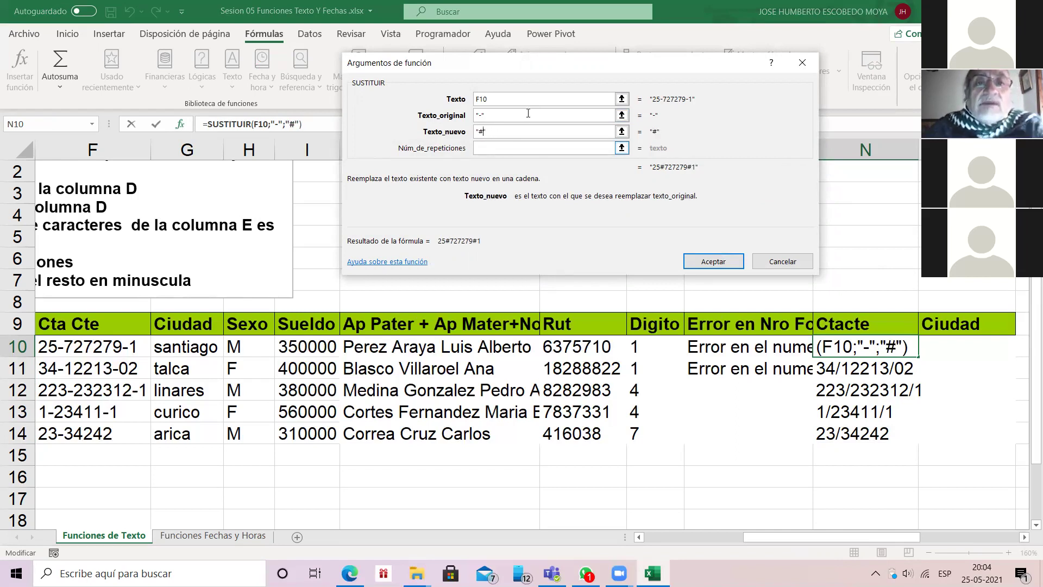
pyautogui.click(713, 262)
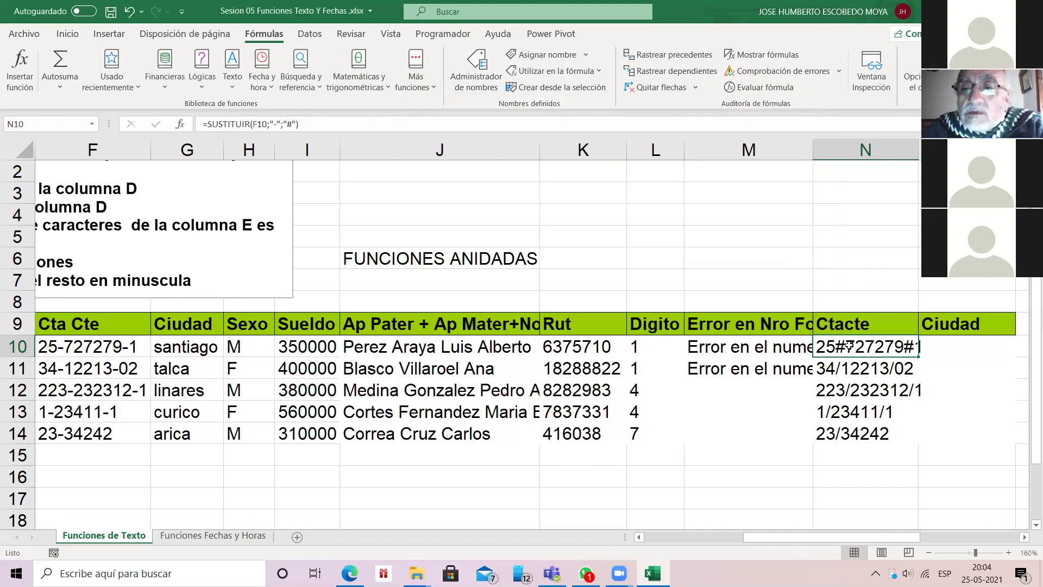
pyautogui.moveTo(918, 356); pyautogui.dragTo(918, 443)
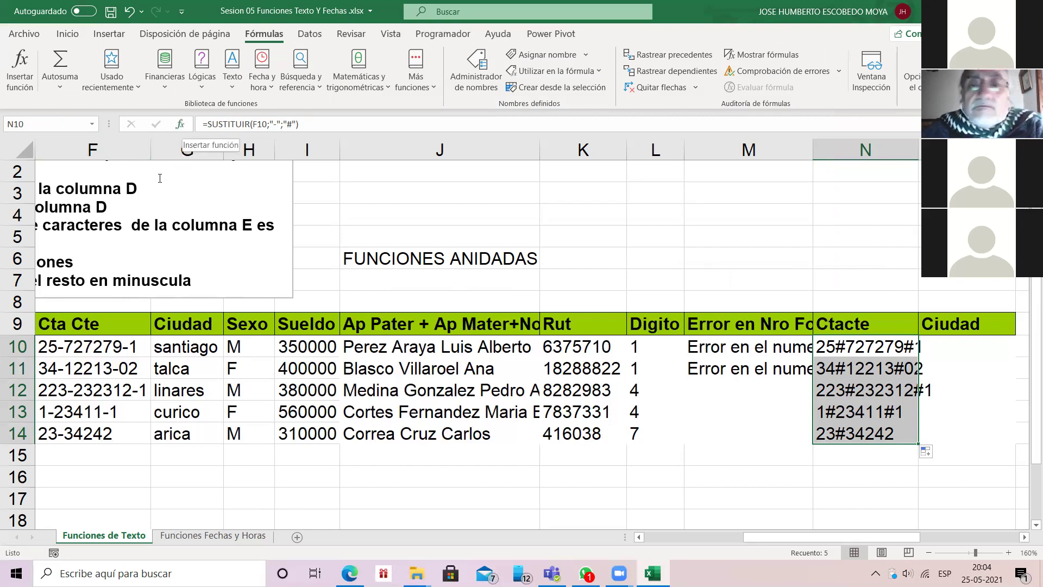
pyautogui.click(180, 123)
pyautogui.click(491, 136)
pyautogui.press('Left')
pyautogui.press('BackSpace')
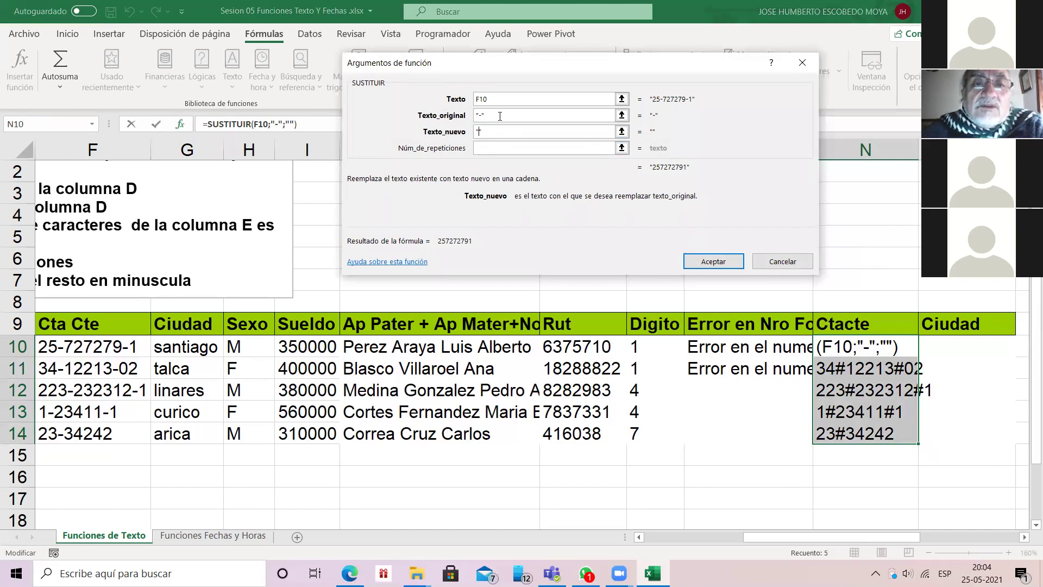
# Step: Accept =SUSTITUIR(F10;"-";"") in N10 and fill it down to N14
pyautogui.click(717, 261)
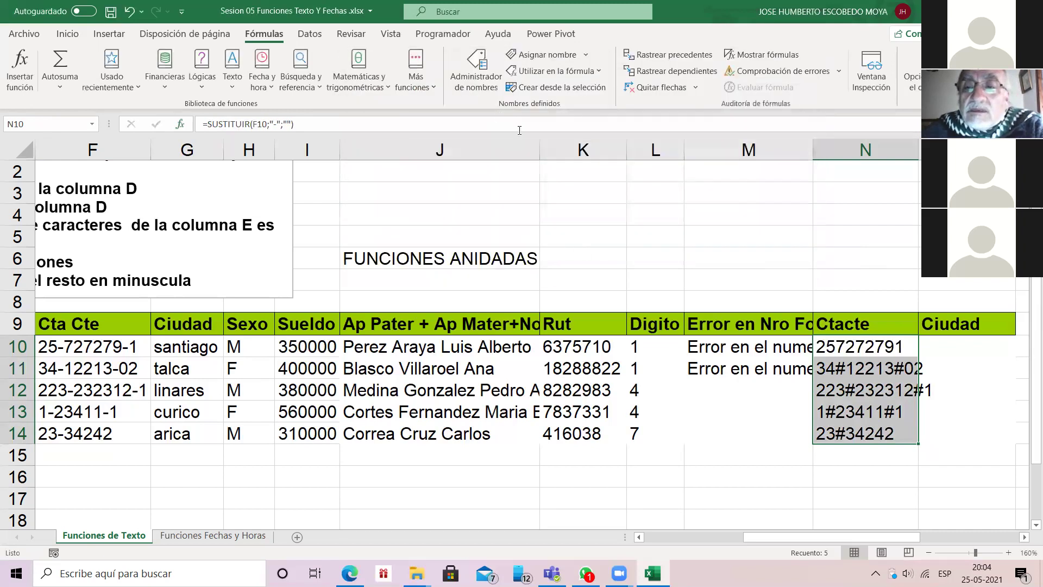
pyautogui.click(896, 350)
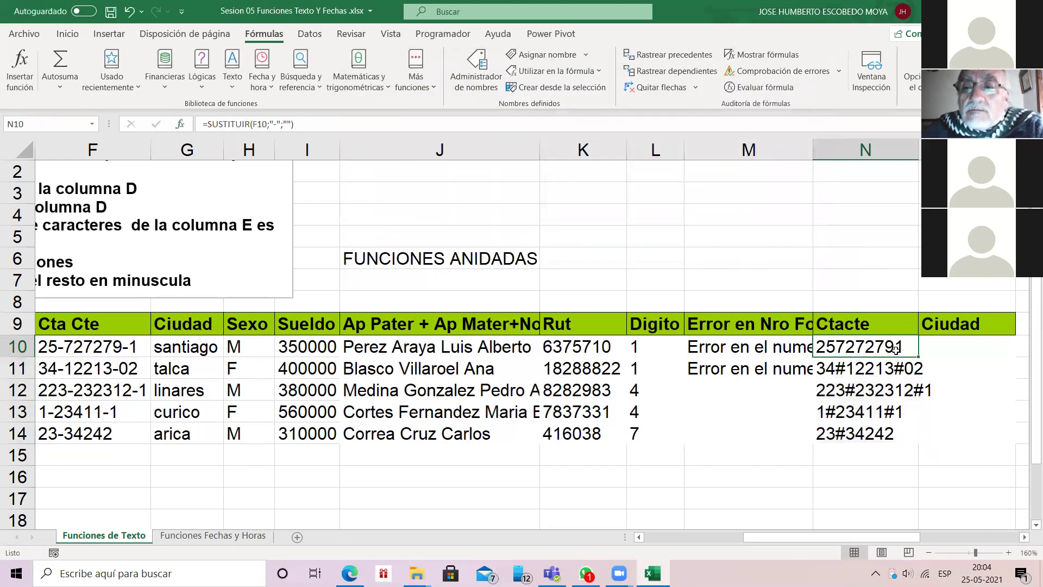
pyautogui.doubleClick(896, 349)
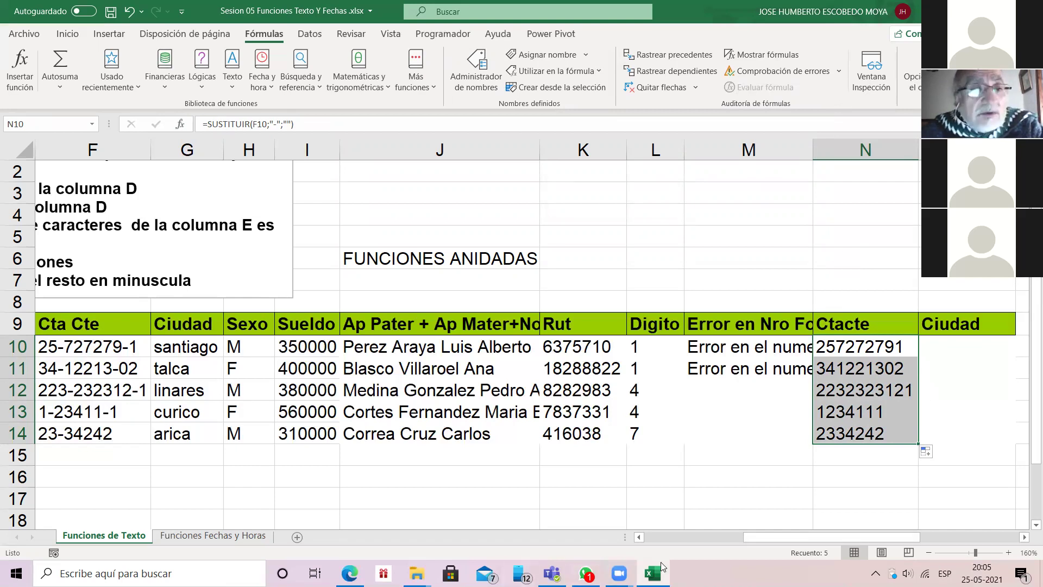
pyautogui.click(88, 350)
pyautogui.press('Left')
pyautogui.press('Left')
pyautogui.press('Left')
pyautogui.press('Left')
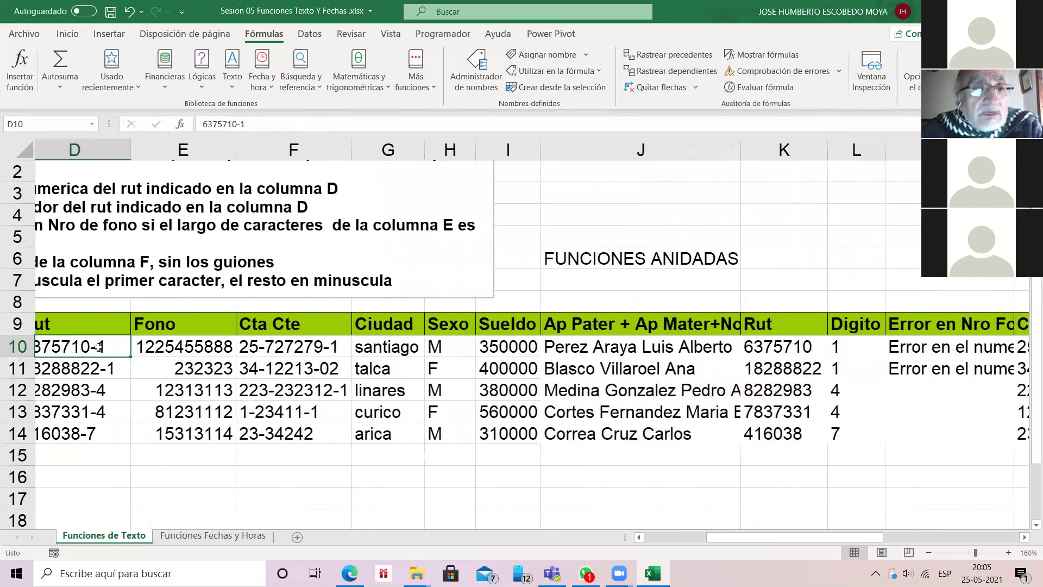
pyautogui.press('Right')
pyautogui.press('Right')
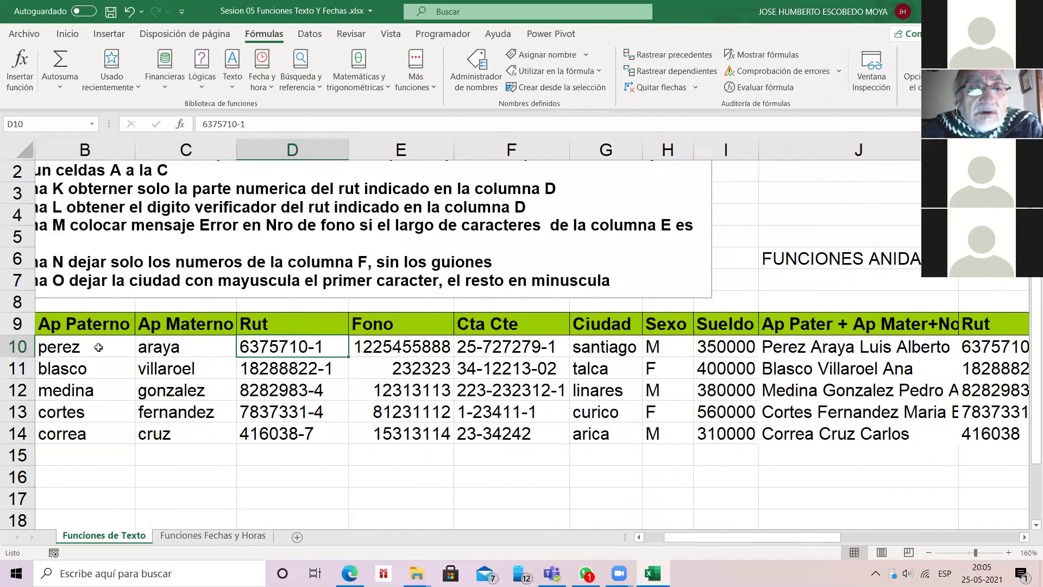
pyautogui.press('Right')
pyautogui.press('Right')
pyautogui.press('Right')
pyautogui.press('Right')
pyautogui.press('Right')
pyautogui.press('Right')
pyautogui.press('Right')
pyautogui.press('Right')
pyautogui.press('Right')
pyautogui.press('Right')
pyautogui.press('Right')
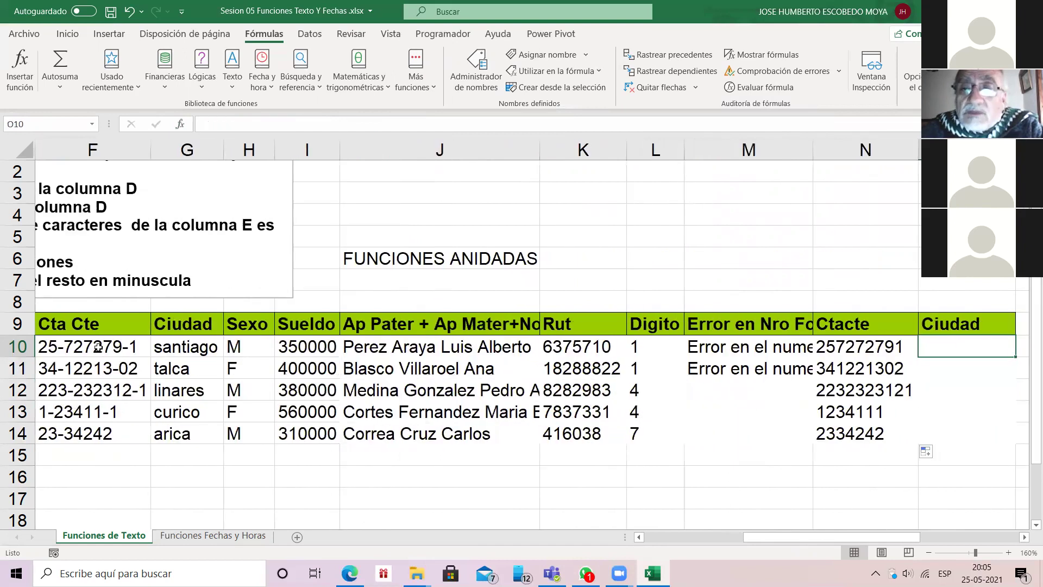
pyautogui.press('Right')
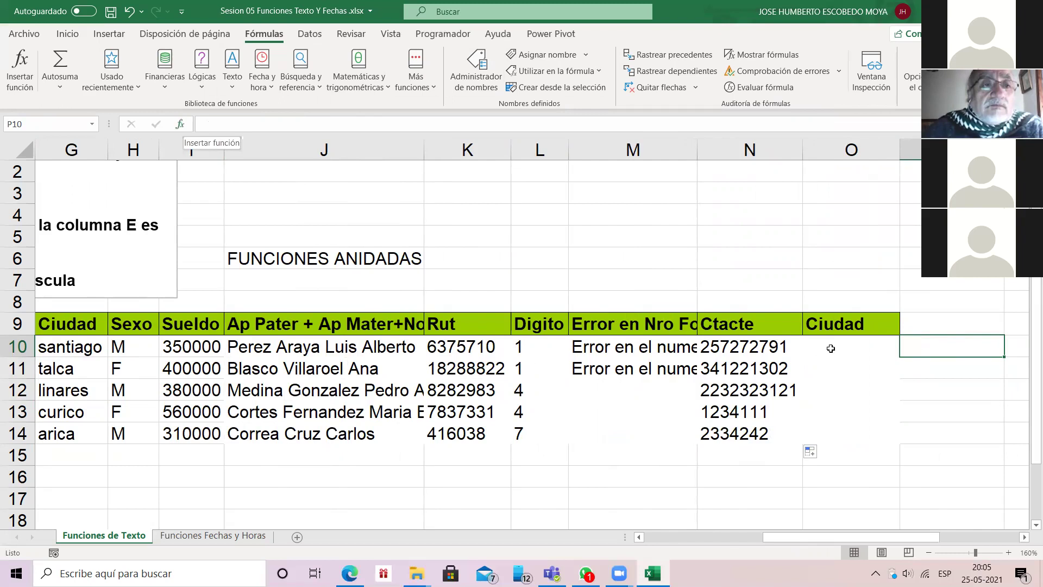
pyautogui.click(182, 124)
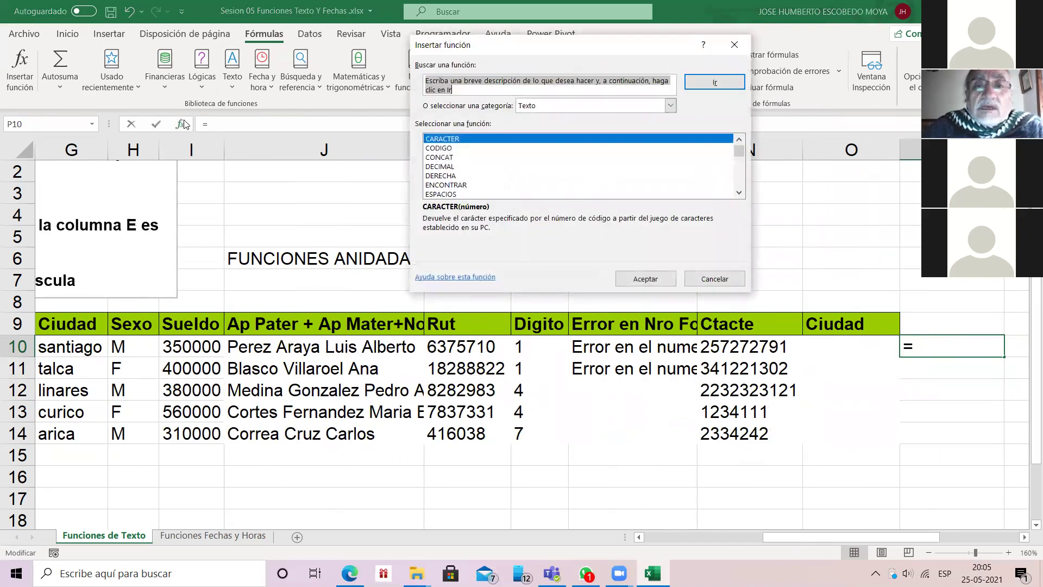
pyautogui.click(739, 193)
pyautogui.click(739, 192)
pyautogui.scroll(-9, 739, 192)
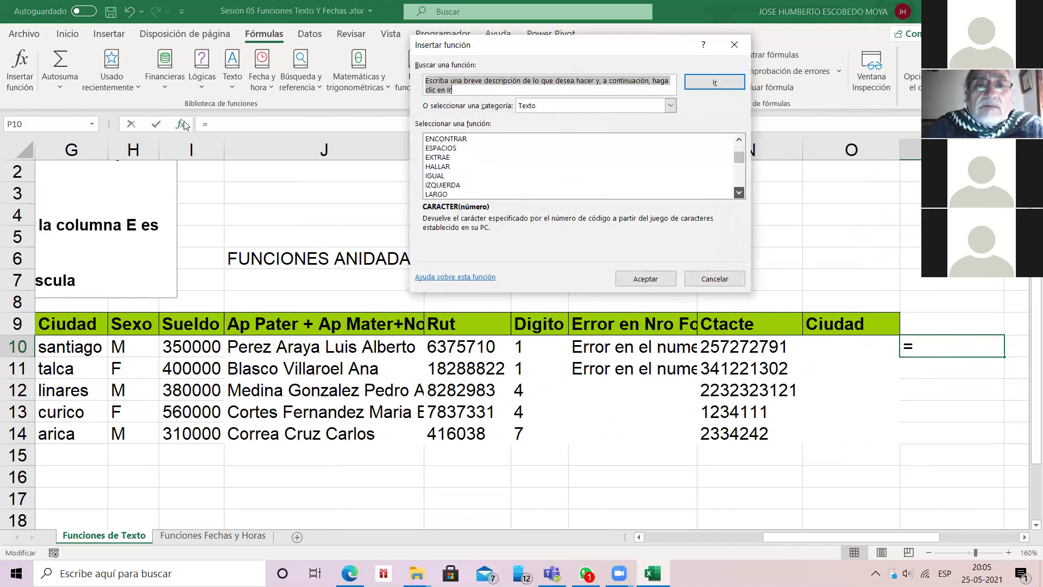
pyautogui.scroll(-3, 739, 192)
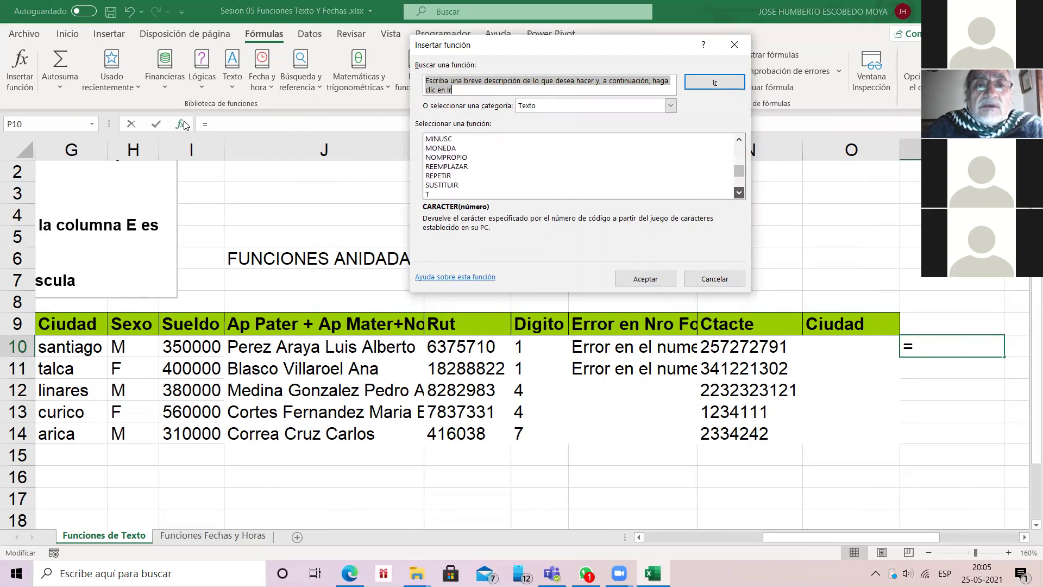
pyautogui.doubleClick(461, 183)
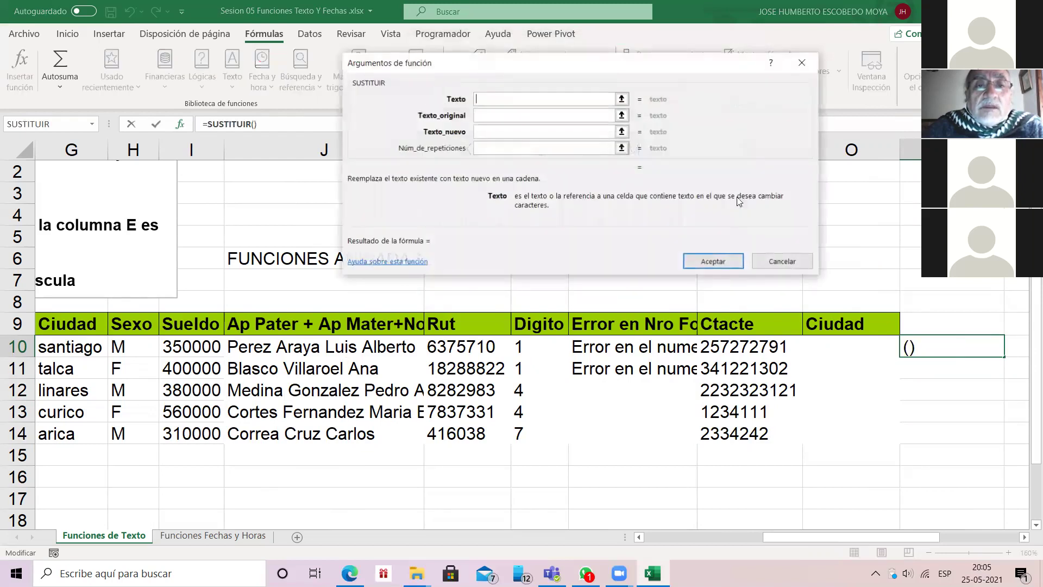
pyautogui.moveTo(893, 536); pyautogui.dragTo(814, 536)
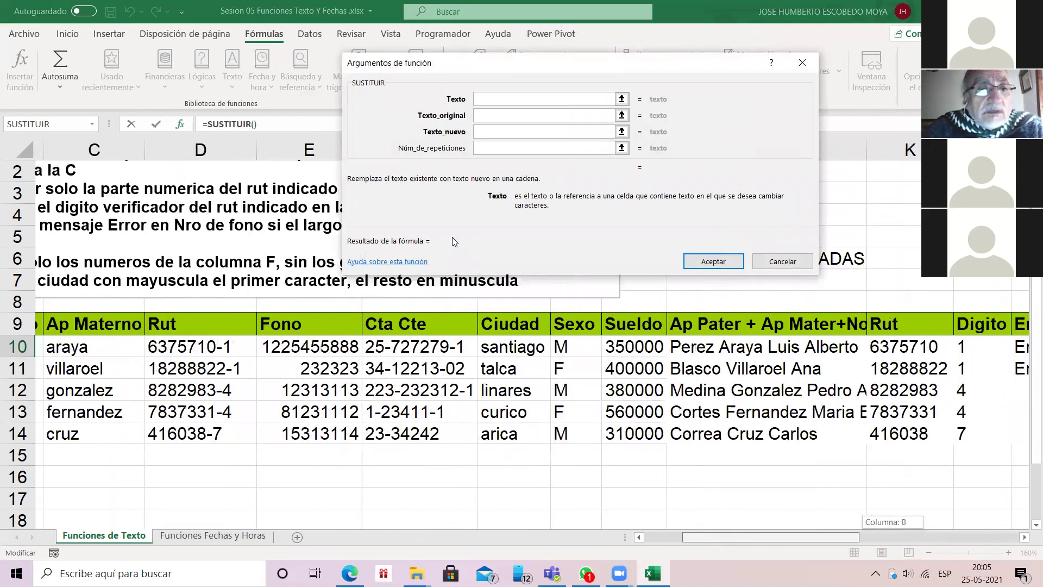
pyautogui.click(193, 347)
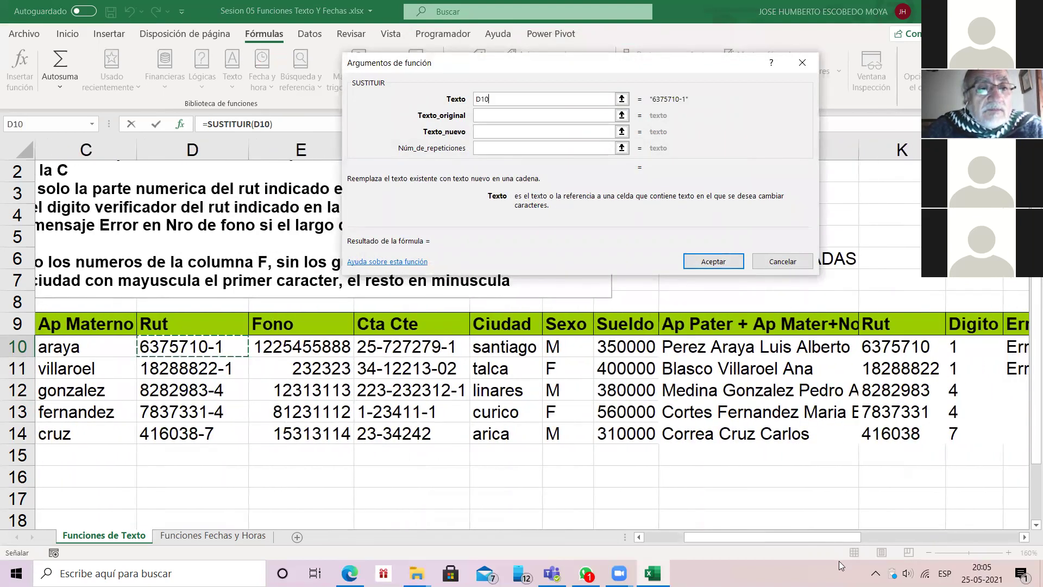
pyautogui.press('Tab')
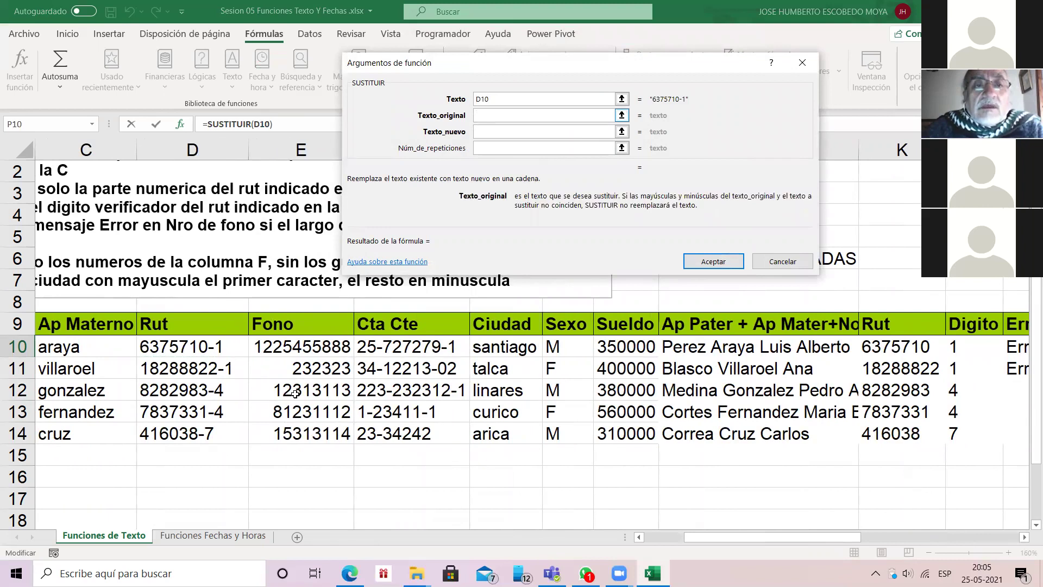
pyautogui.write('"-')
pyautogui.press('Tab')
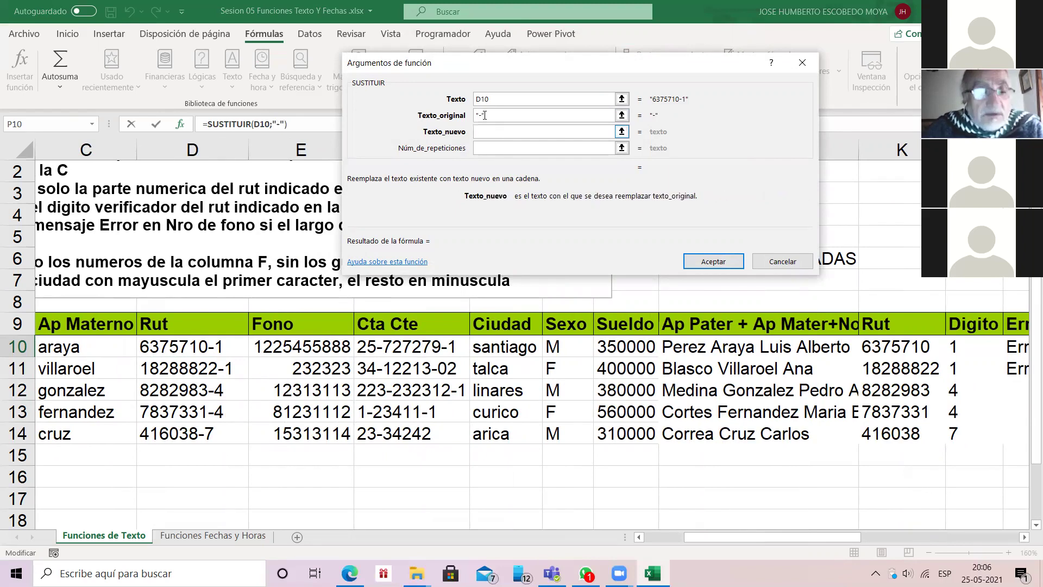
pyautogui.write('""')
pyautogui.press('Tab')
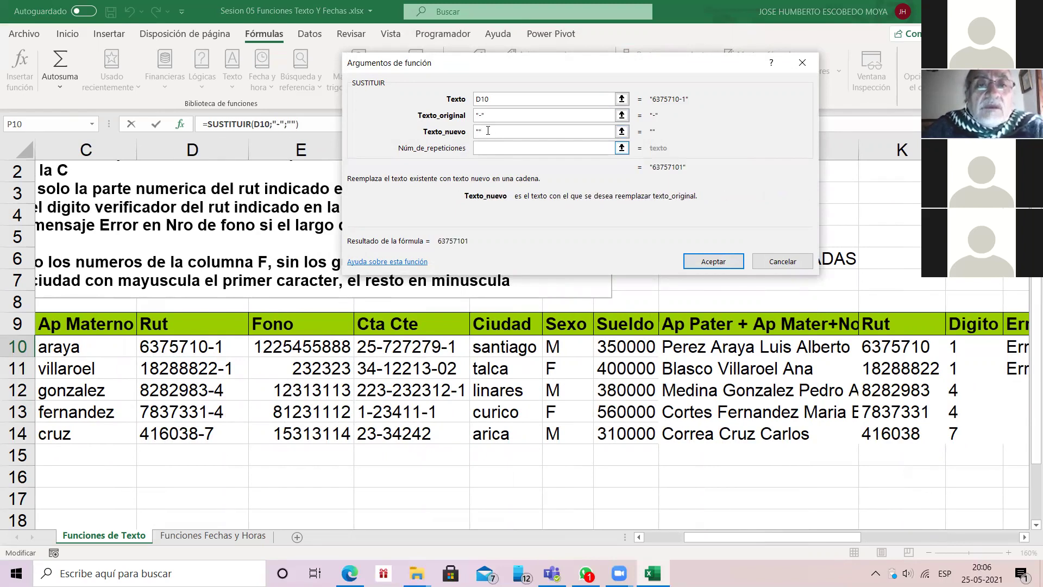
pyautogui.click(715, 260)
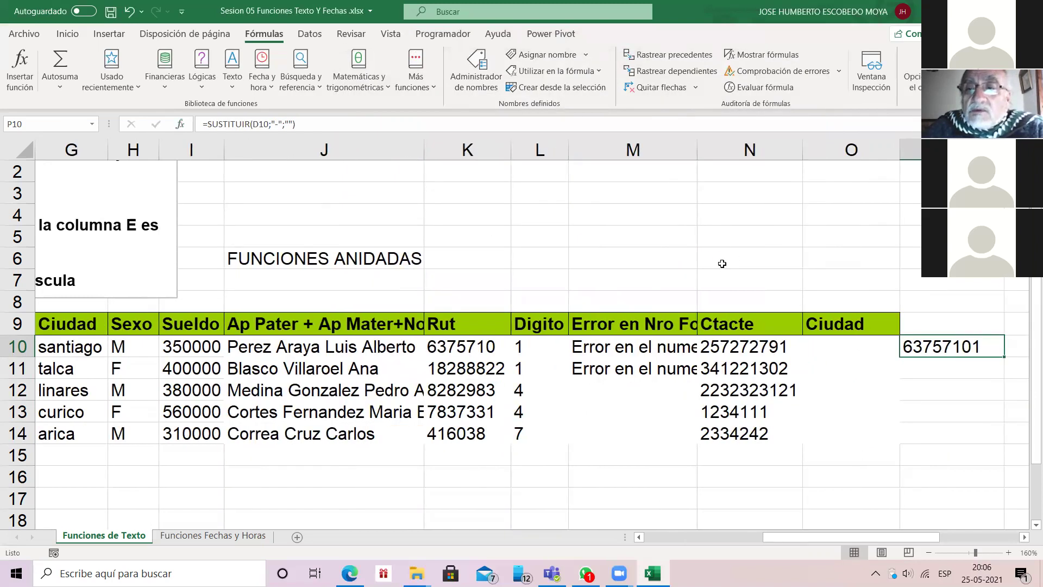
pyautogui.hotkey('shift', 'Down')
pyautogui.hotkey('shift', 'Down')
pyautogui.hotkey('shift', 'Down')
pyautogui.hotkey('shift', 'Down')
pyautogui.hotkey('ctrl', 'j')
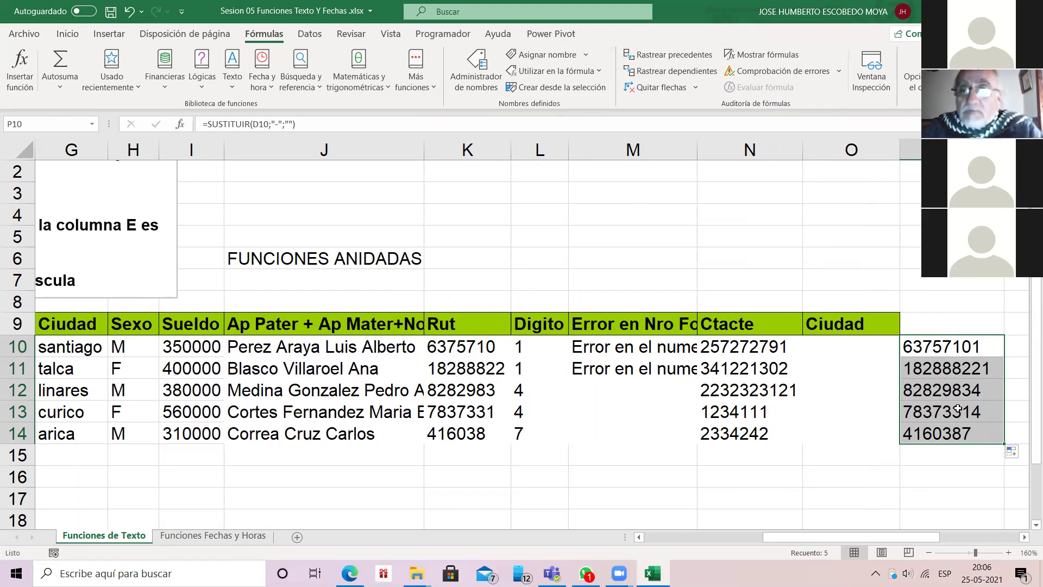
pyautogui.click(954, 368)
pyautogui.click(942, 348)
pyautogui.moveTo(937, 347); pyautogui.dragTo(937, 433)
pyautogui.press('Delete')
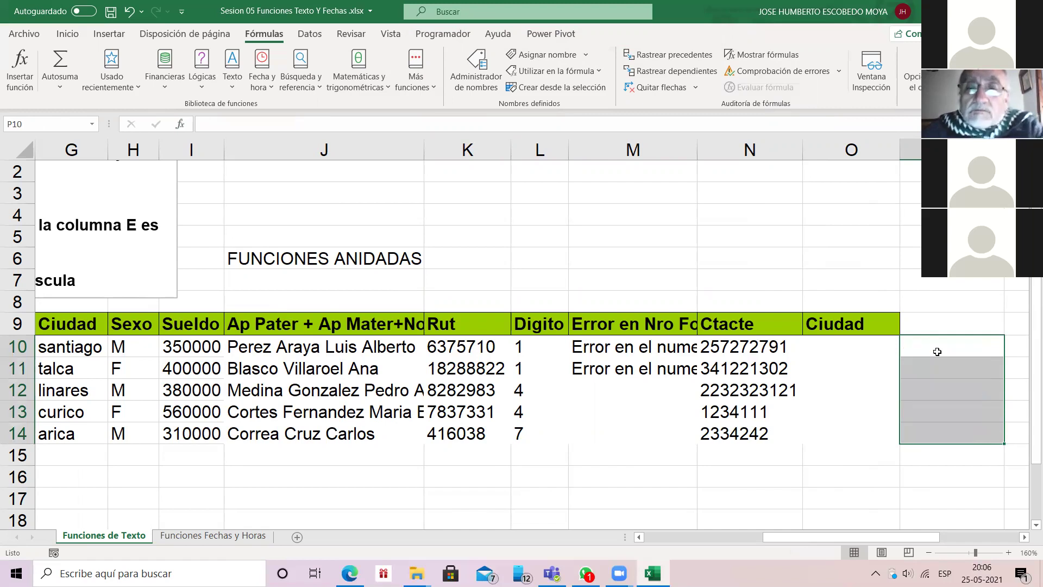
pyautogui.press('Left')
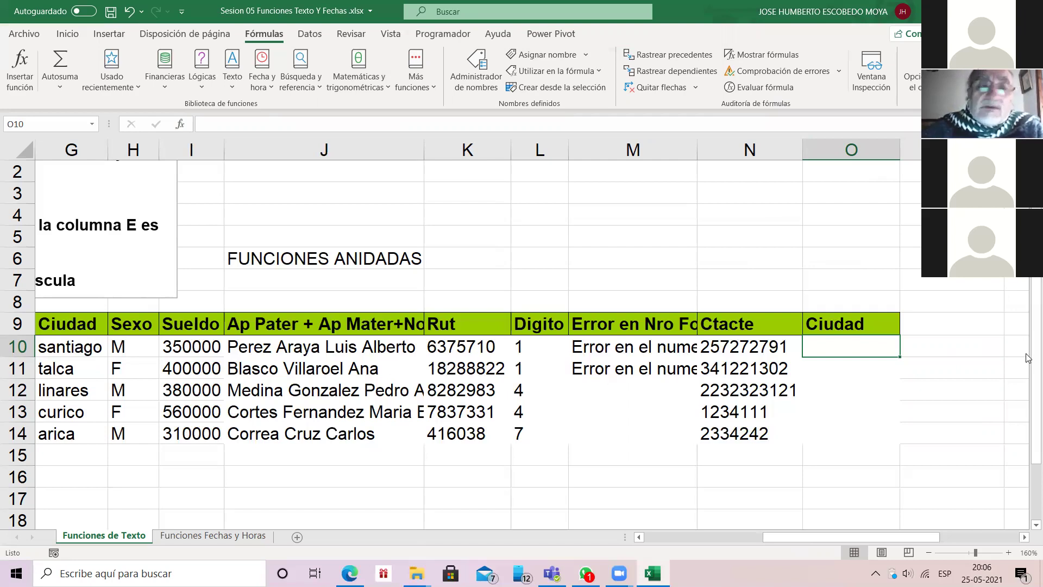
pyautogui.hotkey('shift', 'F3')
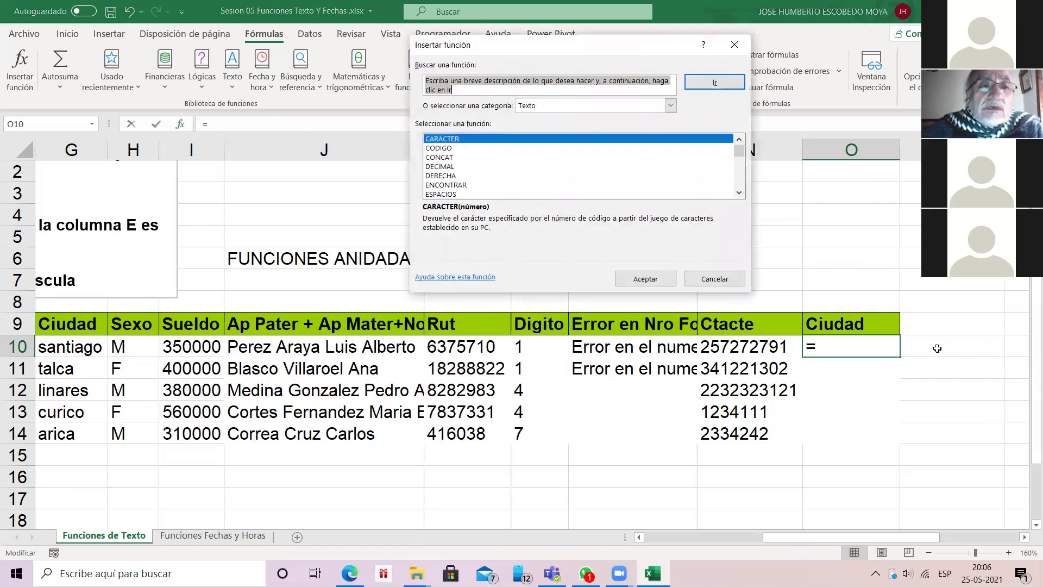
pyautogui.scroll(-4, 937, 348)
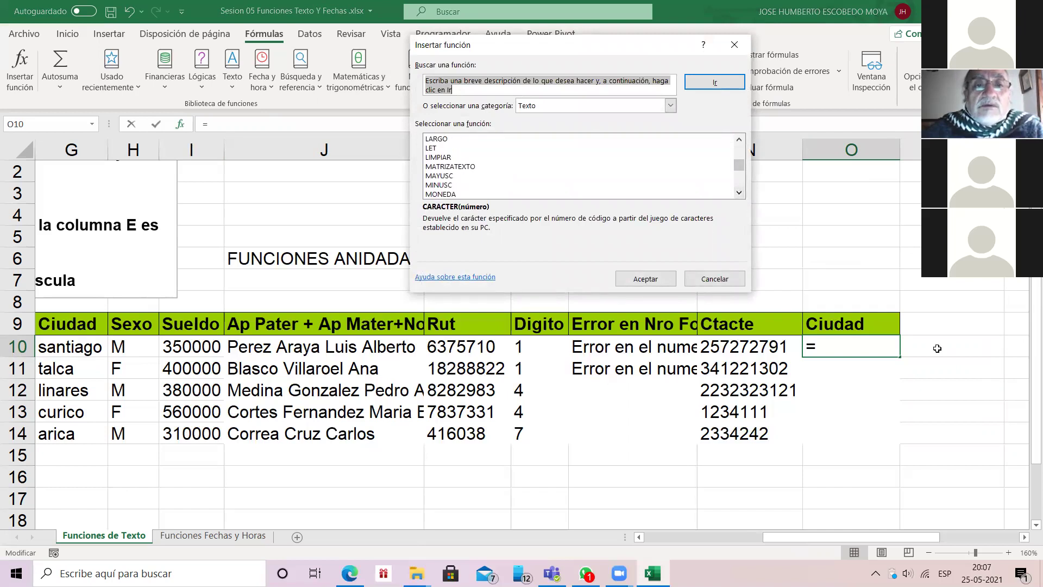
pyautogui.doubleClick(438, 175)
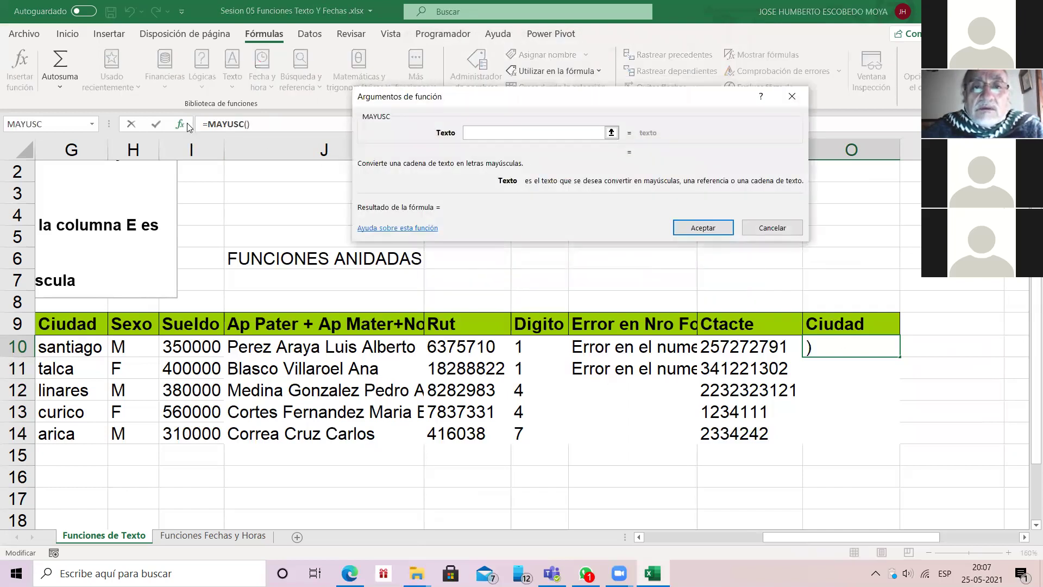
pyautogui.write('G10')
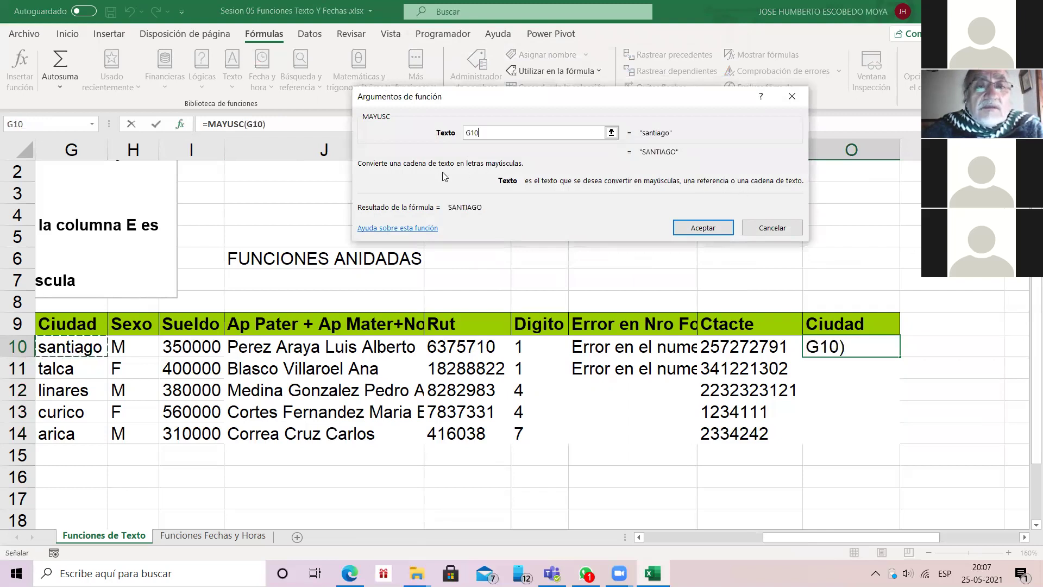
pyautogui.press('Return')
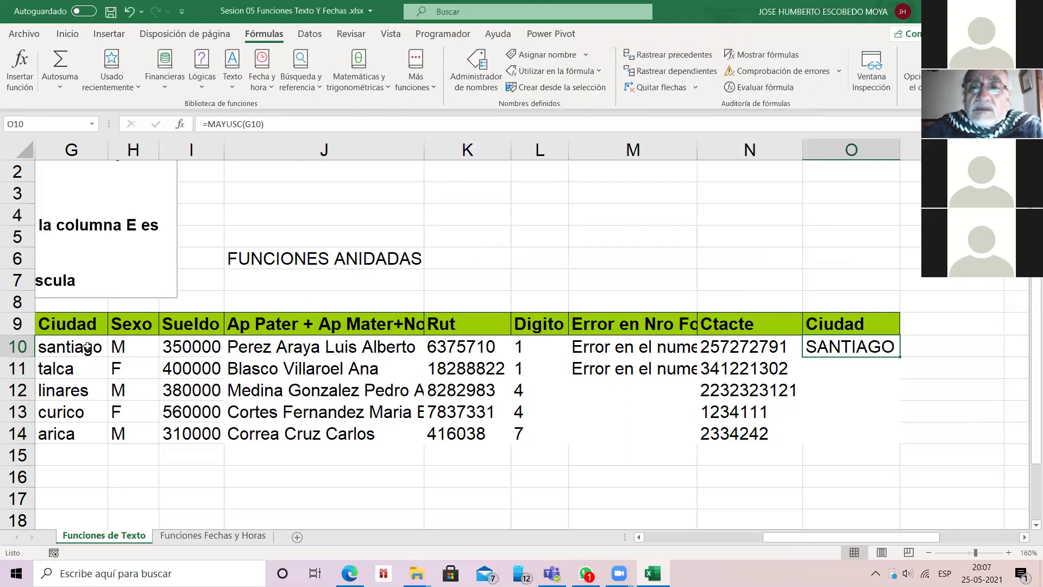
pyautogui.hotkey('shift', 'Down')
pyautogui.hotkey('shift', 'Down')
pyautogui.hotkey('shift', 'Down')
pyautogui.hotkey('shift', 'Down')
pyautogui.hotkey('ctrl', 'j')
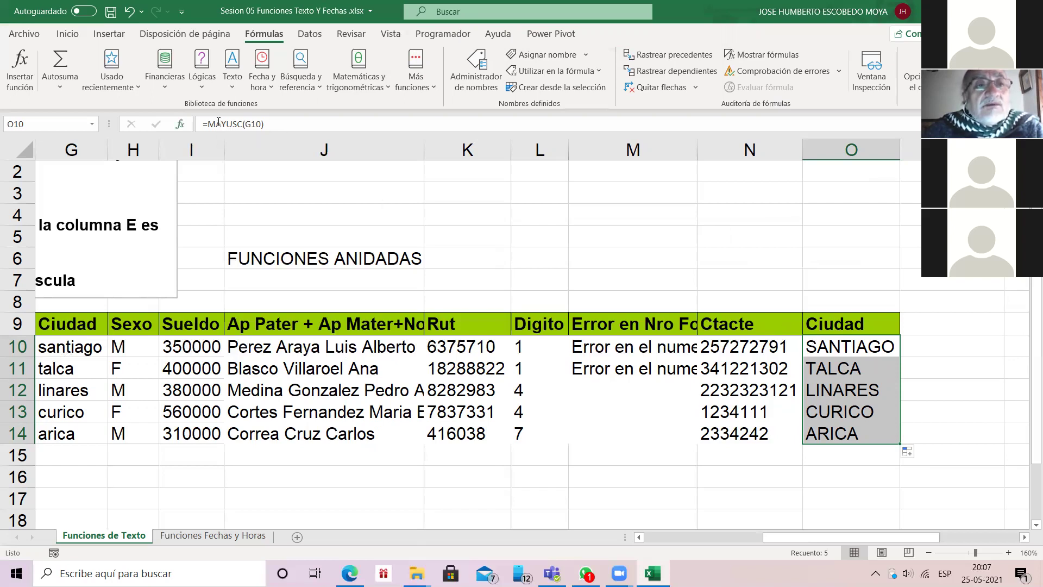
pyautogui.click(180, 124)
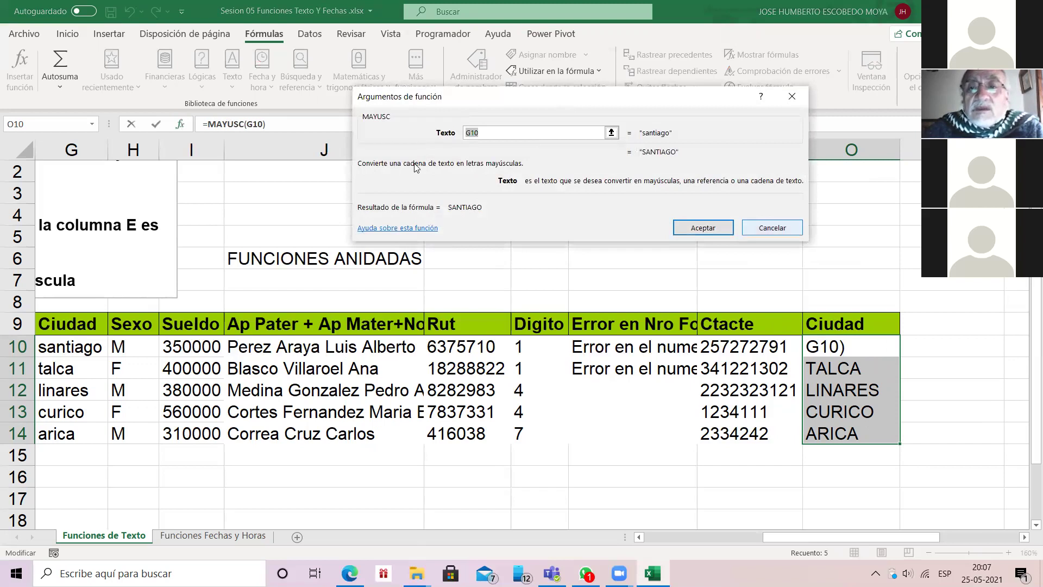
pyautogui.press('Return')
pyautogui.hotkey('shift', 'Down')
pyautogui.hotkey('shift', 'Down')
pyautogui.hotkey('shift', 'Down')
pyautogui.hotkey('shift', 'Up')
pyautogui.hotkey('shift', 'Up')
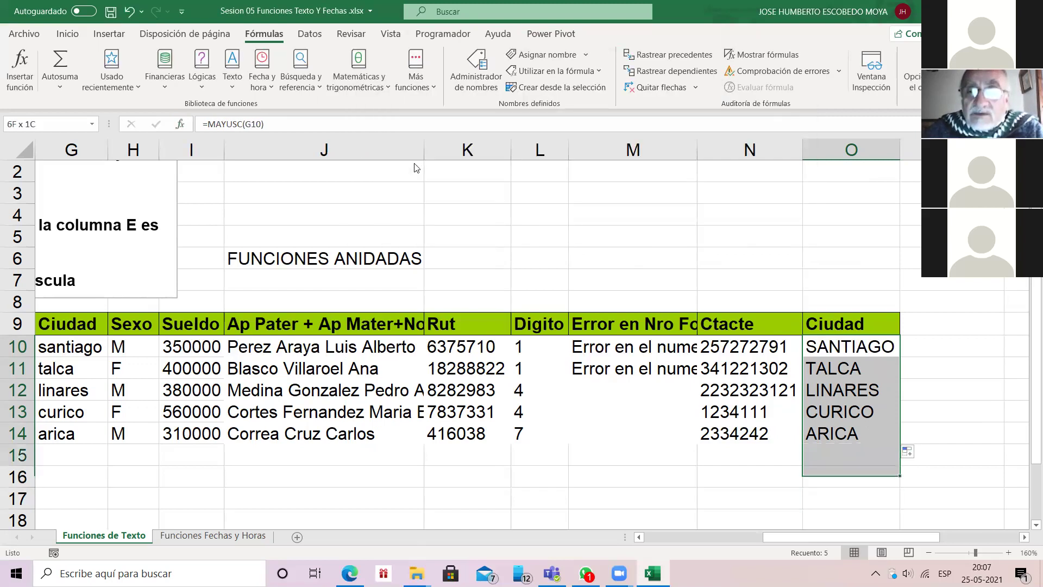
pyautogui.press('Delete')
pyautogui.click(849, 346)
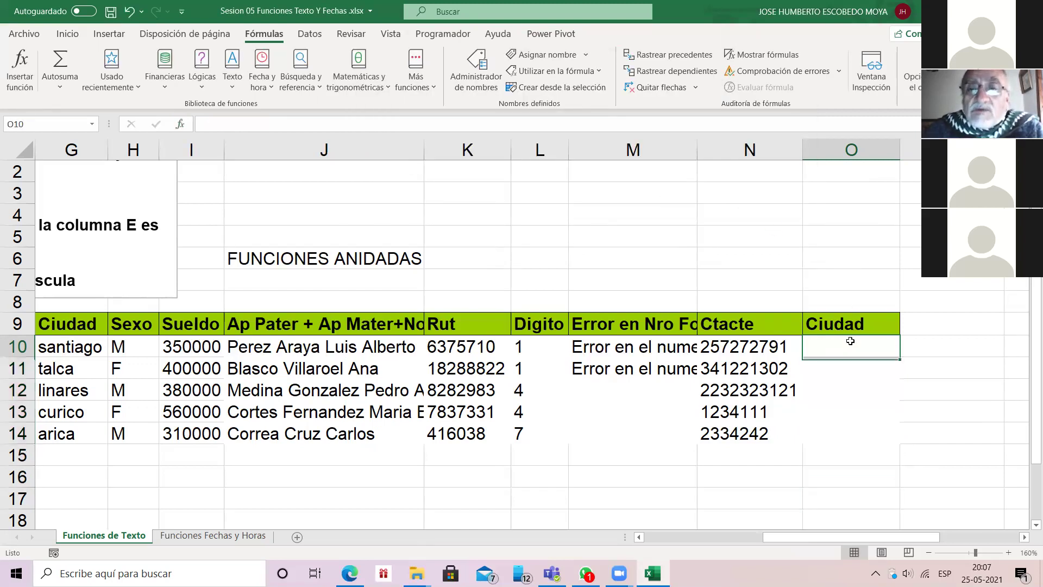
# Step: Enter =NOMPROPIO(G10) in O10 and fill it down to O14
pyautogui.write('=')
pyautogui.hotkey('shift', 'F3')
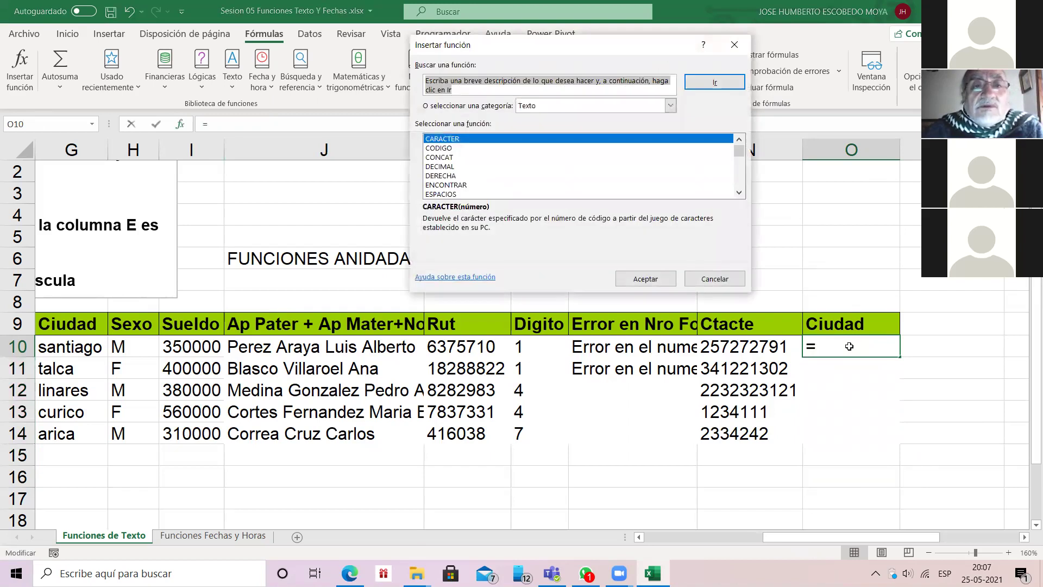
pyautogui.click(739, 192)
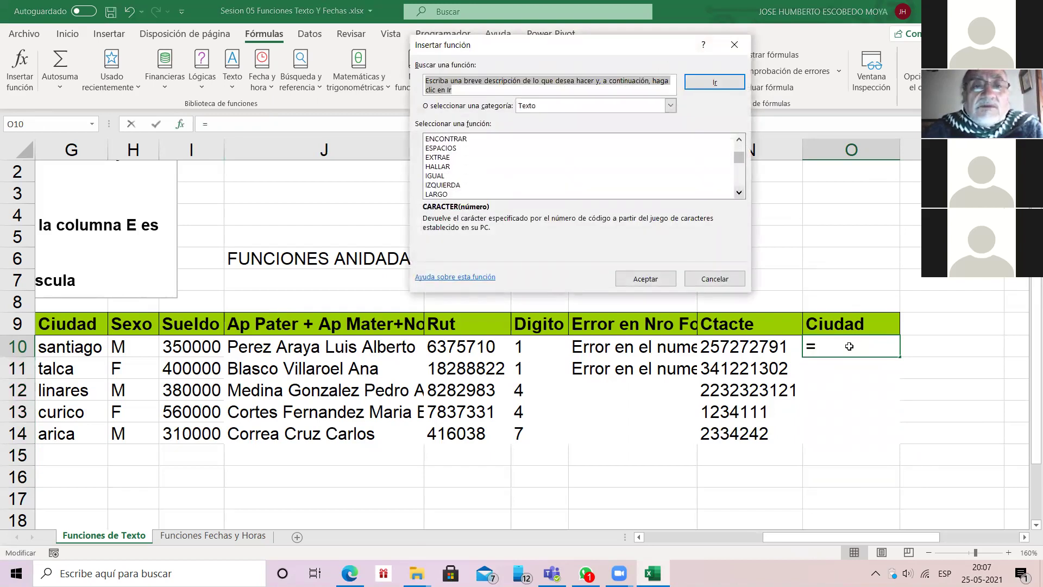
pyautogui.scroll(-6, 497, 185)
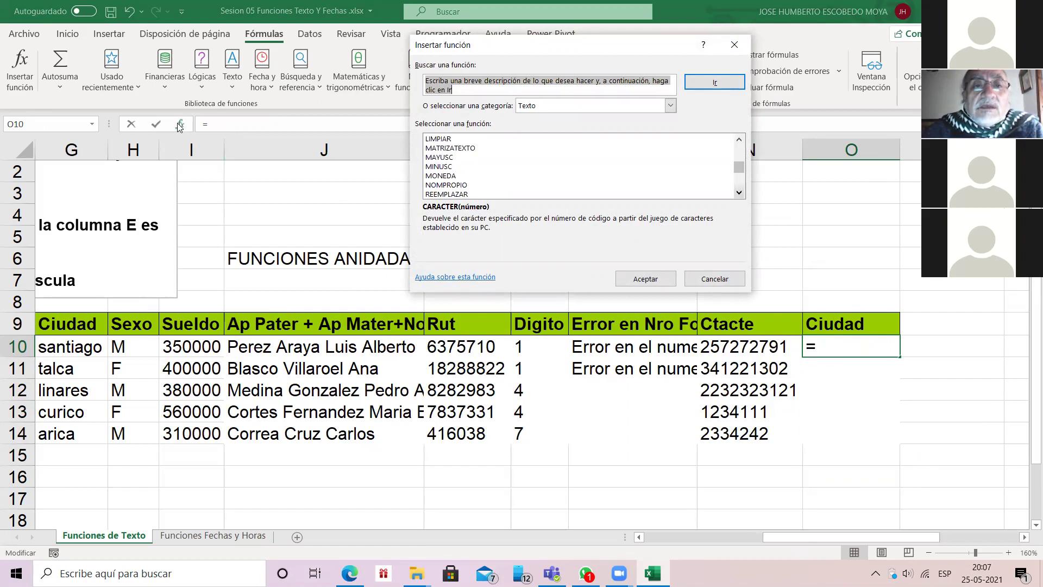
pyautogui.doubleClick(446, 175)
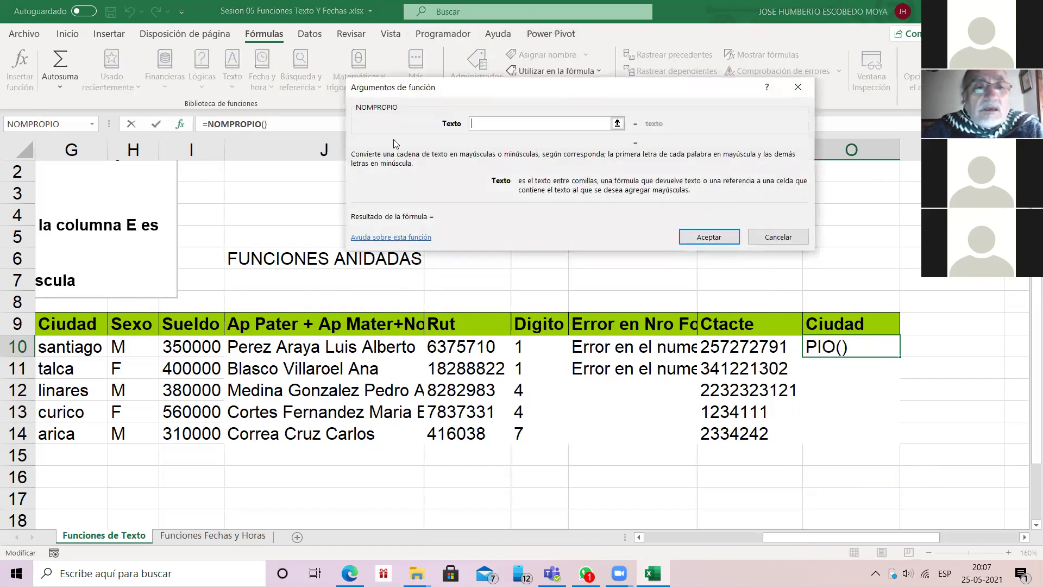
pyautogui.write('G10')
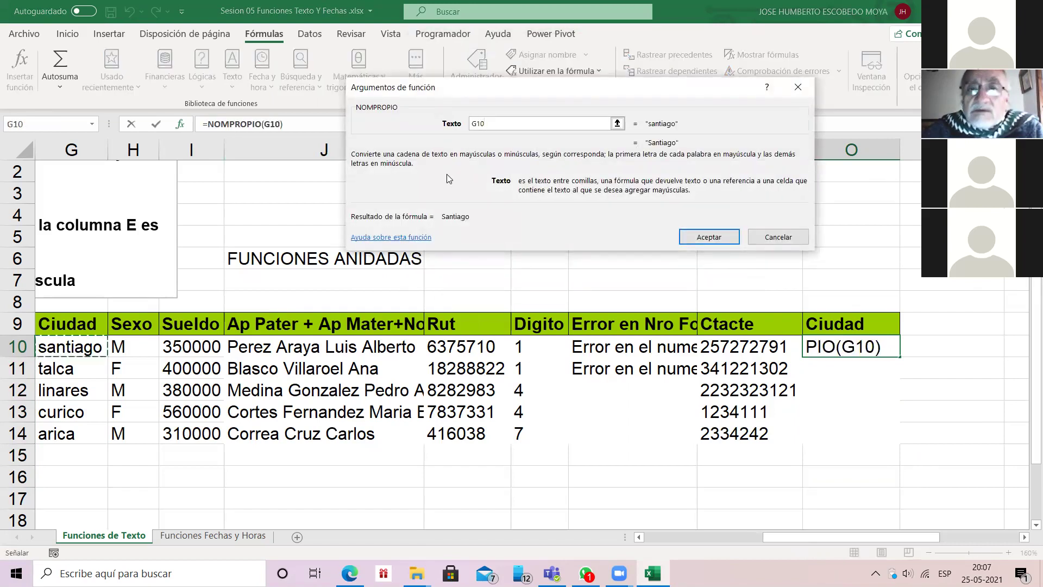
pyautogui.press('Return')
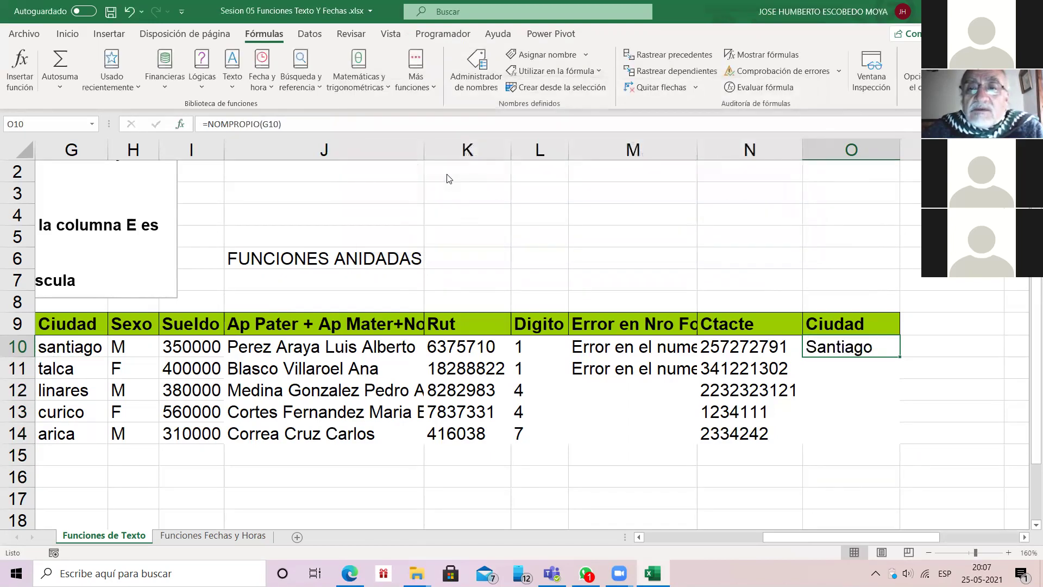
pyautogui.doubleClick(900, 357)
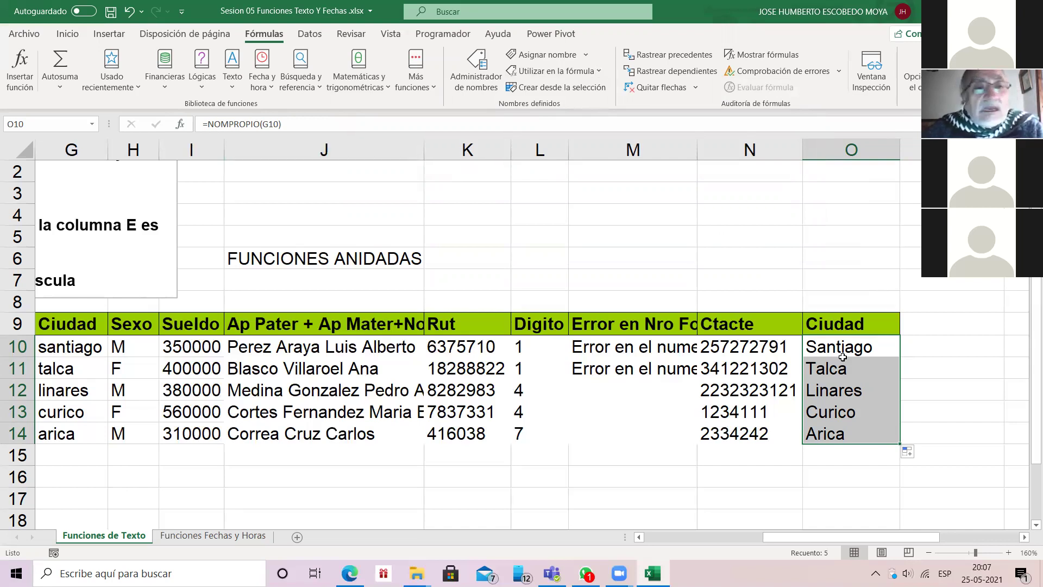
pyautogui.press('Right')
pyautogui.press('Up')
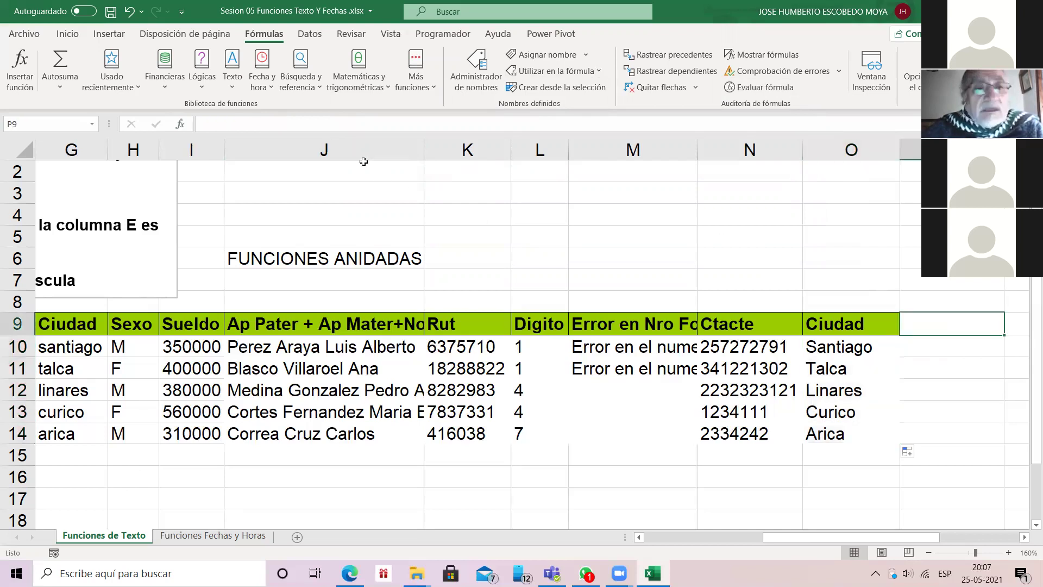
# Step: Add a Sexo header in P9 and fill P10:P14 with =MINUSC(H10)
pyautogui.write('Sexo')
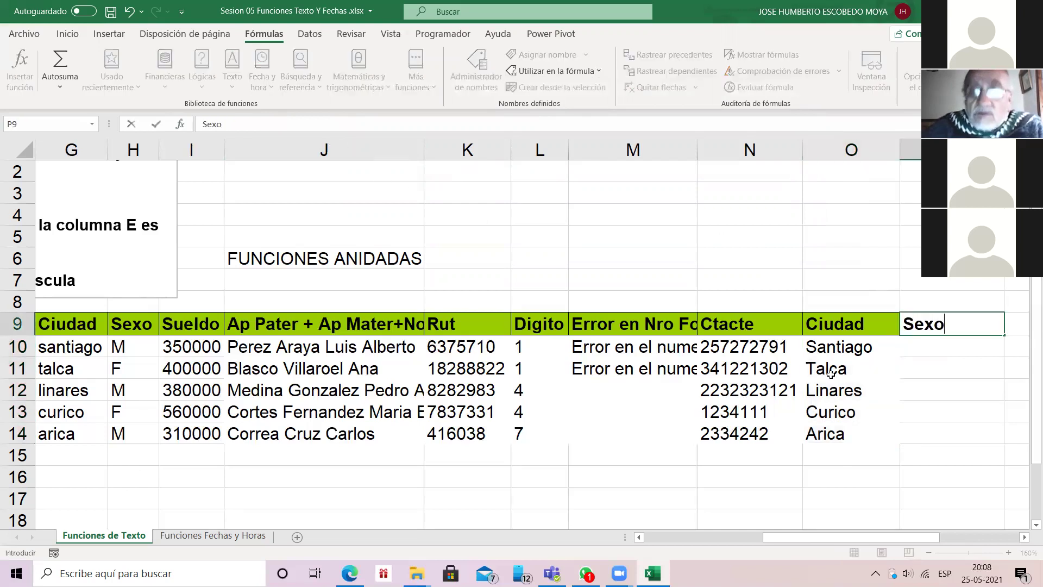
pyautogui.press('Return')
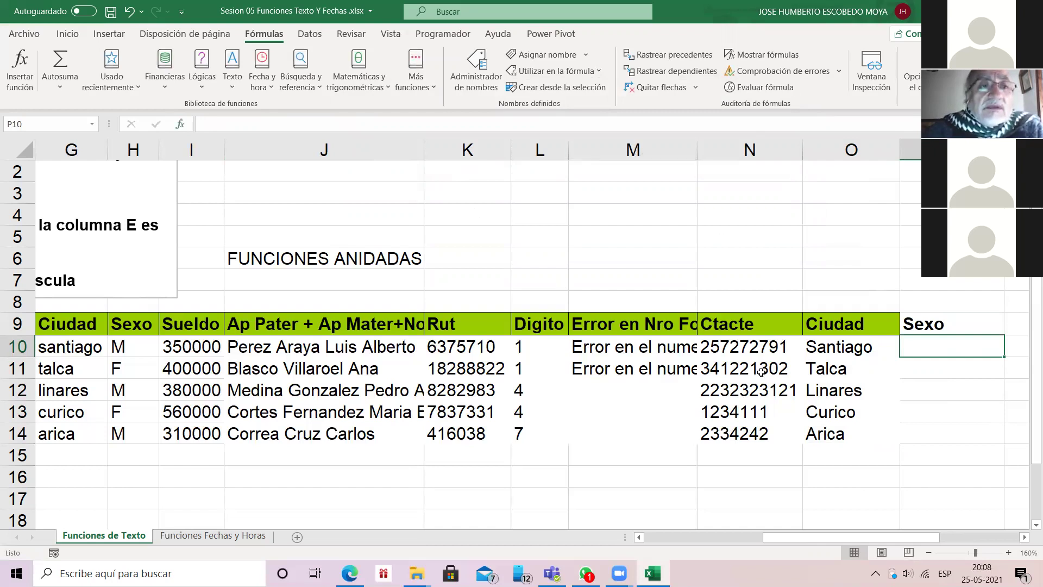
pyautogui.hotkey('shift', 'F3')
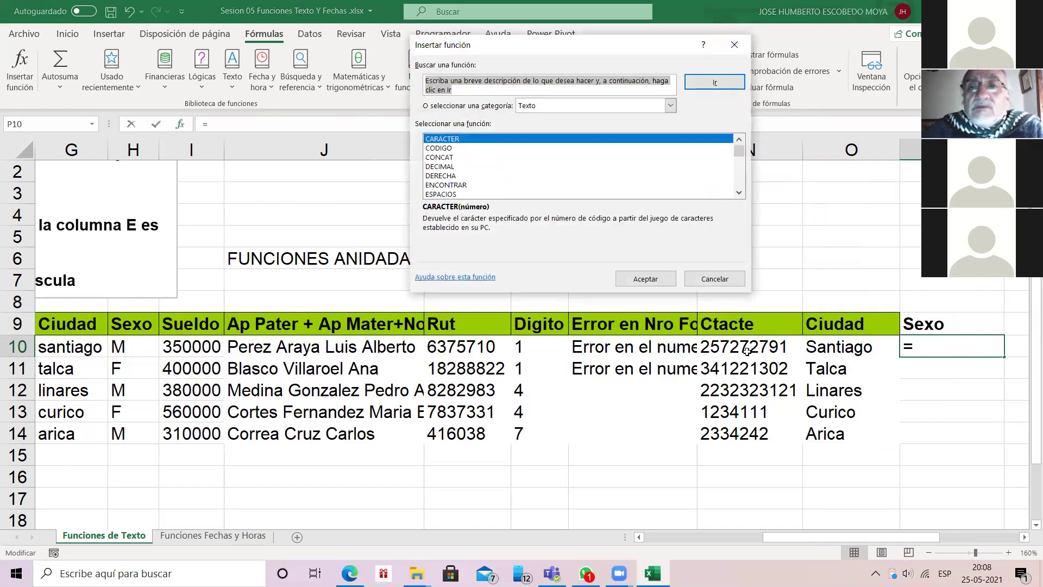
pyautogui.click(739, 192)
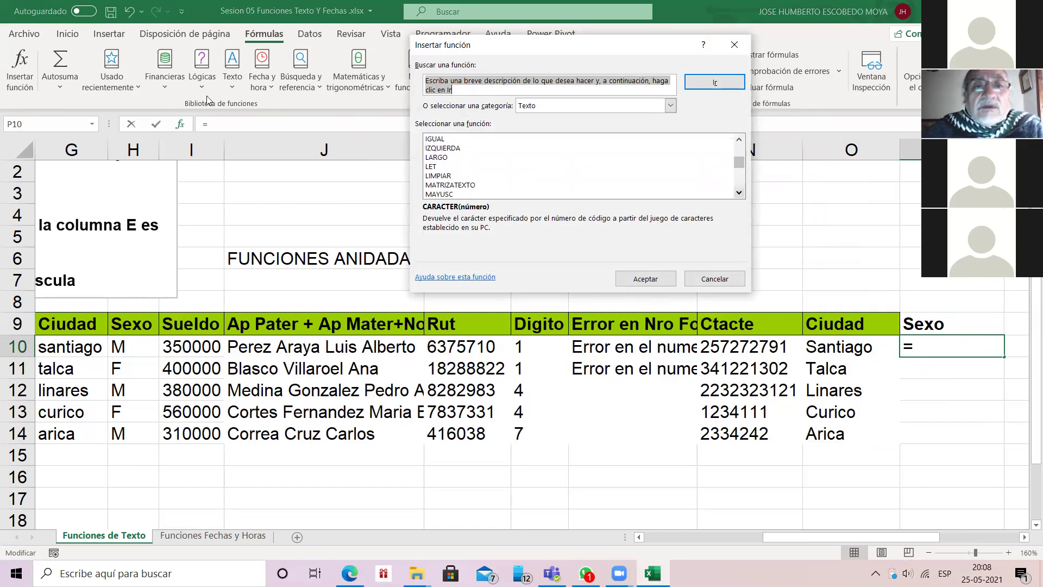
pyautogui.click(433, 175)
pyautogui.doubleClick(433, 175)
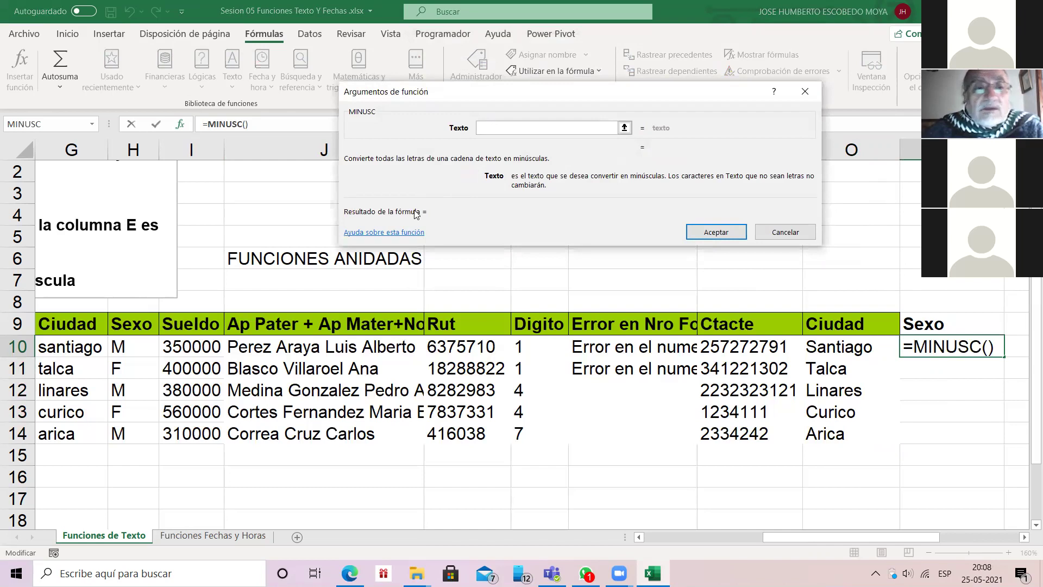
pyautogui.write('H10')
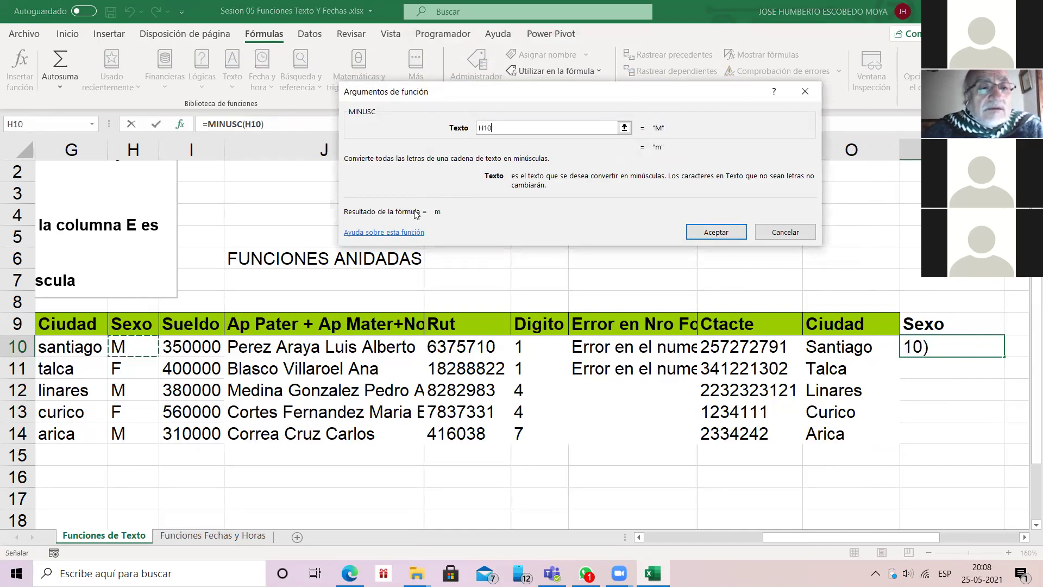
pyautogui.press('Return')
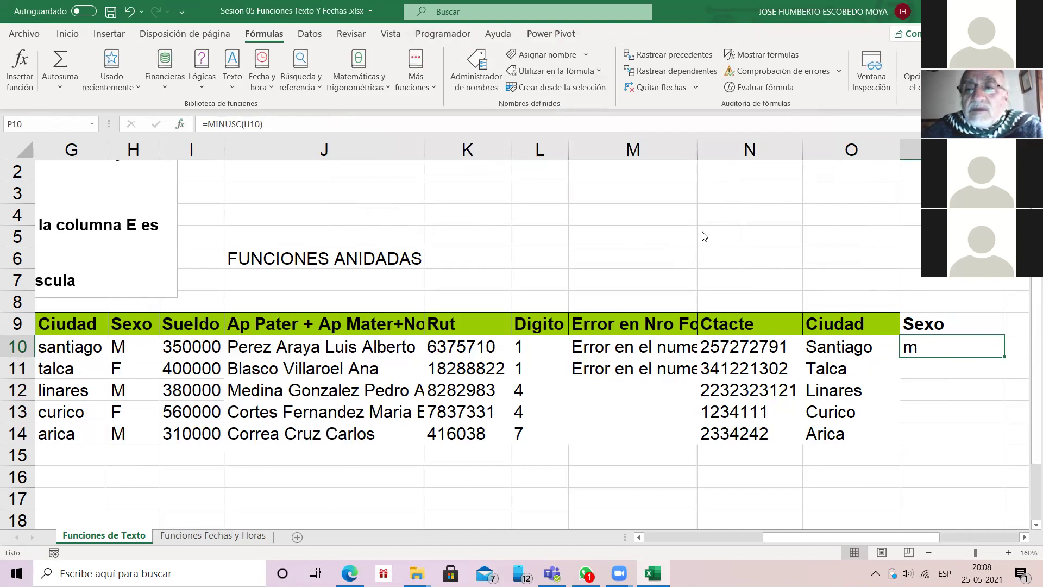
pyautogui.doubleClick(1005, 356)
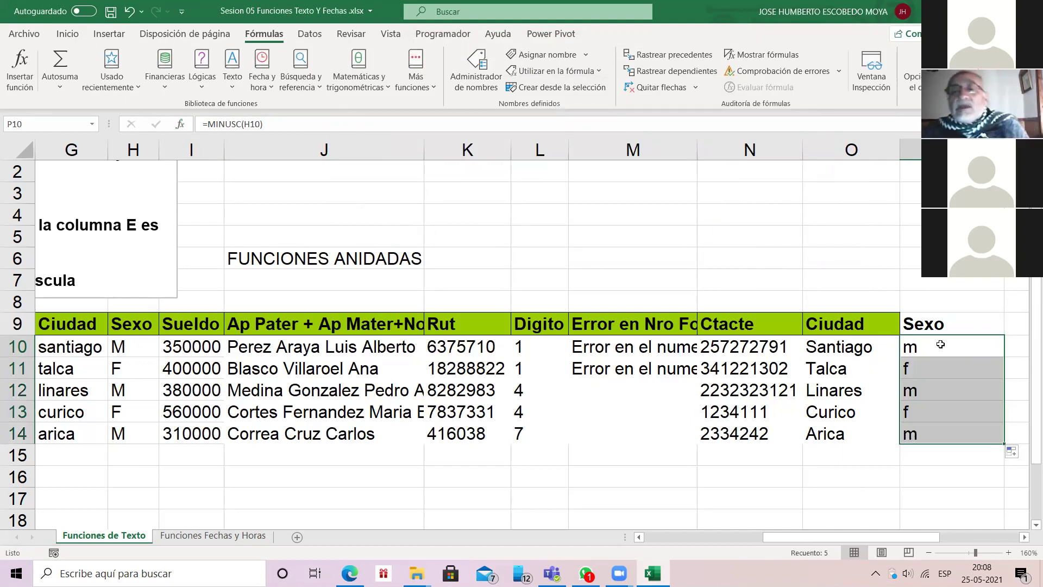
pyautogui.press('Left')
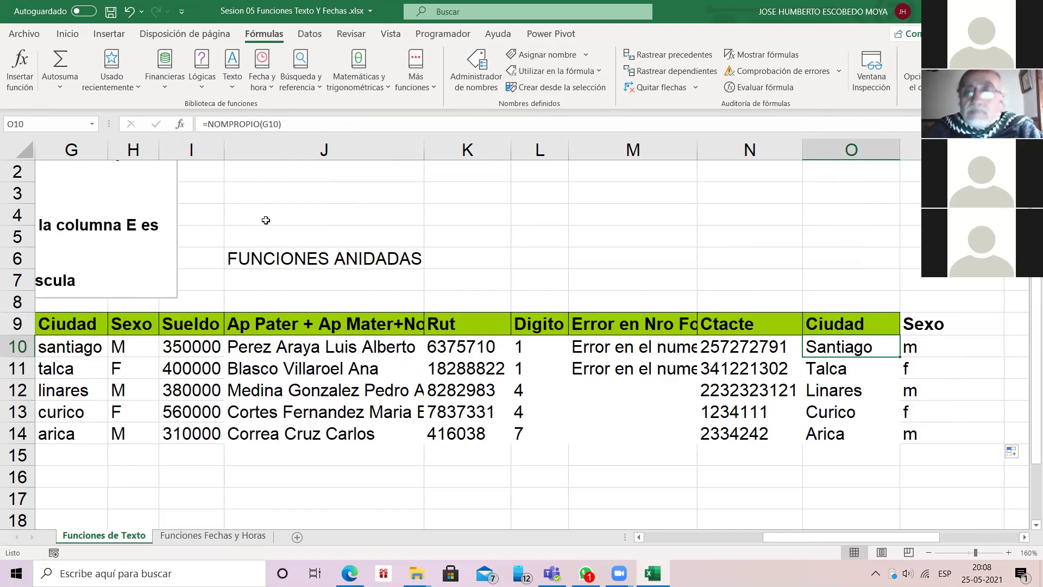
# Step: Replace NOMPROPIO with MAYUSC in O10 and fill =MAYUSC(G10) down to O14
pyautogui.click(205, 126)
pyautogui.click(209, 123)
pyautogui.press('Delete')
pyautogui.press('Delete')
pyautogui.press('Delete')
pyautogui.press('Delete')
pyautogui.press('Delete')
pyautogui.press('Delete')
pyautogui.press('Delete')
pyautogui.press('Delete')
pyautogui.press('Delete')
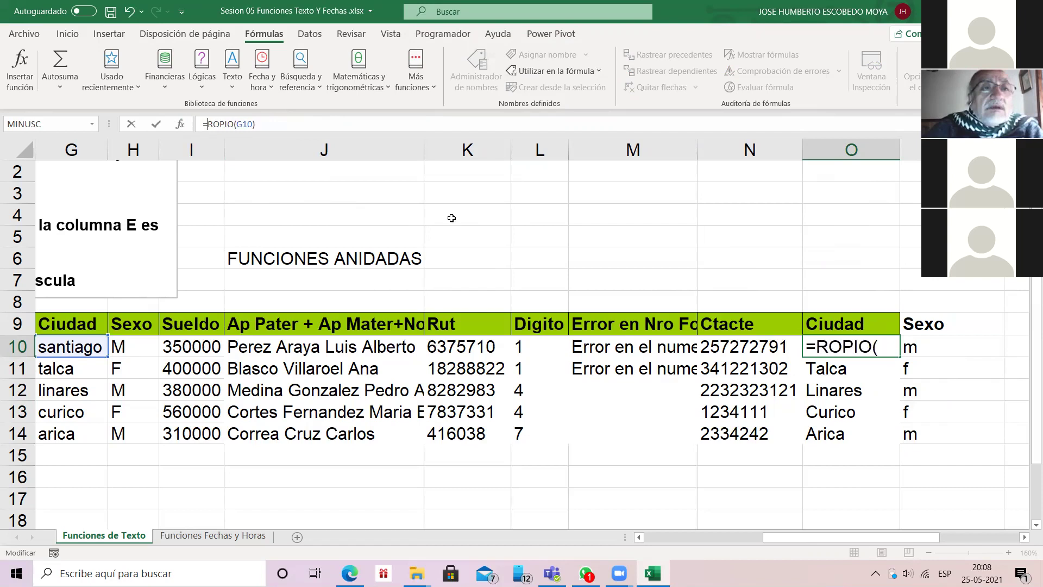
pyautogui.write('ma')
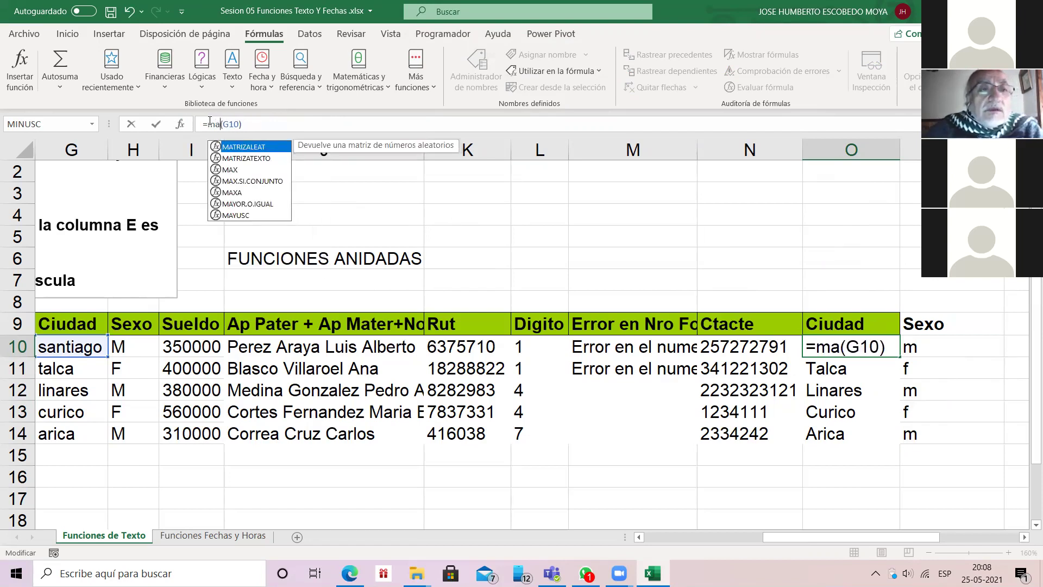
pyautogui.press('Up')
pyautogui.press('Tab')
pyautogui.press('Return')
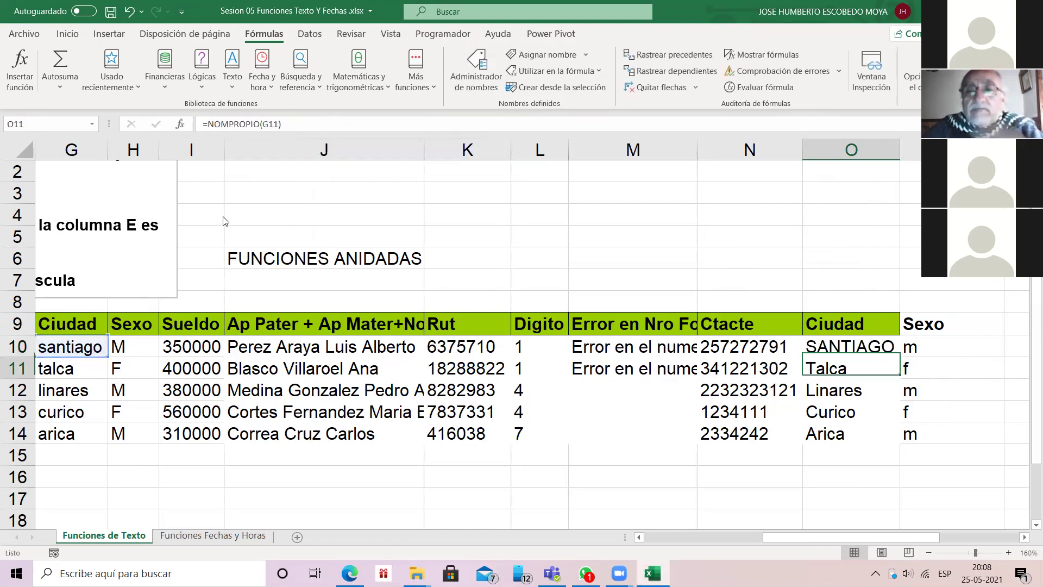
pyautogui.press('Up')
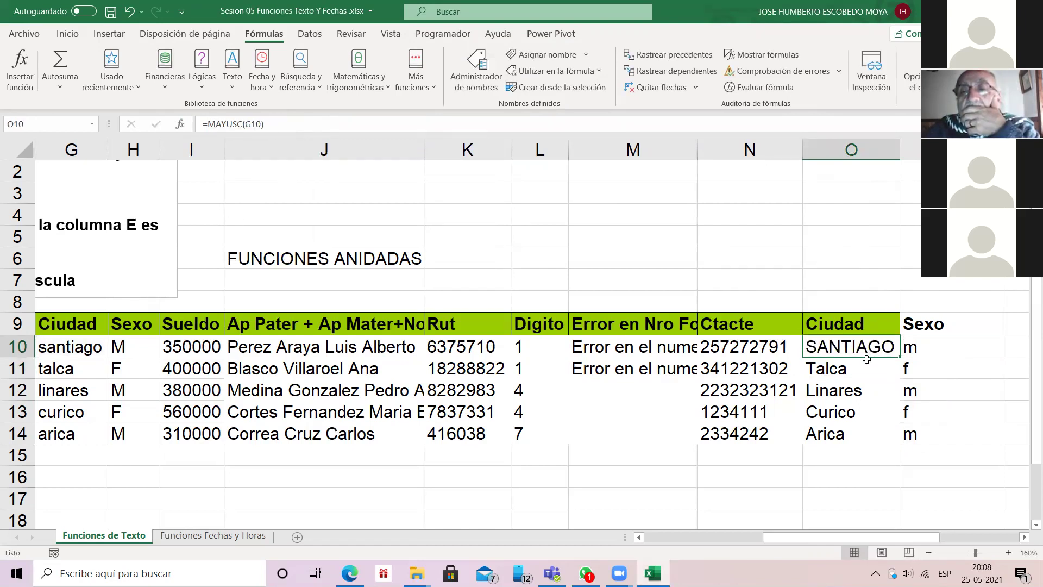
pyautogui.doubleClick(902, 356)
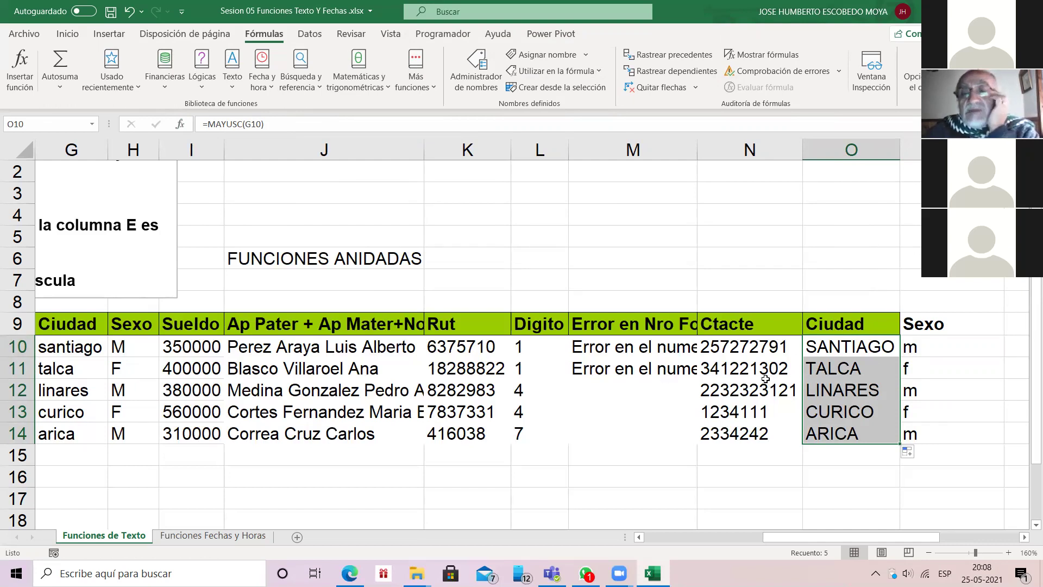
pyautogui.press('Right')
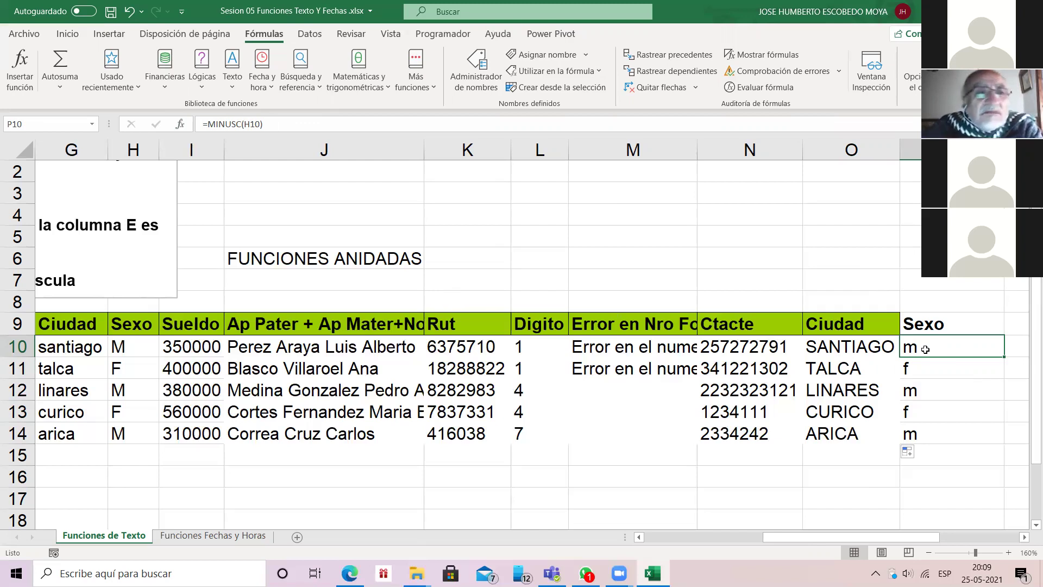
pyautogui.click(235, 82)
pyautogui.scroll(-3, 266, 255)
pyautogui.scroll(-1, 269, 266)
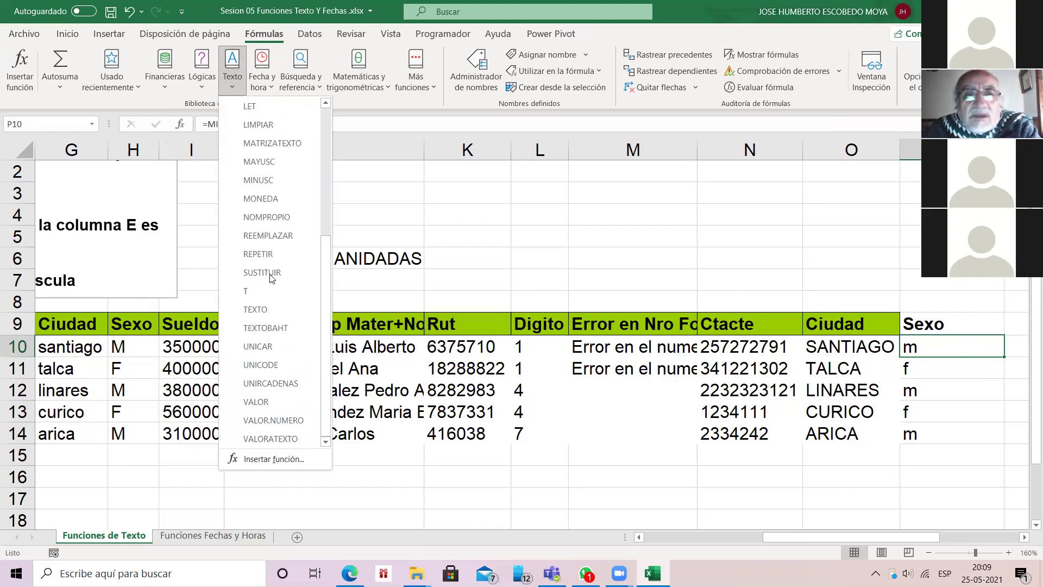
pyautogui.click(484, 191)
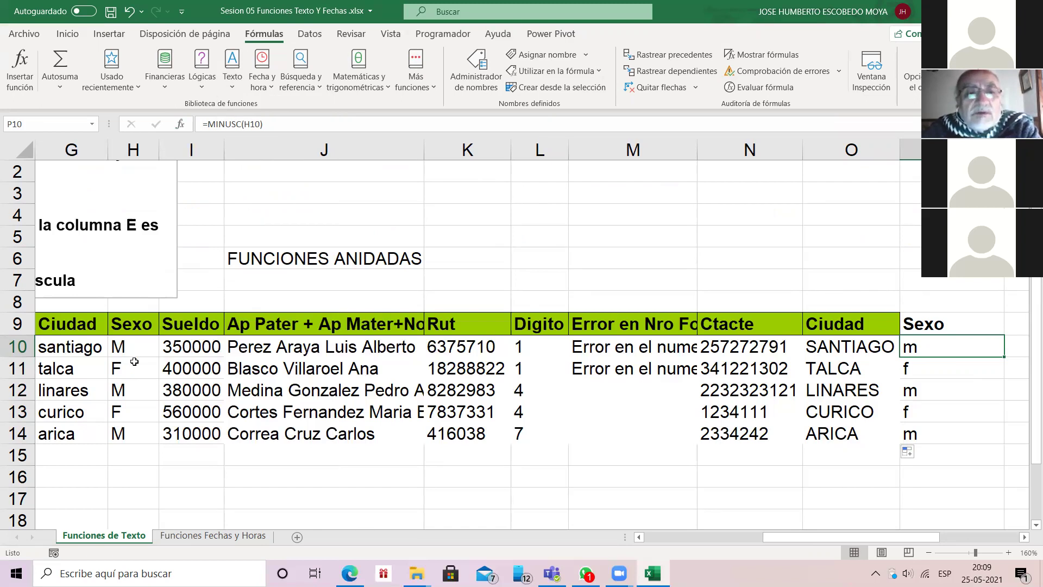
pyautogui.press('Left')
pyautogui.press('Left')
pyautogui.press('Left')
pyautogui.press('Left')
pyautogui.press('Left')
pyautogui.press('Left')
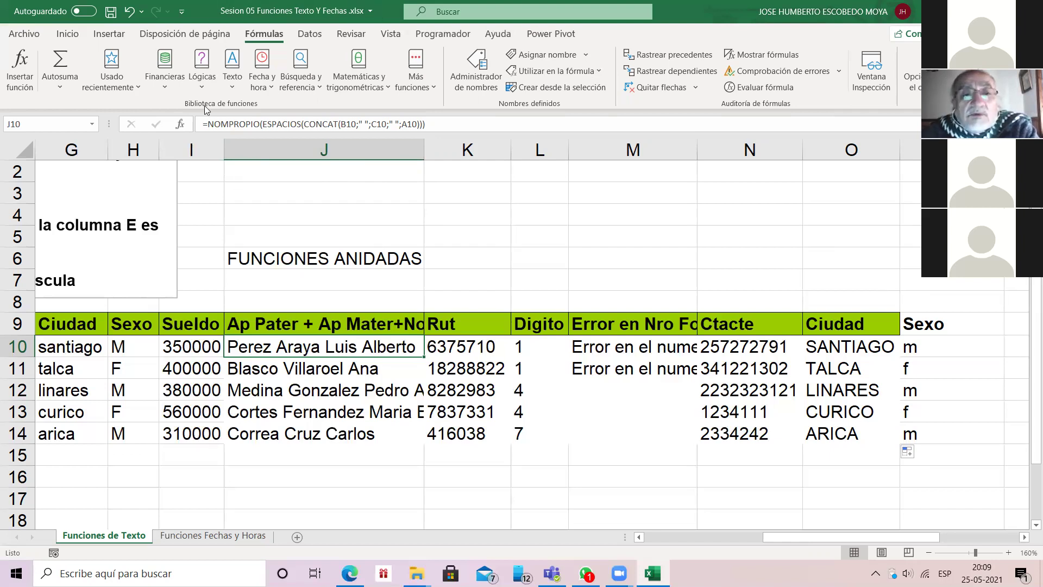
pyautogui.press('Right')
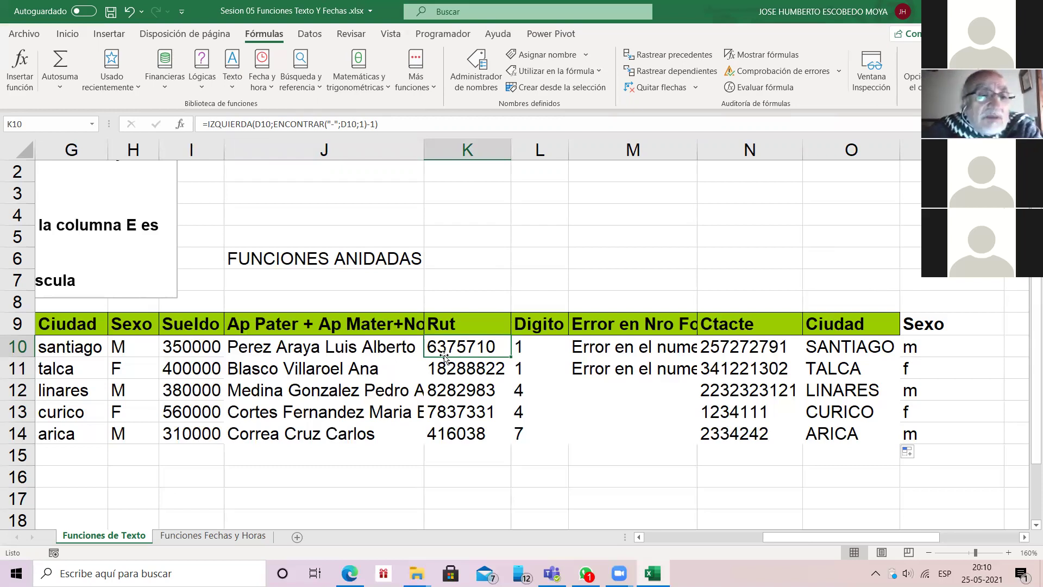
pyautogui.click(83, 349)
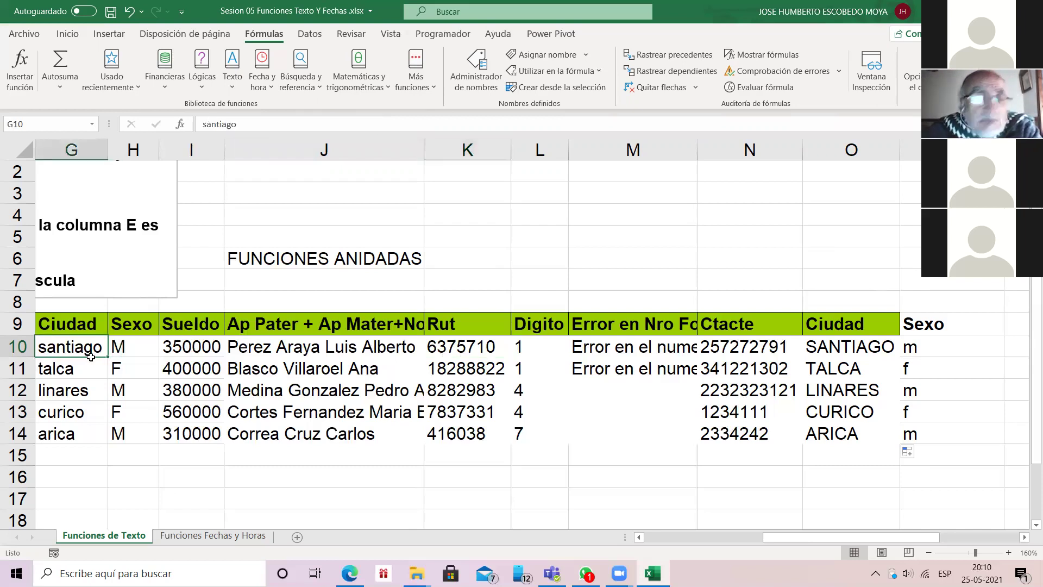
pyautogui.press('Left')
pyautogui.press('Left')
pyautogui.press('Left')
pyautogui.press('Left')
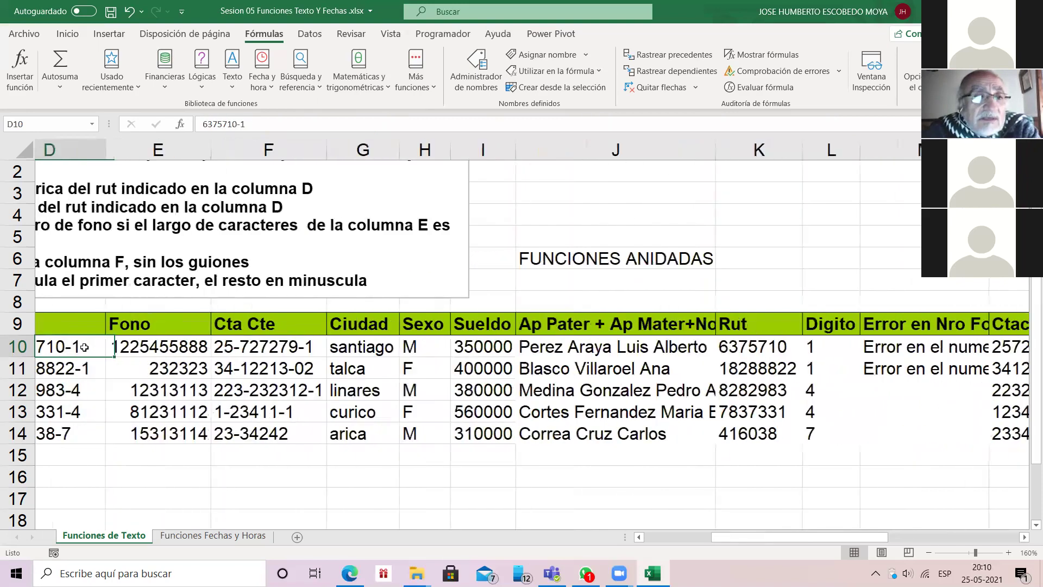
pyautogui.press('Left')
pyautogui.press('Right')
pyautogui.press('Right')
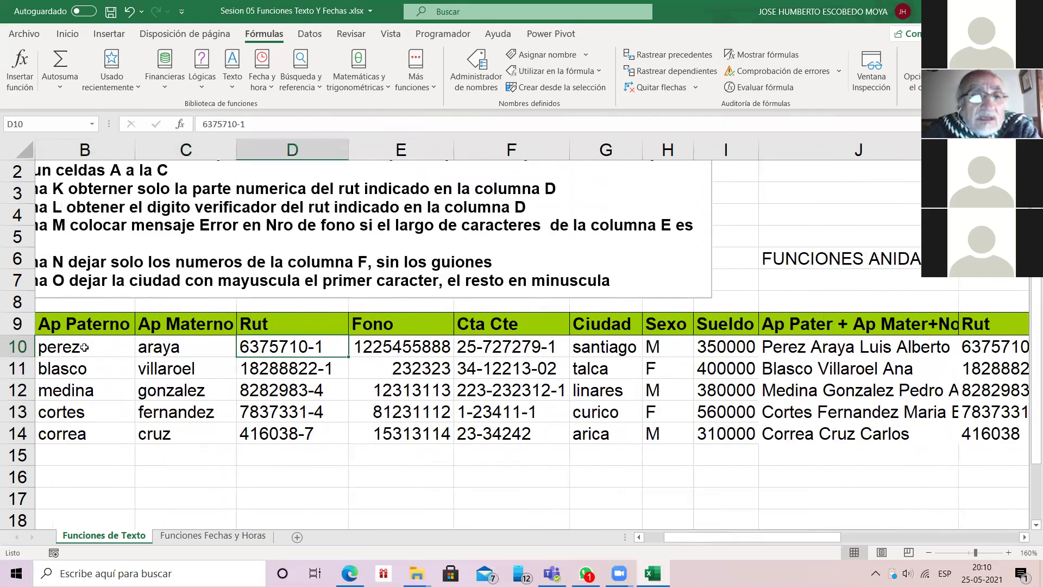
pyautogui.press('F2')
pyautogui.press('Left')
pyautogui.press('Left')
pyautogui.press('Left')
pyautogui.press('Left')
pyautogui.press('Left')
pyautogui.press('Left')
pyautogui.press('Left')
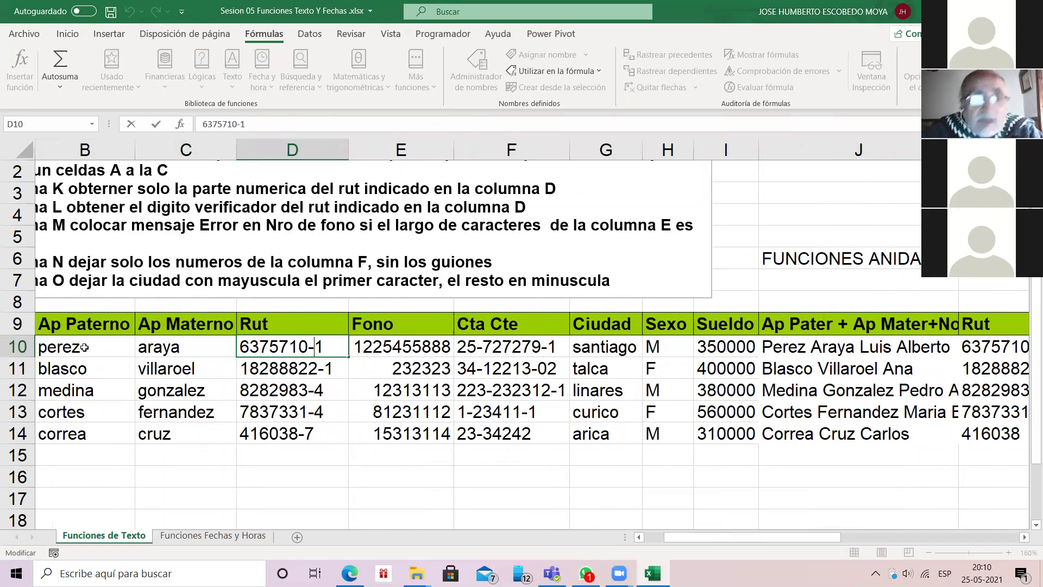
pyautogui.press('Left')
pyautogui.press('Left')
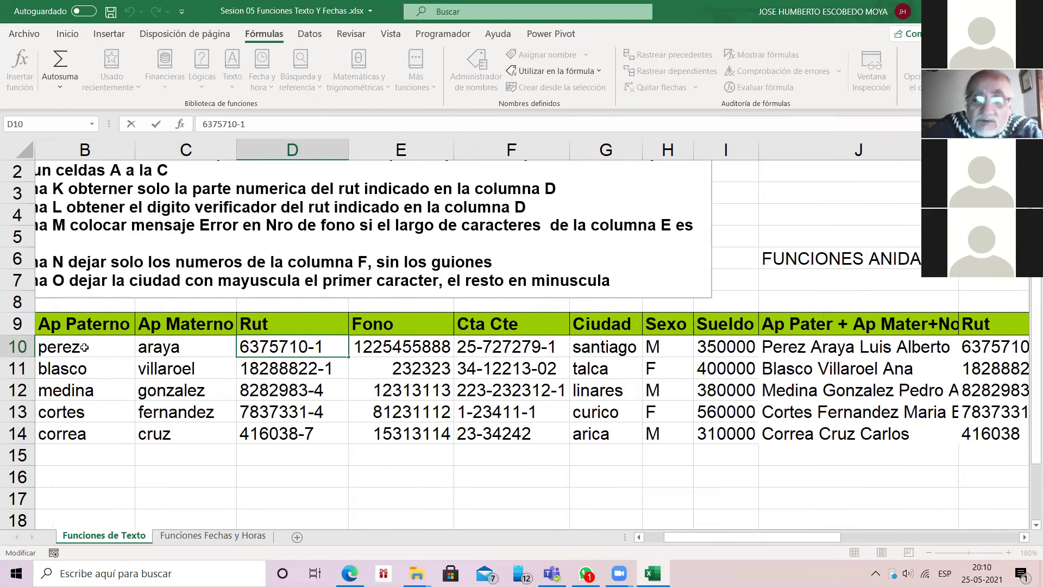
pyautogui.write('0')
pyautogui.press('Return')
pyautogui.press('Return')
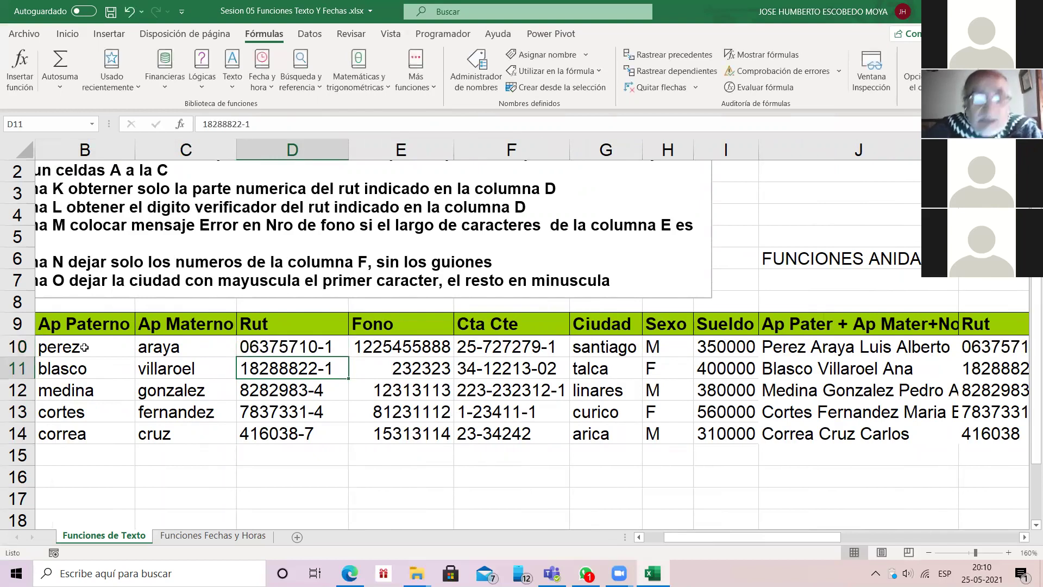
pyautogui.press('F2')
pyautogui.press('Left')
pyautogui.press('Left')
pyautogui.press('Left')
pyautogui.press('Left')
pyautogui.press('Left')
pyautogui.press('Left')
pyautogui.press('Left')
pyautogui.press('Left')
pyautogui.press('Left')
pyautogui.write('0')
pyautogui.press('Return')
pyautogui.press('F2')
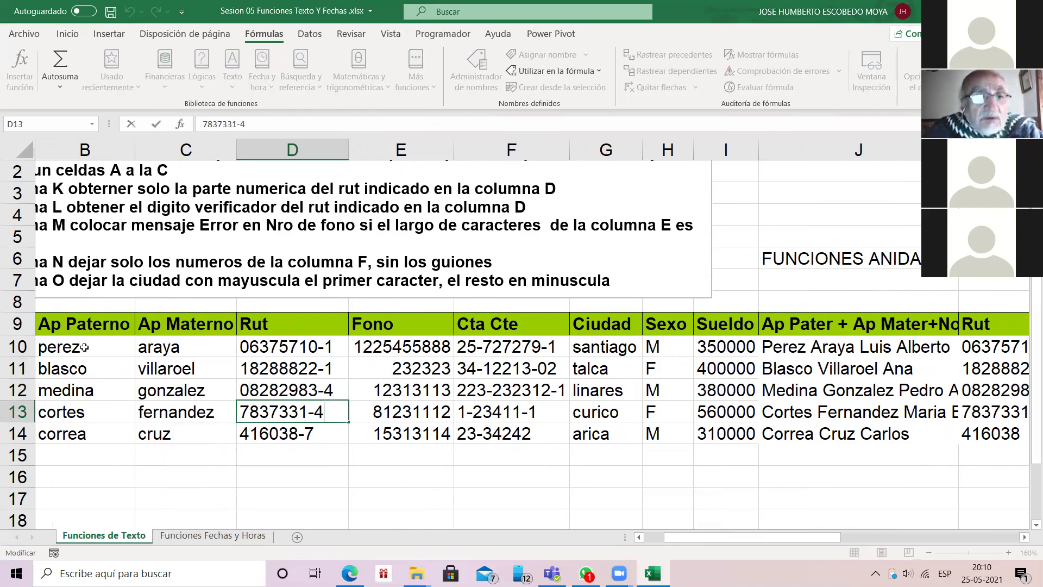
pyautogui.press('Left')
pyautogui.press('Left')
pyautogui.press('Left')
pyautogui.press('Left')
pyautogui.press('Left')
pyautogui.press('Left')
pyautogui.press('Left')
pyautogui.press('Left')
pyautogui.press('Left')
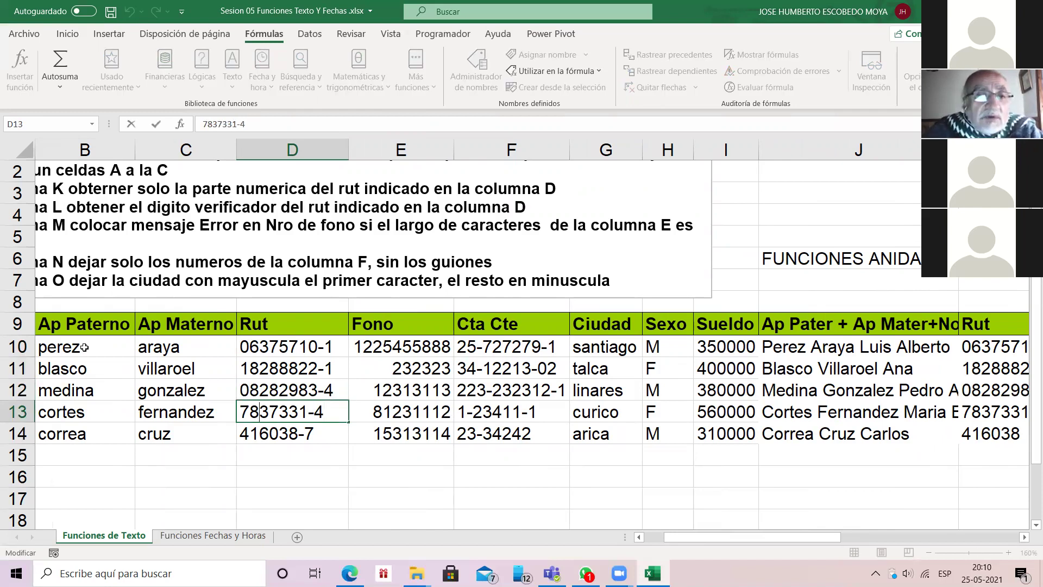
pyautogui.write('0')
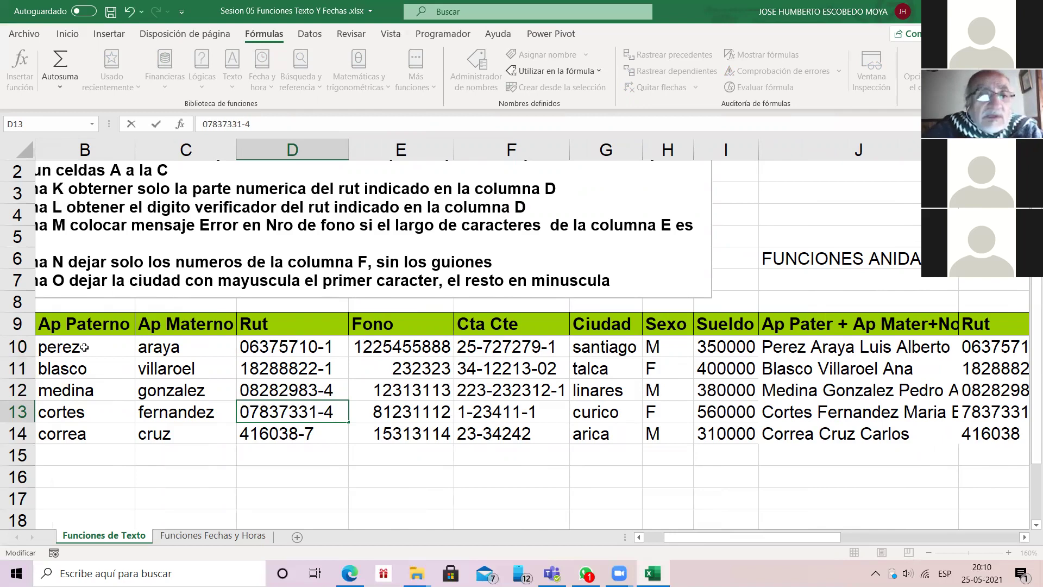
pyautogui.press('Return')
pyautogui.press('F2')
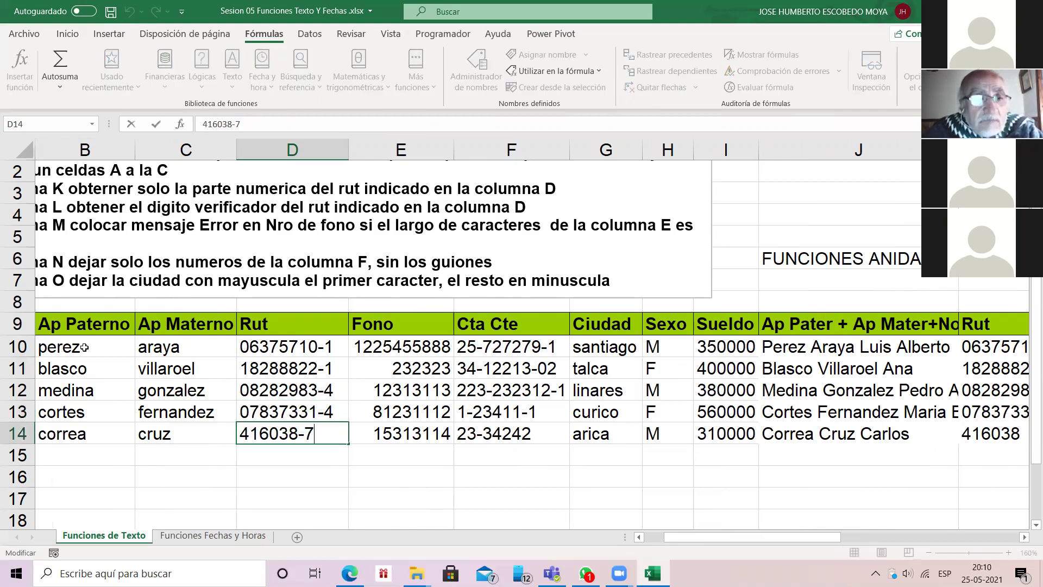
pyautogui.press('Left')
pyautogui.press('Left')
pyautogui.press('Left')
pyautogui.press('Left')
pyautogui.press('Left')
pyautogui.press('Left')
pyautogui.press('Left')
pyautogui.press('Left')
pyautogui.write('00')
pyautogui.press('Return')
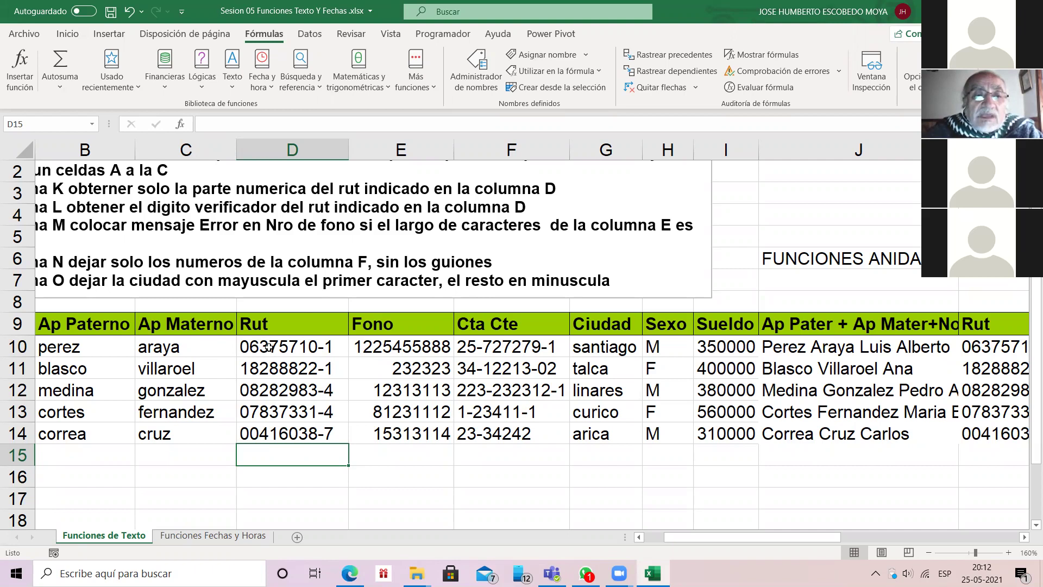
pyautogui.click(317, 343)
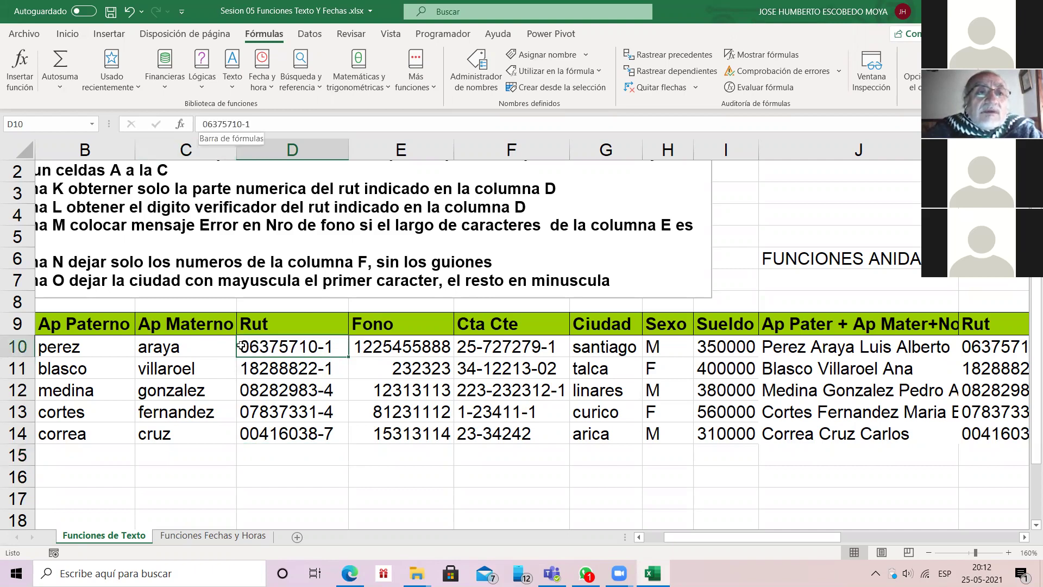
pyautogui.click(202, 124)
pyautogui.press('Delete')
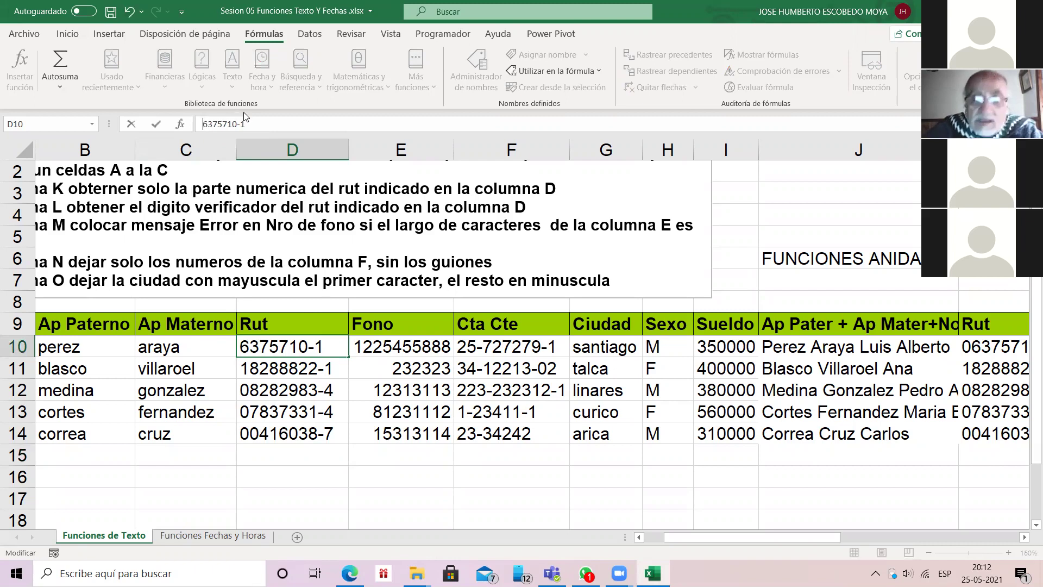
pyautogui.press('Return')
pyautogui.press('Down')
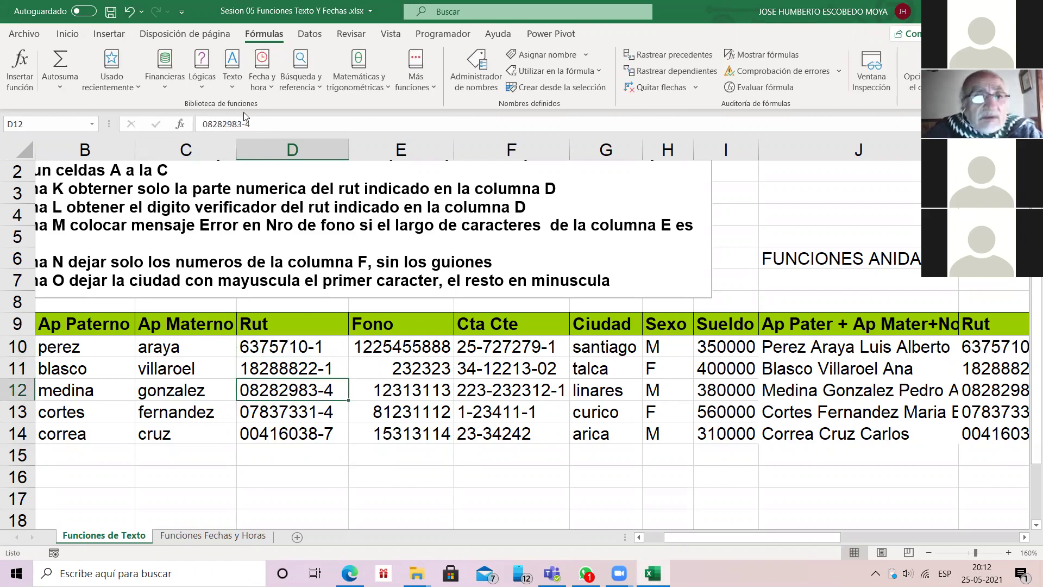
pyautogui.press('F2')
pyautogui.press('Left')
pyautogui.press('Left')
pyautogui.press('Left')
pyautogui.press('Home')
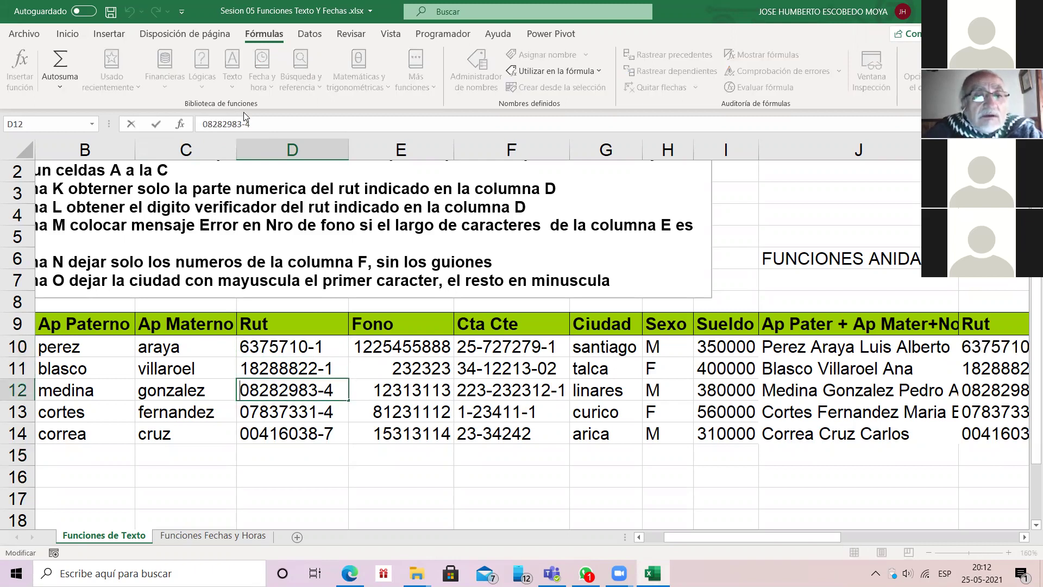
pyautogui.press('Delete')
pyautogui.press('Return')
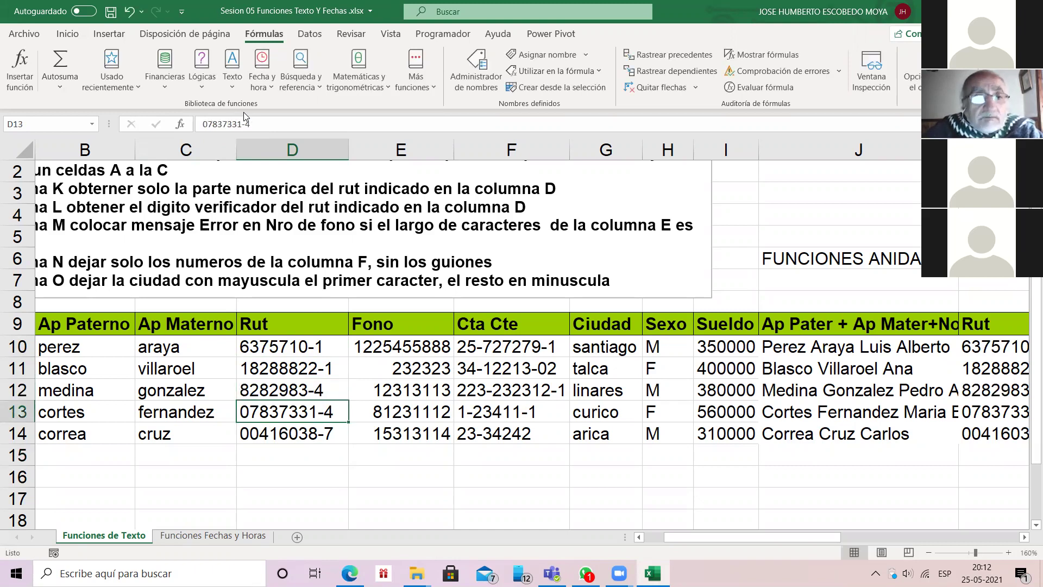
pyautogui.press('F2')
pyautogui.press('Left')
pyautogui.press('Home')
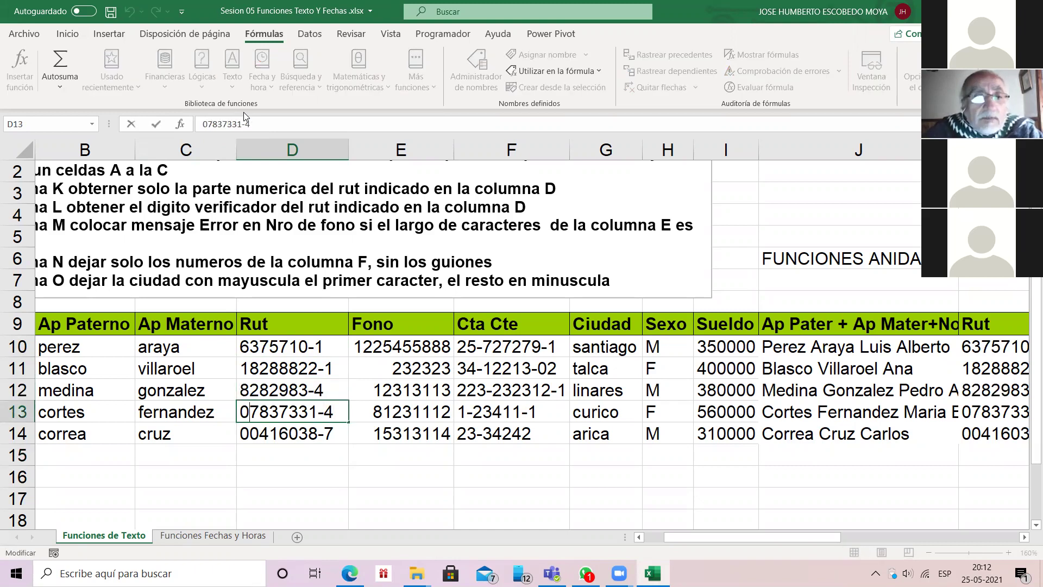
pyautogui.press('Delete')
pyautogui.press('Return')
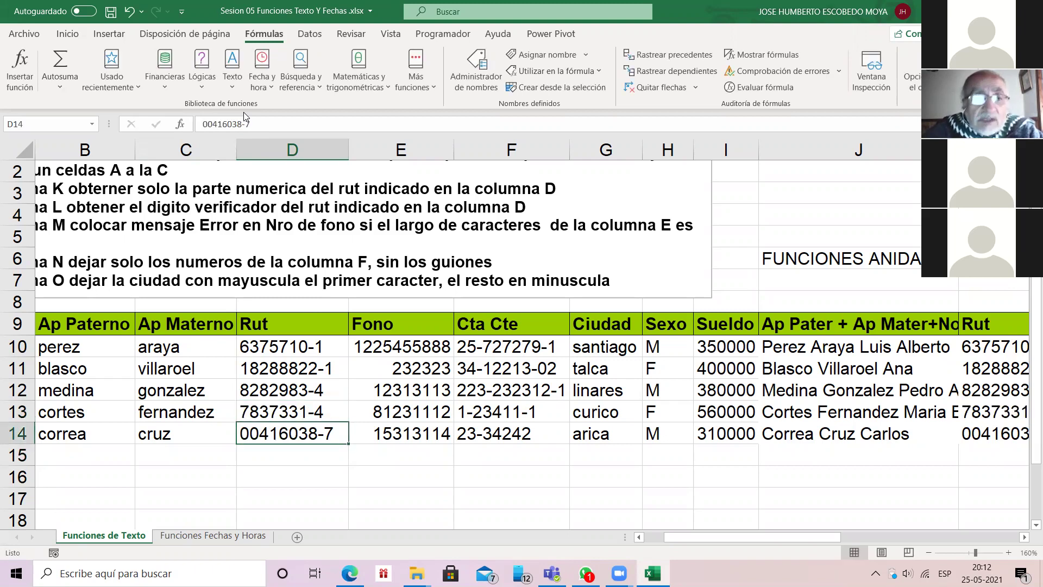
pyautogui.press('F2')
pyautogui.press('Left')
pyautogui.press('Left')
pyautogui.press('Left')
pyautogui.press('Left')
pyautogui.press('Left')
pyautogui.press('Left')
pyautogui.press('Left')
pyautogui.press('Left')
pyautogui.press('Left')
pyautogui.press('Left')
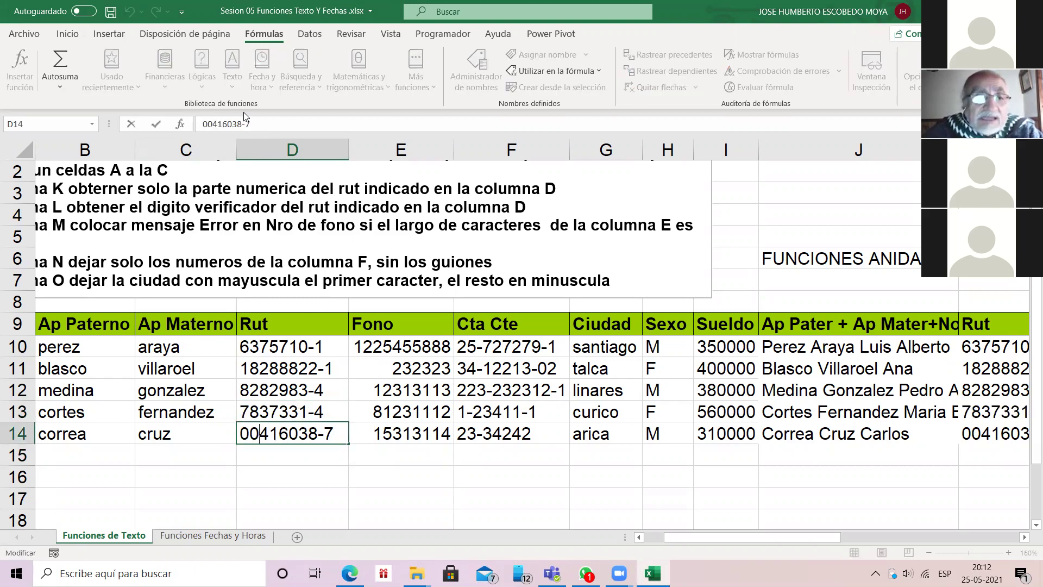
pyautogui.press('Delete')
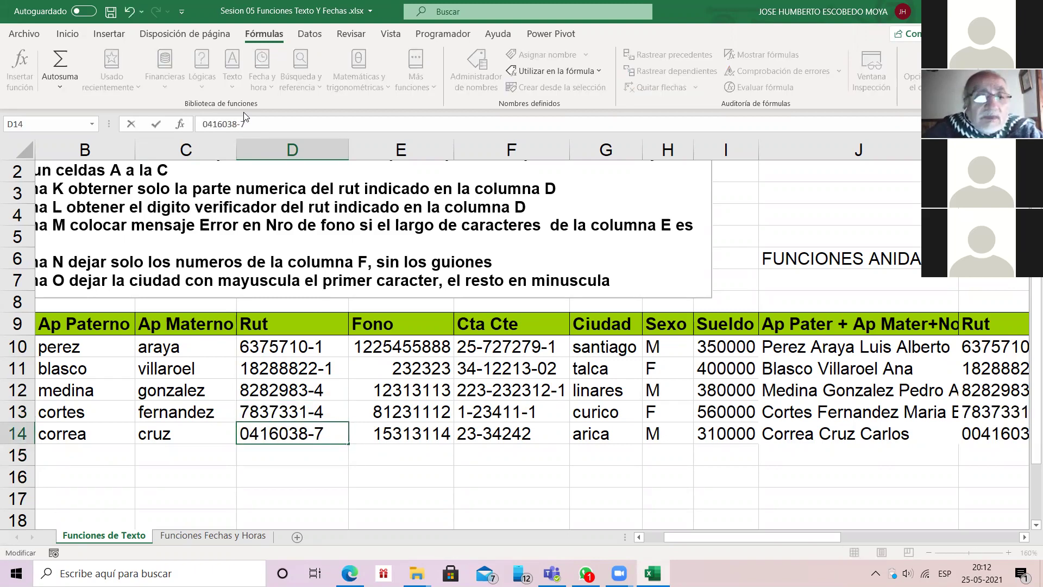
pyautogui.press('Delete')
pyautogui.press('Return')
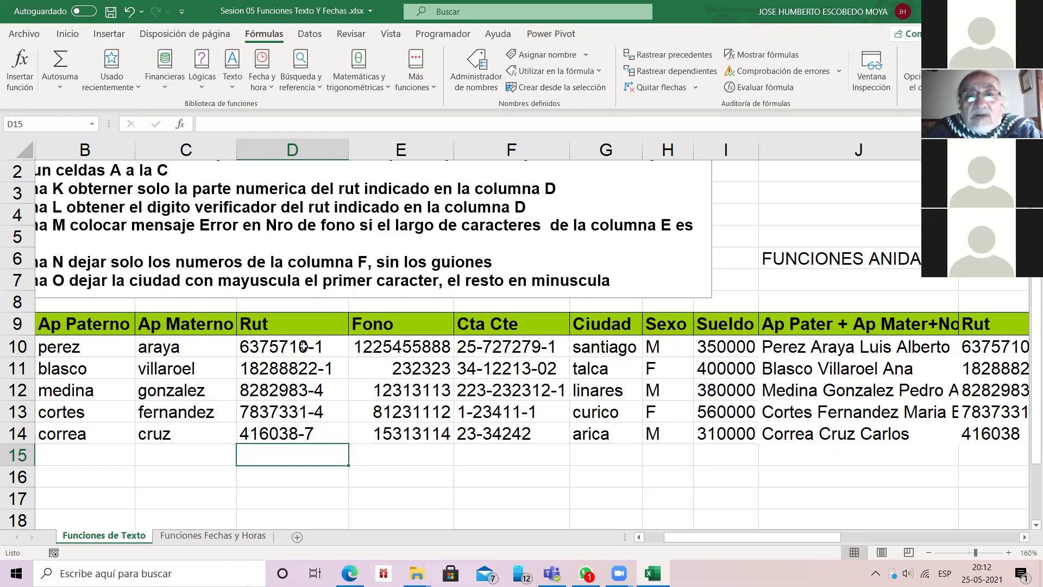
pyautogui.press('Right')
pyautogui.press('Right')
pyautogui.press('Right')
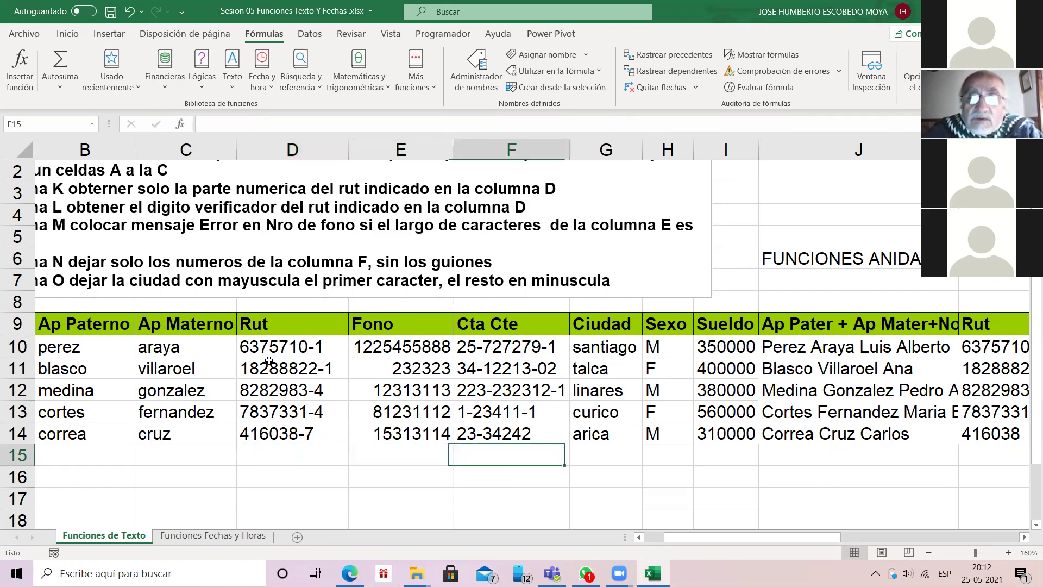
pyautogui.press('Up')
pyautogui.press('Up')
pyautogui.press('Up')
pyautogui.press('Up')
pyautogui.press('Up')
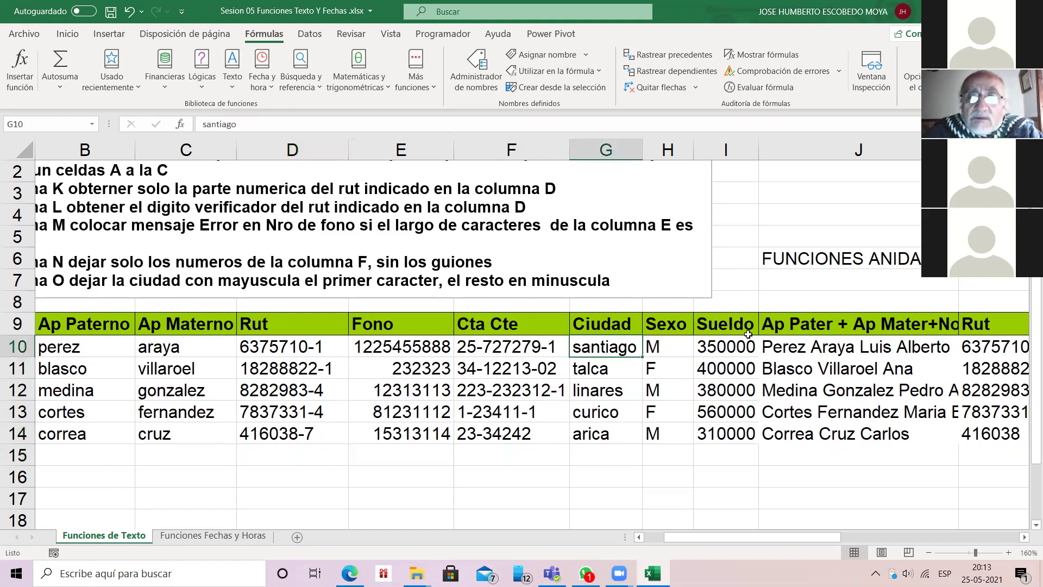
pyautogui.press('Right')
pyautogui.press('Right')
pyautogui.press('Right')
pyautogui.press('Right')
pyautogui.press('Right')
pyautogui.press('Right')
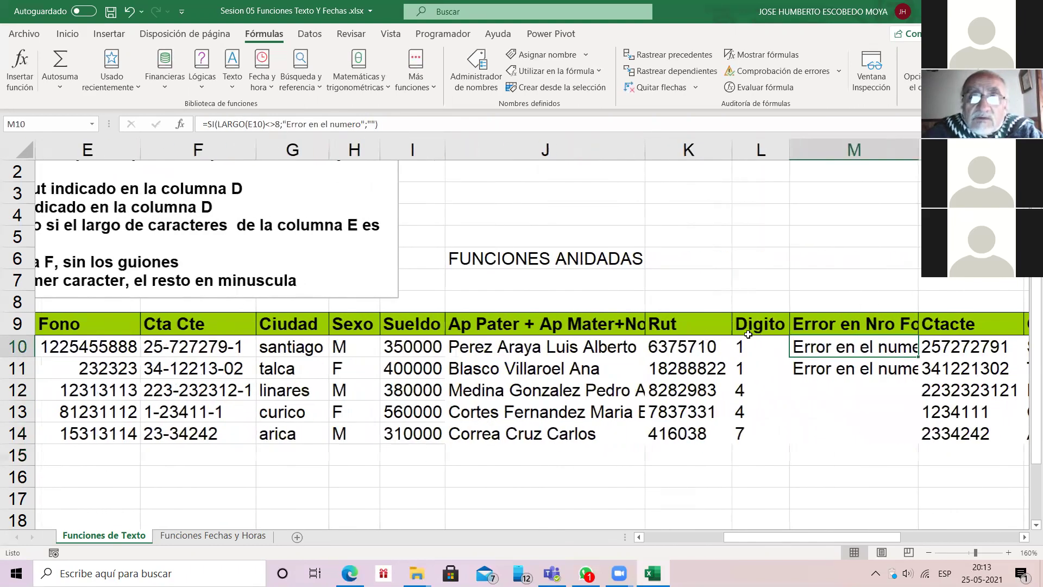
pyautogui.press('Left')
pyautogui.press('Left')
pyautogui.press('Left')
pyautogui.press('Right')
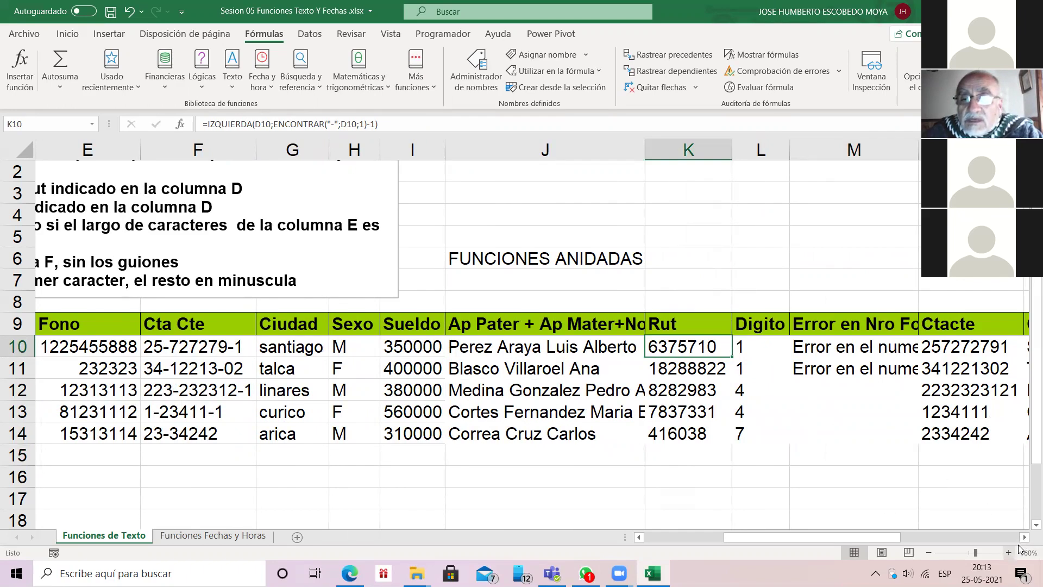
pyautogui.click(1009, 552)
pyautogui.click(1009, 553)
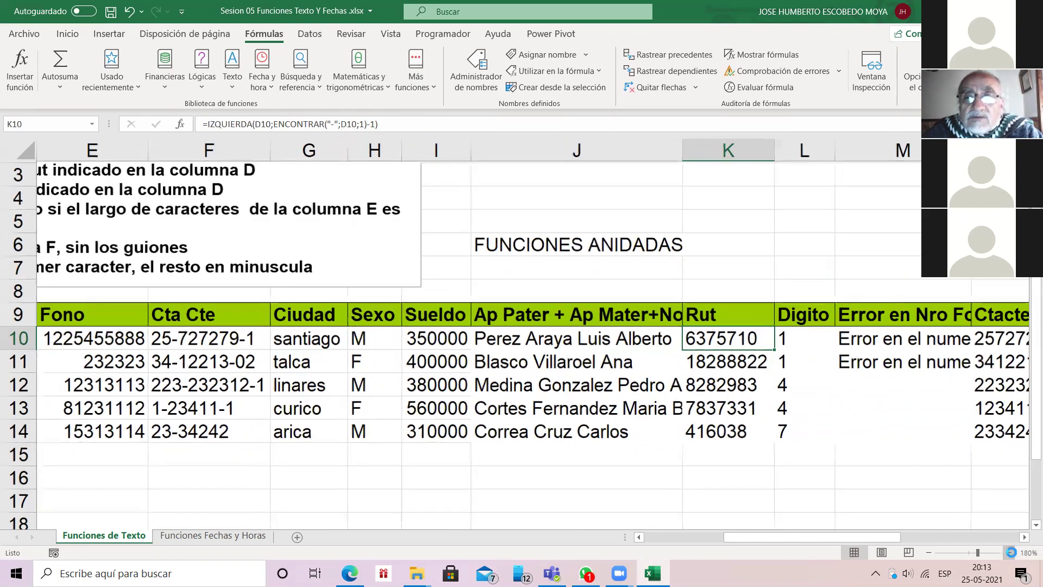
pyautogui.scroll(1, 833, 349)
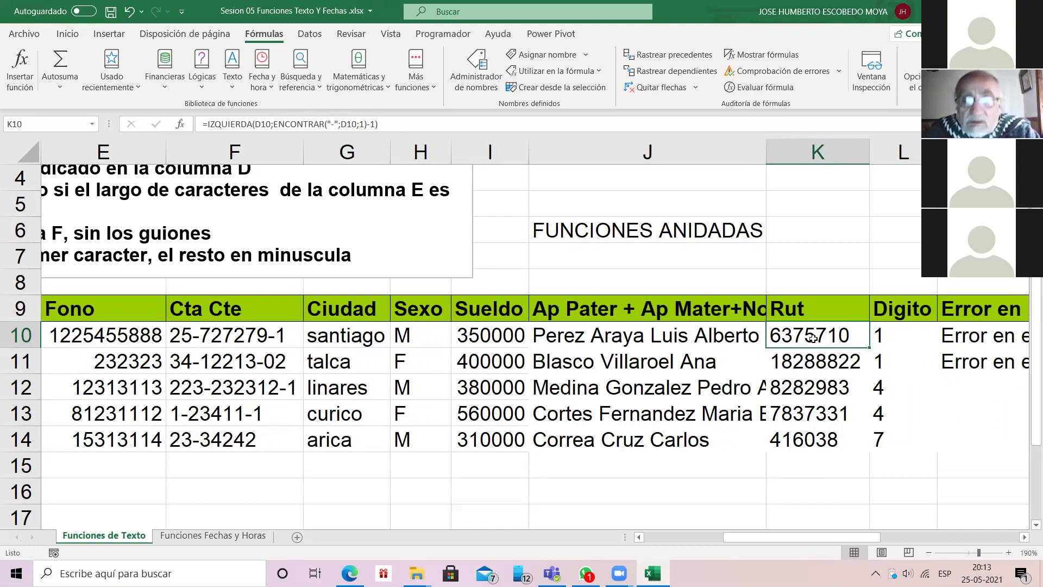
pyautogui.press('Right')
pyautogui.press('Right')
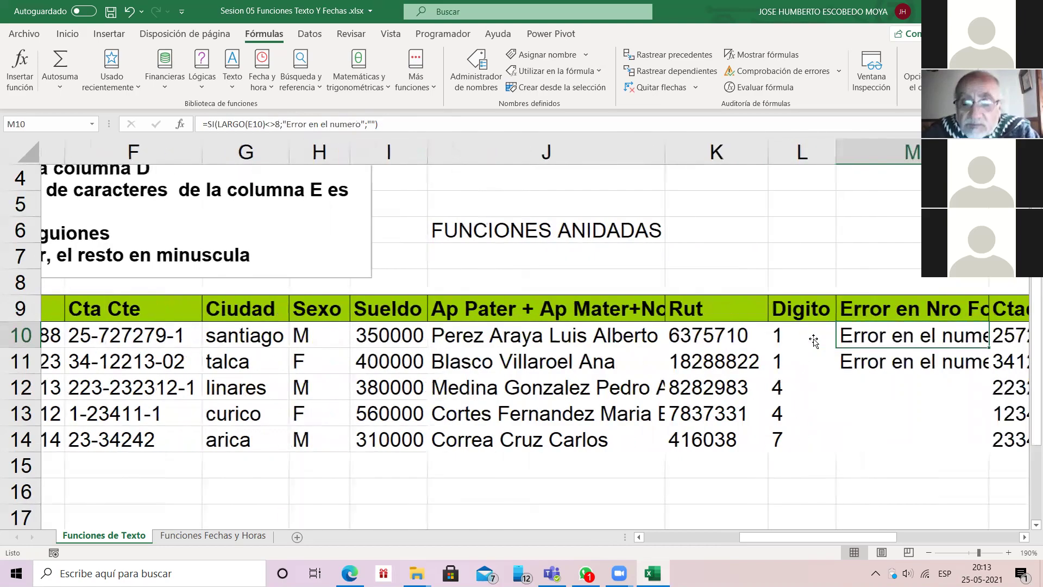
pyautogui.press('Right')
pyautogui.press('Right')
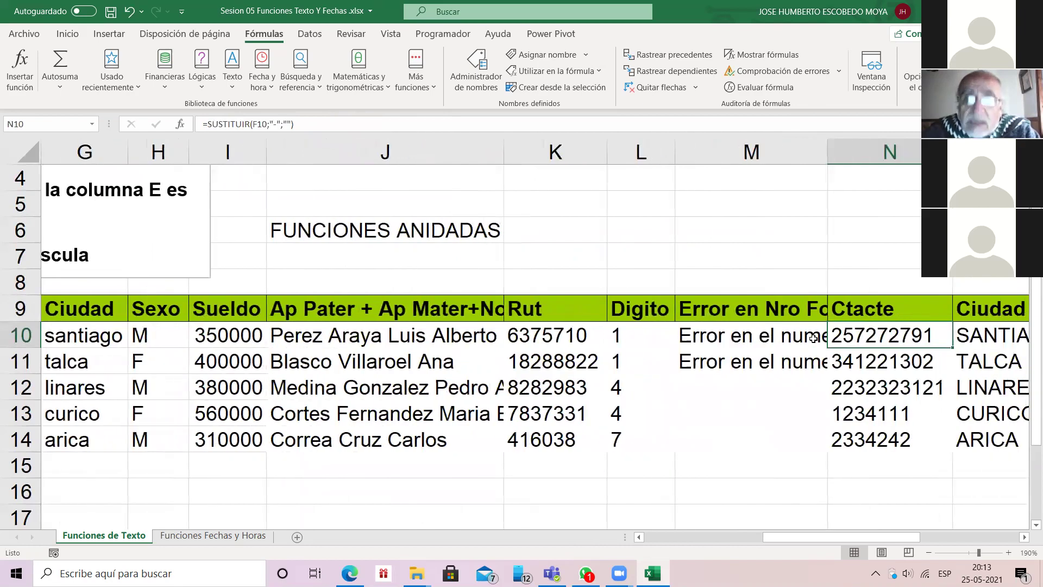
pyautogui.press('Left')
pyautogui.press('Left')
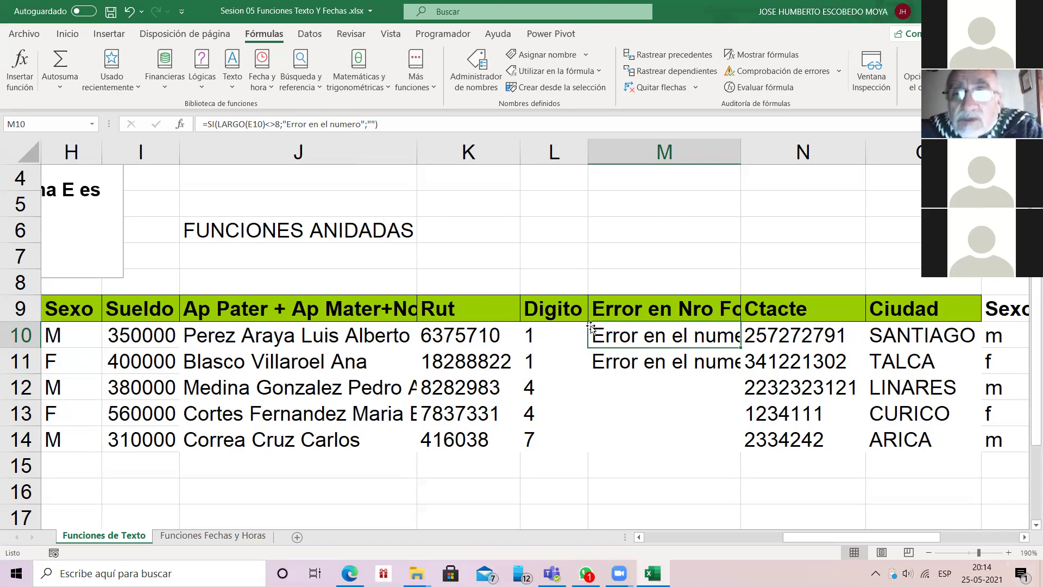
pyautogui.press('Right')
pyautogui.press('Right')
pyautogui.click(1024, 537)
pyautogui.click(1024, 536)
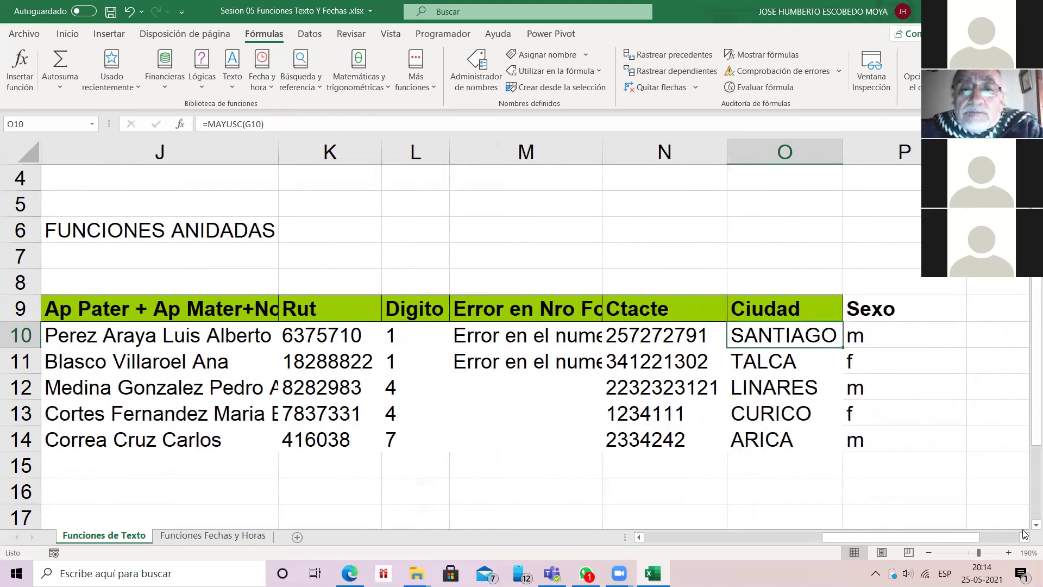
pyautogui.press('Left')
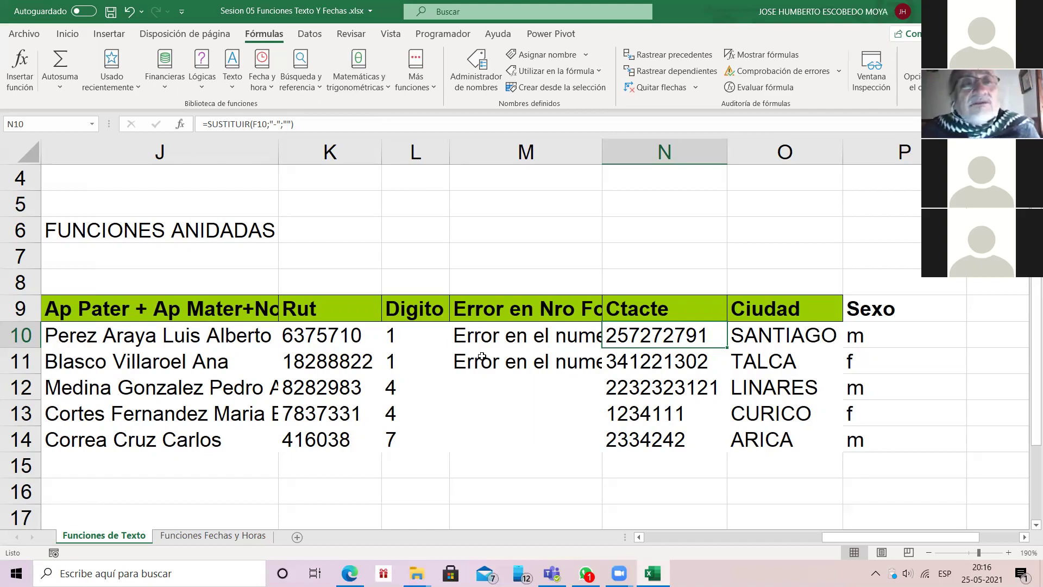
# Step: From empty cell M5, glance at the Texto functions list and close it again
pyautogui.press('Left')
pyautogui.press('Up')
pyautogui.press('Up')
pyautogui.press('Up')
pyautogui.press('Up')
pyautogui.press('Up')
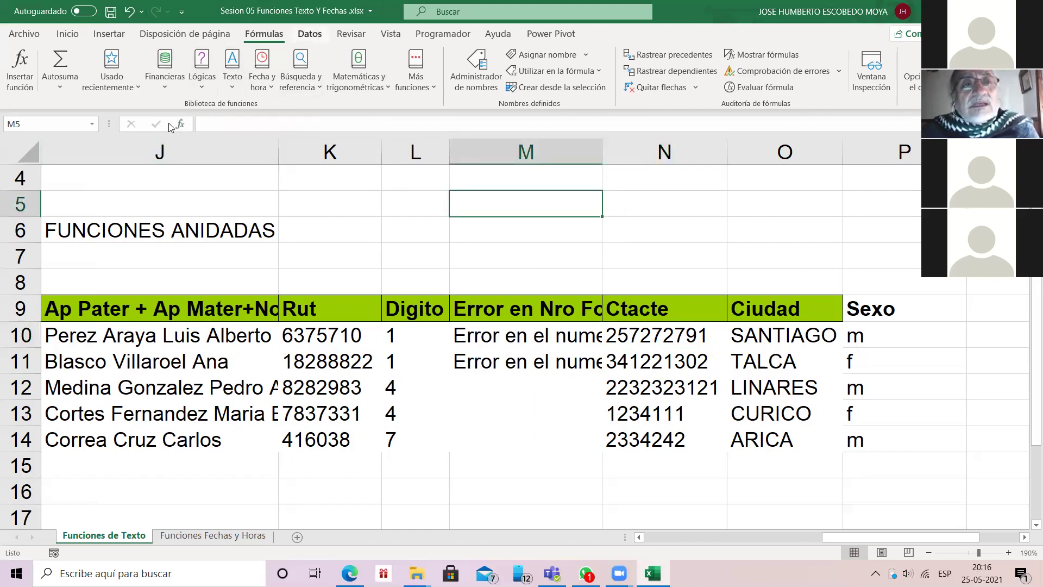
pyautogui.click(232, 62)
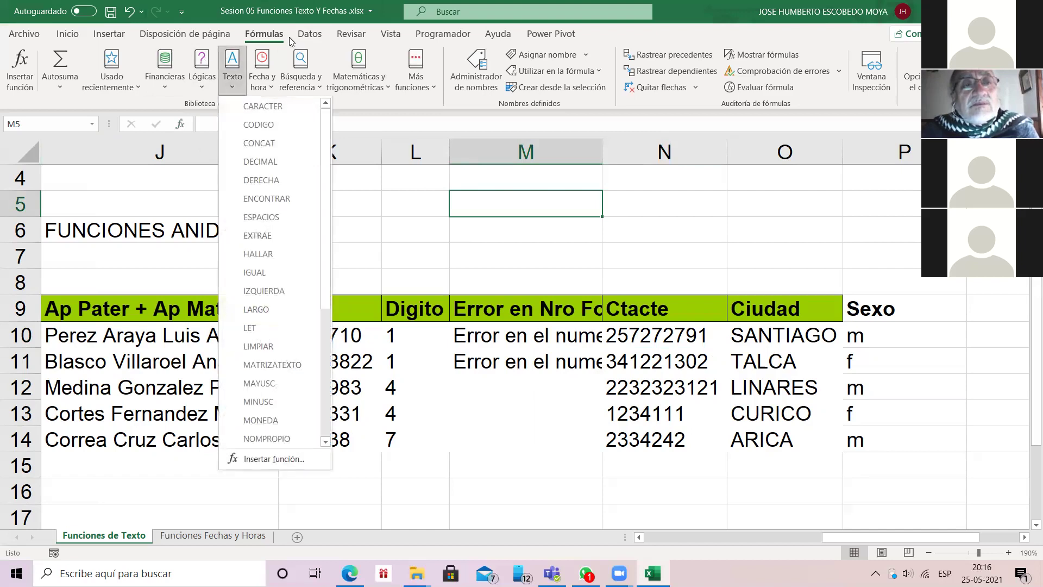
pyautogui.click(232, 63)
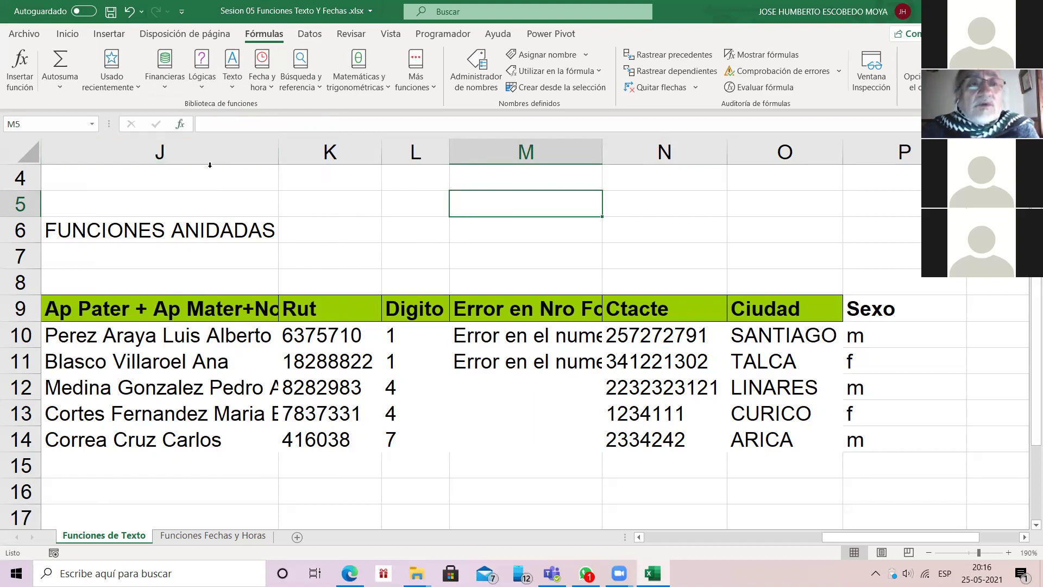
# Step: Browse text functions past CONCAT and ENCONTRAR without inserting, then go to Funciones Fechas y Horas
pyautogui.click(181, 122)
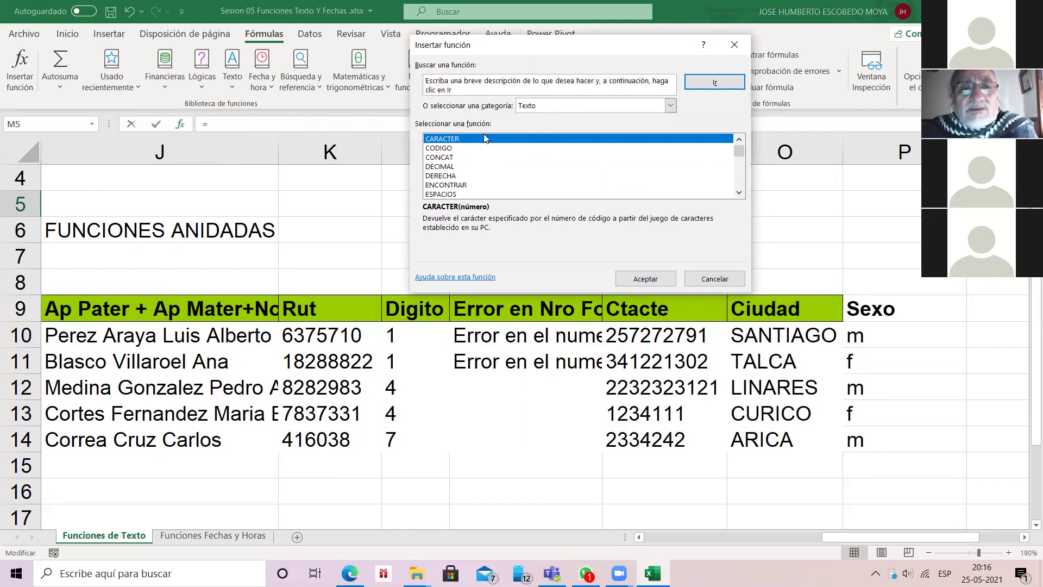
pyautogui.press('Down')
pyautogui.press('Down')
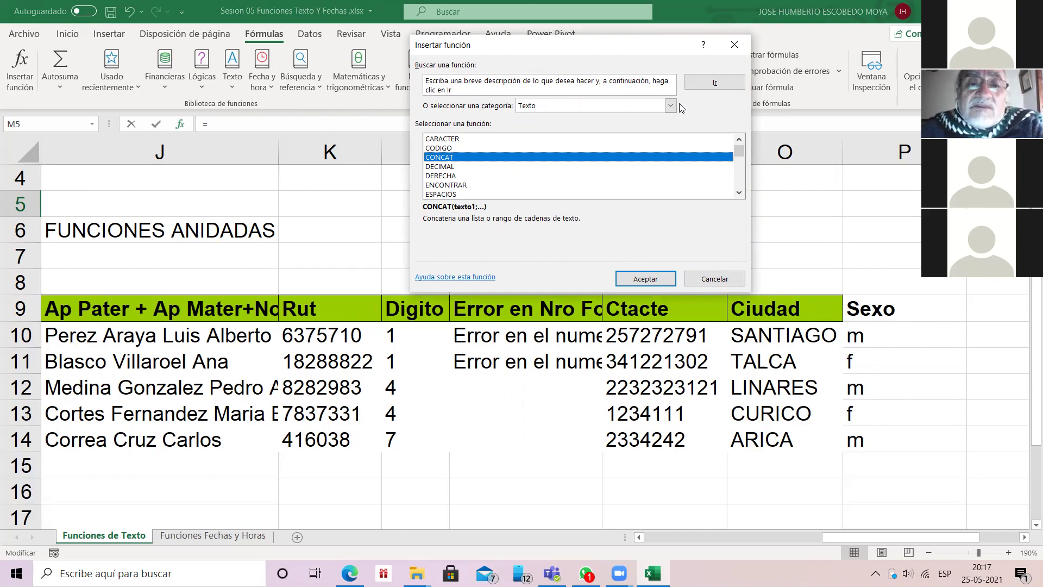
pyautogui.press('Down')
pyautogui.press('Down')
pyautogui.press('Down')
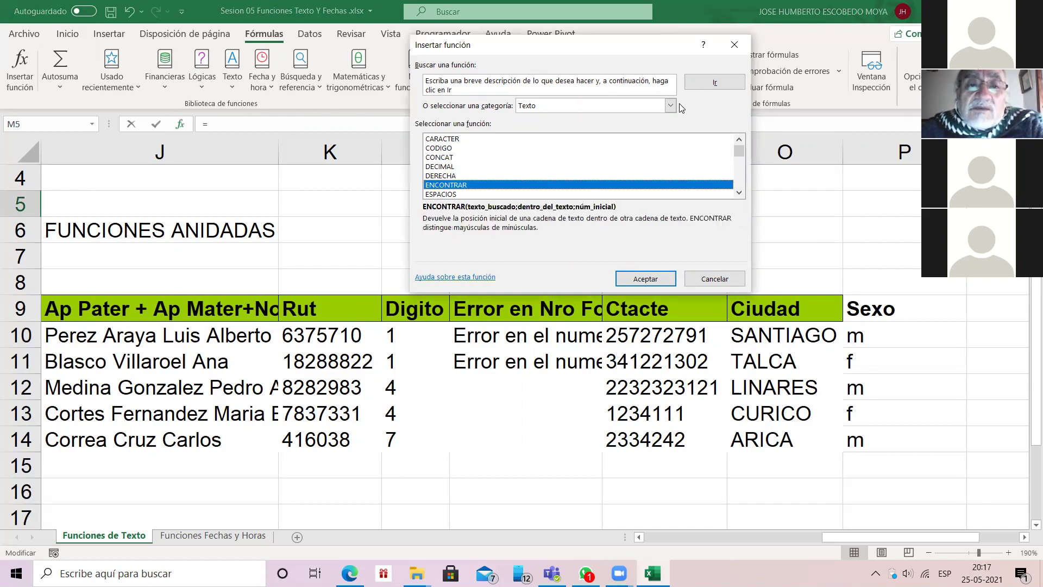
pyautogui.press('Down')
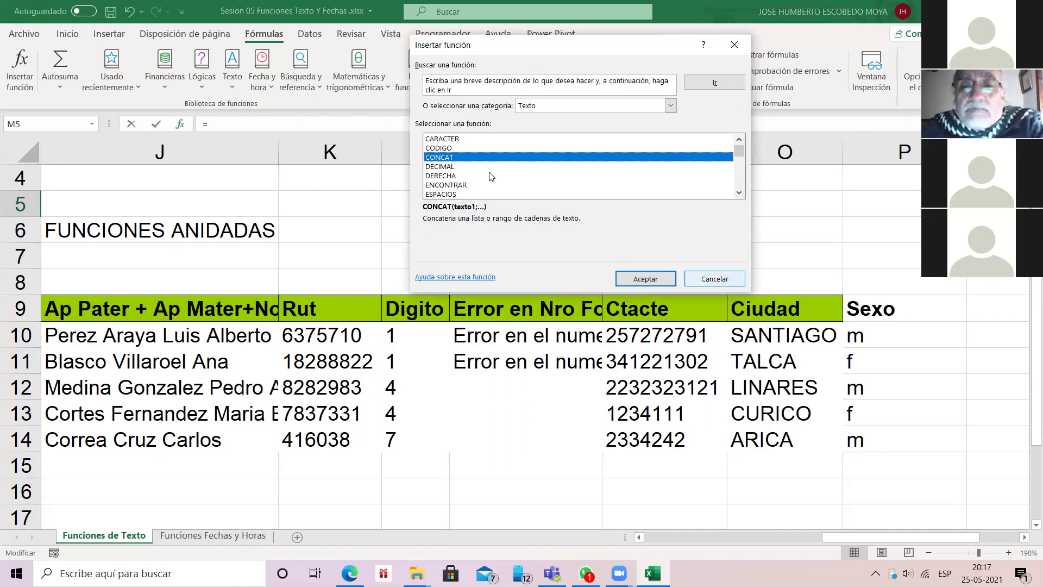
pyautogui.press('Escape')
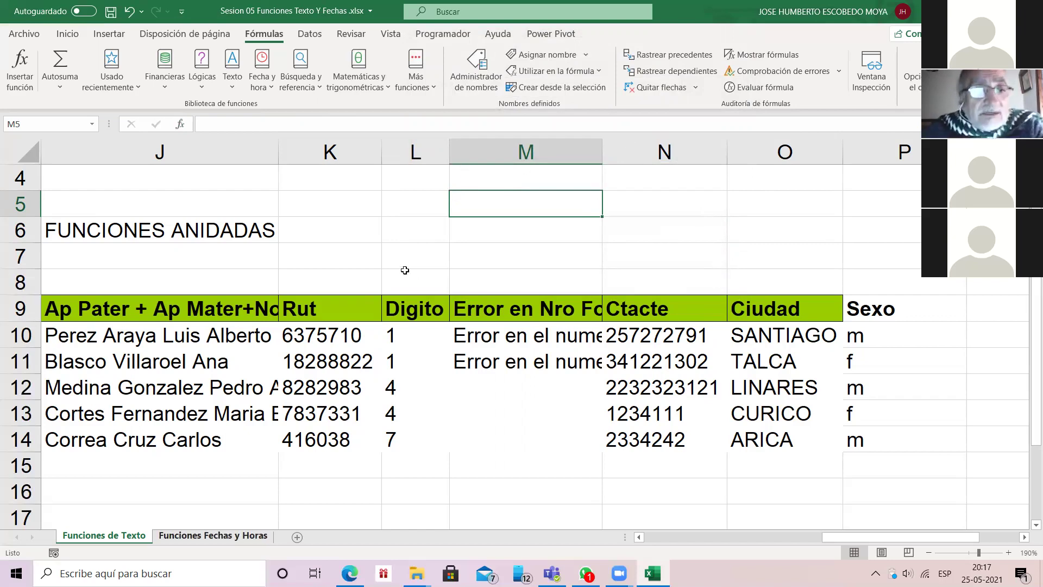
pyautogui.click(213, 535)
# Step: Scroll up to row 1 to show Fecha Actual and the valor hora $ 5.000
pyautogui.scroll(5, 310, 435)
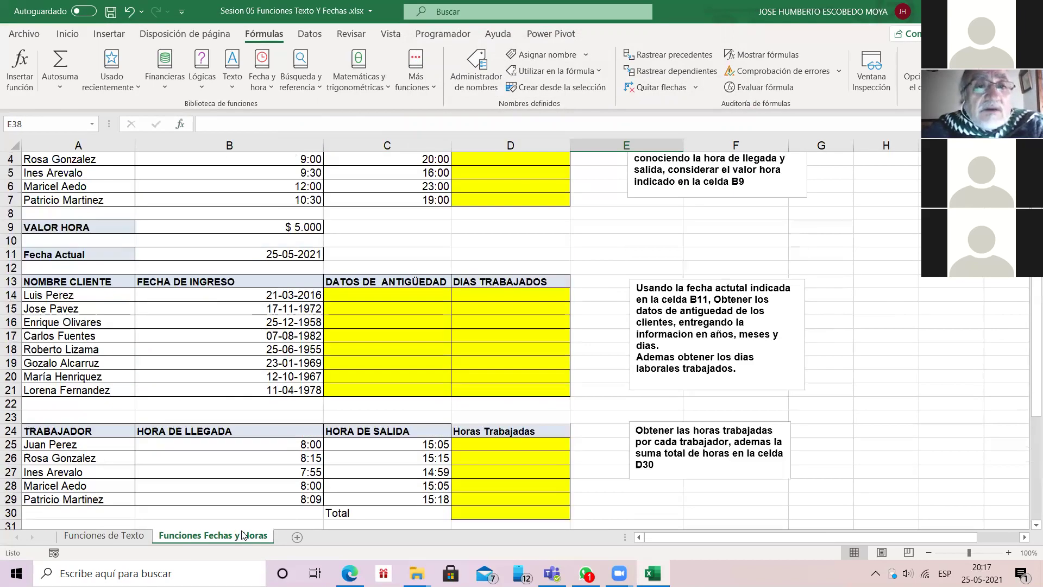
pyautogui.scroll(1, 279, 552)
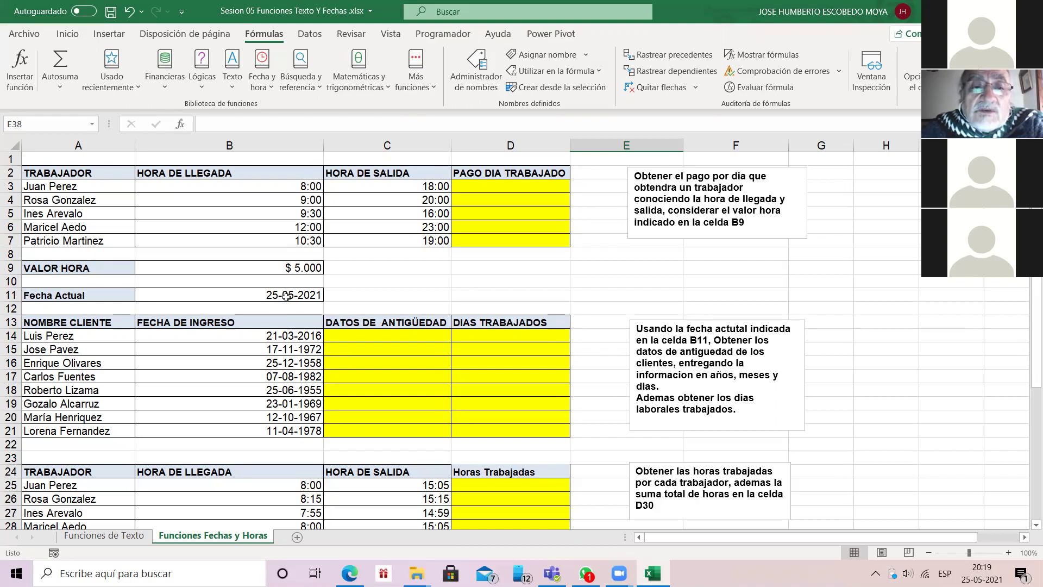
# Step: Try the date entries 2021-05-15 and 25052021 in cell C11
pyautogui.click(388, 300)
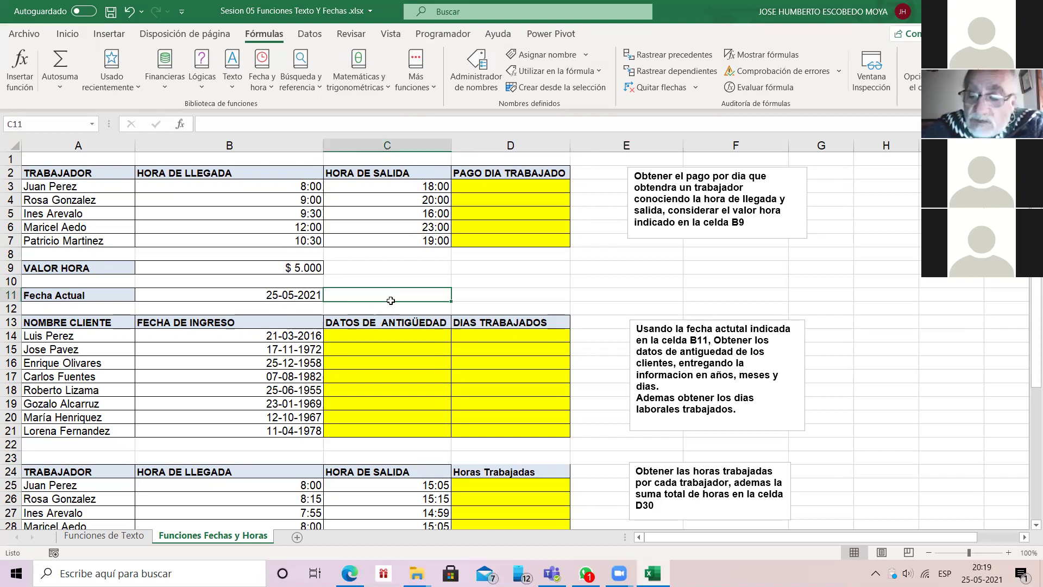
pyautogui.write('2021-05-15')
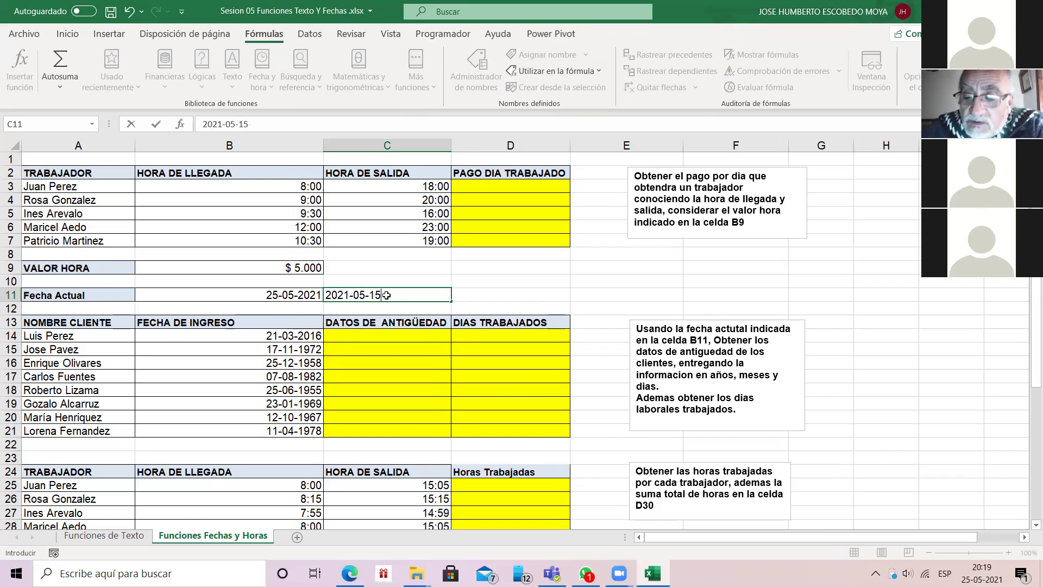
pyautogui.press('Return')
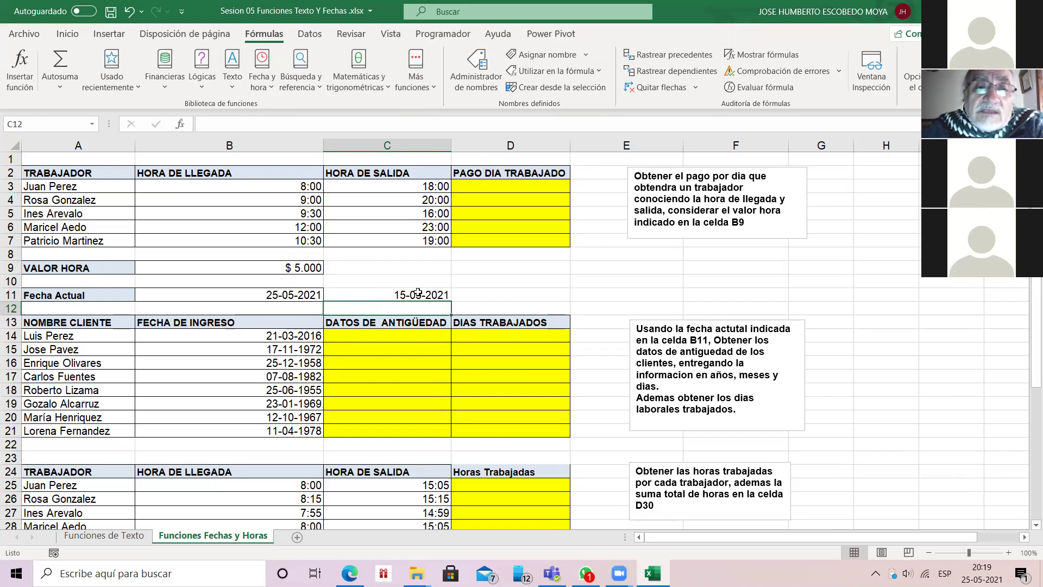
pyautogui.click(417, 292)
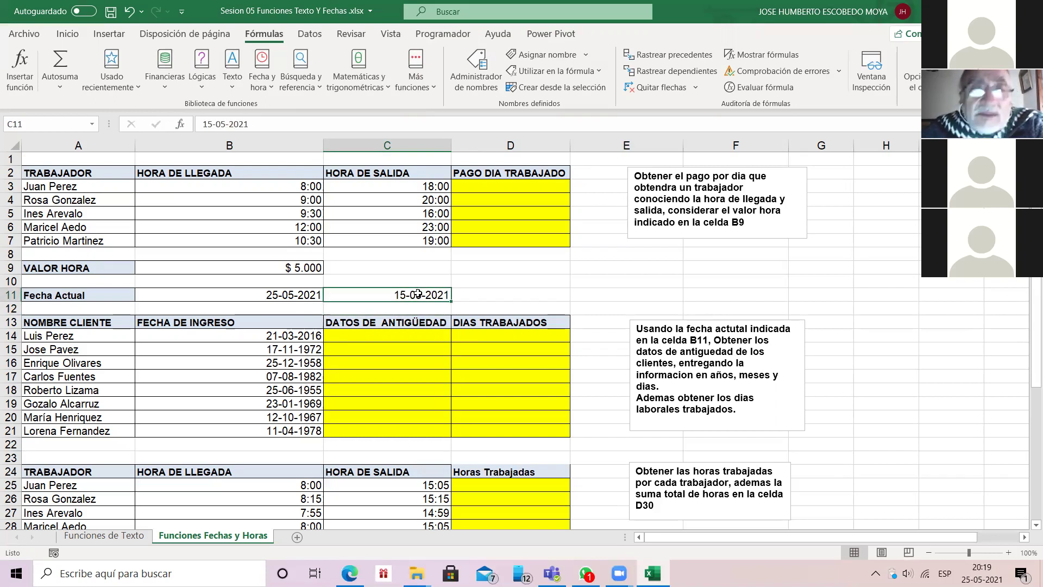
pyautogui.write('25052021')
pyautogui.press('Return')
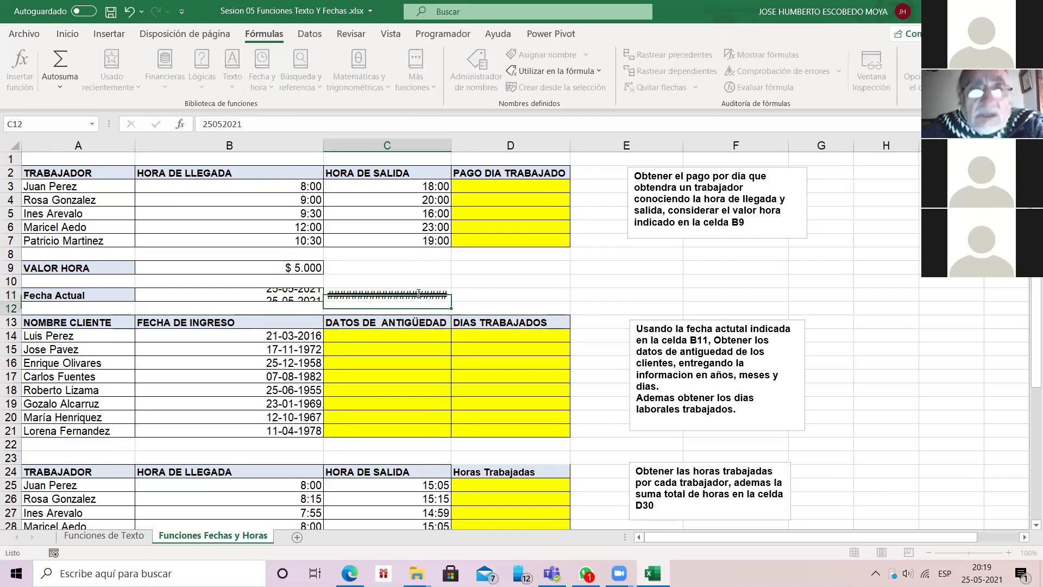
pyautogui.press('Up')
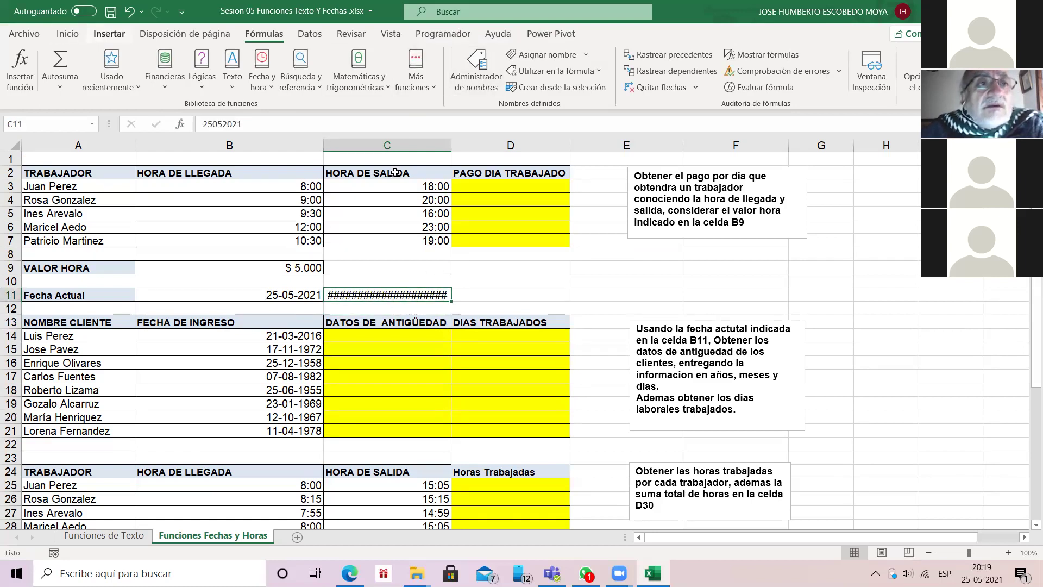
# Step: Give C11 the Número format and enter 25/05/2021 in it
pyautogui.click(67, 33)
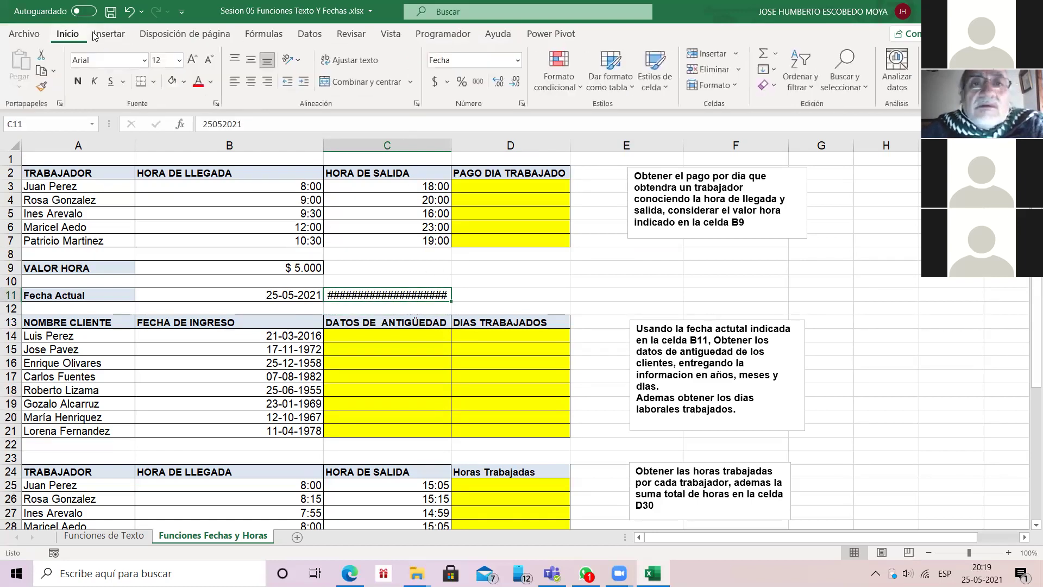
pyautogui.click(518, 60)
pyautogui.press('Down')
pyautogui.press('Return')
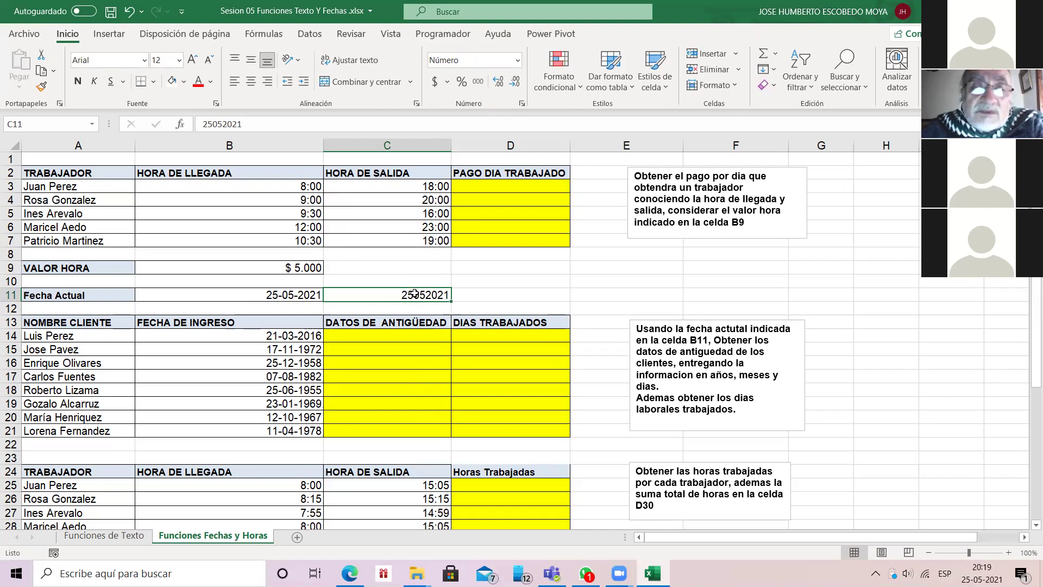
pyautogui.write('25')
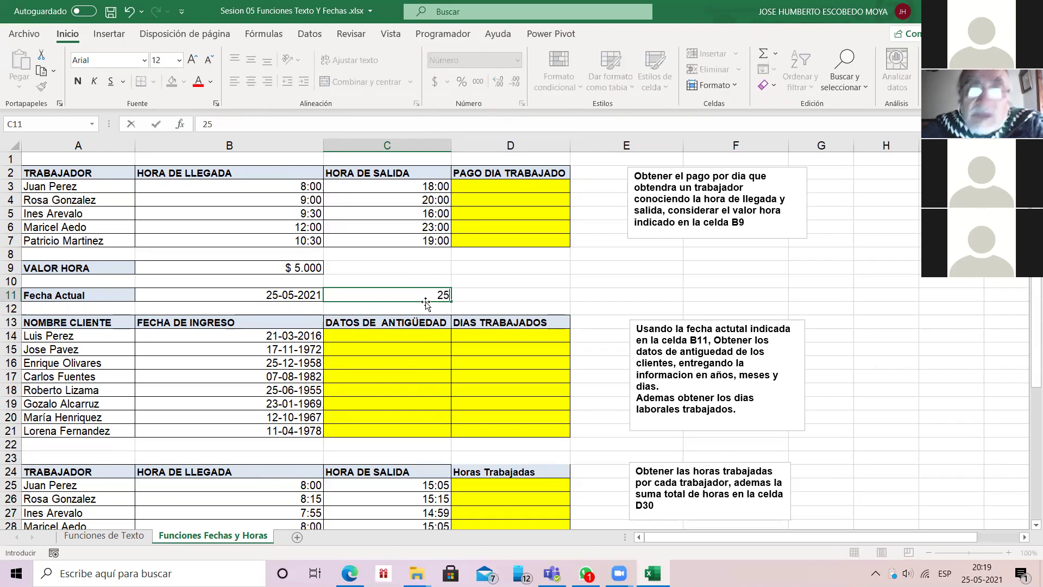
pyautogui.write('/05')
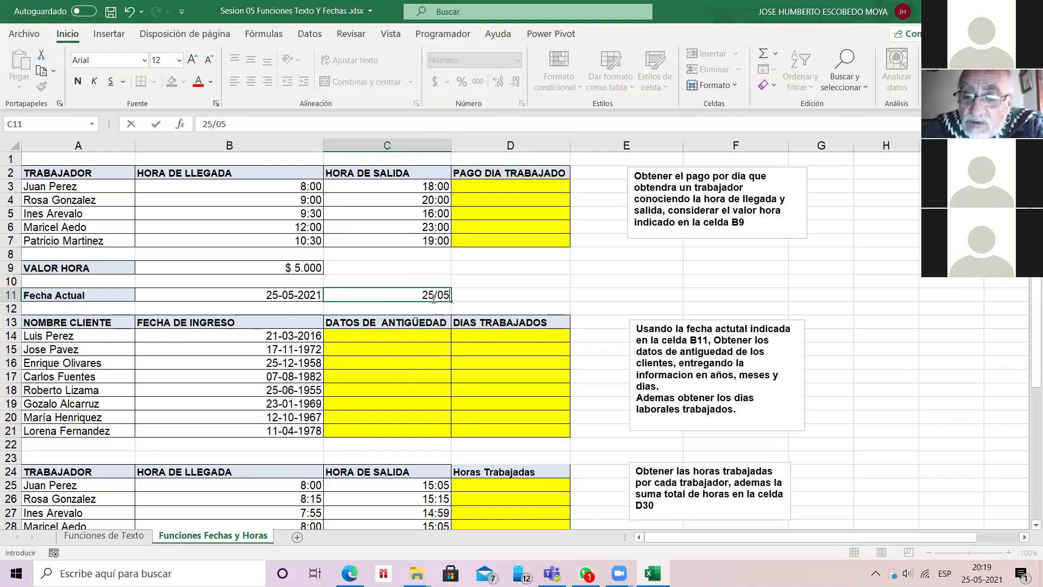
pyautogui.write('/2021')
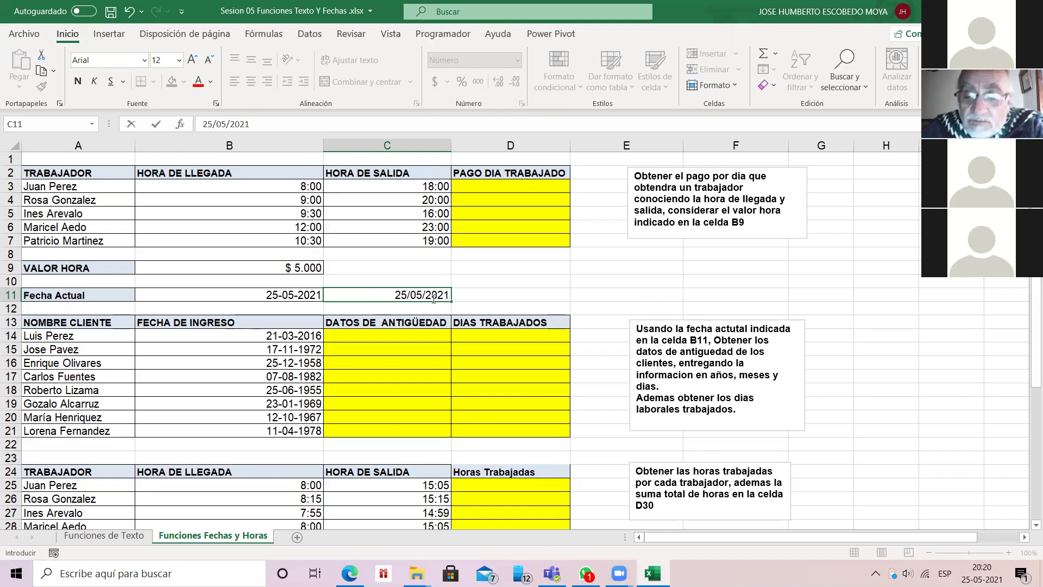
pyautogui.press('Return')
# Step: Display C11 in Fecha corta format, then clear the cell
pyautogui.click(433, 294)
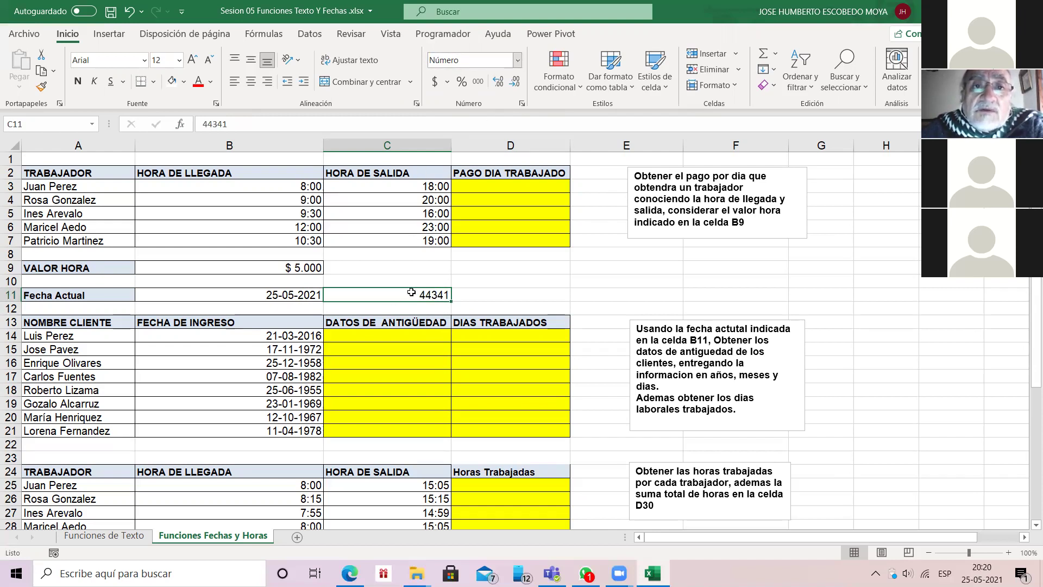
pyautogui.click(517, 60)
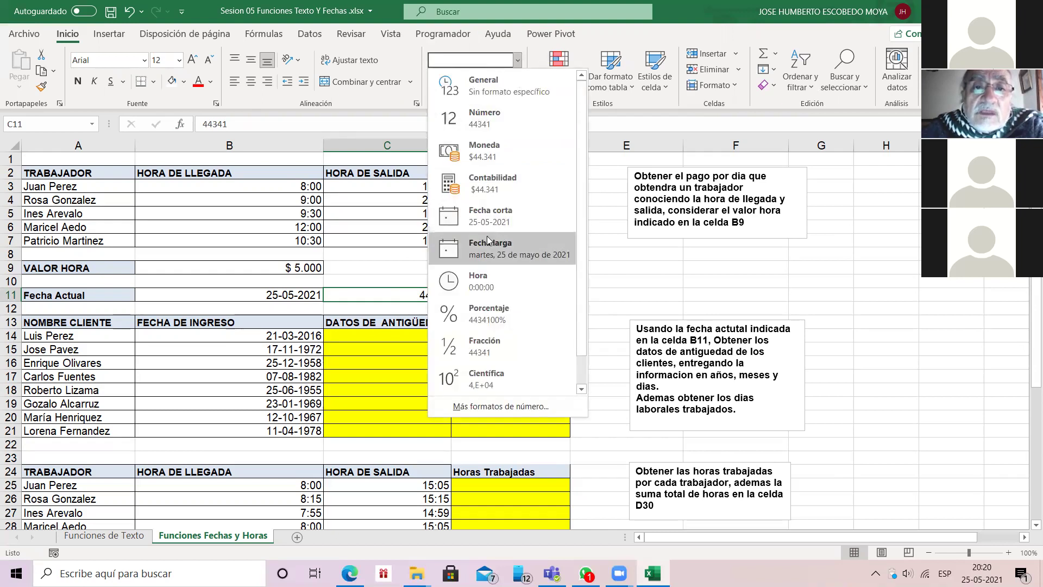
pyautogui.click(487, 216)
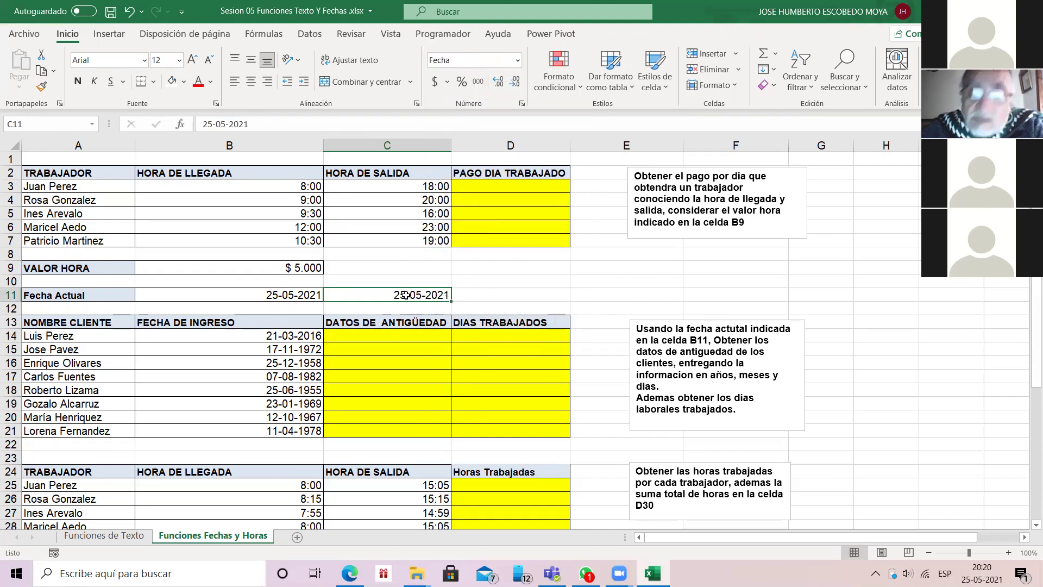
pyautogui.press('Delete')
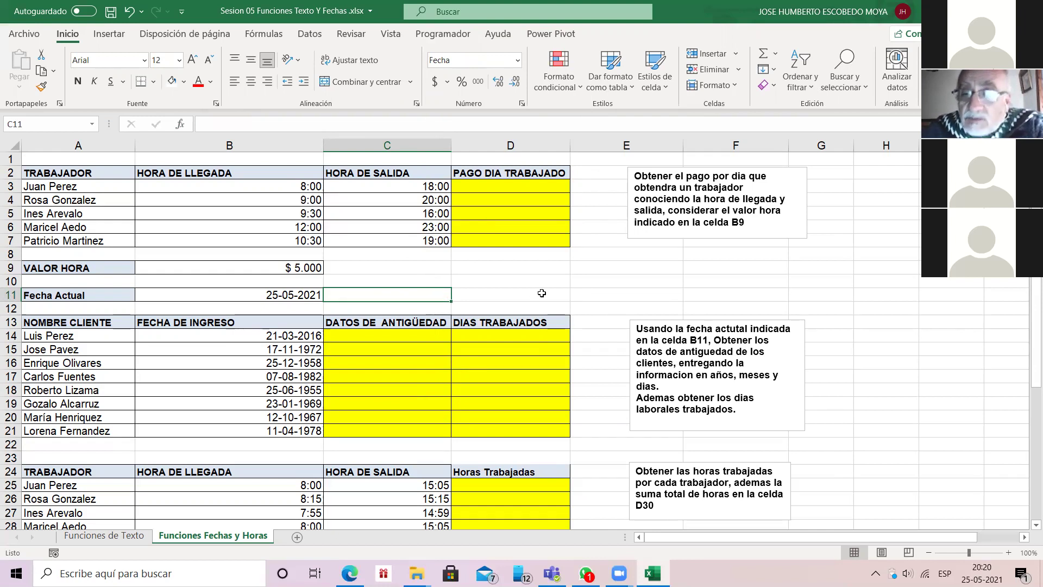
# Step: Enter 24/05/2021 in C11 and apply a currency number format to it
pyautogui.write('24/05/')
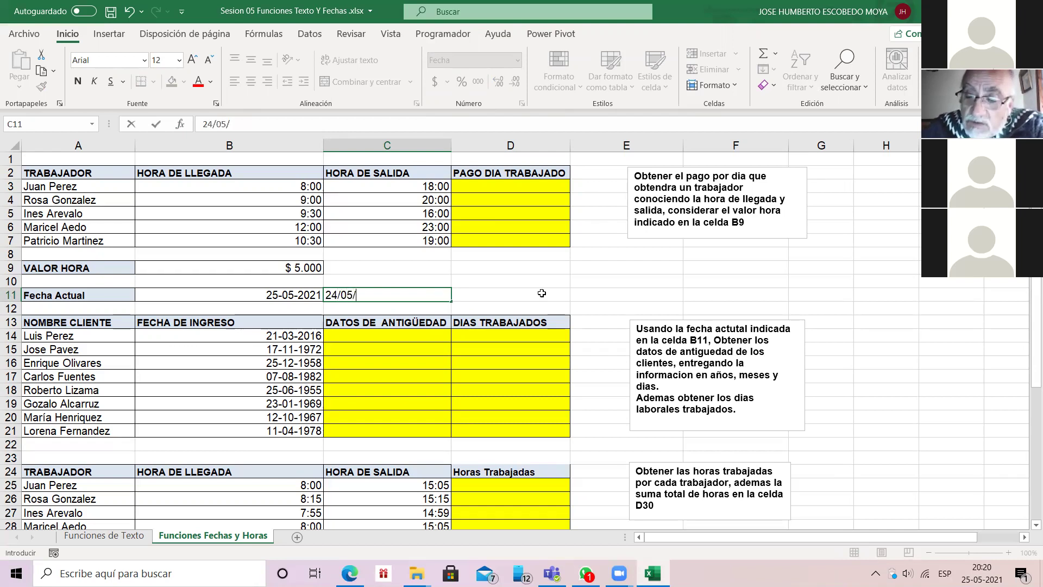
pyautogui.write('2021')
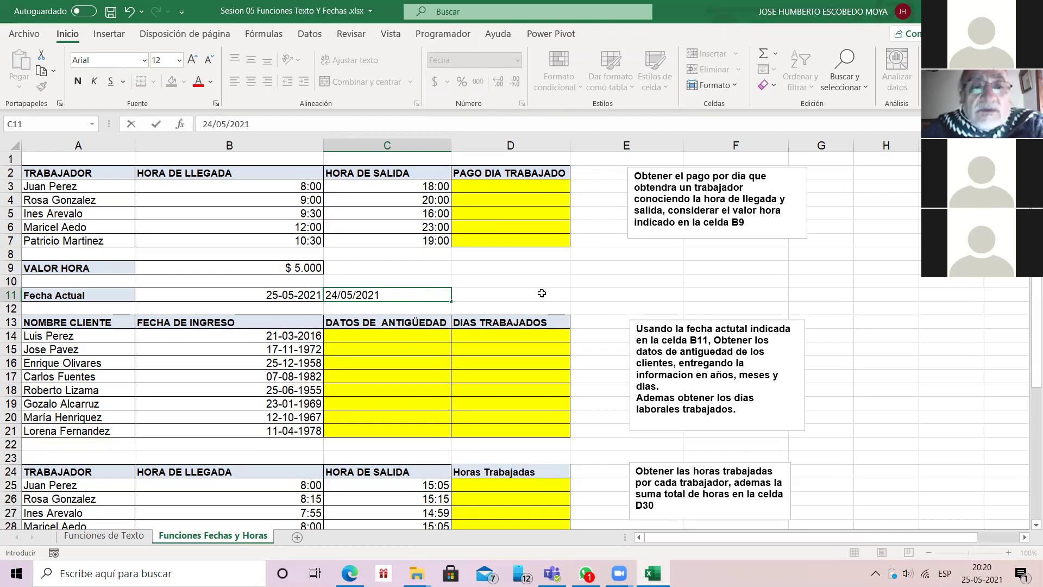
pyautogui.press('Return')
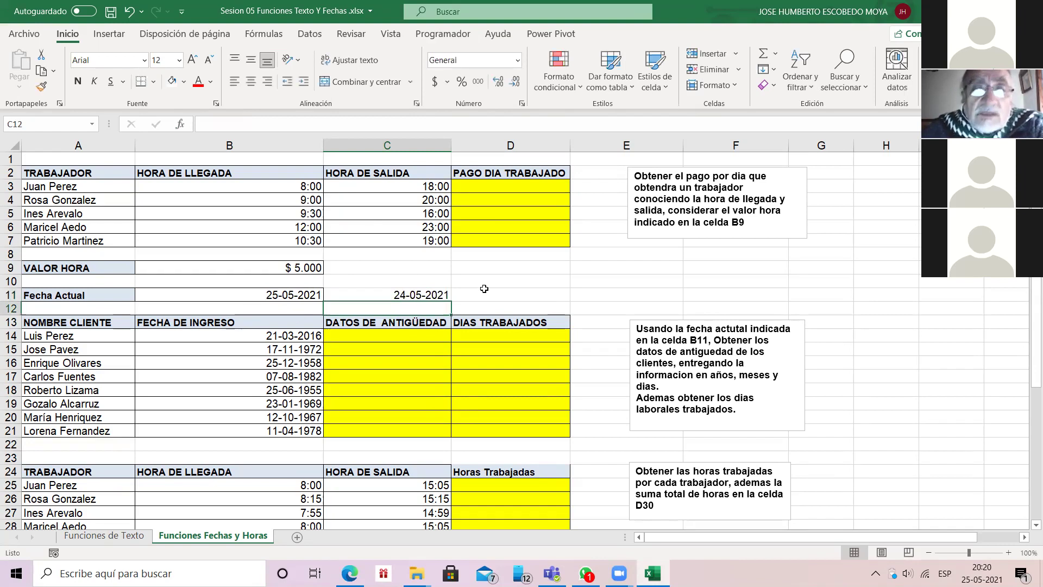
pyautogui.press('Up')
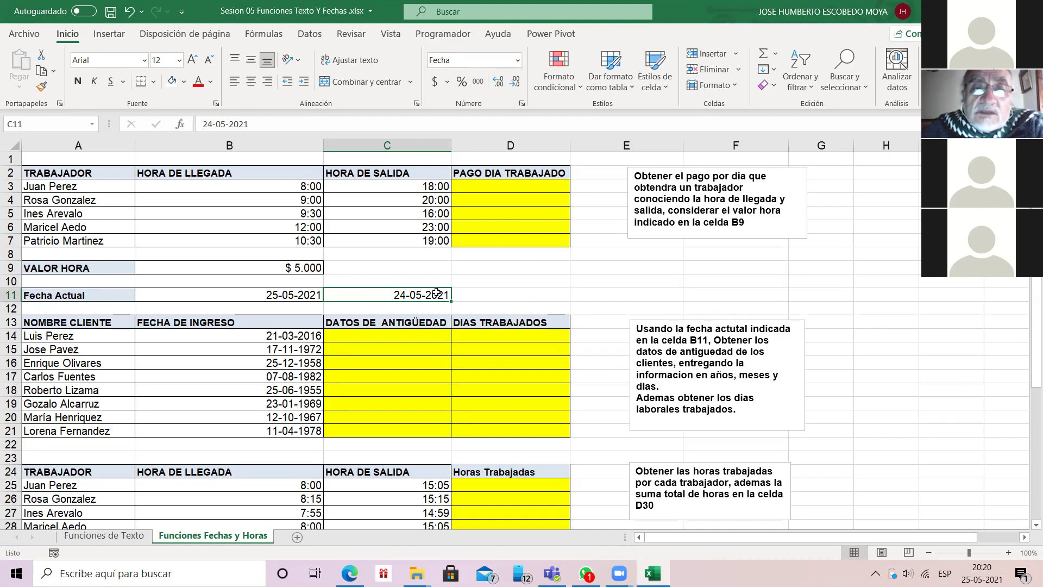
pyautogui.hotkey('alt', 'h')
pyautogui.press('n')
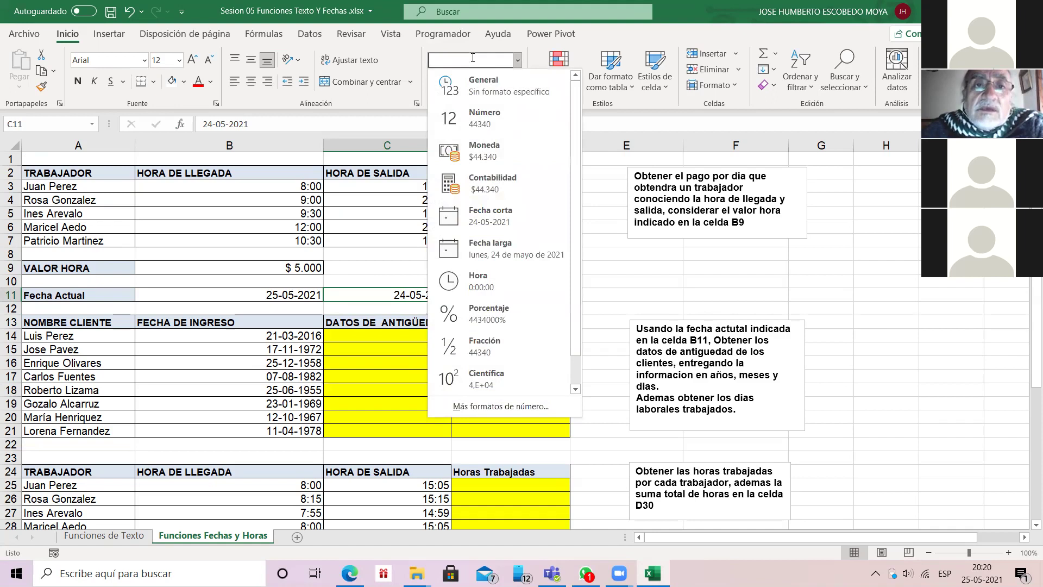
pyautogui.press('Down')
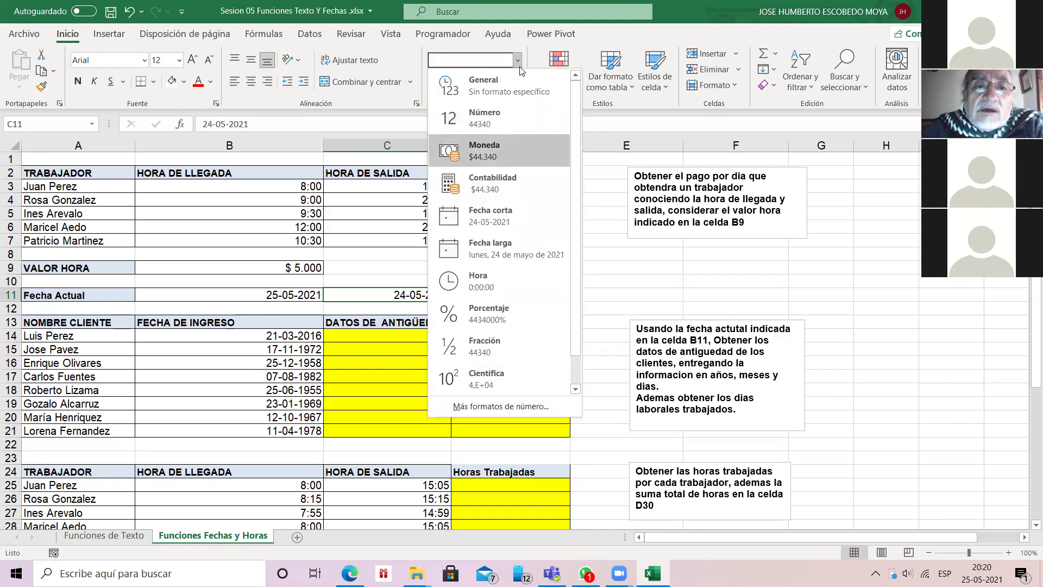
pyautogui.press('Return')
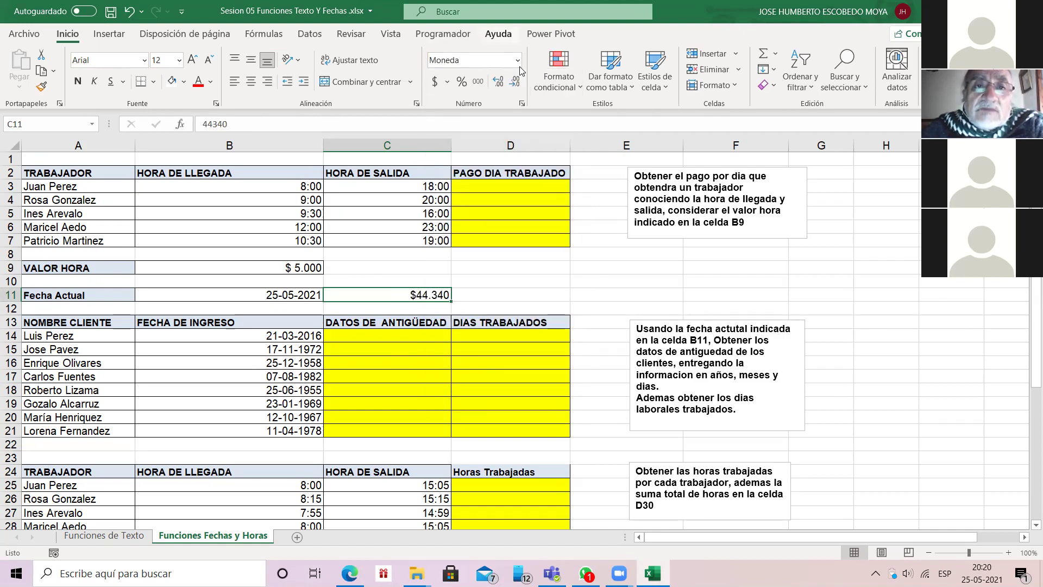
# Step: Format C11 as Fecha corta, enter 25-05-2021, then clear the cell
pyautogui.click(517, 59)
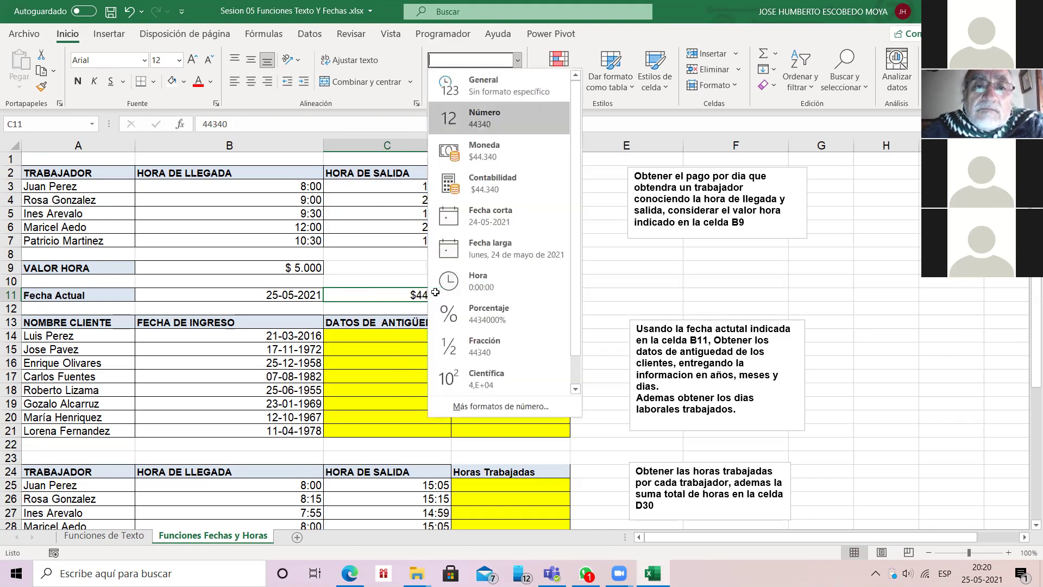
pyautogui.click(480, 222)
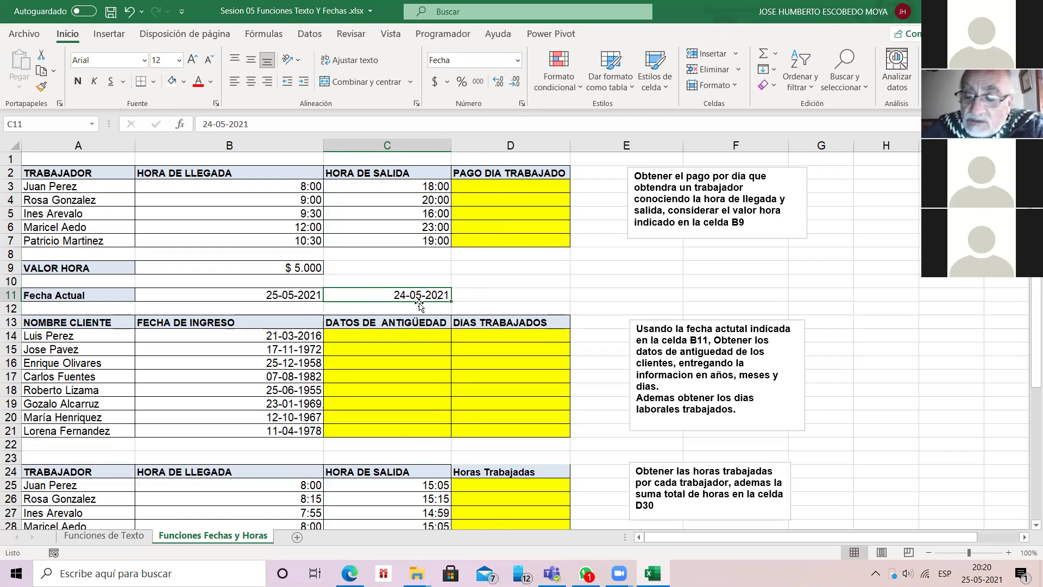
pyautogui.write('25')
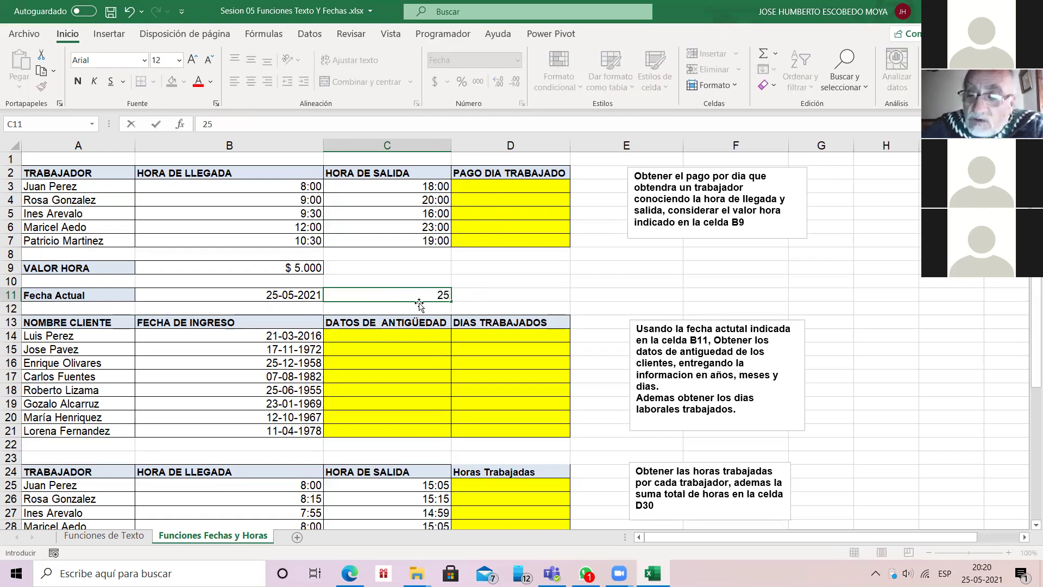
pyautogui.write('/')
pyautogui.press('BackSpace')
pyautogui.write('-0552')
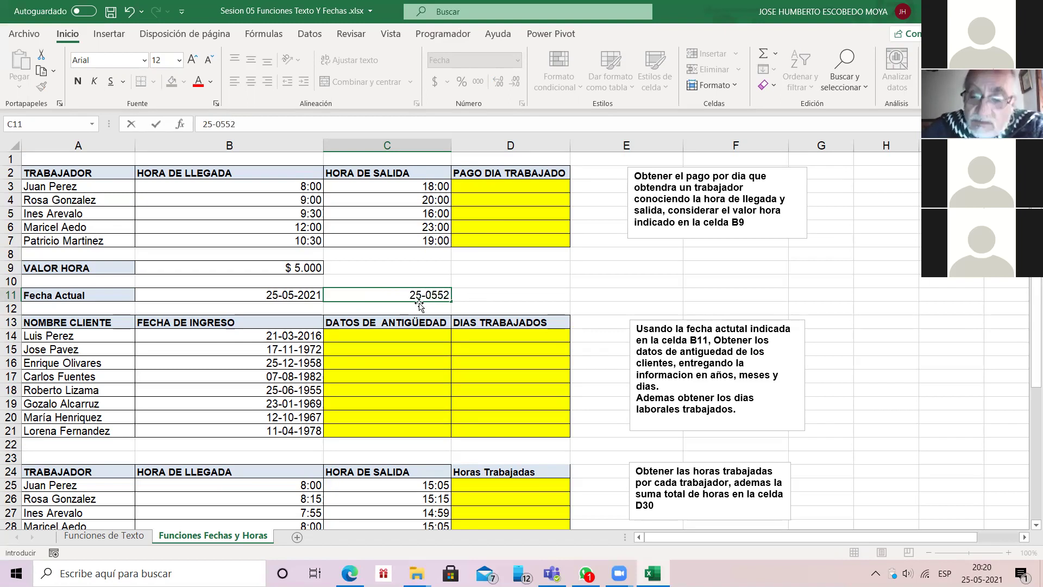
pyautogui.press('BackSpace')
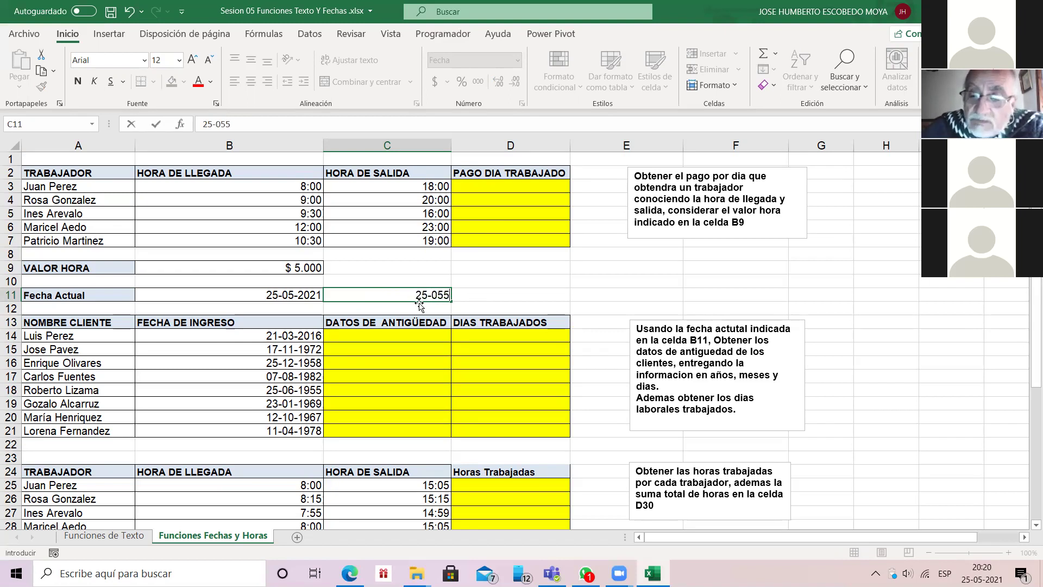
pyautogui.press('BackSpace')
pyautogui.write('-')
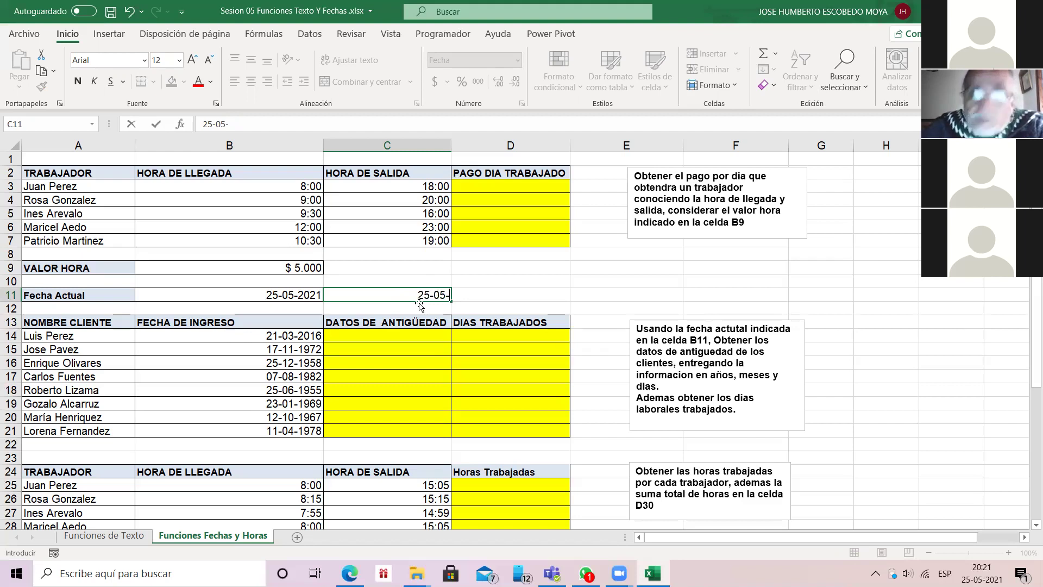
pyautogui.write('2021')
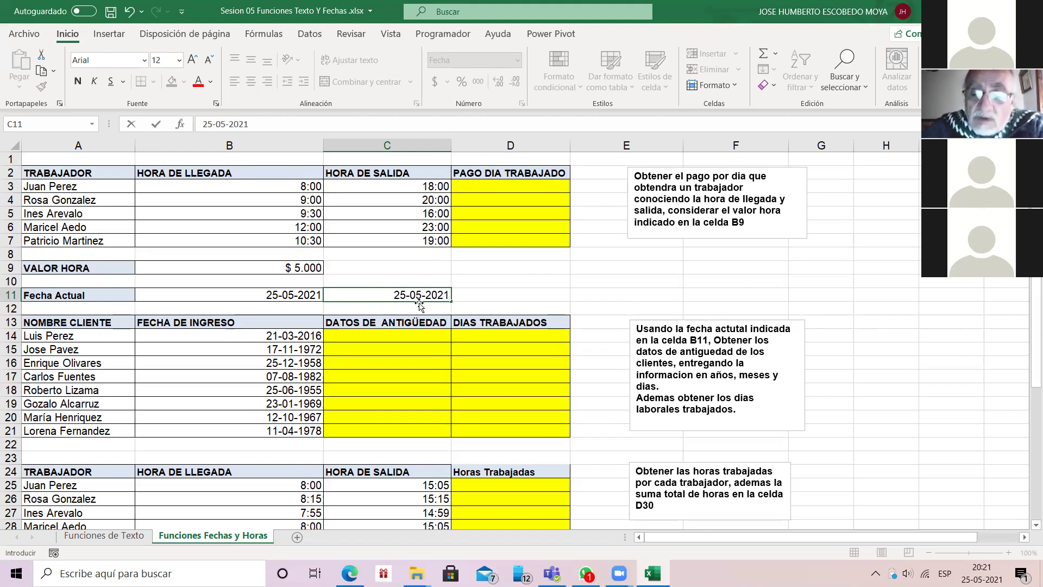
pyautogui.press('Return')
pyautogui.click(428, 293)
pyautogui.press('Delete')
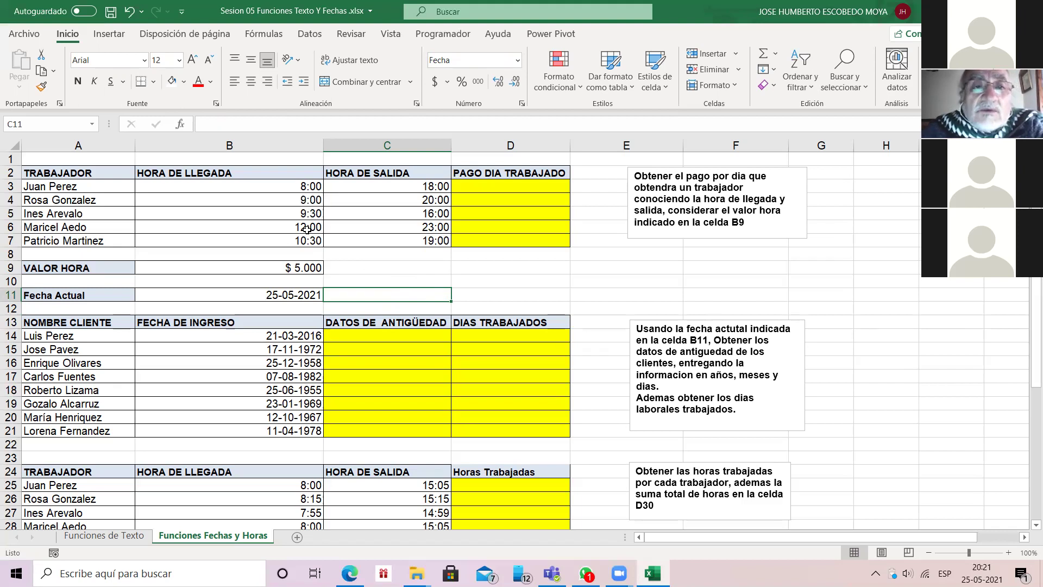
pyautogui.press('Up')
pyautogui.press('Up')
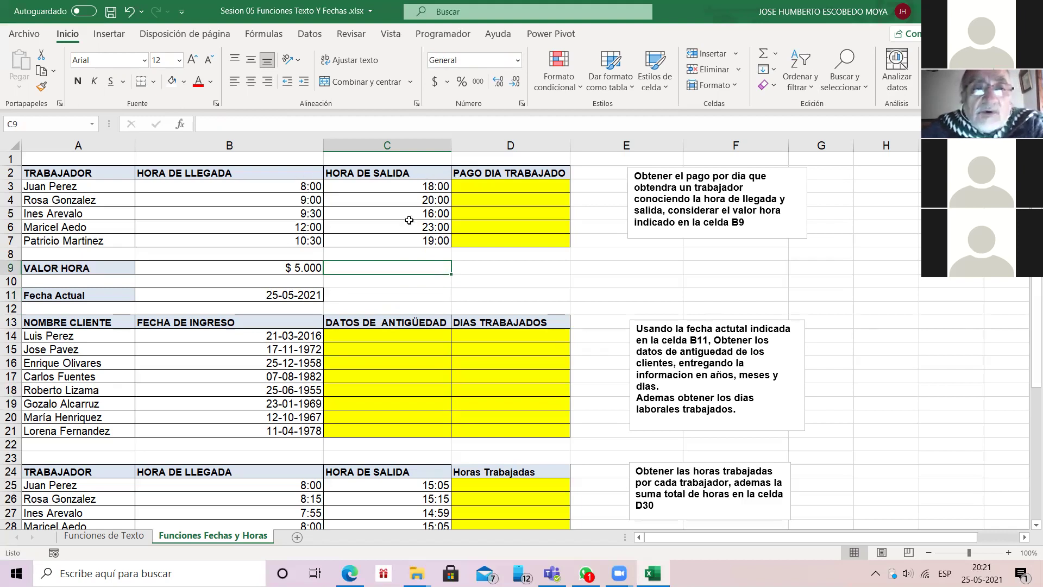
pyautogui.write('9-15')
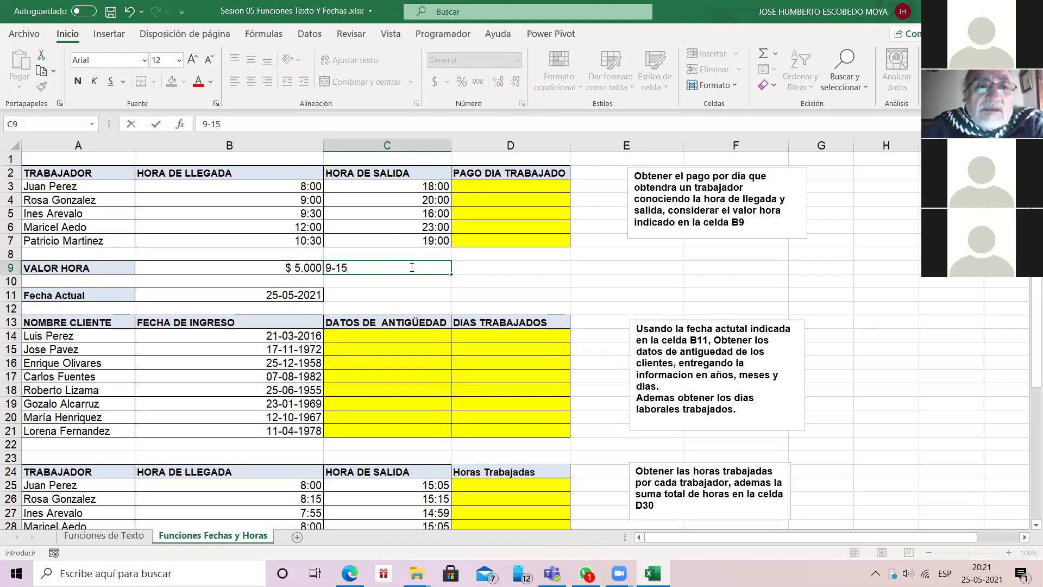
pyautogui.press('Return')
pyautogui.click(413, 268)
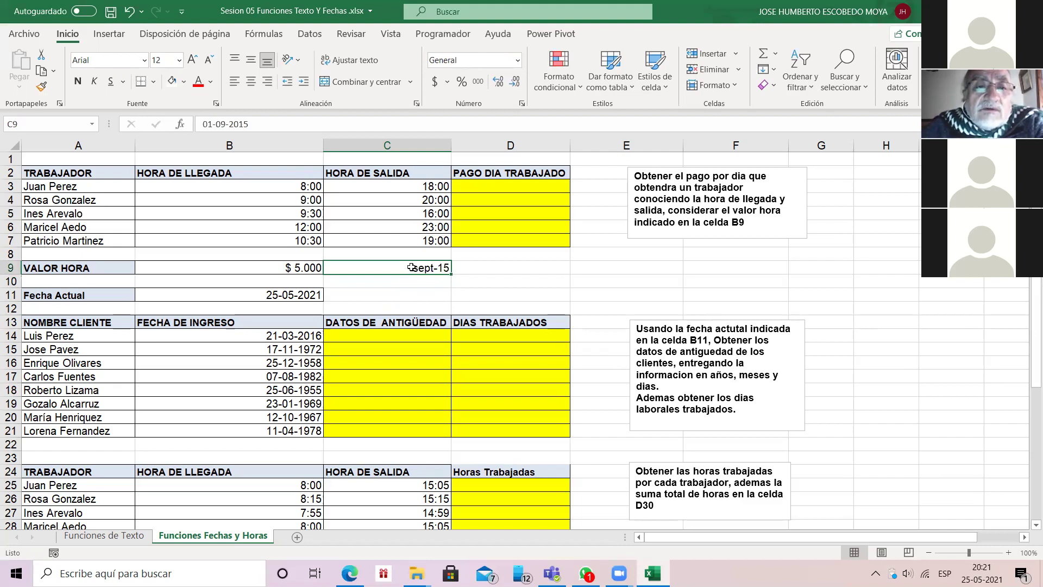
pyautogui.press('Delete')
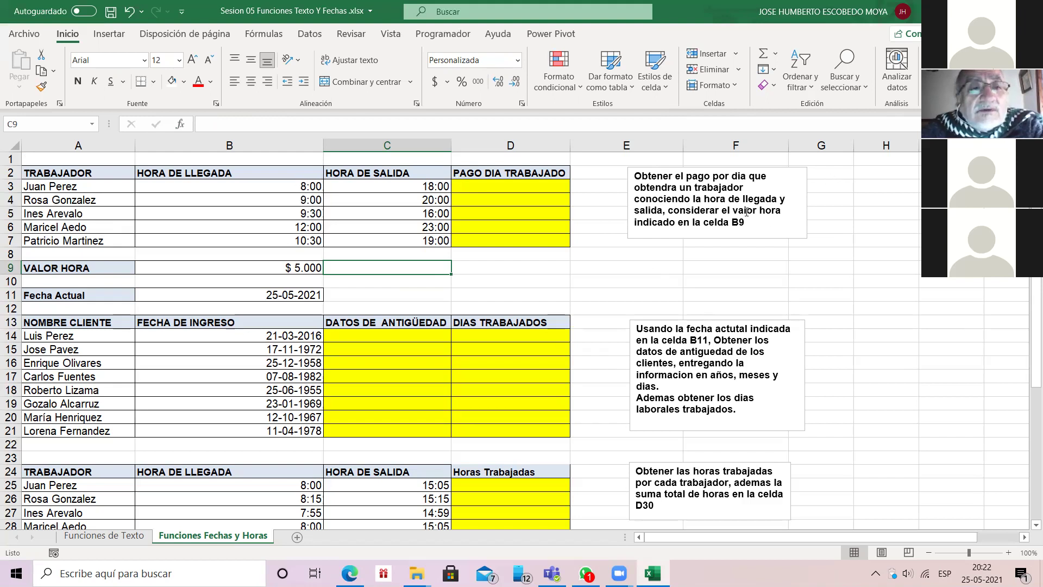
# Step: Check the B9 hourly rate and enter a first arrival-minus-exit formula in D3
pyautogui.click(292, 269)
pyautogui.click(493, 187)
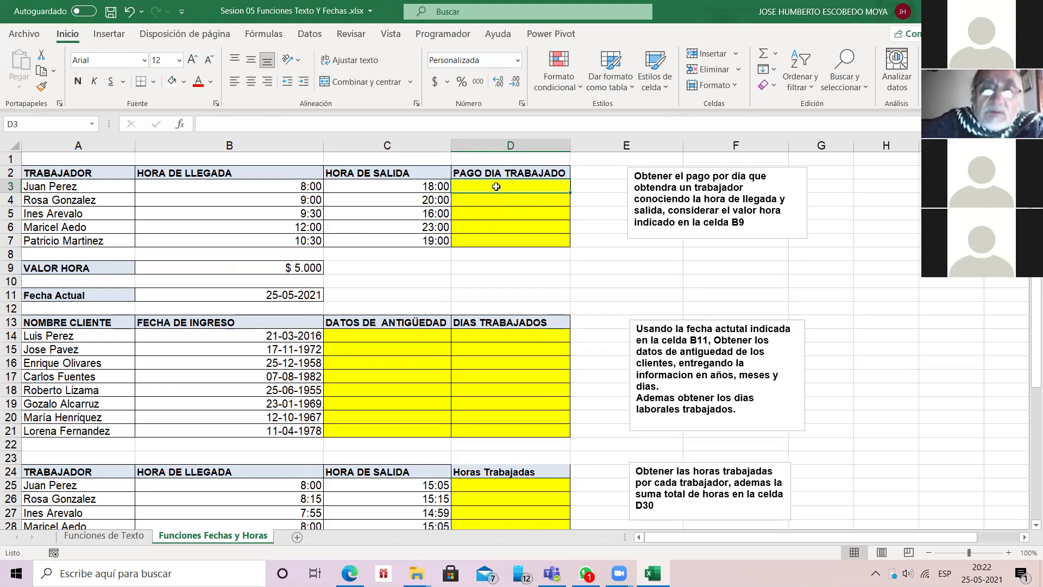
pyautogui.write('=')
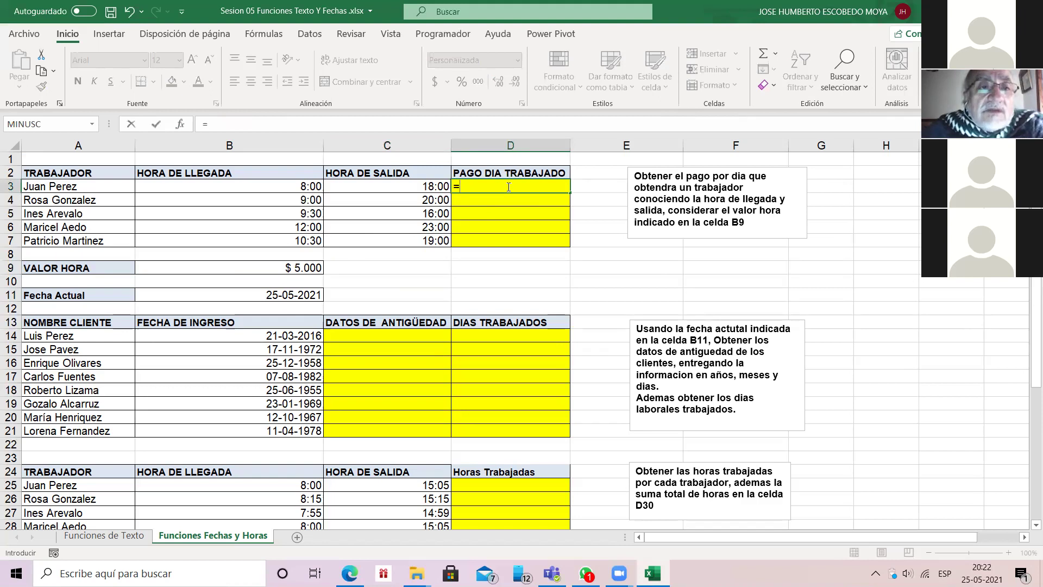
pyautogui.press('Left')
pyautogui.press('Left')
pyautogui.write('-')
pyautogui.press('Left')
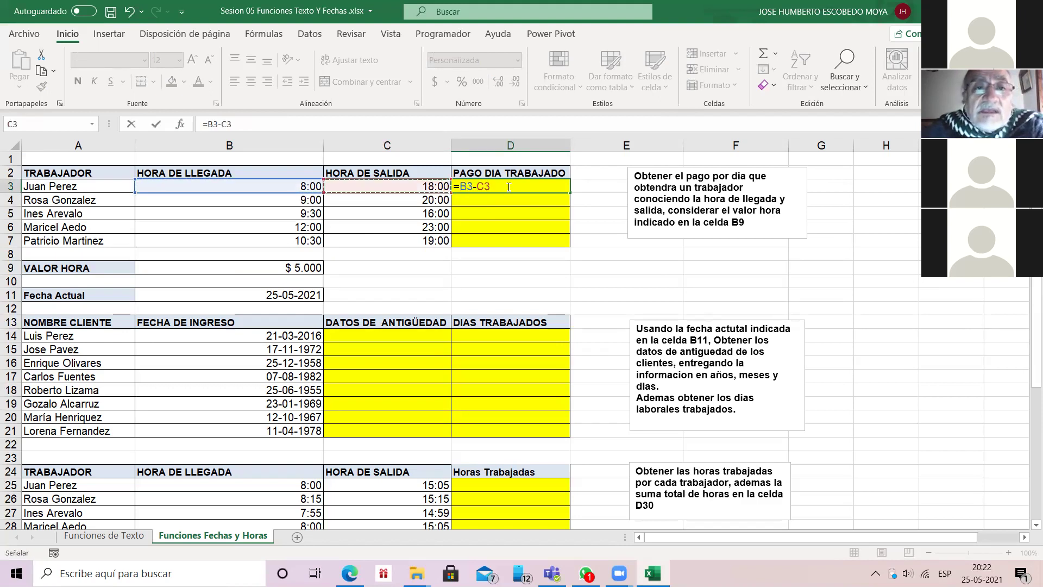
pyautogui.press('Return')
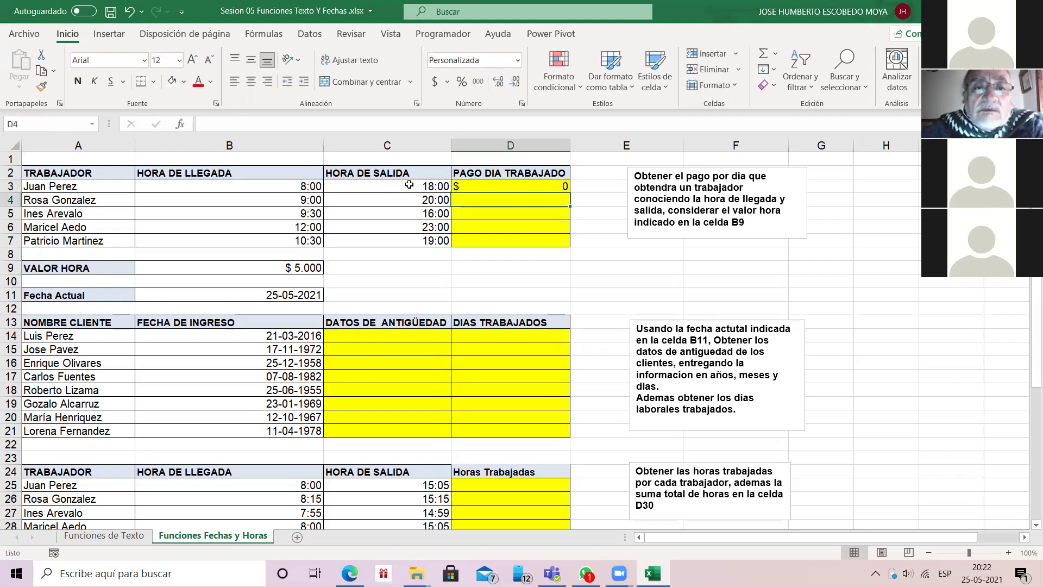
# Step: Rewrite D3's formula as =C3-B3, exit time minus arrival time
pyautogui.press('Up')
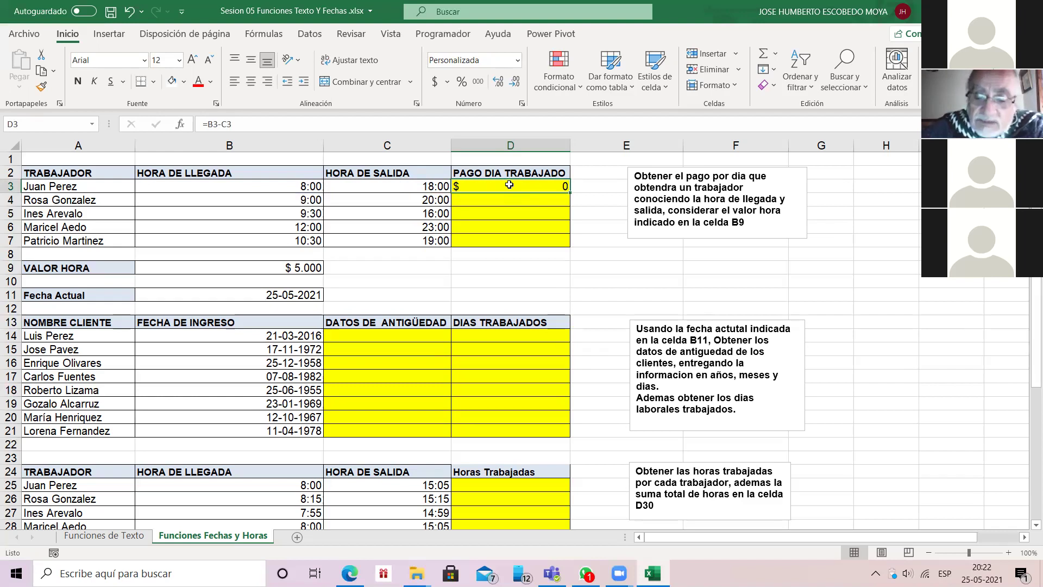
pyautogui.doubleClick(510, 185)
pyautogui.press('BackSpace')
pyautogui.press('BackSpace')
pyautogui.press('BackSpace')
pyautogui.press('BackSpace')
pyautogui.press('BackSpace')
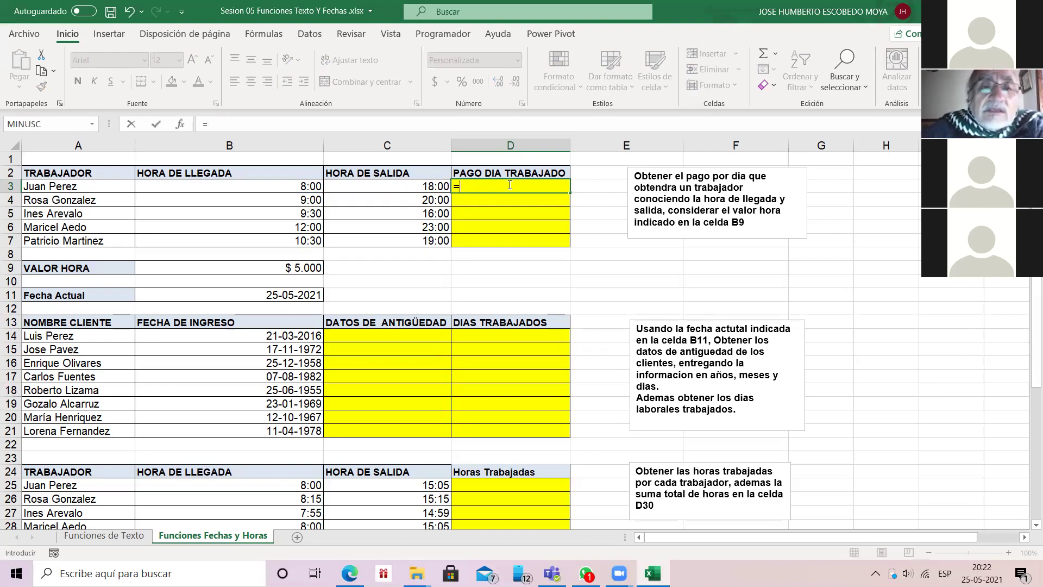
pyautogui.click(431, 186)
pyautogui.write('-')
pyautogui.press('Left')
pyautogui.press('Left')
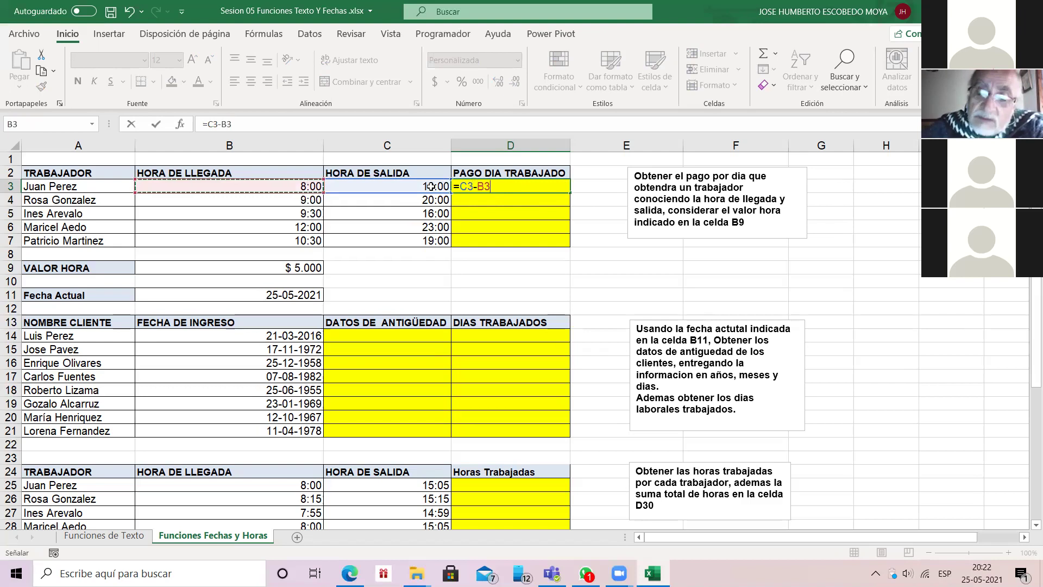
pyautogui.press('Return')
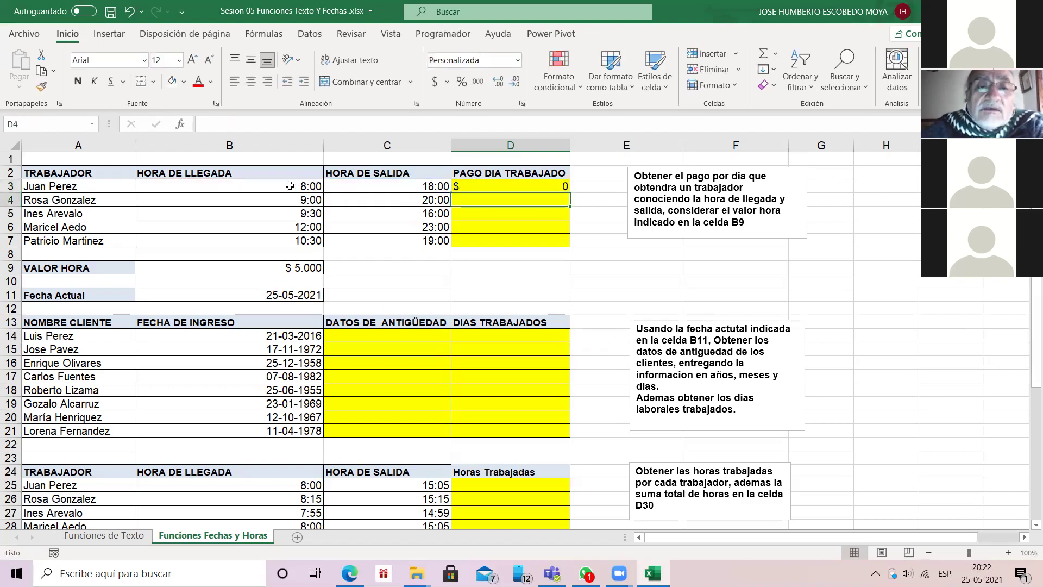
# Step: Apply the Hora number format to D3 so it reads 10:00:00
pyautogui.press('Up')
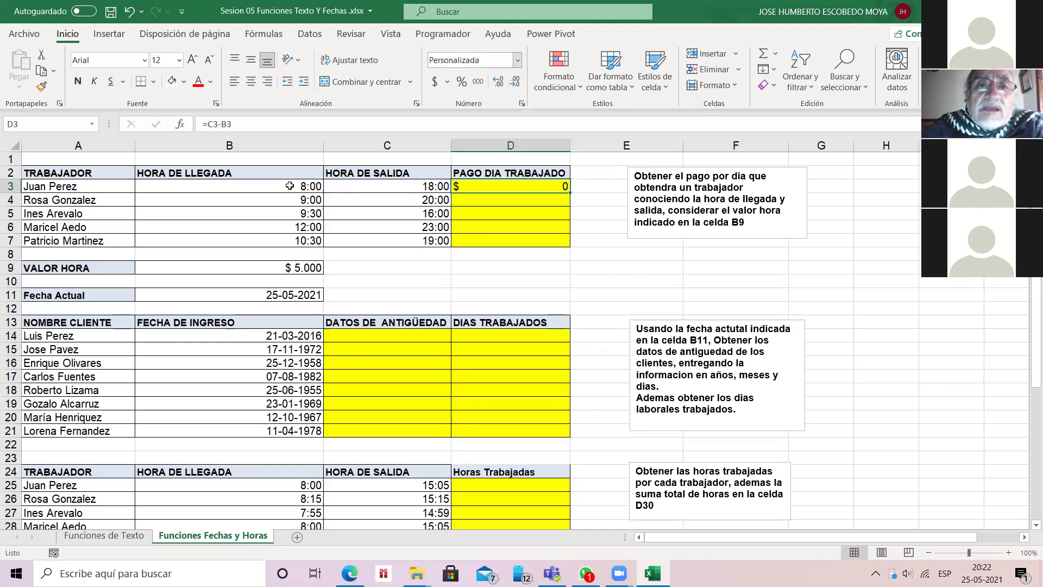
pyautogui.click(517, 60)
pyautogui.press('Down')
pyautogui.press('Down')
pyautogui.press('Down')
pyautogui.press('Down')
pyautogui.press('Down')
pyautogui.press('Down')
pyautogui.press('Down')
pyautogui.press('Return')
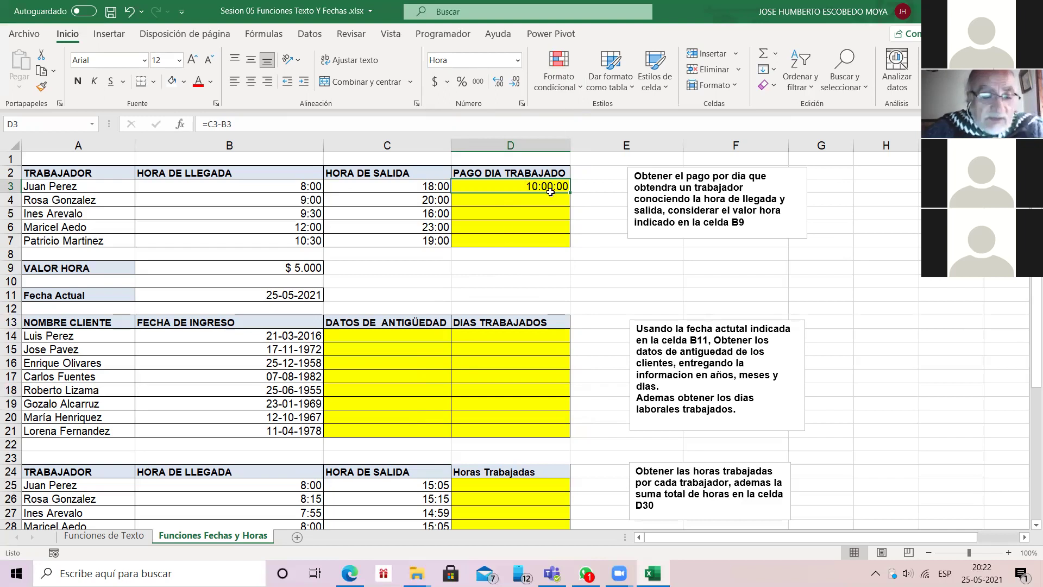
# Step: Enter =B3-C3 in D3 and widen column D to reveal the ##### negative time
pyautogui.write('=')
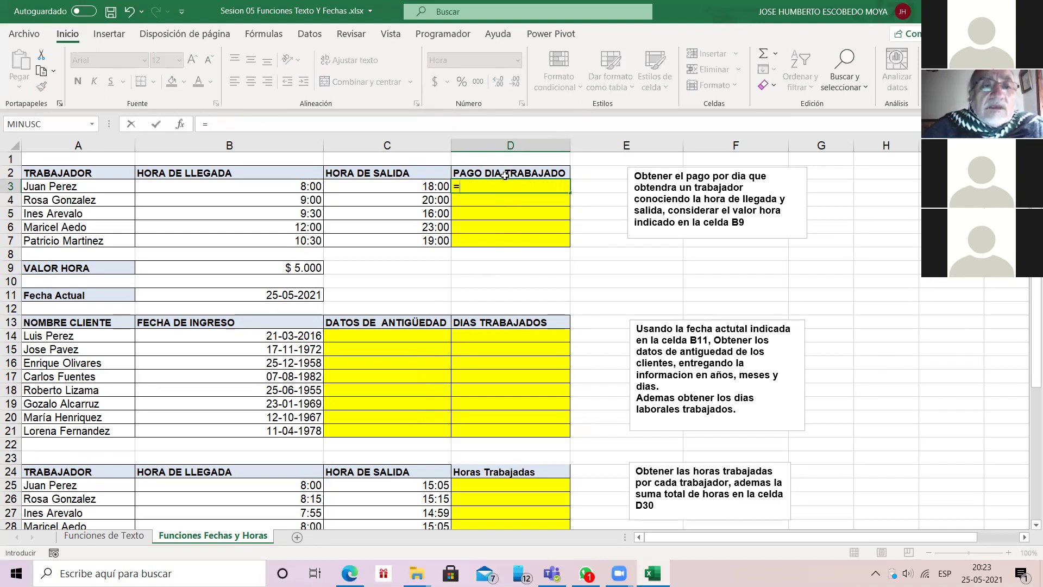
pyautogui.press('Left')
pyautogui.press('Left')
pyautogui.write('-')
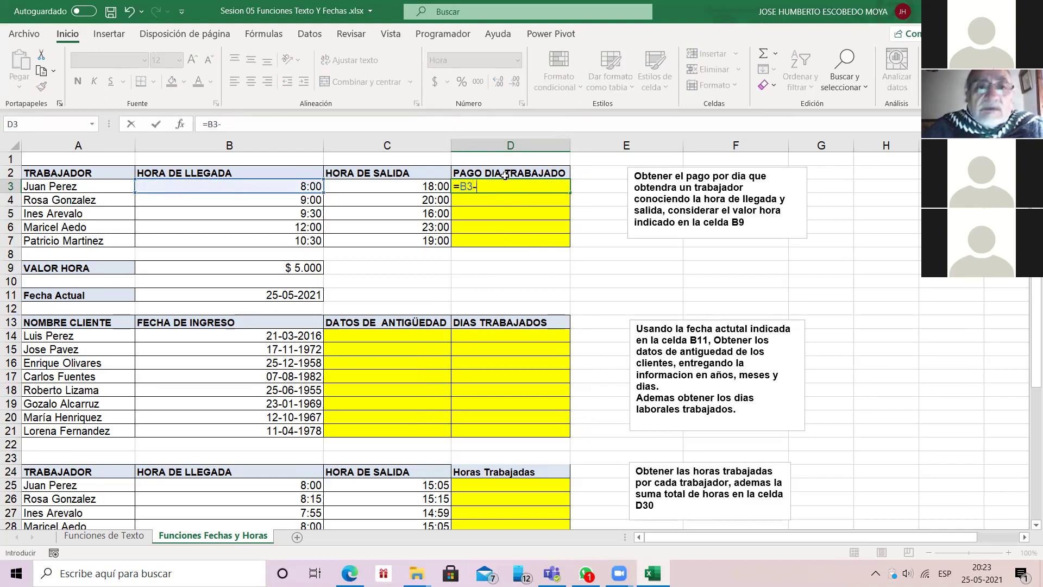
pyautogui.press('Left')
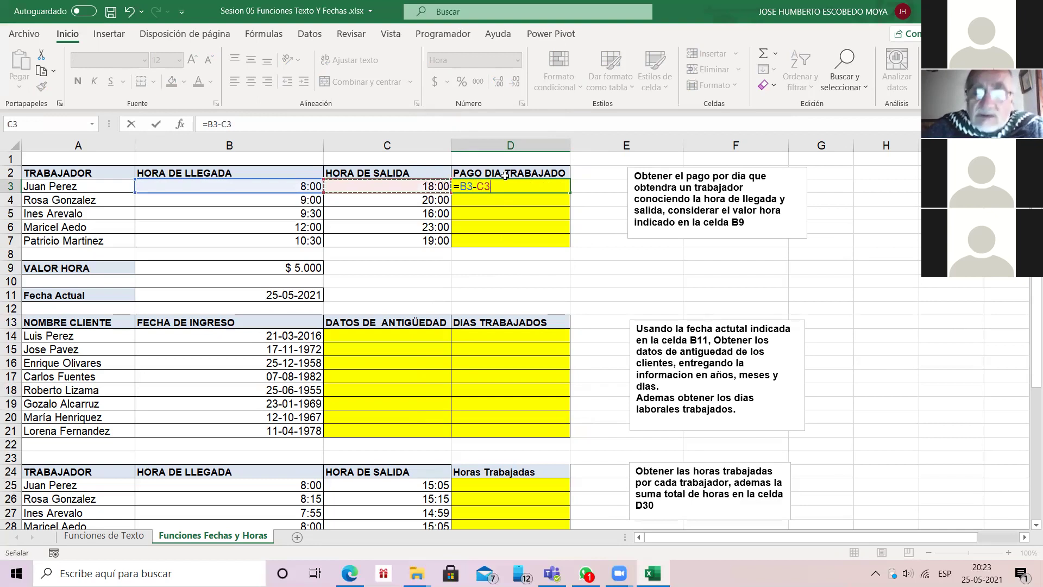
pyautogui.press('Return')
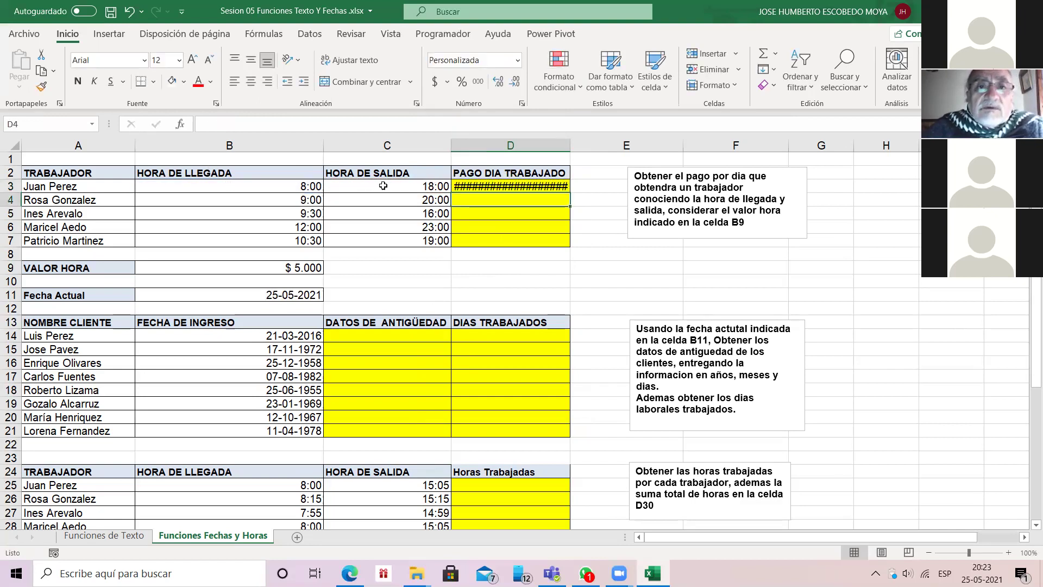
pyautogui.moveTo(570, 146); pyautogui.dragTo(638, 146)
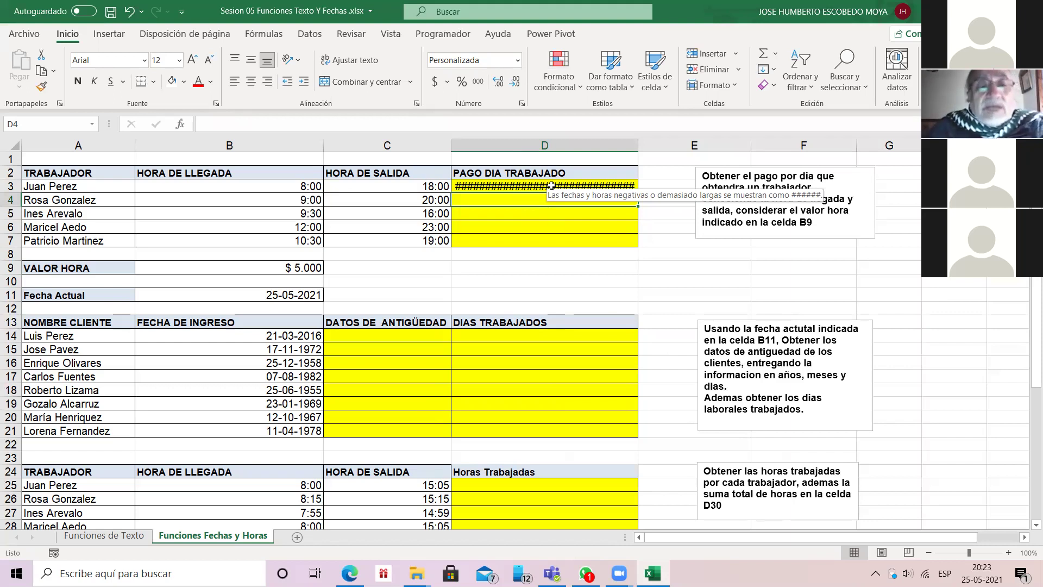
# Step: Cancel the entry begun in D4 and delete the negative result from D3
pyautogui.write('=')
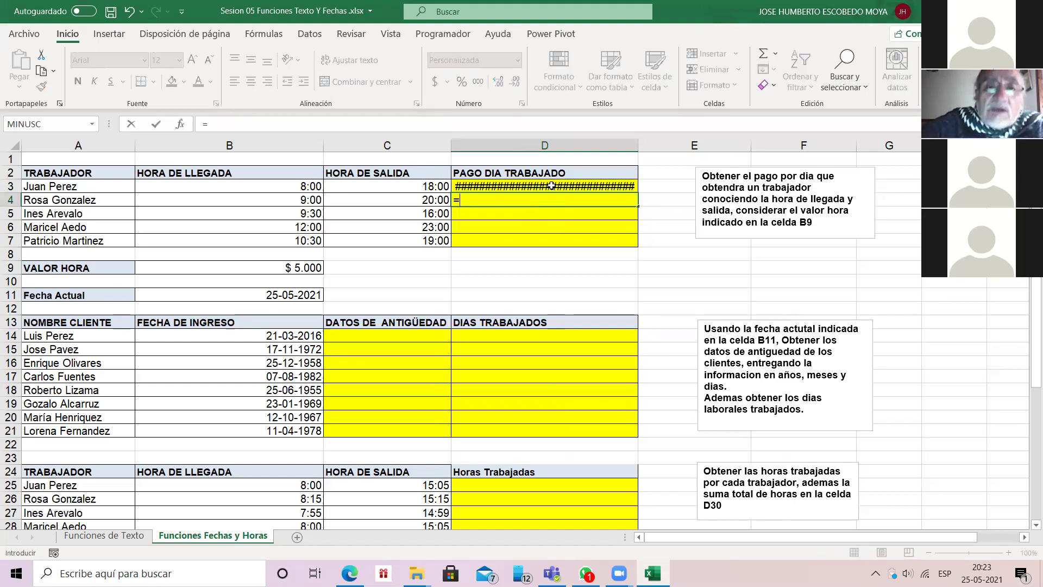
pyautogui.press('Escape')
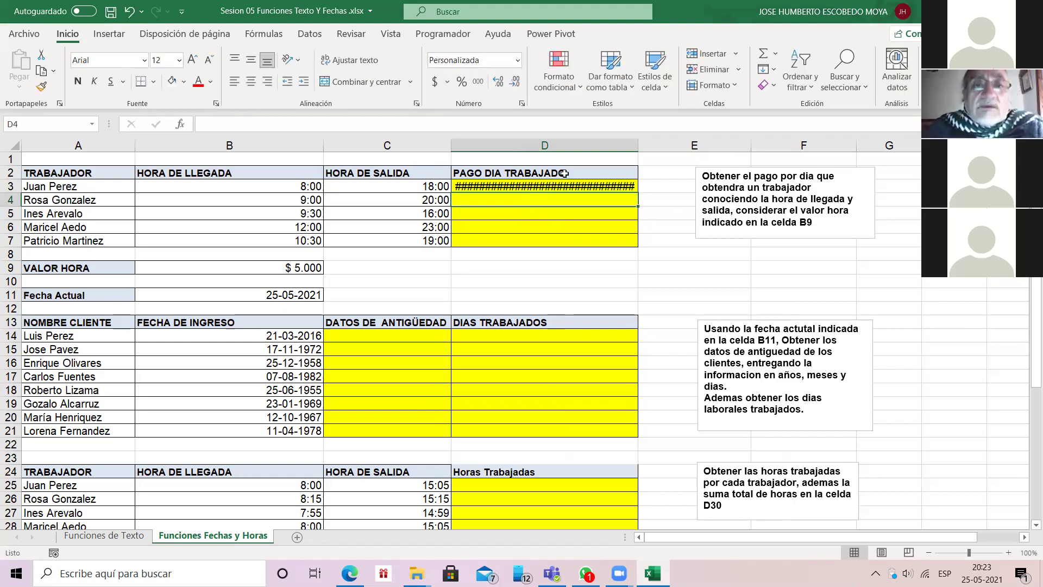
pyautogui.click(547, 186)
pyautogui.press('Delete')
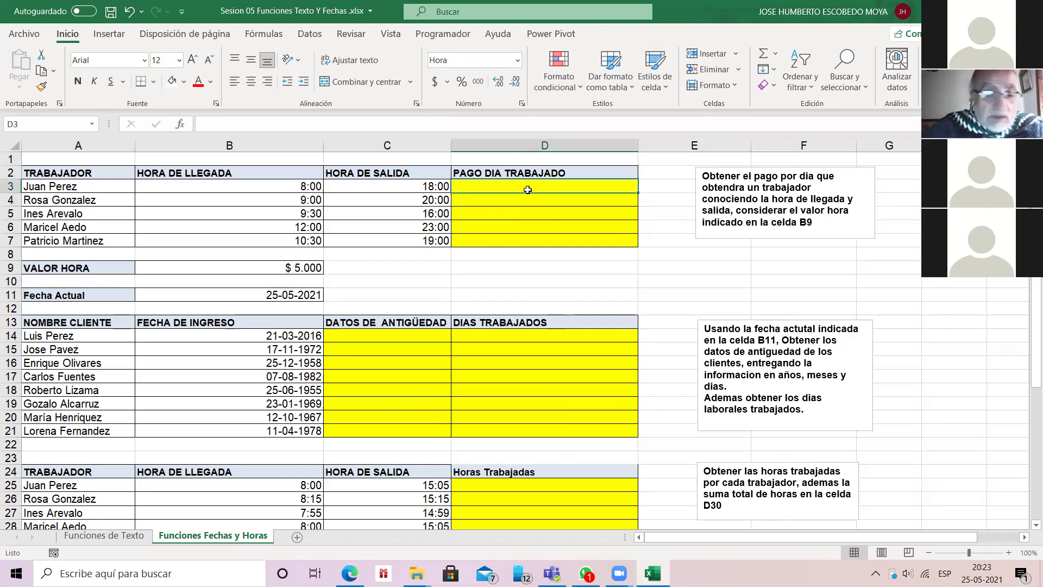
# Step: Enter =C3-B3 in D3 and fill it down to D7, giving 10:00:00 through 8:30:00
pyautogui.write('=')
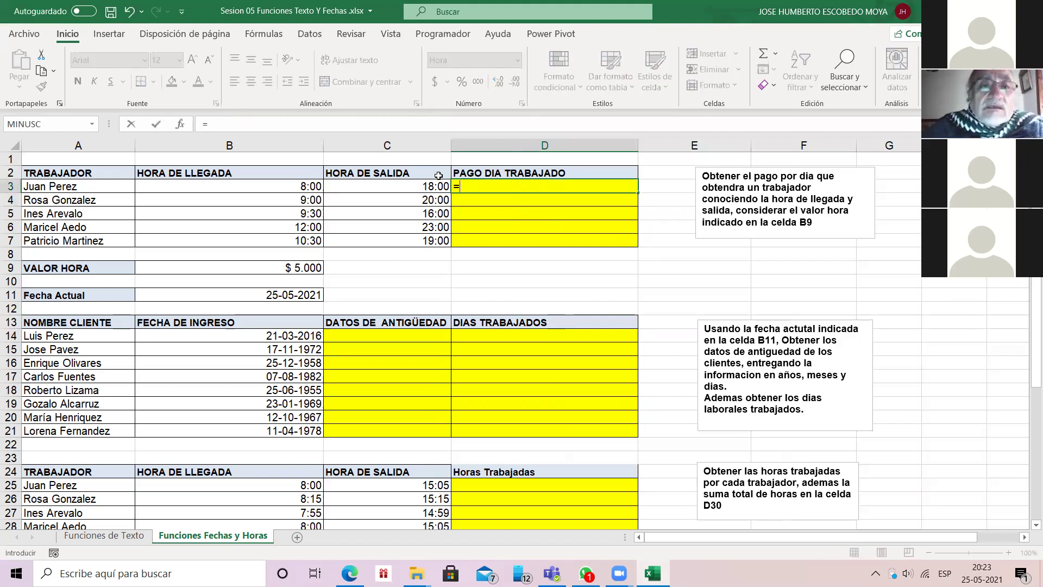
pyautogui.press('Left')
pyautogui.write('-')
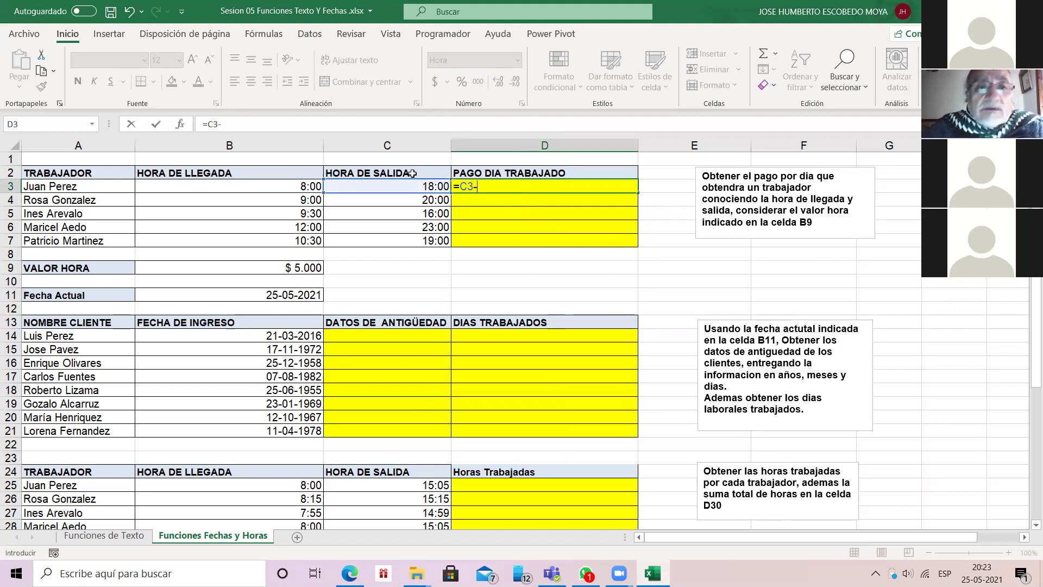
pyautogui.press('Left')
pyautogui.press('Left')
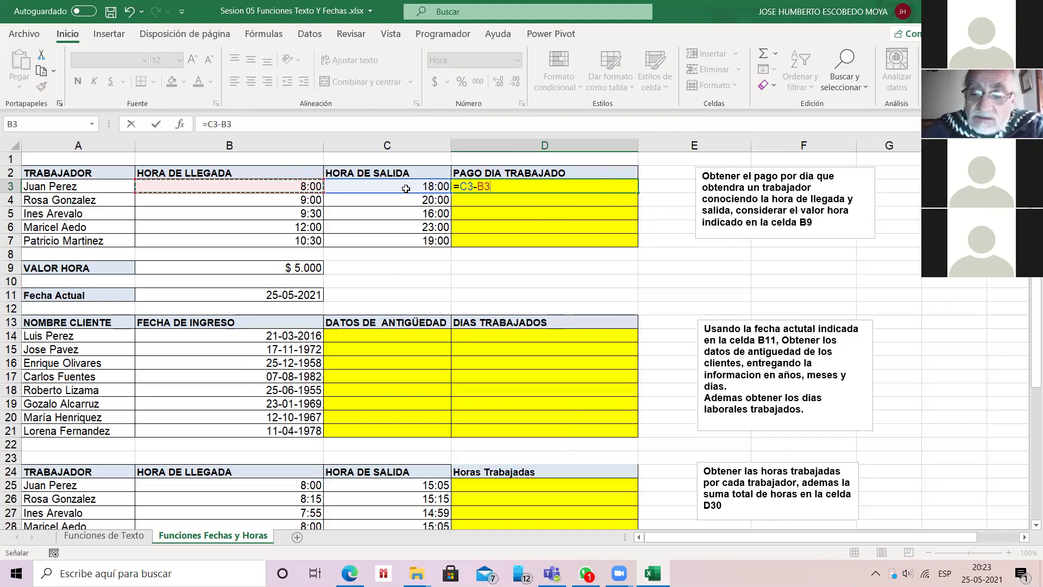
pyautogui.press('Return')
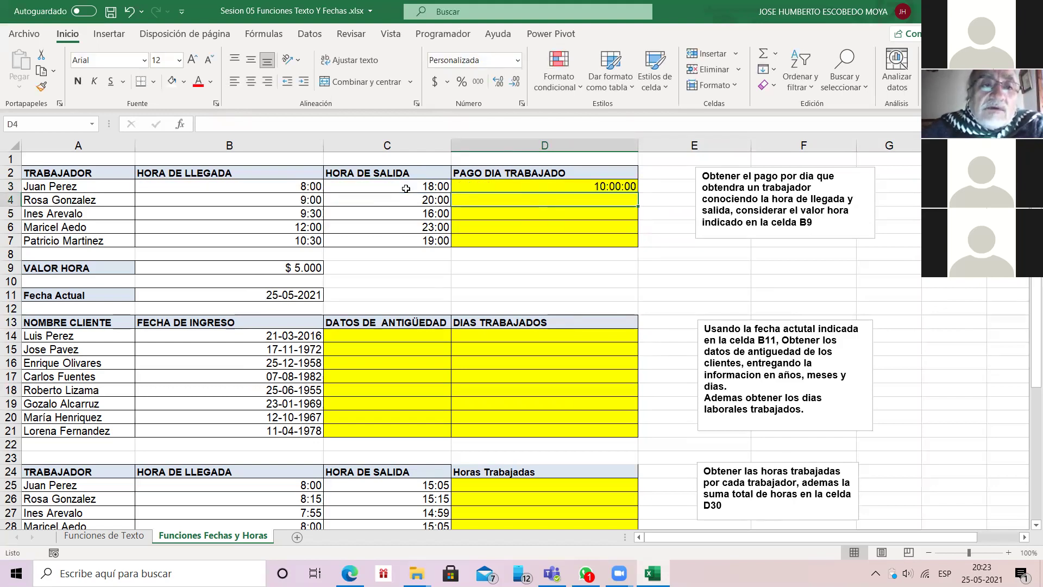
pyautogui.press('Up')
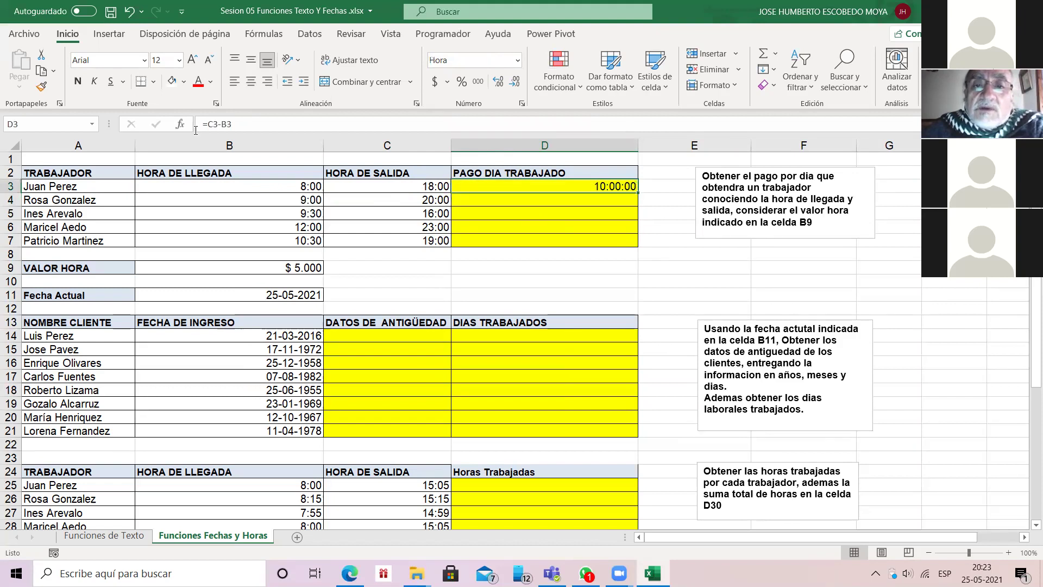
pyautogui.hotkey('shift', 'Down')
pyautogui.hotkey('shift', 'Down')
pyautogui.hotkey('shift', 'Down')
pyautogui.hotkey('shift', 'Down')
pyautogui.doubleClick(638, 192)
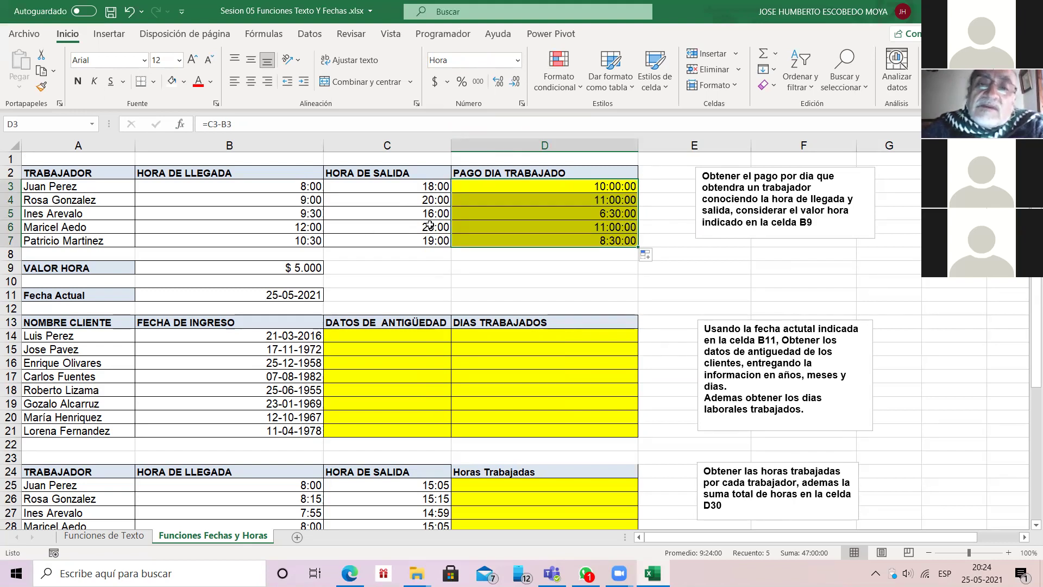
pyautogui.click(560, 188)
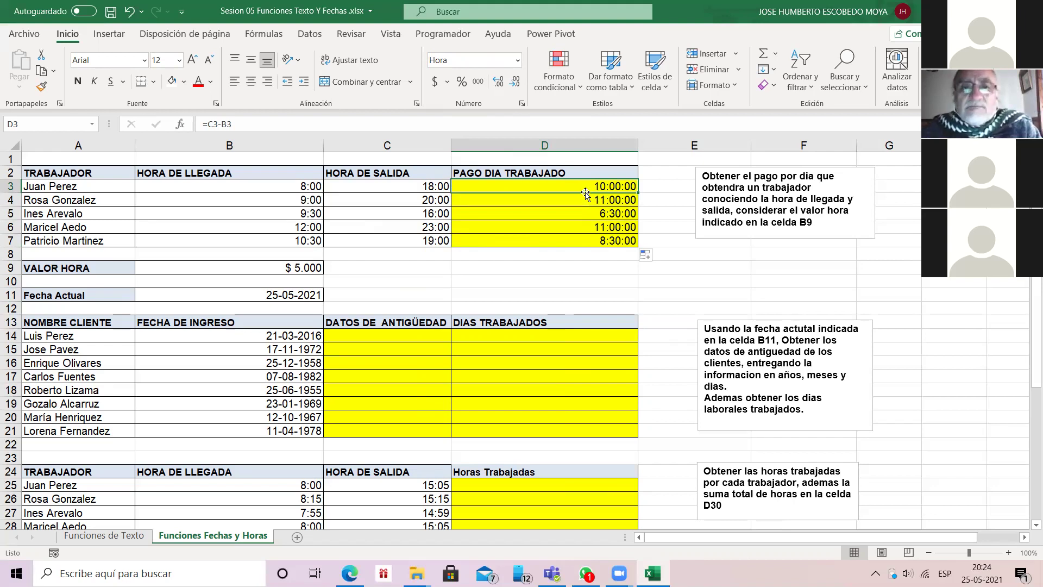
# Step: Apply the Hora format to D3:D7, reselect the range and open its context menu
pyautogui.hotkey('shift', 'Down')
pyautogui.hotkey('shift', 'Down')
pyautogui.hotkey('shift', 'Down')
pyautogui.hotkey('shift', 'Down')
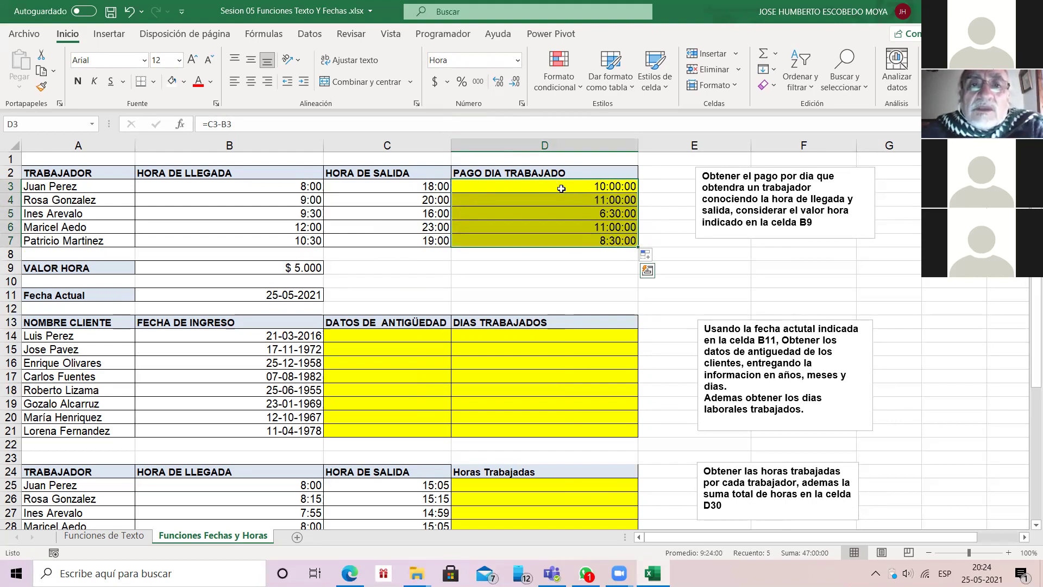
pyautogui.click(518, 60)
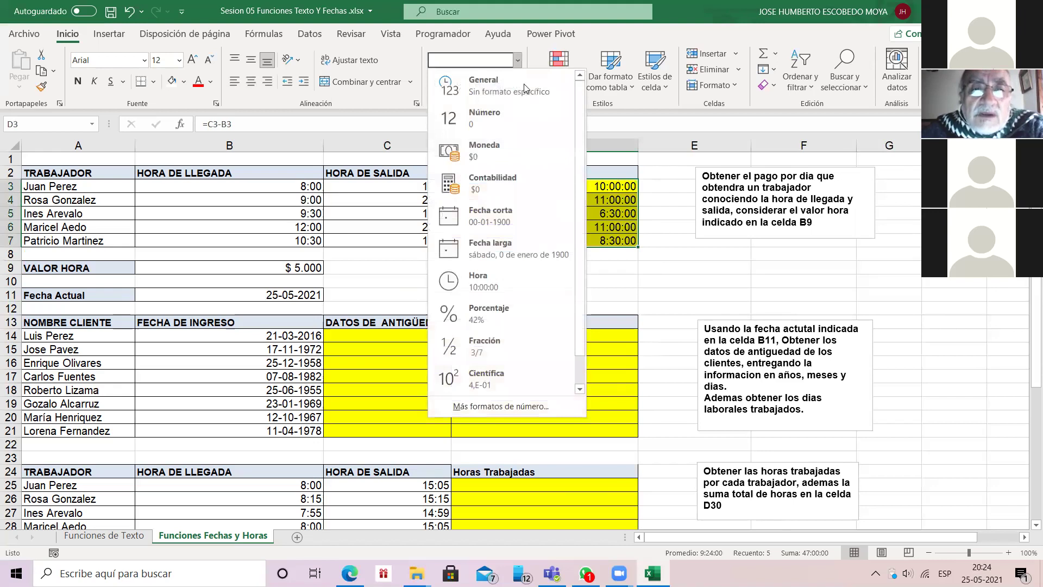
pyautogui.press('Down')
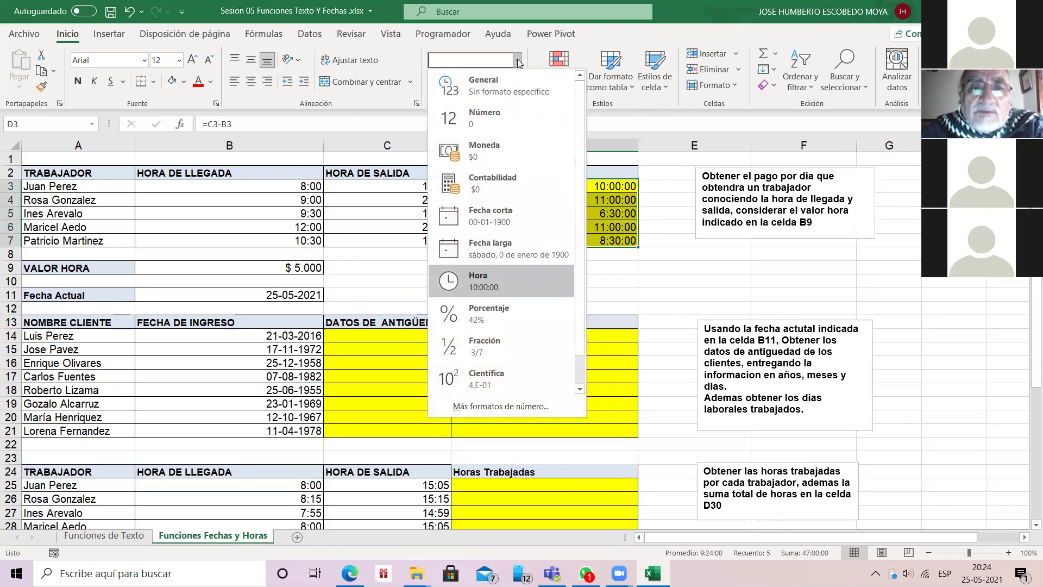
pyautogui.click(495, 286)
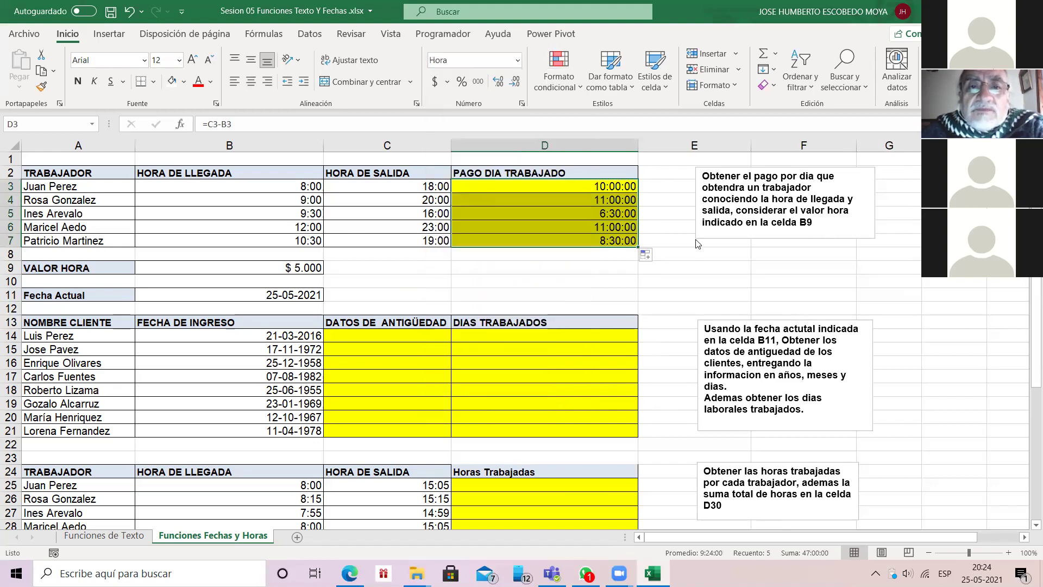
pyautogui.press('Up')
pyautogui.press('Down')
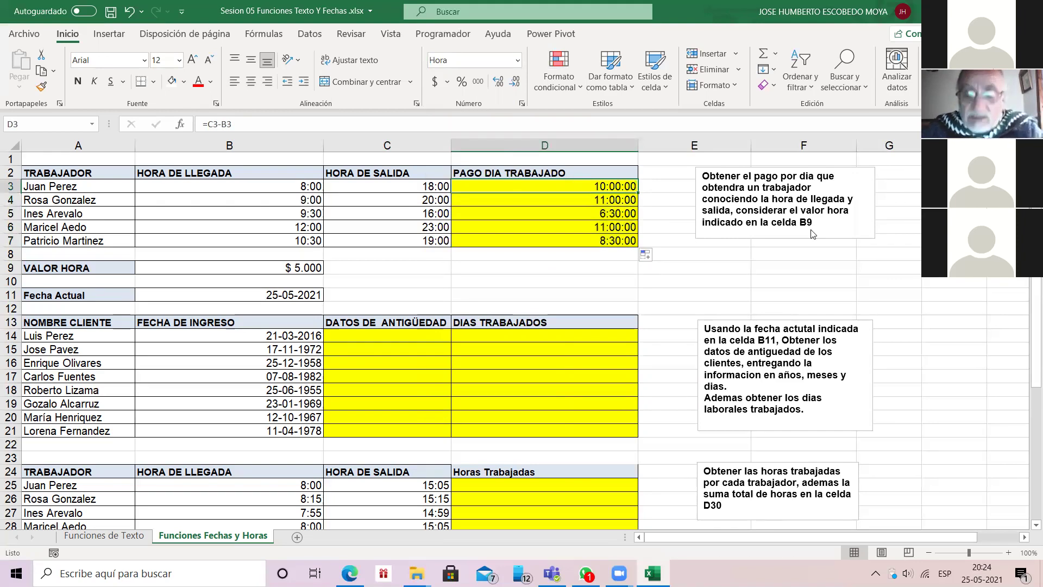
pyautogui.hotkey('shift', 'Down')
pyautogui.hotkey('shift', 'Down')
pyautogui.hotkey('shift', 'Down')
pyautogui.hotkey('shift', 'Down')
pyautogui.hotkey('ctrl', 'c')
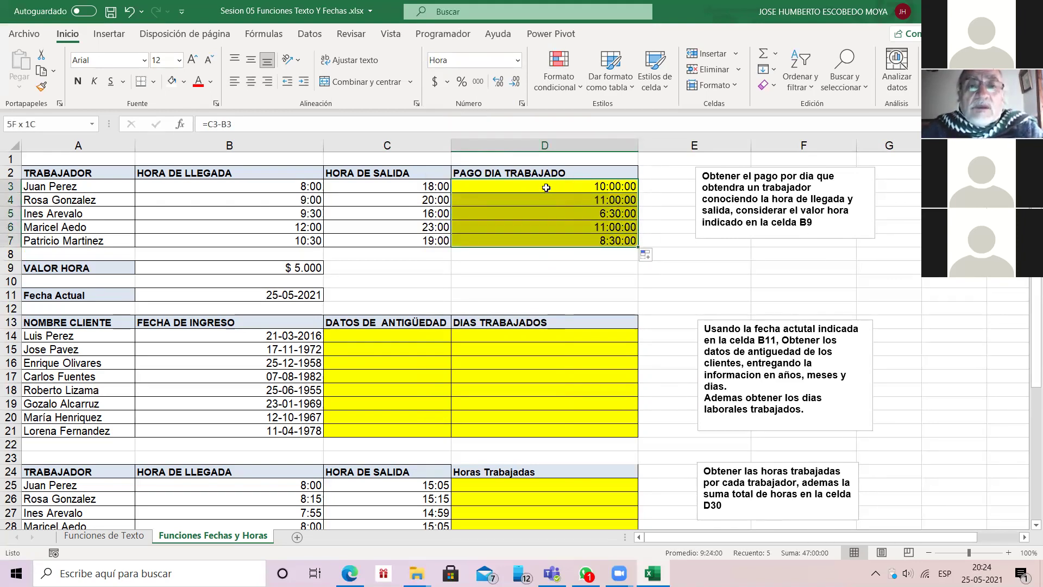
pyautogui.rightClick(540, 190)
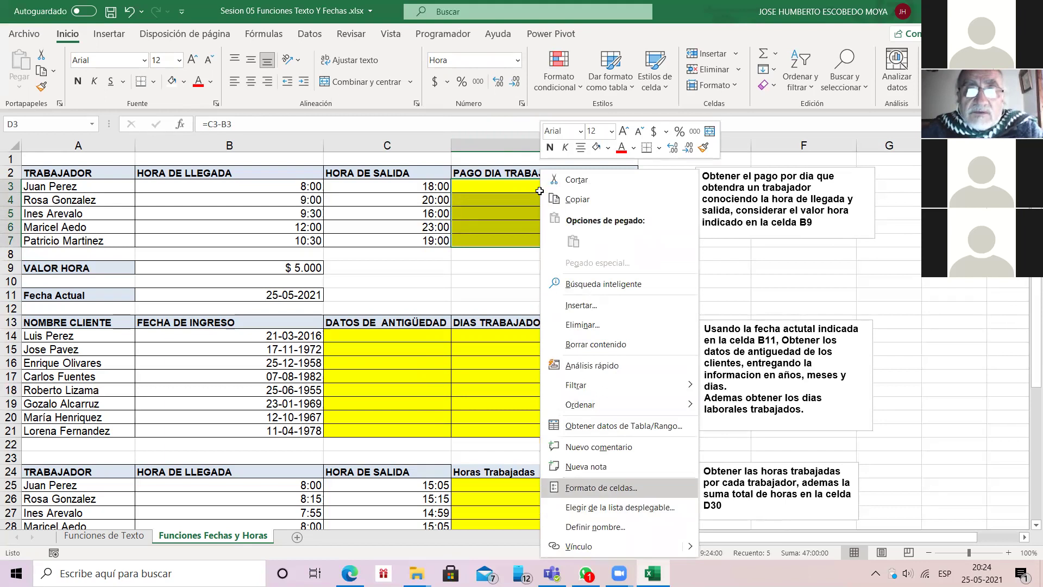
# Step: Apply the custom h:mm format to D3:D7 so hours show as 10:00, 6:30, without seconds
pyautogui.click(574, 241)
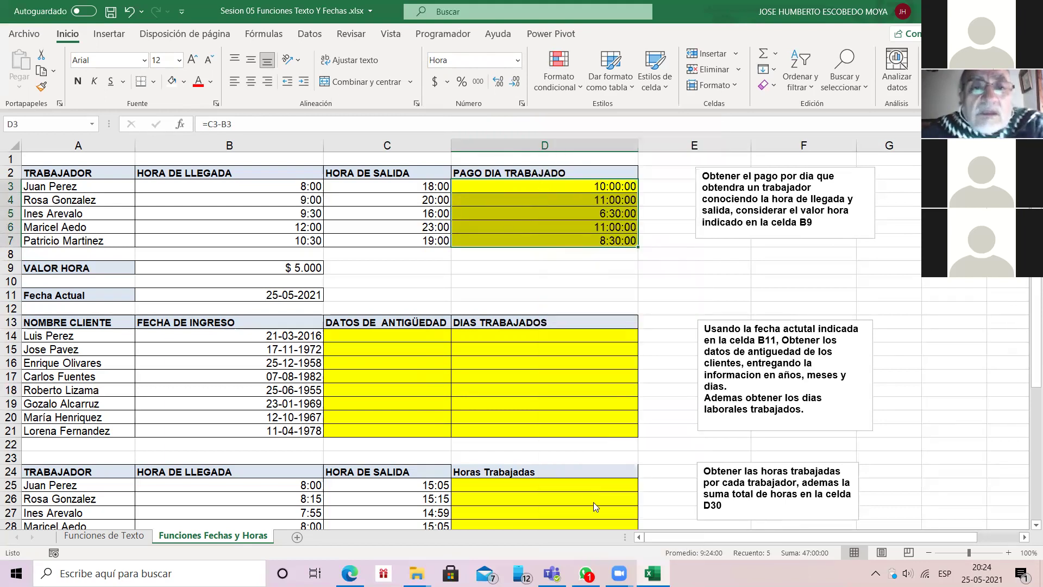
pyautogui.hotkey('ctrl', '1')
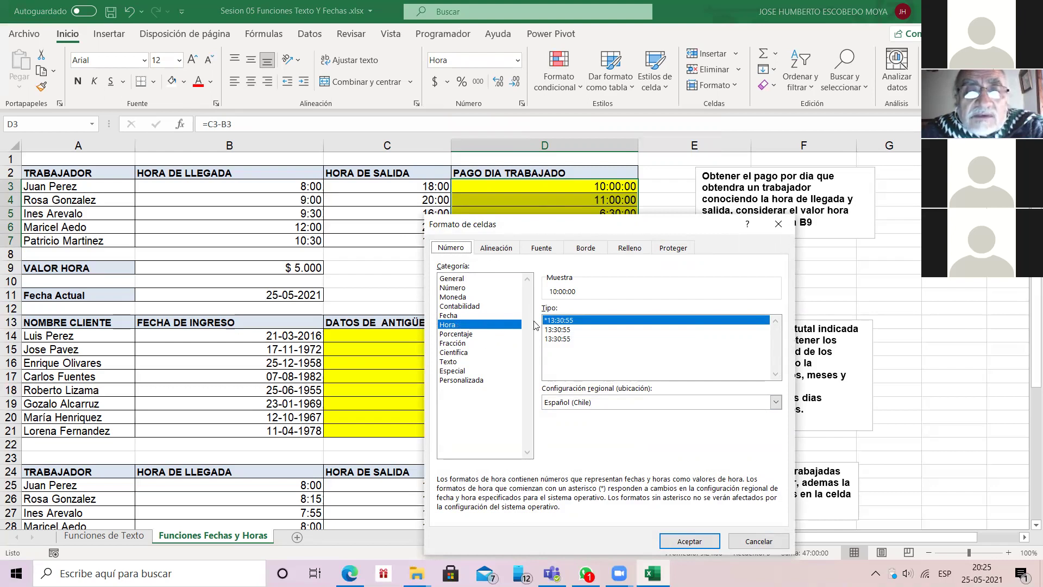
pyautogui.click(462, 315)
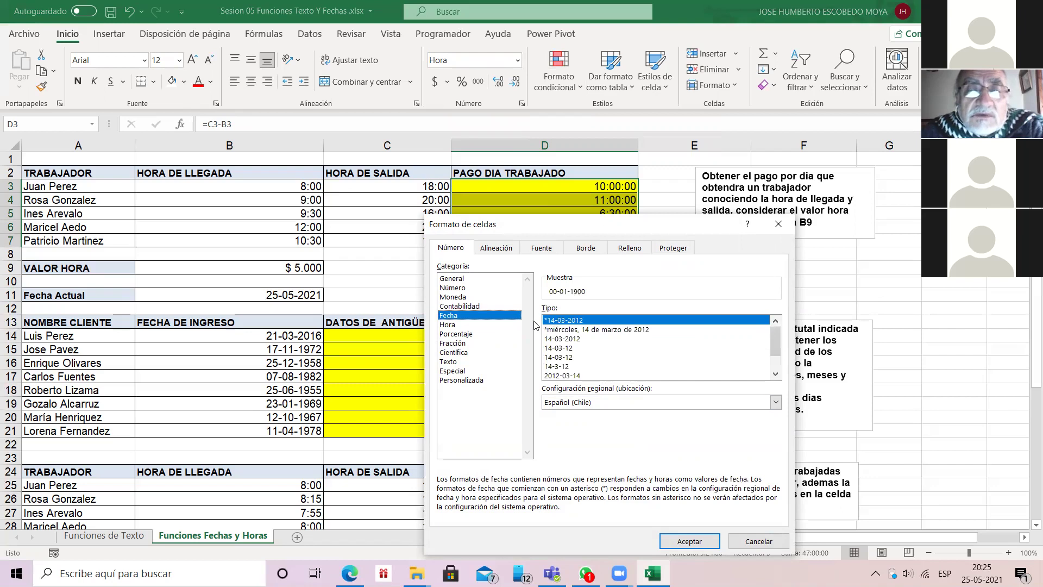
pyautogui.click(519, 324)
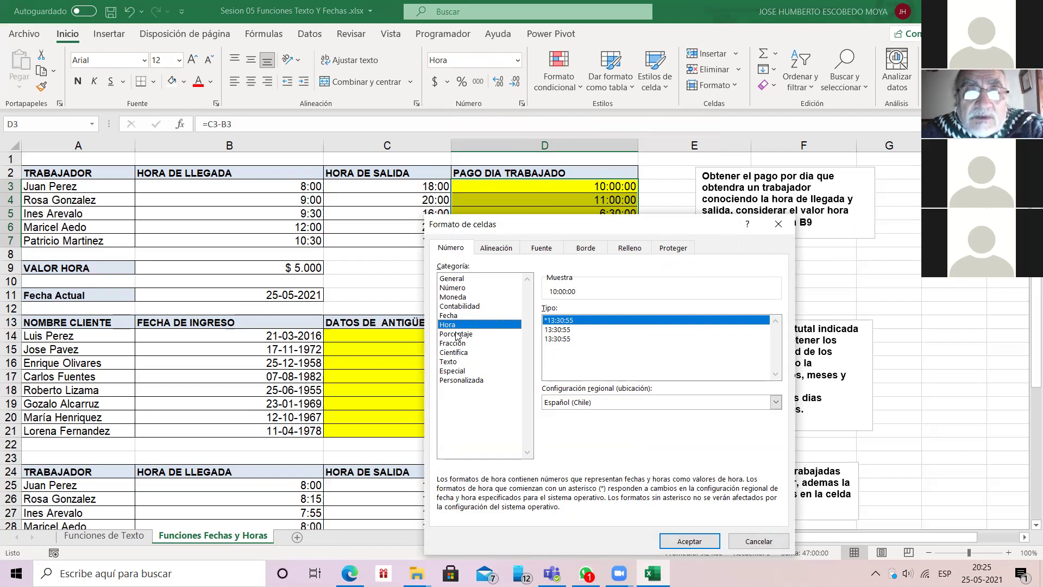
pyautogui.click(466, 381)
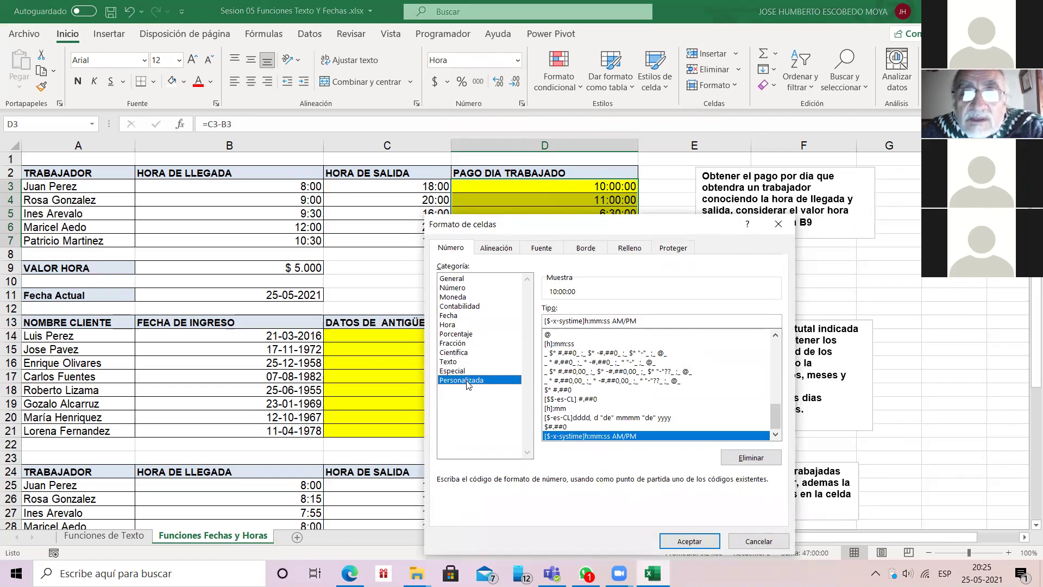
pyautogui.scroll(5, 466, 382)
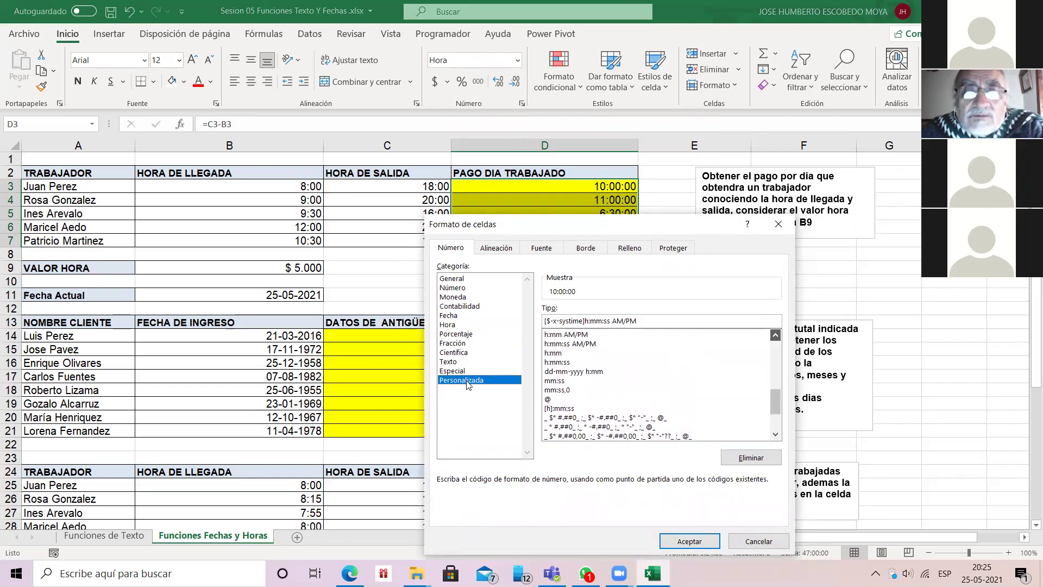
pyautogui.scroll(4, 466, 383)
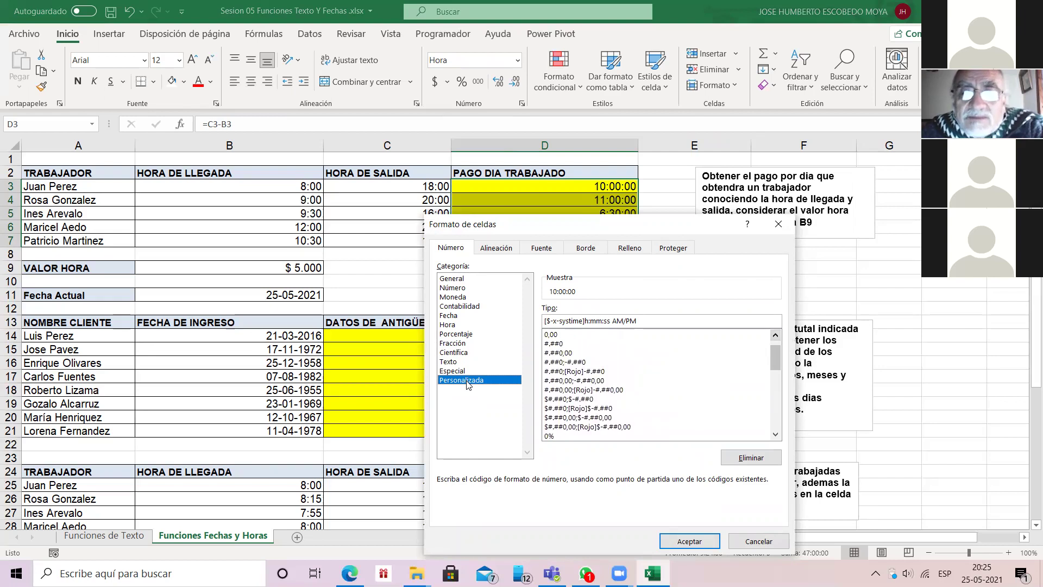
pyautogui.scroll(-3, 466, 383)
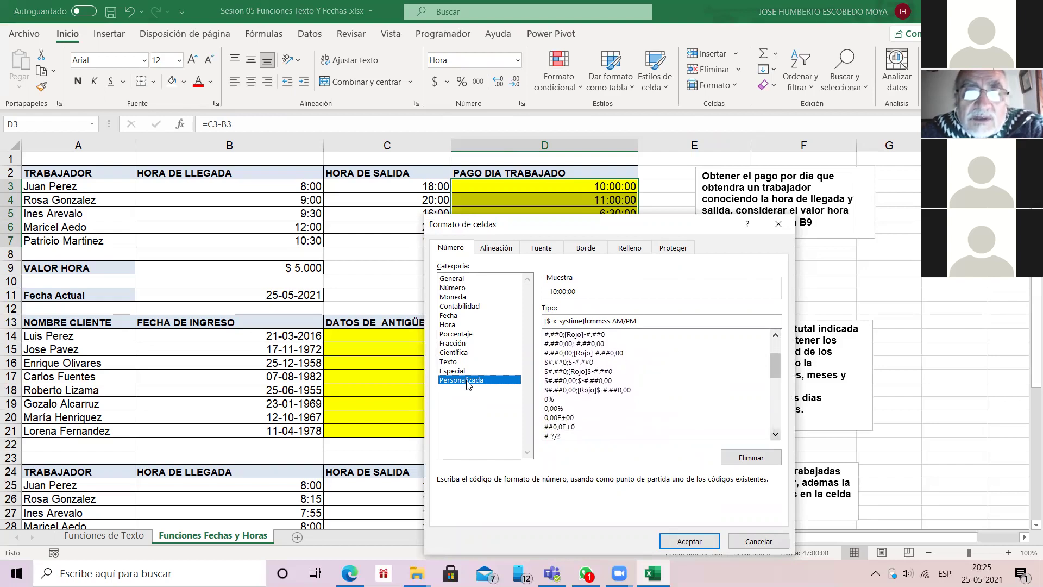
pyautogui.scroll(-3, 467, 384)
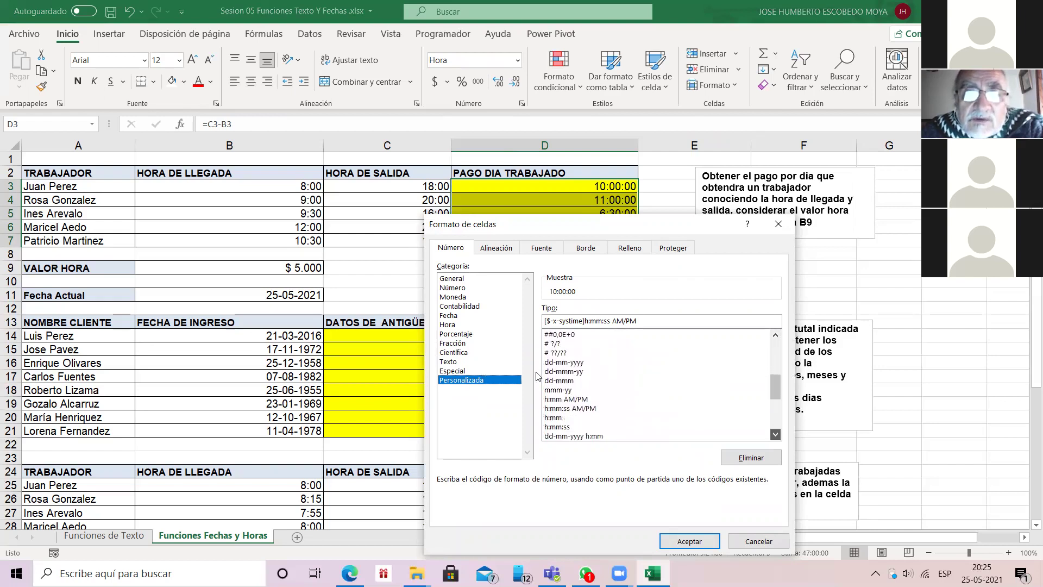
pyautogui.scroll(-1, 567, 376)
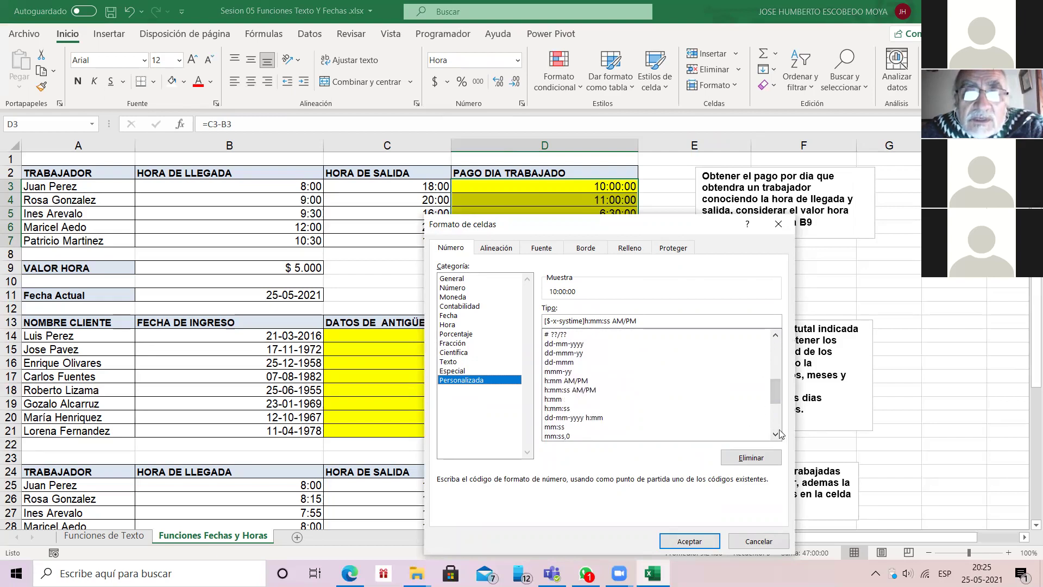
pyautogui.click(555, 399)
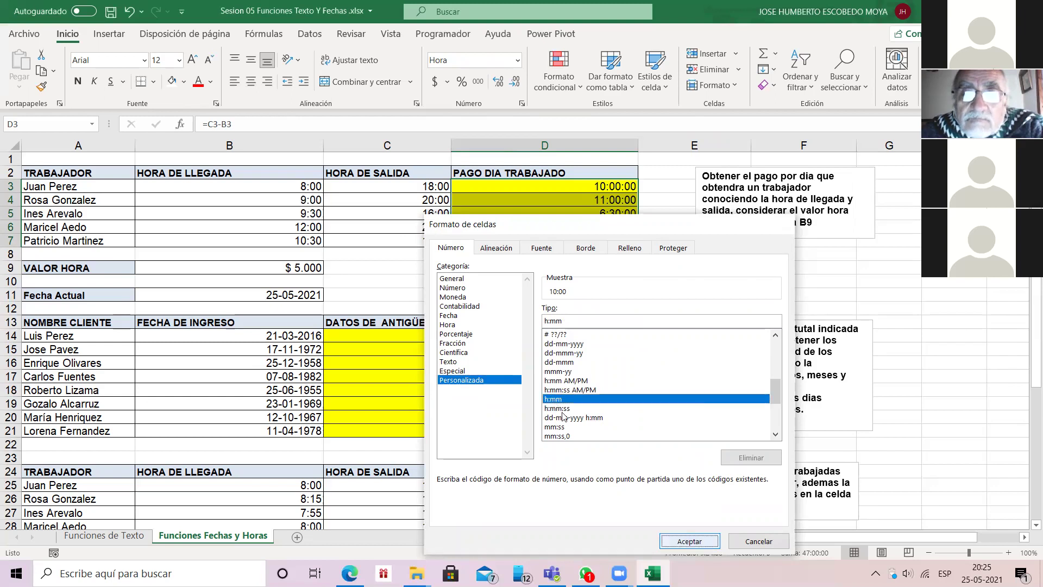
pyautogui.press('Return')
pyautogui.click(571, 186)
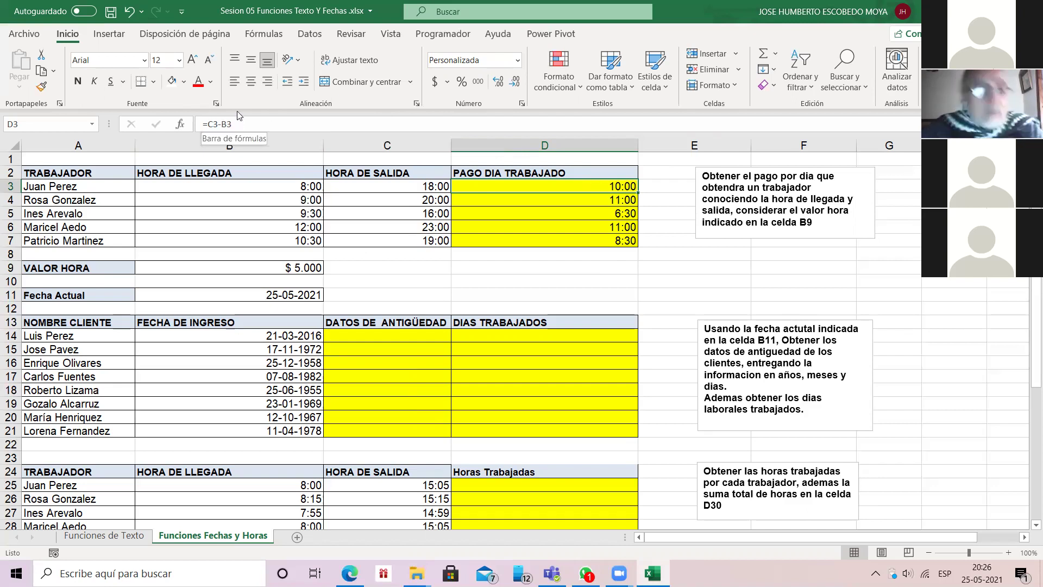
# Step: Change D3's formula to =(C3-B3)*B9
pyautogui.click(210, 124)
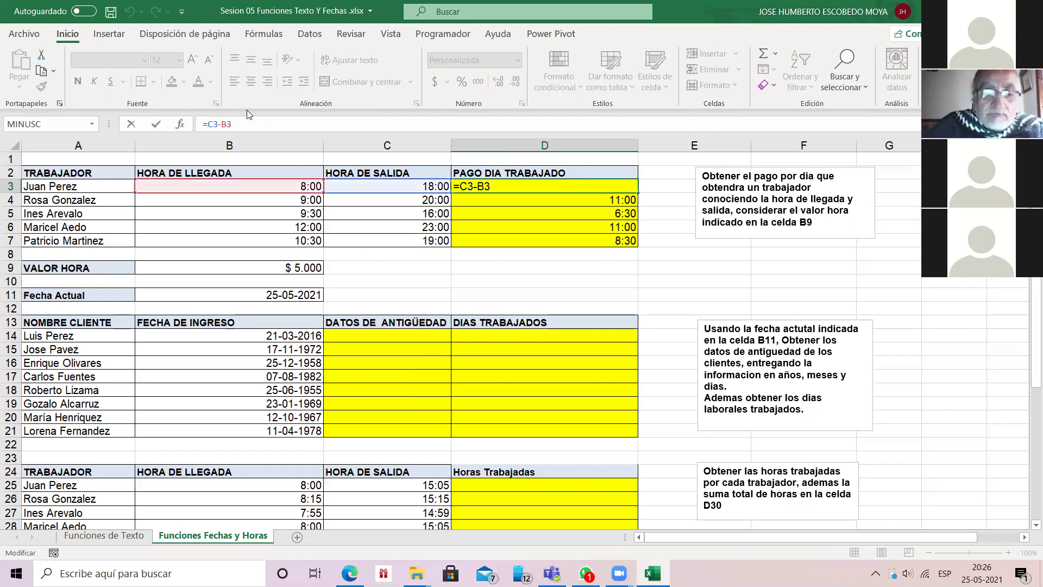
pyautogui.write('(')
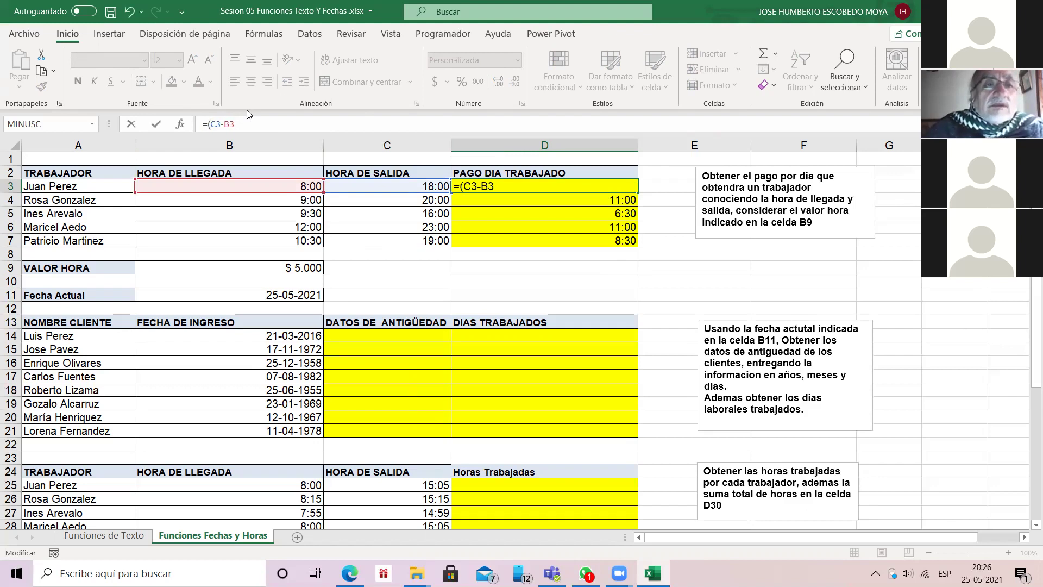
pyautogui.click(238, 124)
pyautogui.write(')*')
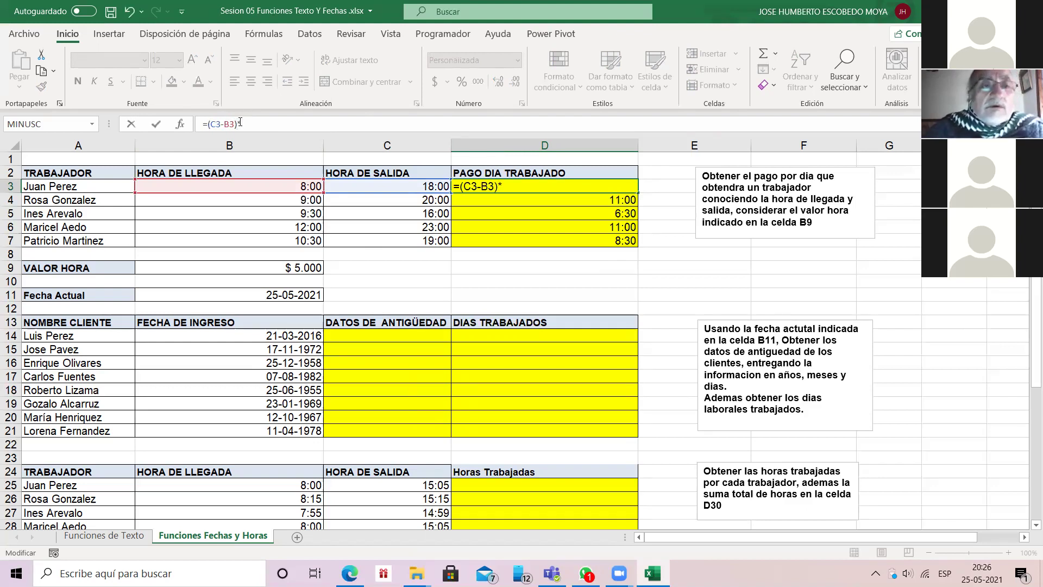
pyautogui.click(304, 267)
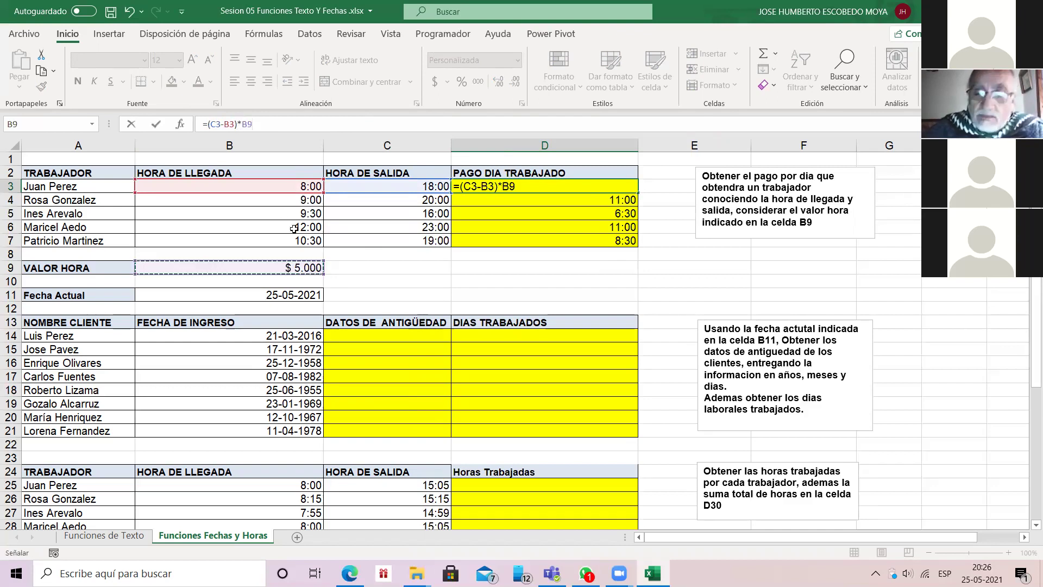
pyautogui.press('Return')
pyautogui.press('Up')
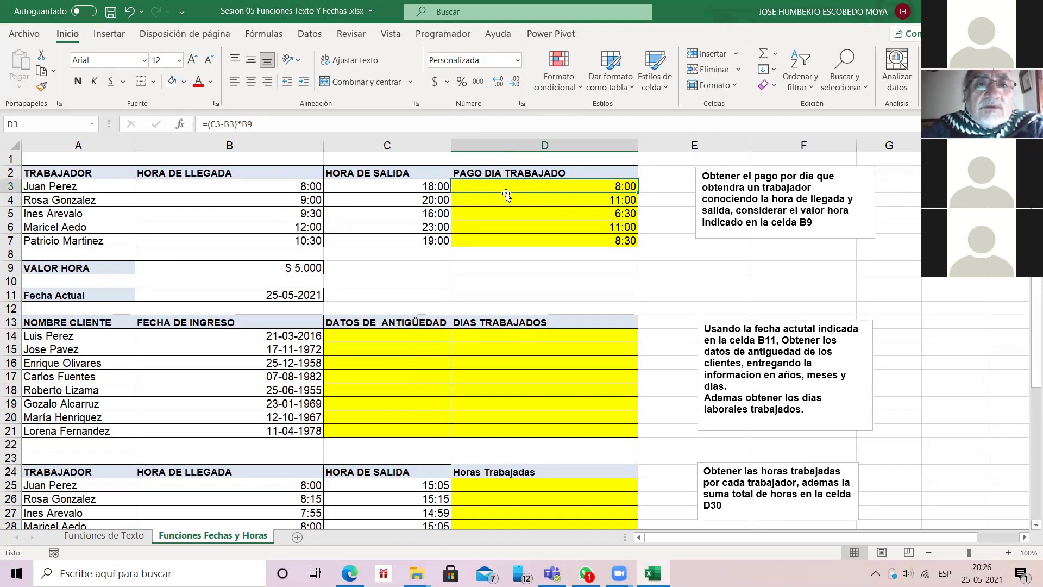
# Step: Display D3 in Número format, showing 2083, then clear D3
pyautogui.click(518, 61)
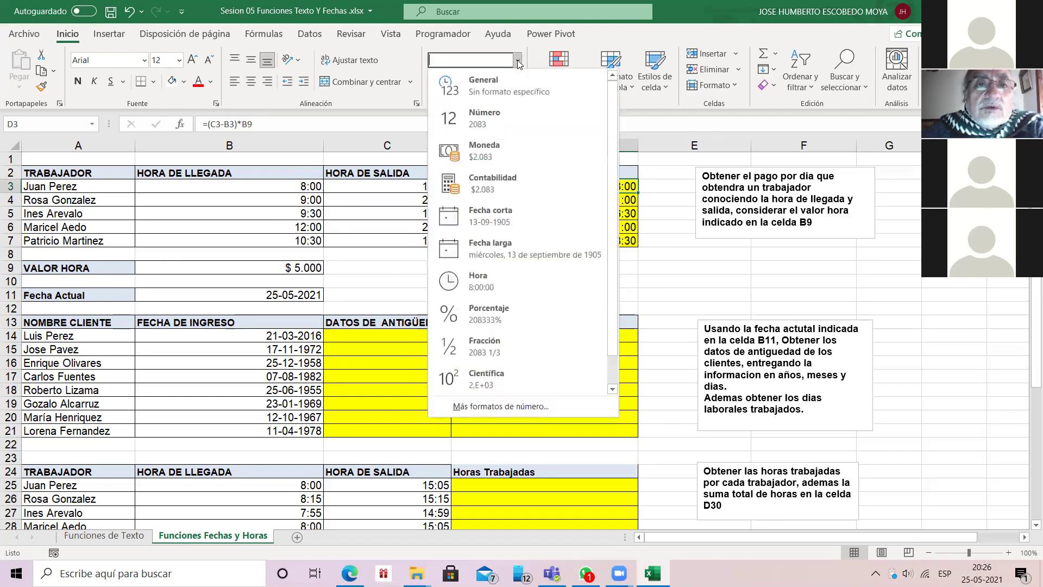
pyautogui.press('Return')
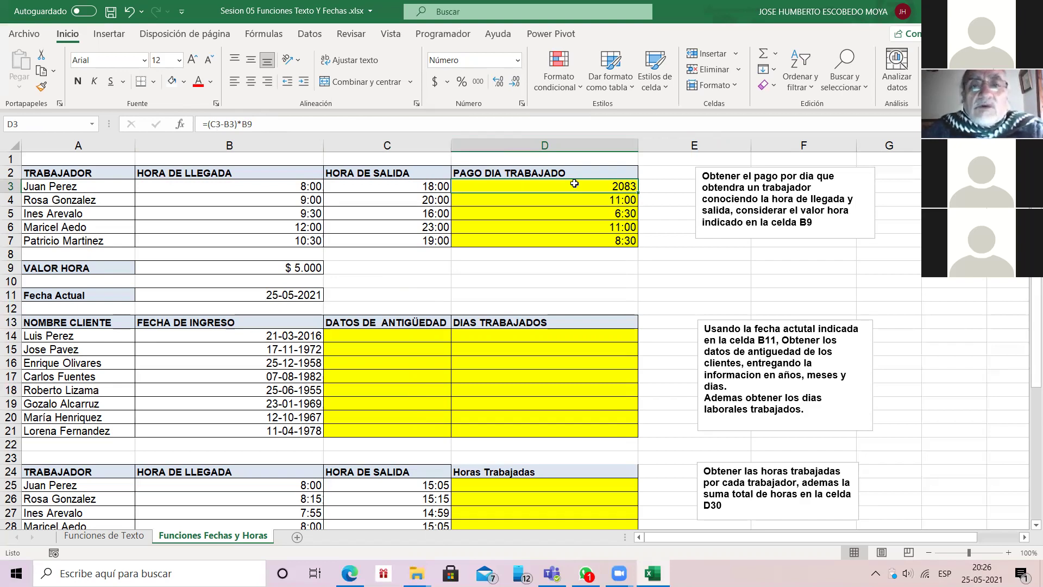
pyautogui.press('Delete')
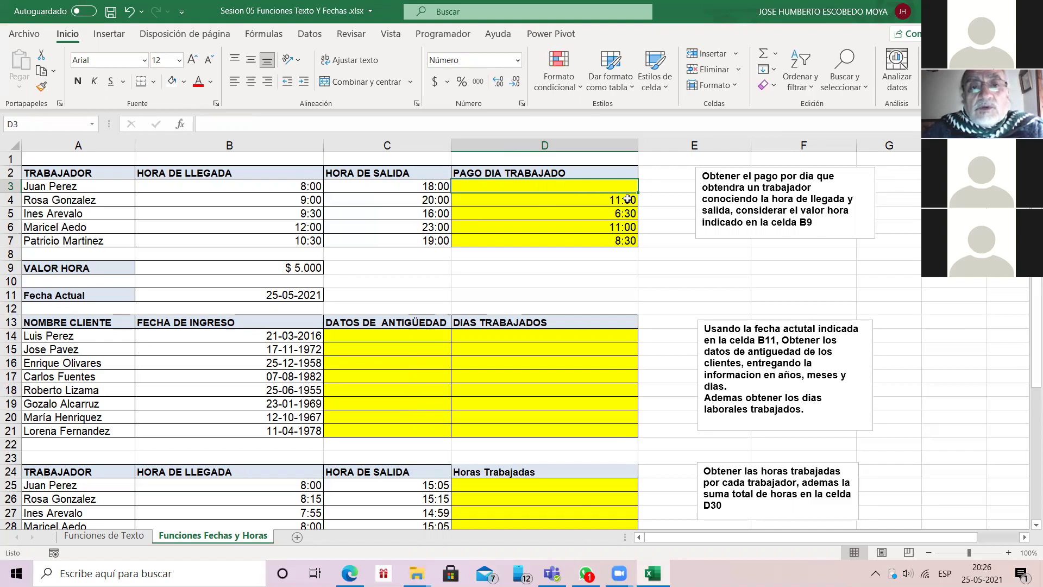
# Step: Look up the HORA function's description in the Fecha y hora function category
pyautogui.write('0')
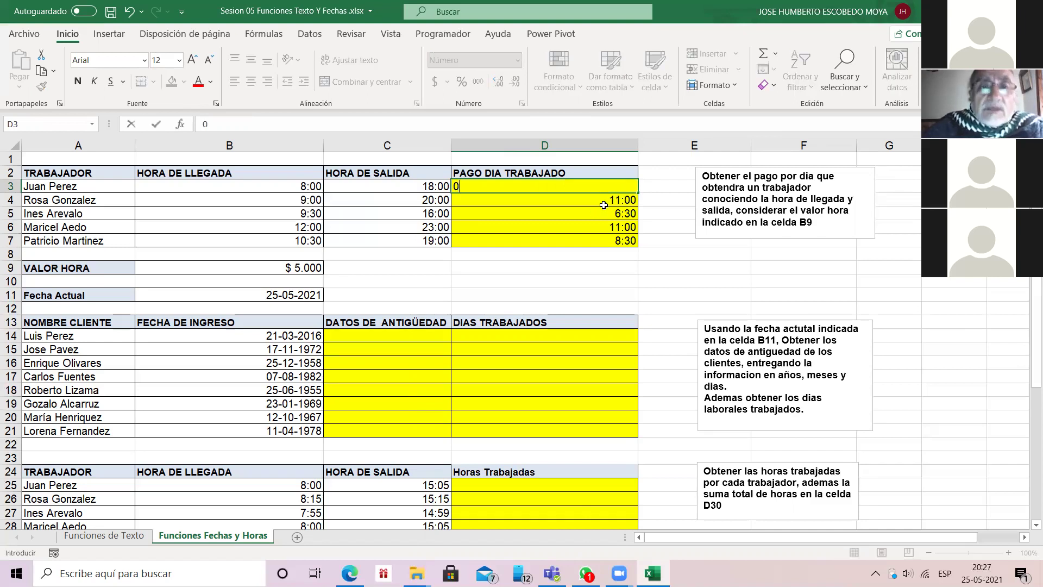
pyautogui.press('BackSpace')
pyautogui.write('=')
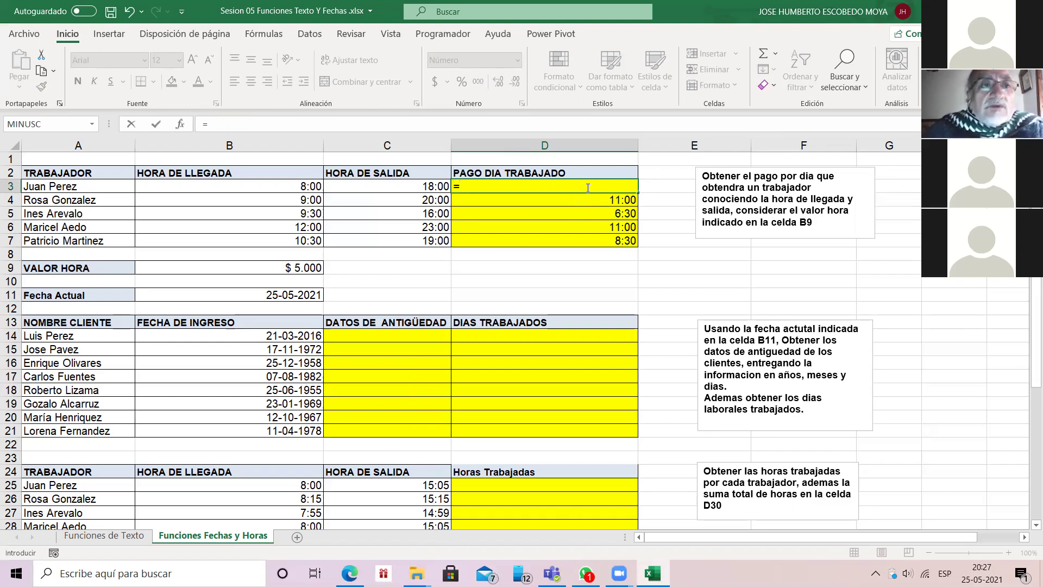
pyautogui.click(191, 119)
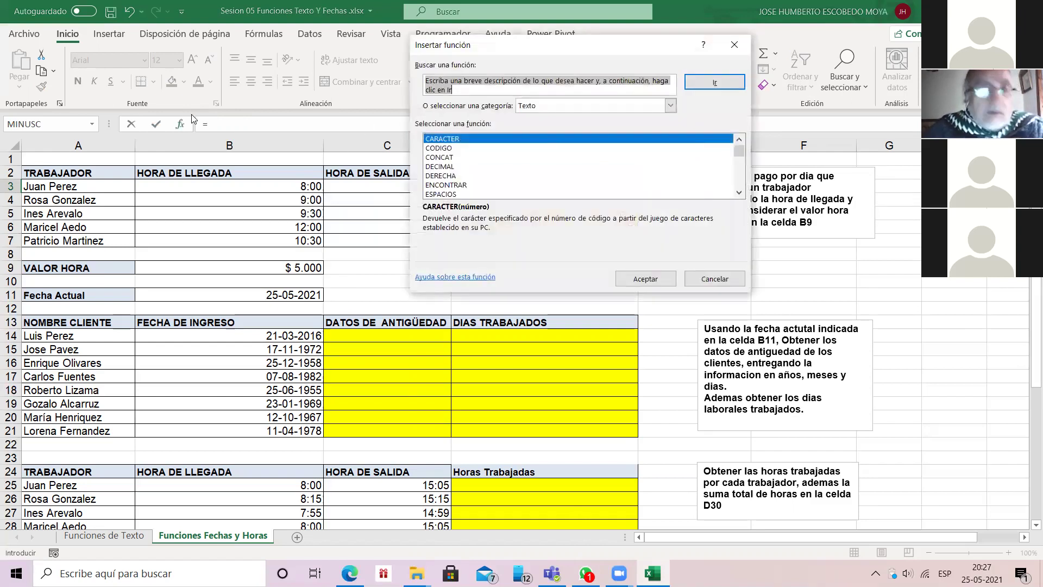
pyautogui.press('Escape')
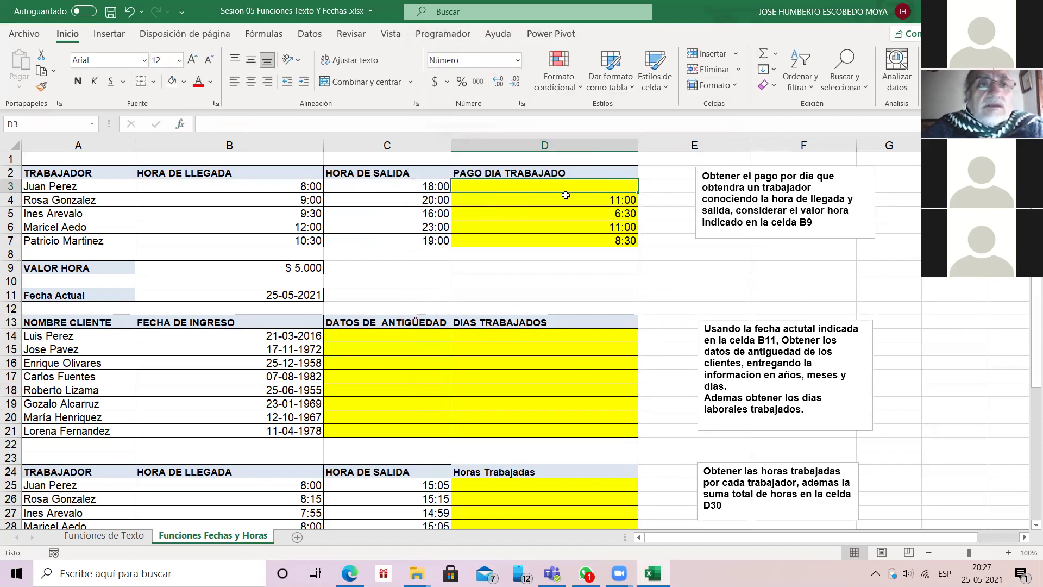
pyautogui.click(184, 123)
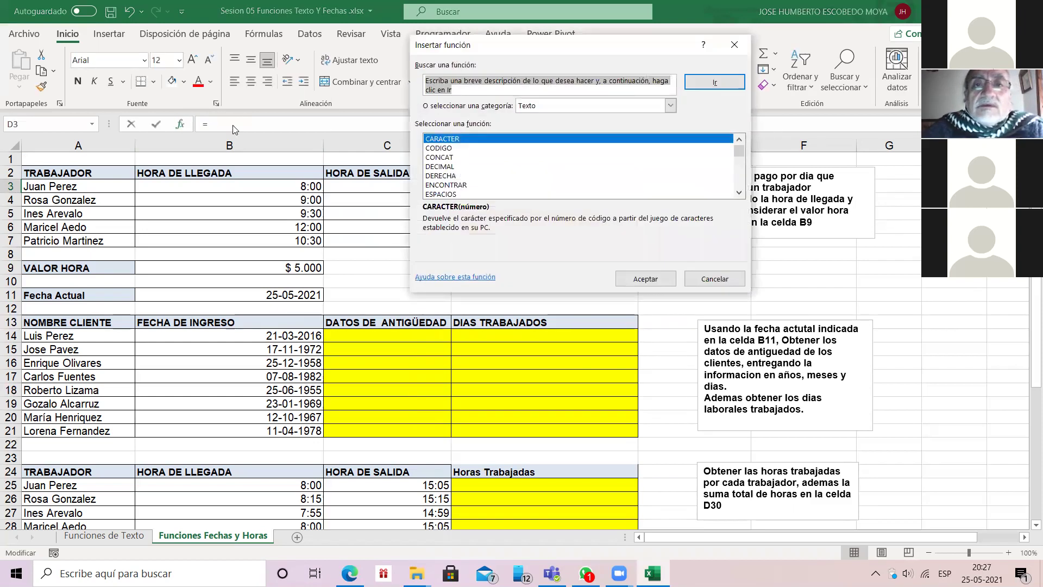
pyautogui.click(632, 105)
pyautogui.press('Up')
pyautogui.press('Up')
pyautogui.press('Up')
pyautogui.press('Up')
pyautogui.press('Up')
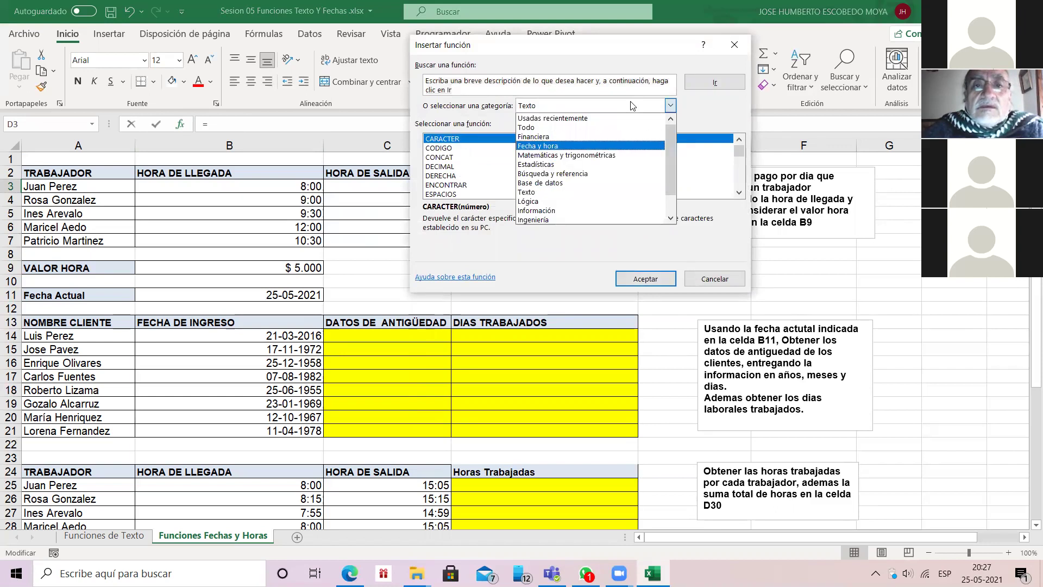
pyautogui.press('Return')
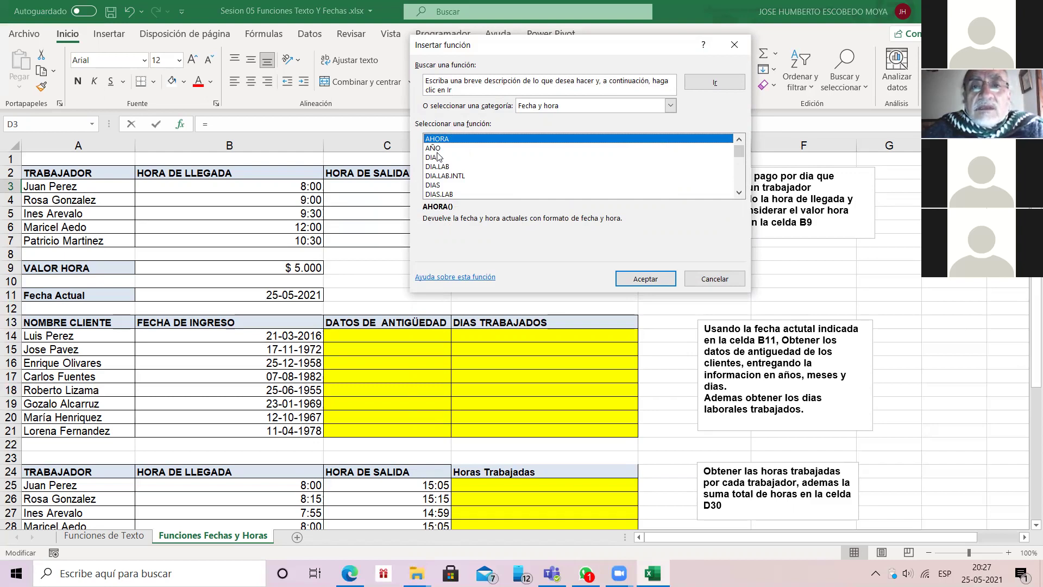
pyautogui.scroll(-1, 439, 153)
pyautogui.scroll(-2, 439, 153)
pyautogui.click(740, 194)
pyautogui.click(739, 193)
pyautogui.press('h')
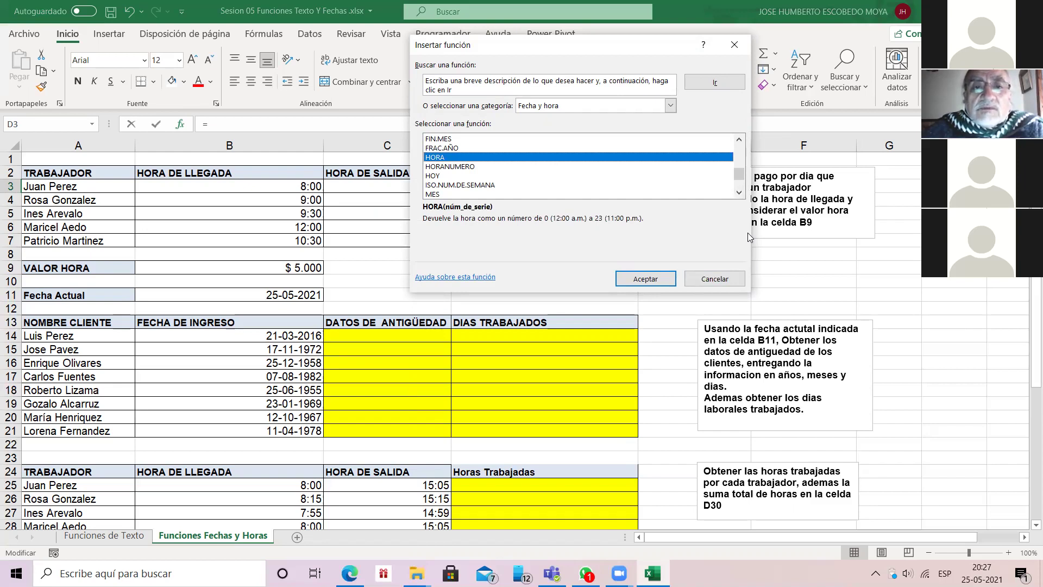
pyautogui.click(714, 278)
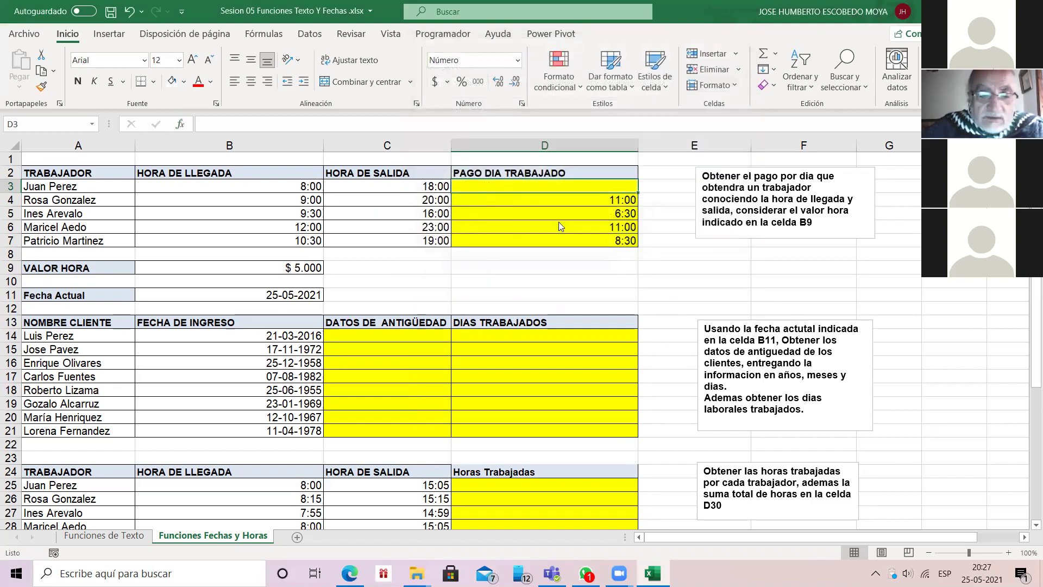
# Step: Enter =HORA(C3-B3) in D3 and fill it down to D7
pyautogui.write('=HORA(')
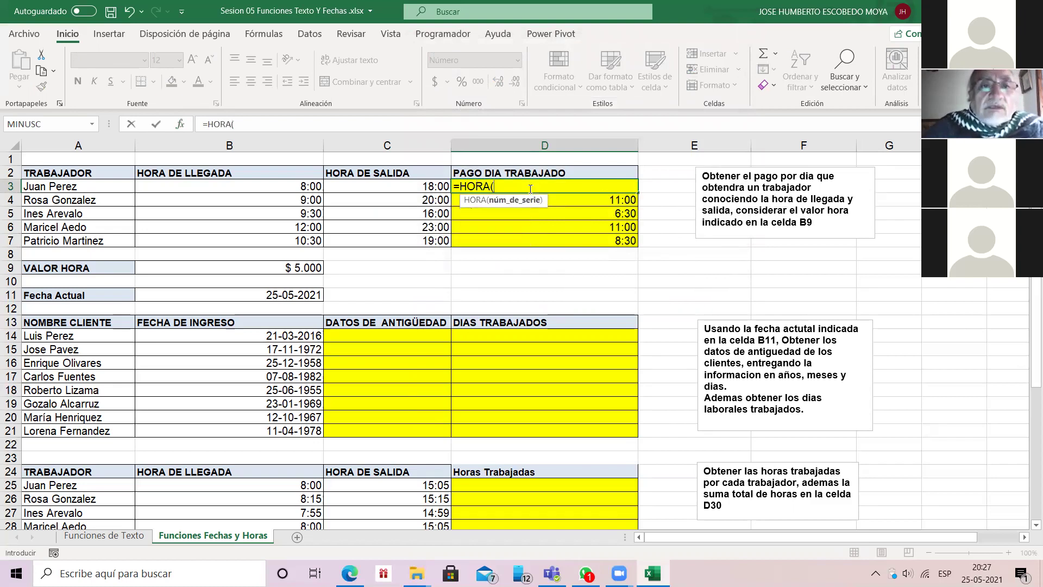
pyautogui.press('Left')
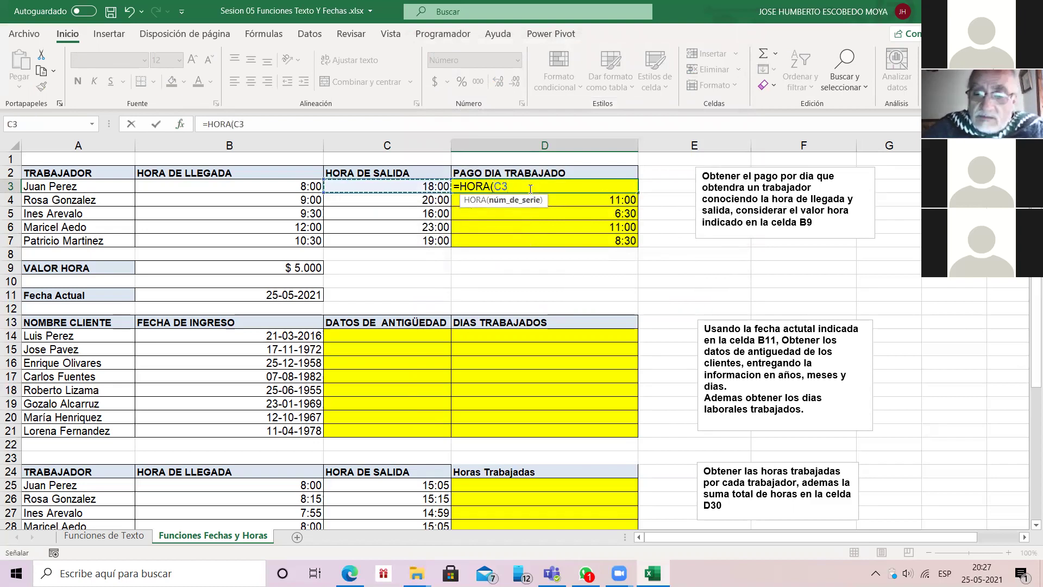
pyautogui.write('-')
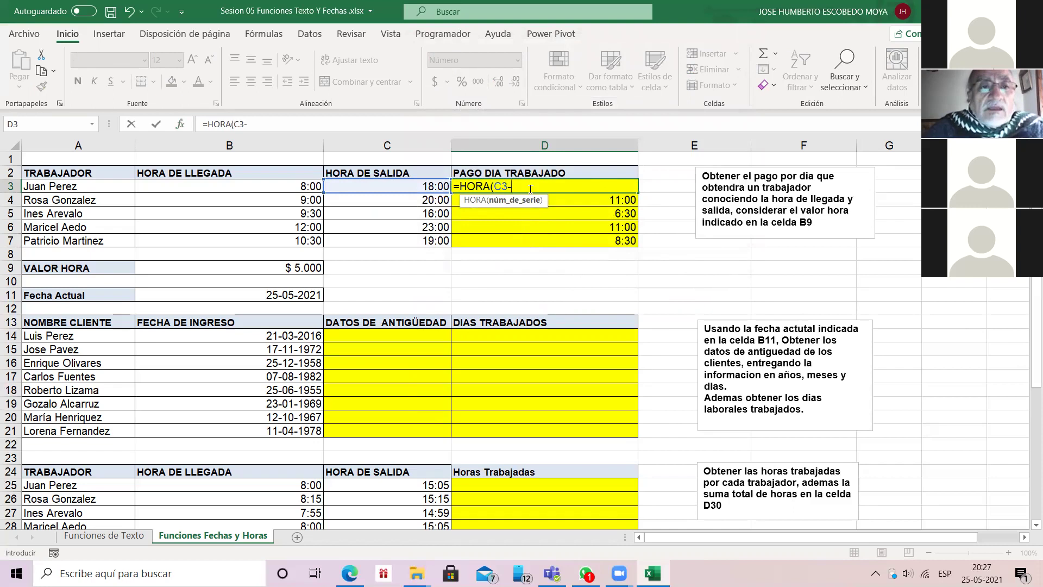
pyautogui.press('Left')
pyautogui.press('Left')
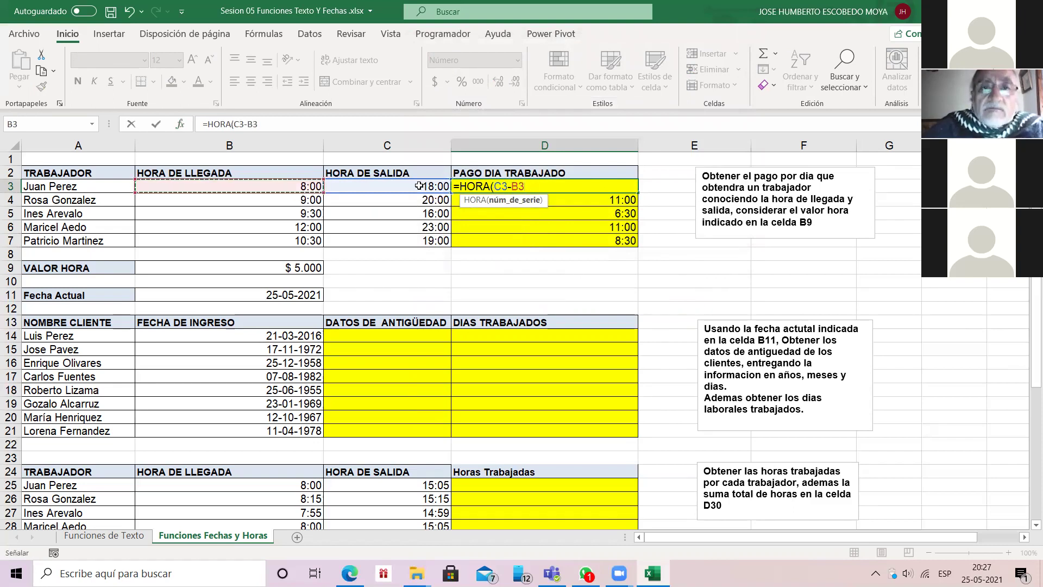
pyautogui.write(')')
pyautogui.press('Return')
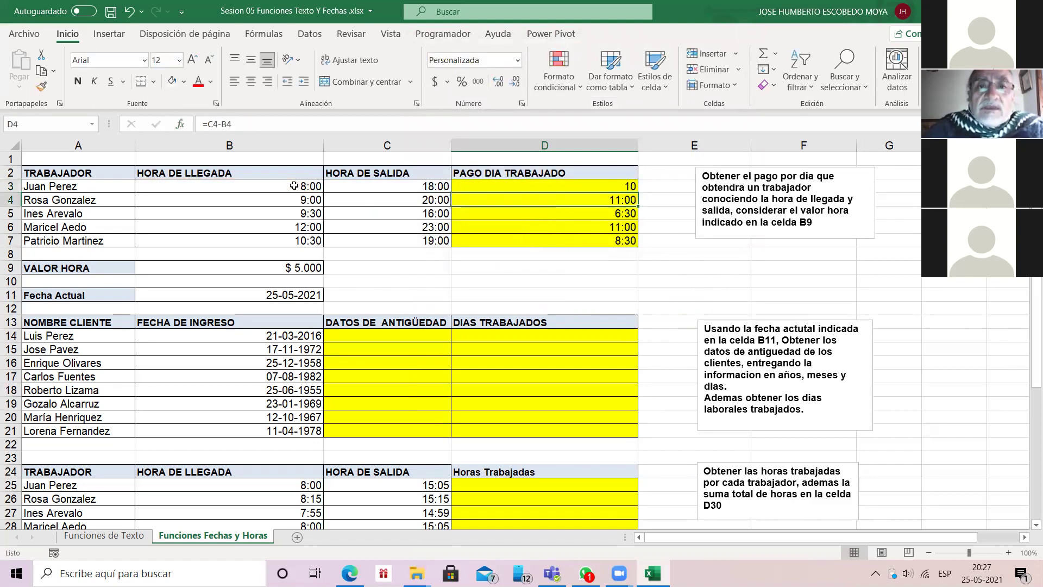
pyautogui.press('Up')
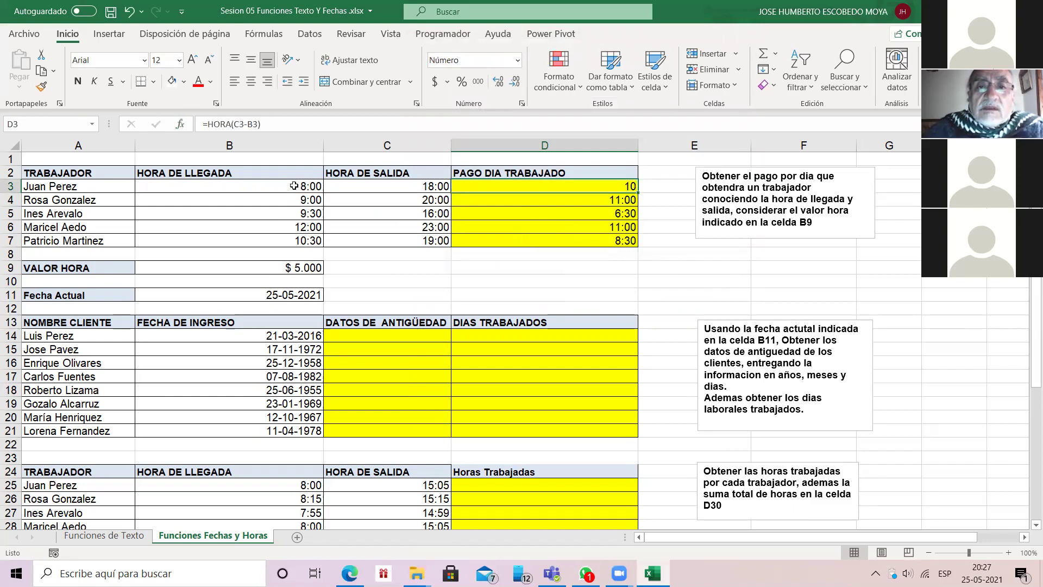
pyautogui.doubleClick(637, 192)
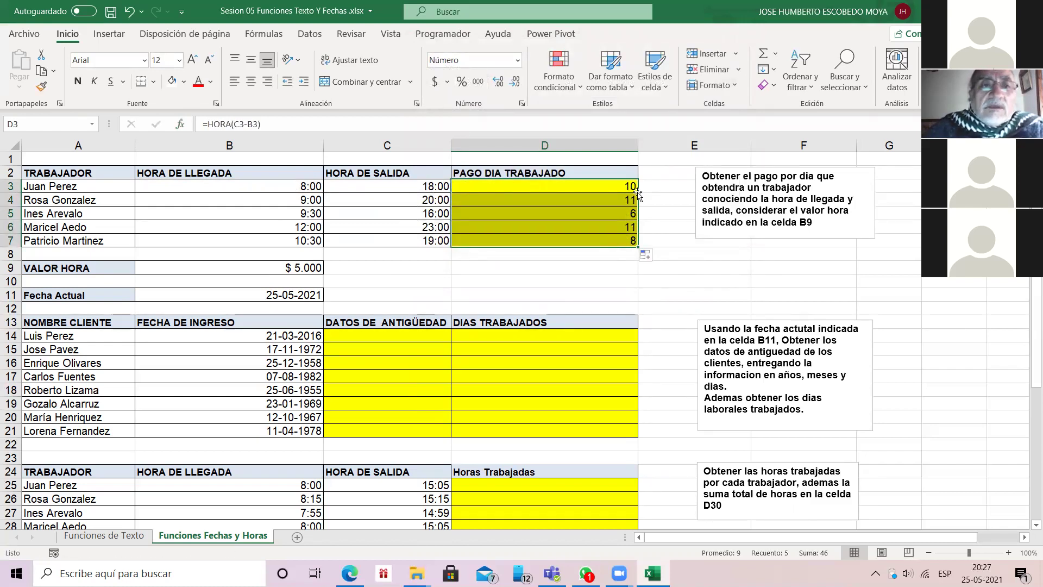
pyautogui.click(635, 190)
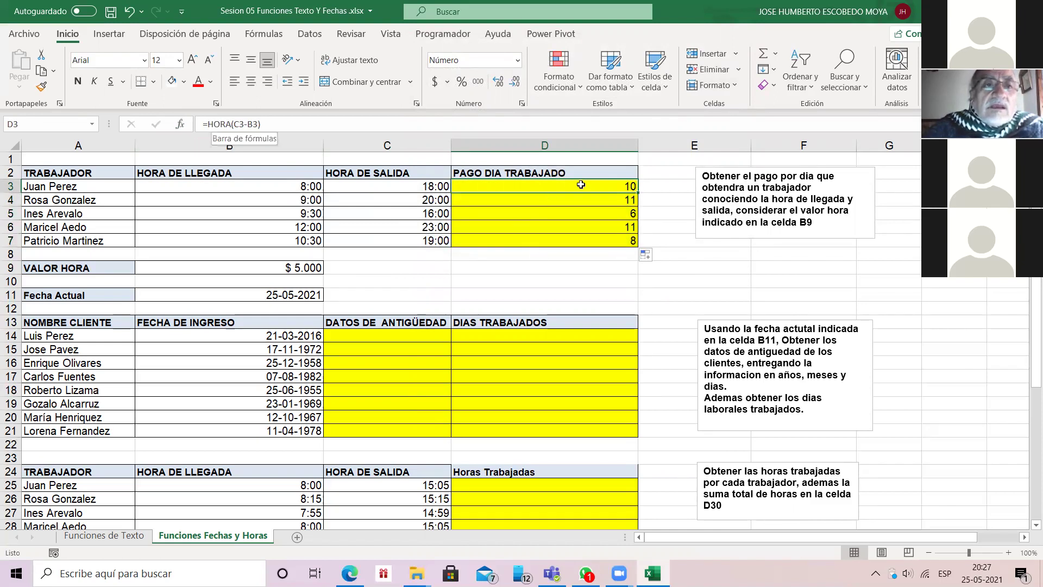
# Step: Append *B9 to D3's formula, fill down to D7, then clear D3:D7
pyautogui.click(241, 125)
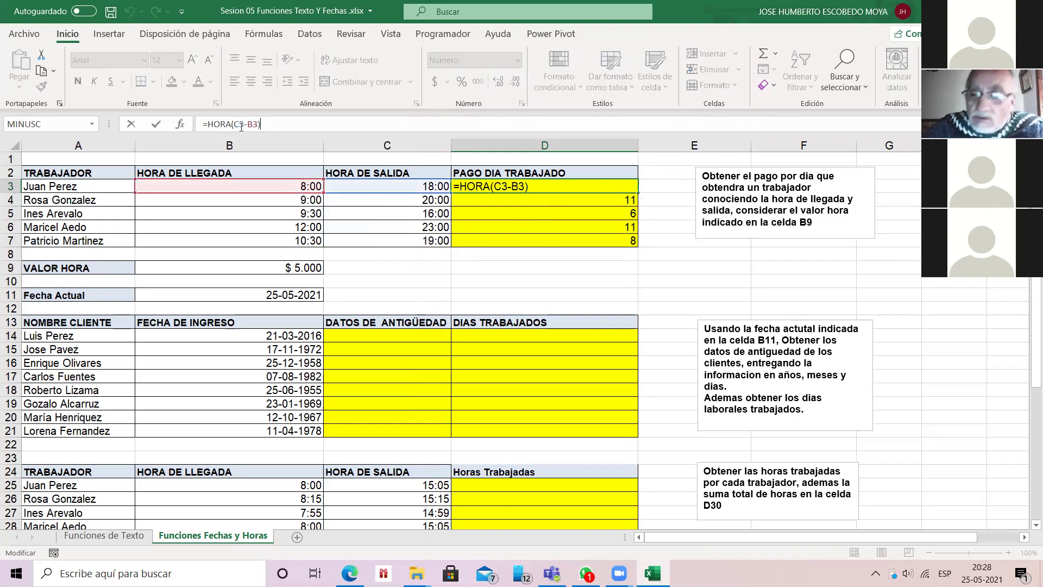
pyautogui.write('*')
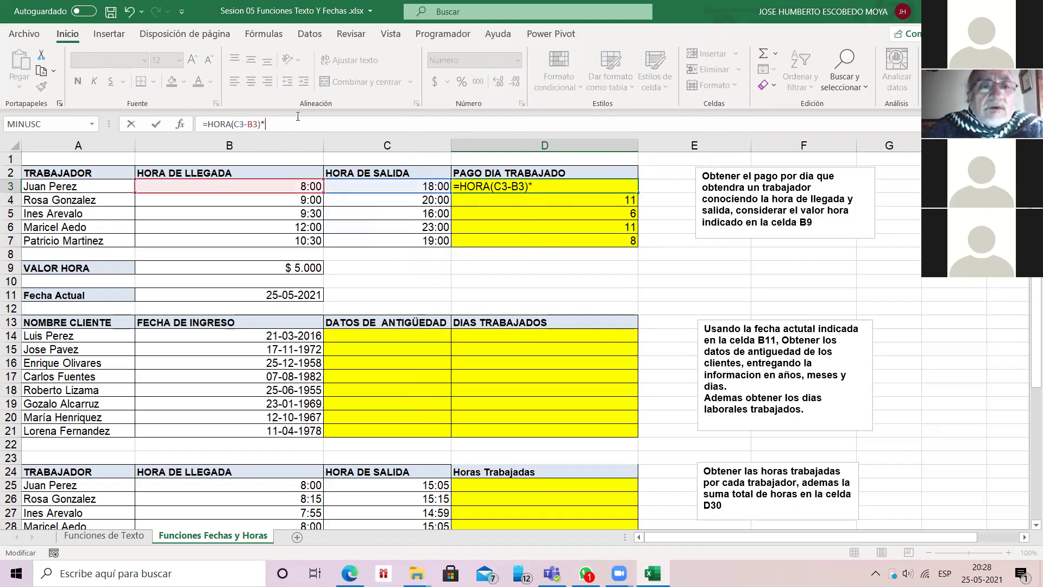
pyautogui.write('B9')
pyautogui.press('Return')
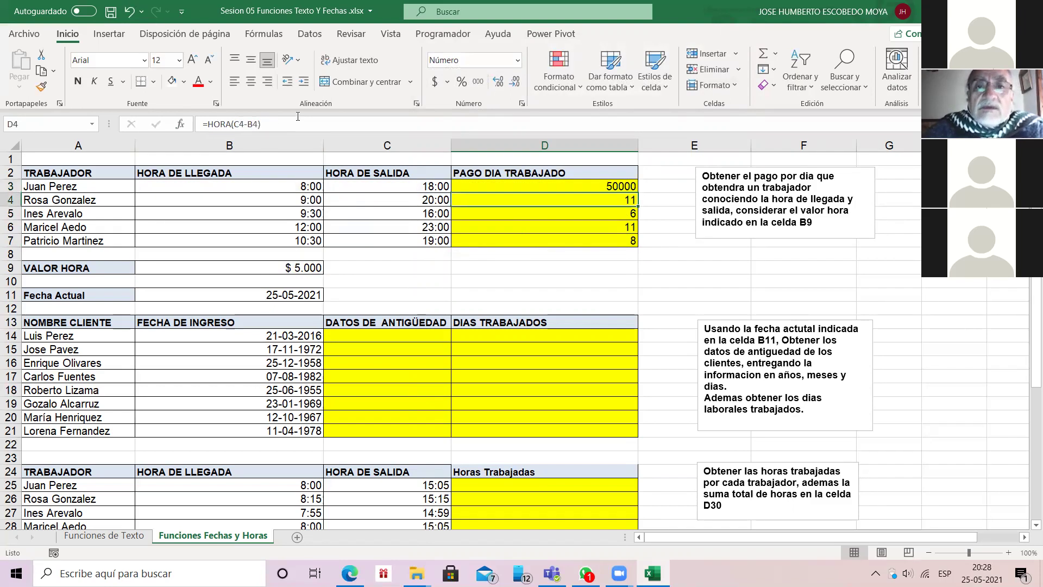
pyautogui.press('Up')
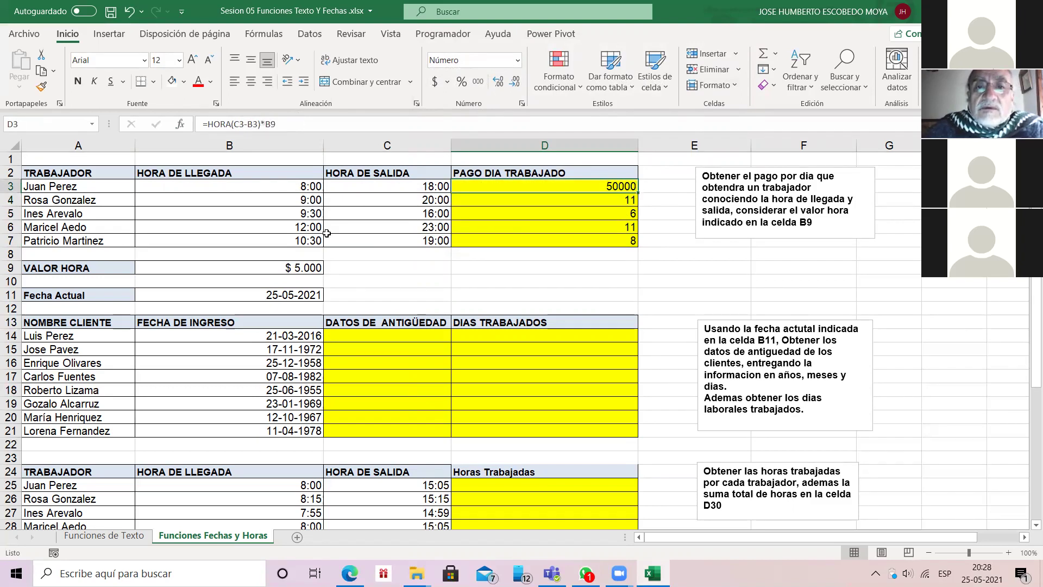
pyautogui.doubleClick(637, 191)
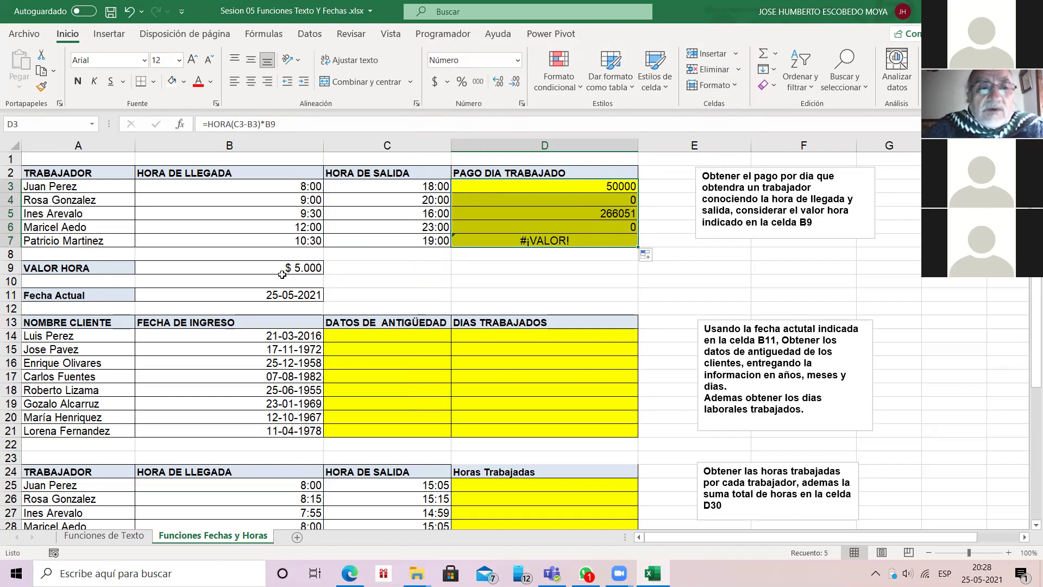
pyautogui.click(598, 187)
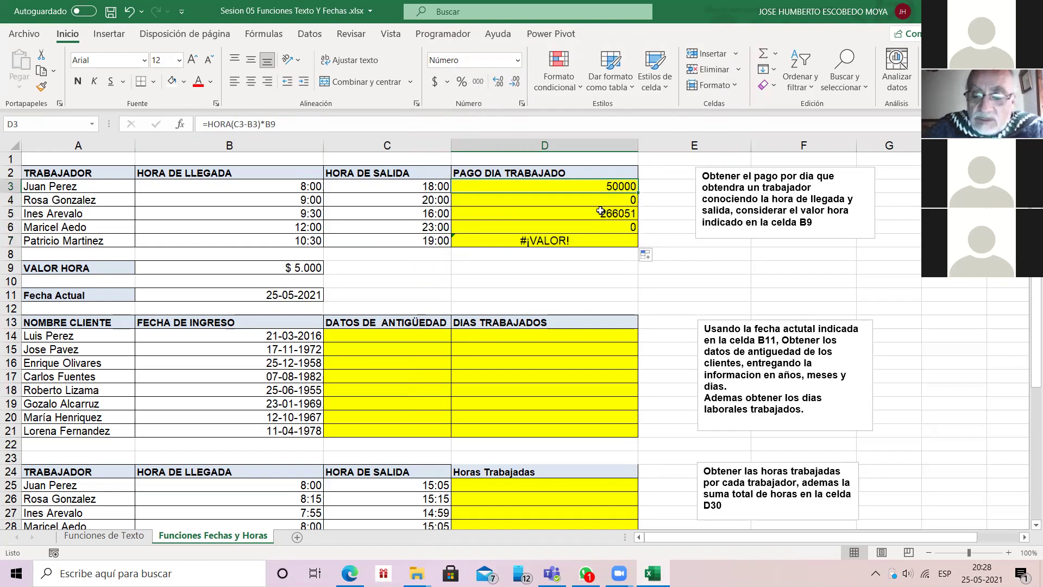
pyautogui.hotkey('shift', 'Down')
pyautogui.hotkey('shift', 'Down')
pyautogui.hotkey('shift', 'Down')
pyautogui.hotkey('shift', 'Down')
pyautogui.press('Delete')
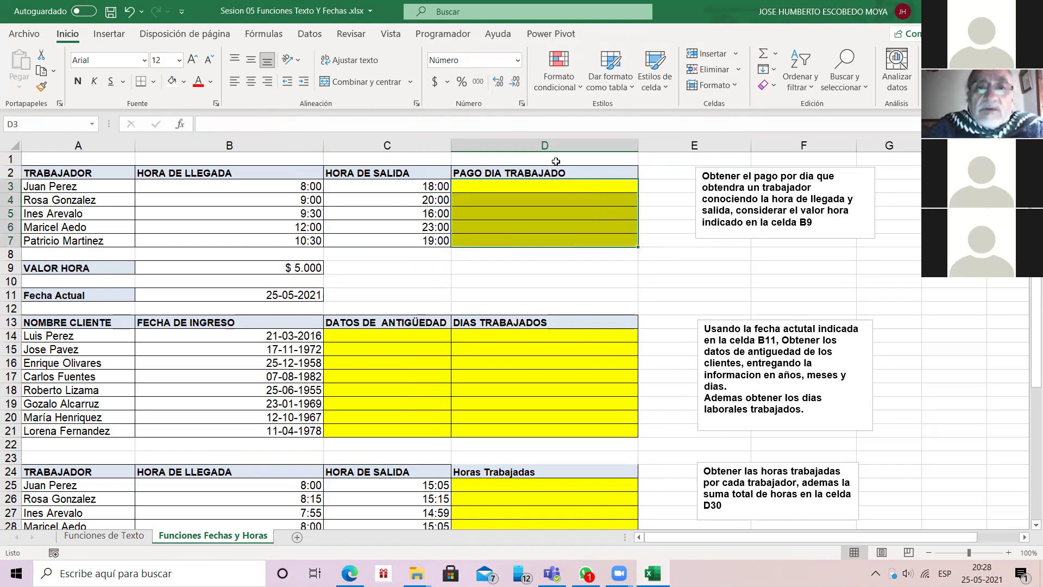
# Step: Enter =HORA(C3-B3) in D3 using the Insert Function picker
pyautogui.click(555, 186)
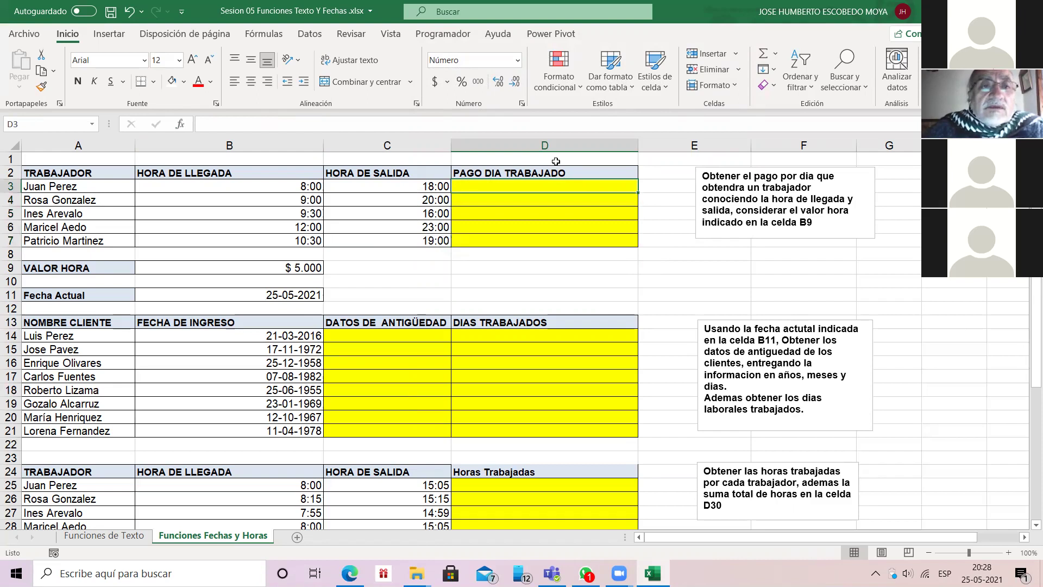
pyautogui.press('F2')
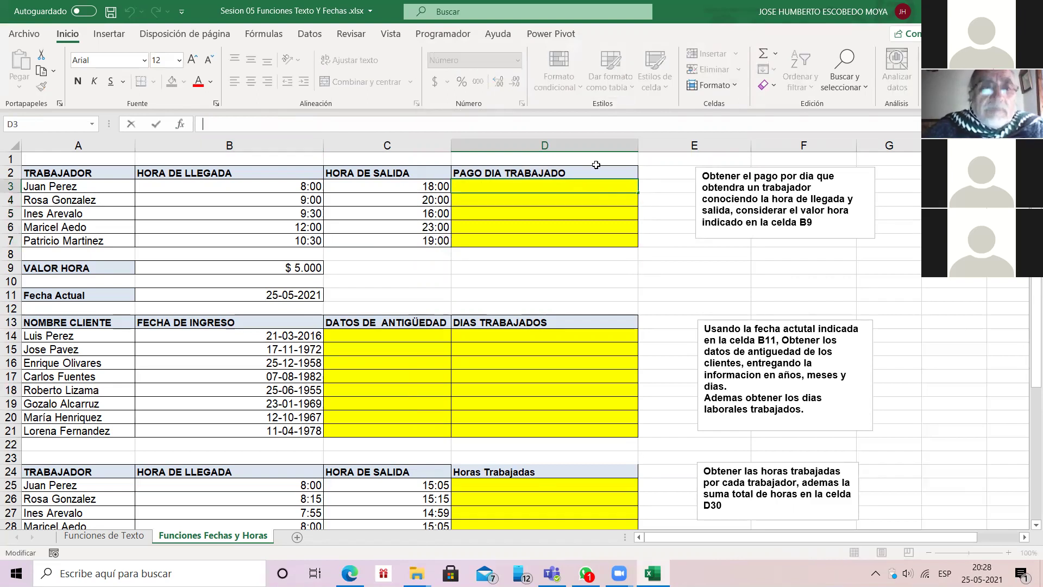
pyautogui.write('=HO')
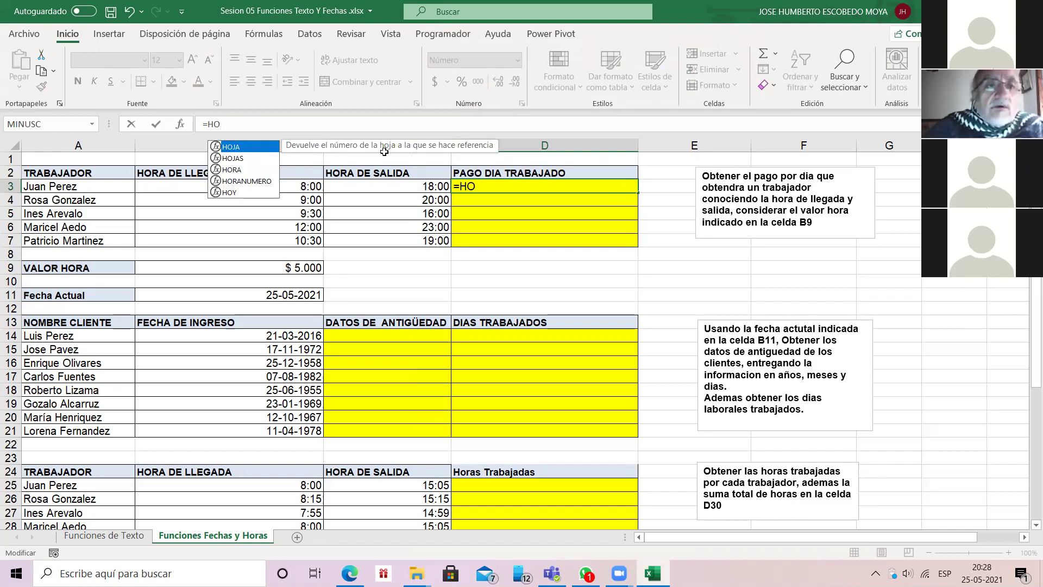
pyautogui.press('Escape')
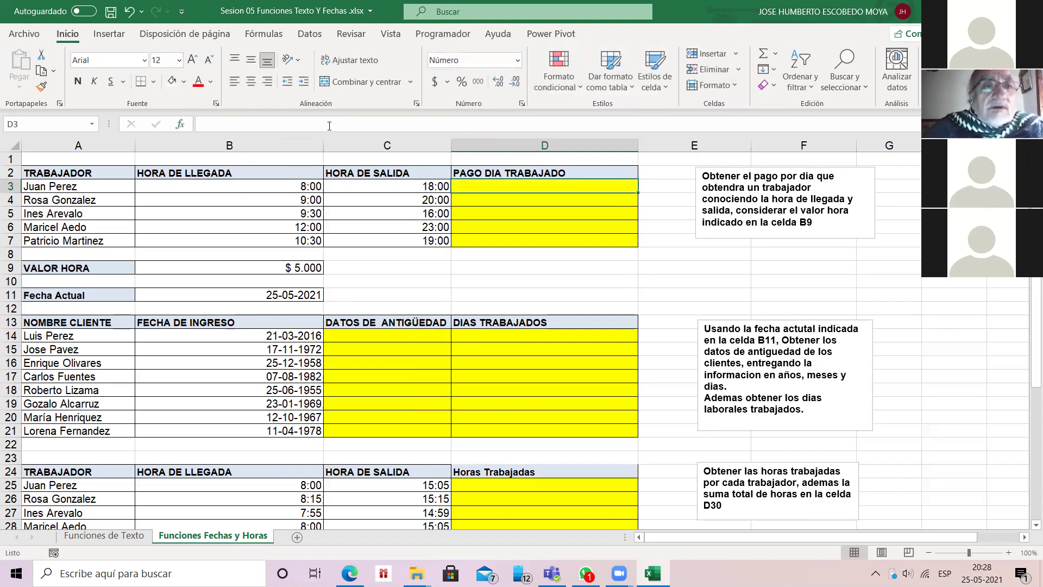
pyautogui.hotkey('shift', 'F3')
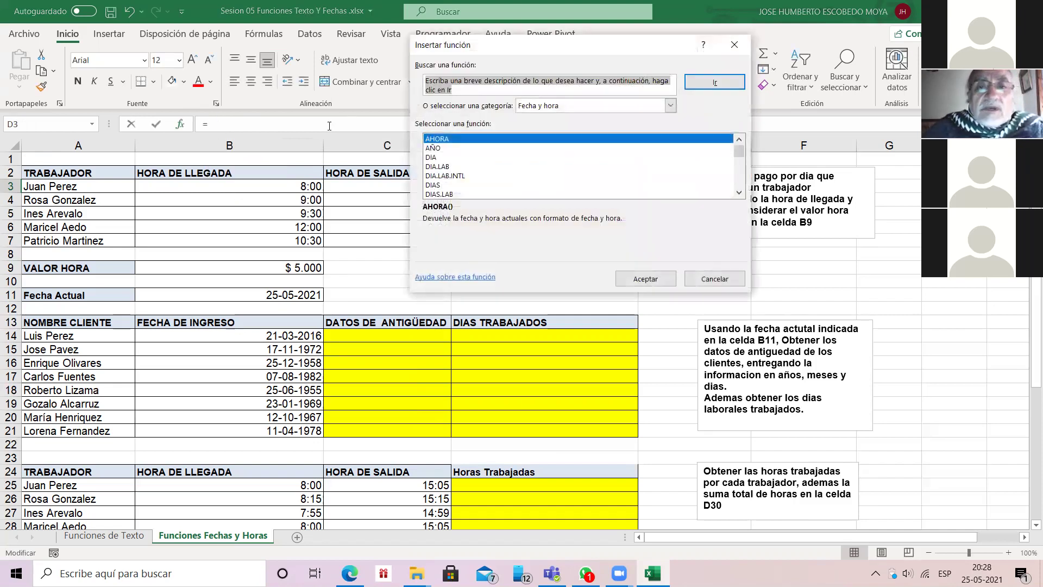
pyautogui.scroll(-3, 329, 126)
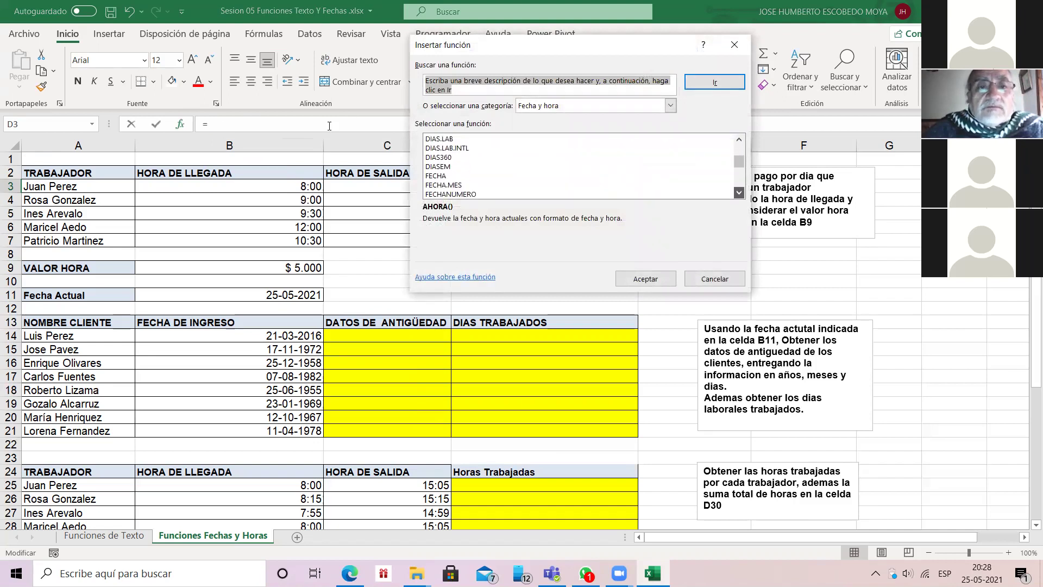
pyautogui.scroll(-3, 330, 125)
pyautogui.click(434, 176)
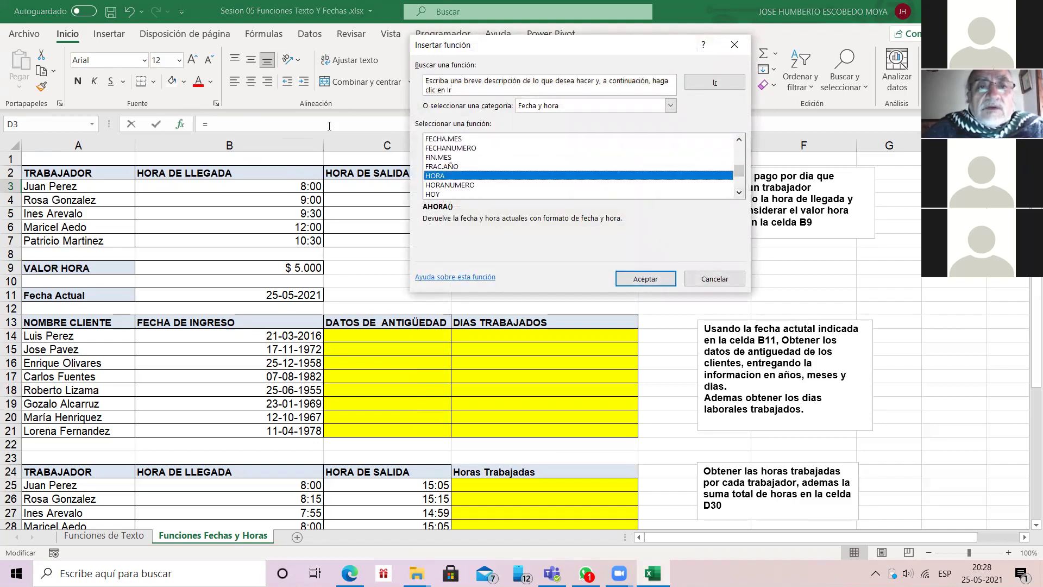
pyautogui.press('Return')
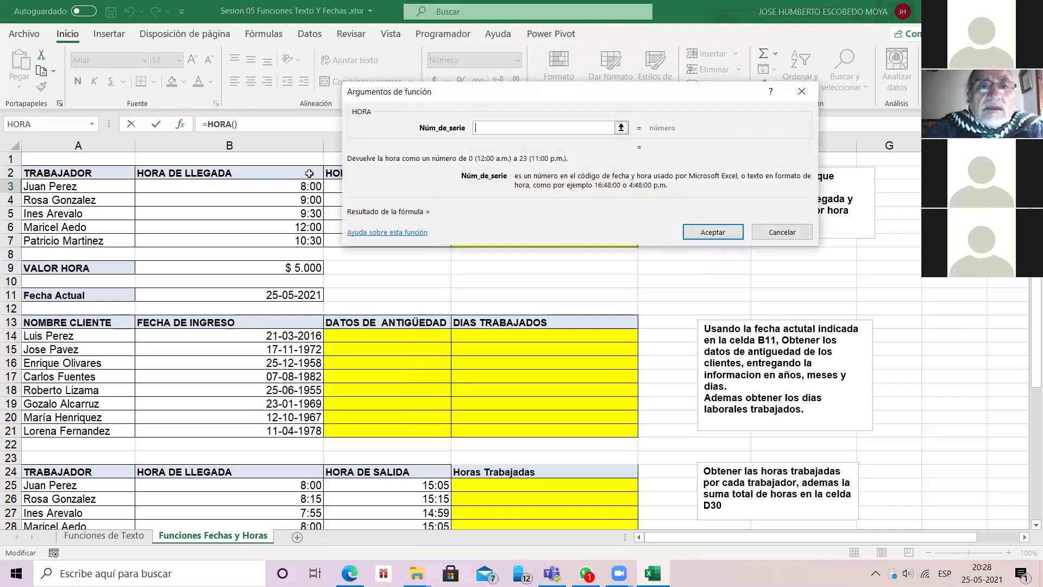
pyautogui.moveTo(385, 127); pyautogui.dragTo(488, 141)
pyautogui.click(427, 187)
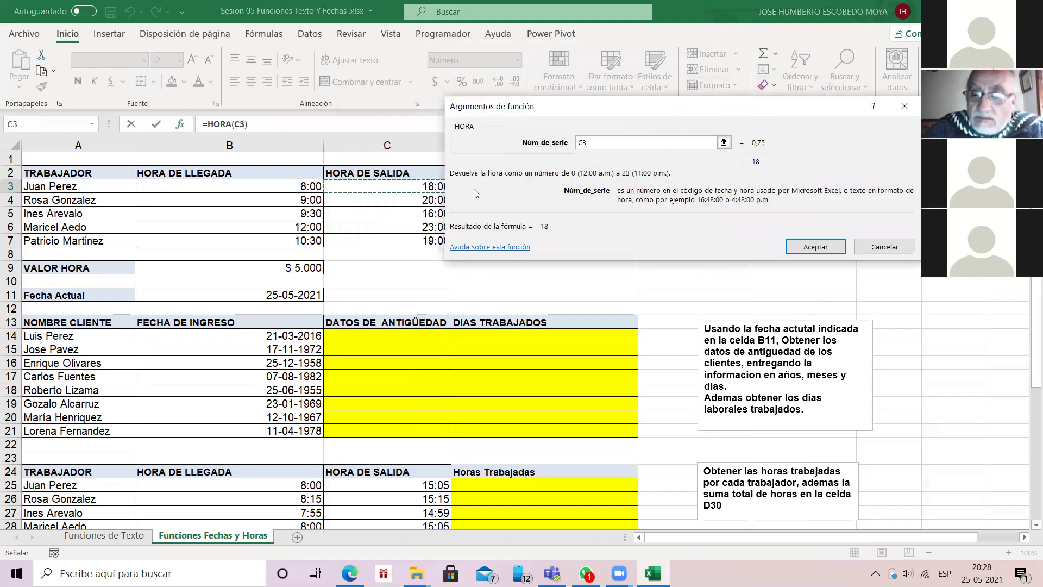
pyautogui.write('-')
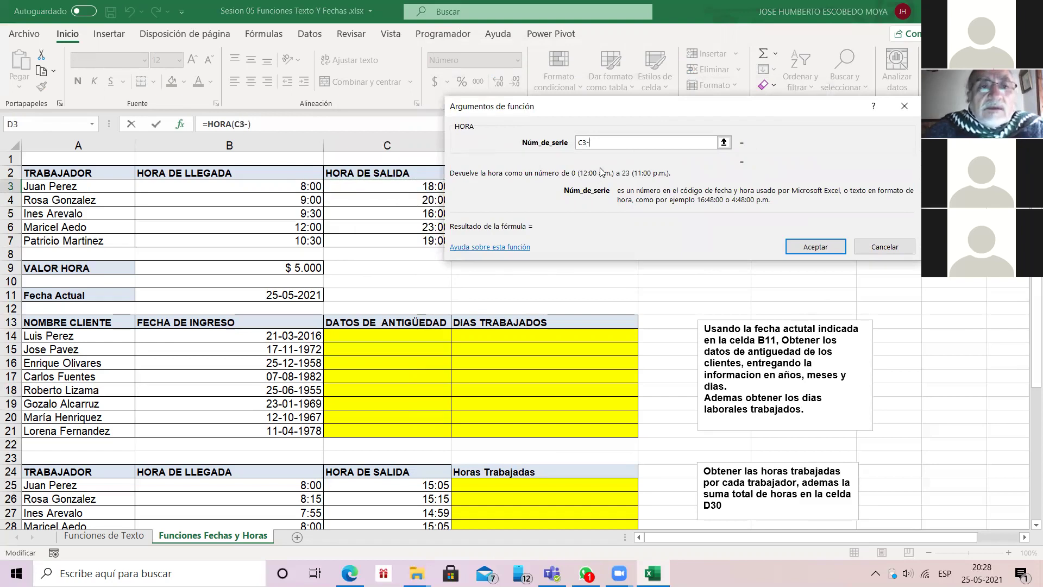
pyautogui.write('B3')
pyautogui.press('Return')
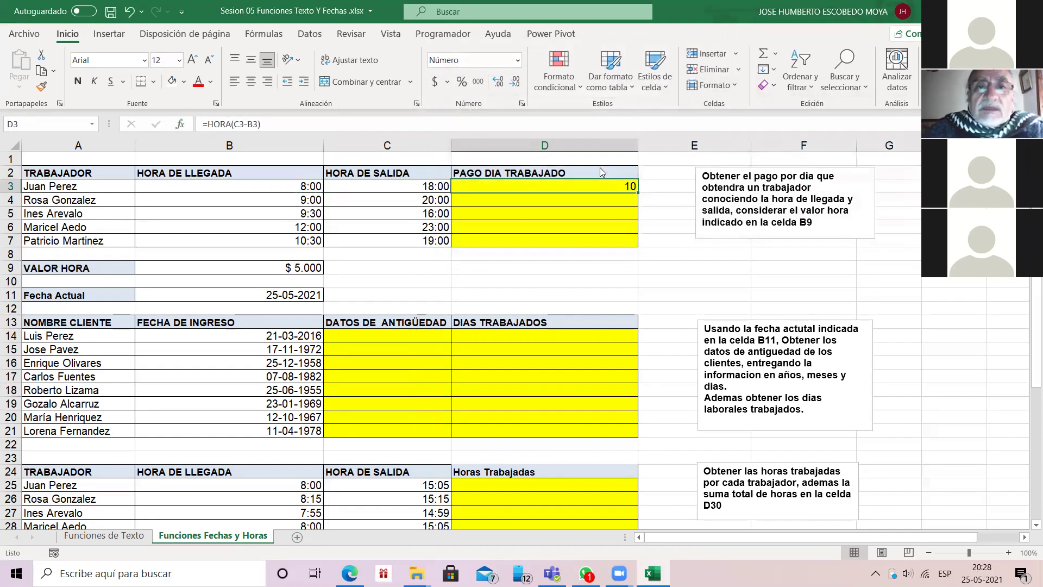
# Step: Extend D3 to =HORA(C3-B3)*$B$9 and fill it down through D7
pyautogui.press('F2')
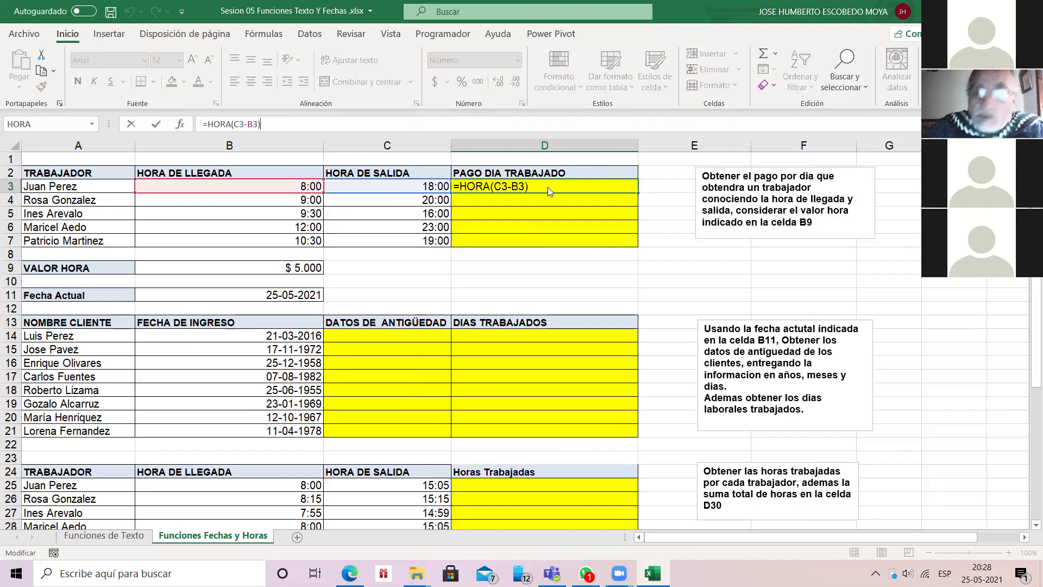
pyautogui.write('*')
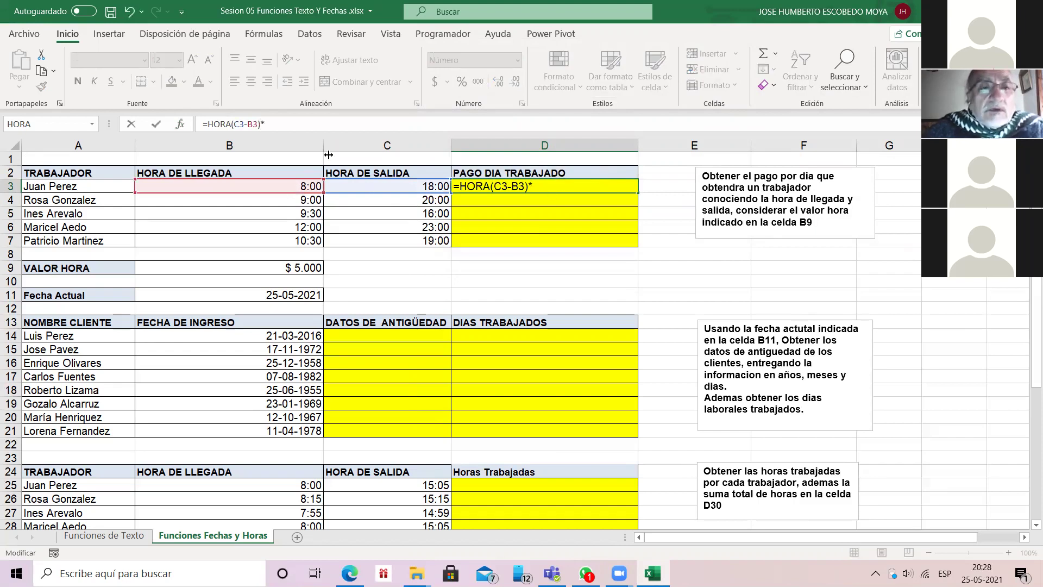
pyautogui.click(299, 266)
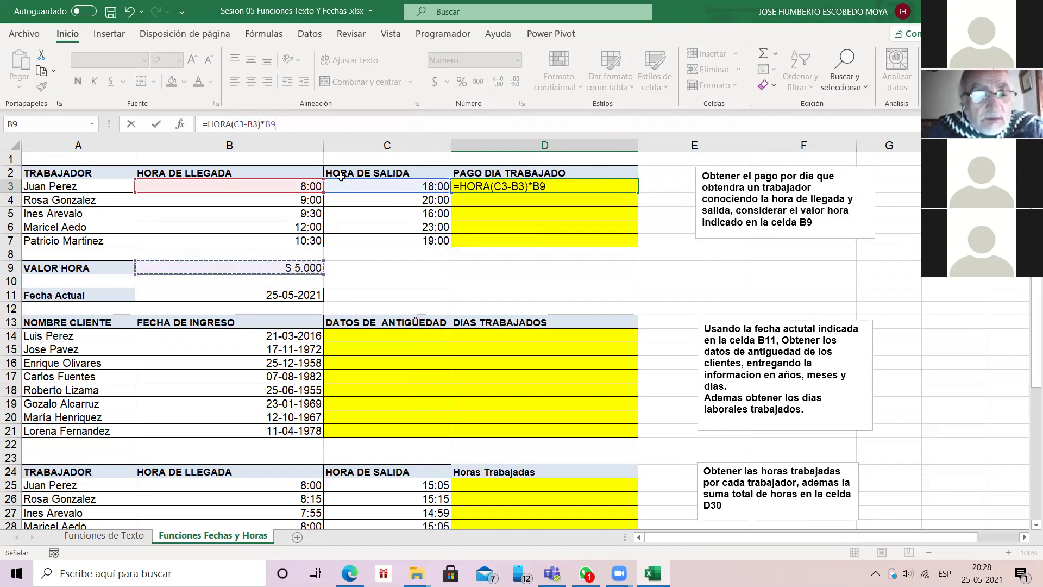
pyautogui.press('F4')
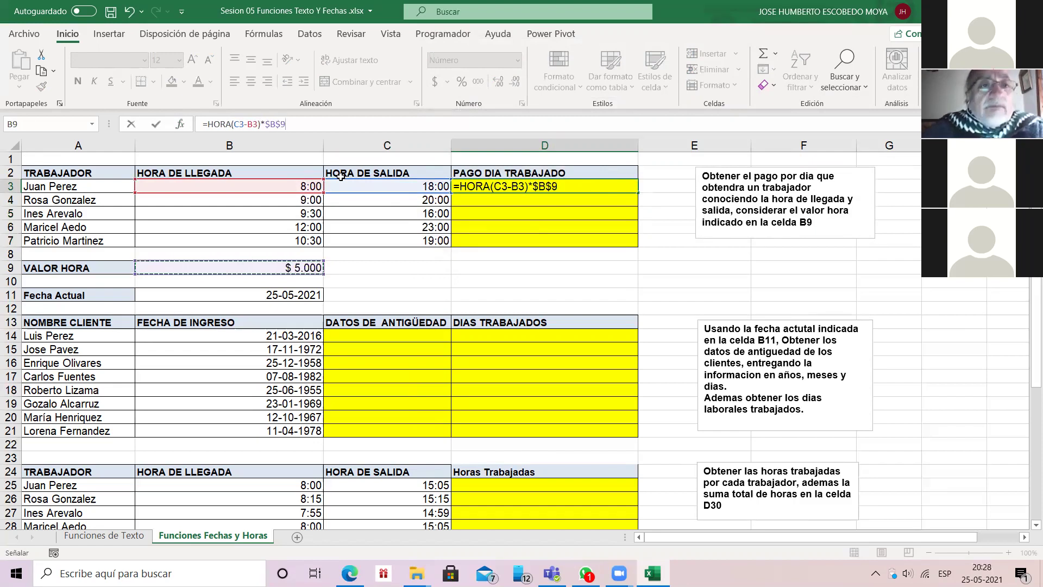
pyautogui.press('Return')
pyautogui.press('Up')
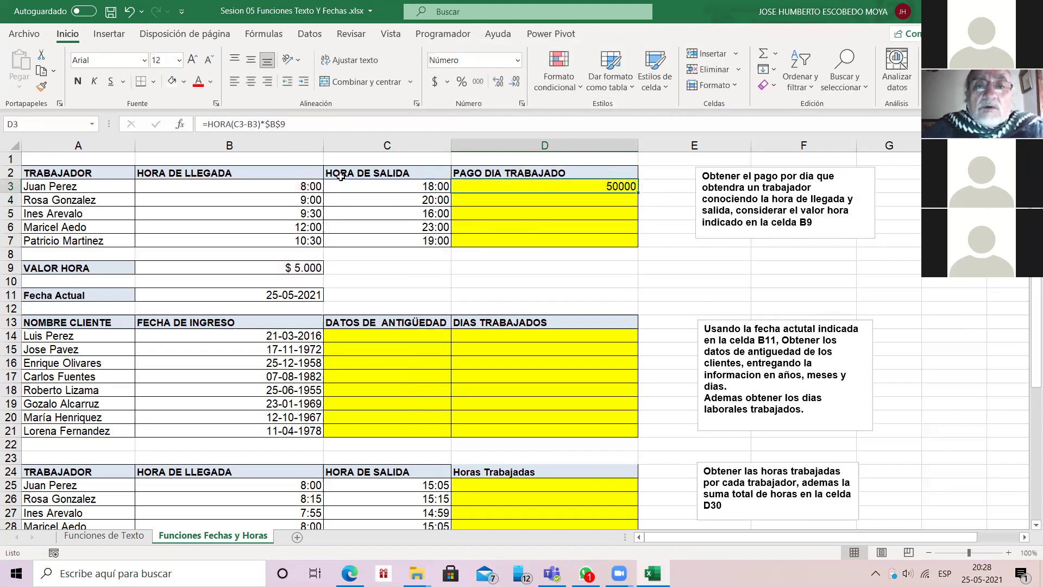
pyautogui.doubleClick(638, 193)
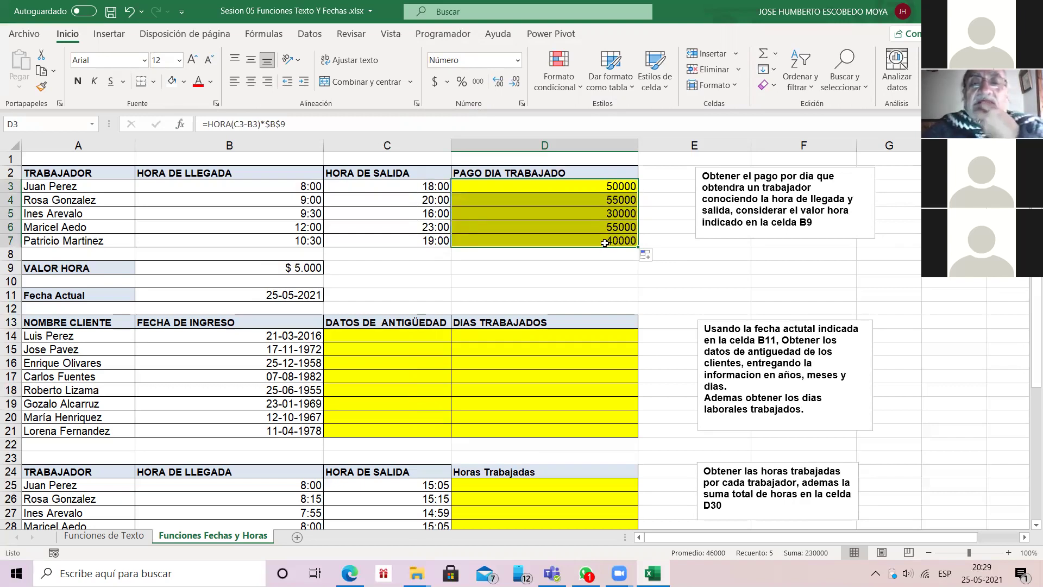
pyautogui.hotkey('shift', 'BackSpace')
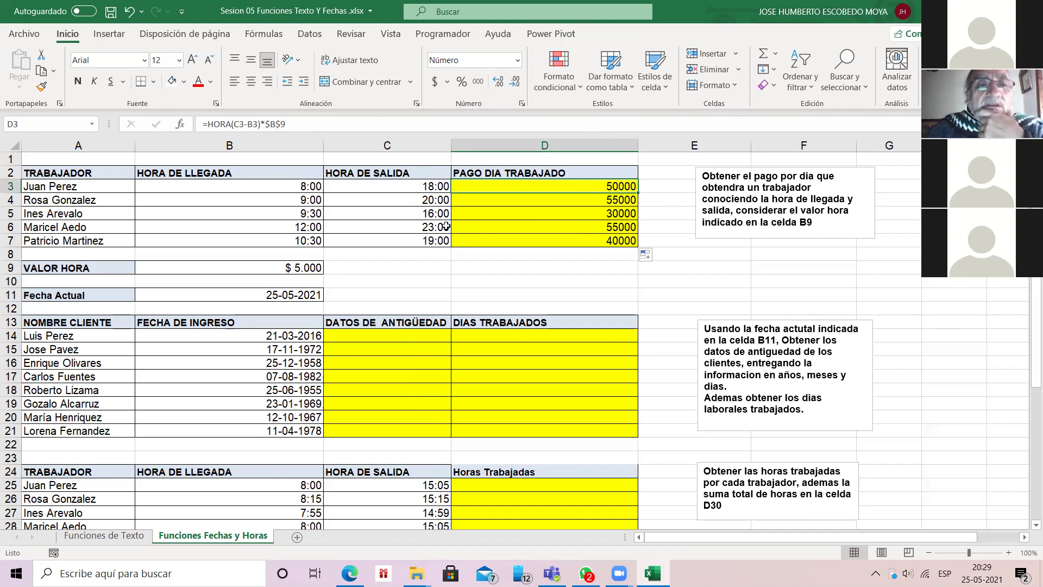
# Step: Change the exit time in C3 to 8:30 and check the pay in D3
pyautogui.click(301, 183)
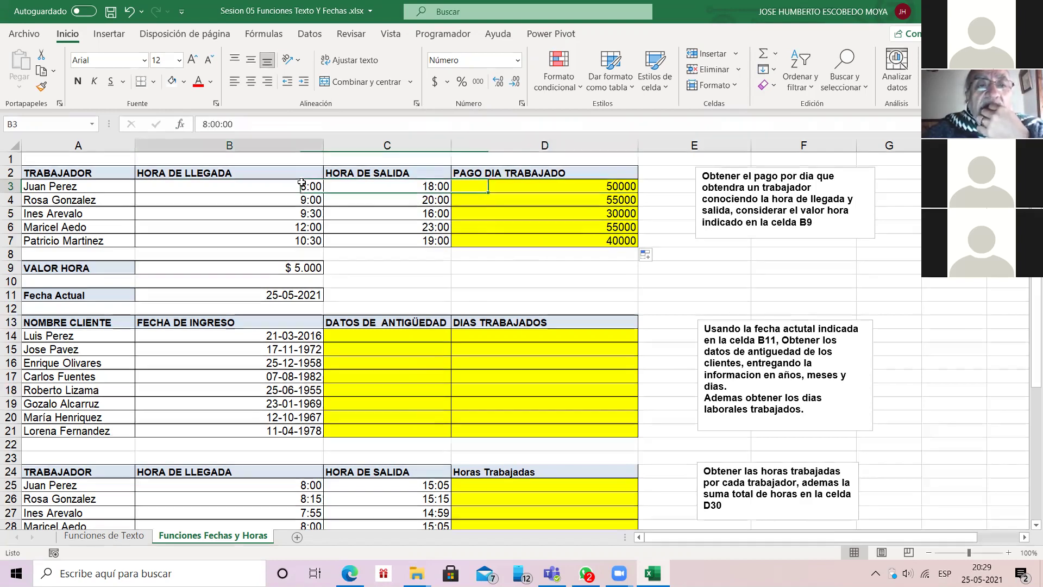
pyautogui.press('Right')
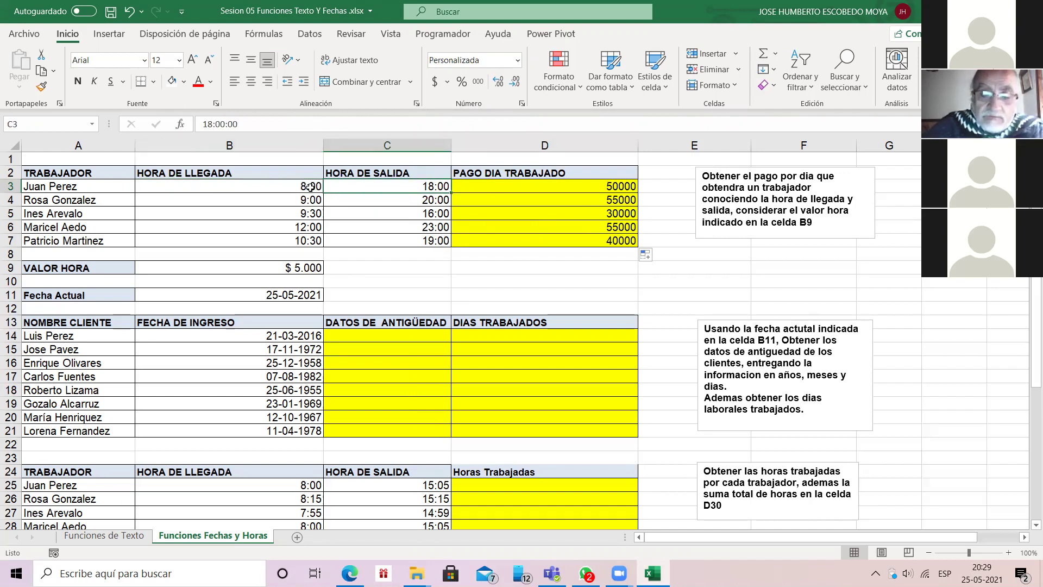
pyautogui.write('8:30')
pyautogui.press('Return')
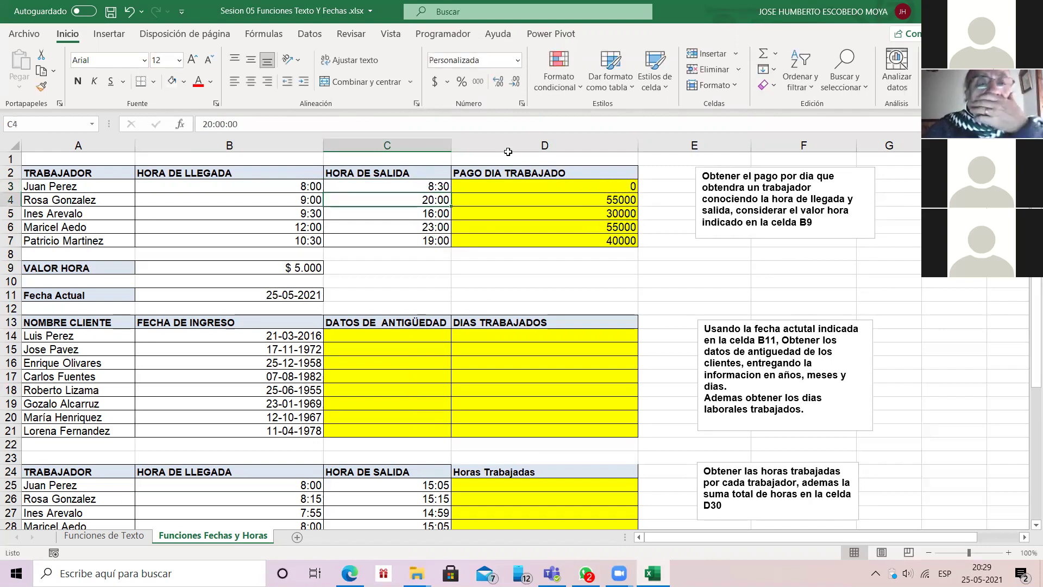
pyautogui.press('Up')
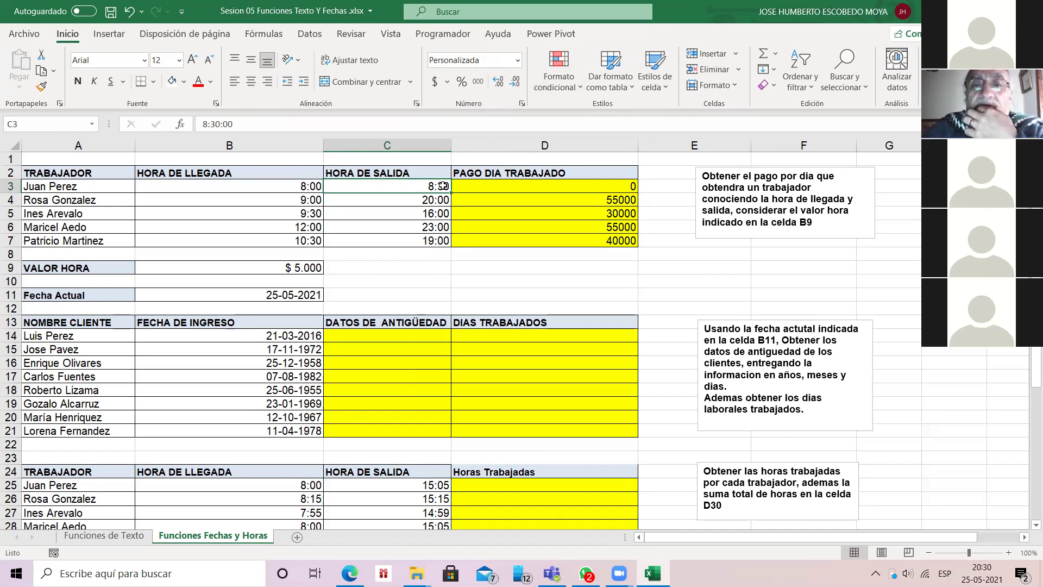
pyautogui.press('Right')
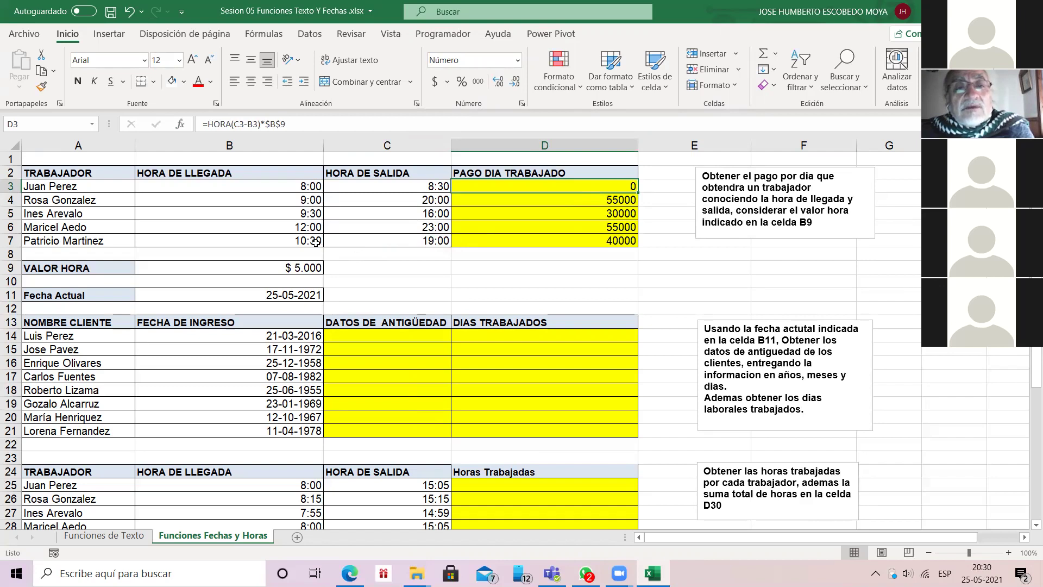
# Step: Set C3 to 8:15 so D3's pay becomes 0, then visit Funciones de Texto and return
pyautogui.press('Left')
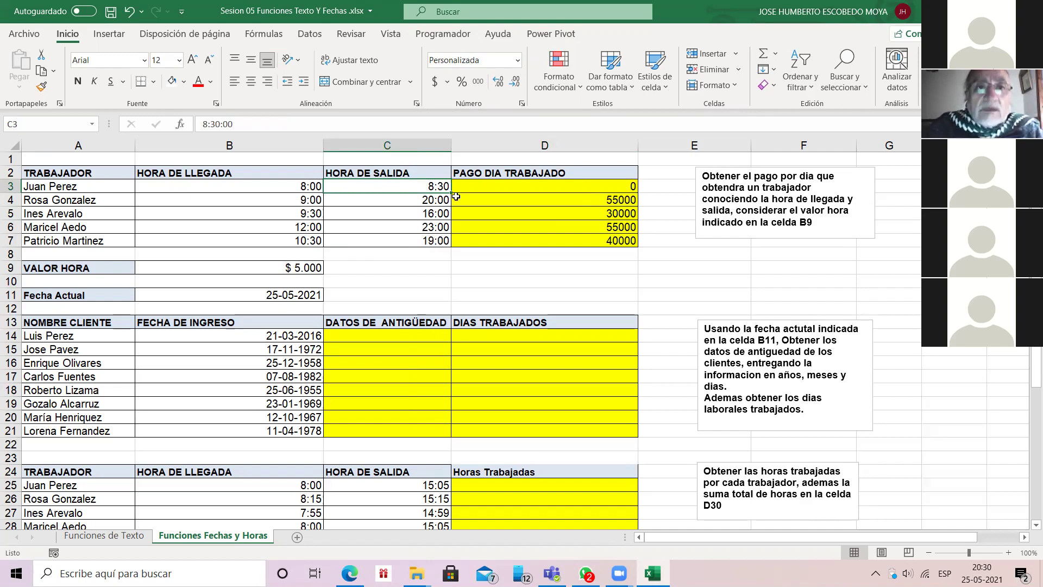
pyautogui.write('8:15')
pyautogui.press('Return')
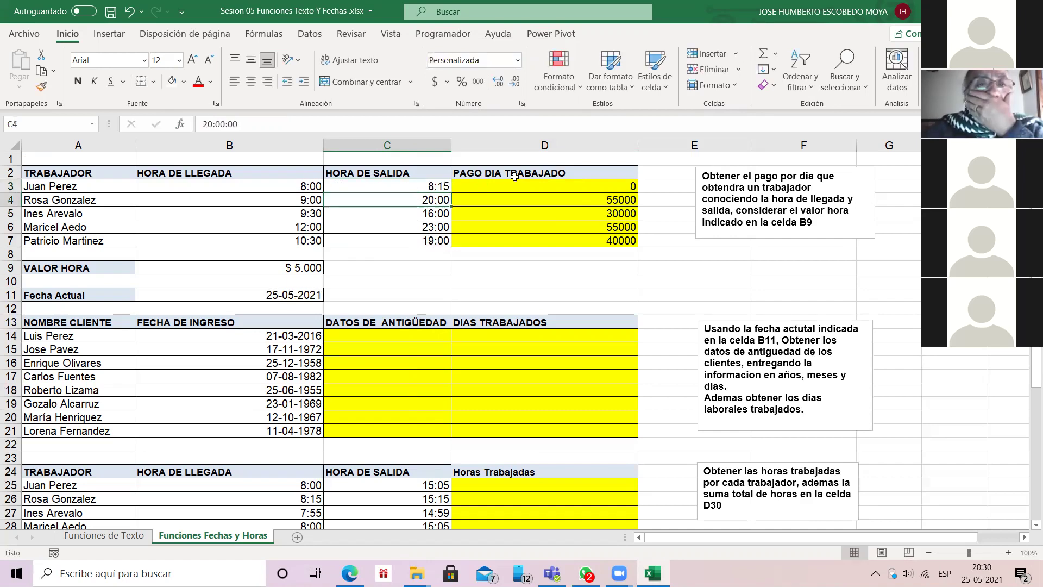
pyautogui.click(546, 189)
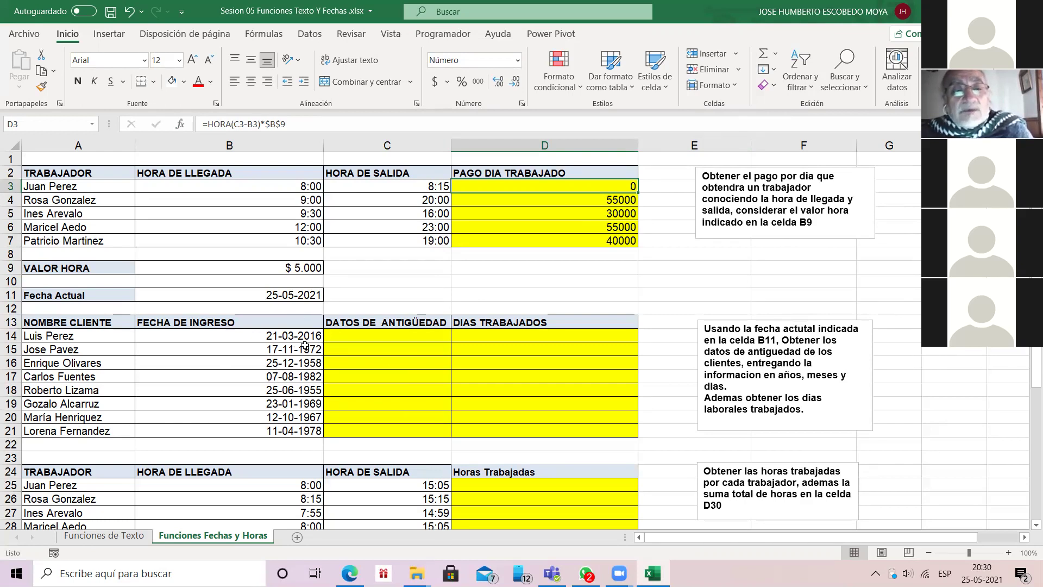
pyautogui.scroll(-1, 305, 345)
pyautogui.scroll(1, 304, 345)
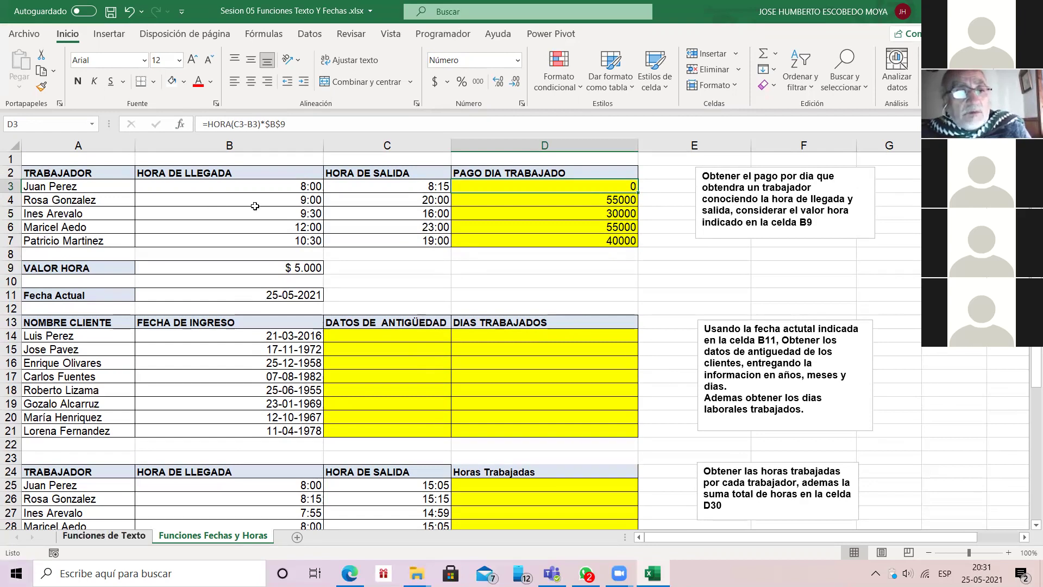
pyautogui.click(104, 535)
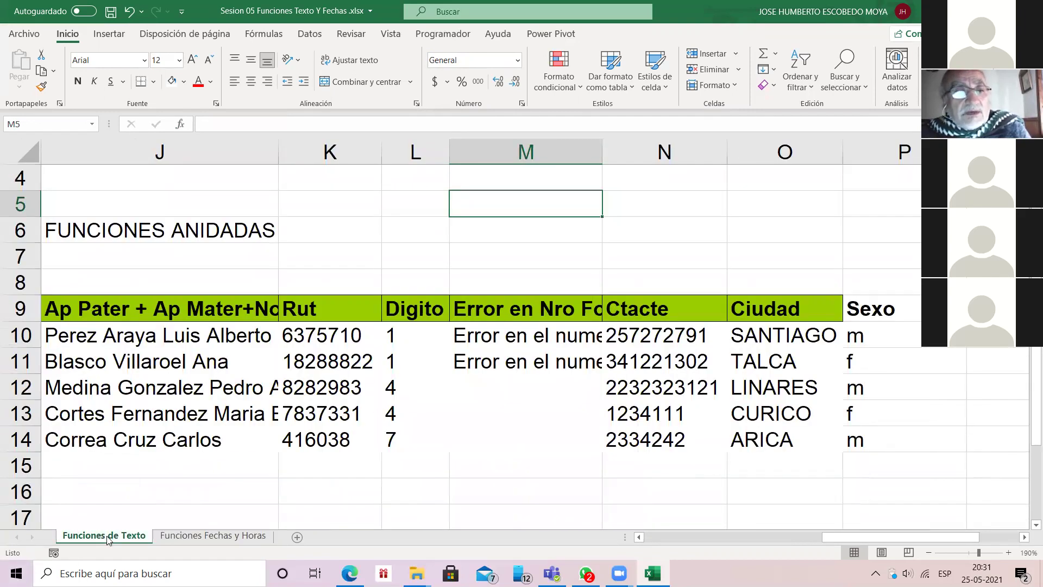
pyautogui.hotkey('ctrl', 'pagedown')
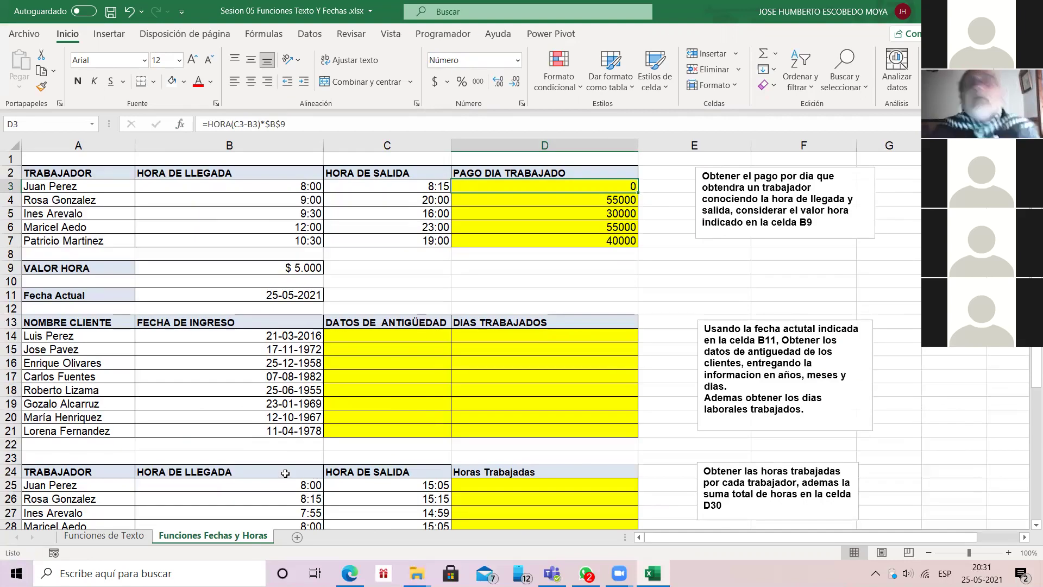